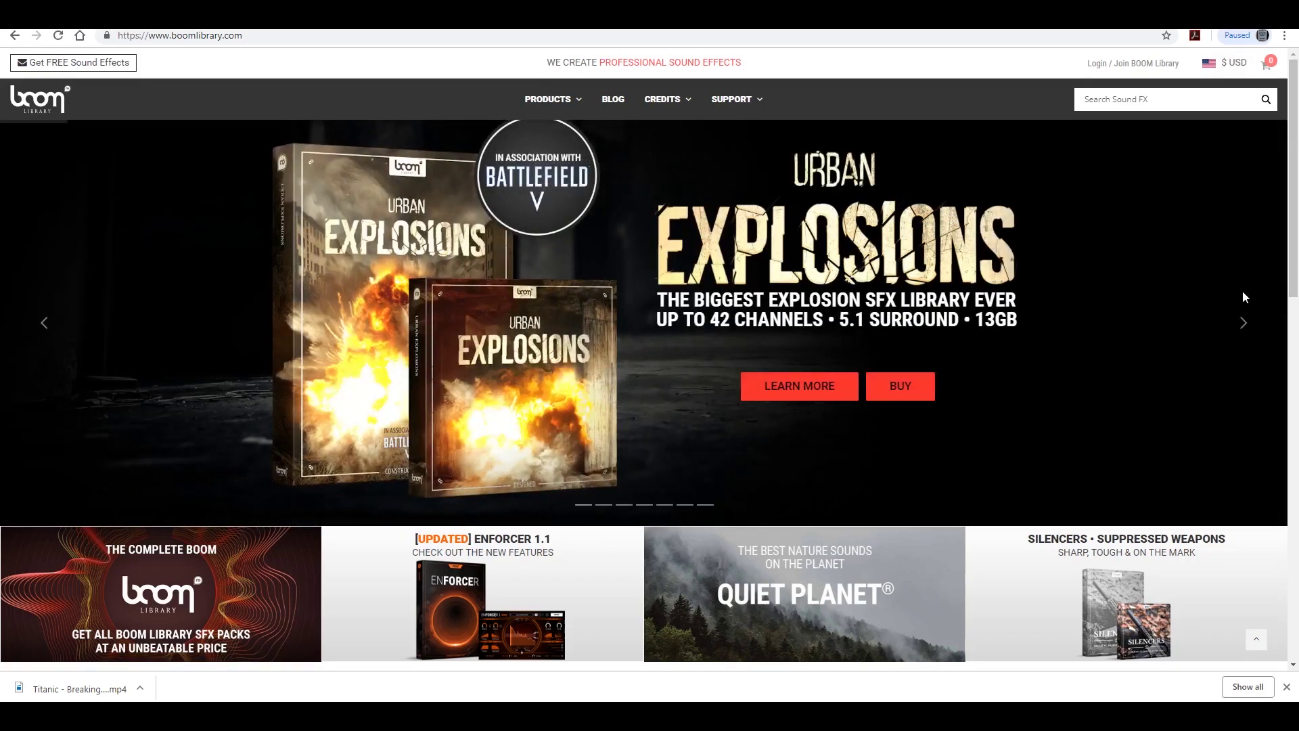
Browse the BOOM Library's client credits and its full catalogue of sound effect products
mouse_move(526, 98)
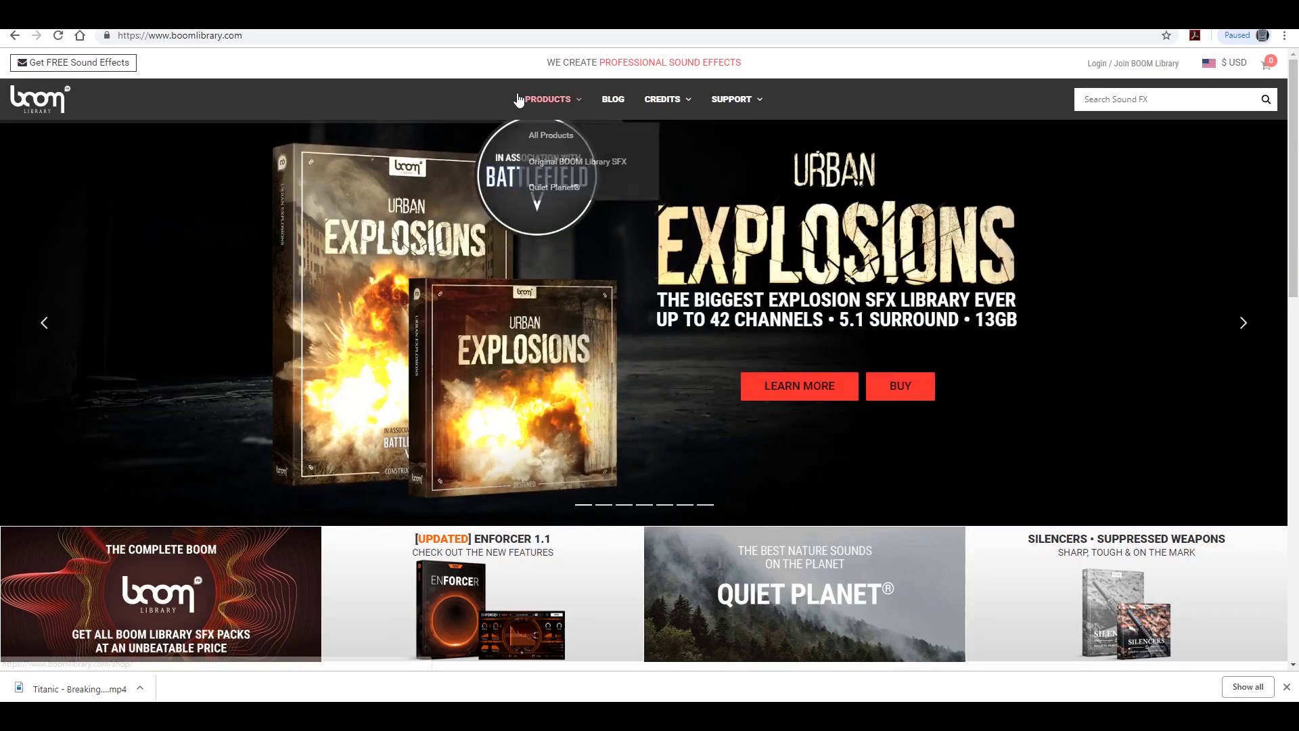
click(550, 133)
scroll(1274, 188, down, 4)
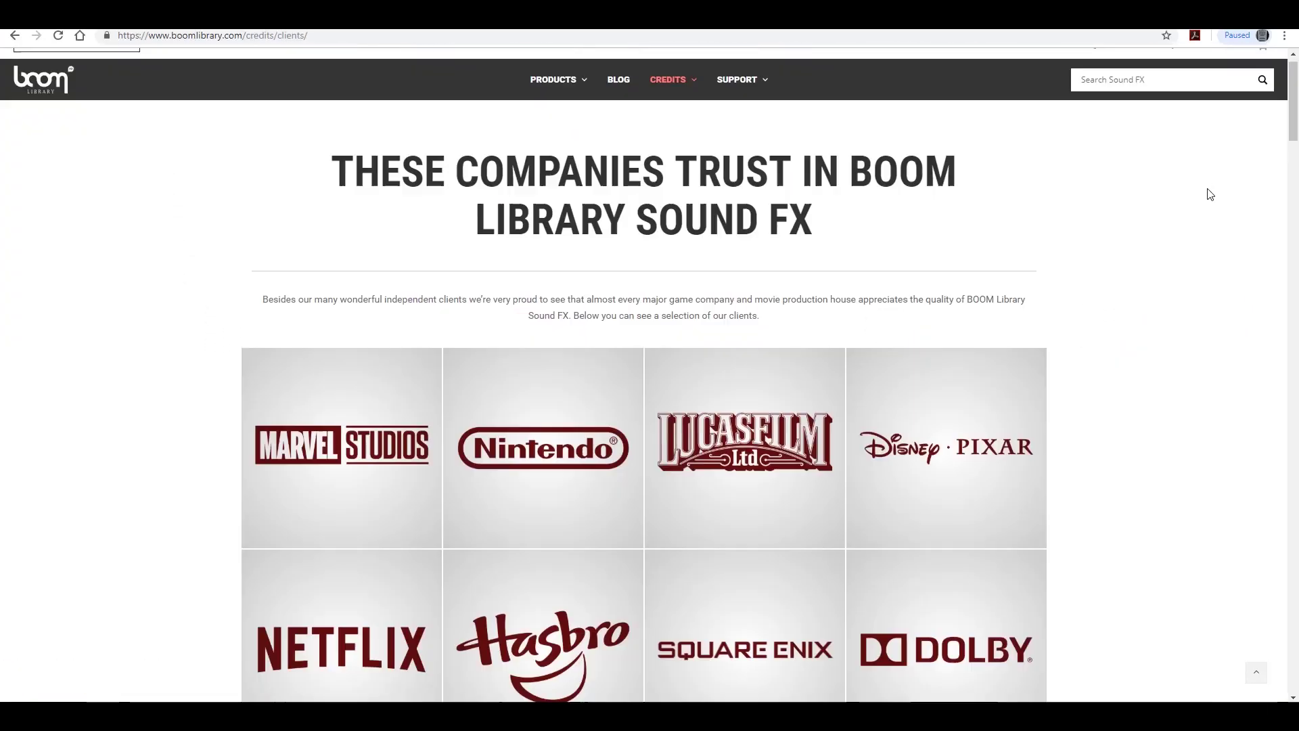
scroll(1209, 194, down, 3)
scroll(1210, 195, down, 10)
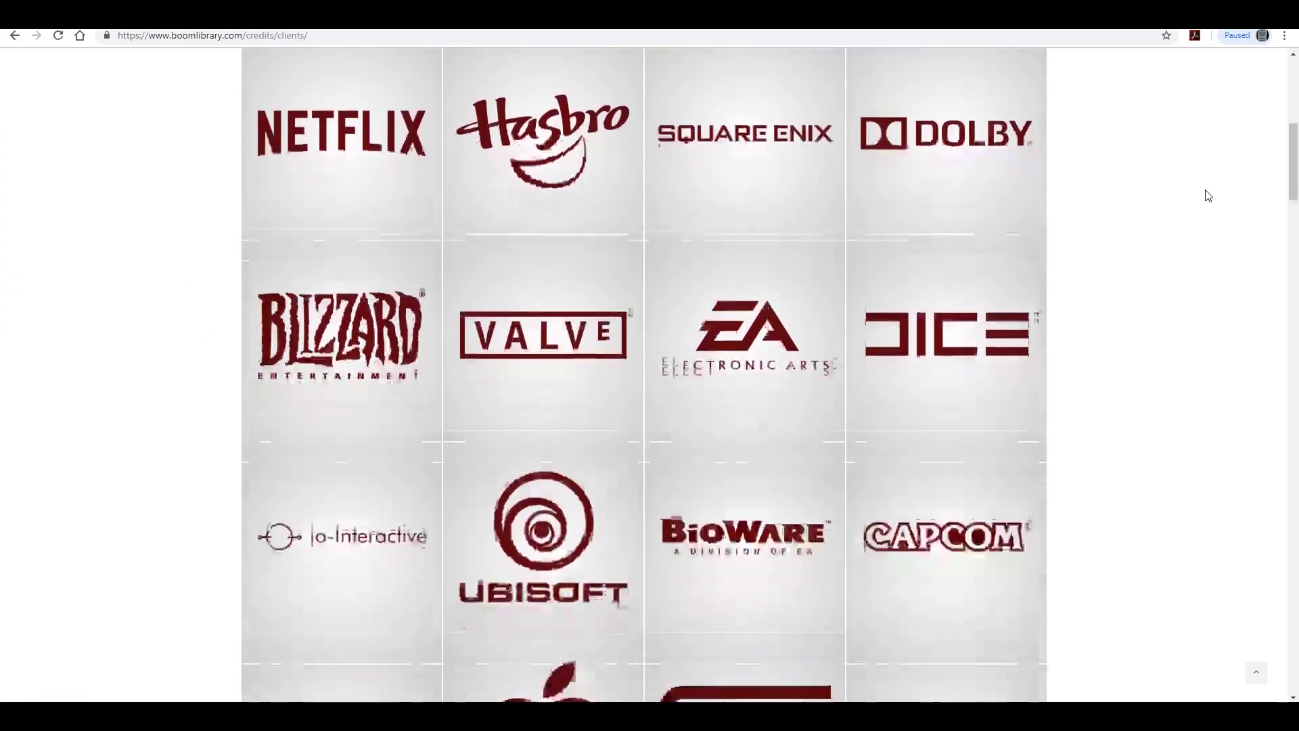
scroll(1208, 196, down, 5)
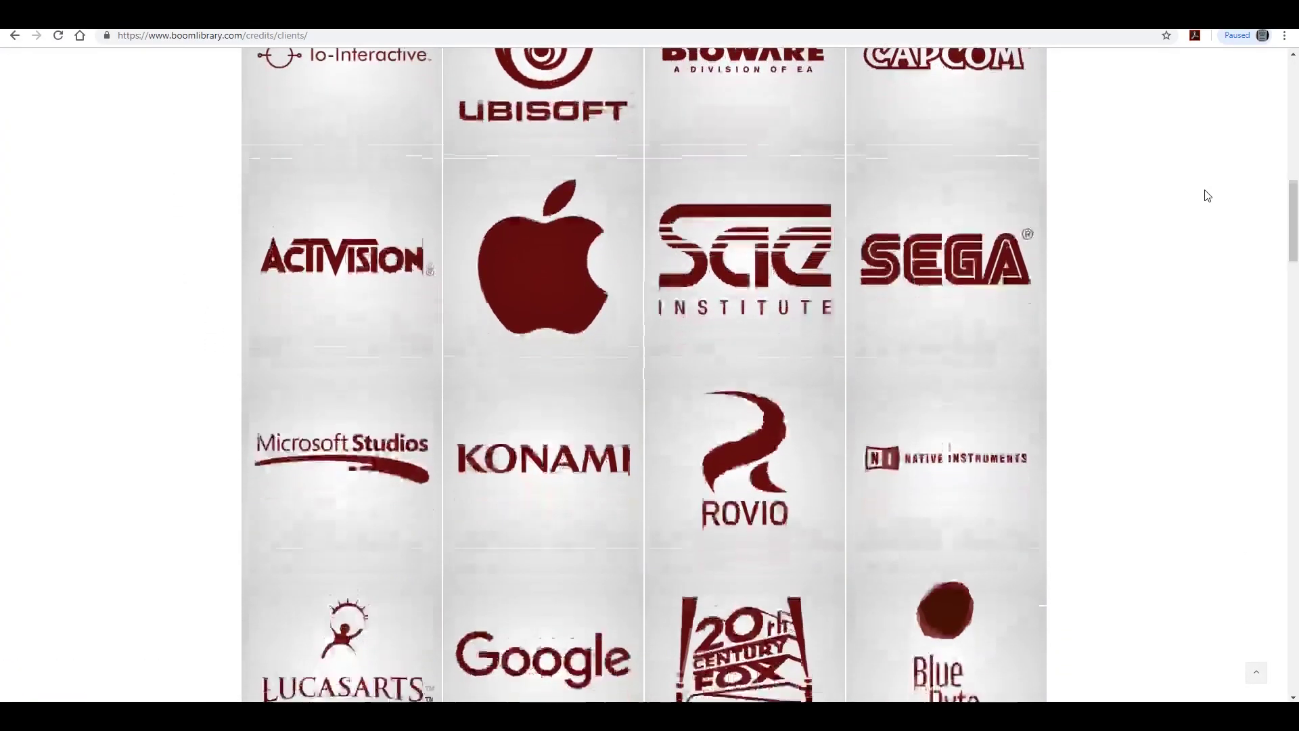
scroll(1208, 195, down, 1)
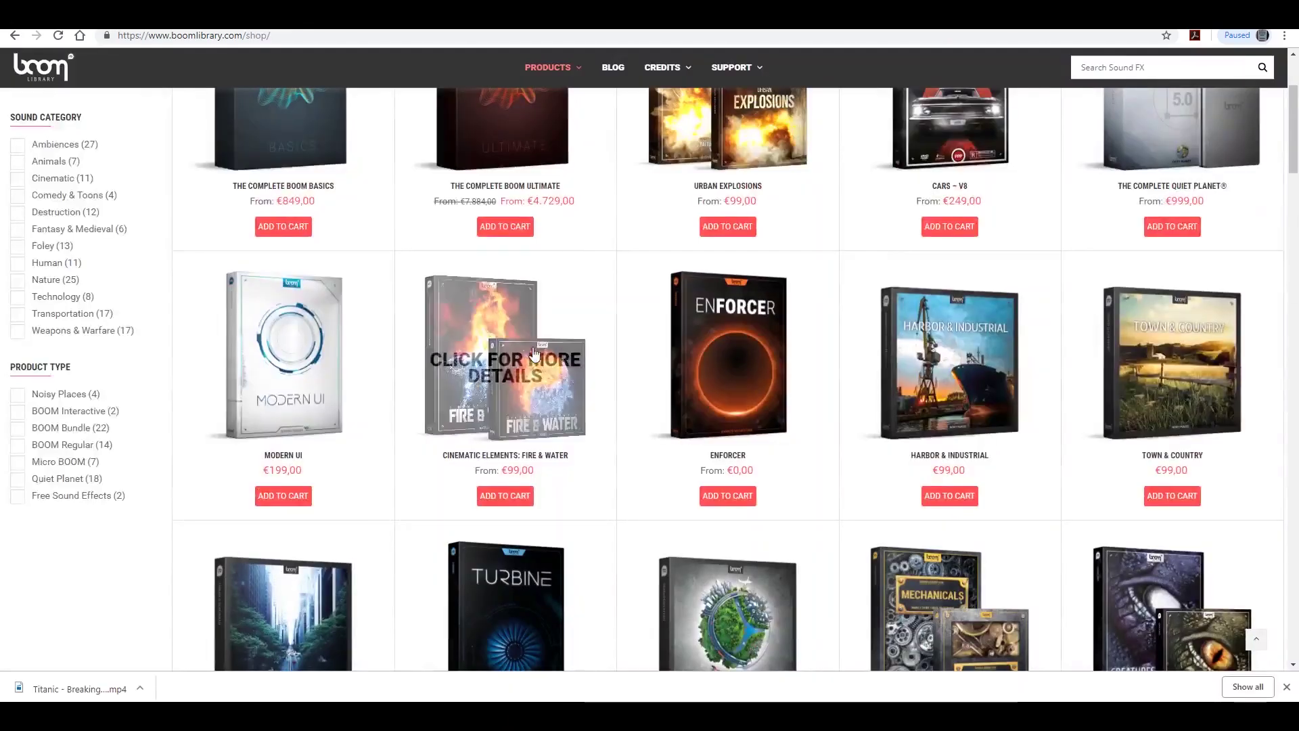
Look through the Cinematic Elements: Fire & Water and Destruction product pages, including the Destruction Construction Kit edition and its included sounds
click(532, 357)
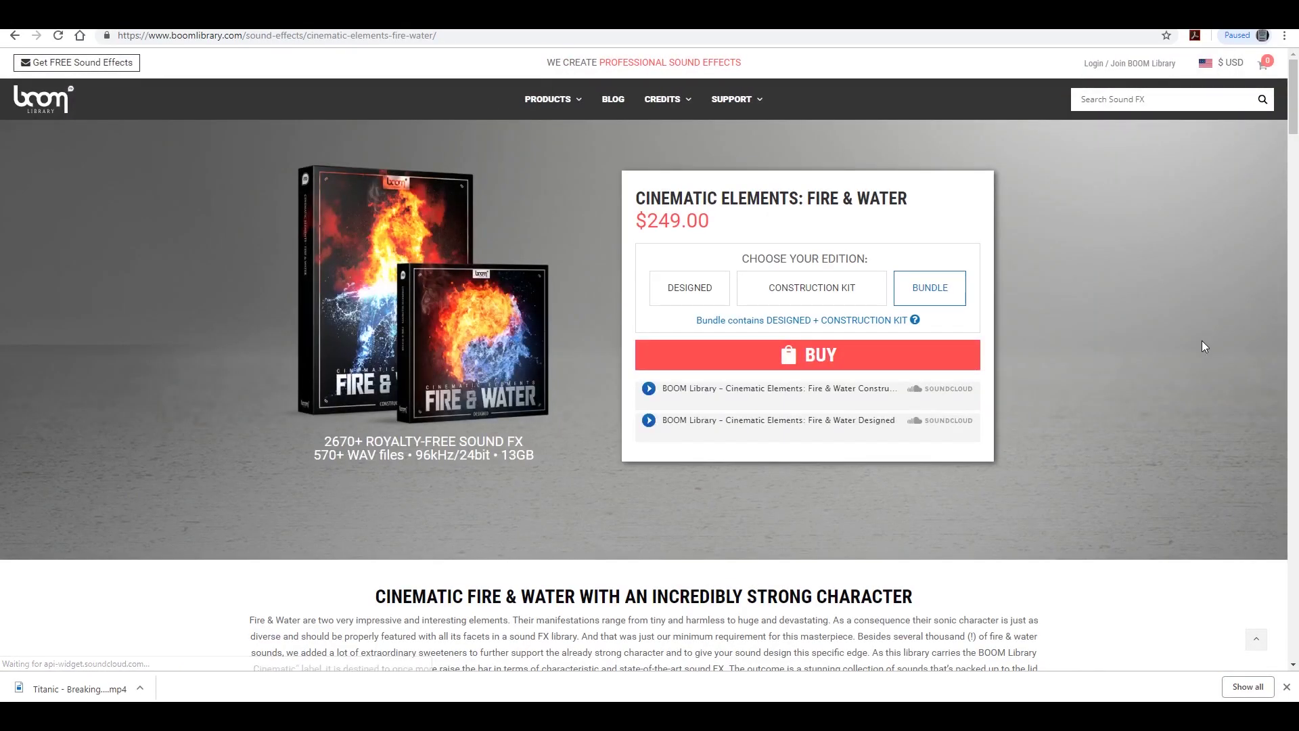
click(832, 275)
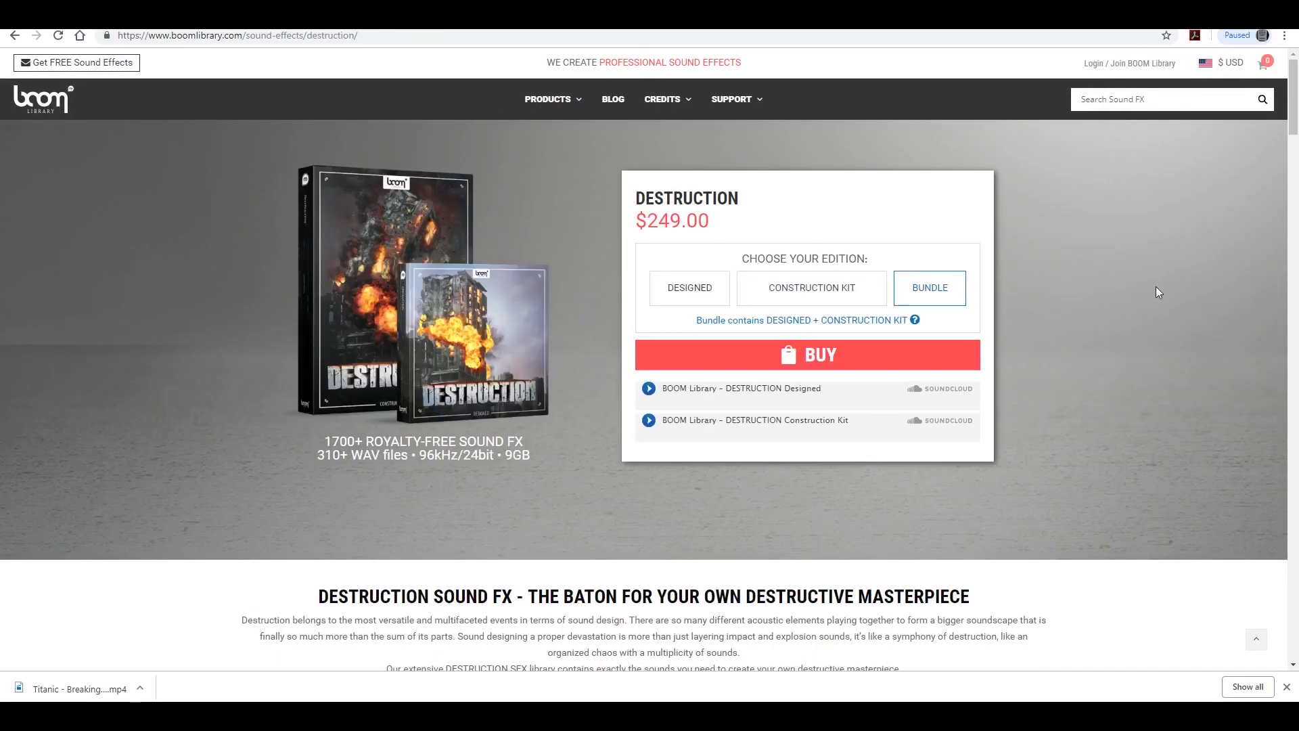
click(753, 291)
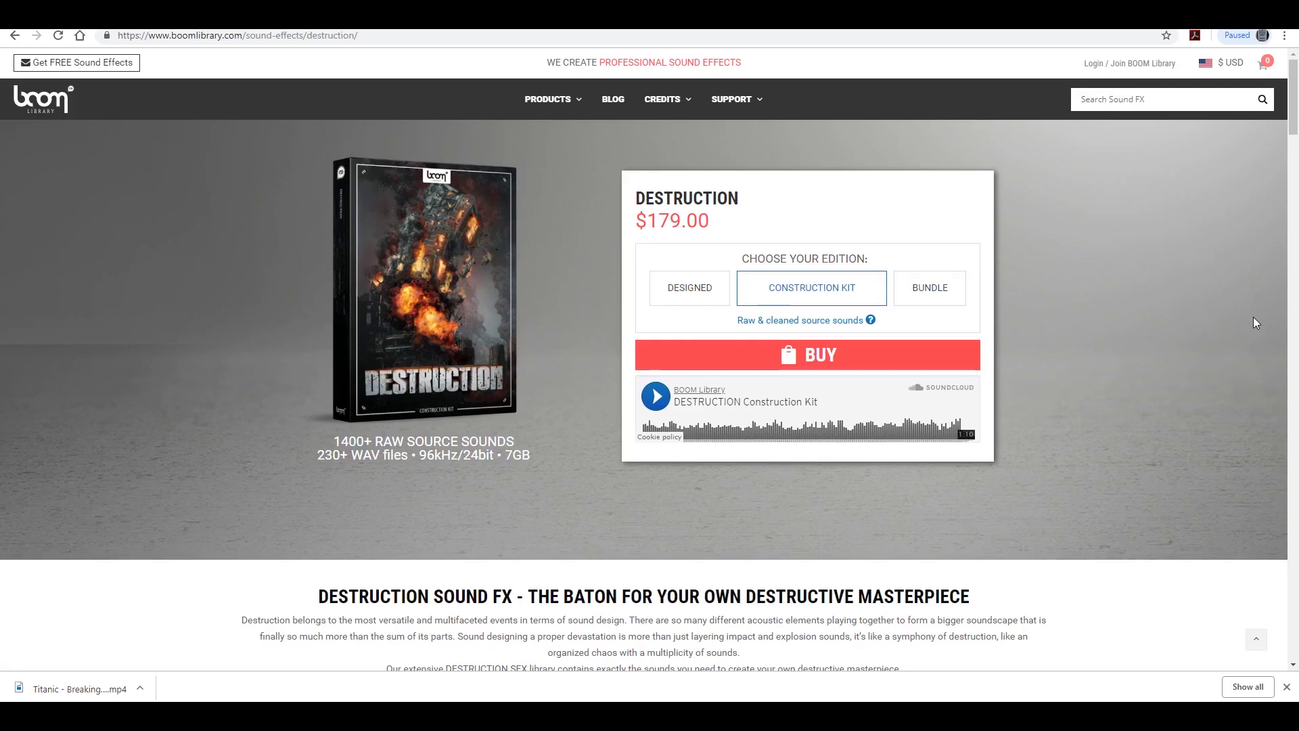
scroll(1253, 317, down, 10)
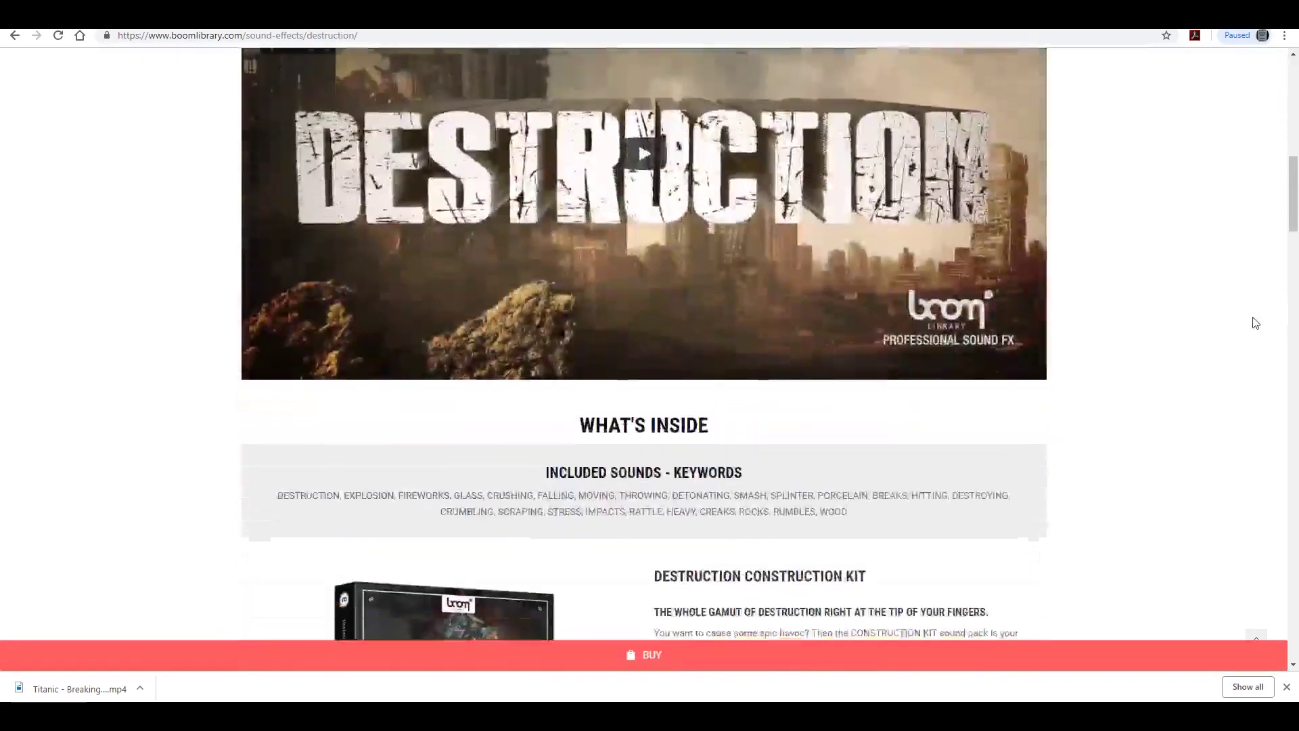
scroll(1253, 322, down, 4)
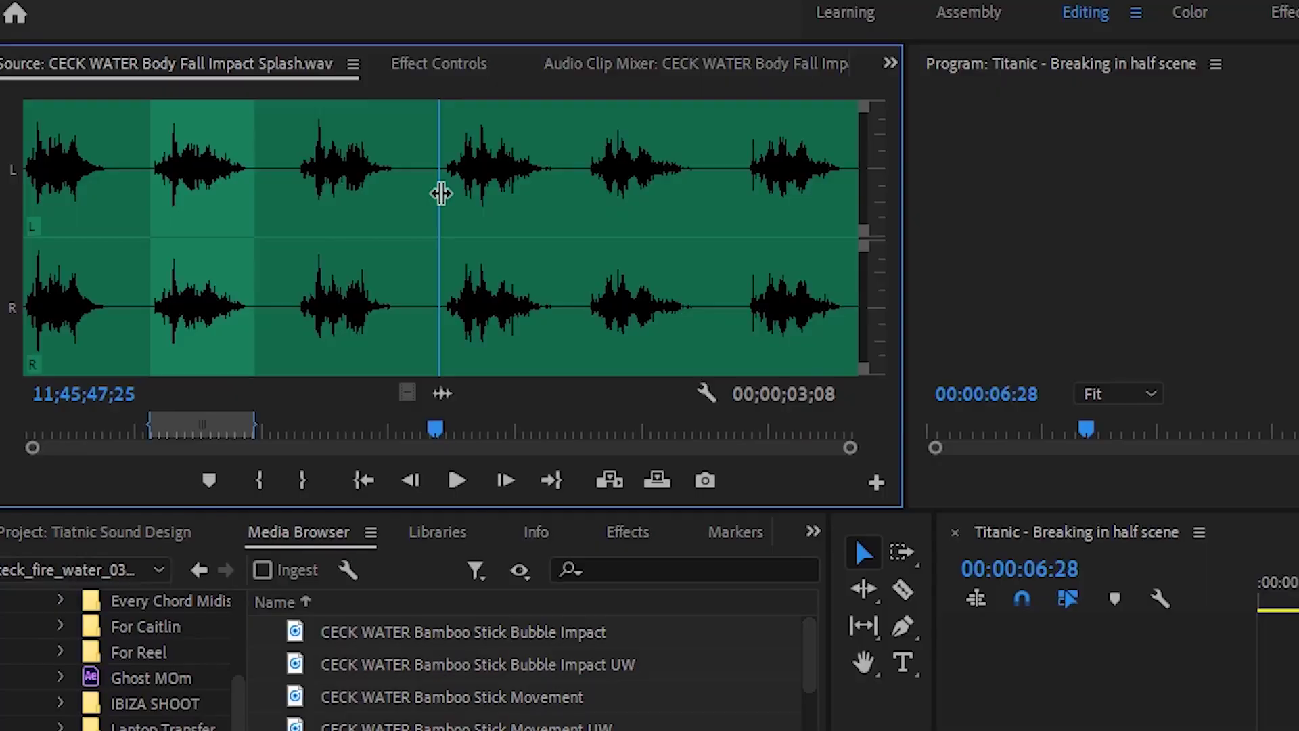
Expand audio track A6 in Premiere Pro and move its splash clip earlier to line up with the start of the A5 clip
drag(440, 194, 545, 214)
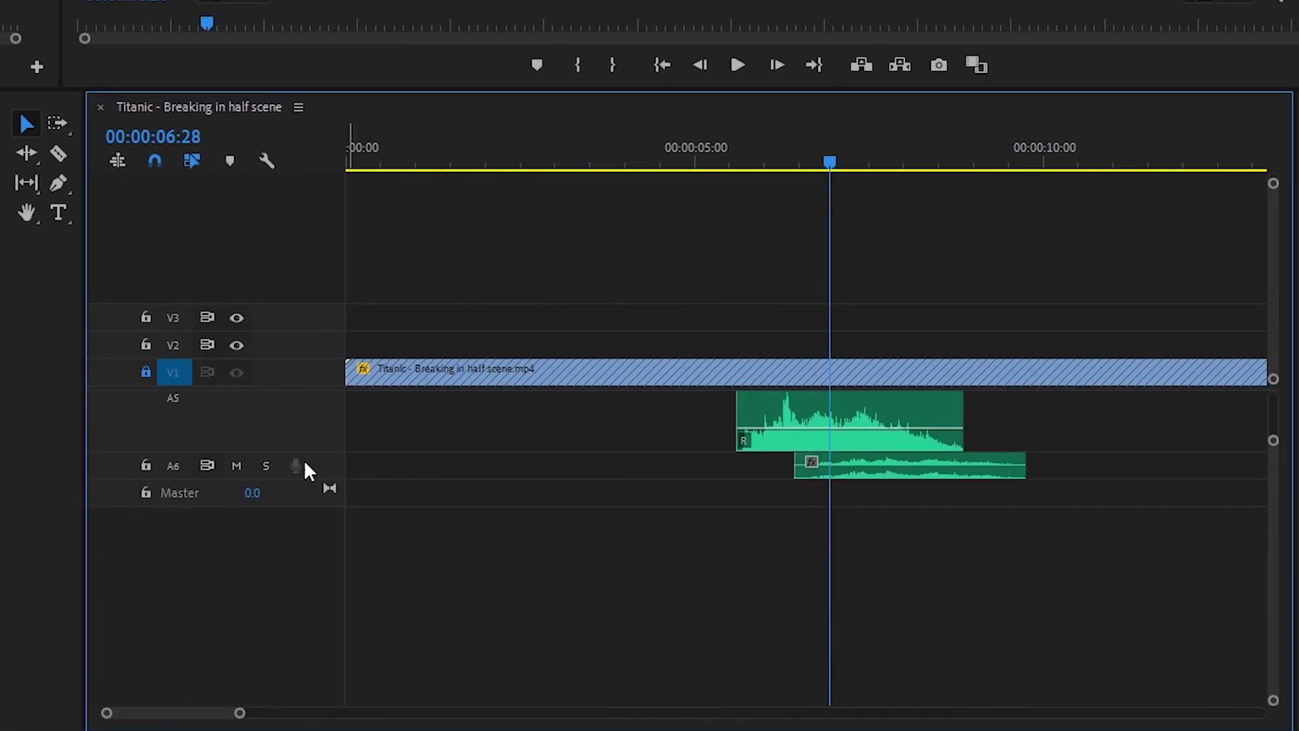
double_click(304, 464)
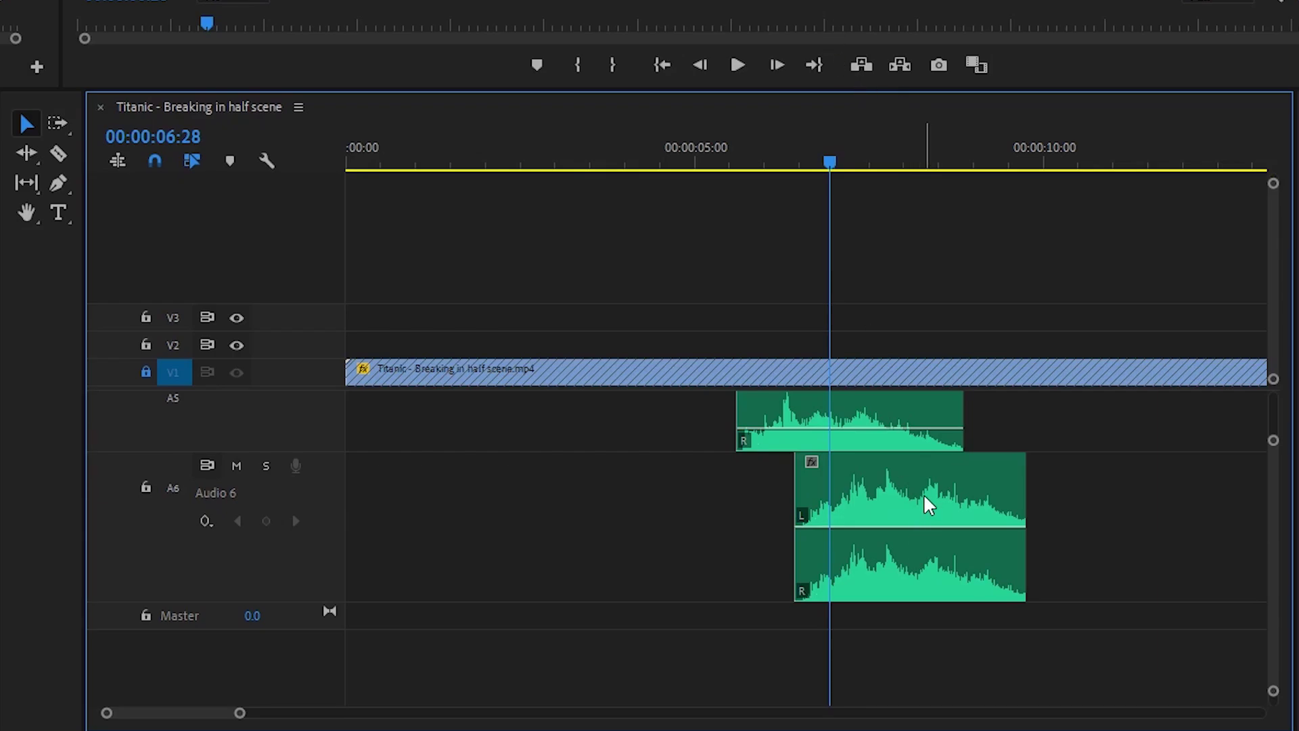
drag(928, 504, 845, 496)
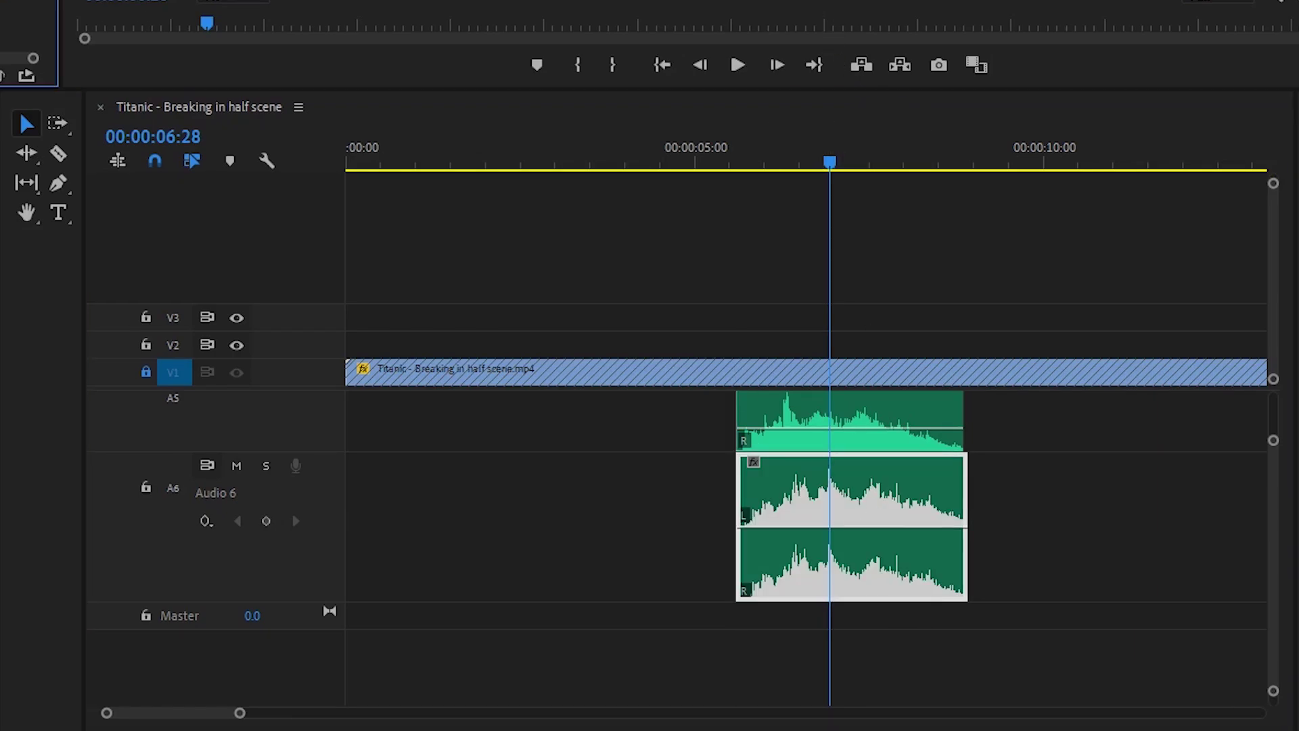
click(793, 165)
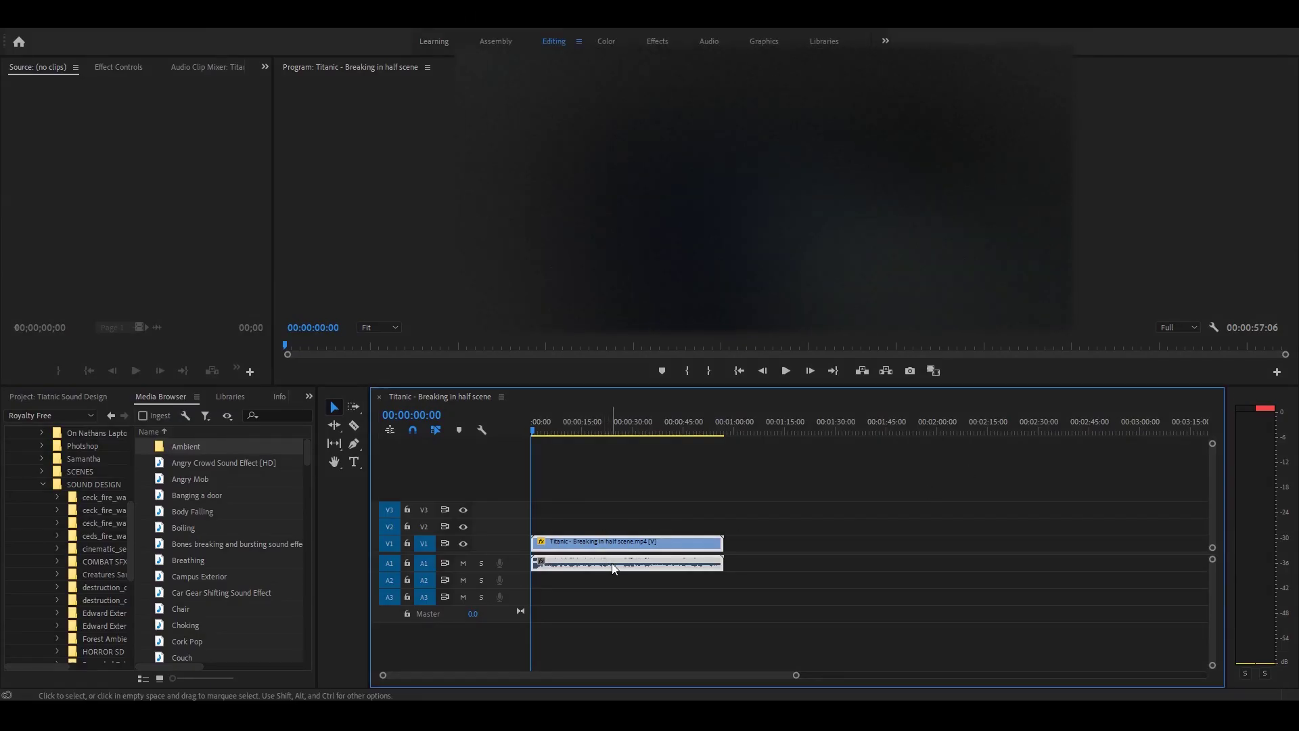
Lock video track V1, delete the Titanic clip's original audio from A1, and play the silent scene
click(406, 544)
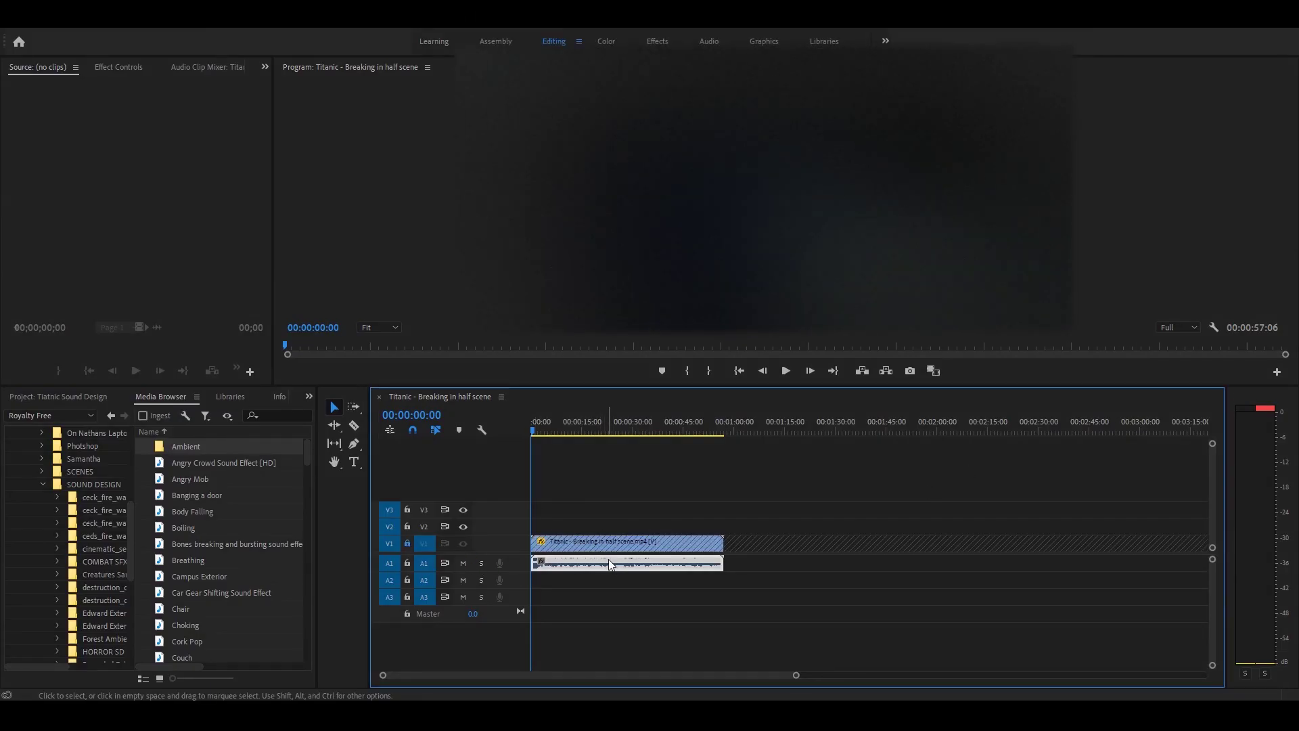
key(Delete)
drag(795, 674, 694, 684)
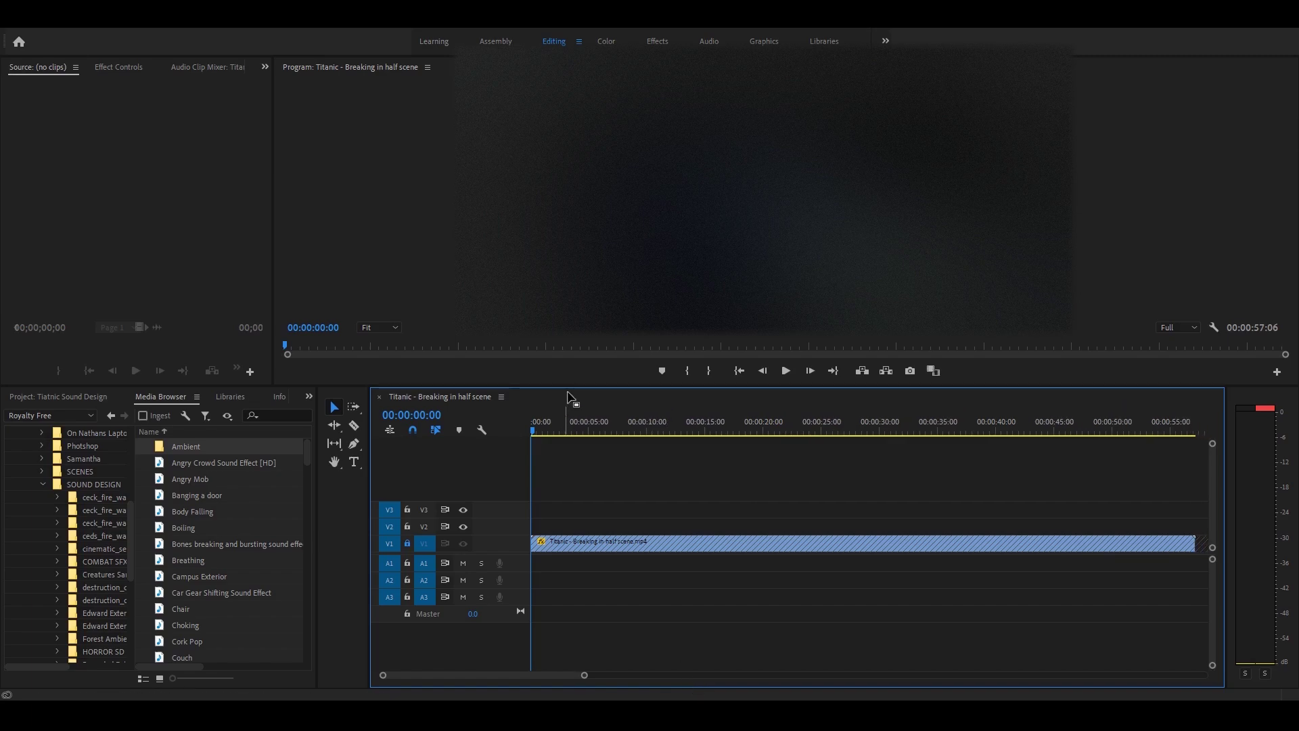
drag(555, 386, 555, 338)
key(space)
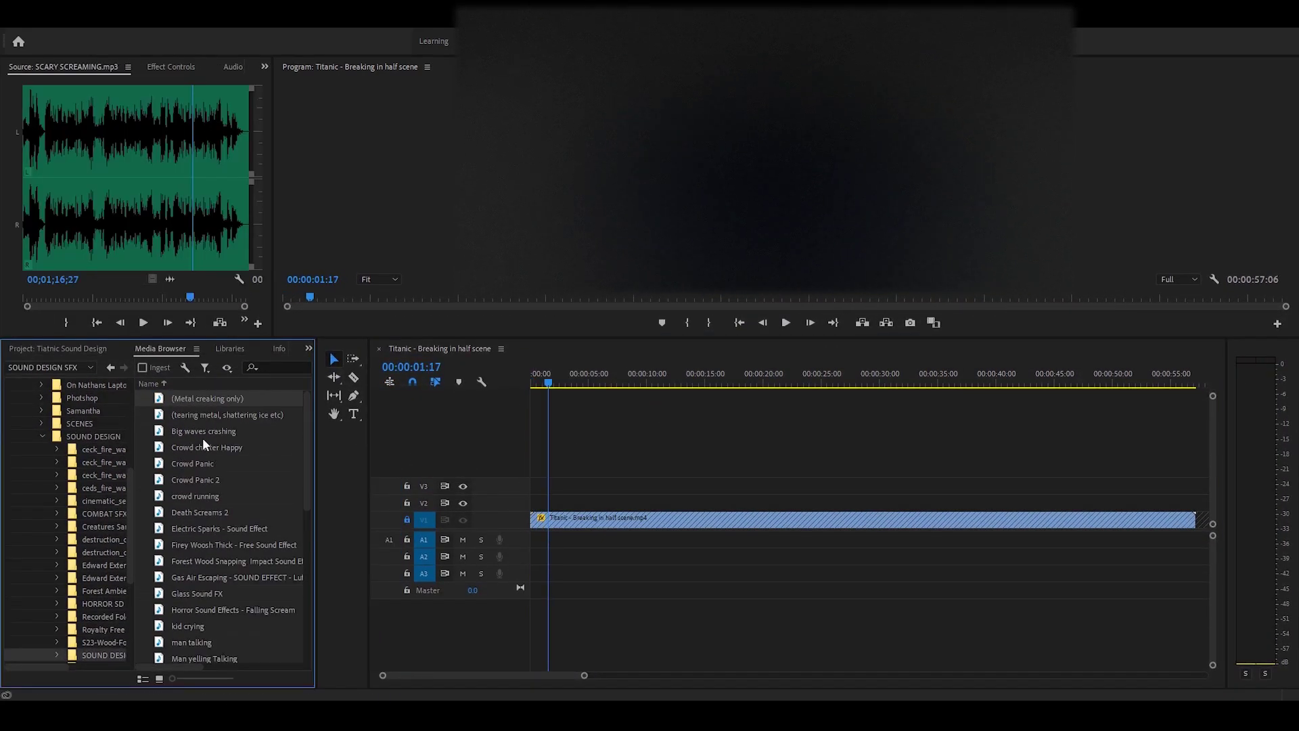
Preview Crowd Panic from the SOUND DESIGN SFX folder and place a marked section on A1 at the sequence start
double_click(189, 464)
key(space)
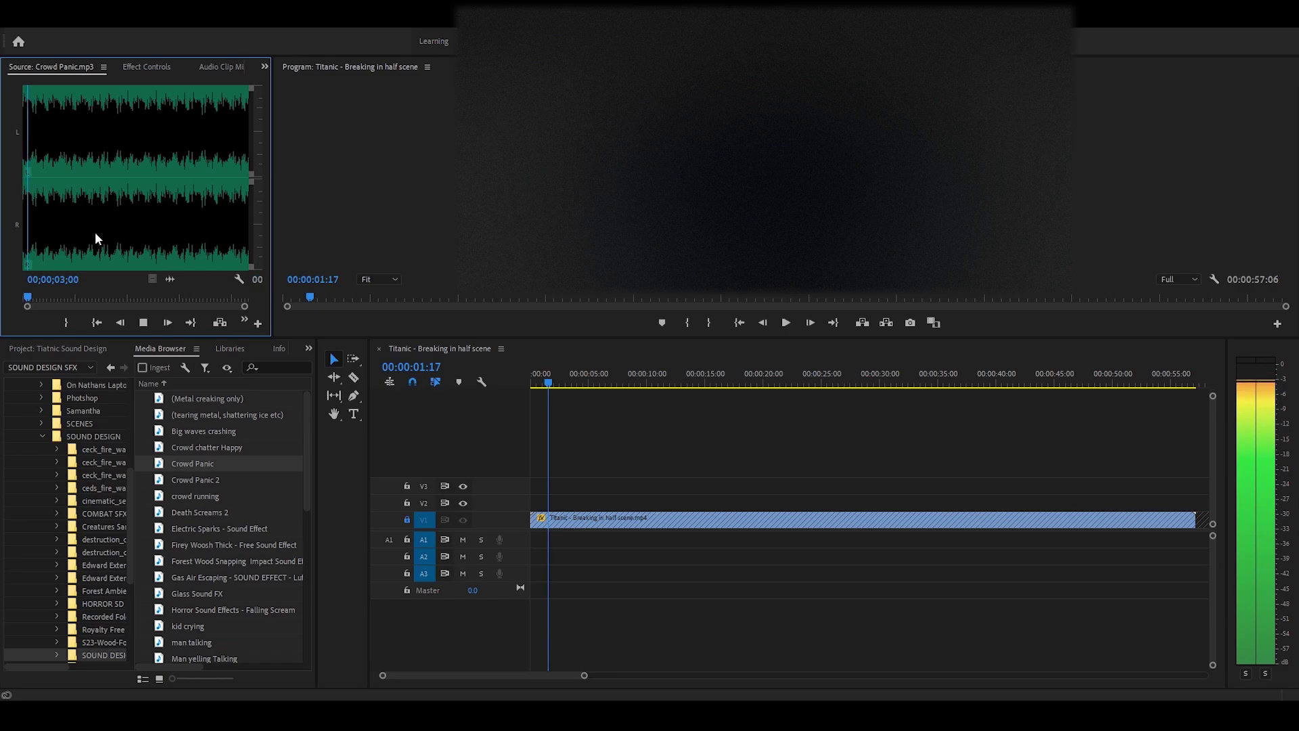
drag(273, 245, 462, 247)
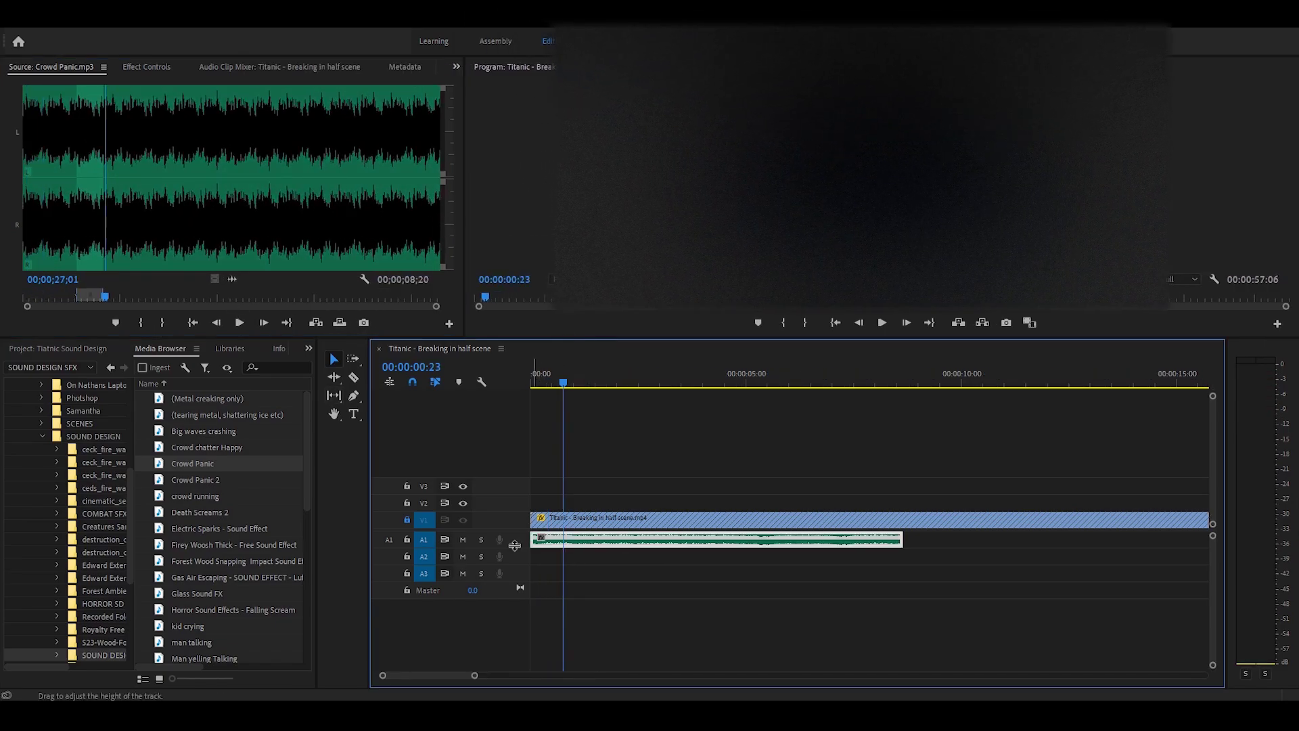
Keyframe the Crowd Panic clip's volume to fade in from its start up to -9.0 dB at 00:00:00:23, and play it back
click(156, 67)
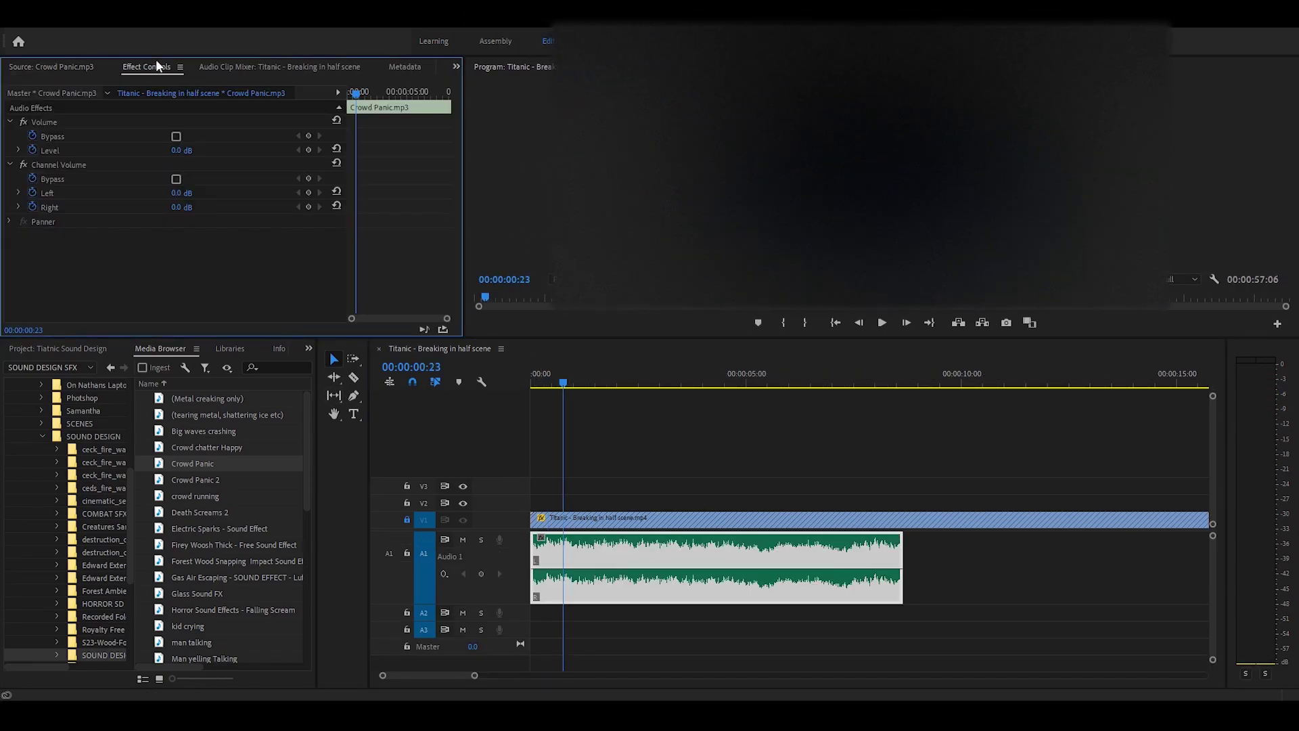
click(311, 152)
drag(358, 94, 342, 98)
click(308, 150)
drag(532, 568, 560, 587)
key(space)
key(Home)
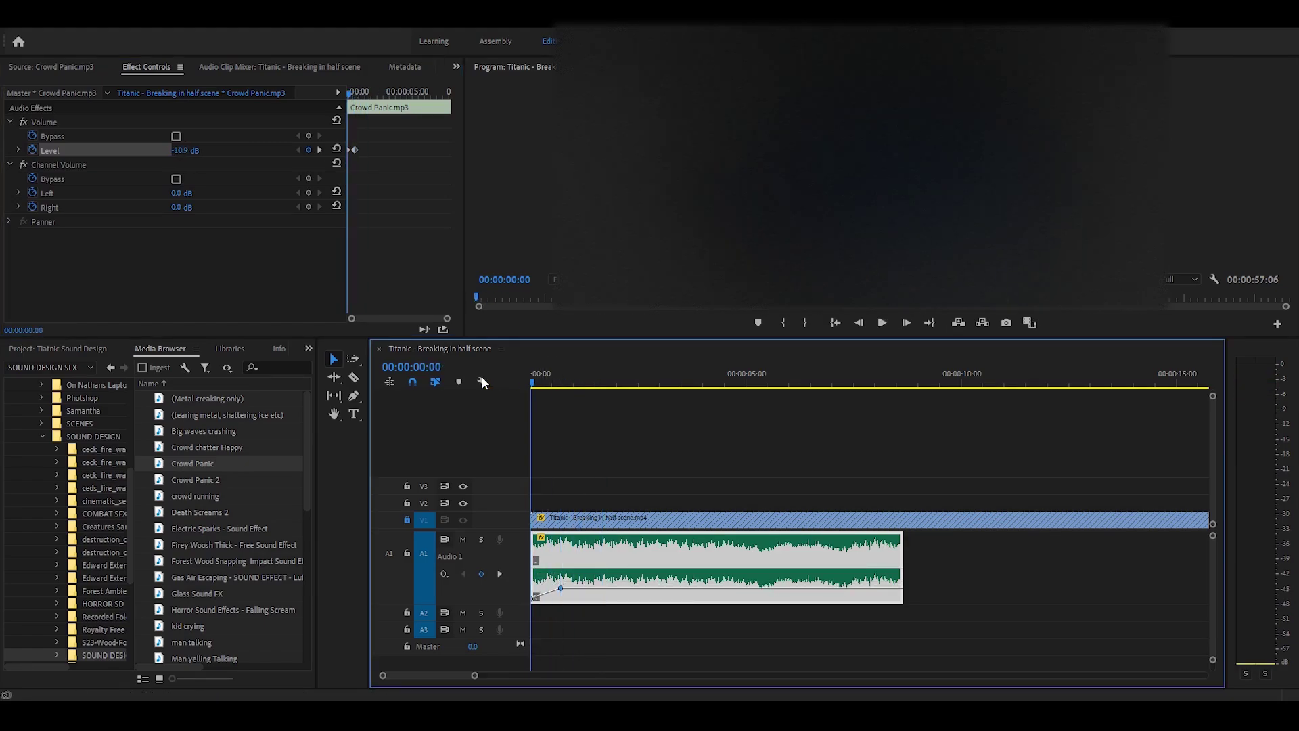
key(space)
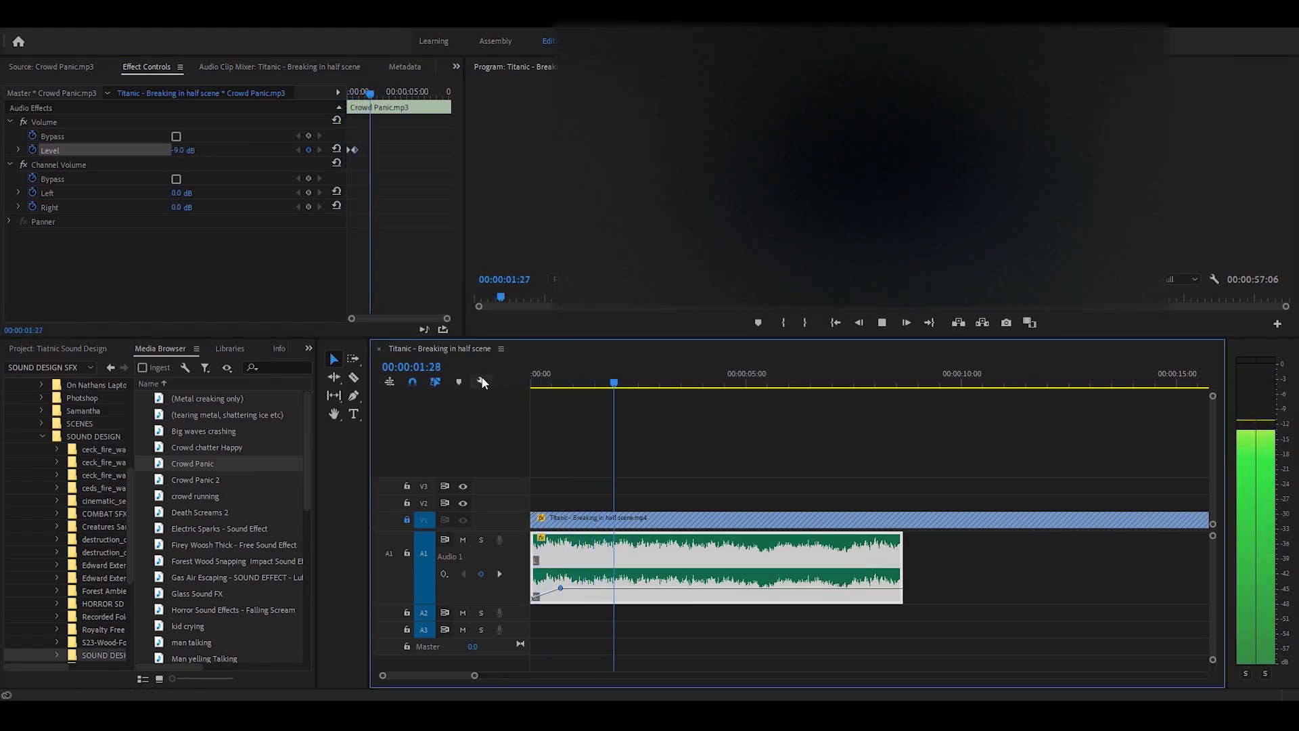
key(space)
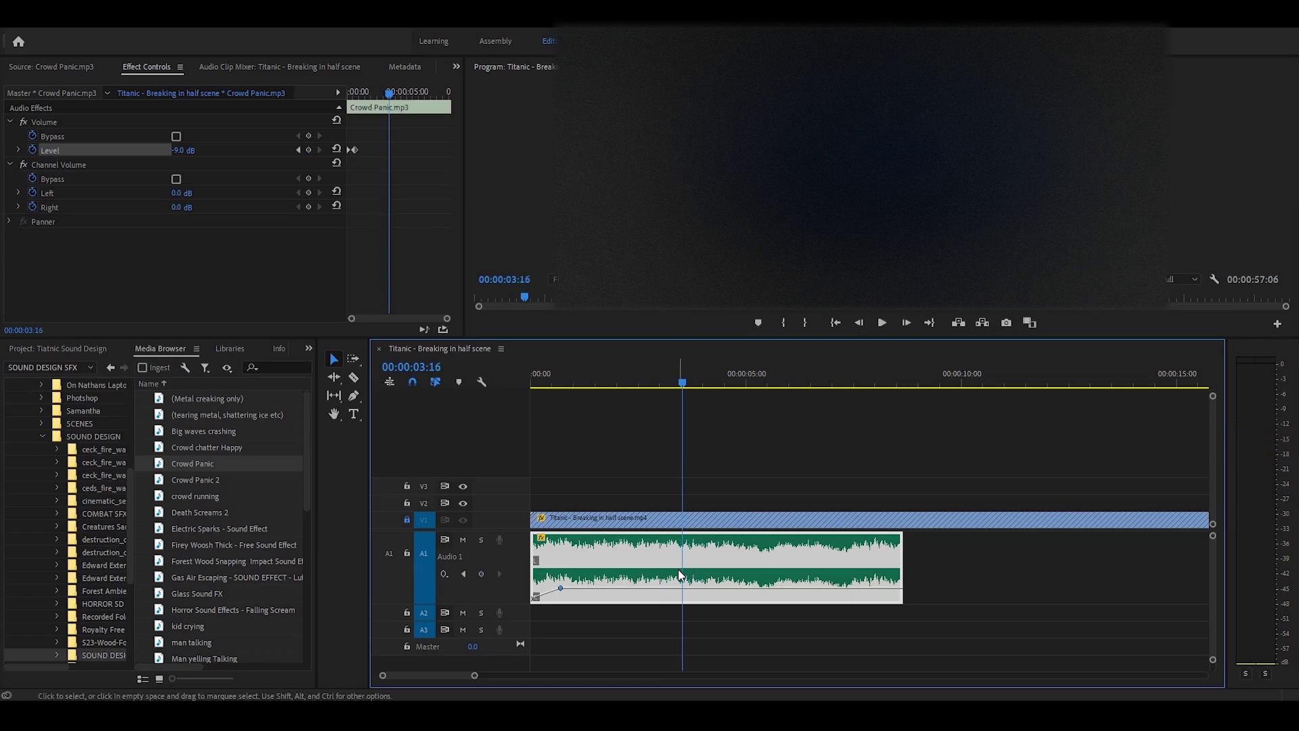
Add Crowd Panic volume keyframes at 00:00:03:09 and just after it, lower the level at the second, and play back the drop
click(308, 150)
key(j)
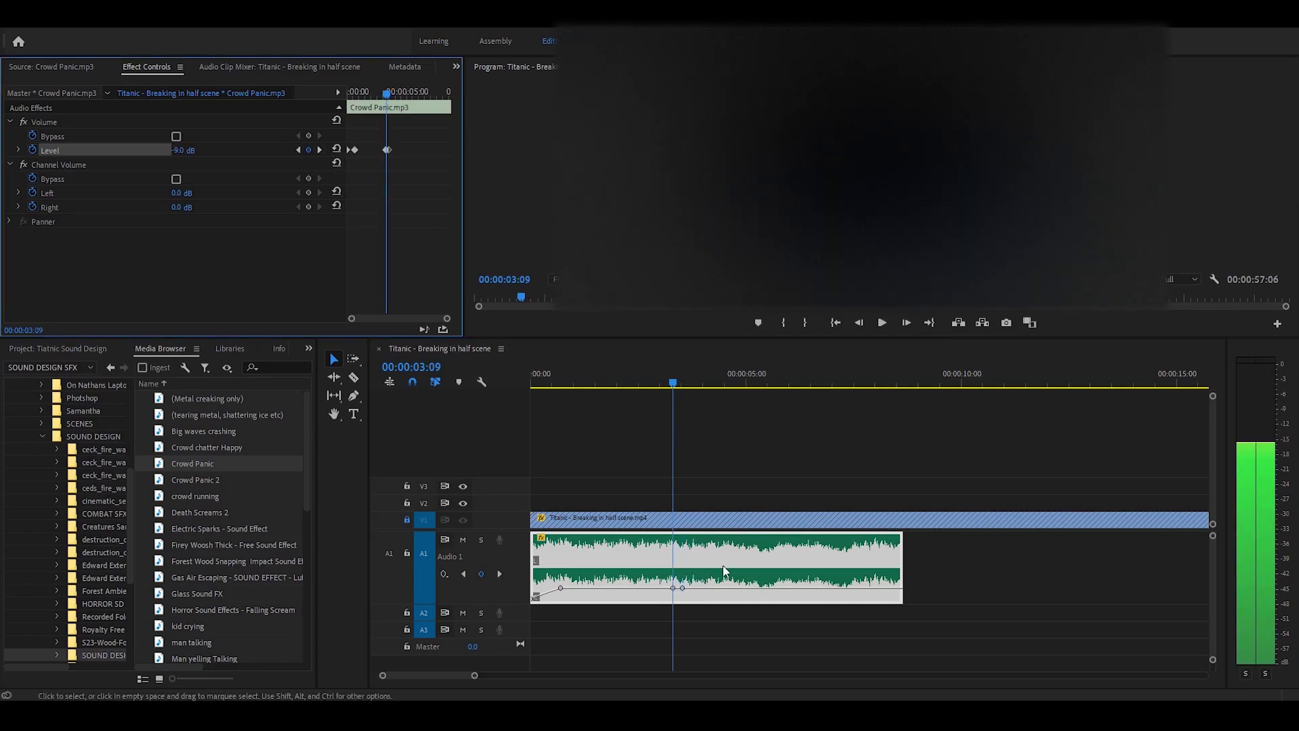
drag(682, 588, 678, 594)
key(space)
click(639, 374)
key(space)
click(651, 383)
key(space)
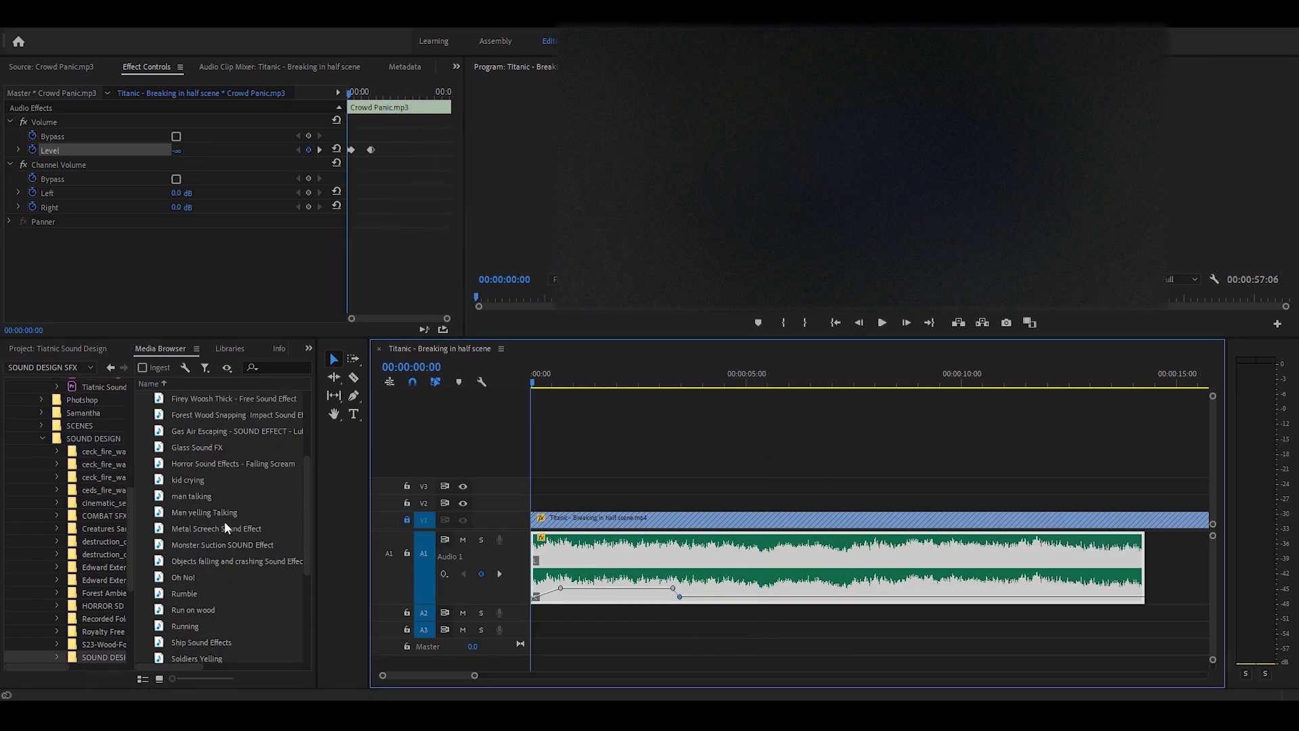
Preview Rumble.mp3, mark its first 00;00;06;24 as the source range, and place it on A2 at the sequence start
scroll(224, 527, down, 3)
double_click(210, 540)
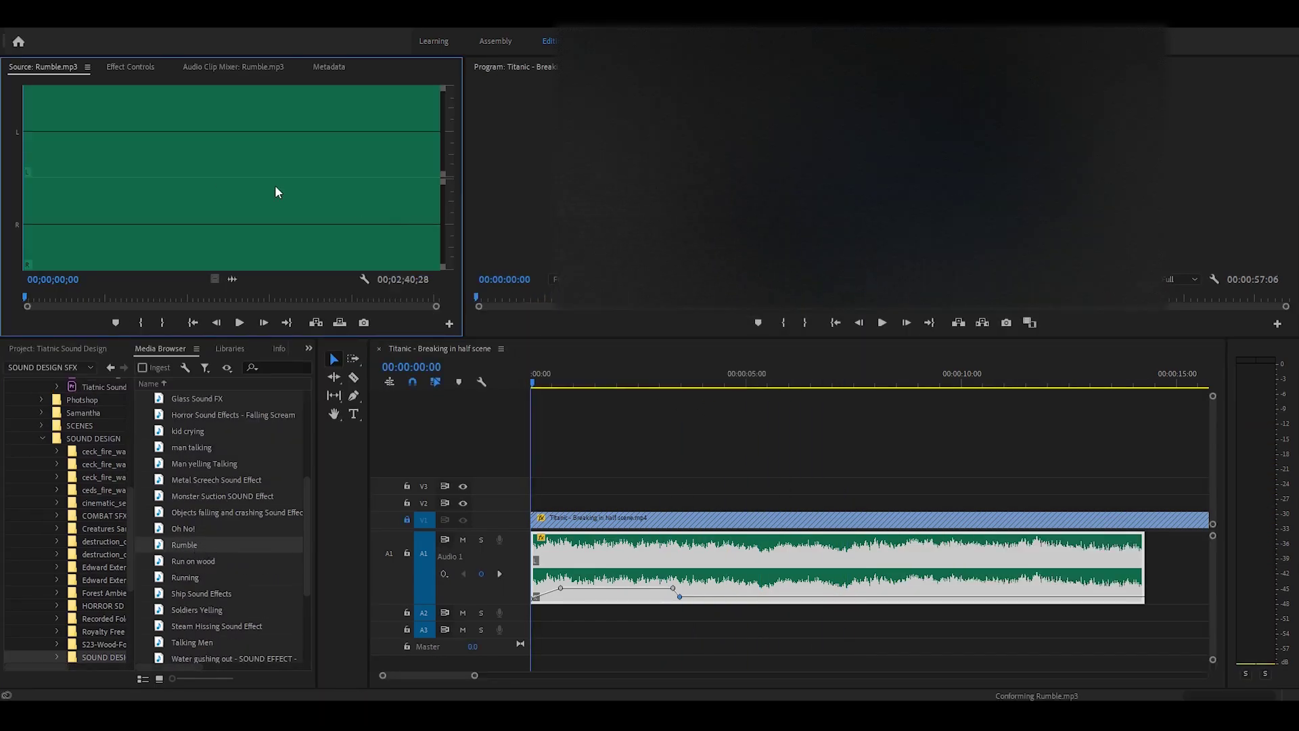
key(space)
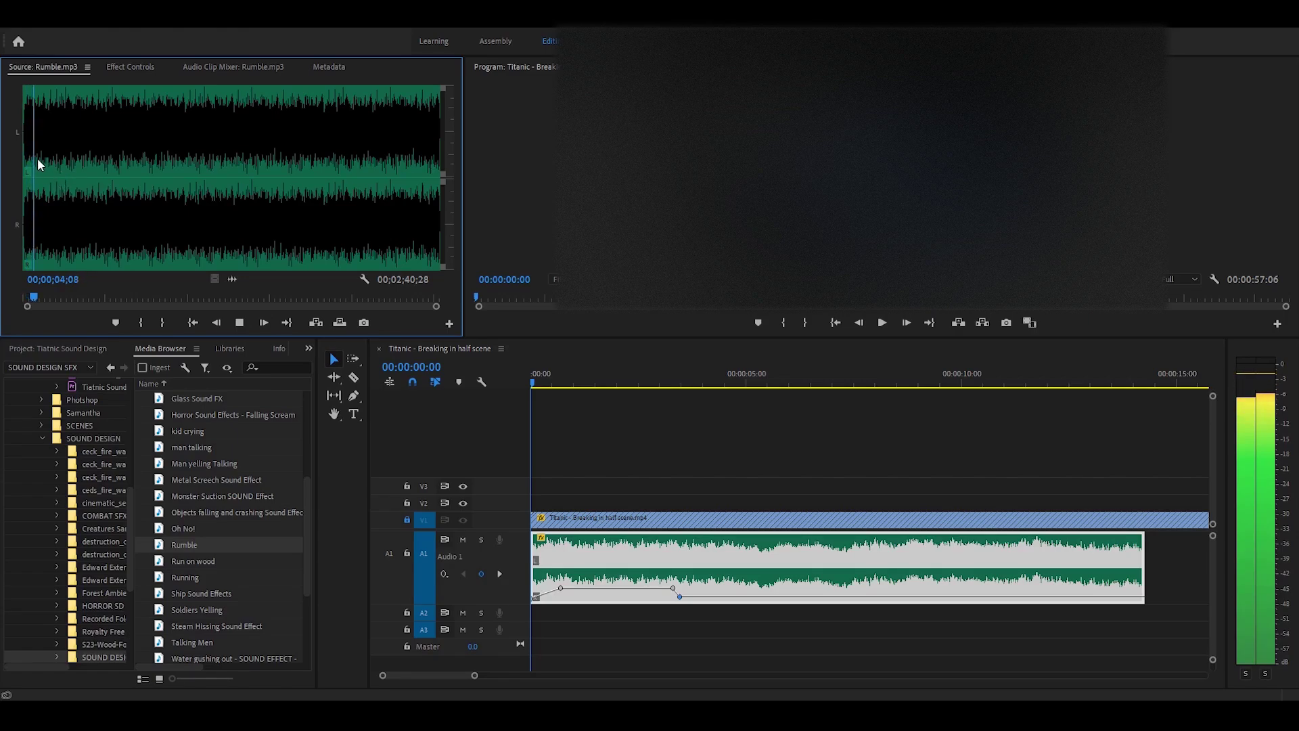
key(space)
key(i)
key(Home)
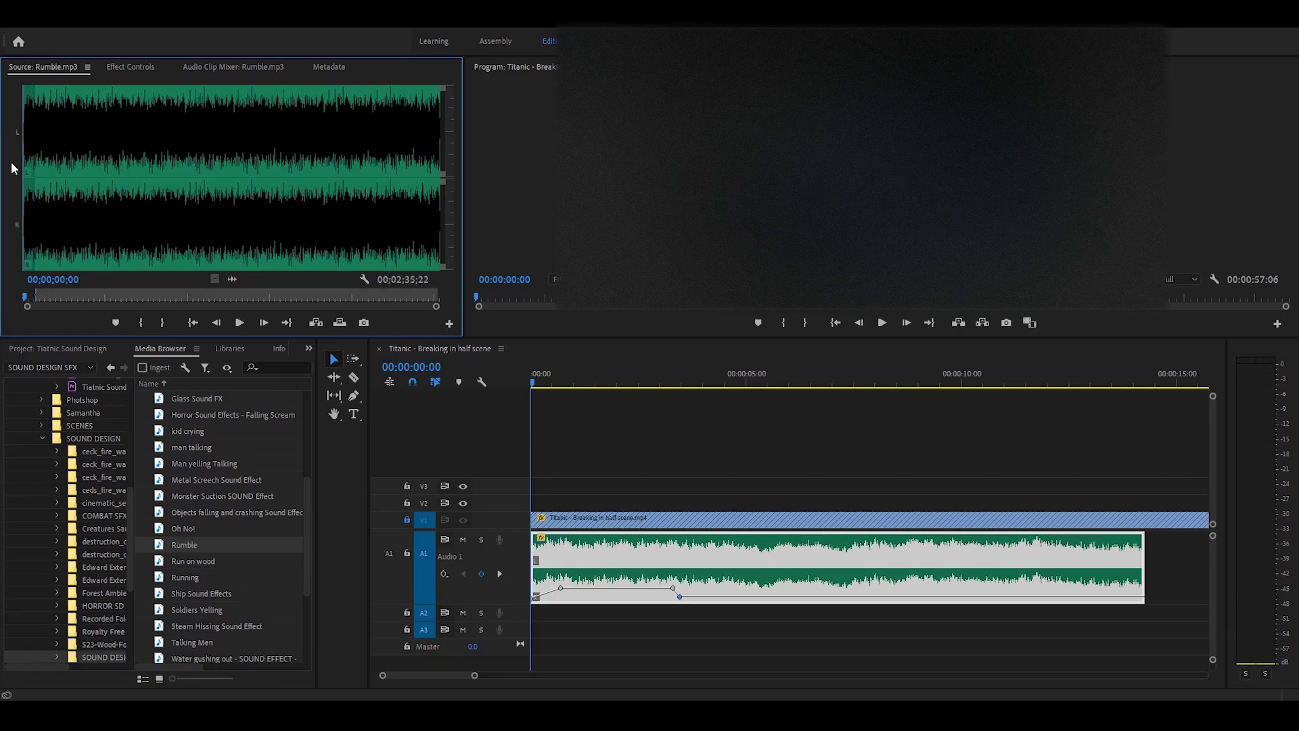
click(42, 160)
key(o)
key(.)
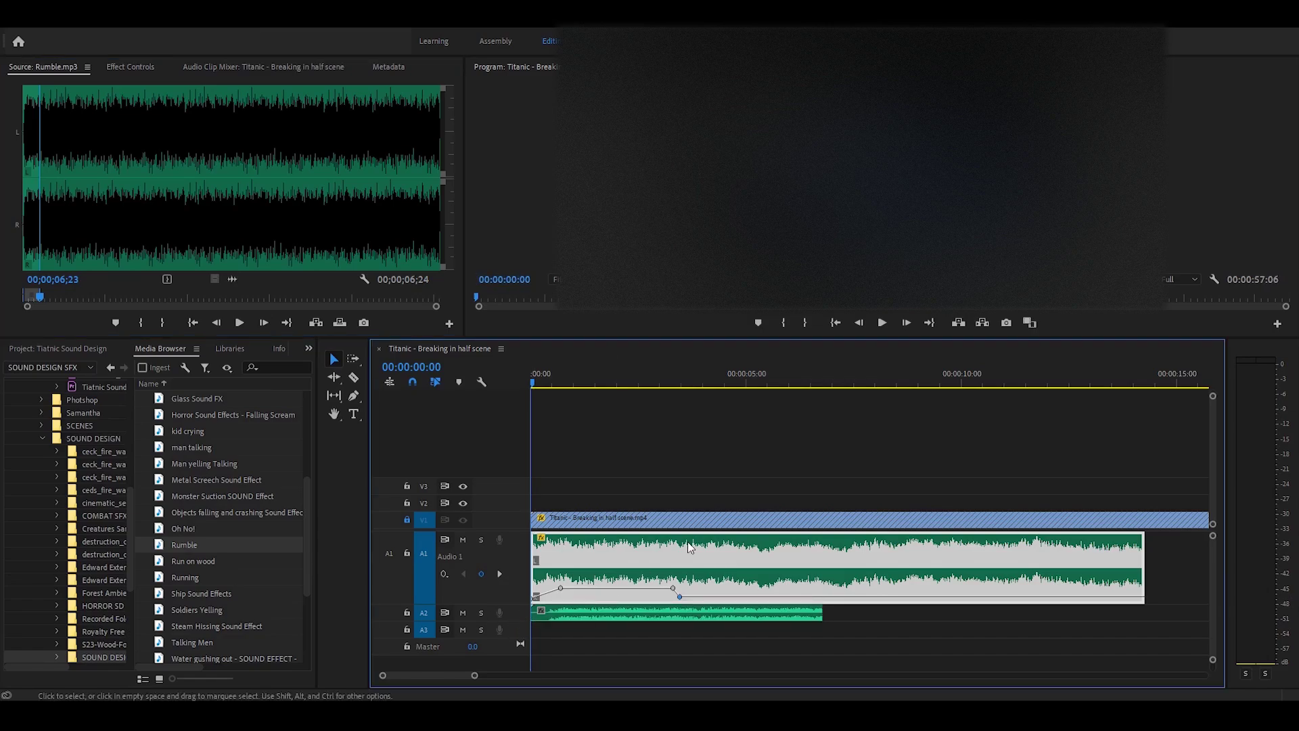
Trim a short piece off the start of the Rumble clip on A2, move it back to the sequence start, and play it
key(space)
drag(533, 610, 546, 612)
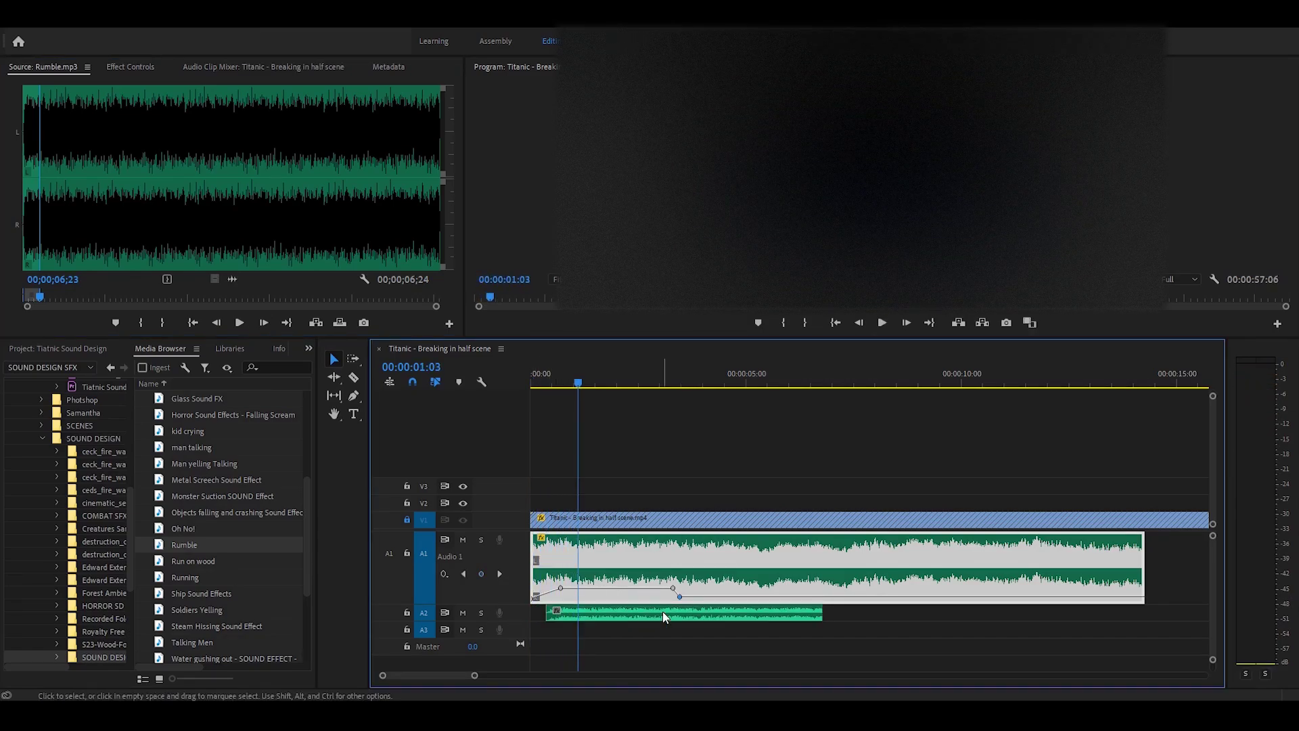
drag(663, 615, 578, 618)
key(space)
key(space)
drag(582, 374, 472, 374)
key(space)
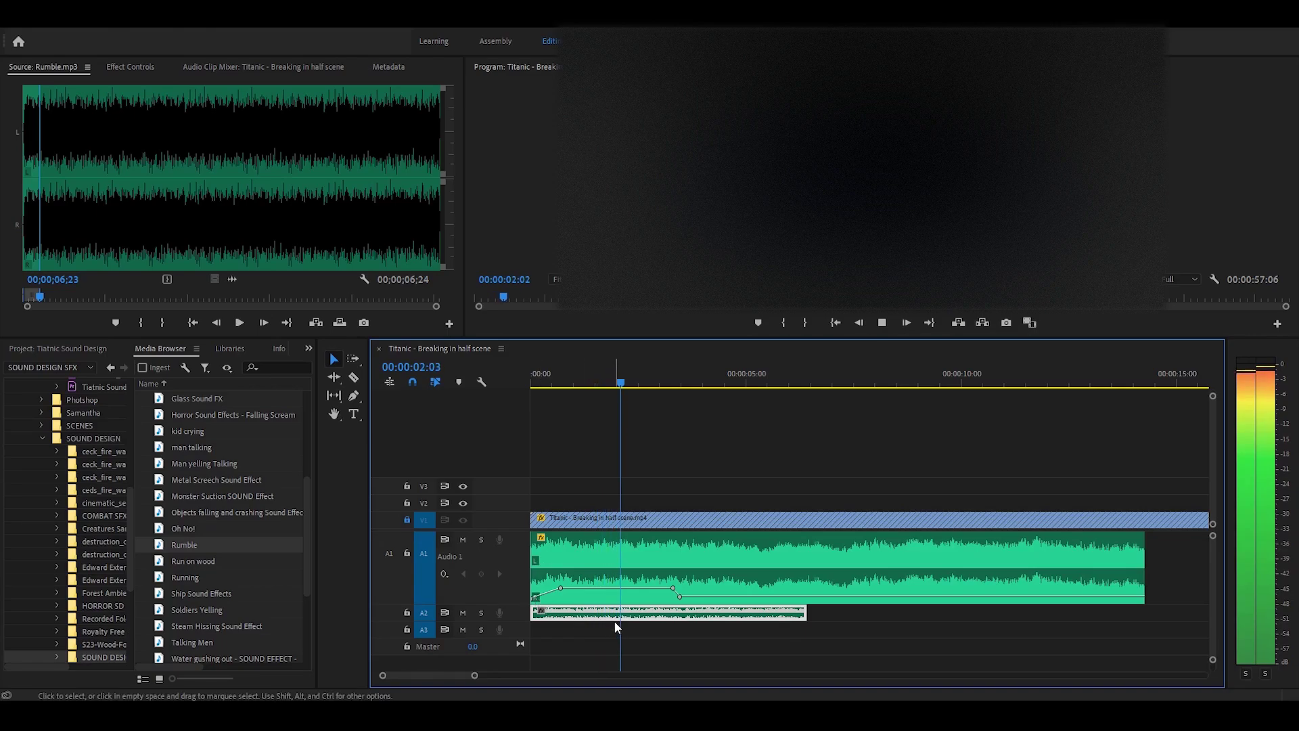
key(space)
Keyframe the Rumble clip's volume to drop from 0.0 dB to -12.6 dB just after 00:00:02:13, and play from the start
click(308, 150)
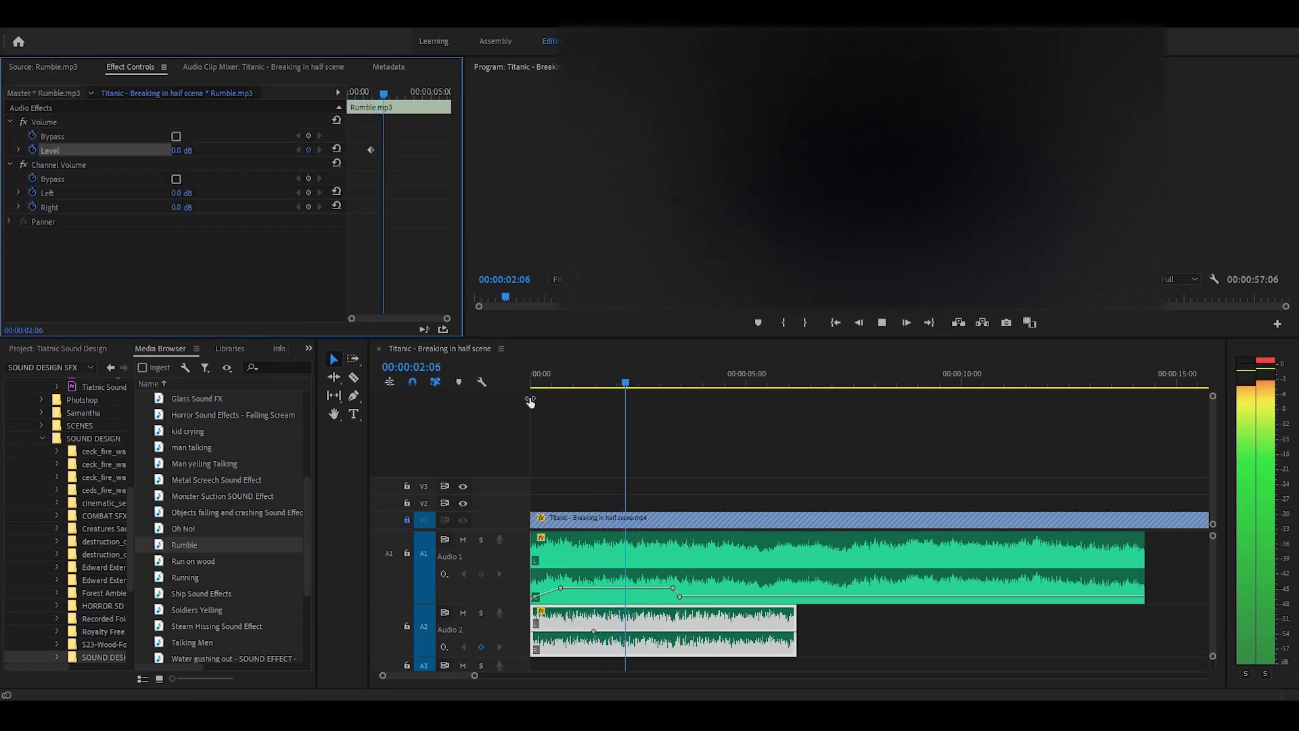
key(space)
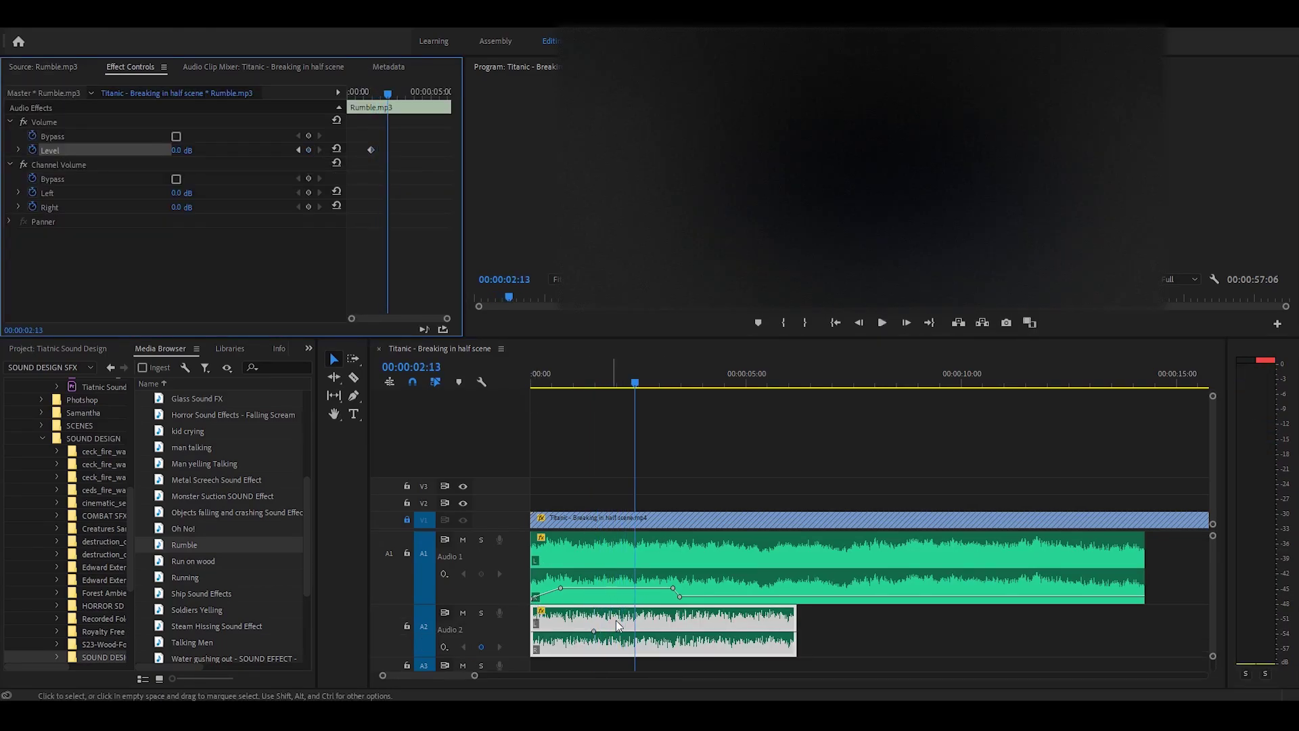
drag(634, 631, 641, 646)
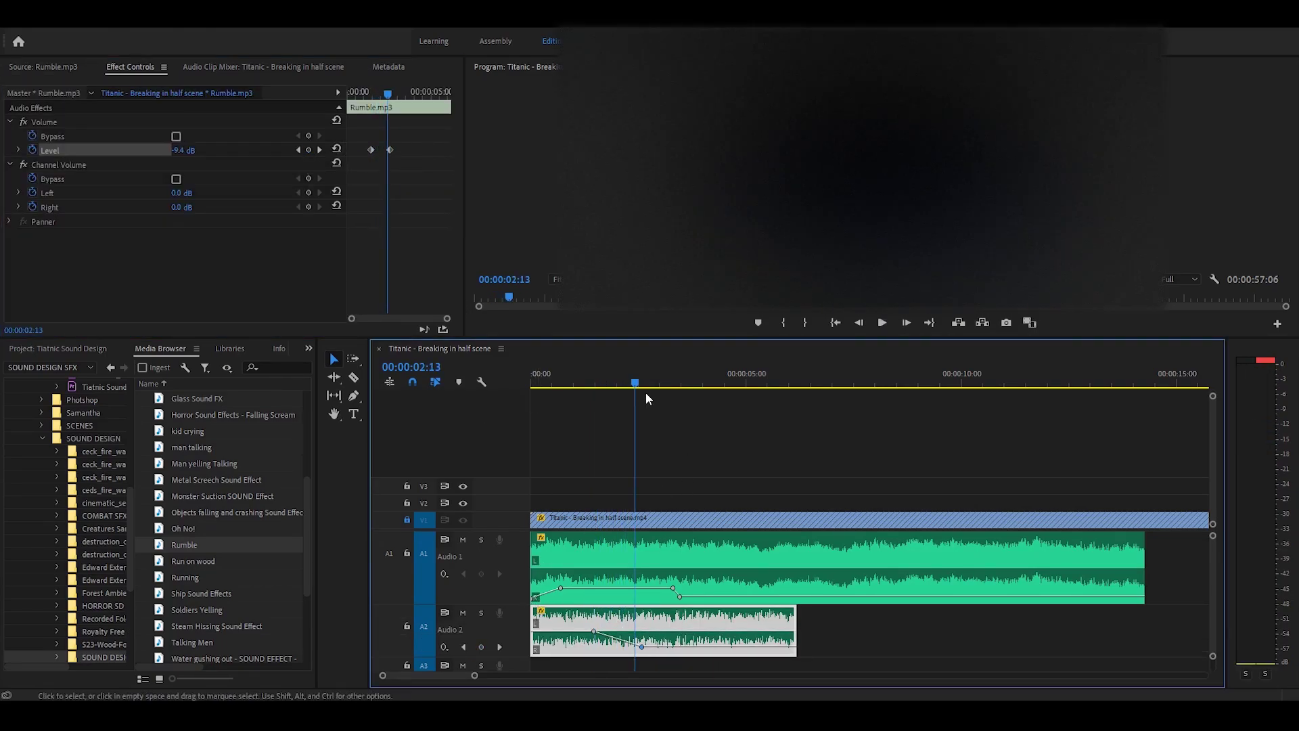
key(Home)
key(space)
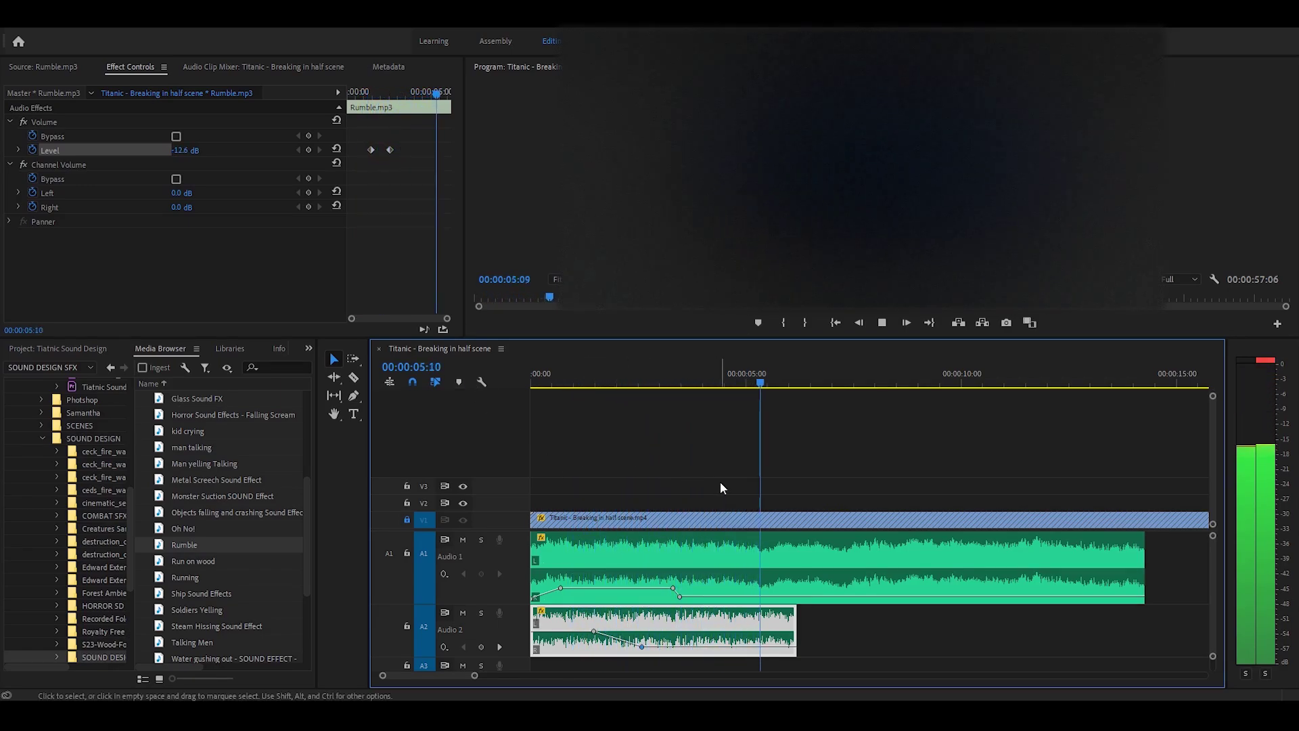
Extend the Rumble clip on A2 to end level with the Crowd Panic clip on A1
click(790, 626)
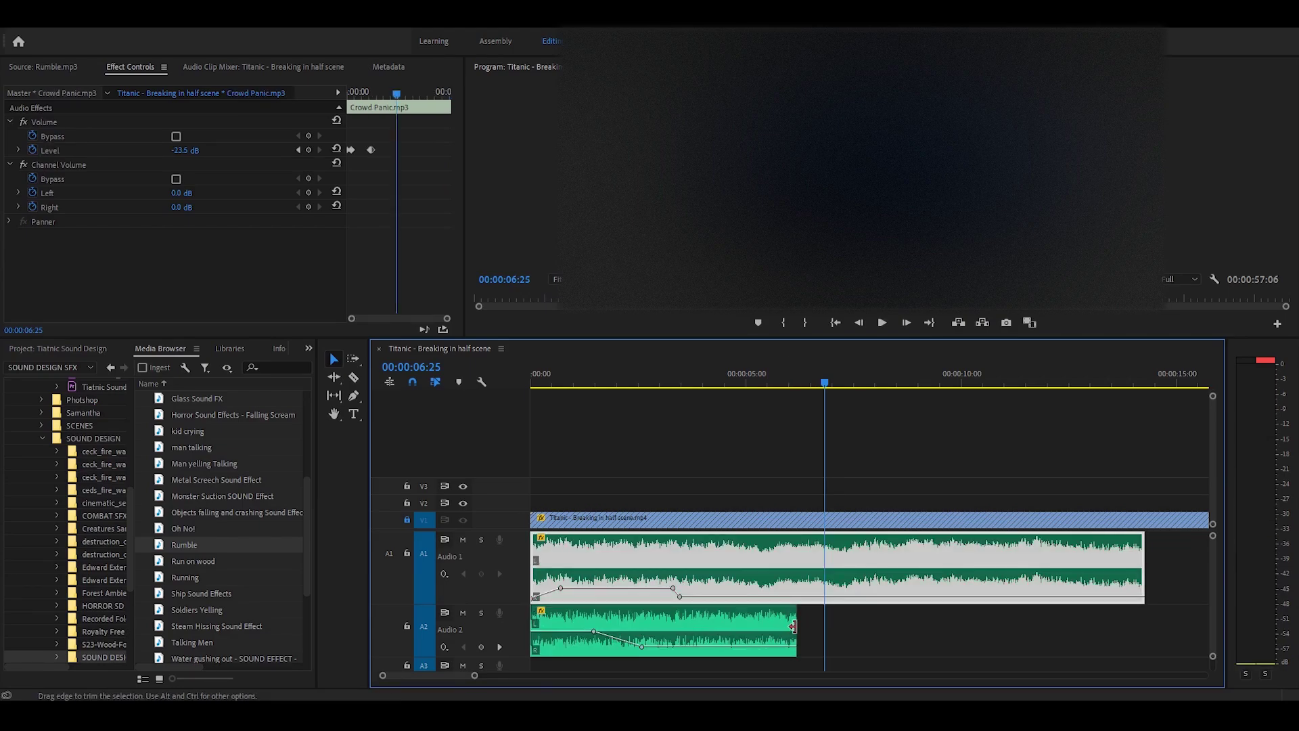
drag(793, 625, 1079, 621)
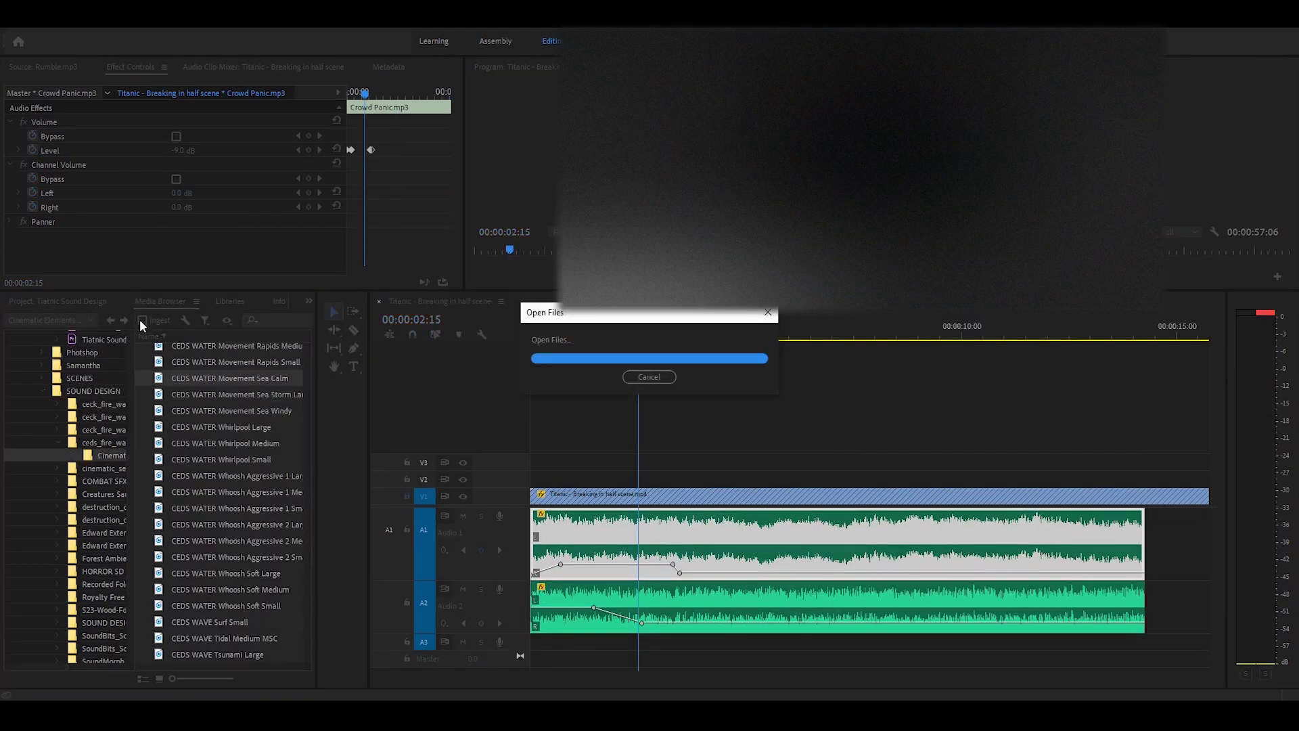
Mark the source out point of CEDS WATER Movement Sea Calm.wav at 00;01;10;10, place it on A3 at the sequence start, and play it
click(346, 139)
key(o)
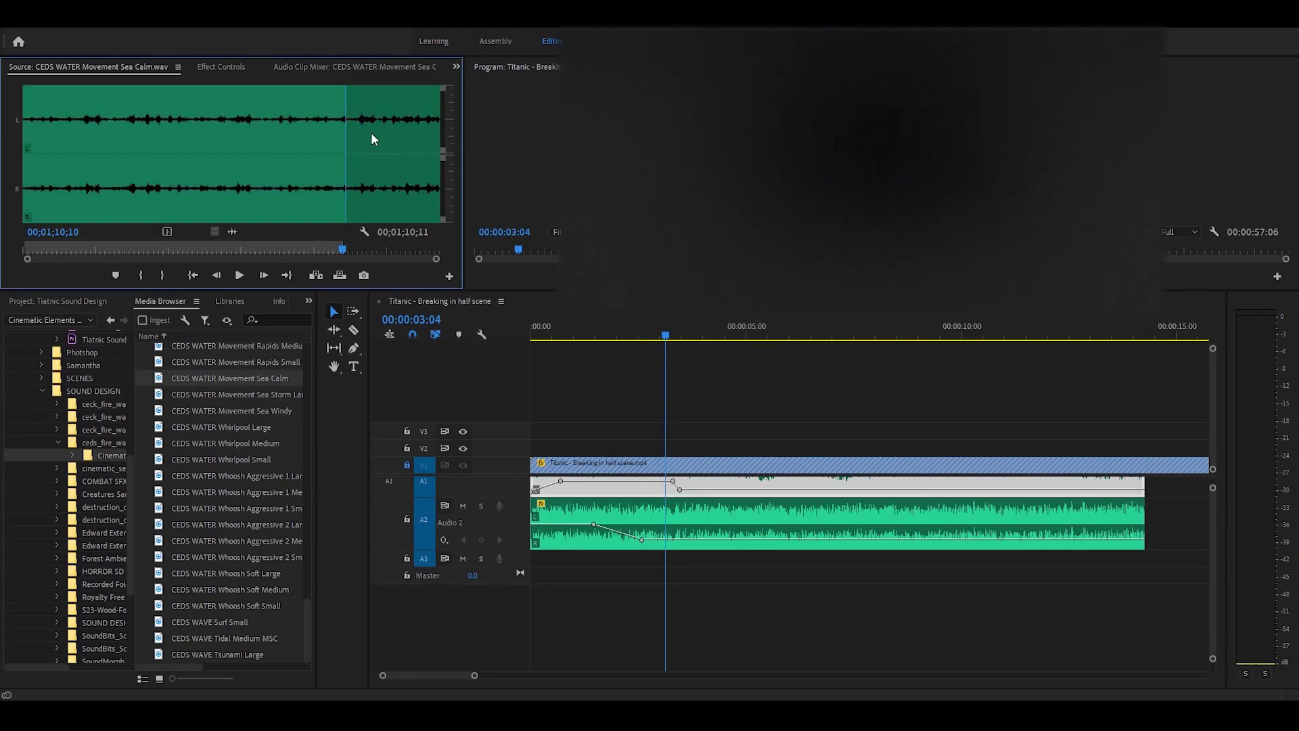
drag(234, 234, 516, 568)
key(Home)
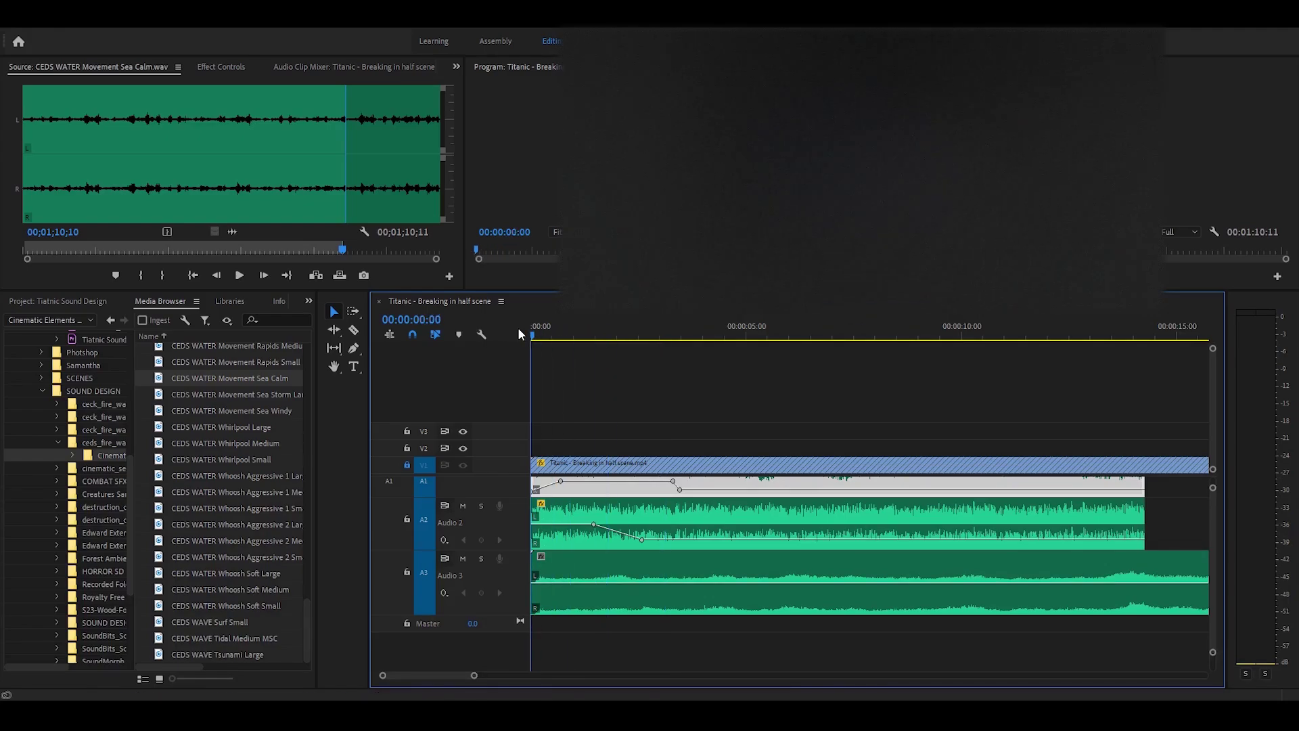
key(space)
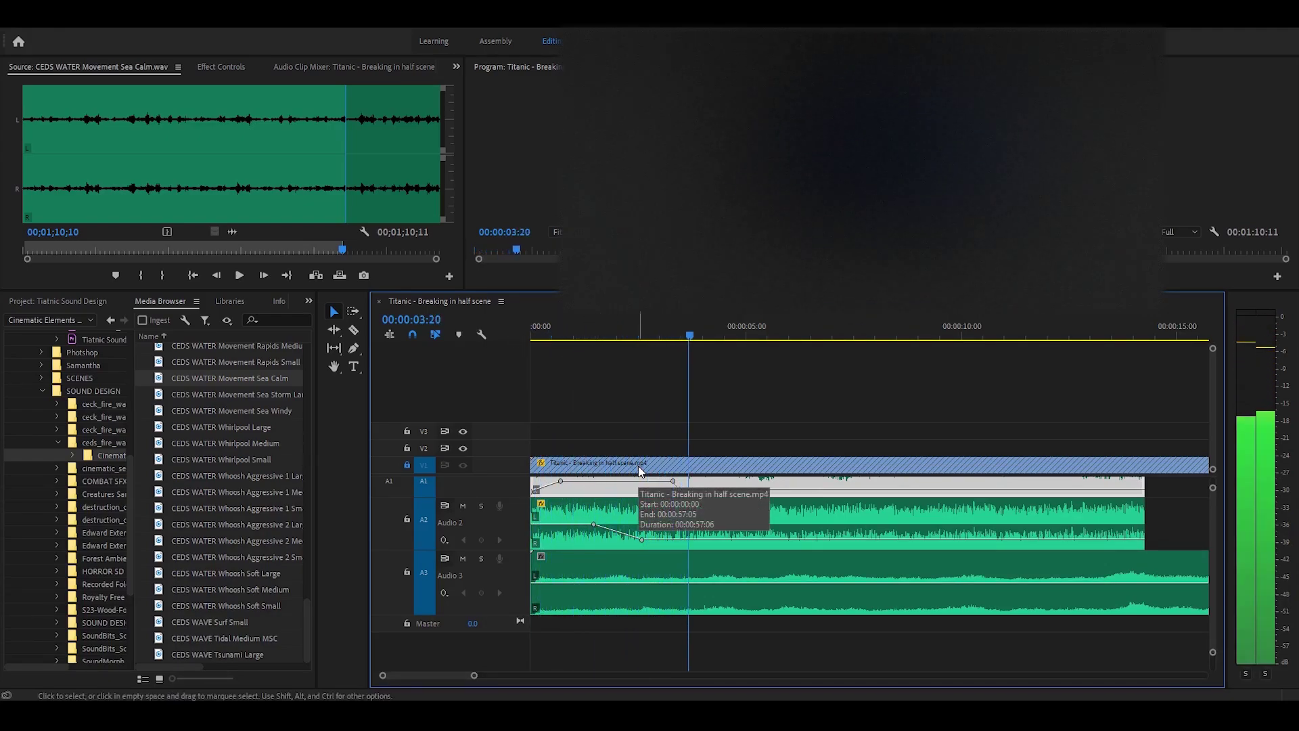
Add a Sea Calm volume keyframe at 00:00:03:17 and raise the level to 3.3 dB just after it
click(684, 578)
click(221, 66)
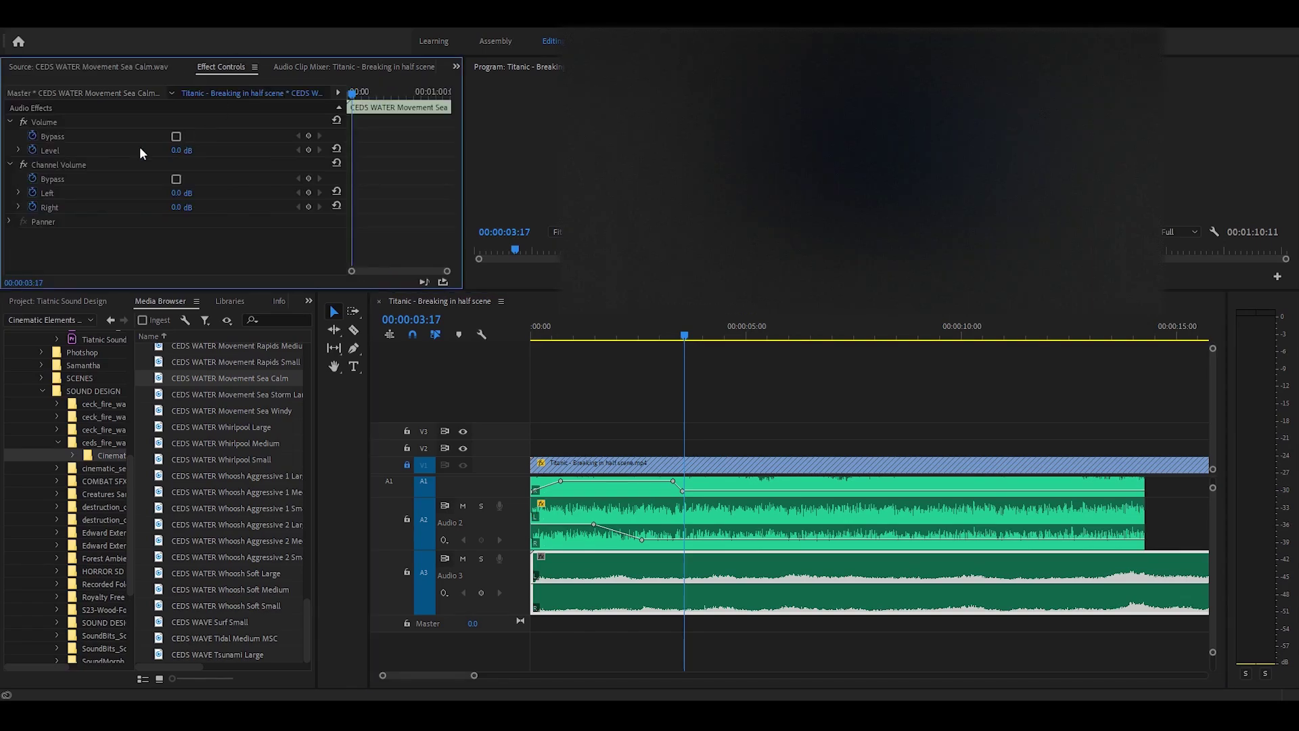
click(308, 150)
drag(699, 582, 694, 598)
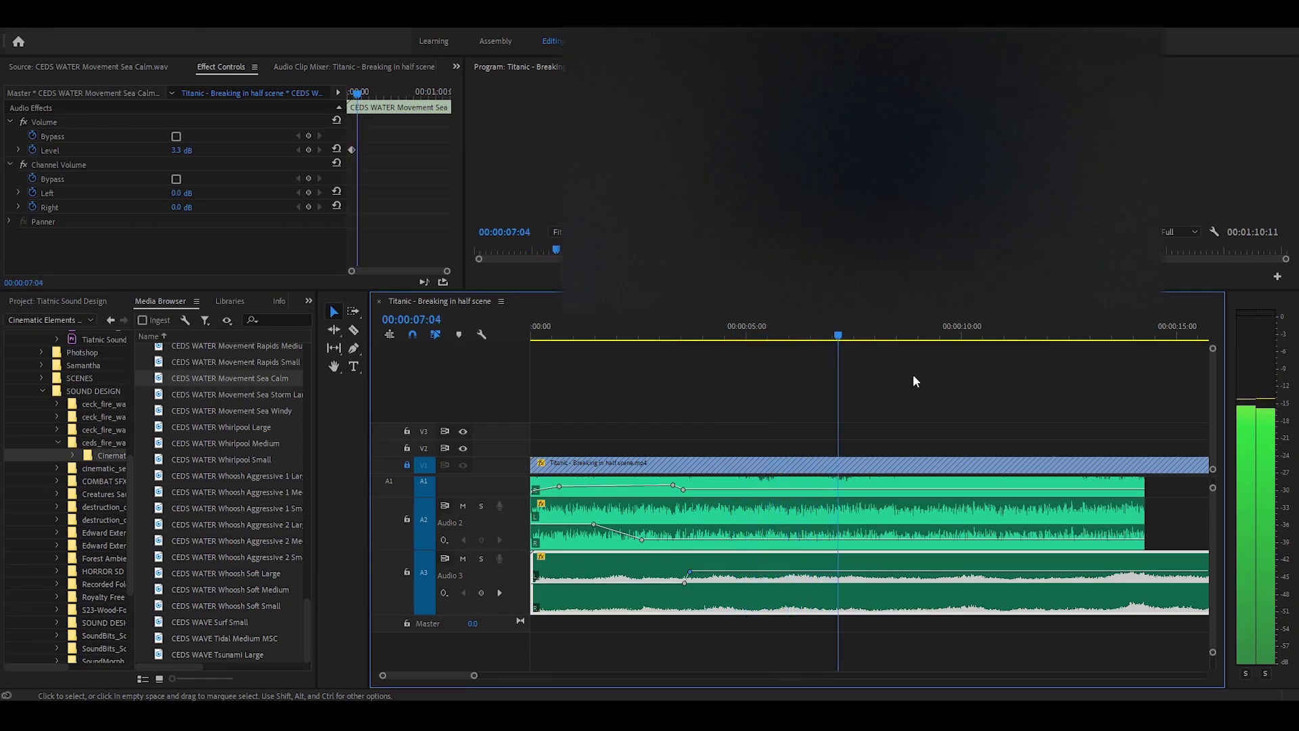
Keyframe the Sea Calm clip's volume to drop sharply around 00:00:07:00
key(space)
click(308, 150)
click(843, 342)
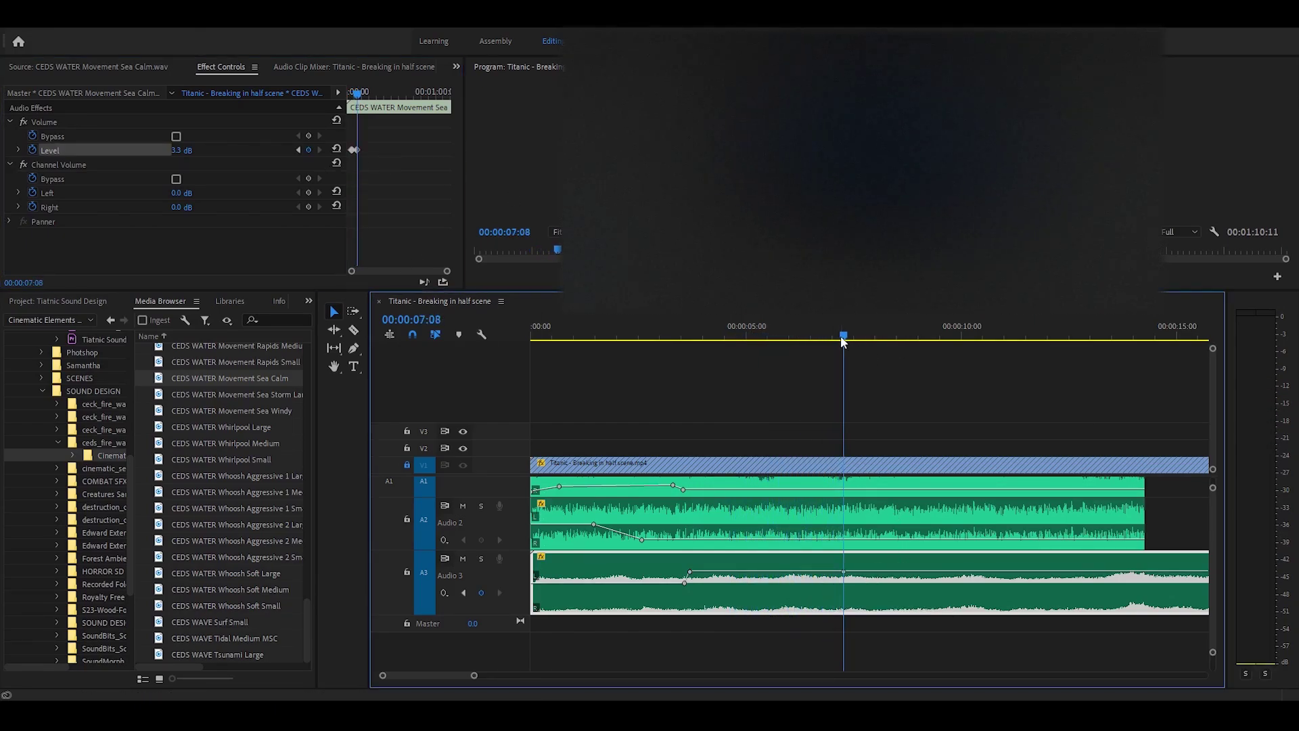
drag(843, 572, 841, 612)
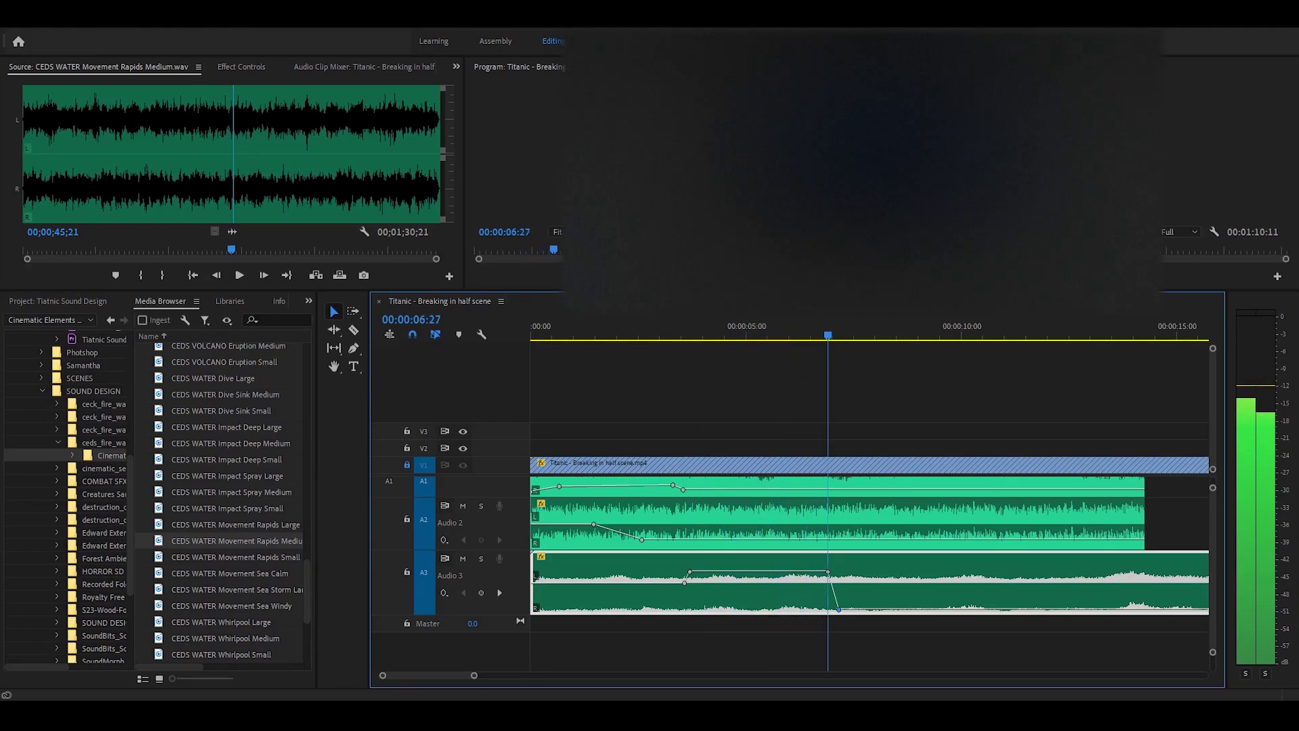
Place a 00;00;01;09 range of CECK WATER Arm Sliding Through Constant Medium.wav on A4 at 00:00:03:18, extend it to about 00:00:07:04, and play it
click(110, 320)
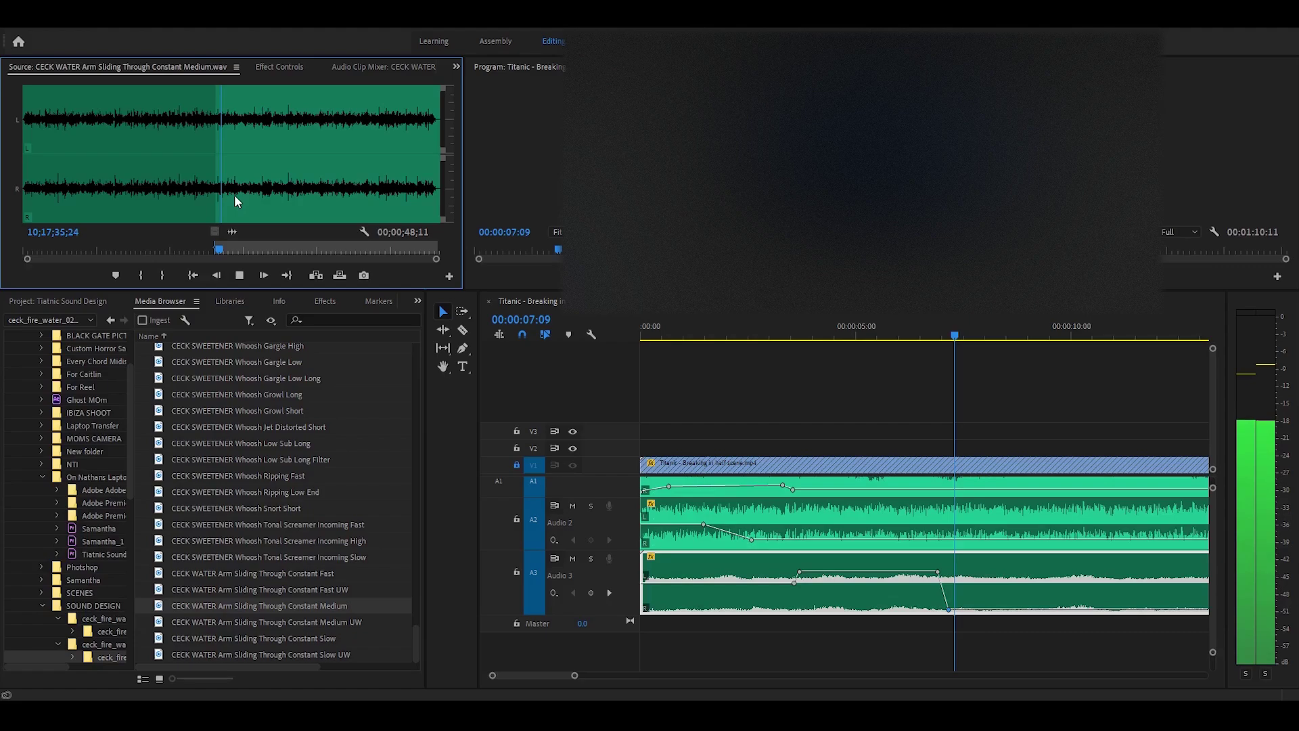
key(o)
key(space)
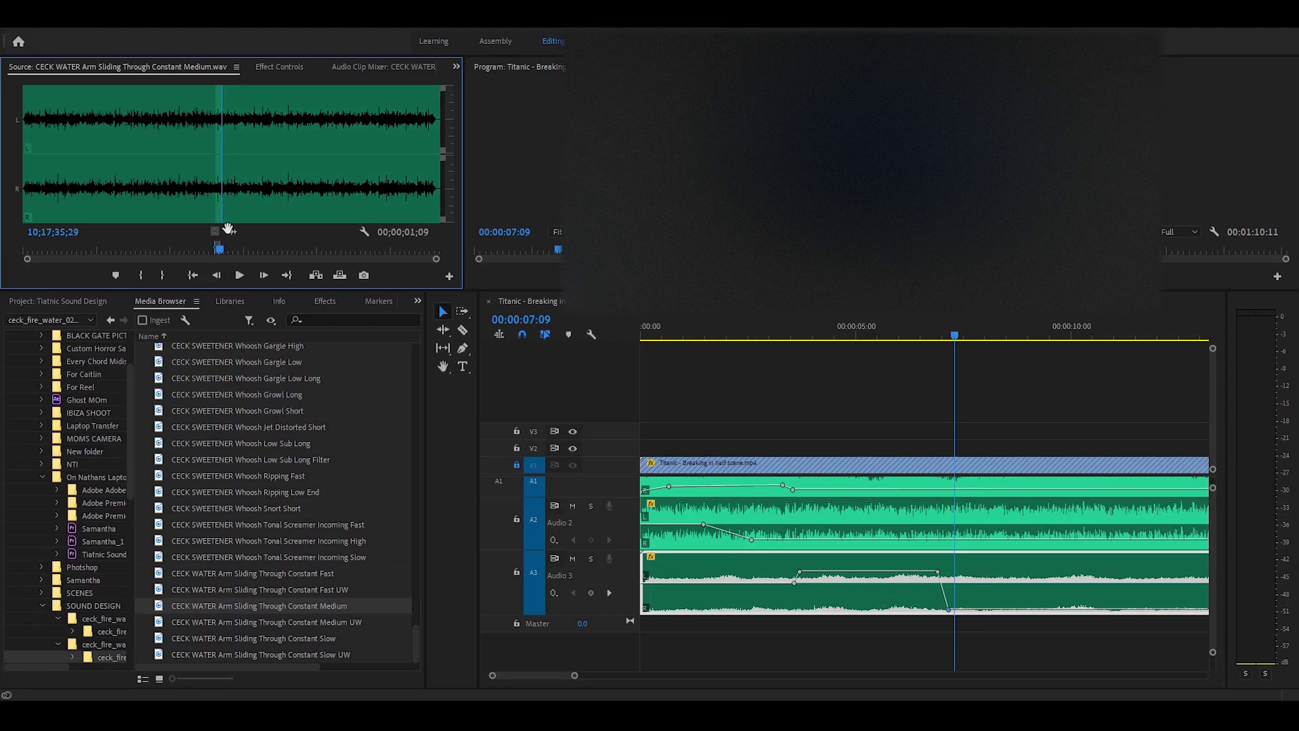
drag(787, 646, 787, 646)
click(769, 336)
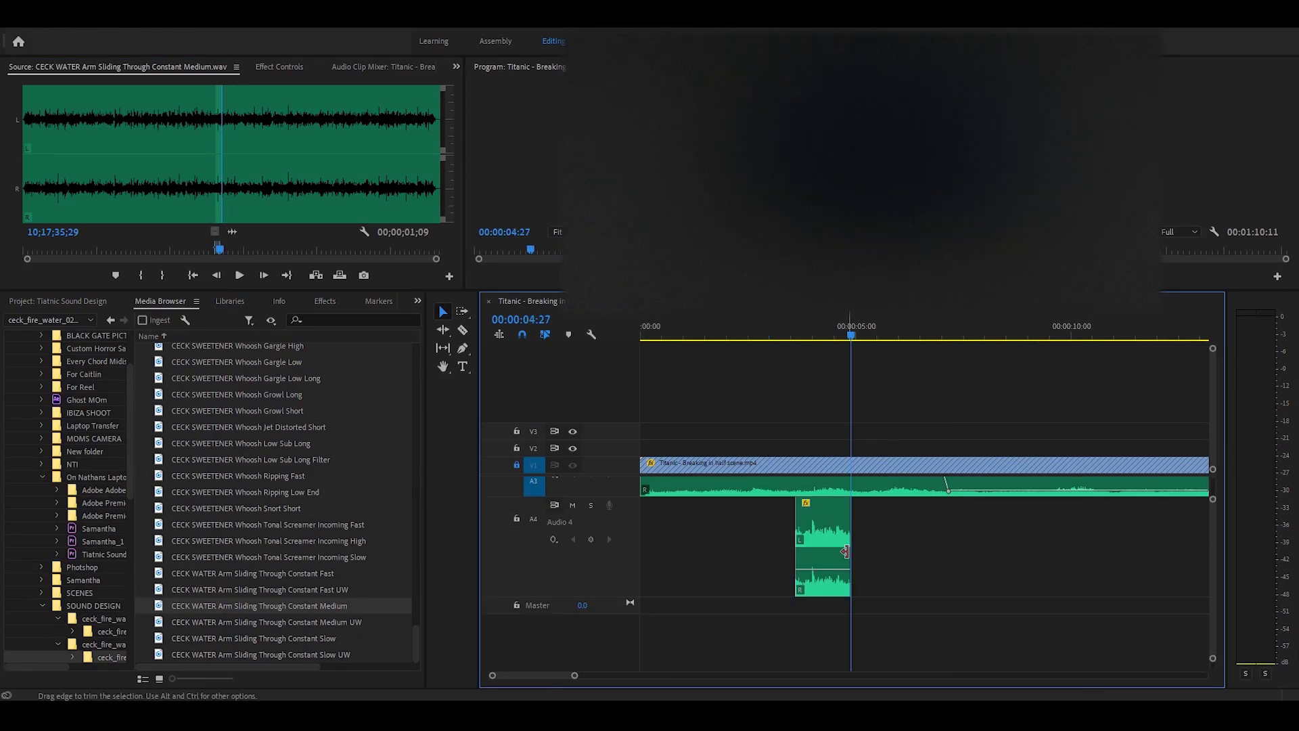
drag(850, 575, 949, 575)
click(785, 335)
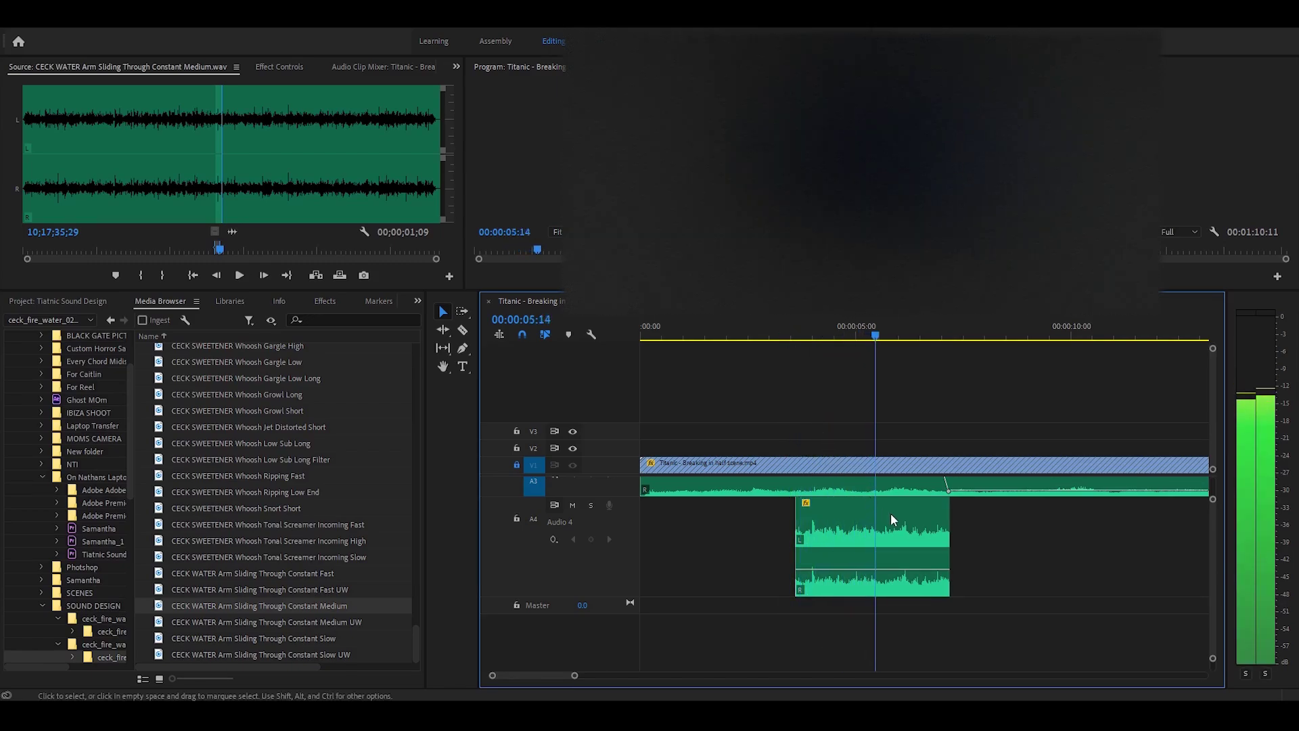
Keyframe the Arm Sliding clip's volume to fade in from -26.7 dB at 00:00:03:18 and out from 00:00:06:26 to 00:00:07:14, and play it
click(922, 588)
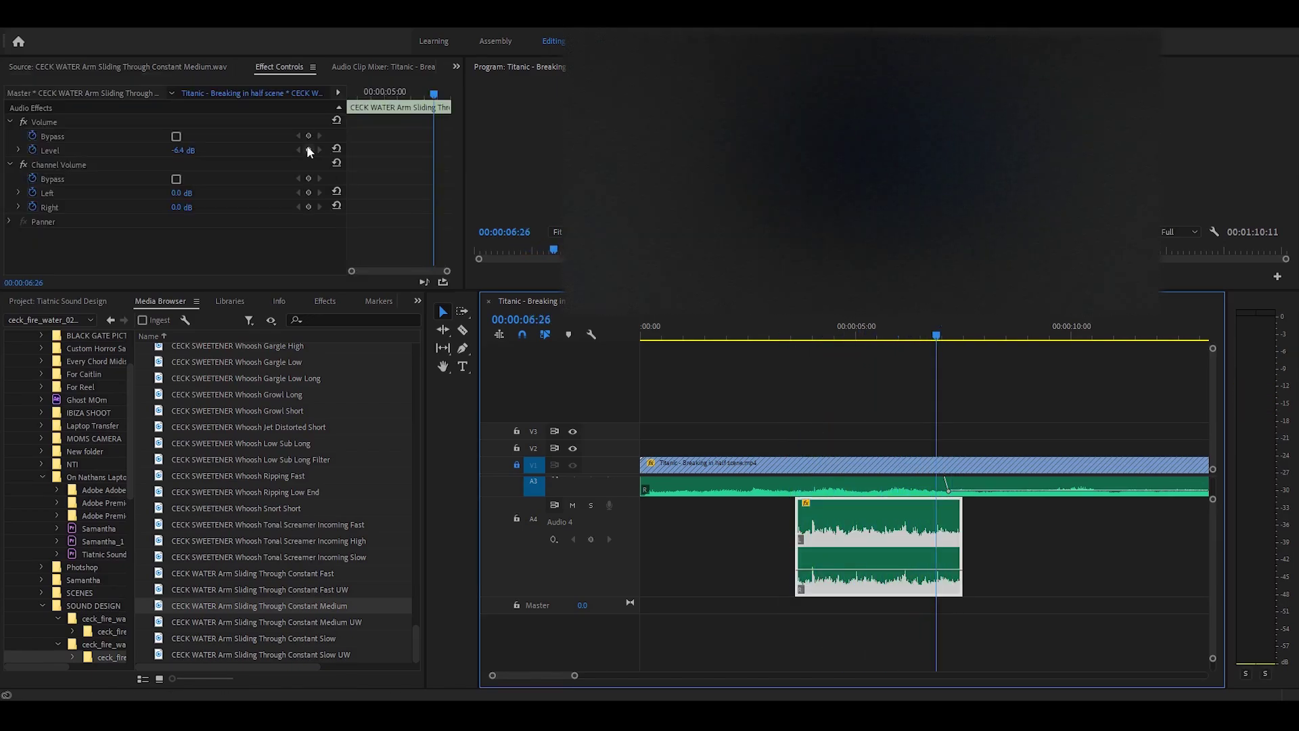
click(961, 337)
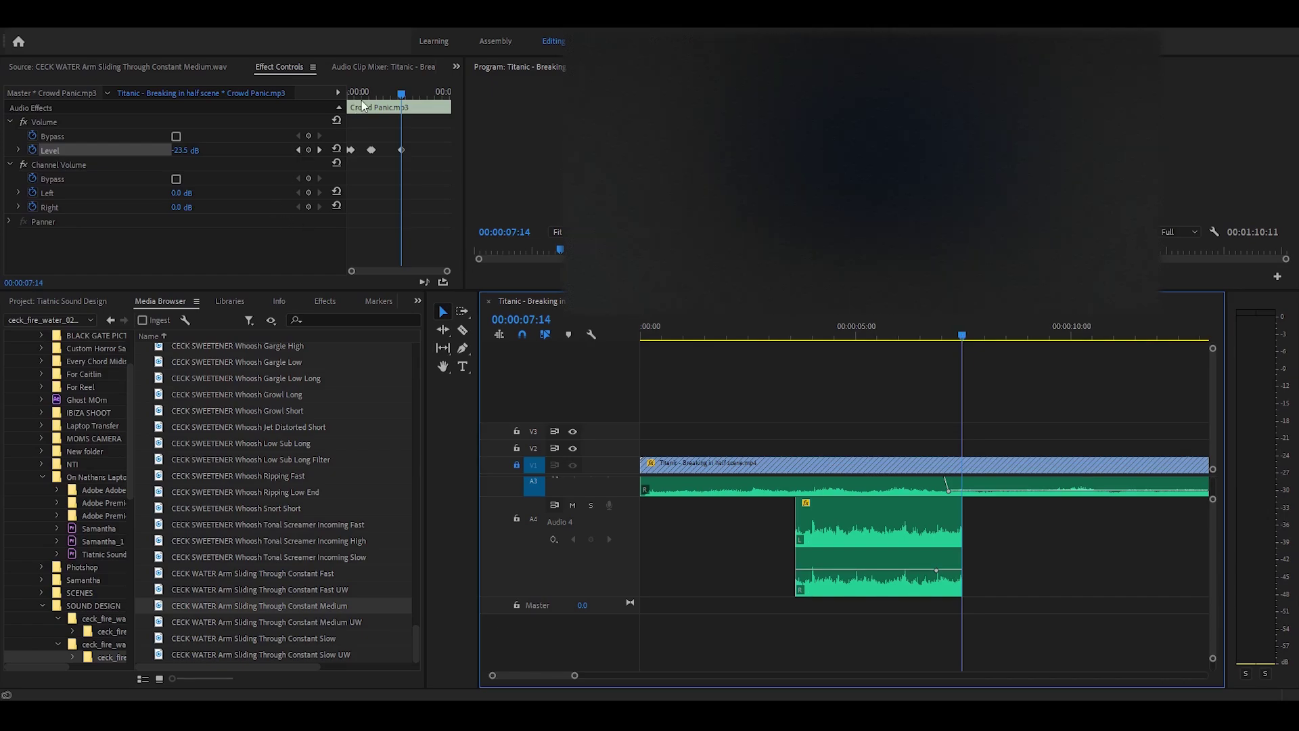
mouse_move(365, 95)
mouse_down()
mouse_move(448, 94)
mouse_move(348, 95)
mouse_up()
click(655, 523)
click(308, 150)
click(367, 94)
click(308, 150)
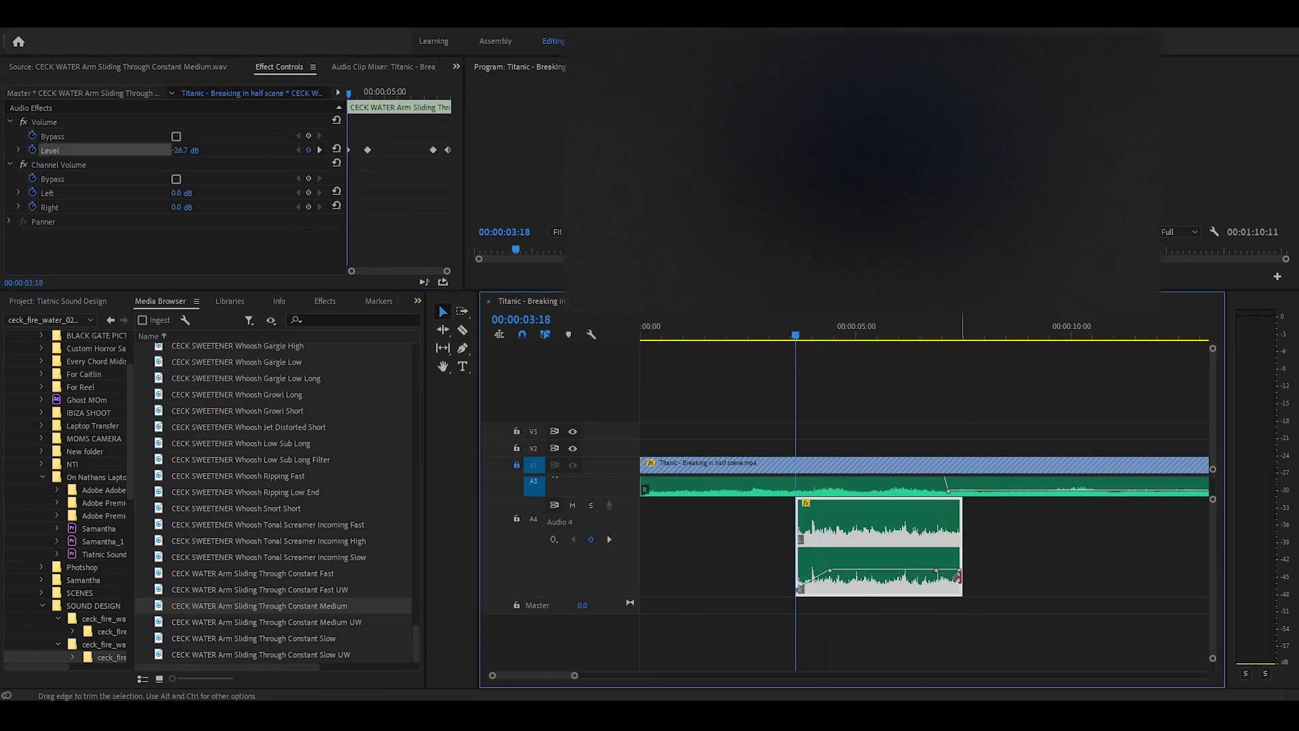
click(786, 332)
key(space)
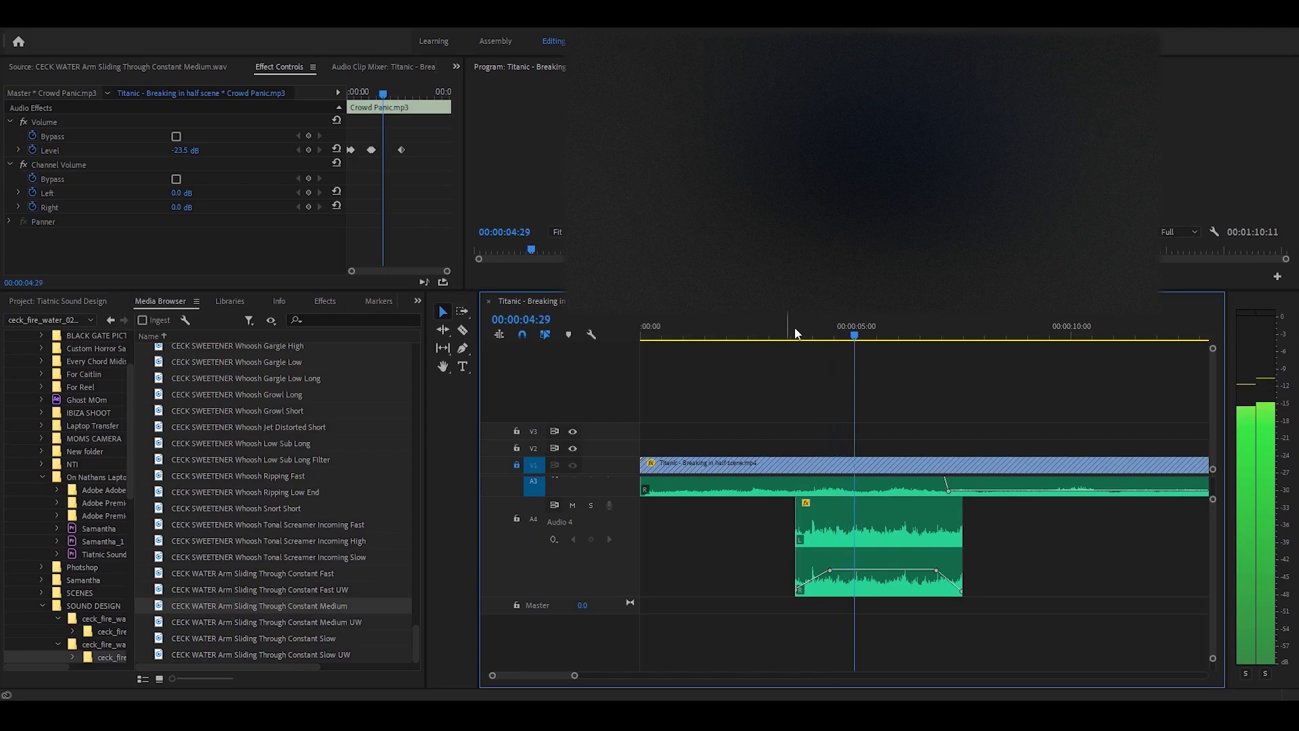
key(space)
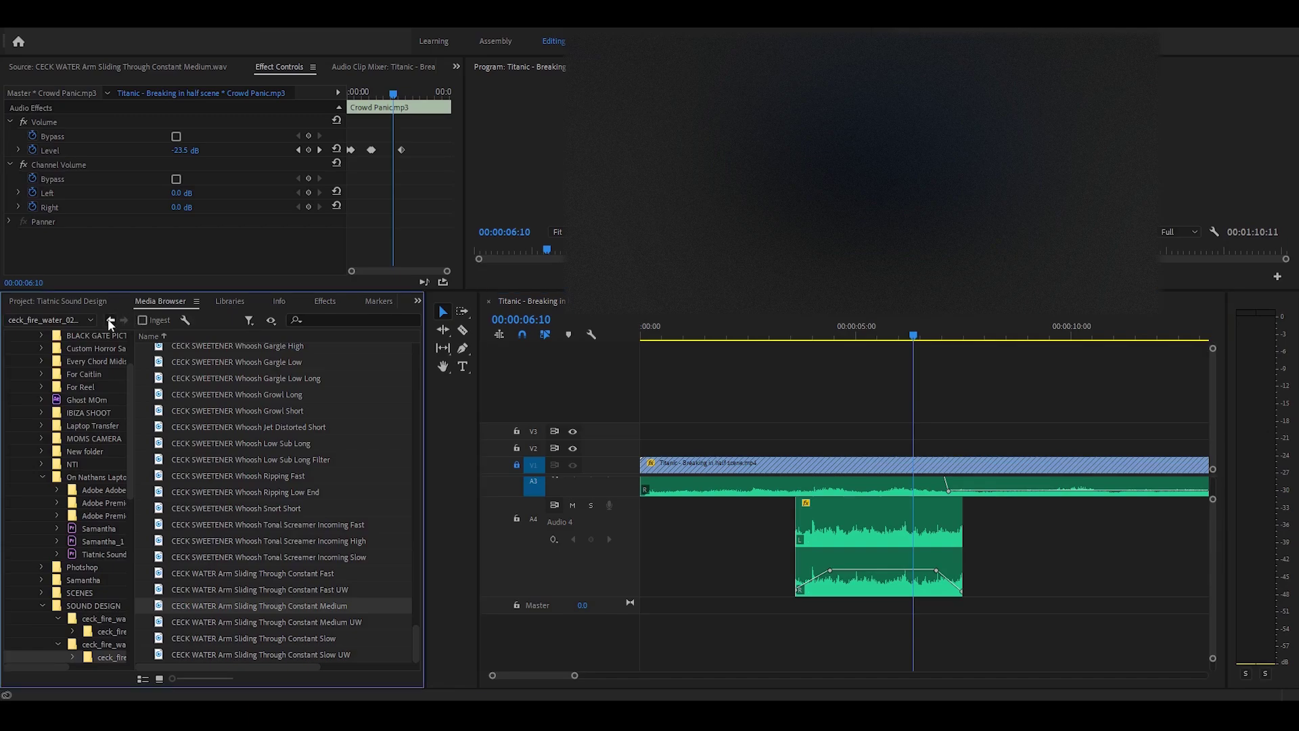
Mark the second splash in CECK WATER Body Fall Impact Splash.wav, 00;00;03;08 long, and place it on A5 at about 00:00:06:03
double_click(268, 496)
click(92, 143)
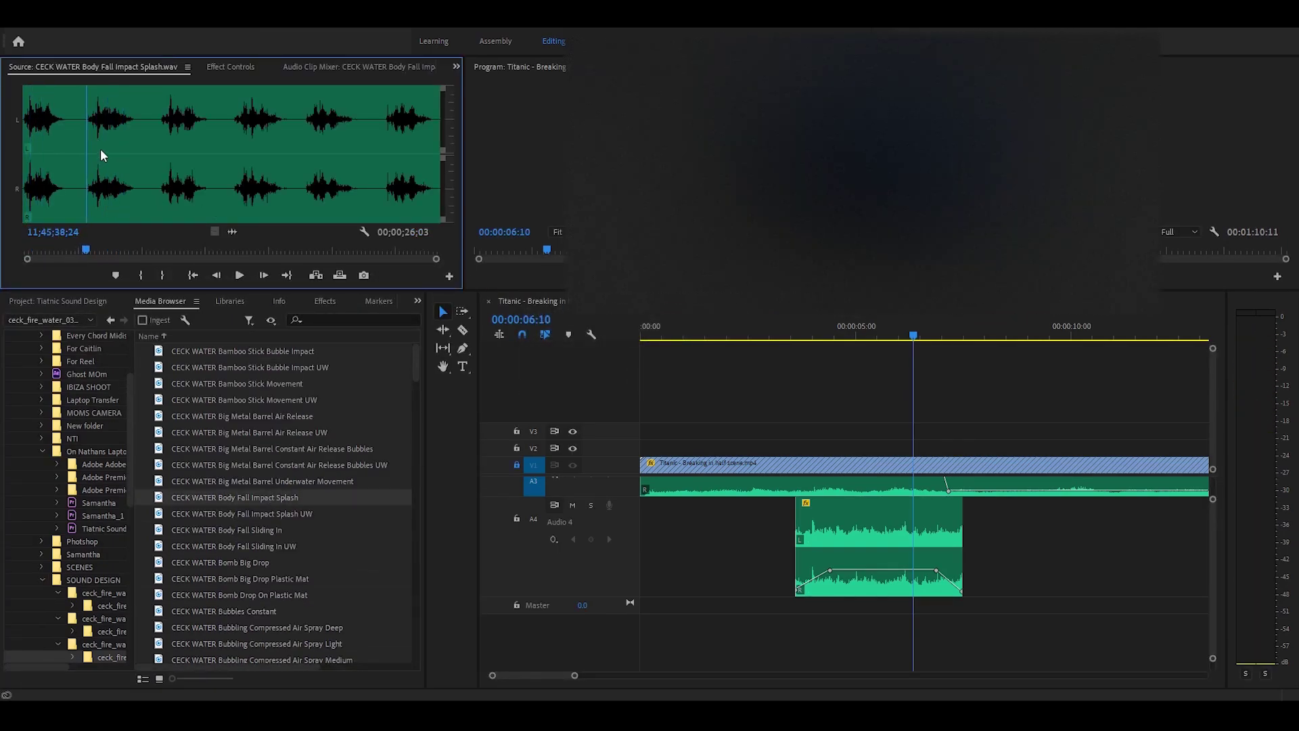
key(i)
click(138, 138)
key(o)
drag(233, 230, 907, 515)
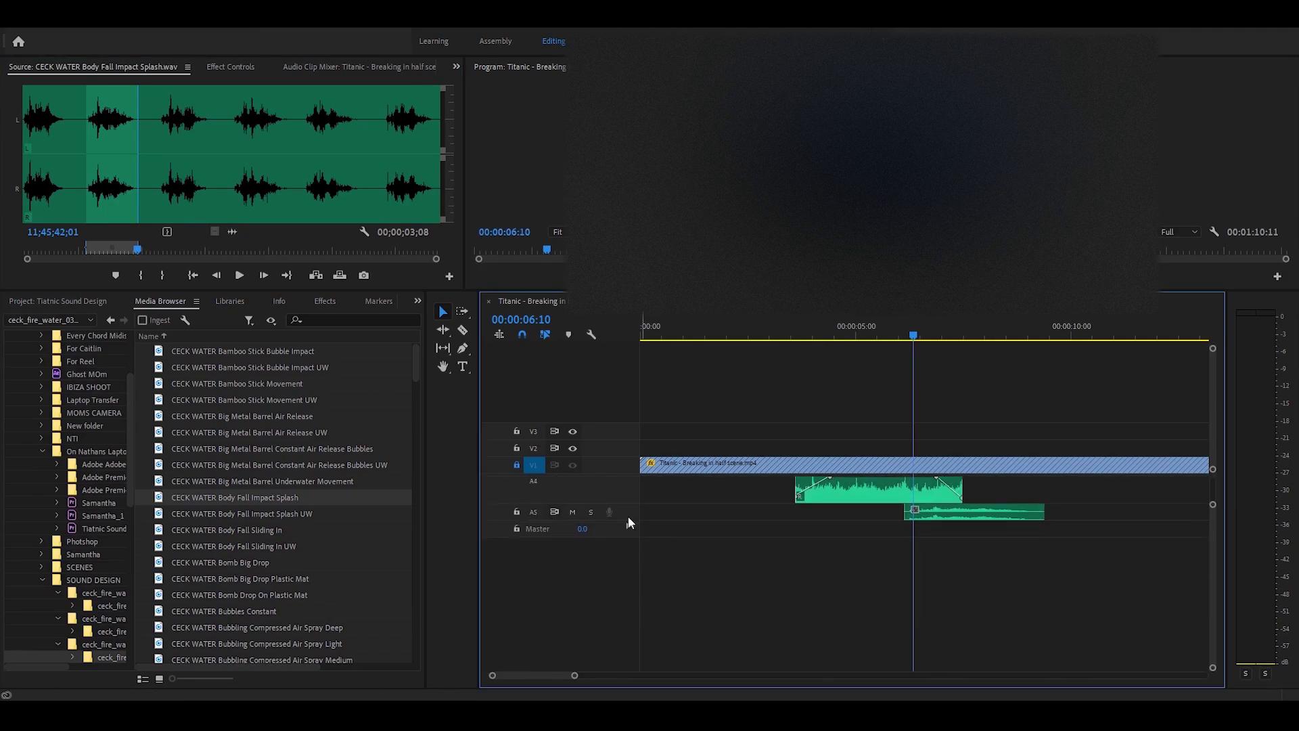
Move the splash clip on A5 earlier to start at about 00:00:05:18, and play it against the video
drag(921, 326, 911, 326)
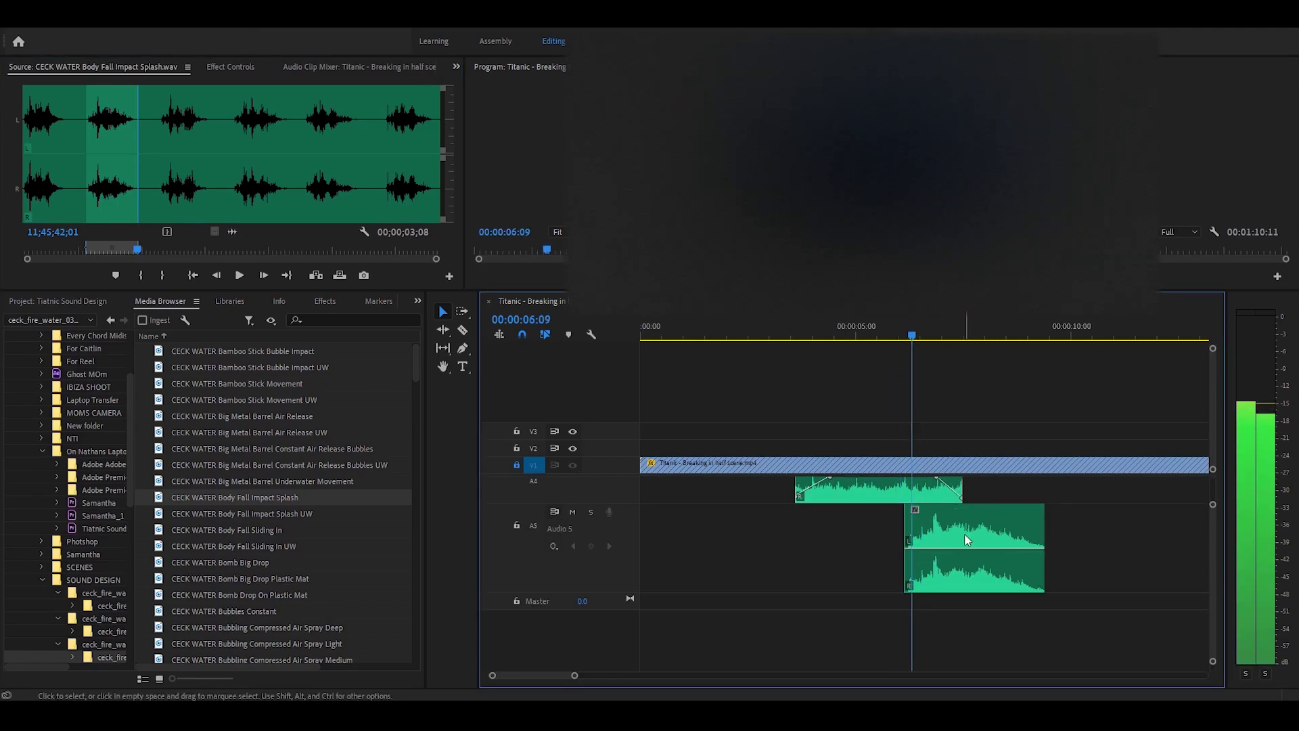
drag(966, 539, 939, 578)
key(space)
click(851, 322)
key(space)
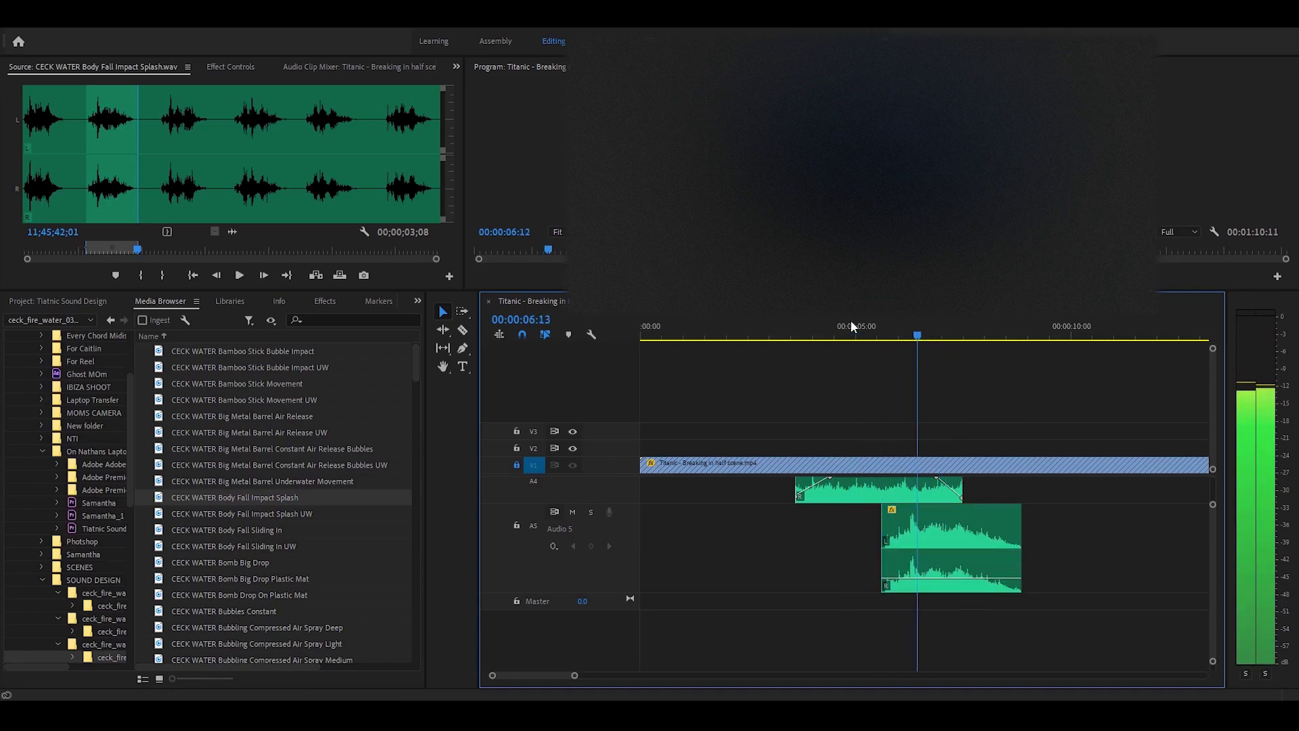
drag(939, 326, 931, 326)
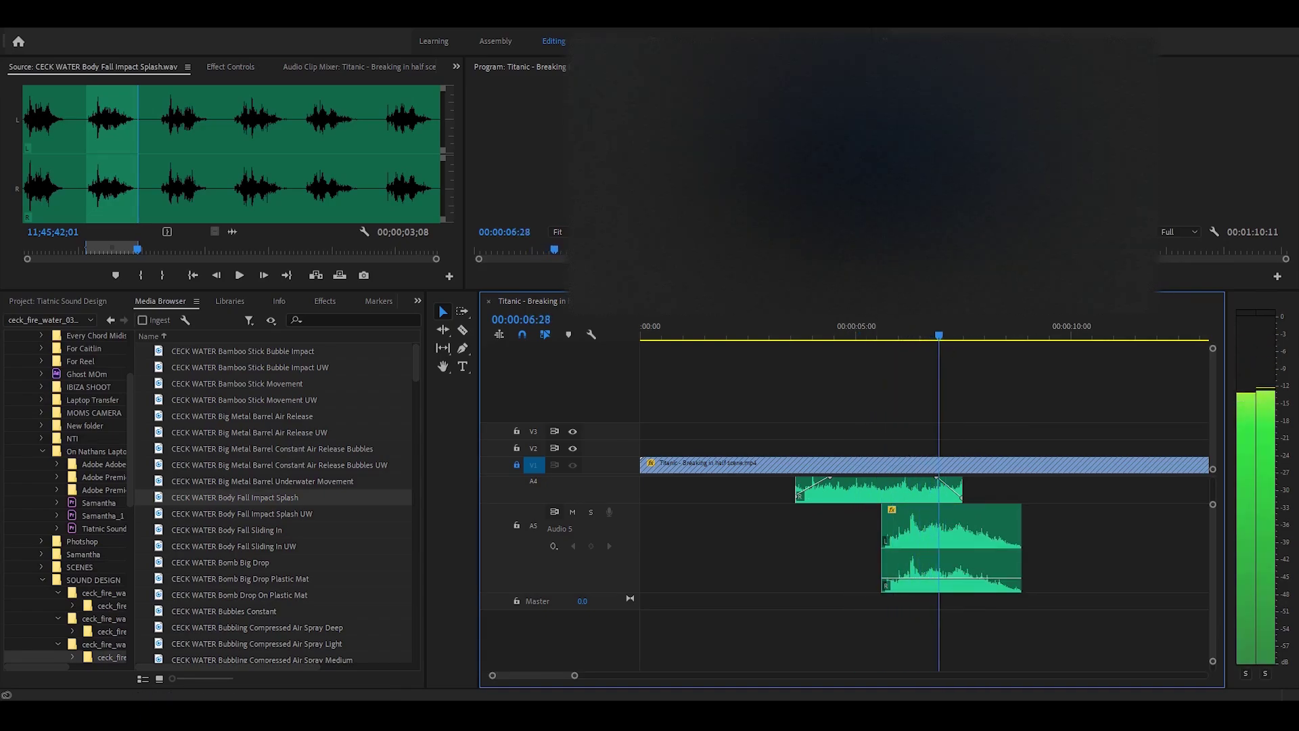
Mark the fourth splash in the same source, 00;00;03;10 long, and place it on A6 aligned with the A5 splash's start
drag(92, 246, 236, 244)
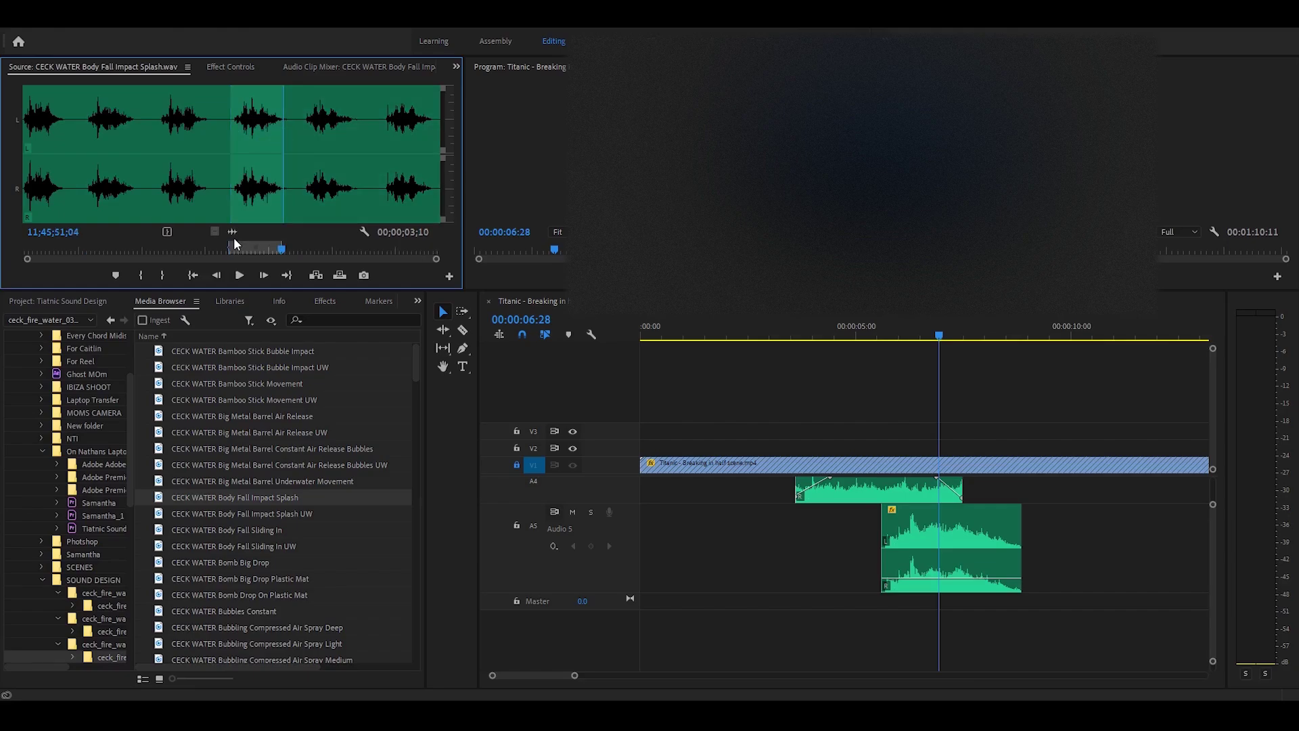
drag(823, 477, 943, 609)
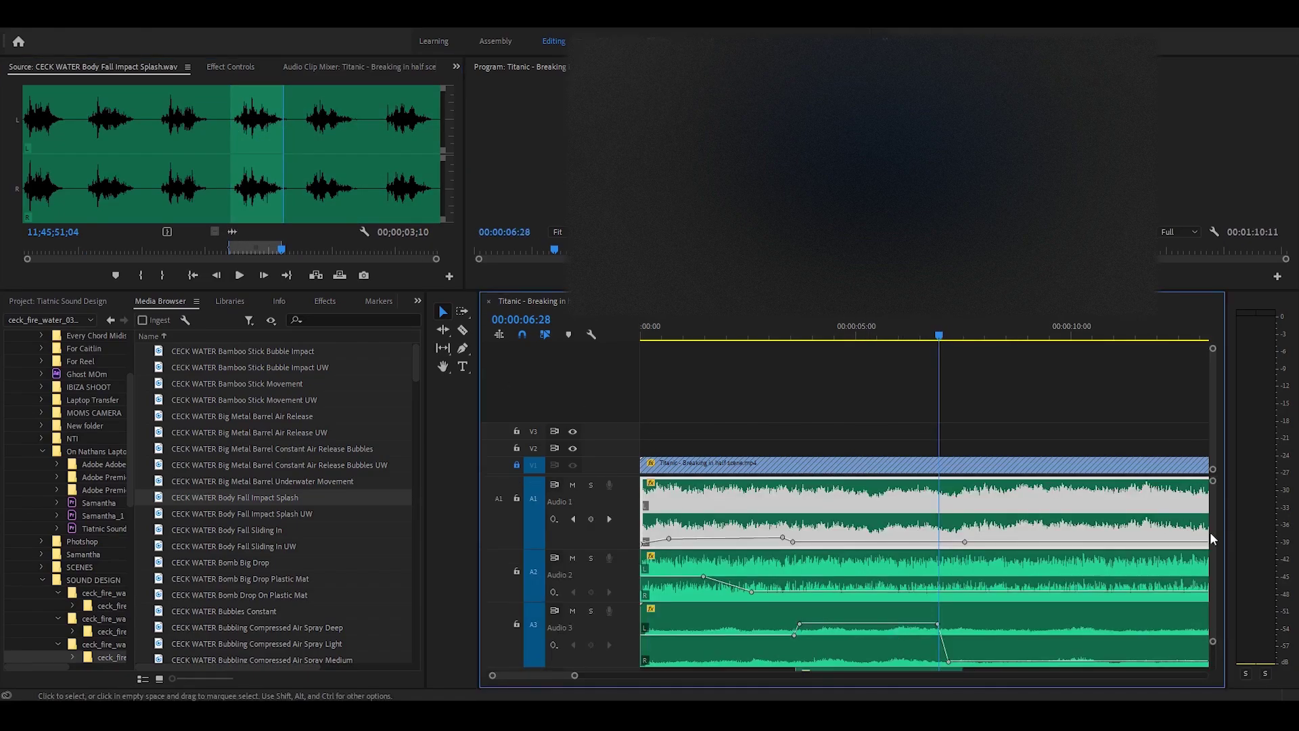
drag(614, 529, 614, 606)
drag(999, 546, 902, 567)
Add A6 splash volume keyframes at its start, 00:00:06:11 and about 00:00:07:09, lower the first for a fade-in, and play it
click(250, 67)
click(917, 337)
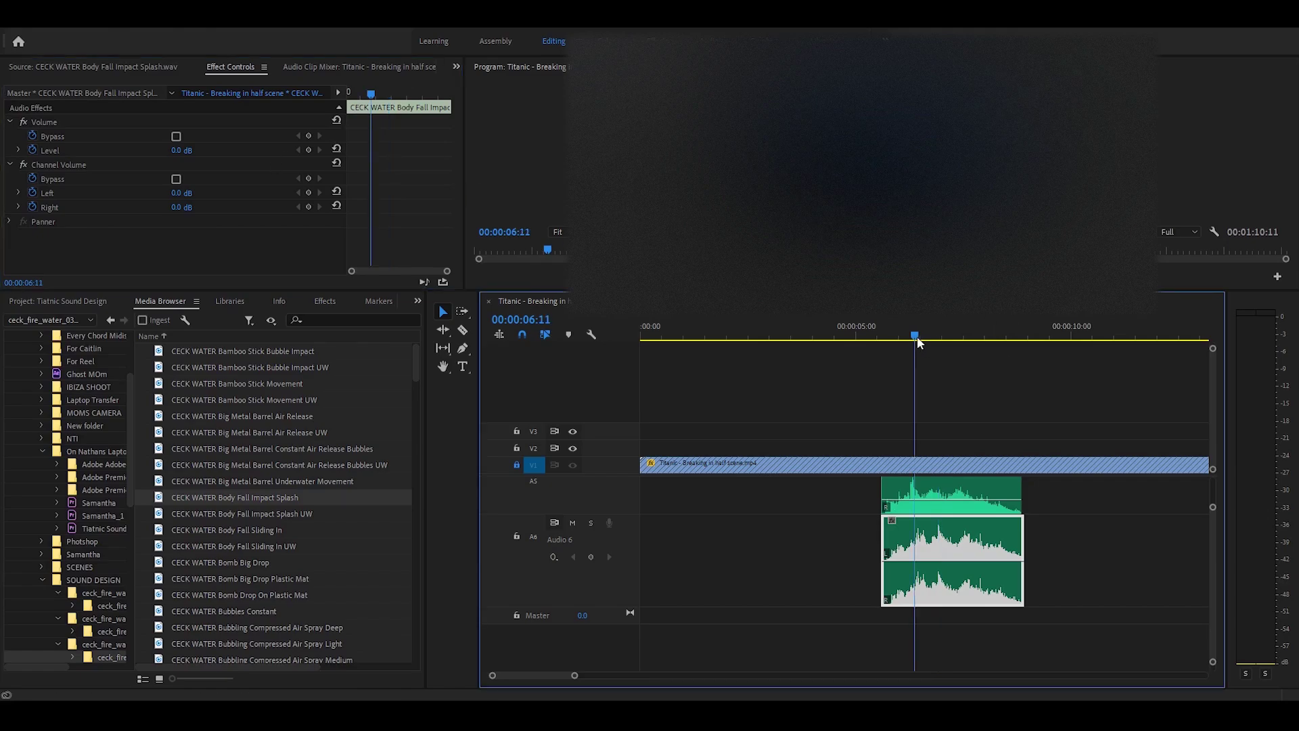
click(309, 150)
click(308, 150)
drag(371, 93, 401, 93)
click(307, 150)
drag(883, 561, 882, 603)
key(space)
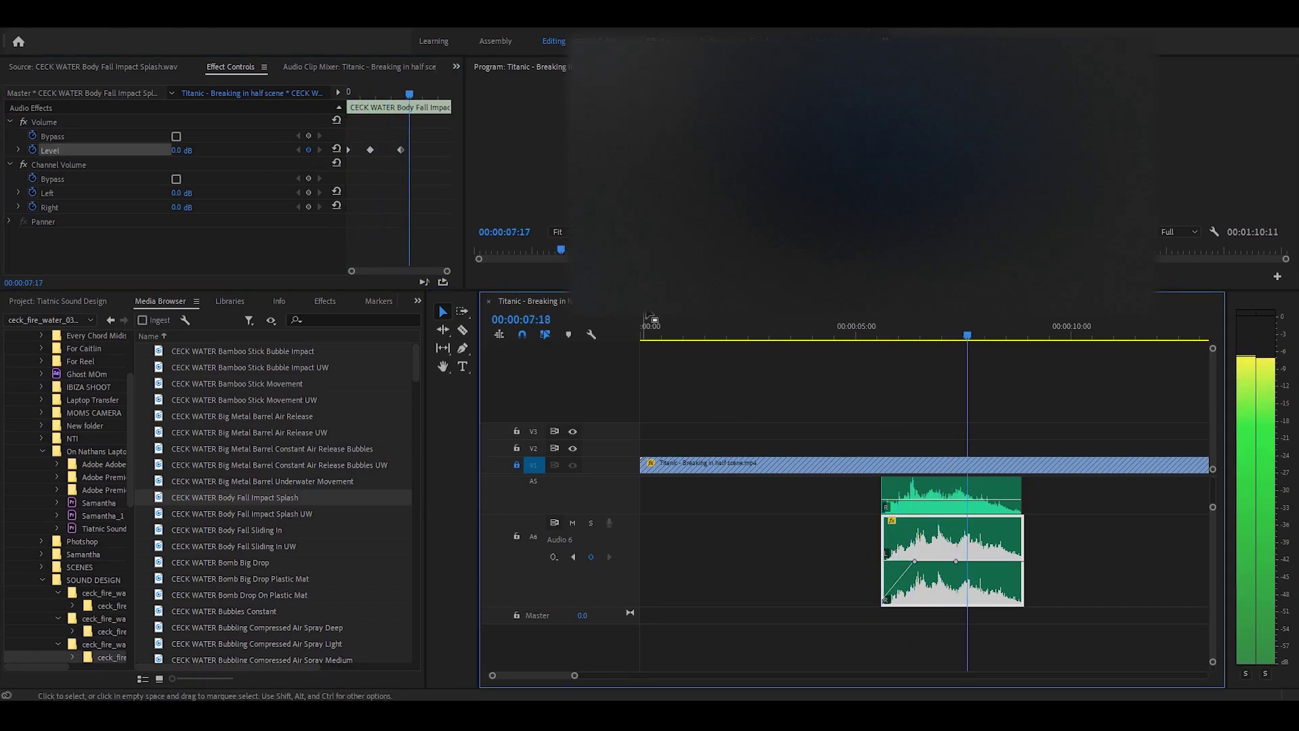
Add an A6 splash volume keyframe of -25.6 dB at 00:00:07:20, lower the two middle keyframes, and play it back
key(space)
click(308, 151)
drag(969, 561, 971, 601)
drag(955, 561, 911, 574)
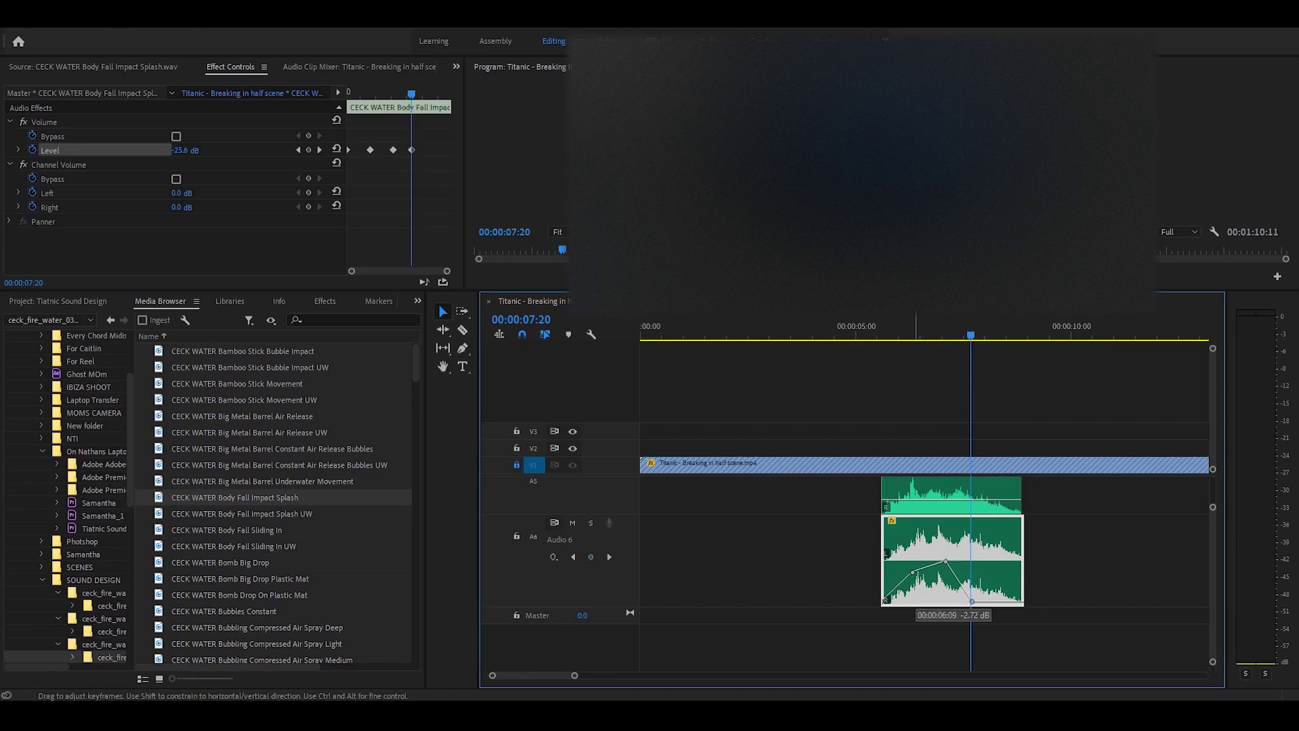
click(806, 319)
key(space)
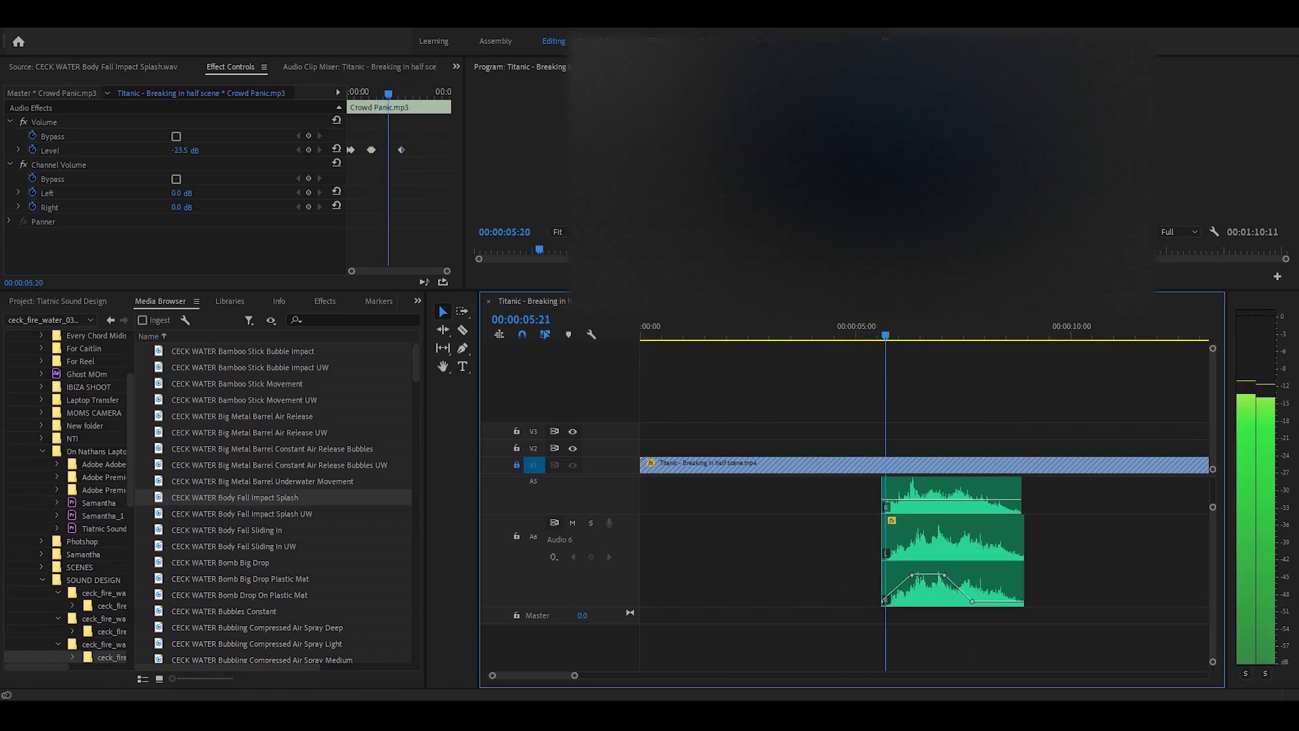
Move the A6 splash clip earlier, nudge it 6 frames later to start at about 00:00:04:10, and play back each position
click(881, 324)
drag(903, 550, 892, 550)
click(805, 331)
key(space)
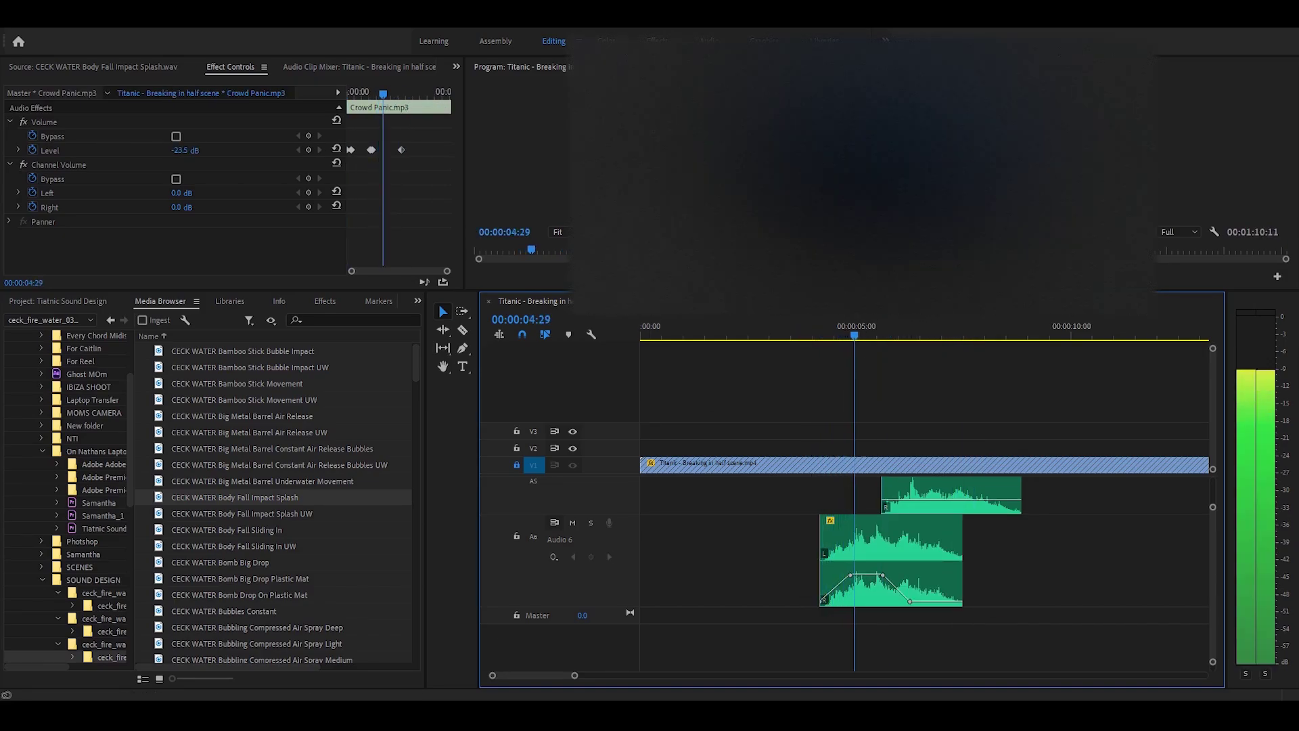
key(space)
drag(913, 549, 921, 547)
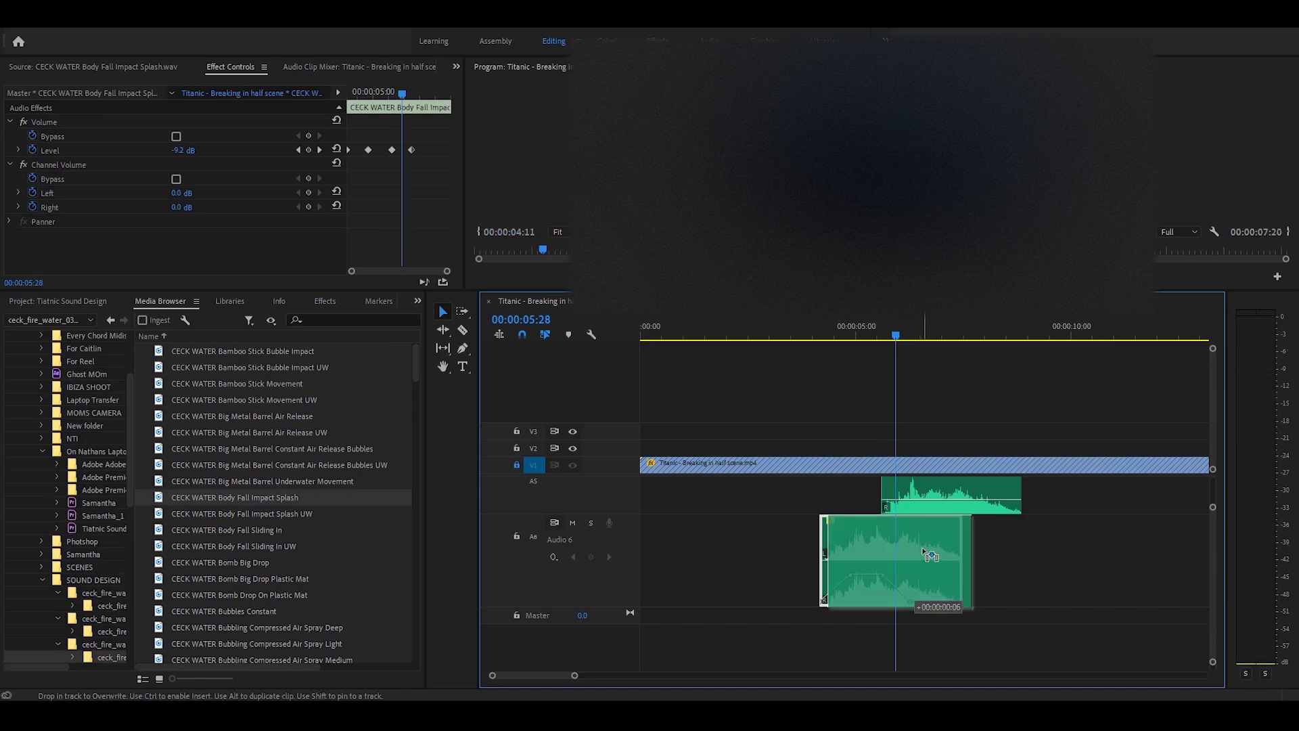
click(828, 326)
key(space)
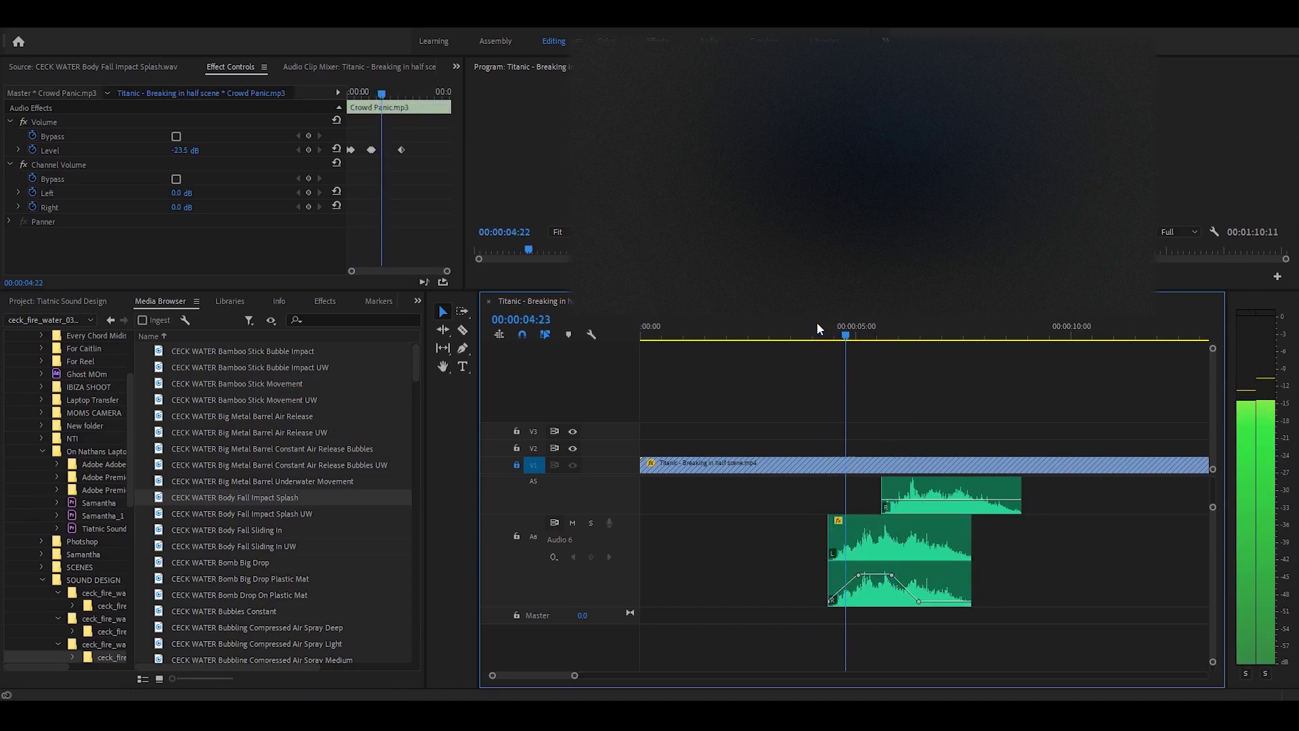
Shift the A6 splash clip to start at about 00:00:04:17, lower its middle volume keyframes, and play it
click(817, 326)
drag(869, 583, 879, 603)
key(space)
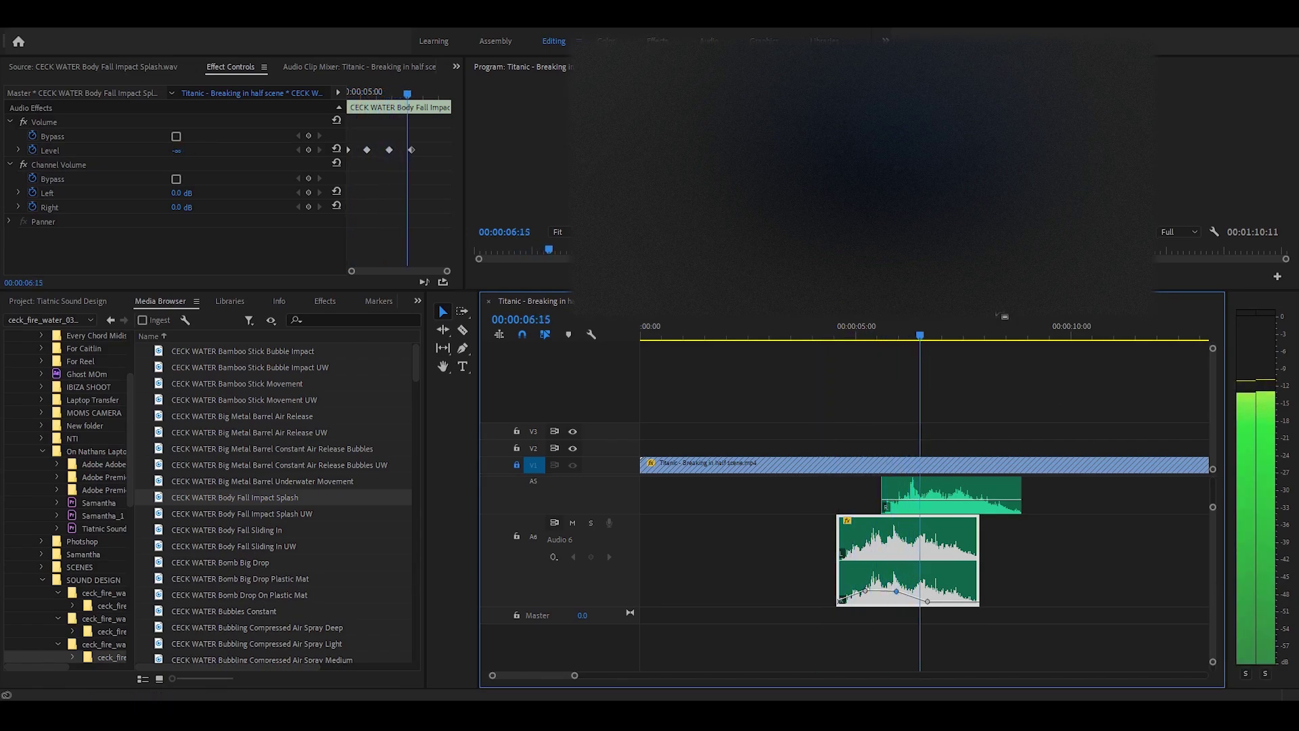
key(space)
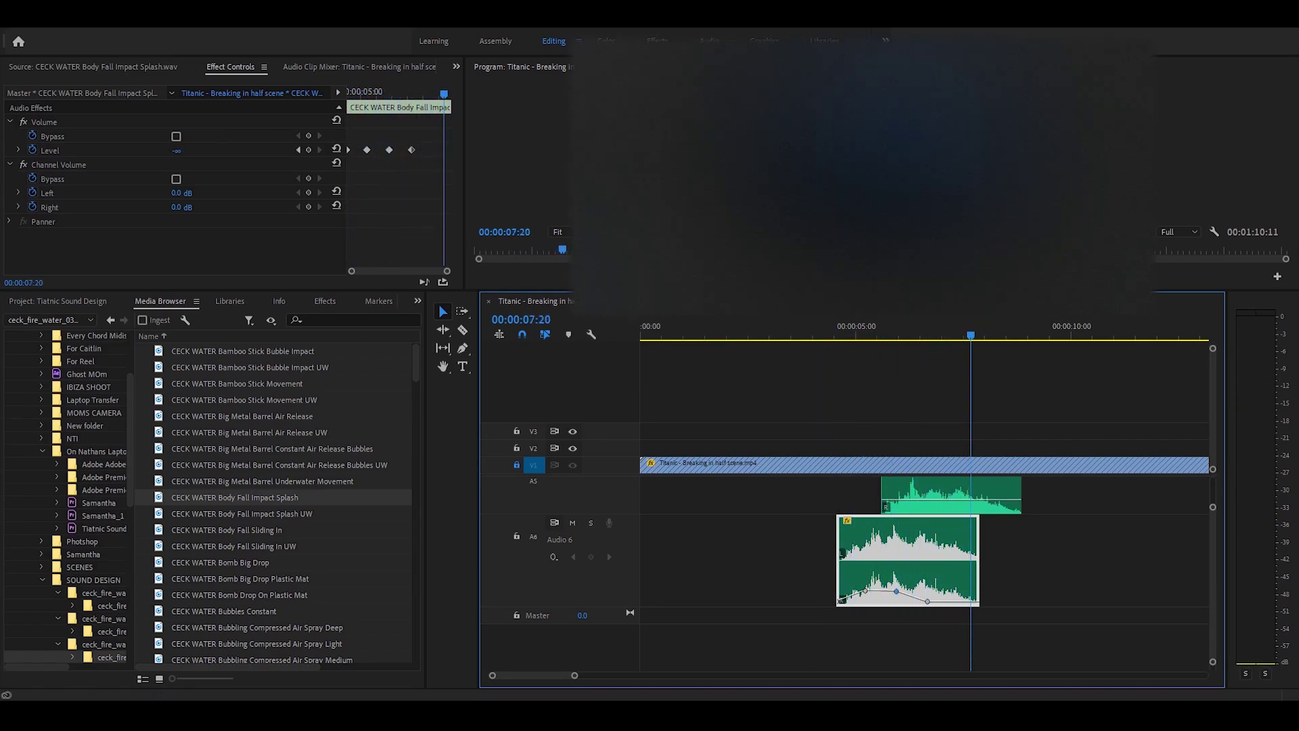
Add the marked 2;13 section of DTCK EXPLOSION Cement to a new A7 track, starting at about 00:00:06:20, and play it
click(109, 319)
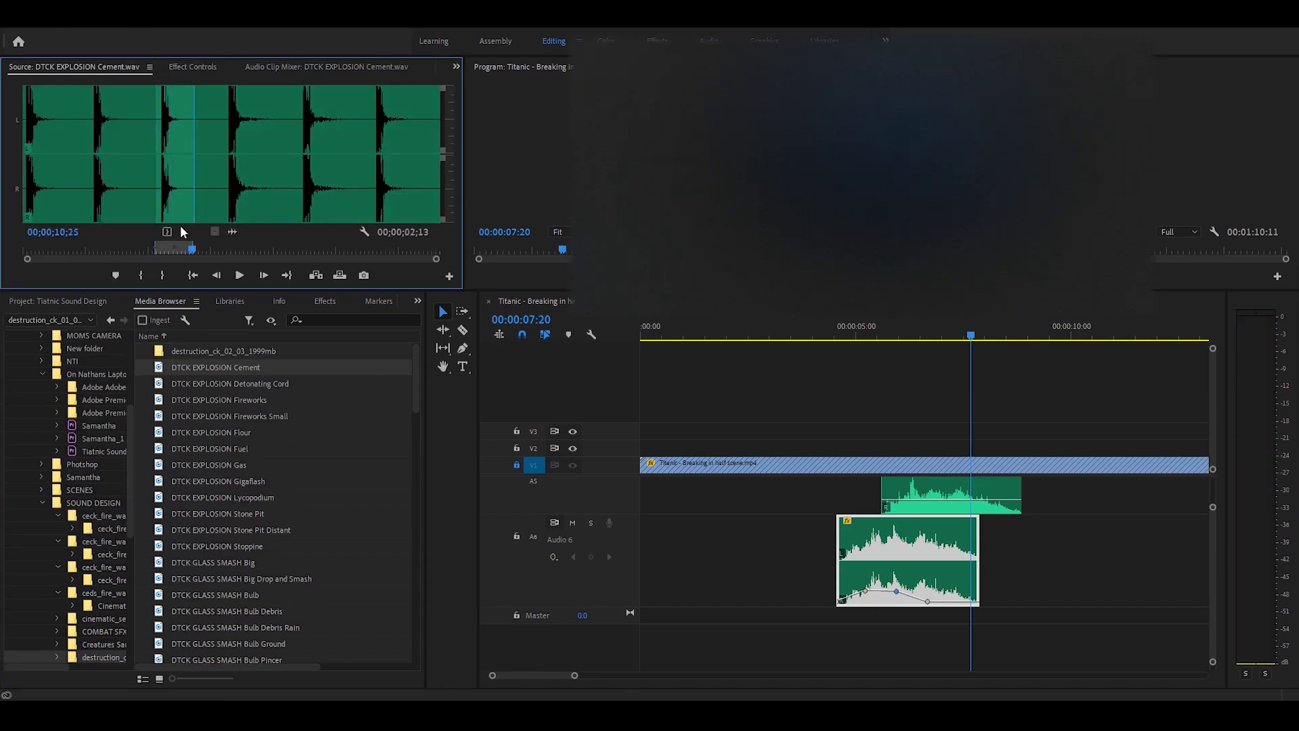
drag(232, 232, 987, 631)
click(948, 334)
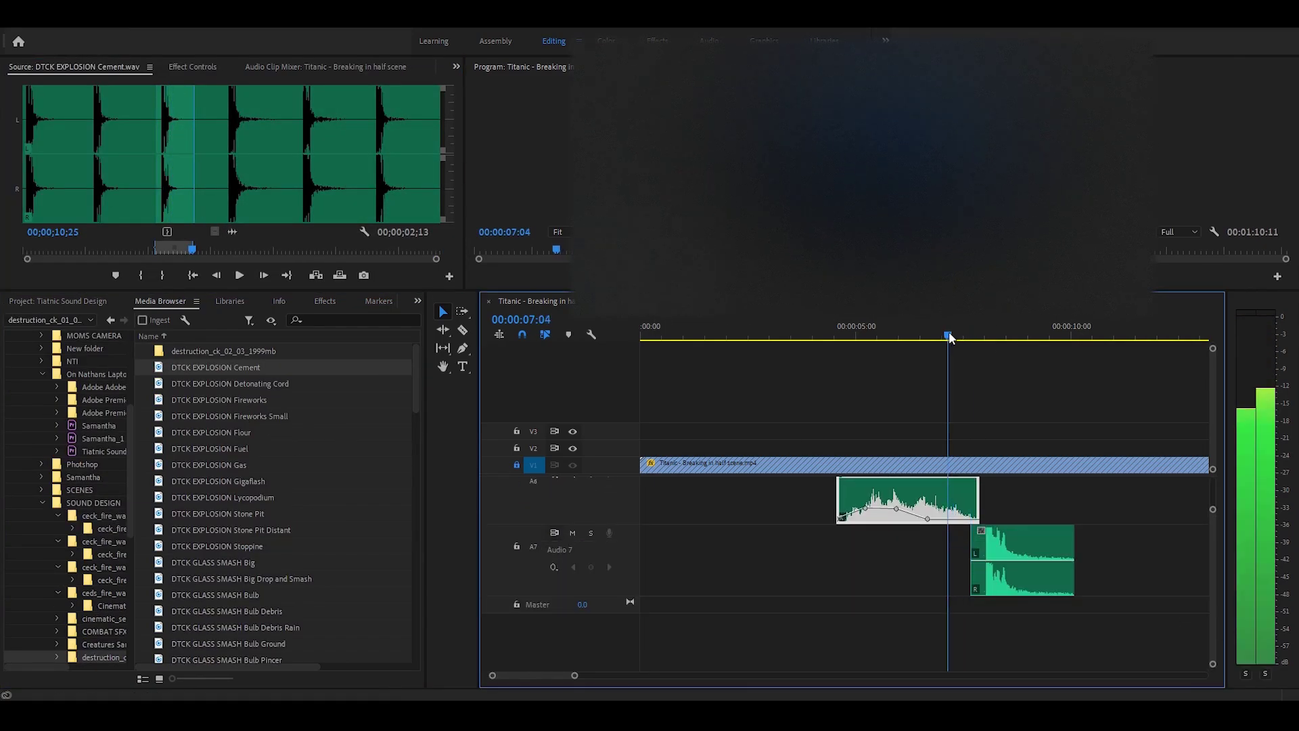
drag(940, 335, 945, 334)
drag(1022, 549, 987, 554)
click(845, 332)
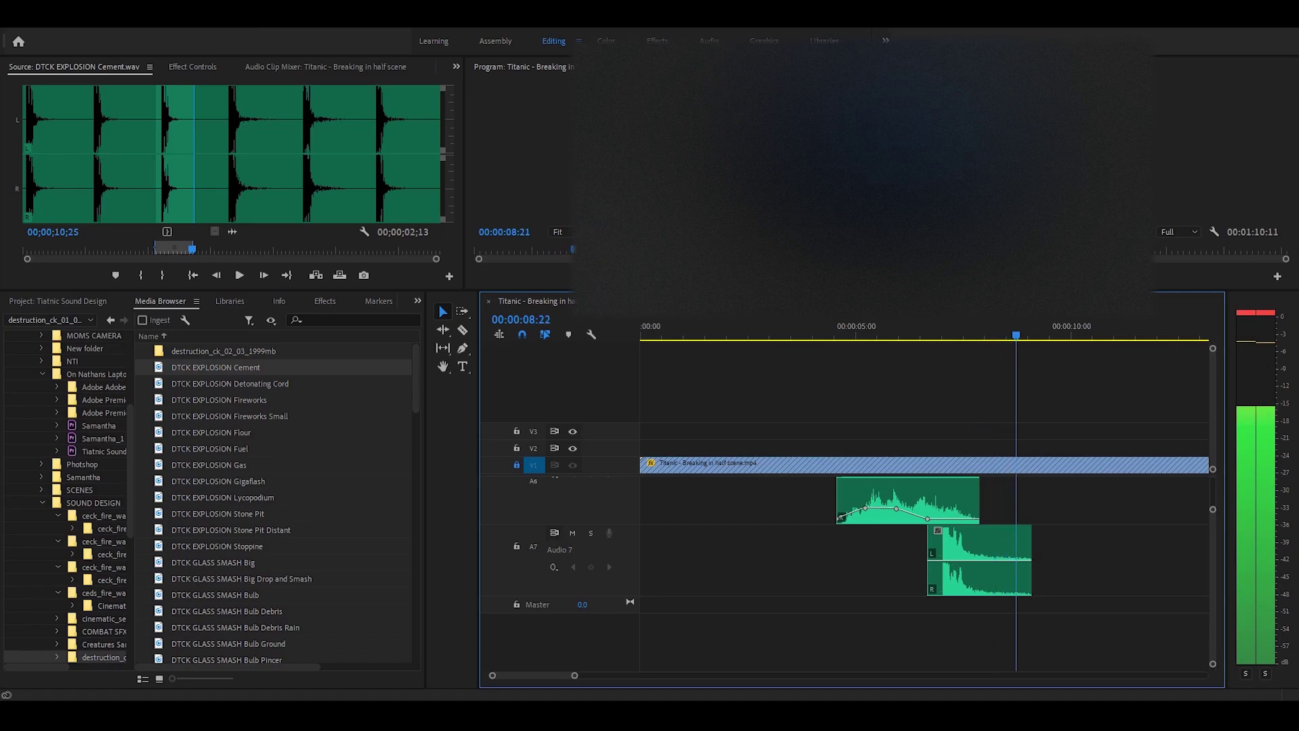
key(space)
Mark the fifth blast of DTCK EXPLOSION Detonating Cord, ending at 00;00;20;03, and place it on A7 at about 00:00:08:19
double_click(229, 383)
click(301, 133)
key(i)
click(341, 134)
key(o)
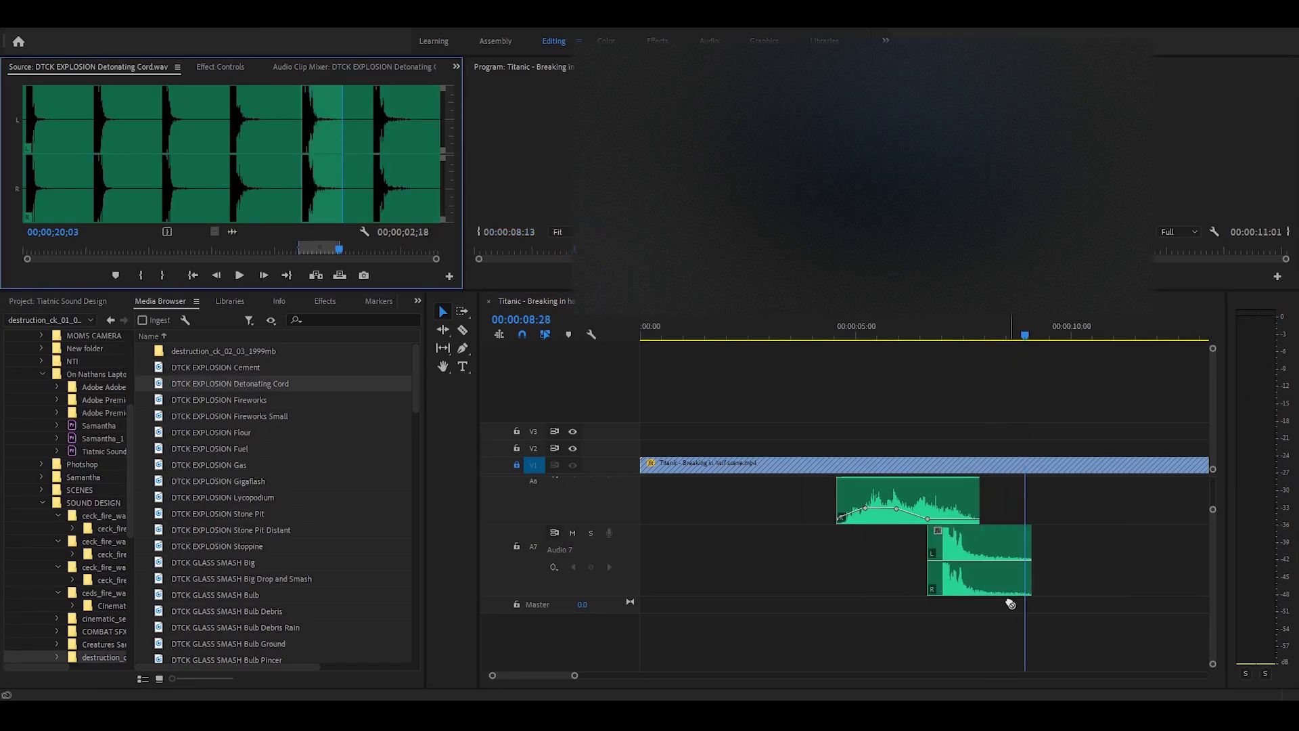
drag(1010, 603, 1055, 545)
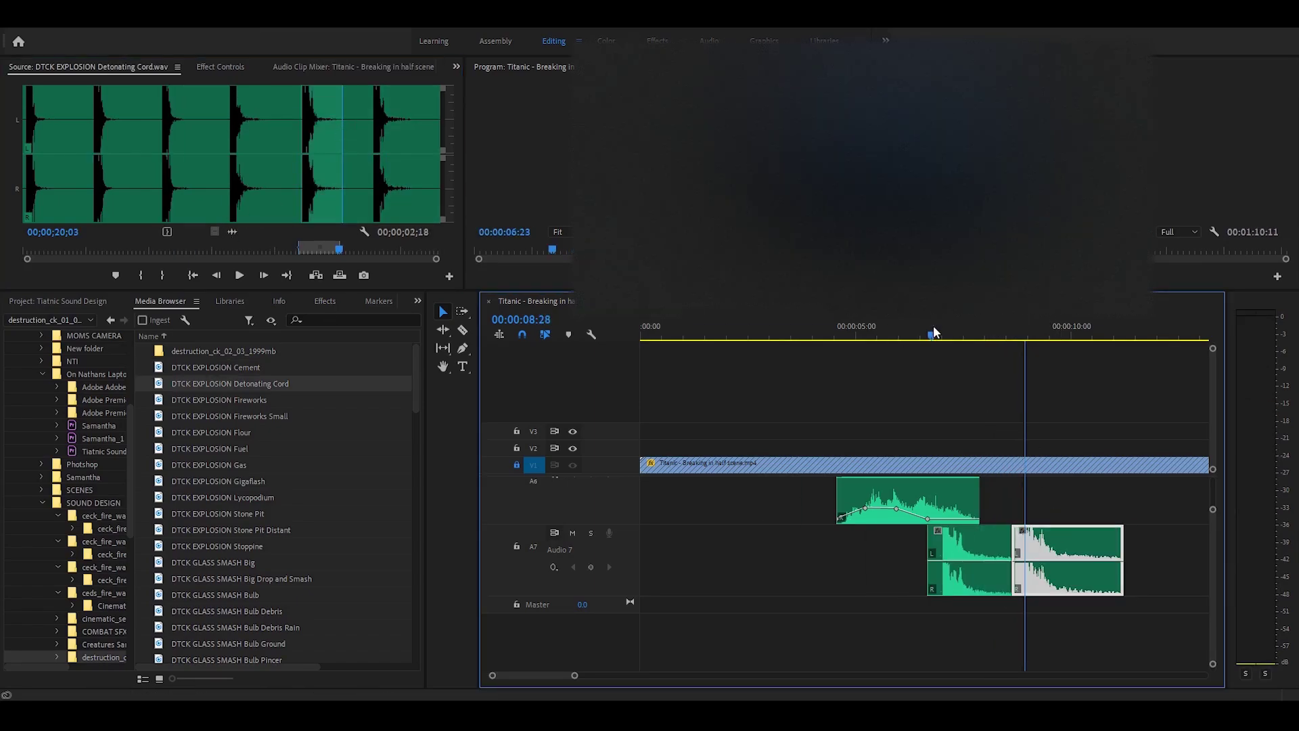
Play the A7 explosions, then move the Detonating Cord clip to a new A8 track starting at about 00:00:06:14
click(937, 330)
key(space)
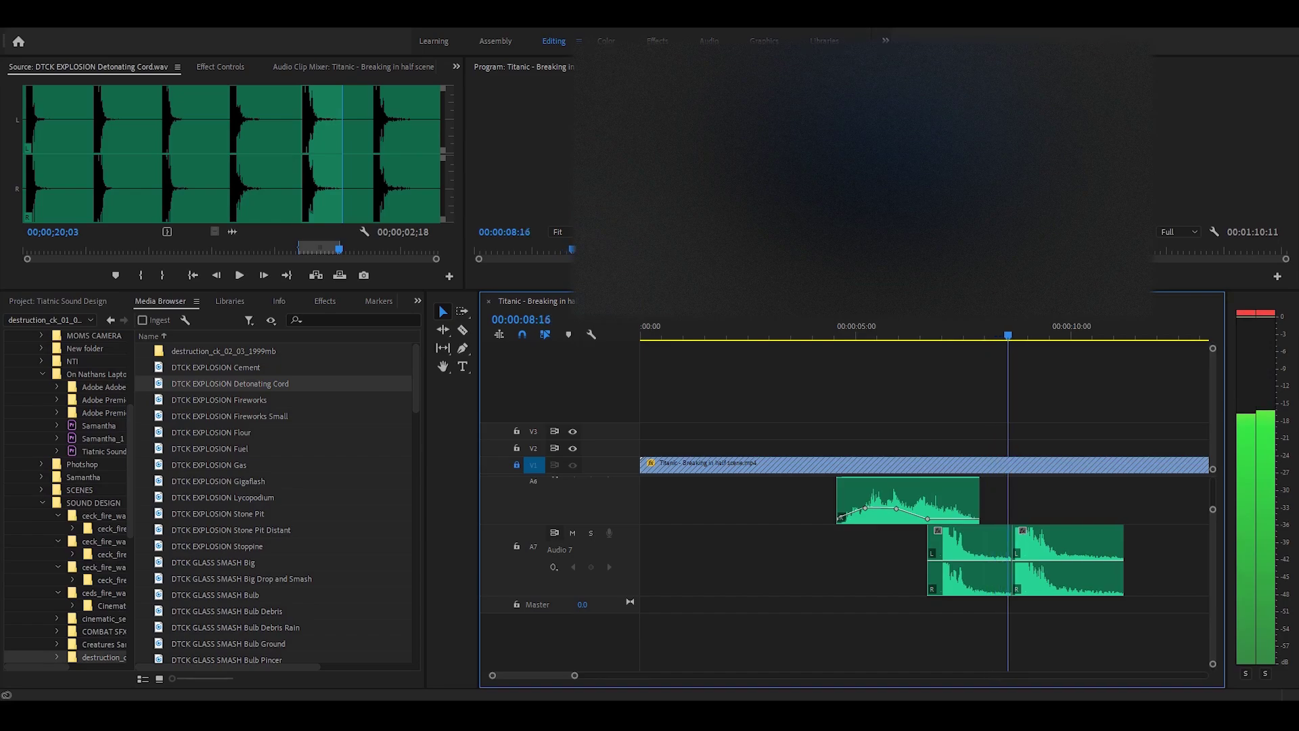
key(space)
drag(1036, 541, 947, 609)
mouse_move(1210, 495)
mouse_down()
mouse_move(1212, 550)
mouse_move(1212, 507)
mouse_up()
drag(615, 472, 615, 343)
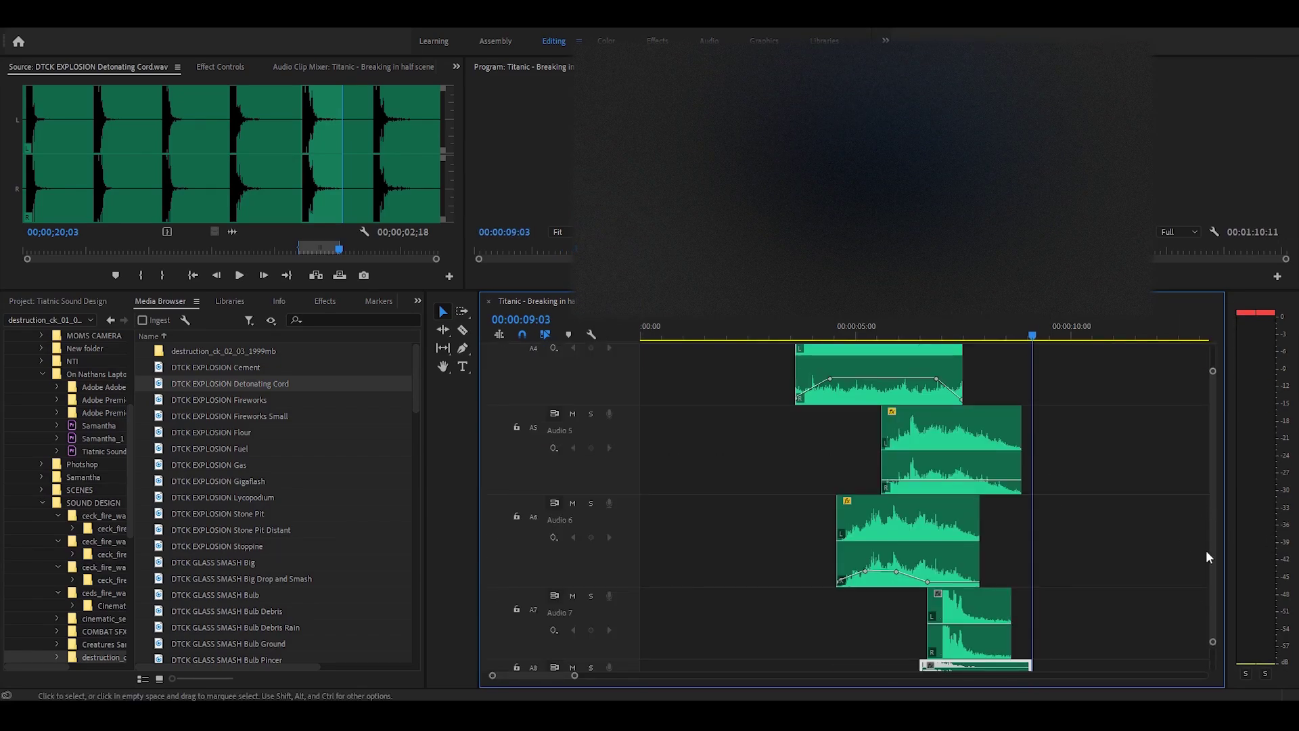
scroll(1207, 555, down, 3)
drag(1212, 582, 1211, 601)
Play back the layered explosions and shift the A8 Detonating Cord clip to start at about 00:00:06:26
click(826, 331)
drag(629, 535, 629, 605)
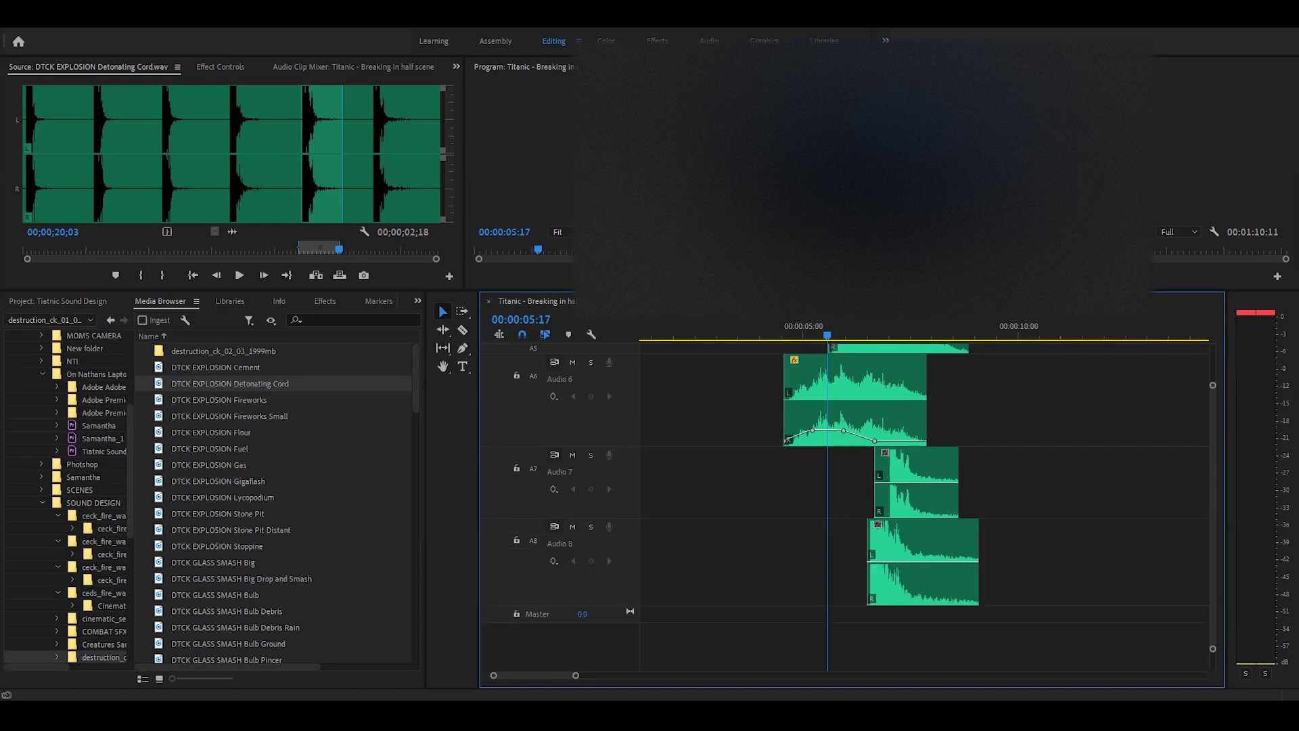
key(space)
key(space)
drag(884, 550, 900, 538)
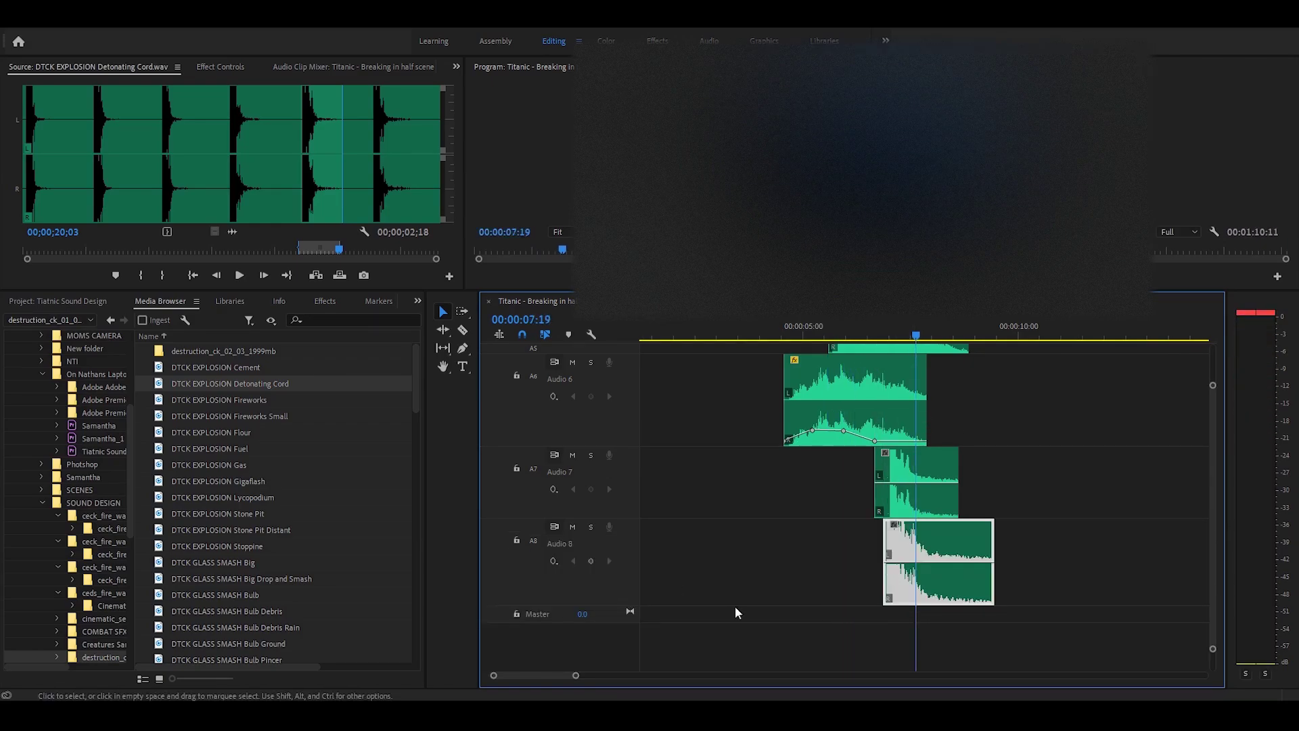
Move the A8 explosion to start at about 00:00:06:29 and the A7 Cement explosion to about 00:00:07:13, then play them
drag(574, 676, 528, 676)
drag(788, 542, 812, 542)
drag(821, 475, 996, 474)
drag(1004, 332, 687, 331)
click(687, 331)
key(space)
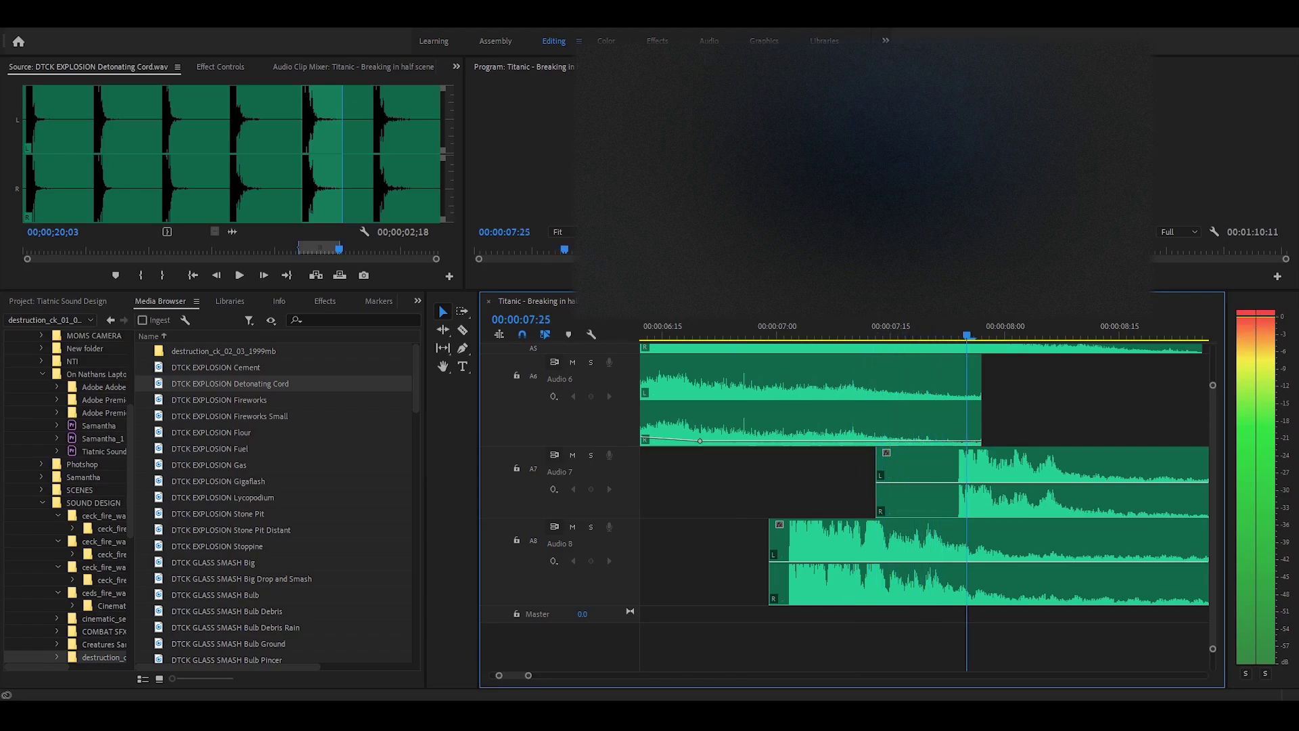
key(space)
Mark Detonating Cord's third blast from 00;00;08;19 to 00;00;10;21, place it on A8 directly after the first explosion, and play it
key(minus)
key(minus)
click(160, 183)
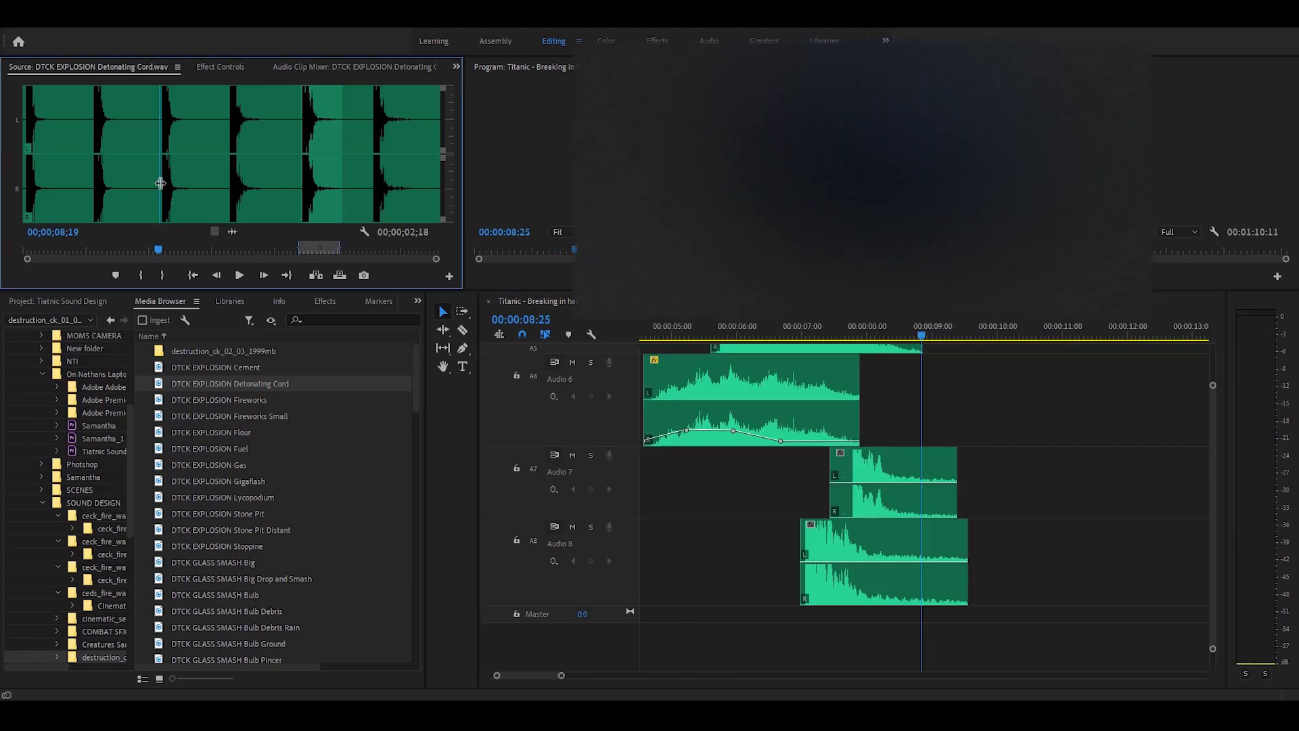
key(i)
click(193, 192)
key(o)
drag(443, 367, 948, 547)
click(764, 331)
key(space)
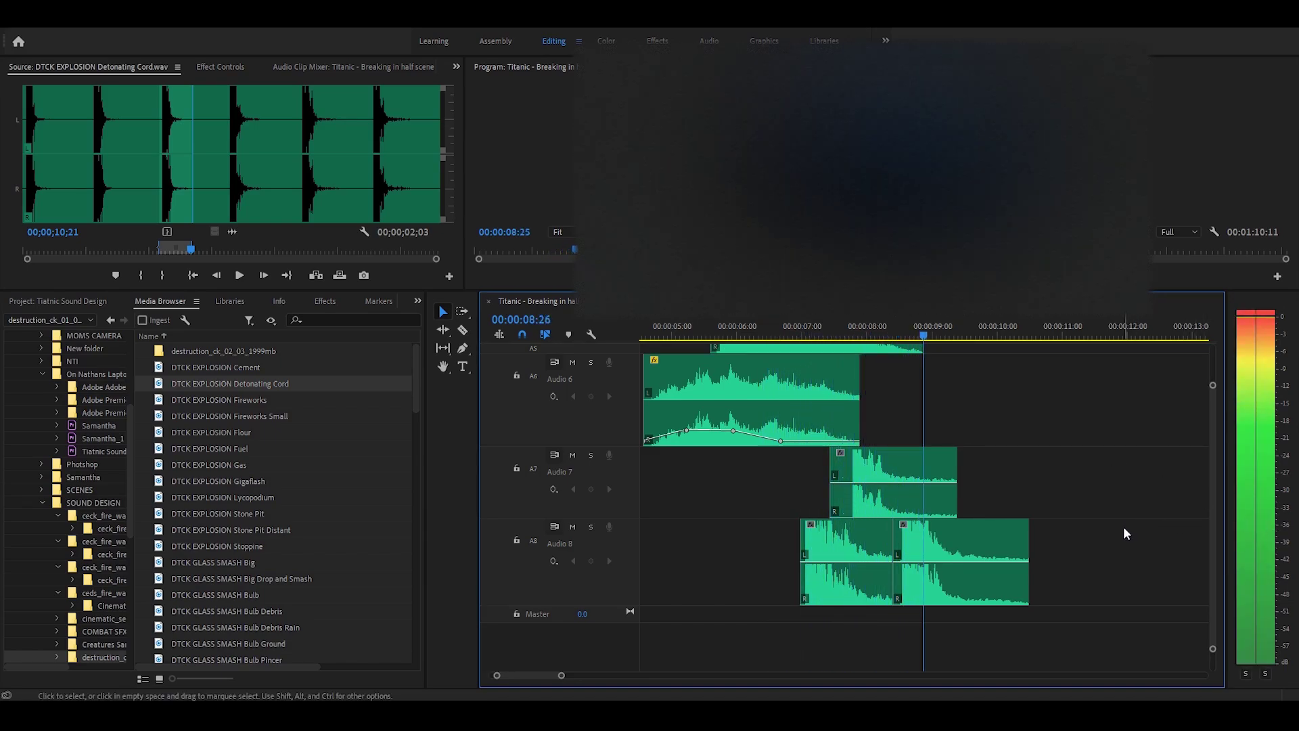
key(space)
Mark Detonating Cord's last blast from 00;00;21;26 to 00;00;25;17 and place it on A7 directly after the Cement clip
mouse_move(943, 331)
mouse_down()
mouse_move(987, 332)
mouse_move(966, 332)
mouse_up()
click(371, 197)
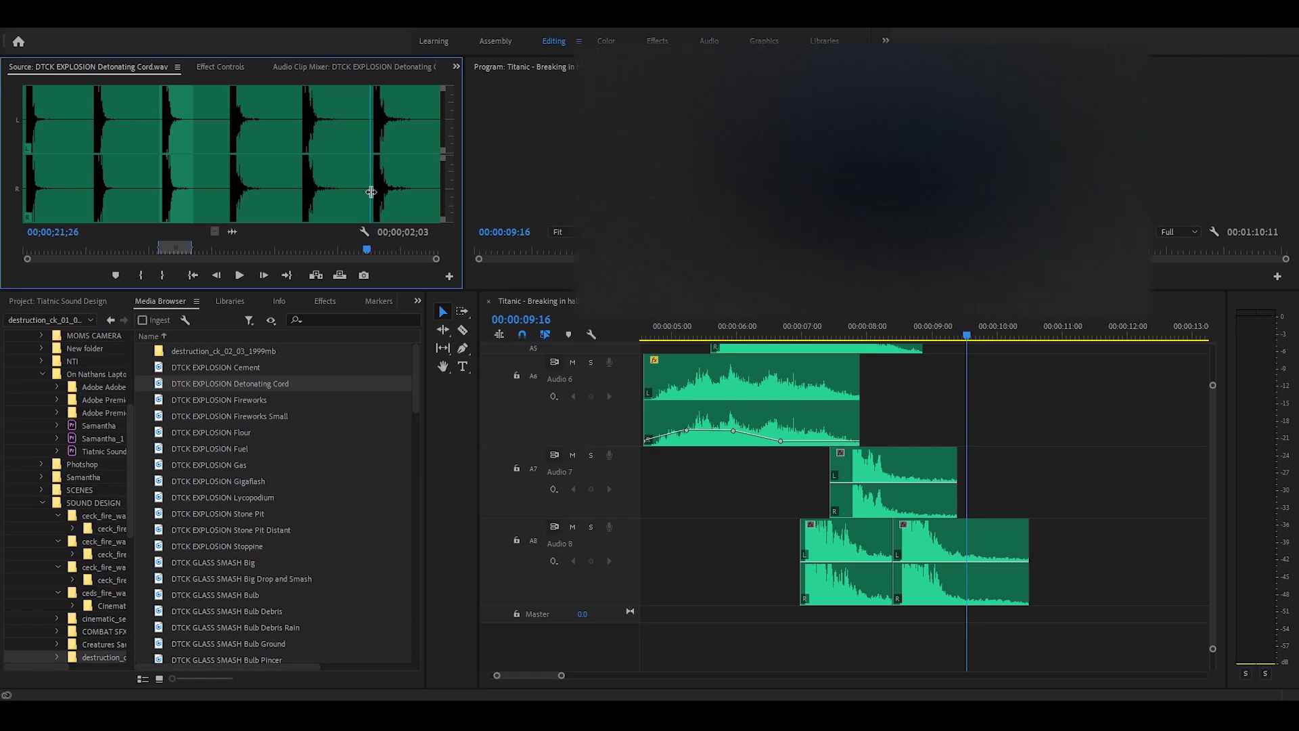
key(i)
click(429, 186)
key(o)
drag(232, 231, 963, 493)
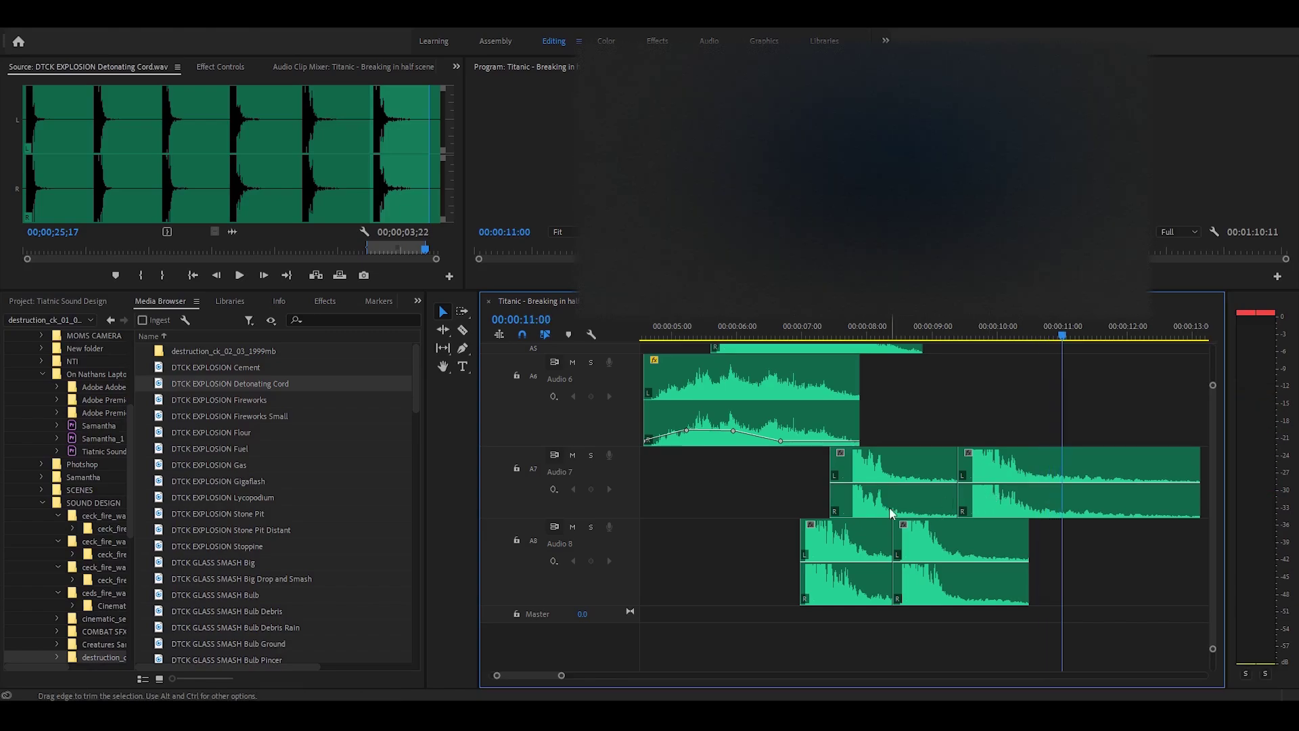
click(1061, 508)
Lower the A7 Cement explosion by 2.76 dB, reduce the first A8 explosion's volume, and play back the result
drag(761, 471, 967, 550)
drag(918, 483, 917, 489)
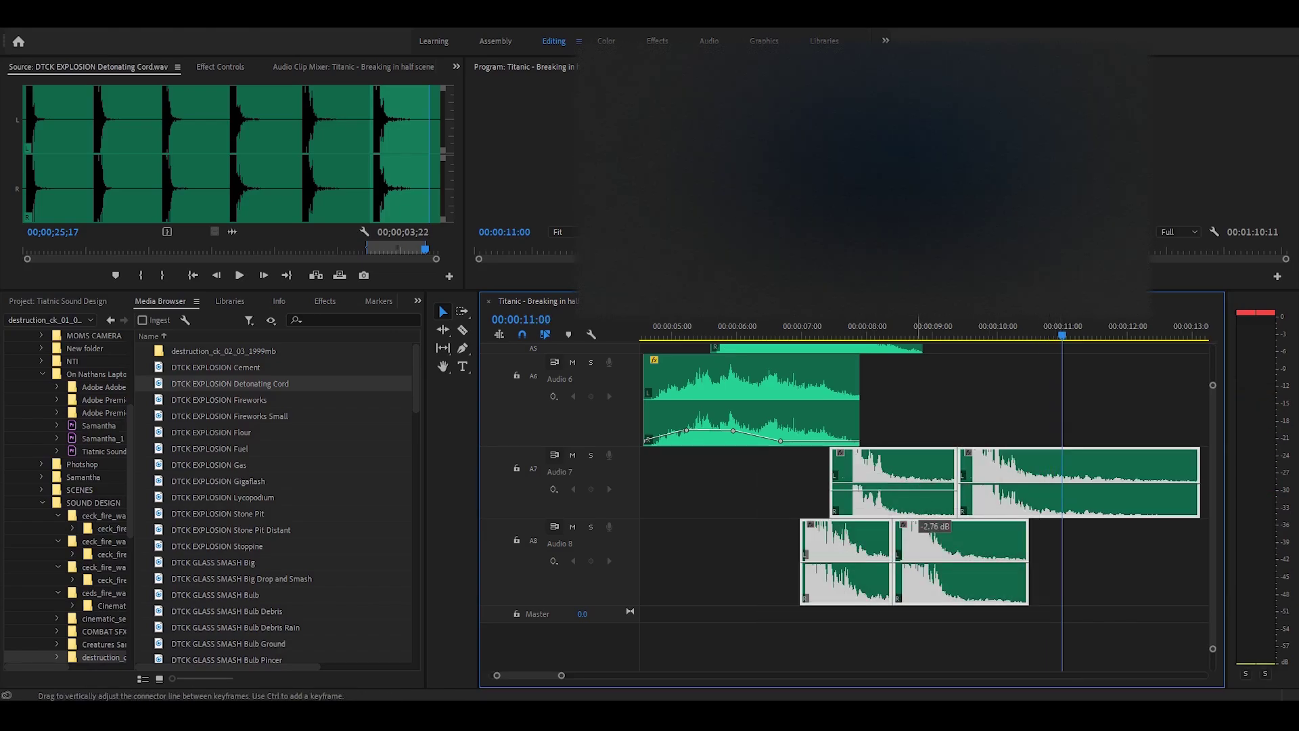
drag(837, 562, 837, 579)
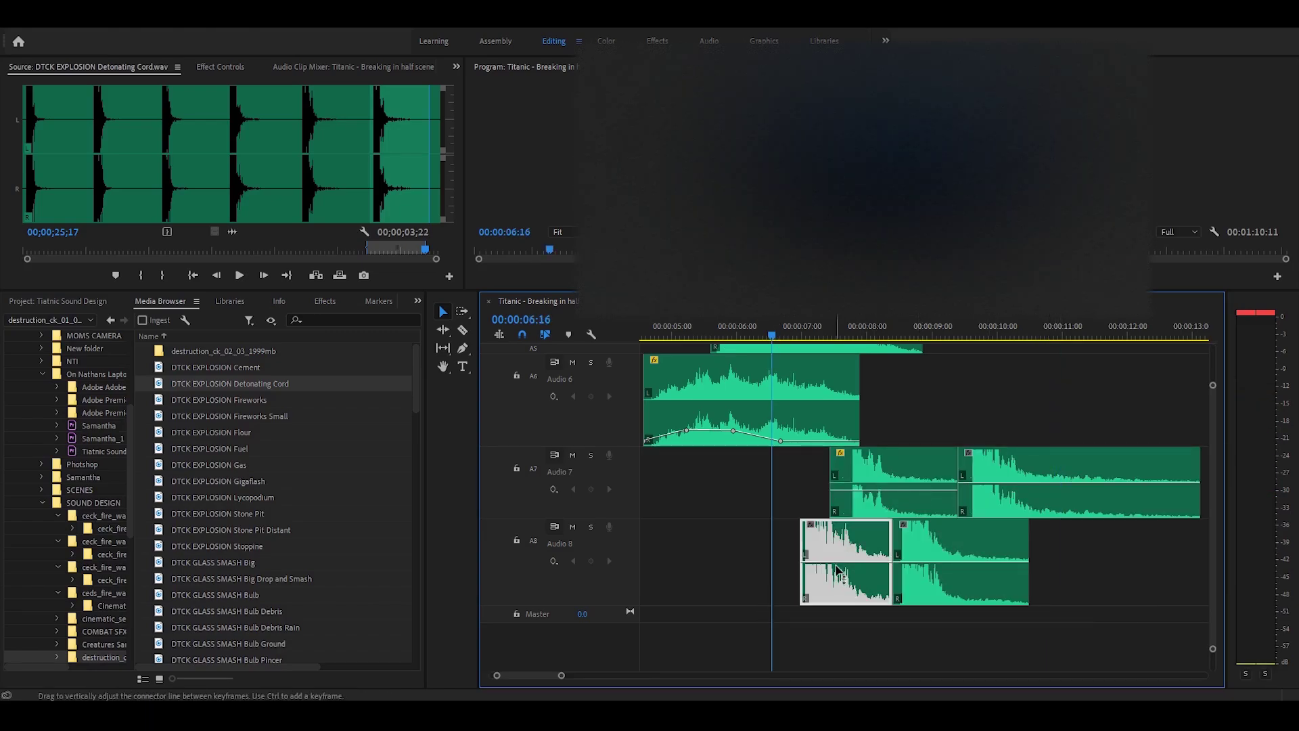
key(space)
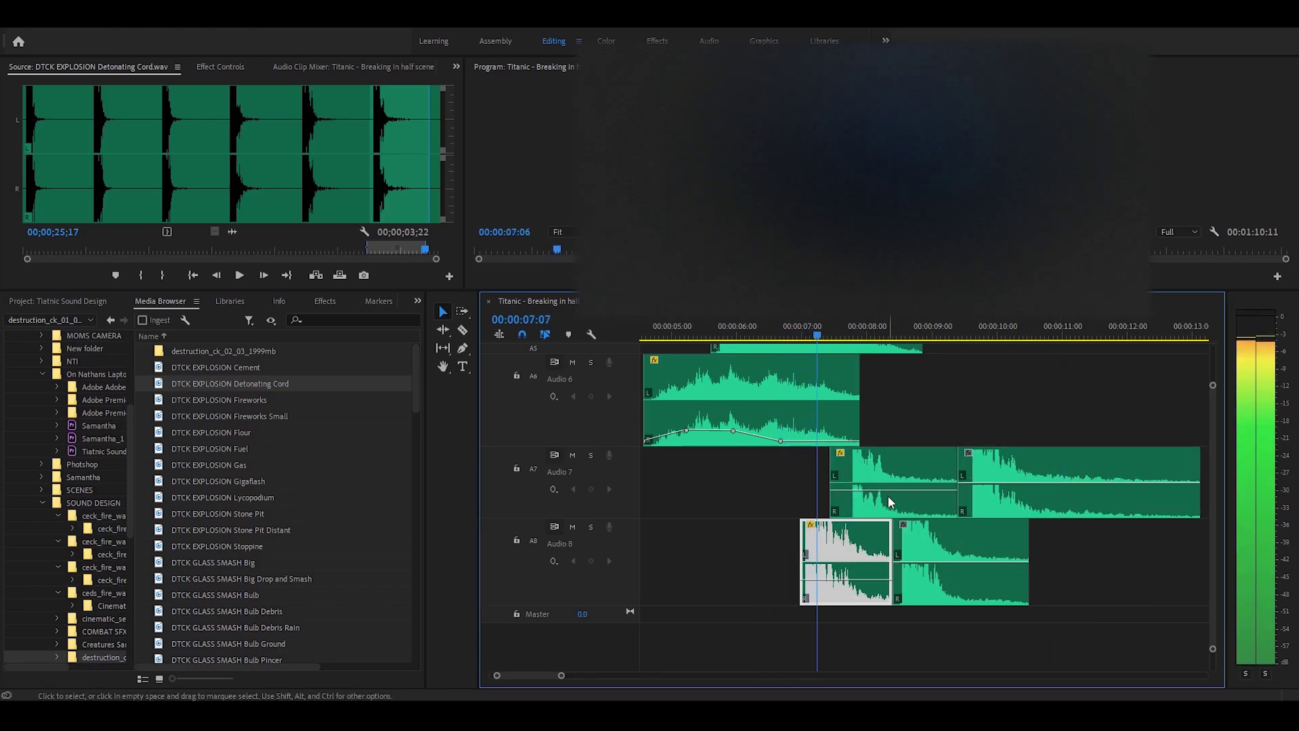
key(space)
Lower the A7 Cement explosion's volume further, raise it slightly again, and play back each level
click(892, 496)
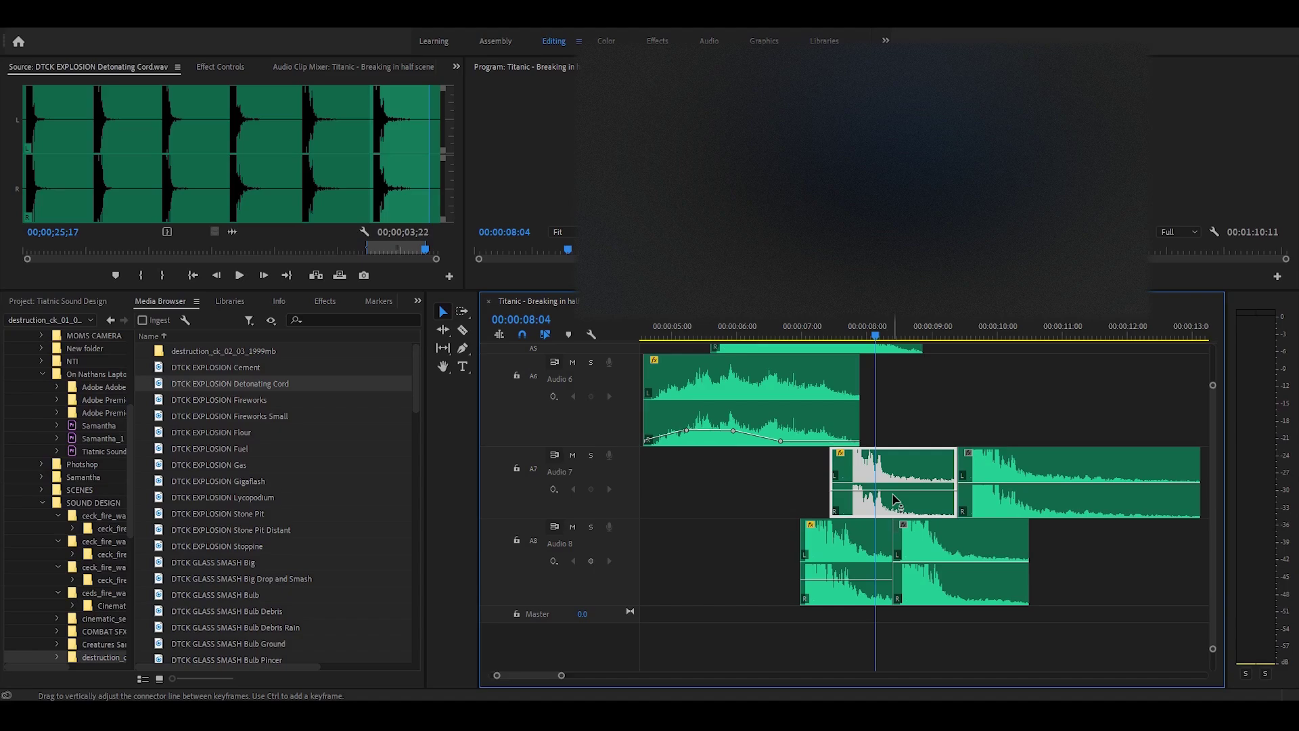
click(781, 330)
key(space)
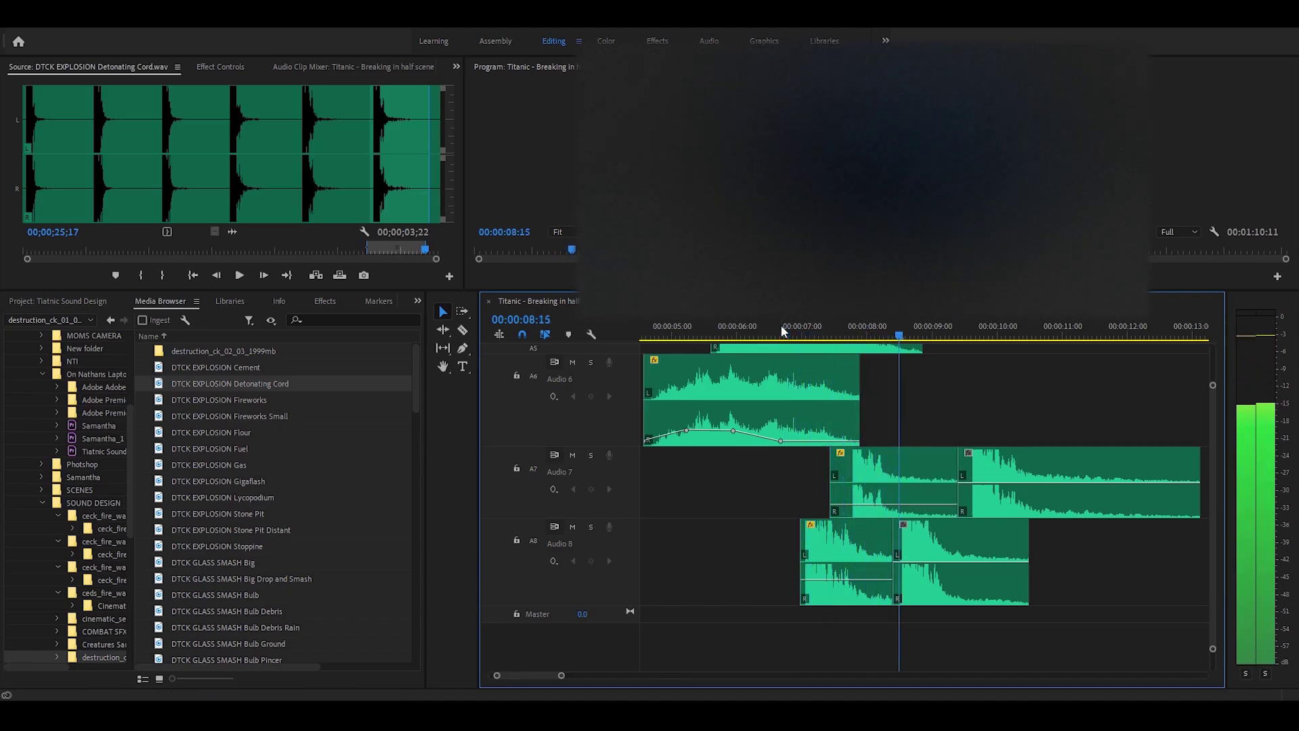
key(space)
click(874, 497)
click(765, 331)
key(space)
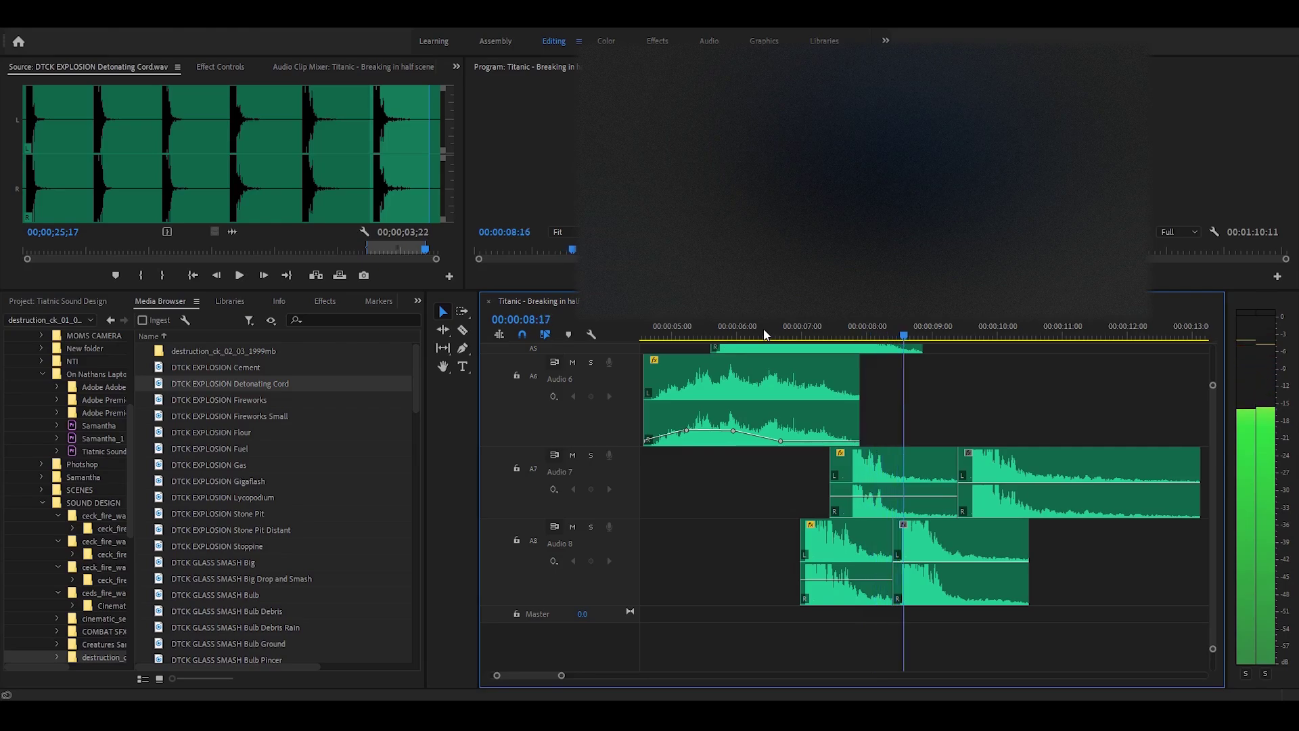
key(space)
Lower the second A8 explosion's volume, raise the first A8 explosion's volume slightly, and play the mix
drag(984, 586, 983, 597)
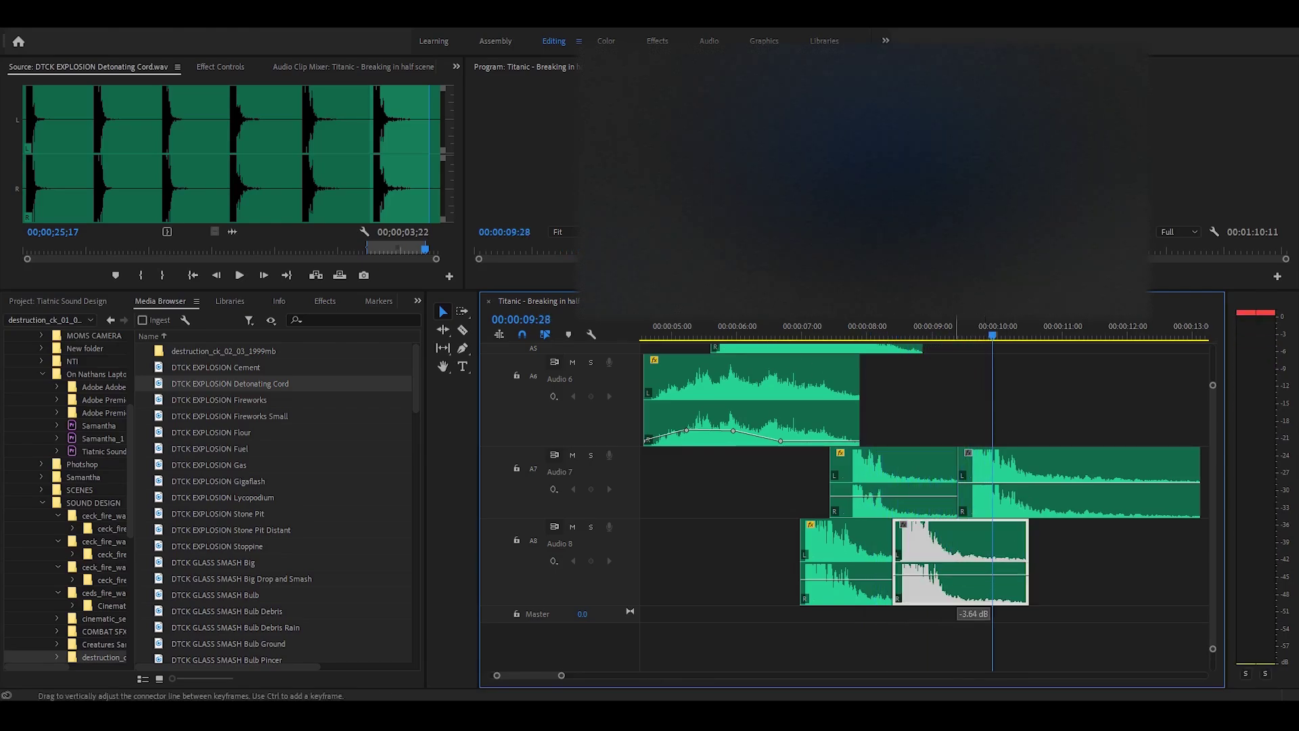
drag(845, 578, 845, 569)
click(708, 325)
key(space)
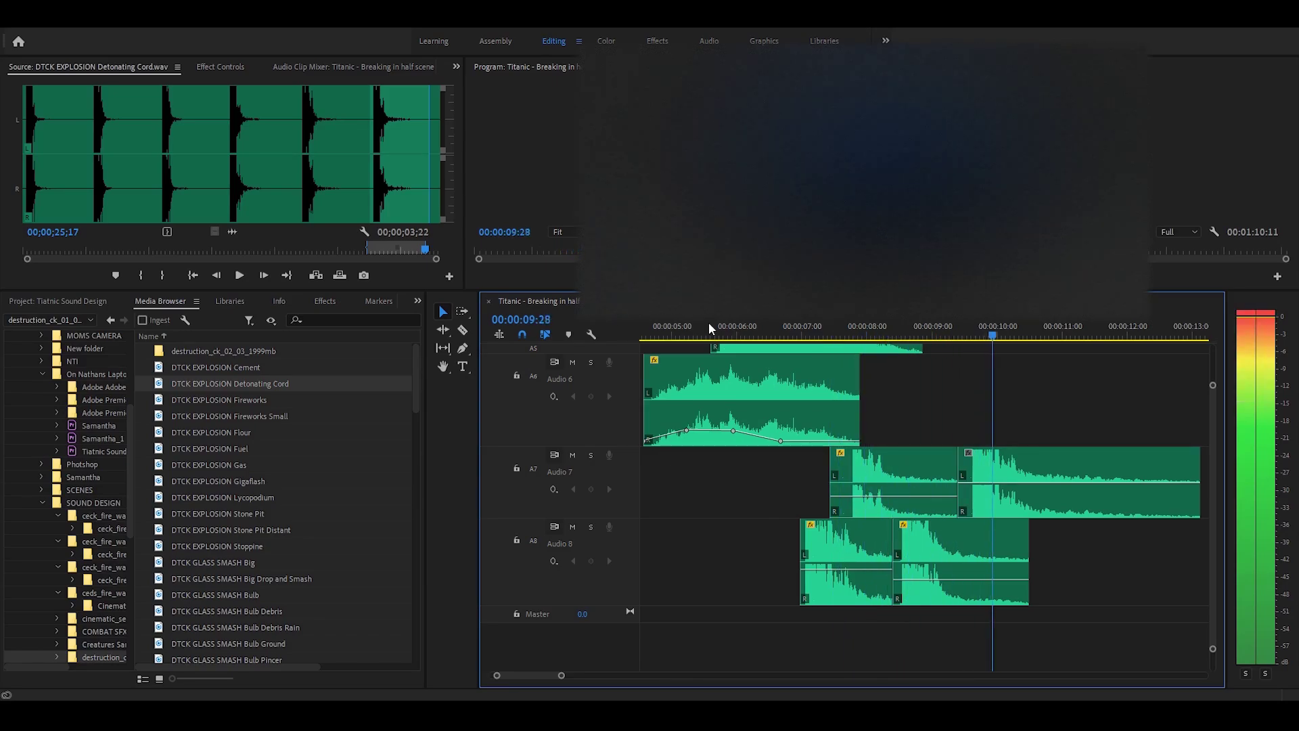
key(space)
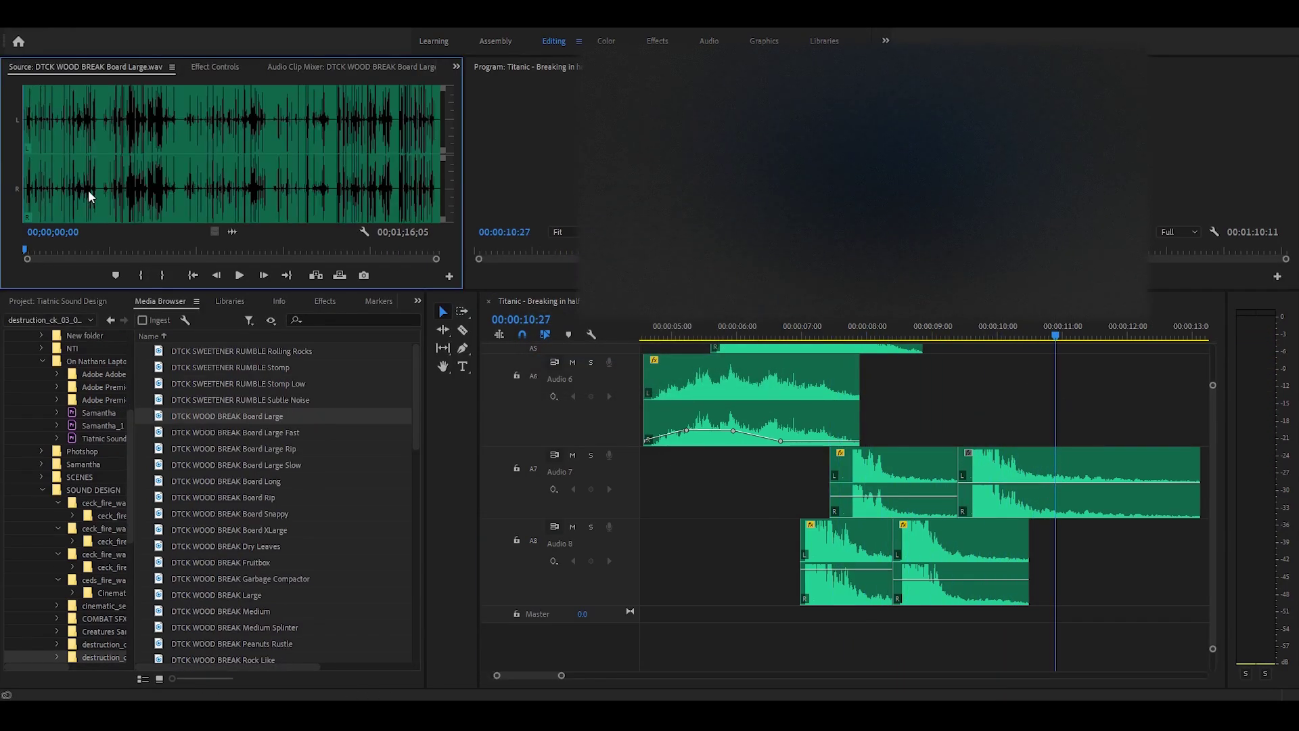
Preview DTCK WOOD BREAK Board Large and Board Large Rip, marking the latter from 00;00;18;18 to 00;00;23;05
click(85, 127)
click(123, 129)
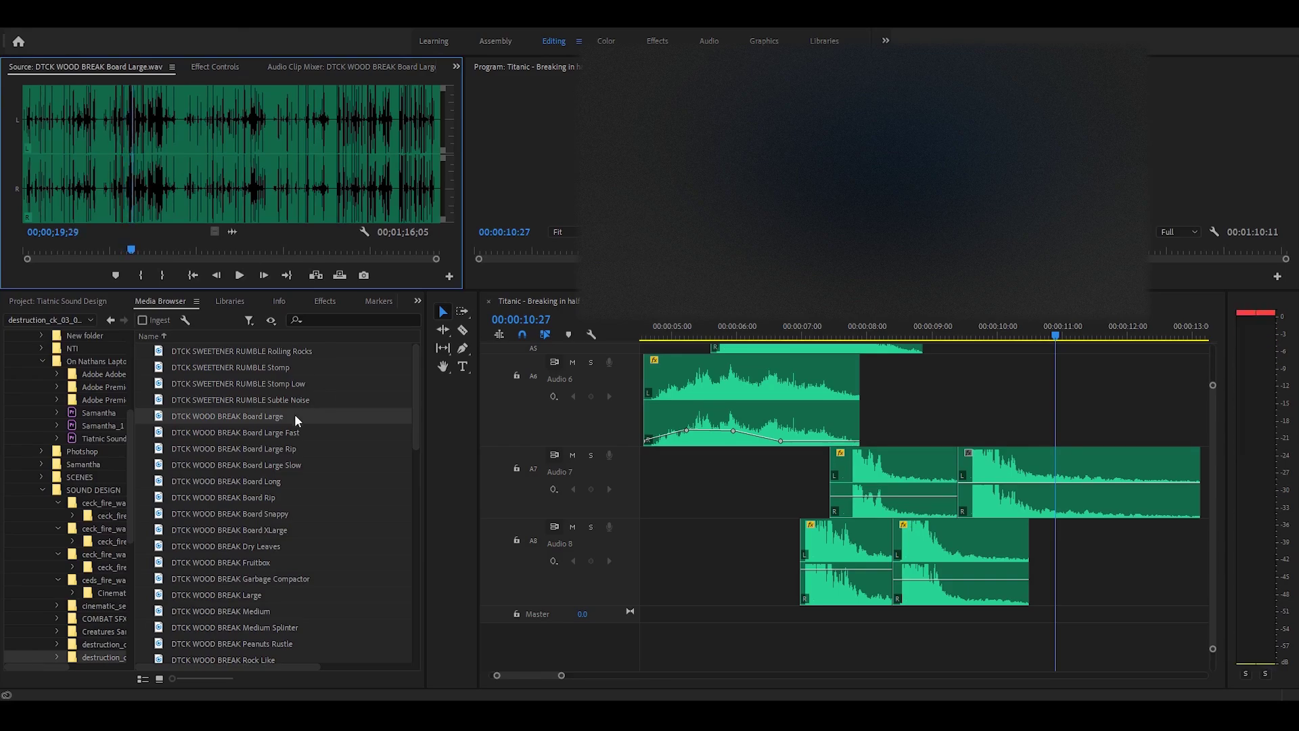
double_click(270, 448)
click(46, 130)
key(space)
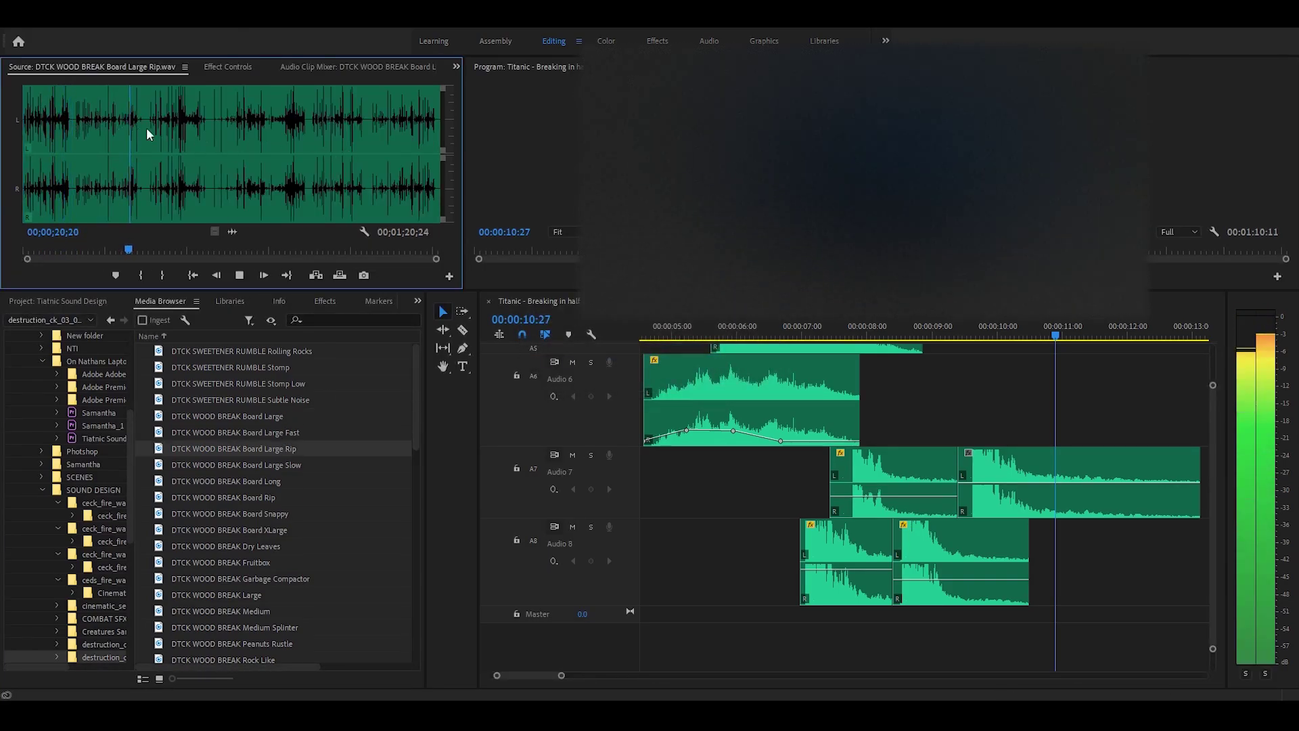
click(121, 134)
key(i)
click(140, 150)
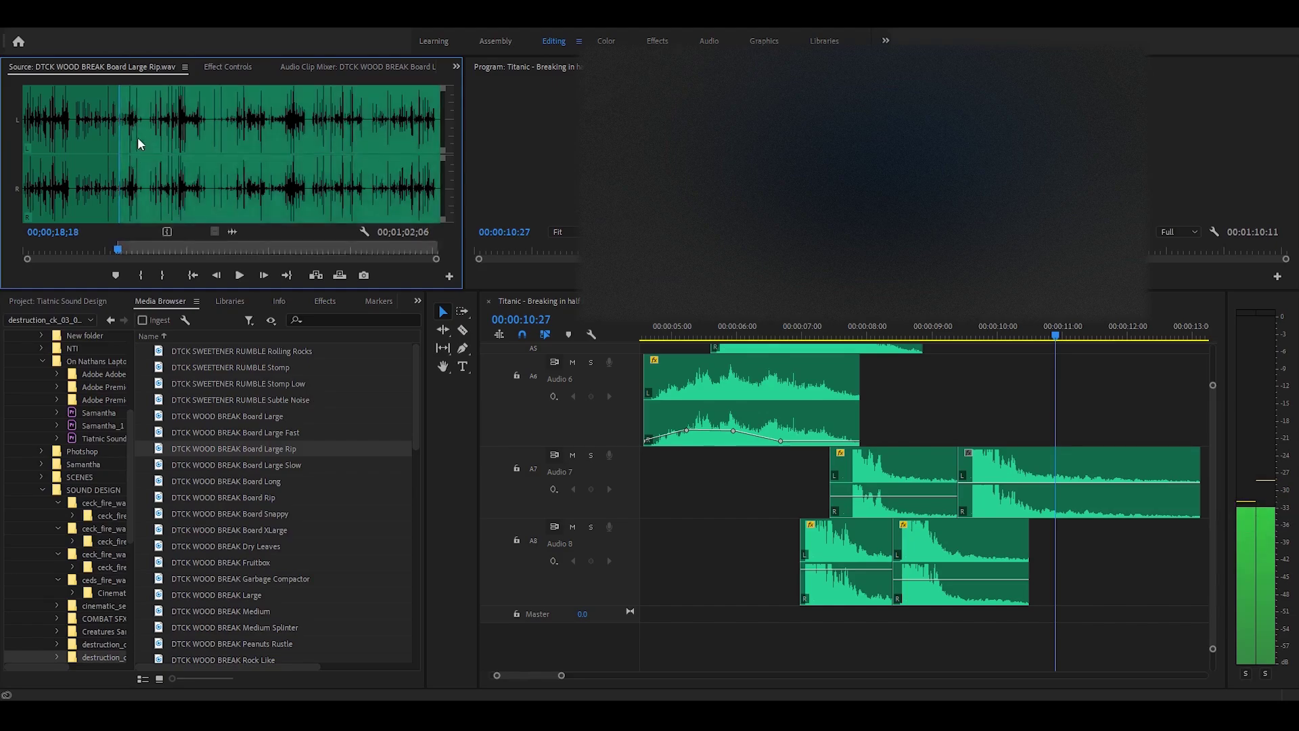
key(o)
Place the marked wood break on A6 at about 00:00:07:13, butt the splash against it with a Constant Power crossfade, and play it
click(790, 321)
key(space)
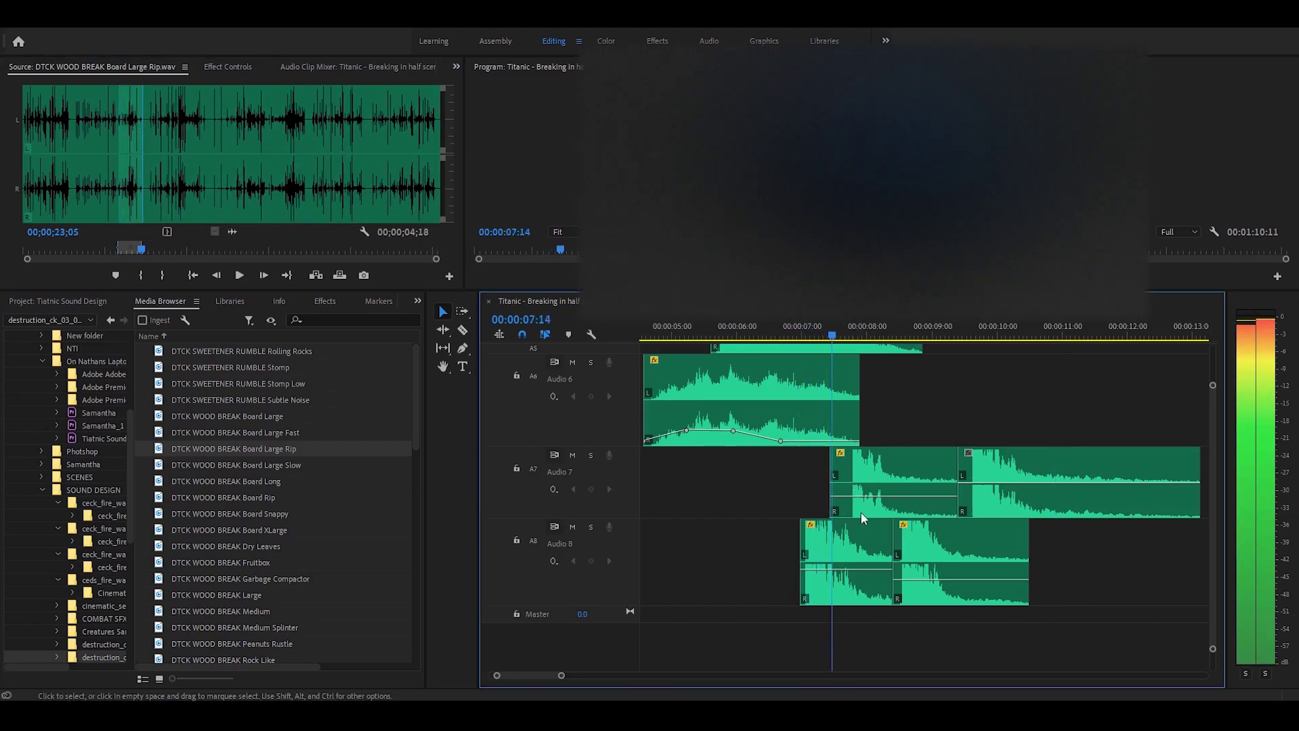
drag(232, 231, 830, 391)
right_click(801, 384)
click(839, 471)
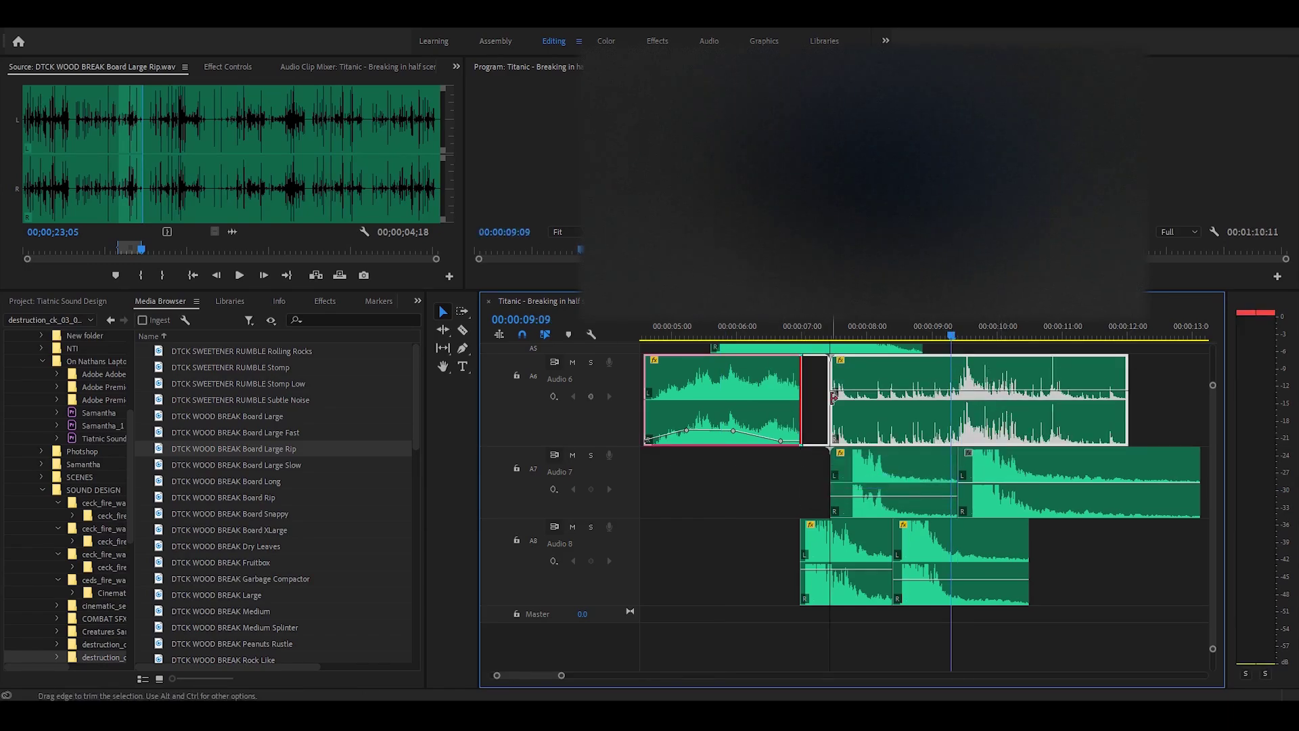
drag(833, 397, 831, 397)
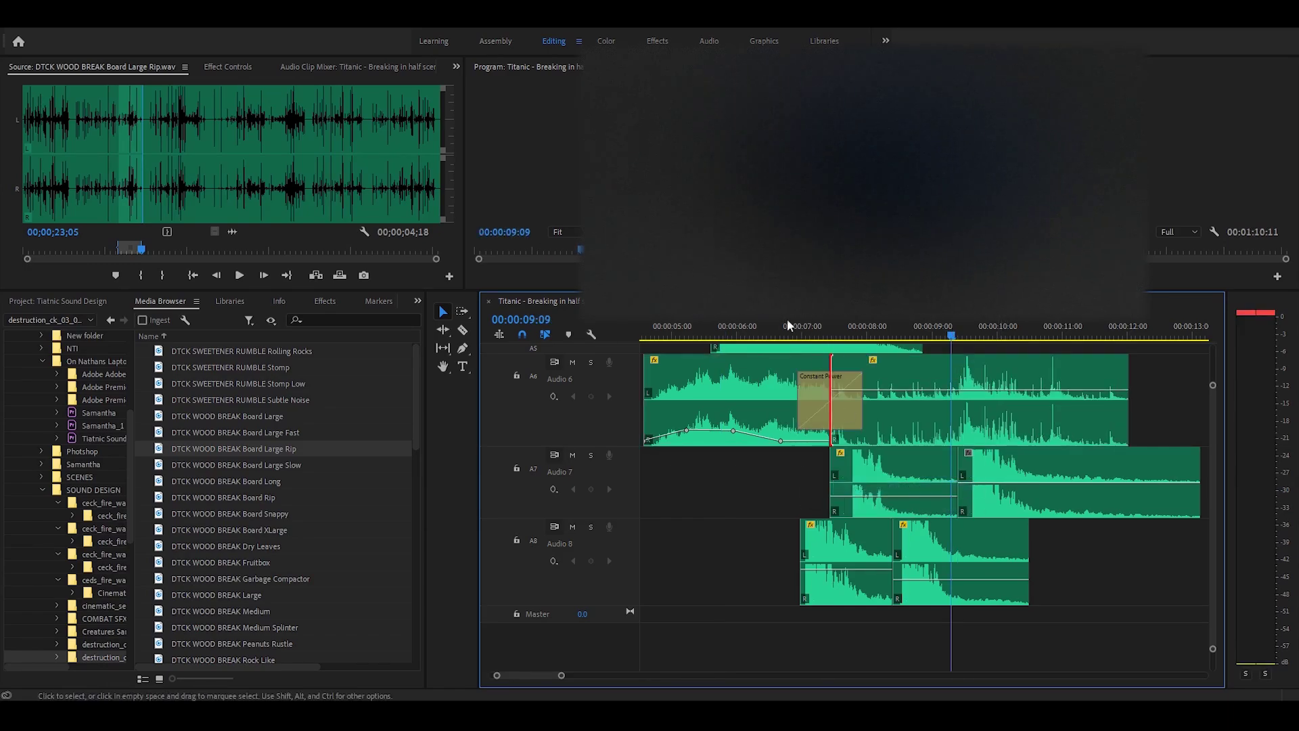
drag(788, 321, 761, 323)
key(space)
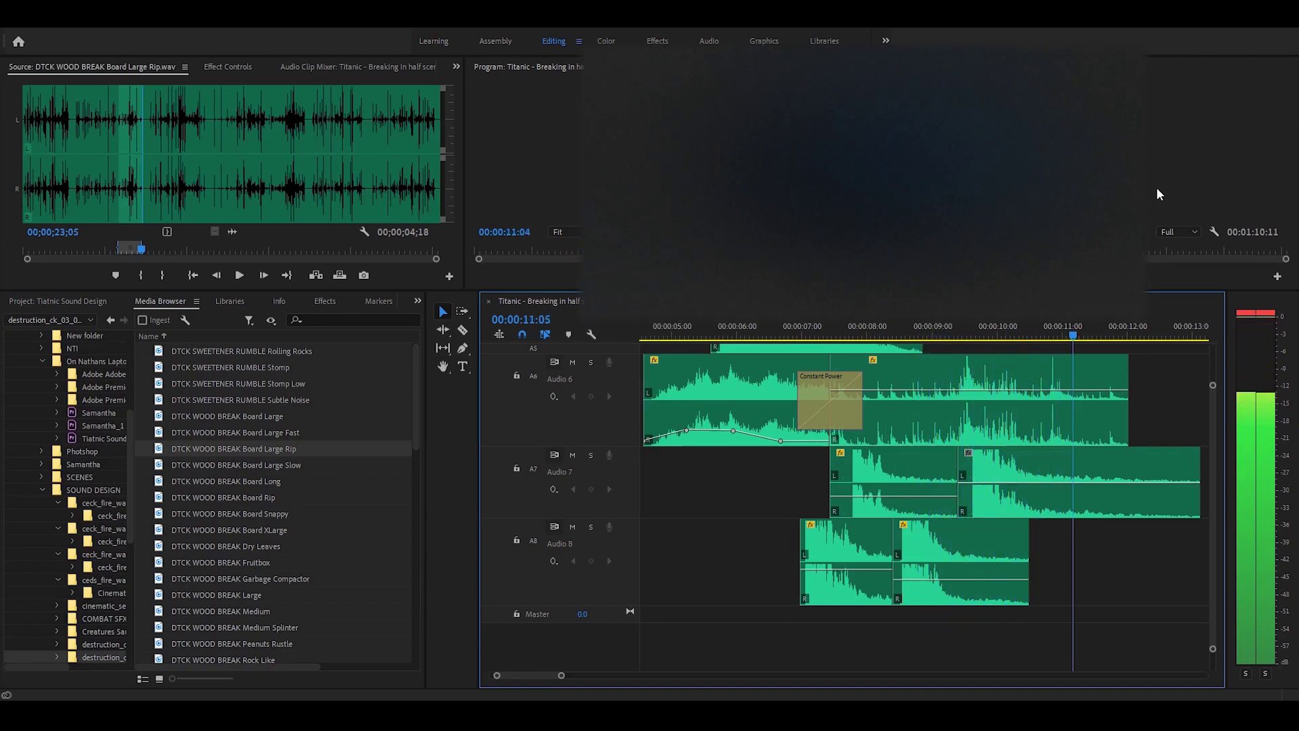
key(space)
Replay the mix, then add a 1;10 section of Board Large Rip ending at 00;01;16;03 to a new A9 track
click(781, 325)
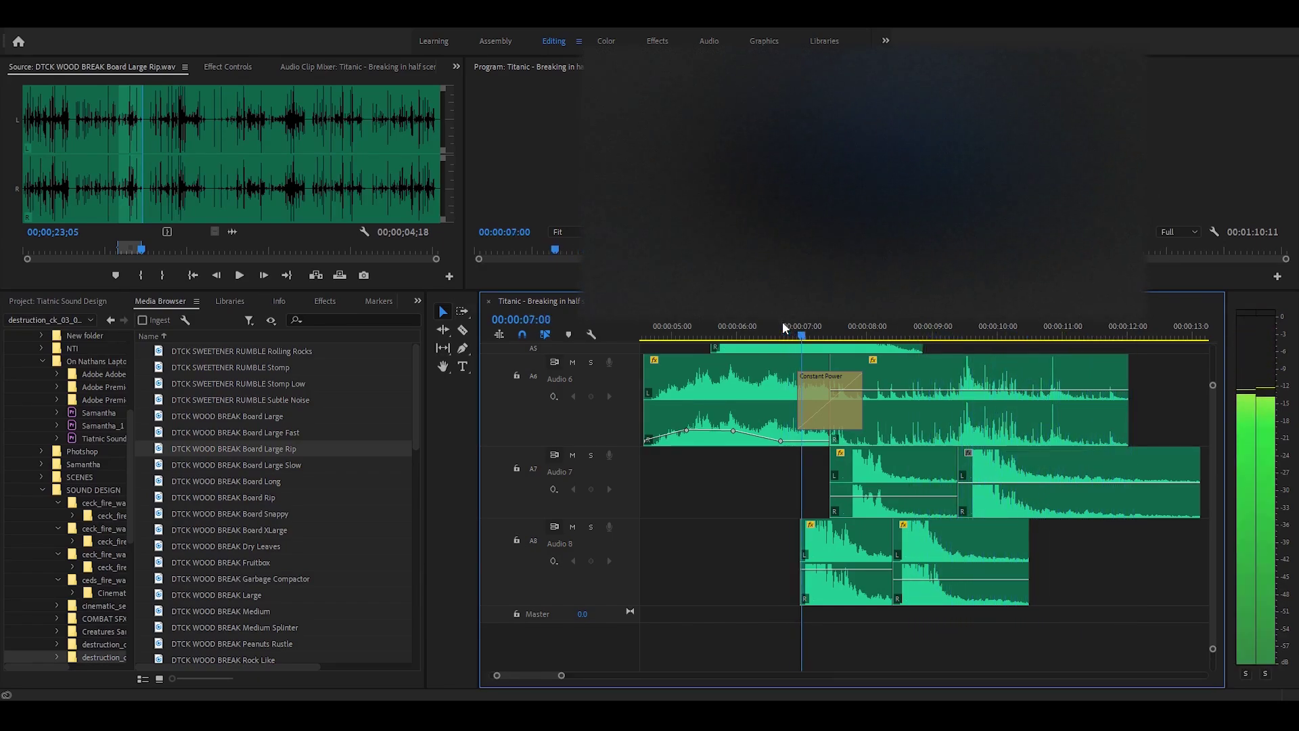
key(space)
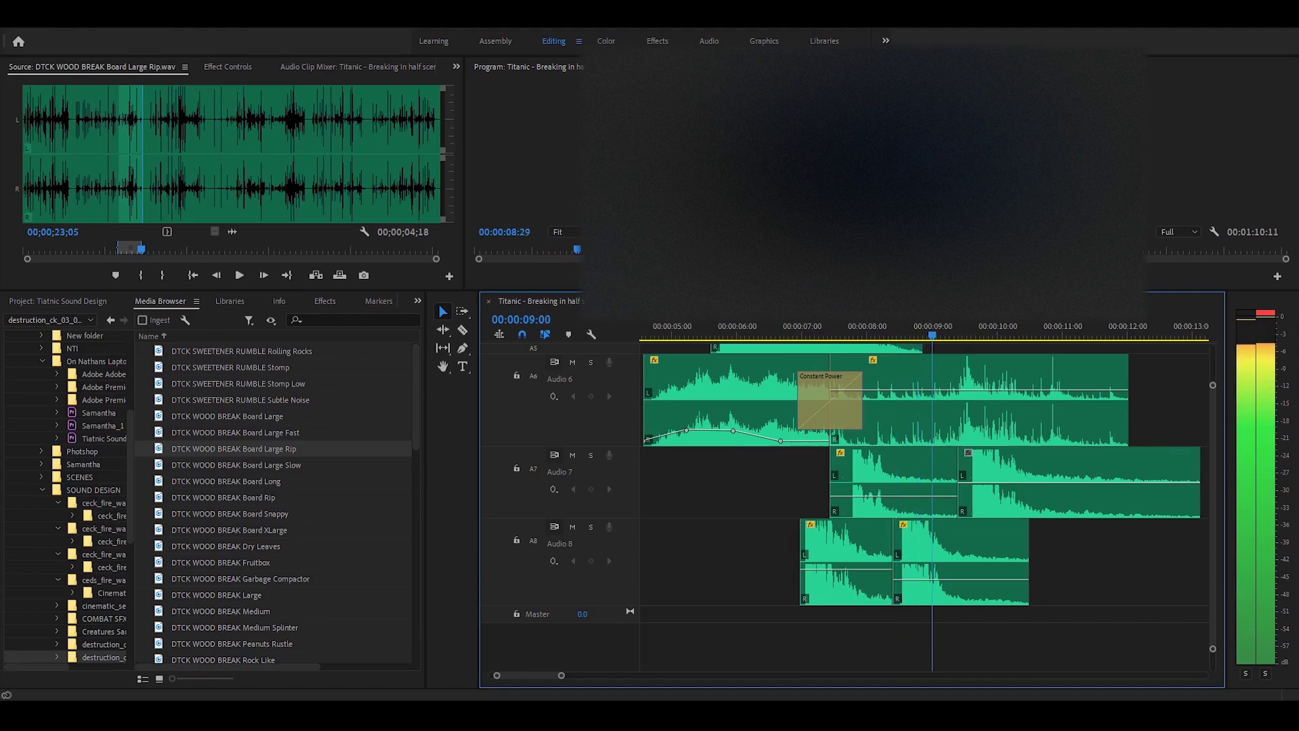
key(space)
drag(232, 231, 814, 654)
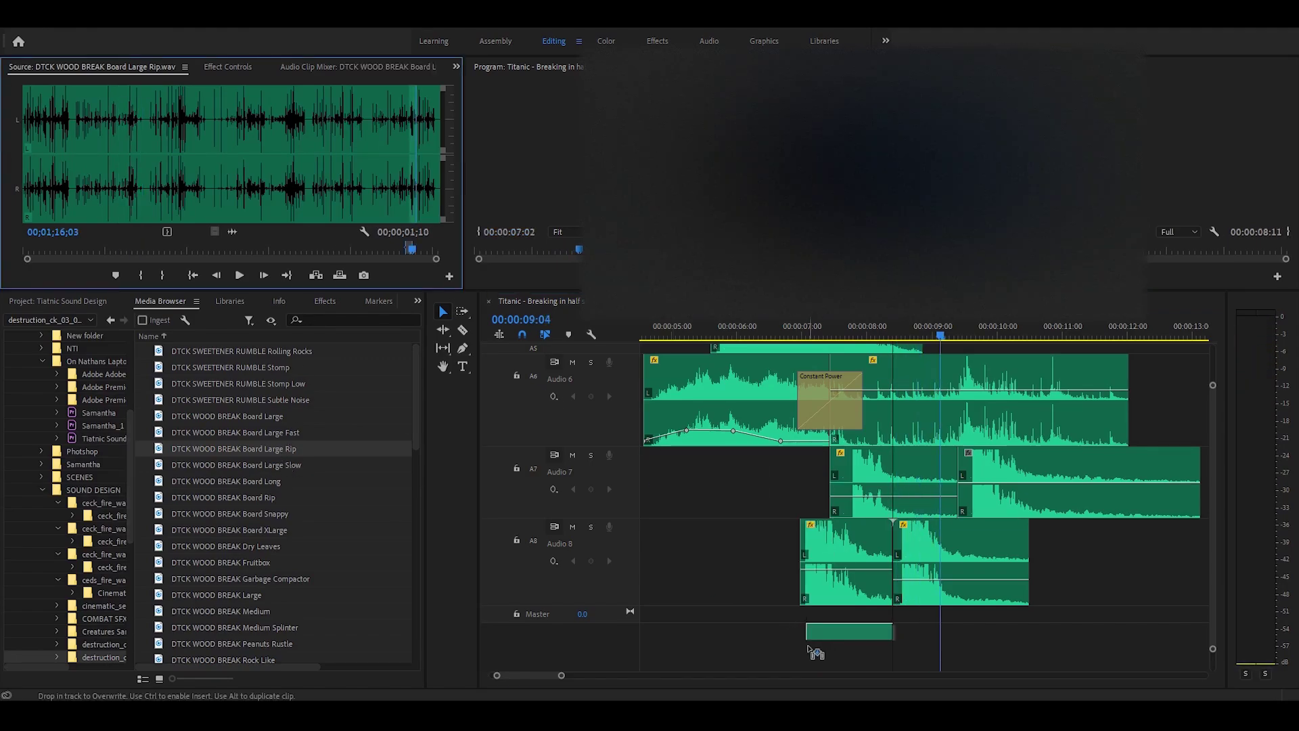
drag(1215, 521, 1215, 567)
scroll(577, 511, up, 4)
mouse_move(808, 336)
mouse_down()
mouse_move(821, 336)
mouse_move(808, 336)
mouse_up()
Move the A9 wood break to start at about 00:00:06:28, trim its end to about 00:00:07:14, and play it
drag(841, 555, 811, 556)
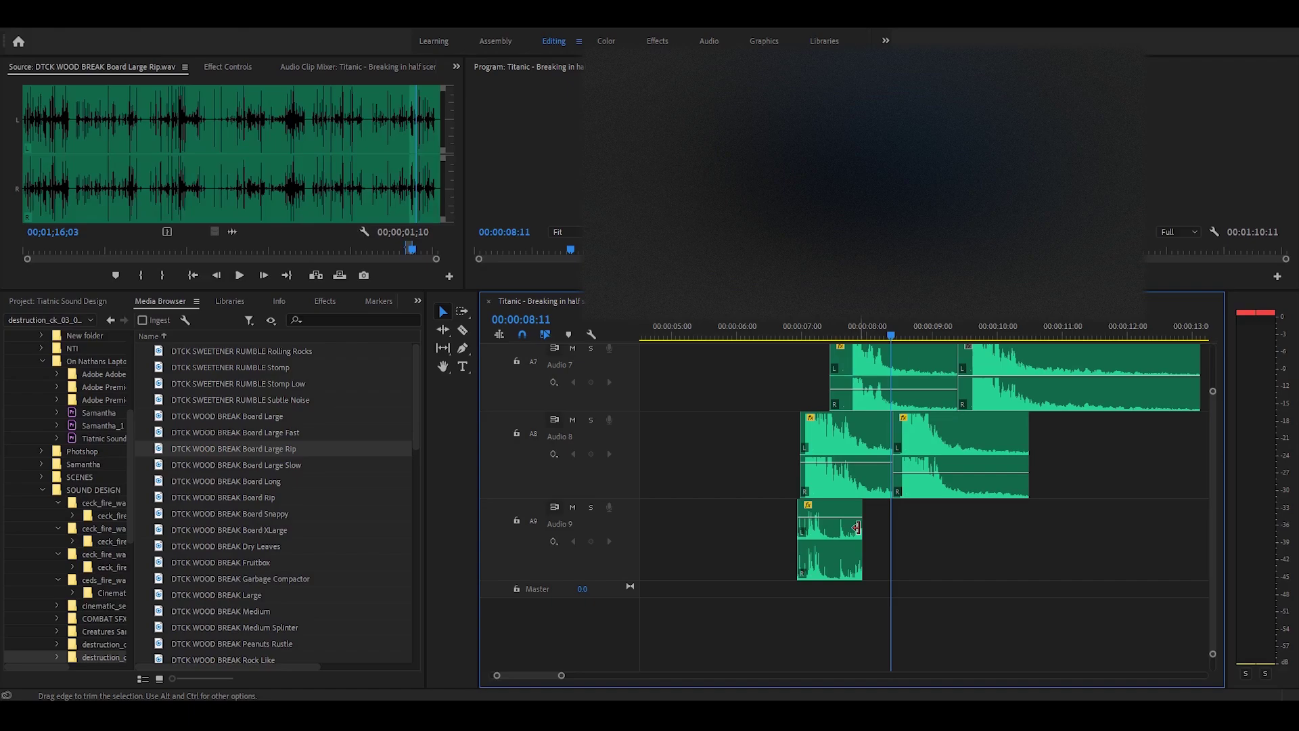
drag(856, 527, 834, 527)
click(778, 322)
key(space)
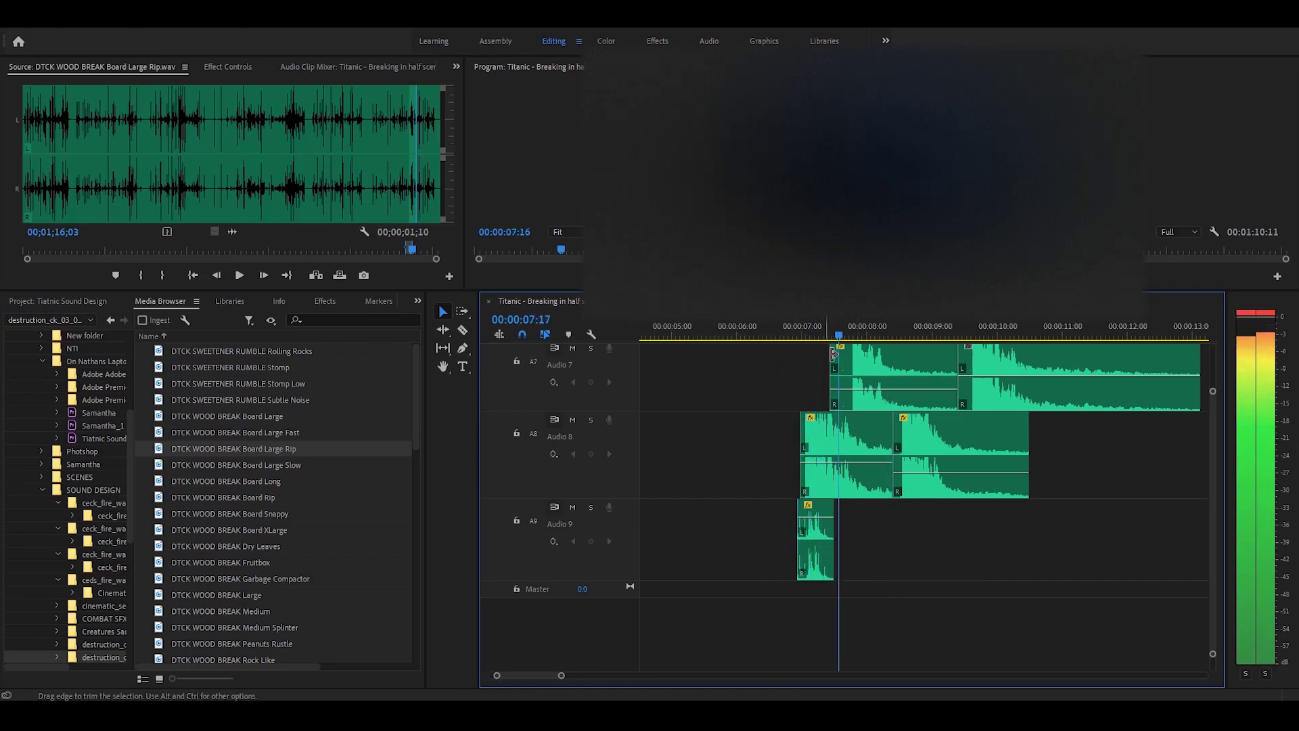
Add a 0;27 section of Board Large Rip ending at 00;00;52;27 directly after the first wood break on A9, and play it
key(space)
click(289, 186)
key(=)
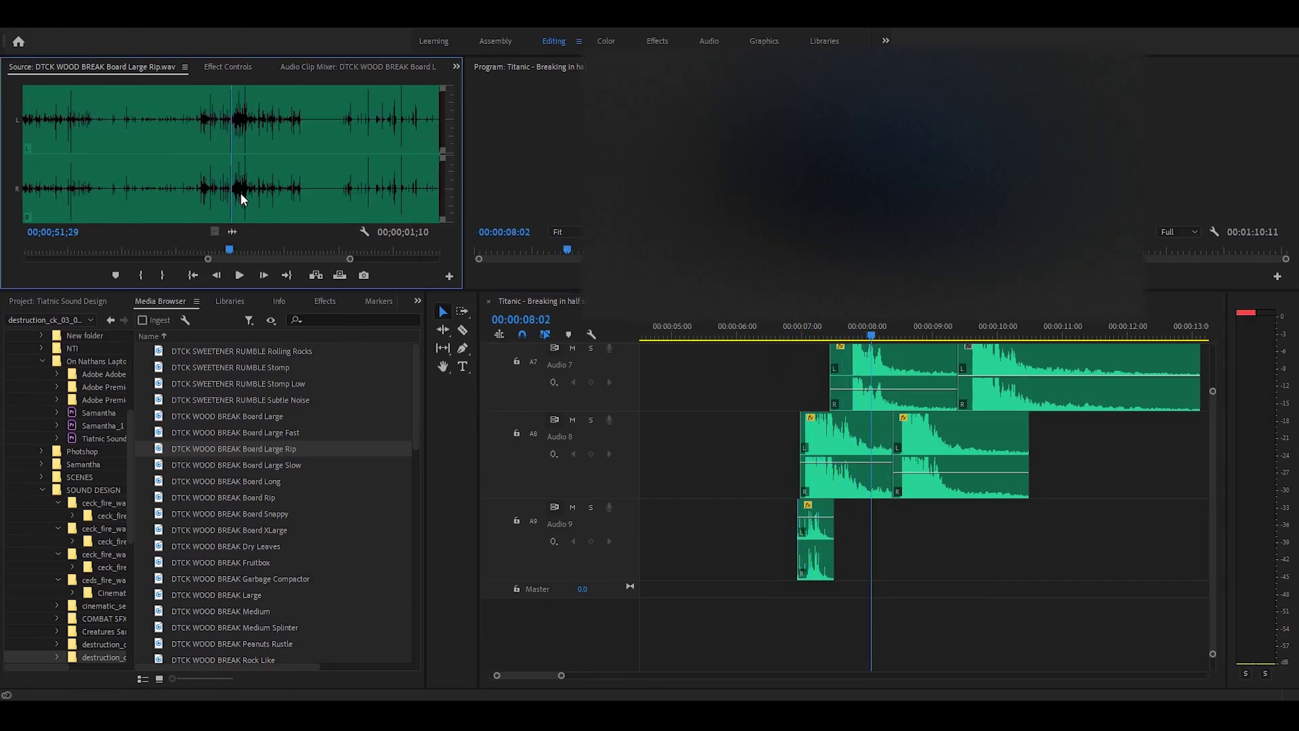
key(i)
click(257, 201)
key(o)
drag(232, 232, 852, 516)
click(767, 334)
key(space)
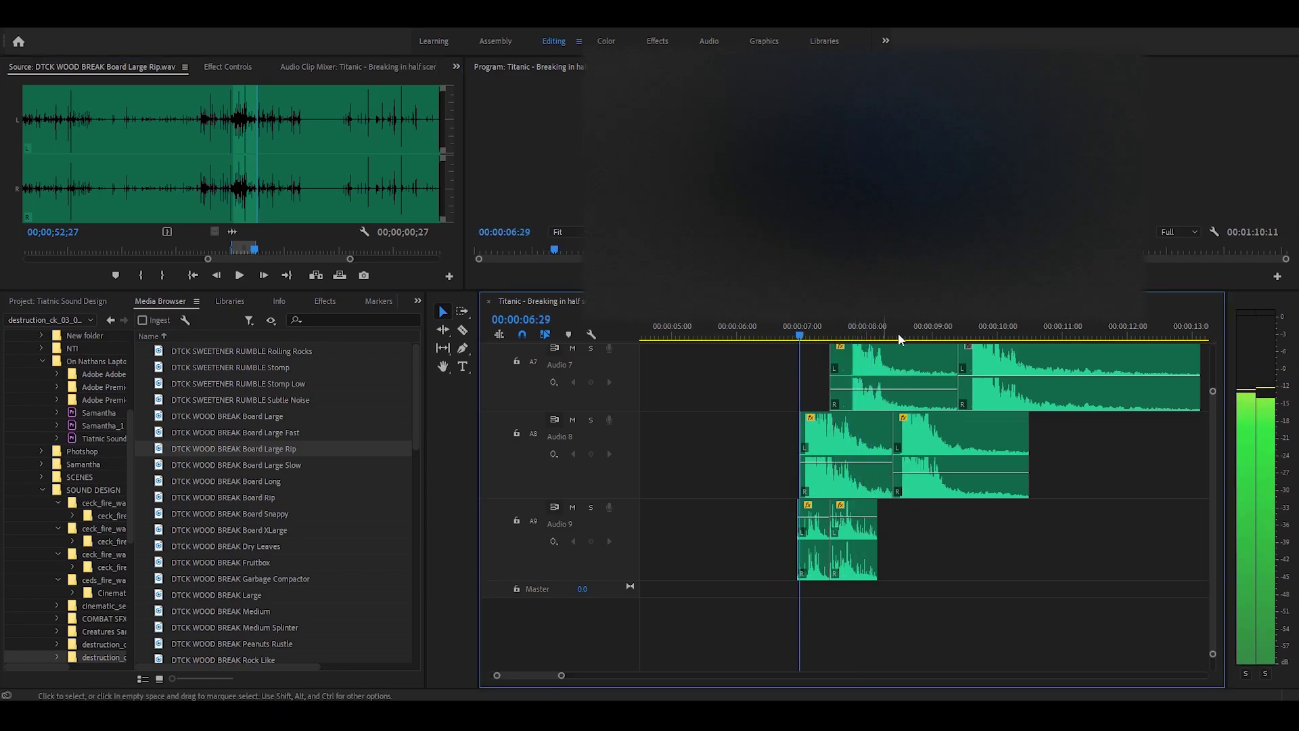
key(space)
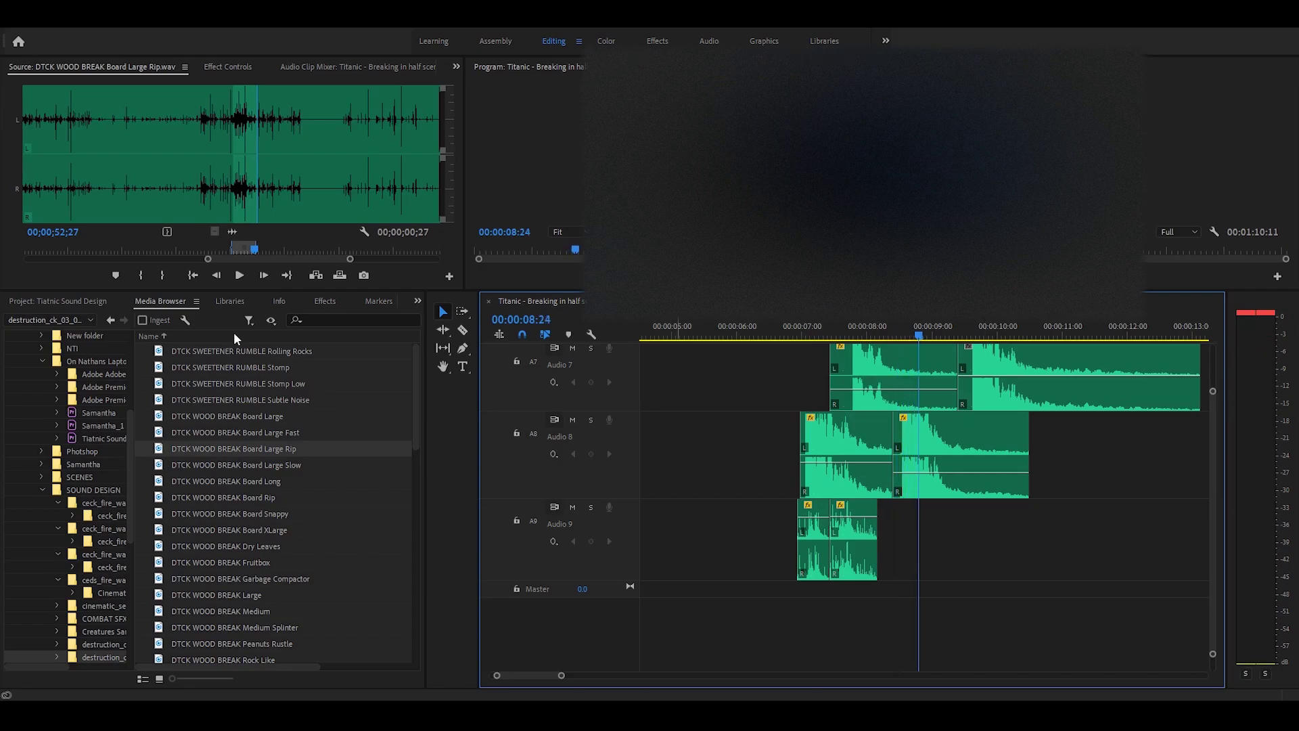
Add the Board Large Rip section from 00;00;45;28 to 00;00;47;03 to A9 at about 00:00:08:12, and play it
click(391, 201)
click(67, 191)
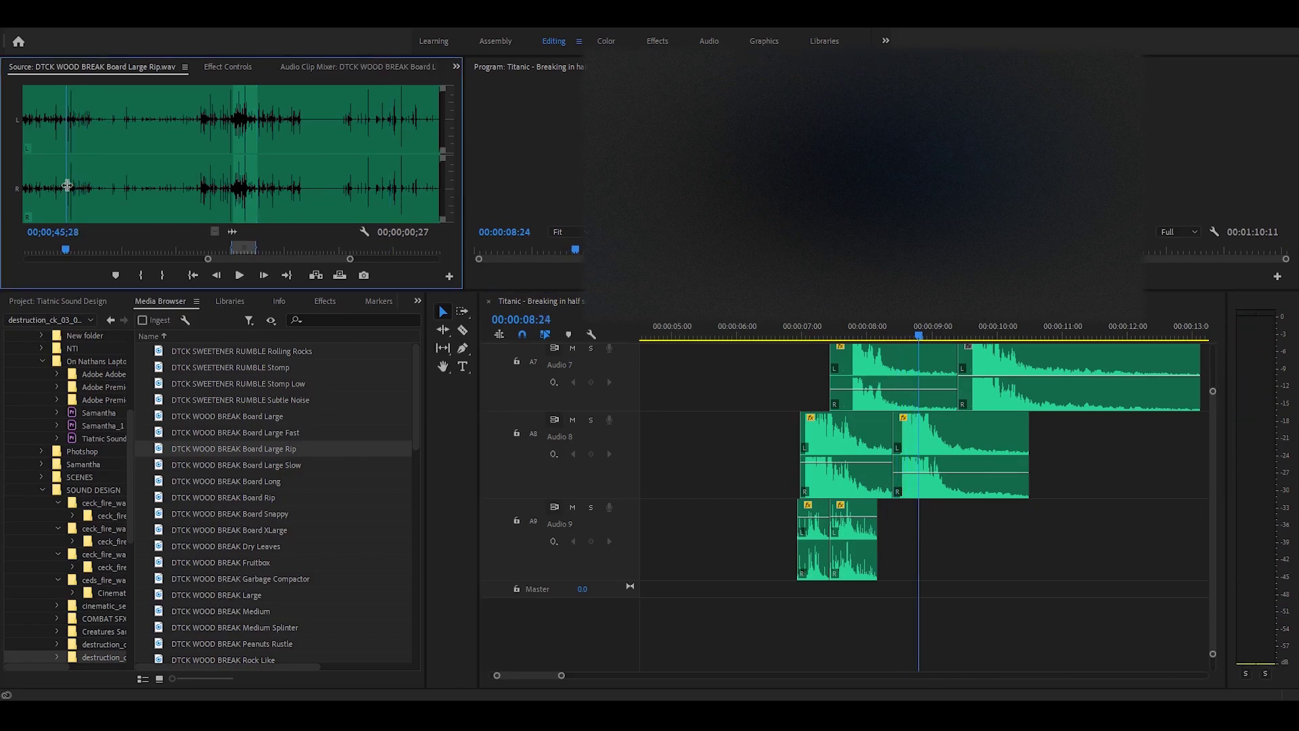
key(i)
click(98, 193)
key(o)
drag(232, 231, 930, 536)
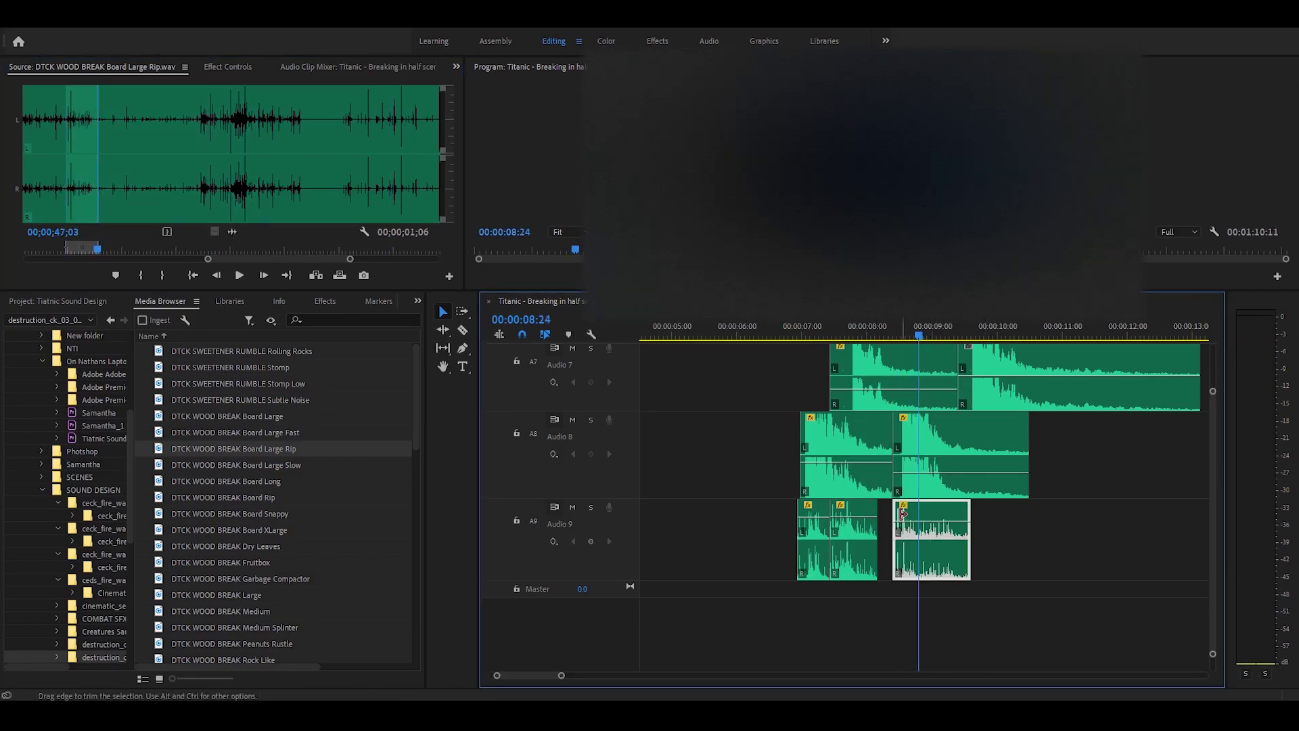
click(851, 322)
key(space)
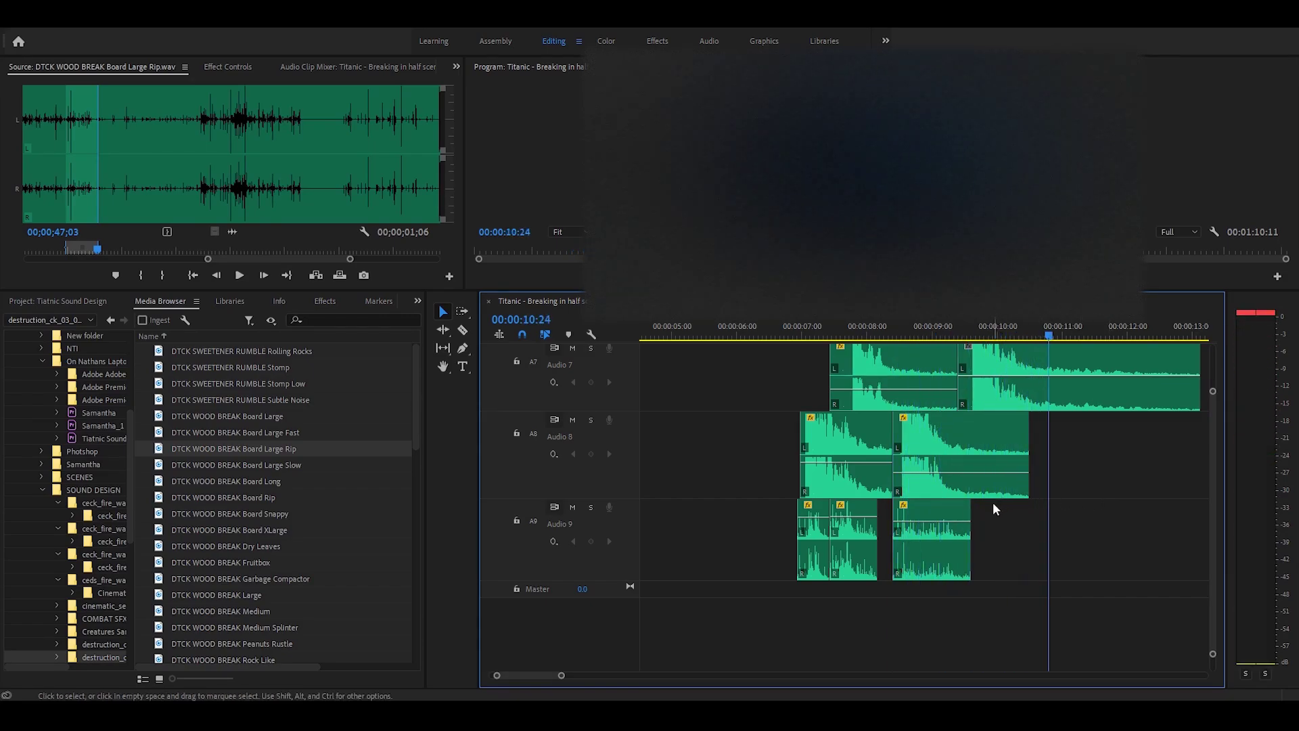
Add a 1;10 section of DTCK WOOD BREAK Large ending at 00;00;16;08 to the end of A9 at about 00:00:09:18
scroll(324, 497, down, 2)
double_click(323, 497)
drag(156, 145, 153, 143)
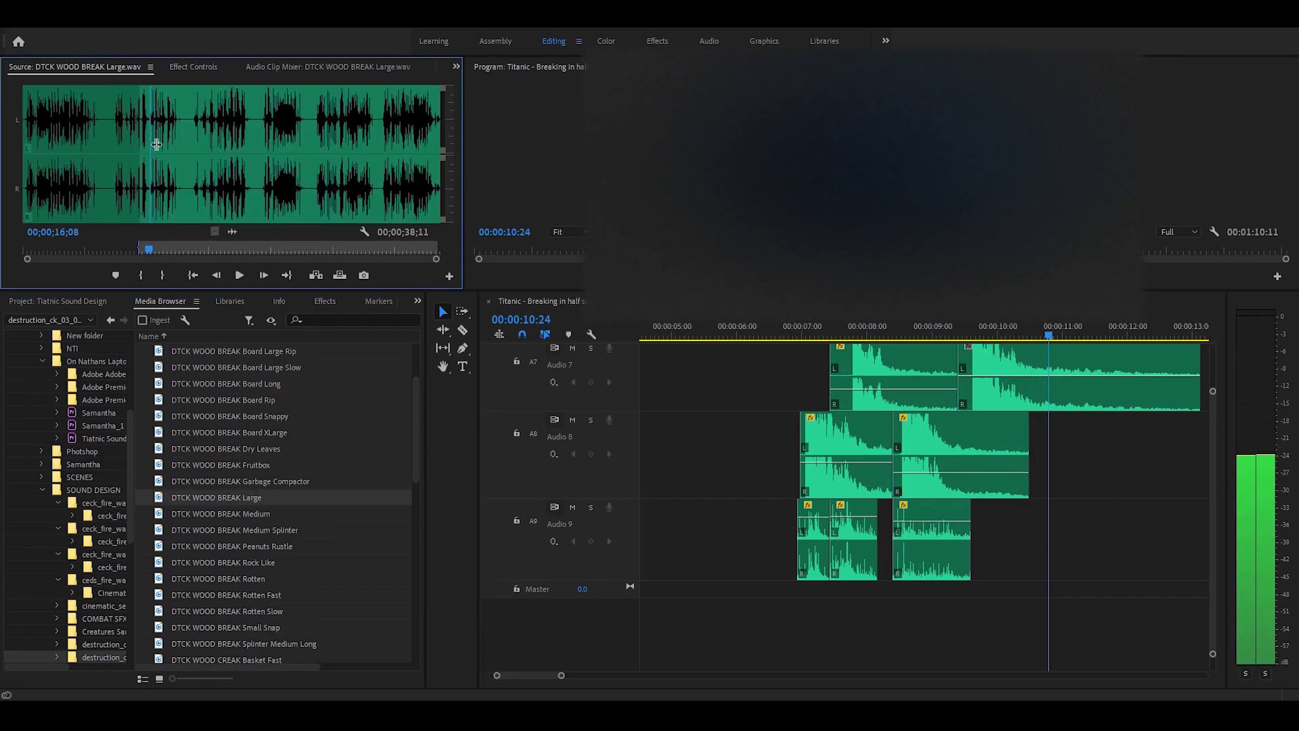
key(o)
drag(232, 230, 980, 567)
click(971, 336)
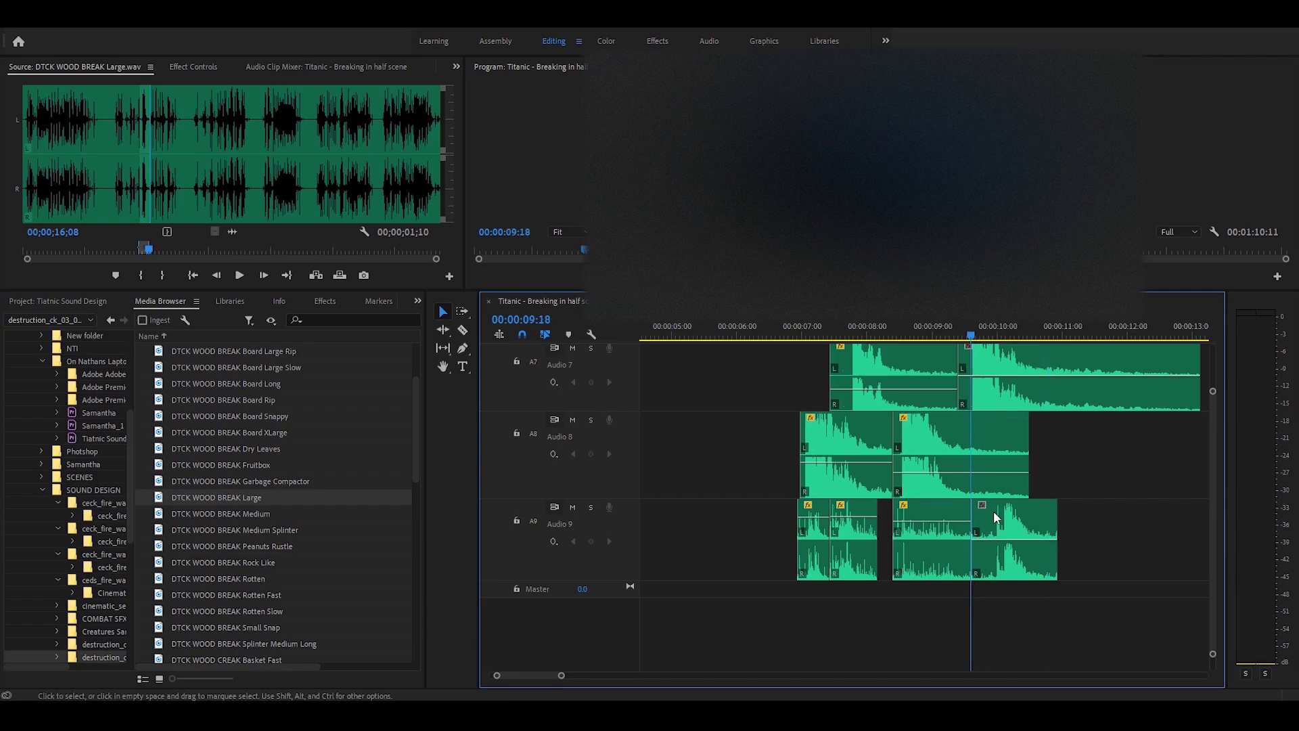
Move the last A9 wood break to start at about 00:00:09:02, crossfade it with the preceding clip, and play the mix
drag(1004, 522, 942, 531)
right_click(934, 515)
click(995, 609)
click(789, 335)
key(space)
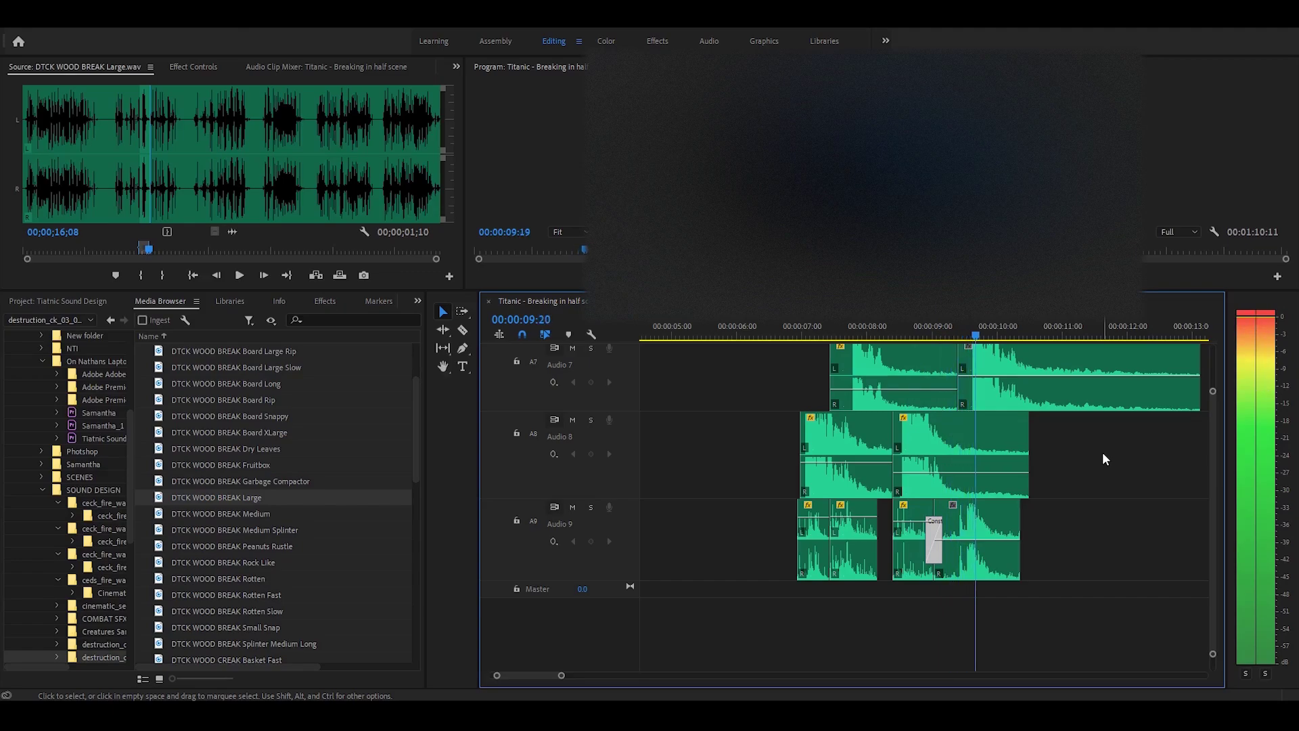
key(space)
Add a 1;22 section of DTCK WOOD BREAK Large ending at 00;00;32;07 to A8 at about 00:00:10:00, and play it
click(275, 186)
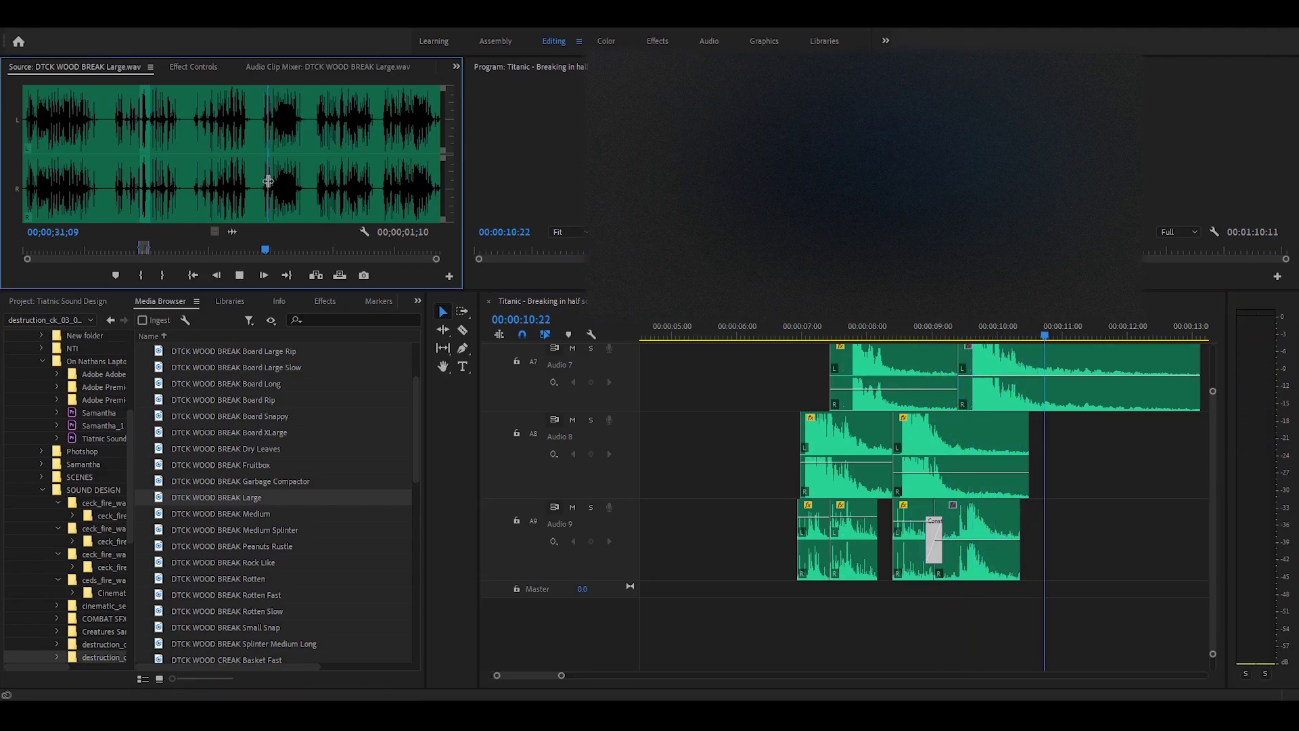
key(space)
click(265, 188)
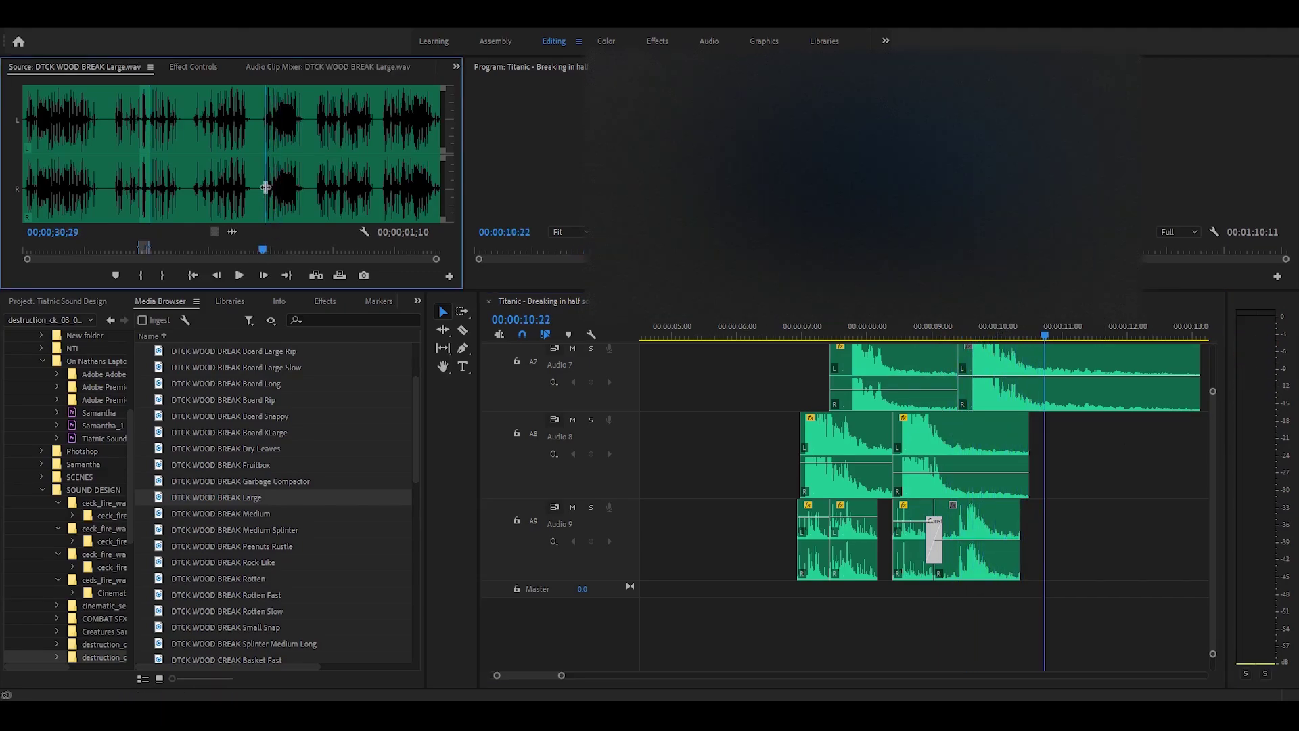
click(261, 152)
key(i)
click(274, 145)
key(o)
drag(232, 231, 996, 461)
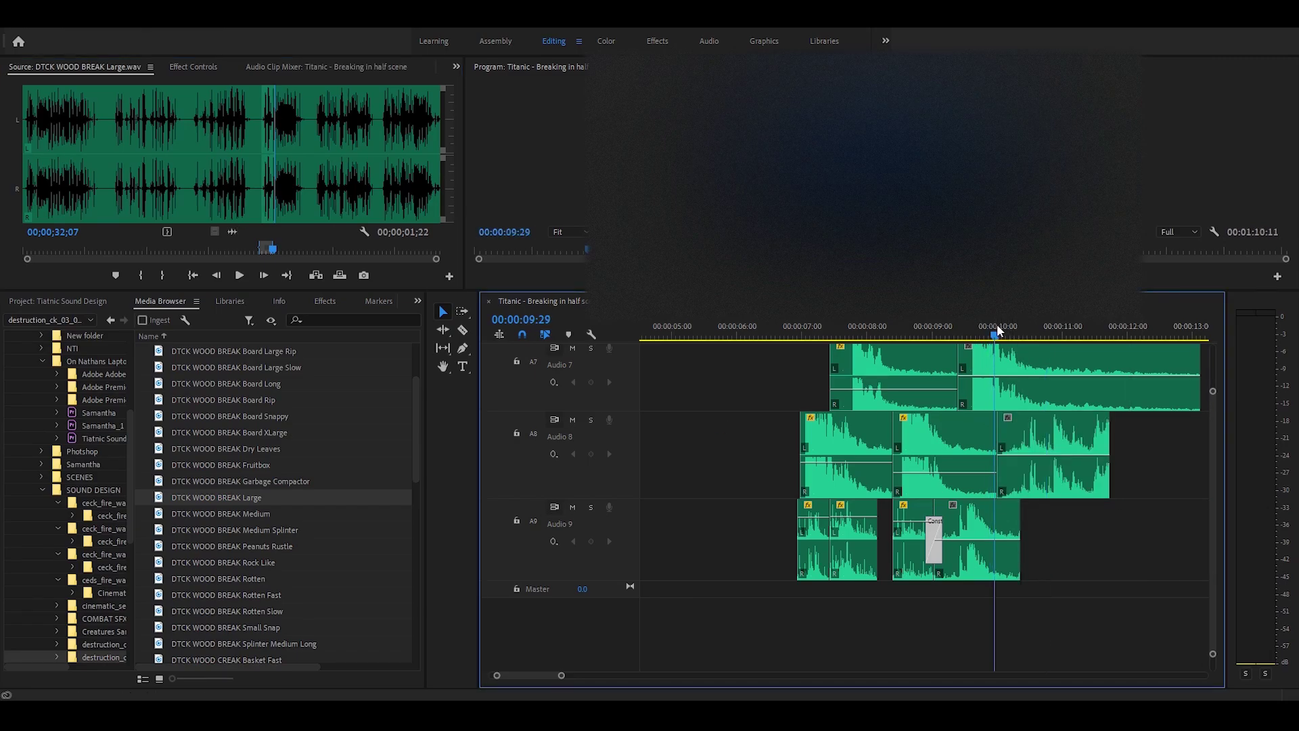
key(space)
key(space)
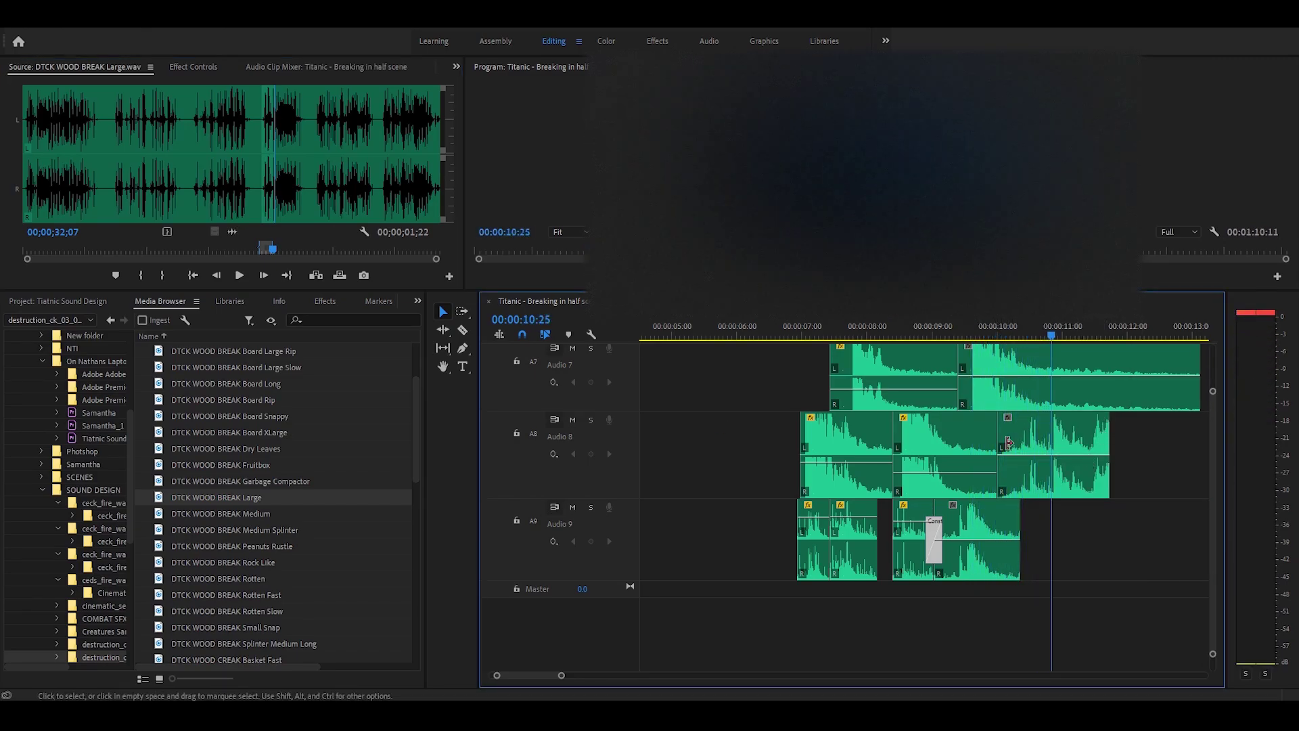
Shift the last A8 wood break to start at about 00:00:09:22 with a Constant Power crossfade, and play the result
mouse_move(1004, 443)
mouse_down()
mouse_move(1045, 453)
mouse_move(1006, 463)
mouse_up()
right_click(981, 460)
click(1031, 549)
key(Up)
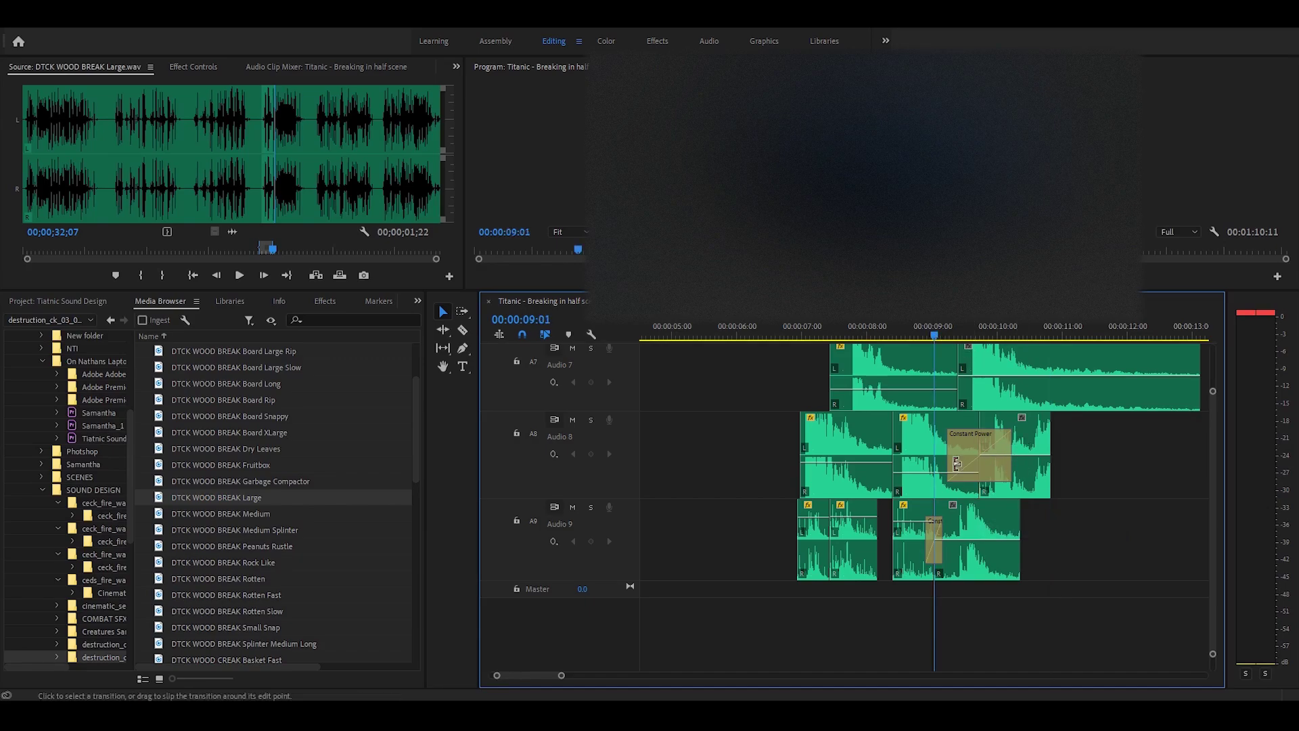
key(space)
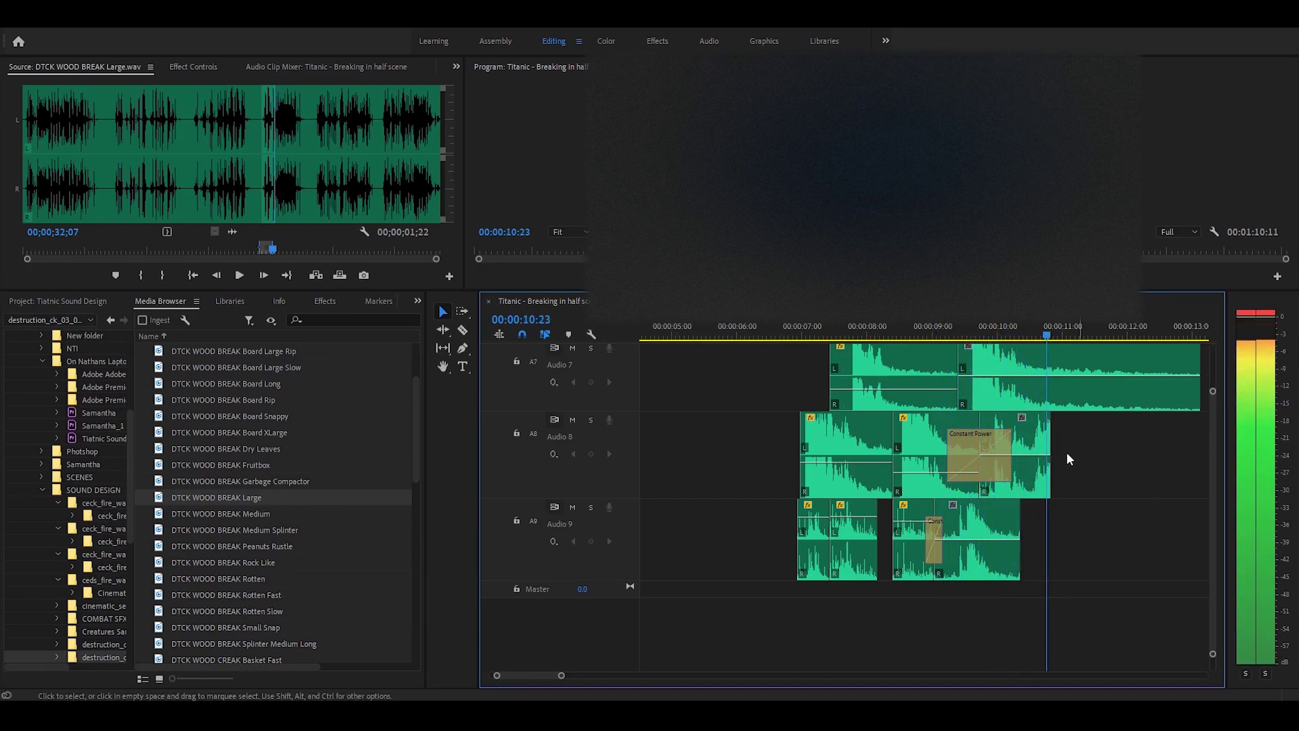
key(space)
Rework the last A8 wood break to end at about 00:00:11:08 with a shorter crossfade, and replay it
drag(980, 423, 1020, 427)
drag(979, 441, 1005, 441)
mouse_move(1030, 447)
mouse_down()
mouse_move(984, 445)
mouse_move(1027, 431)
mouse_up()
right_click(975, 444)
click(1035, 531)
drag(949, 445, 1077, 474)
click(917, 339)
key(space)
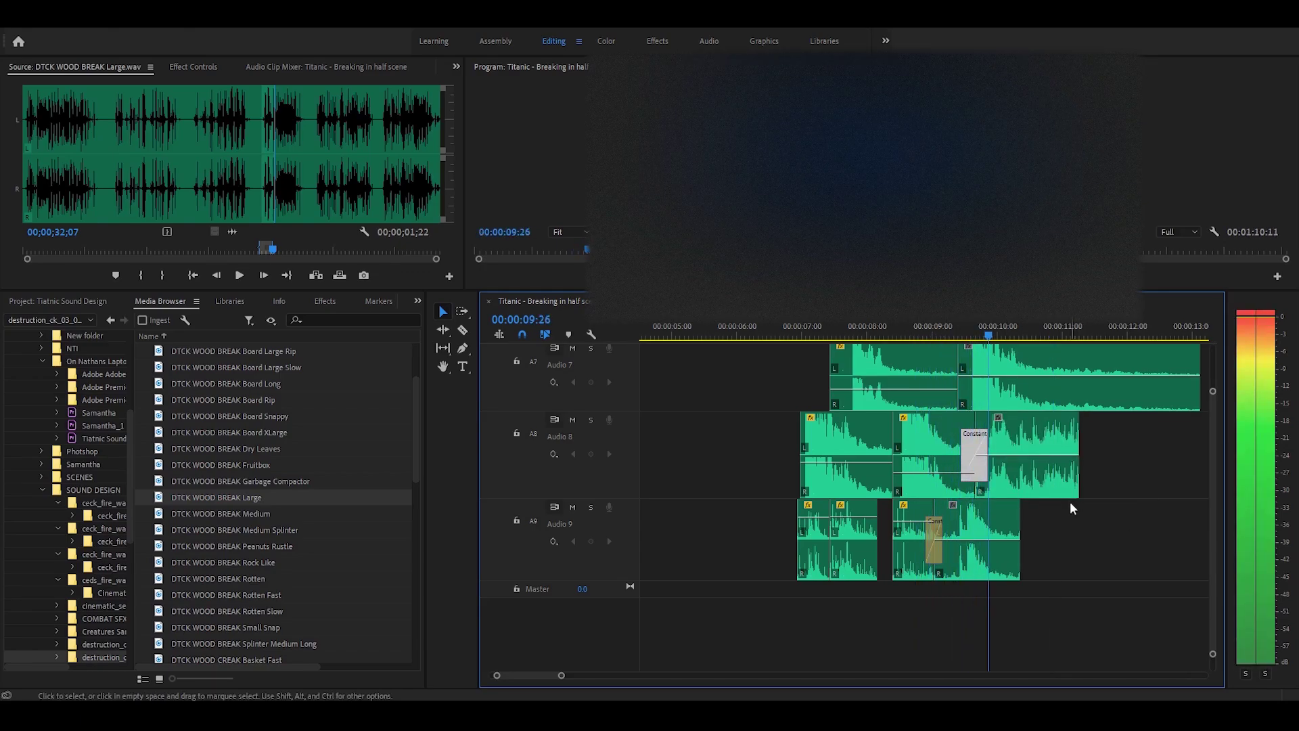
key(space)
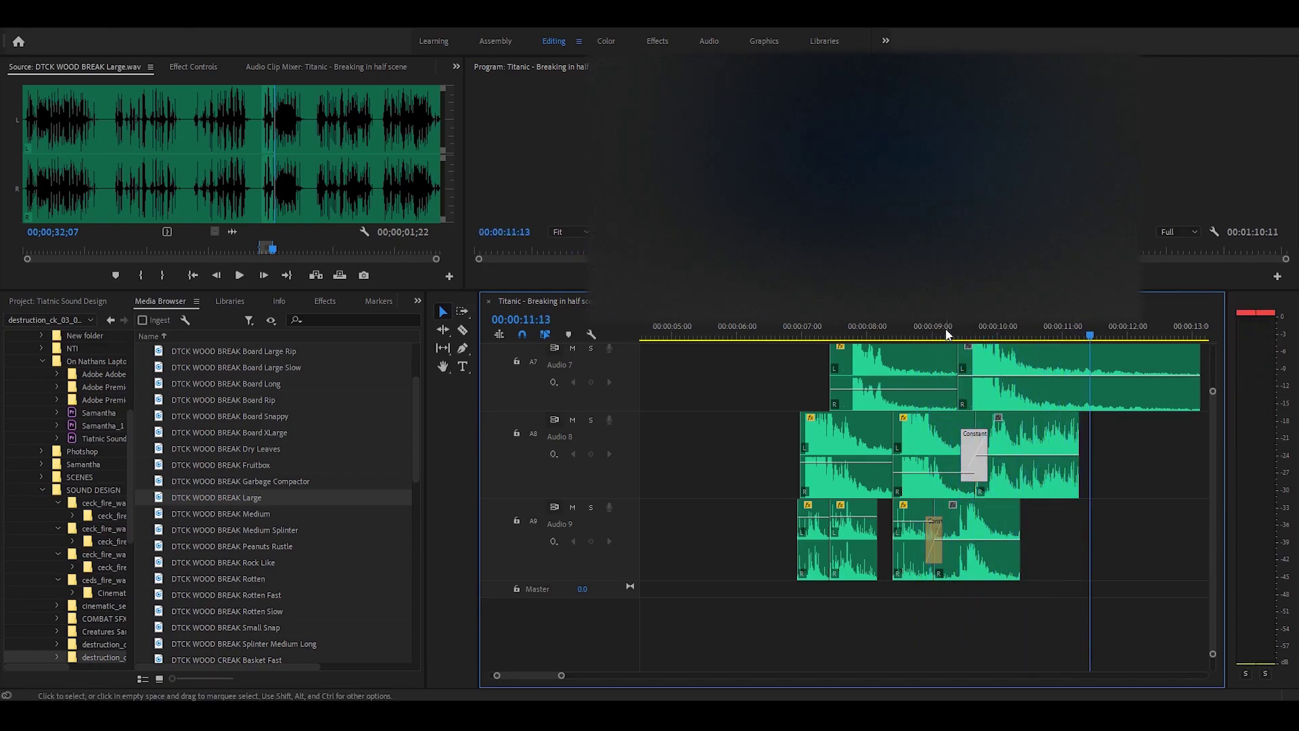
Replay the mix and raise the volume of the last wood break on A8
key(space)
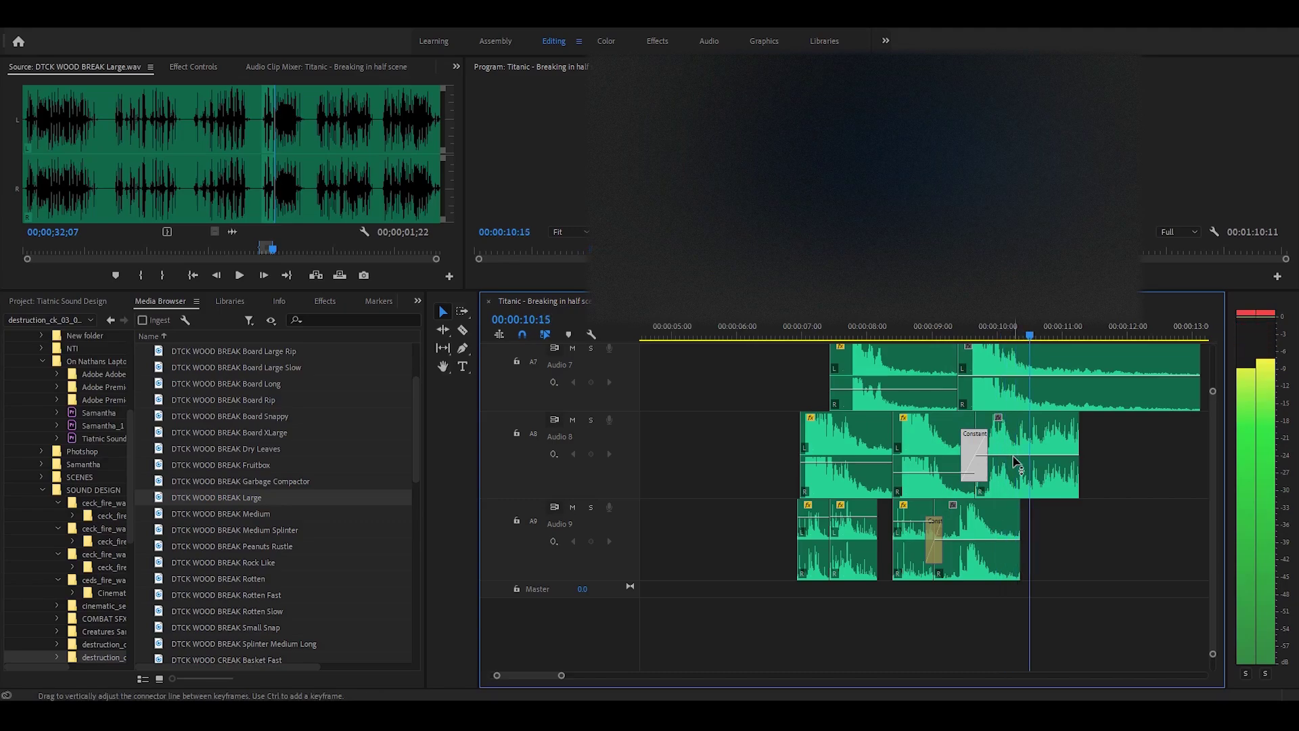
key(space)
drag(1015, 454, 1018, 439)
key(space)
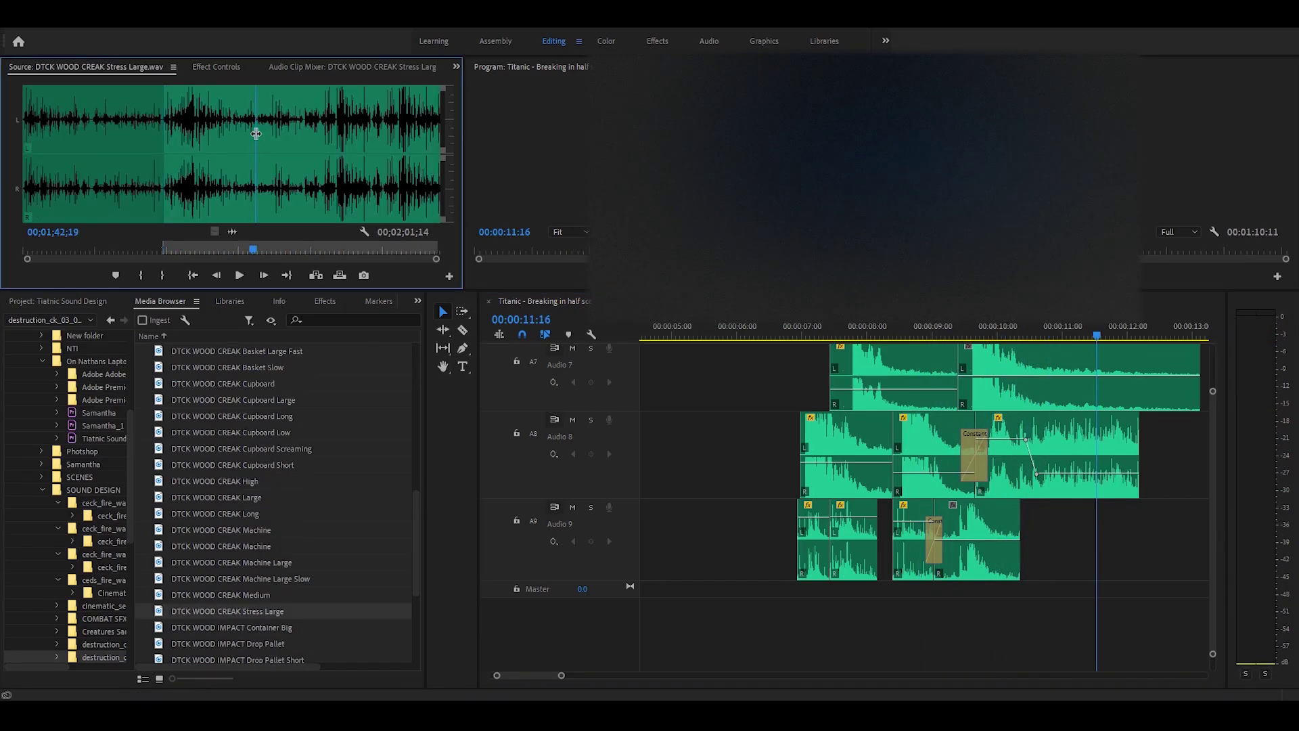
Add a 40;00 section of DTCK WOOD CREAK Stress Large ending at 00;01;42;19 to a new, enlarged A10 track, starting at about 00:00:06:15
key(o)
drag(232, 231, 794, 604)
drag(1212, 558, 1212, 615)
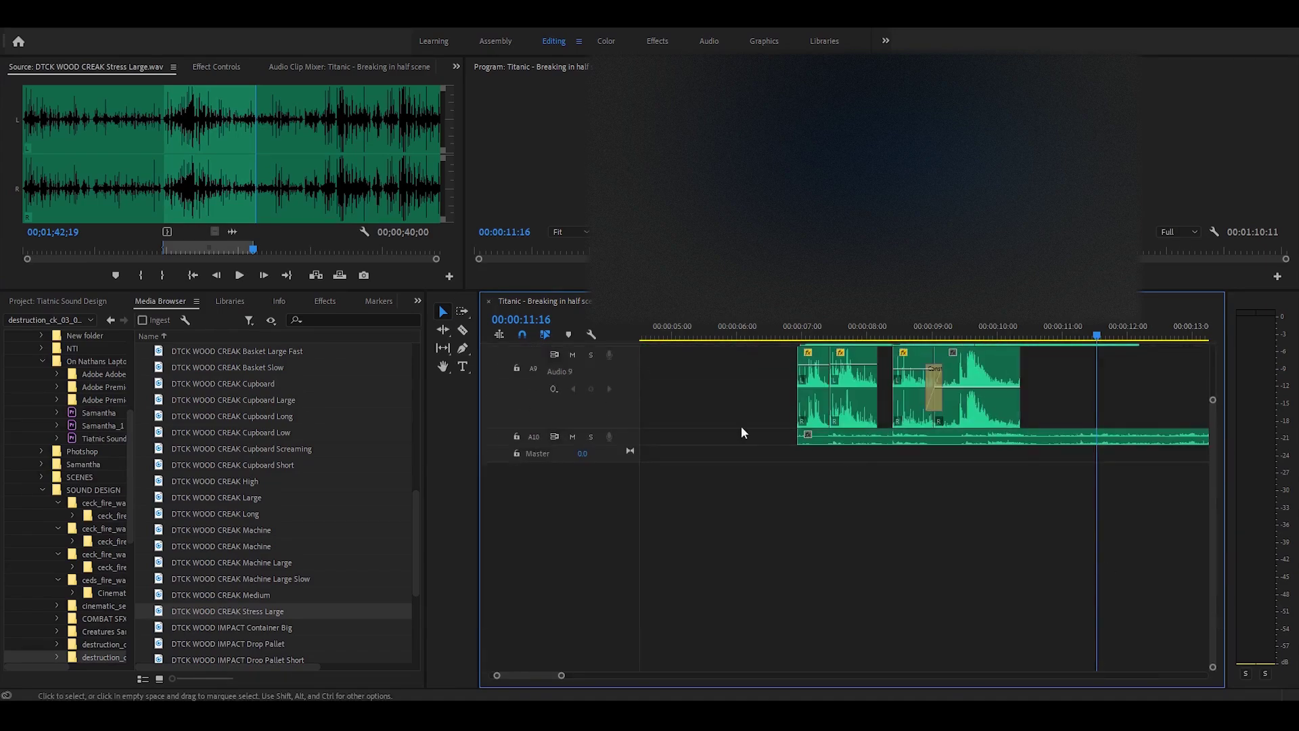
drag(619, 444, 618, 536)
drag(820, 481, 794, 481)
Move the A10 creak to start at about 00:00:06:08, keyframe its volume to fade in until 00:00:06:28, and play it
drag(799, 331, 798, 336)
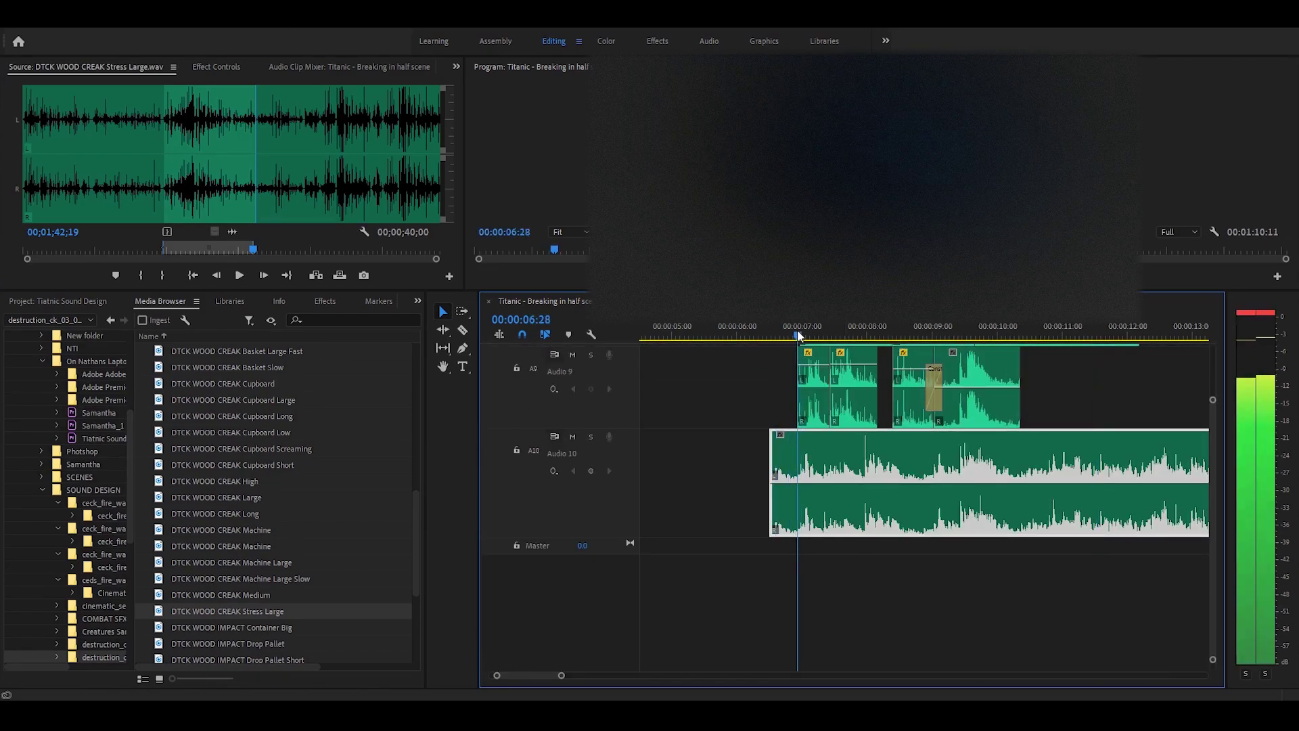
drag(812, 473, 795, 474)
click(207, 67)
click(309, 149)
drag(797, 335, 760, 336)
click(336, 93)
drag(790, 484, 793, 527)
key(space)
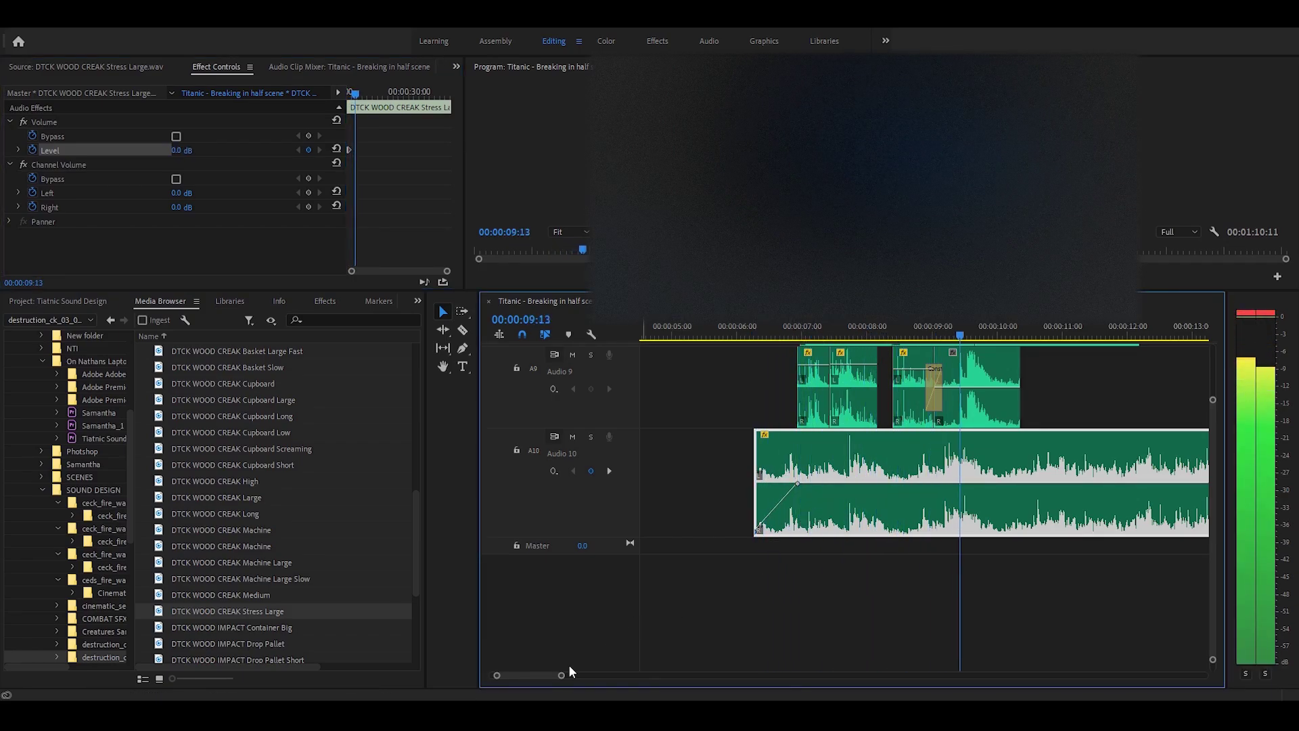
Add volume keyframes to the A10 creak at 00:00:09:22 and 00:00:10:20, raise the second to 1.9 dB, and play it
drag(562, 676, 604, 676)
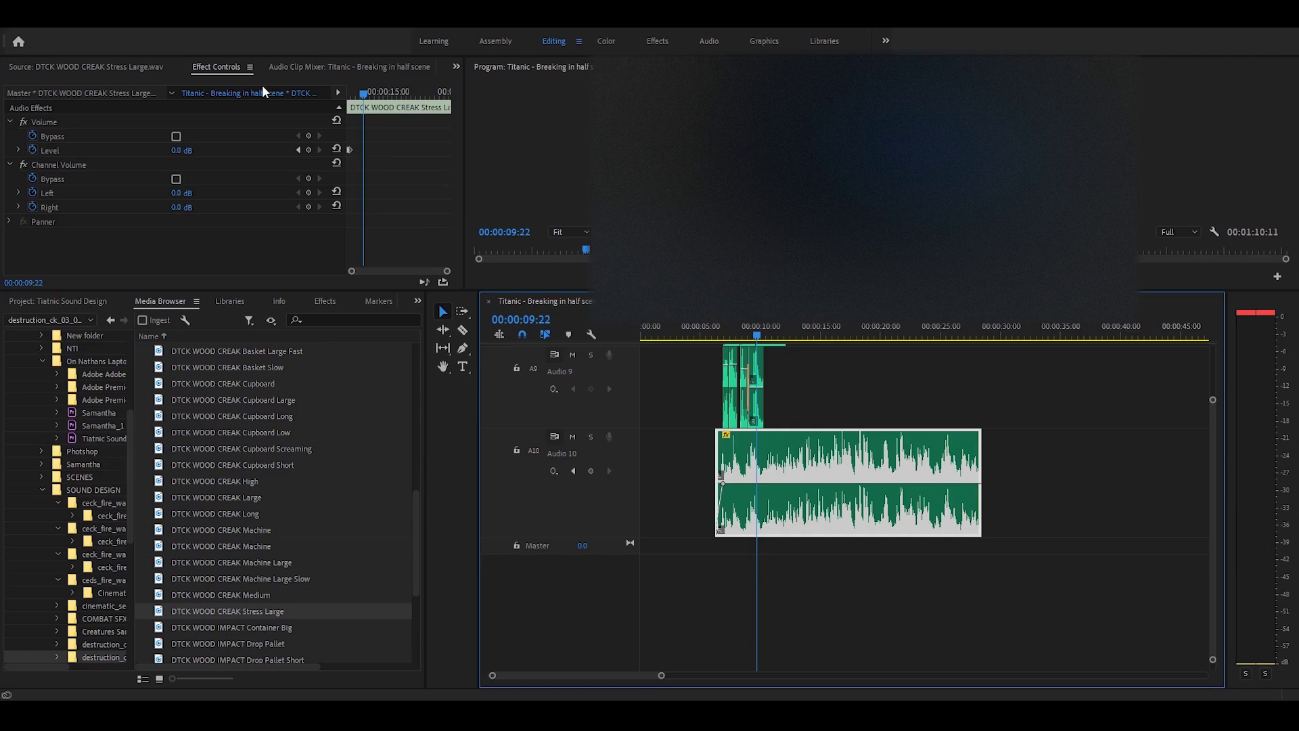
click(309, 150)
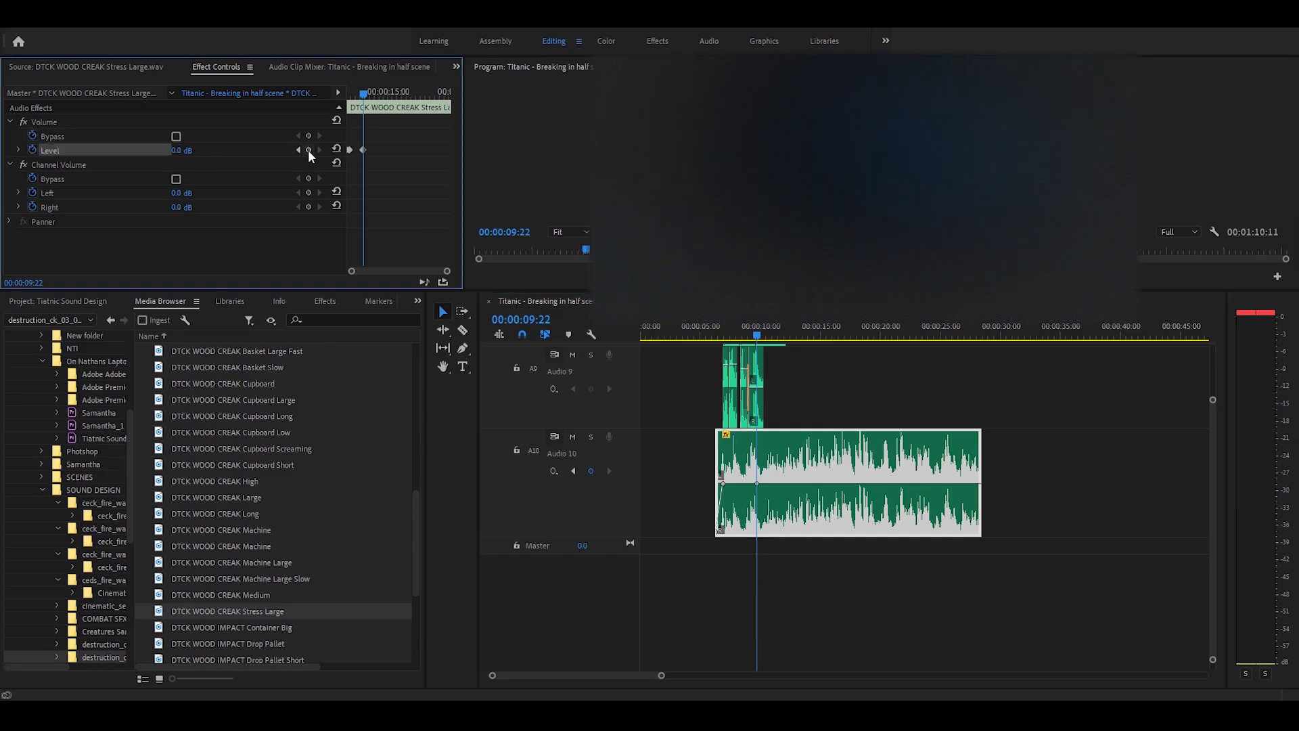
key(space)
key(space)
click(308, 150)
drag(770, 483, 771, 468)
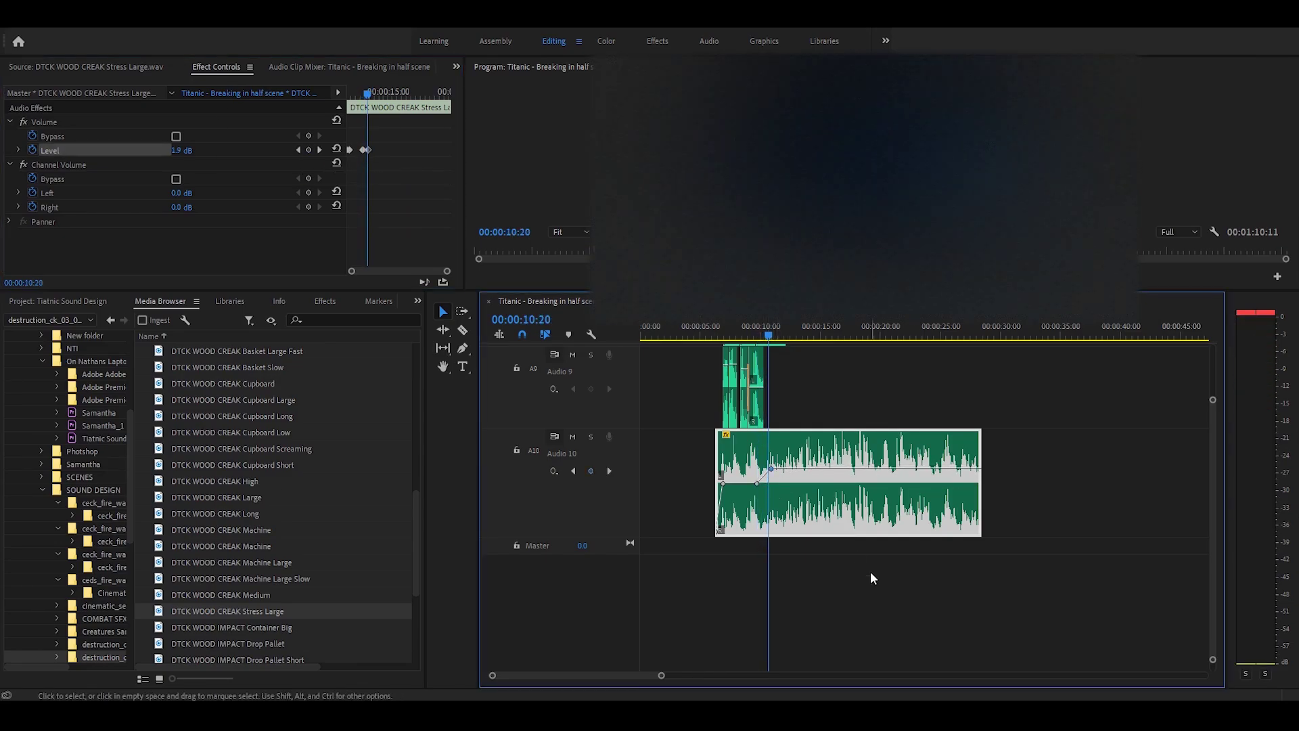
click(753, 332)
key(space)
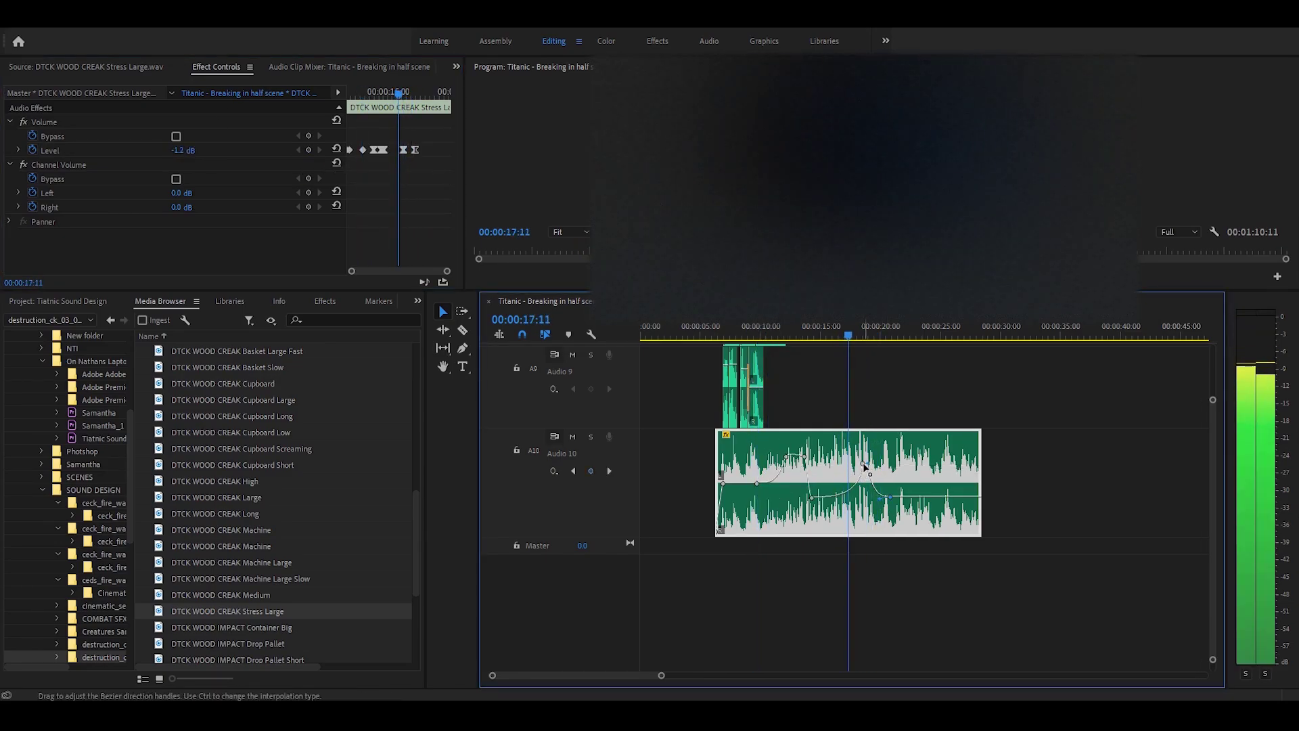
Raise the A10 creak's volume keyframe at about 00:00:18:20 and lower the one at about 00:00:20:20 while replaying
key(z)
key(v)
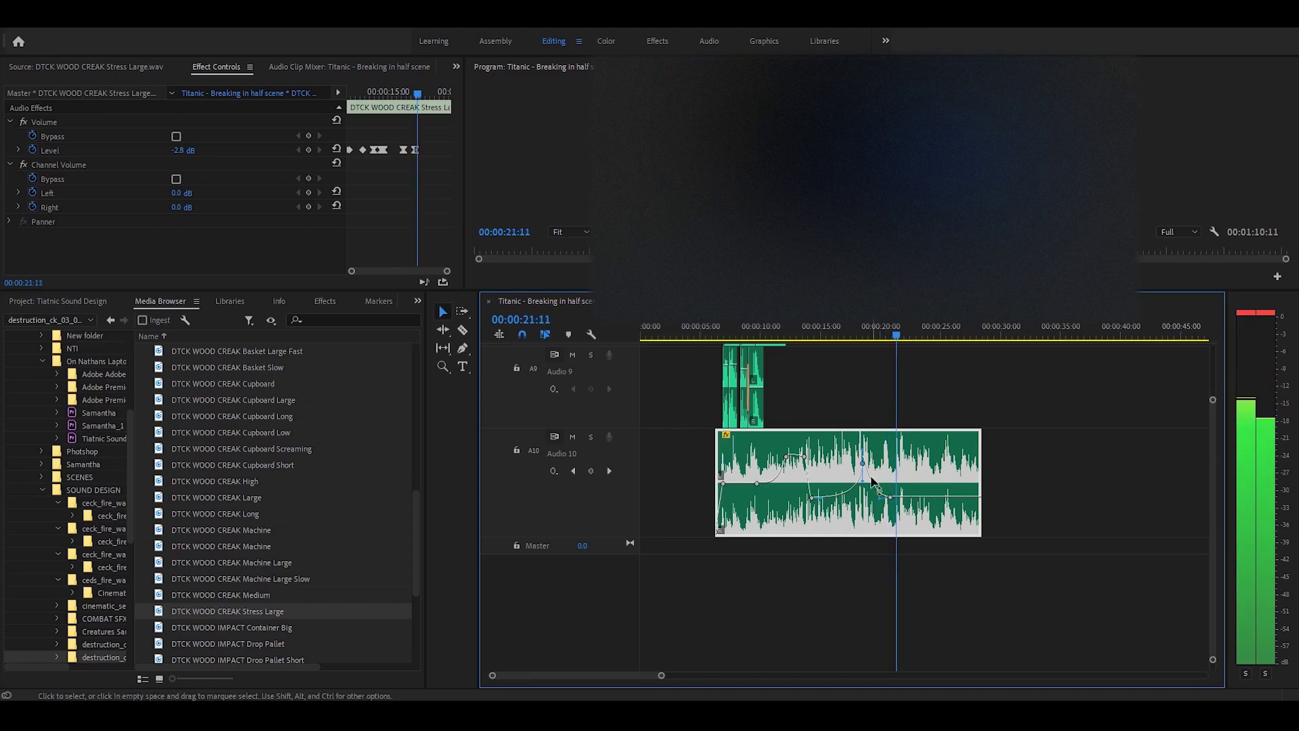
key(space)
drag(863, 464, 861, 453)
click(841, 331)
key(space)
drag(890, 497, 887, 512)
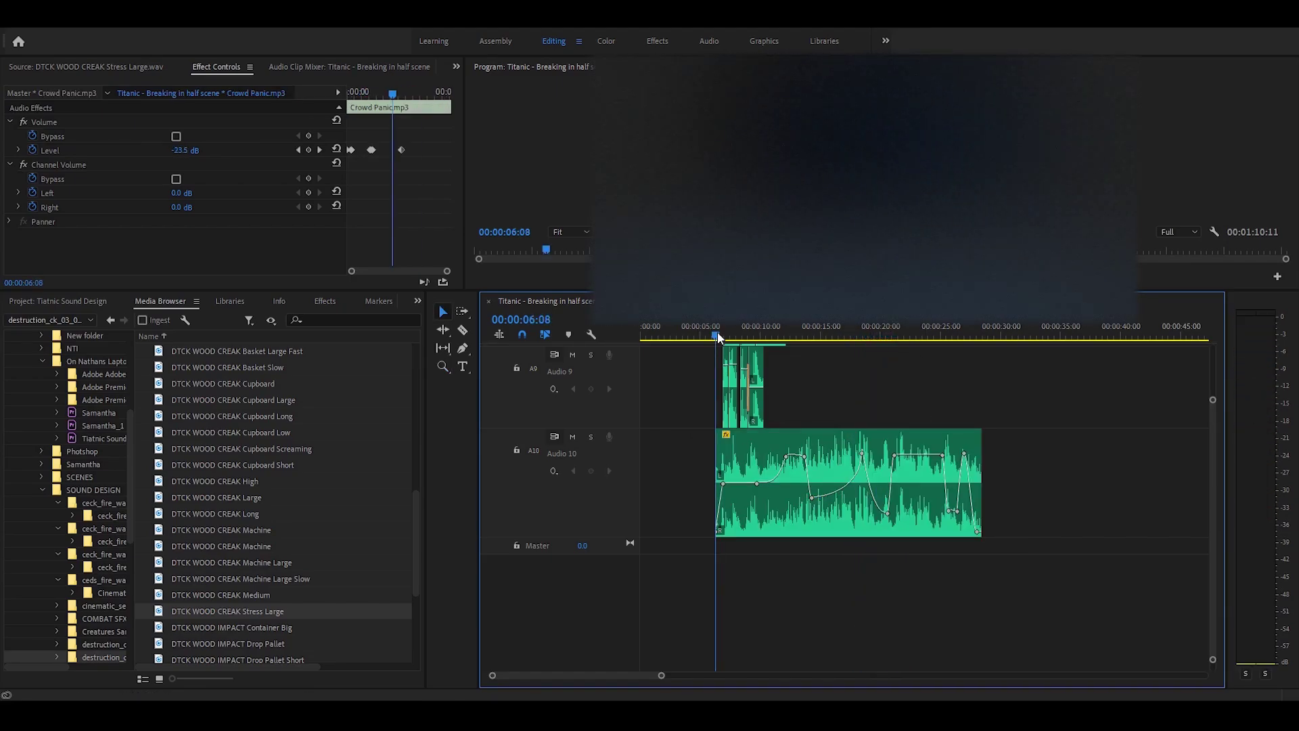
Play the mix from 00:00:06:08 to check the creak's volume curve, and cue the playhead at 00:00:11:15
key(space)
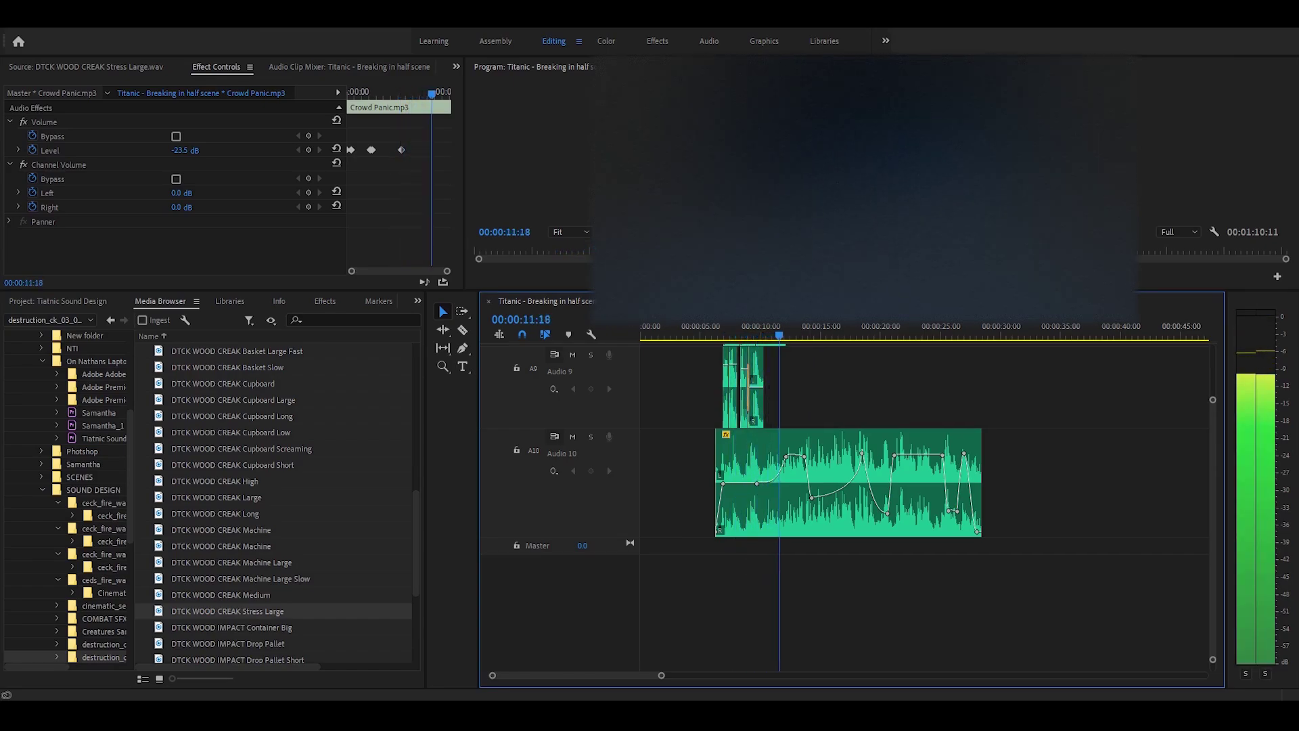
key(space)
drag(781, 338, 773, 339)
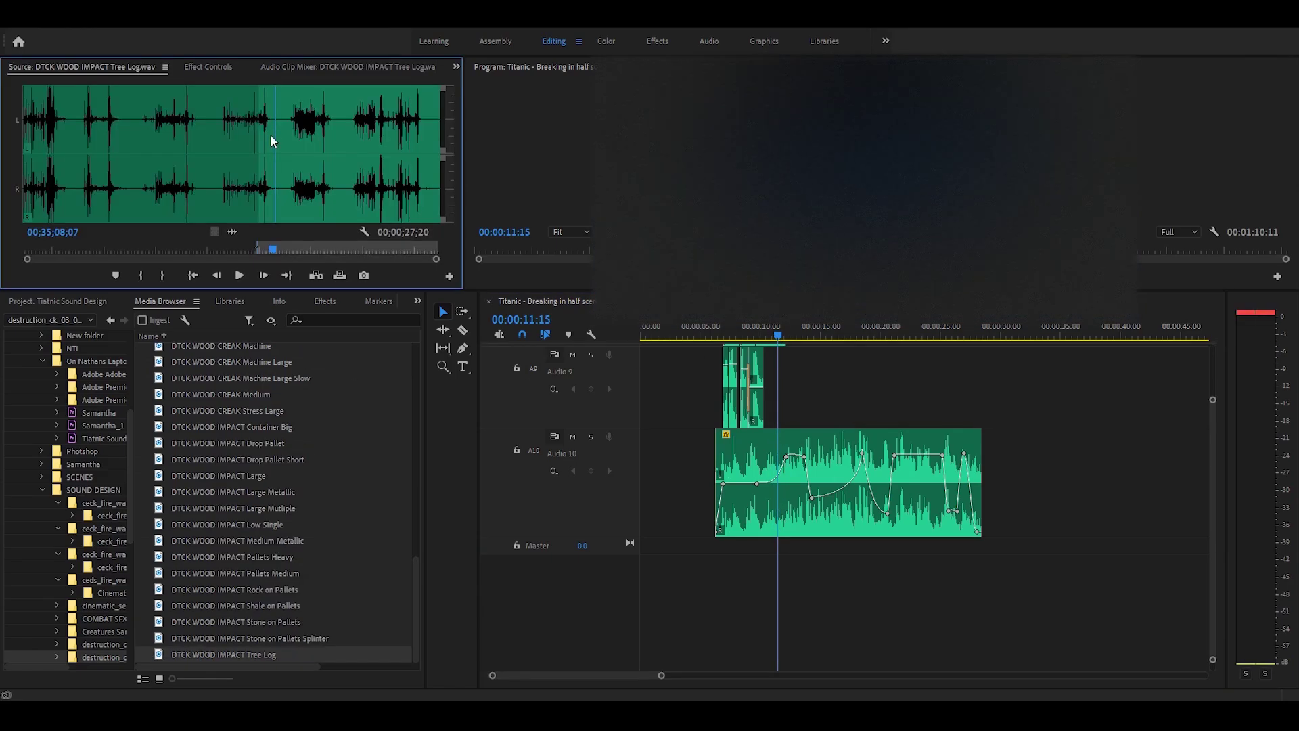
Add a 1;21 section of DTCK WOOD IMPACT Tree Log ending at 00;35;07;15 to A9 at about 00:00:10:21, and play it
drag(270, 155, 777, 386)
key(equal)
key(equal)
key(equal)
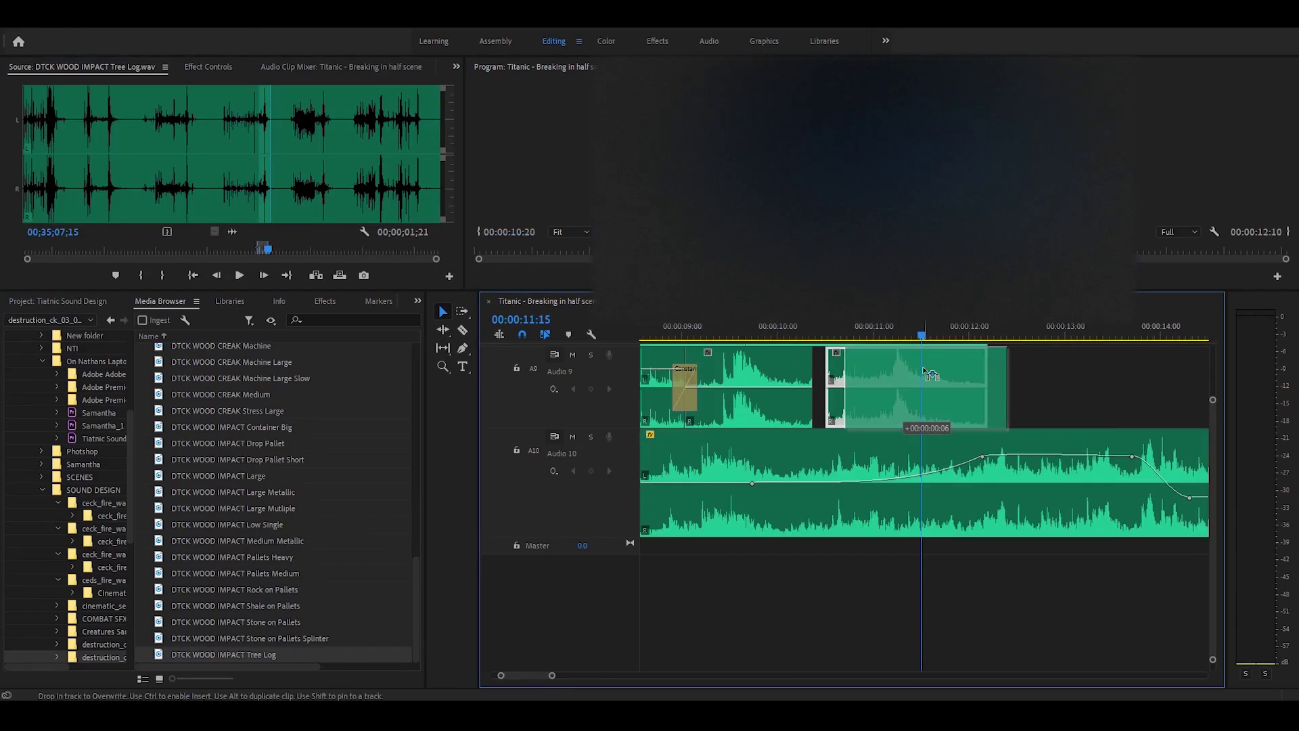
key(space)
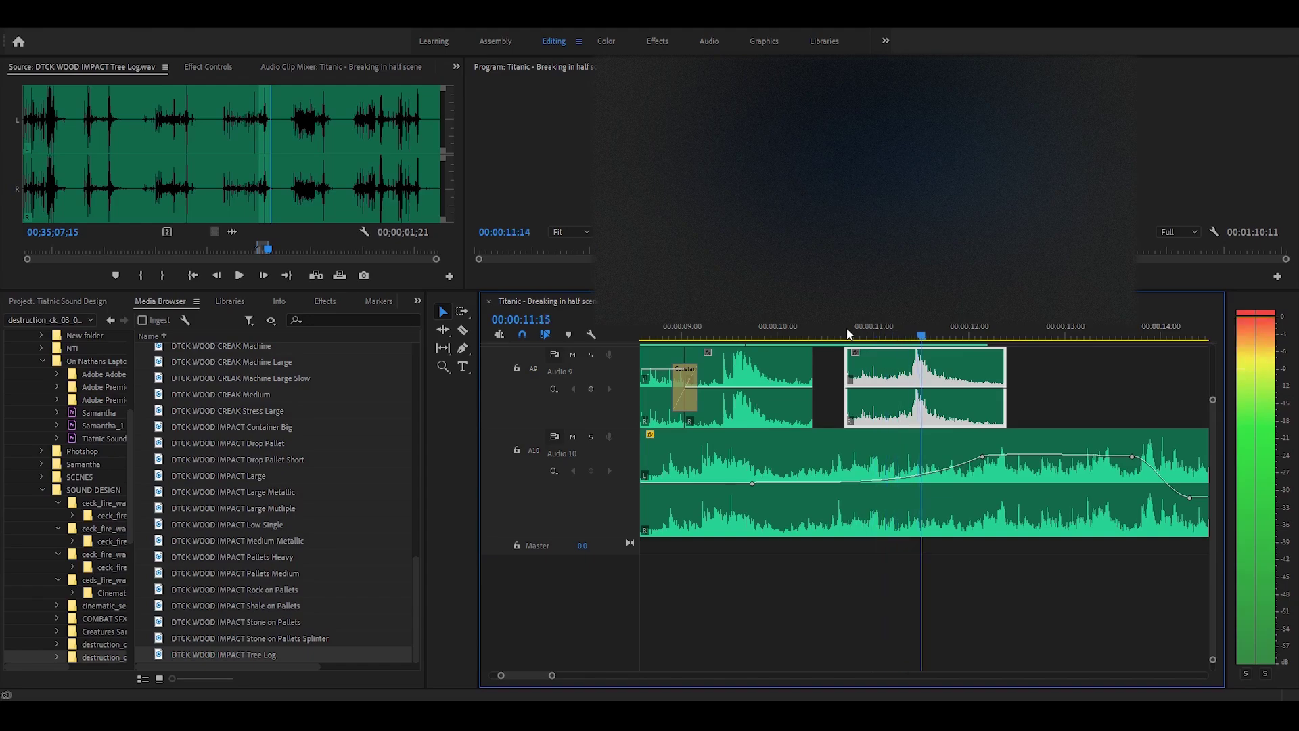
click(829, 328)
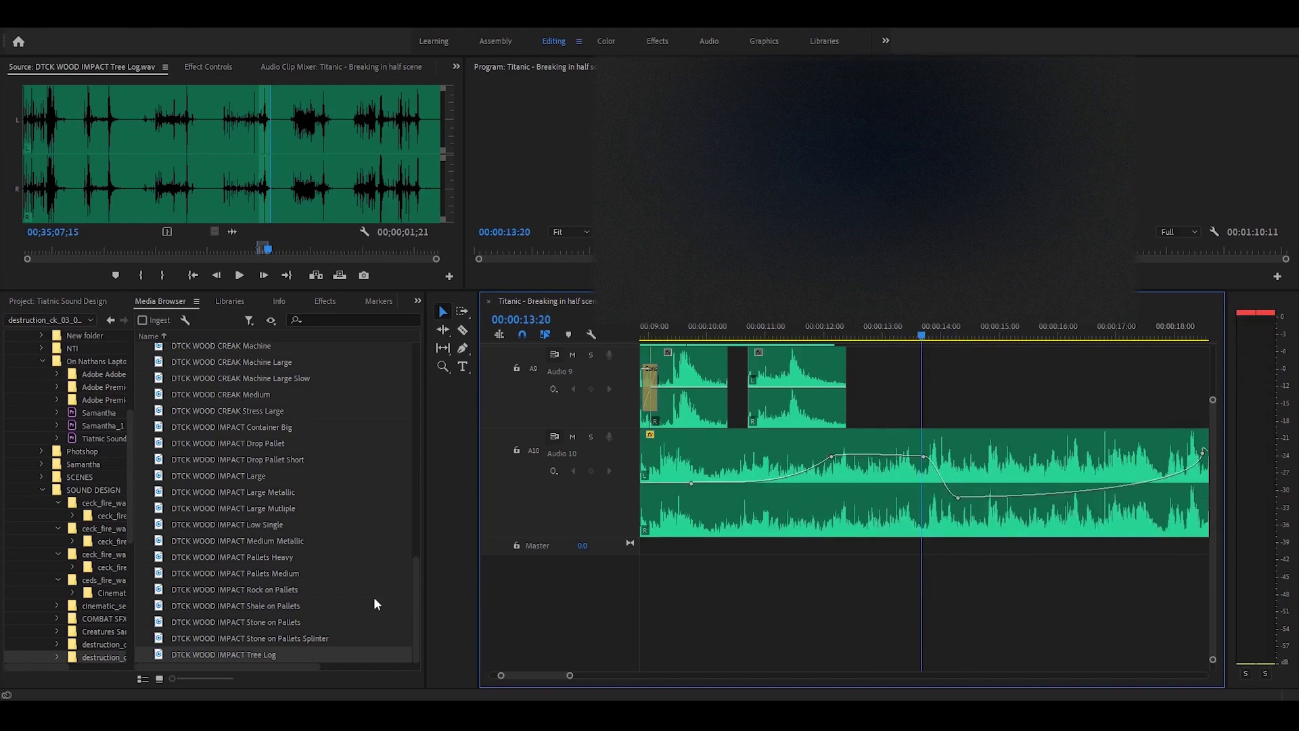
Add a 2;12 section of DTCK WOOD BREAK Board XLarge starting near 00;00;17;13 to A9 after the tree-log impact
drag(413, 639, 409, 341)
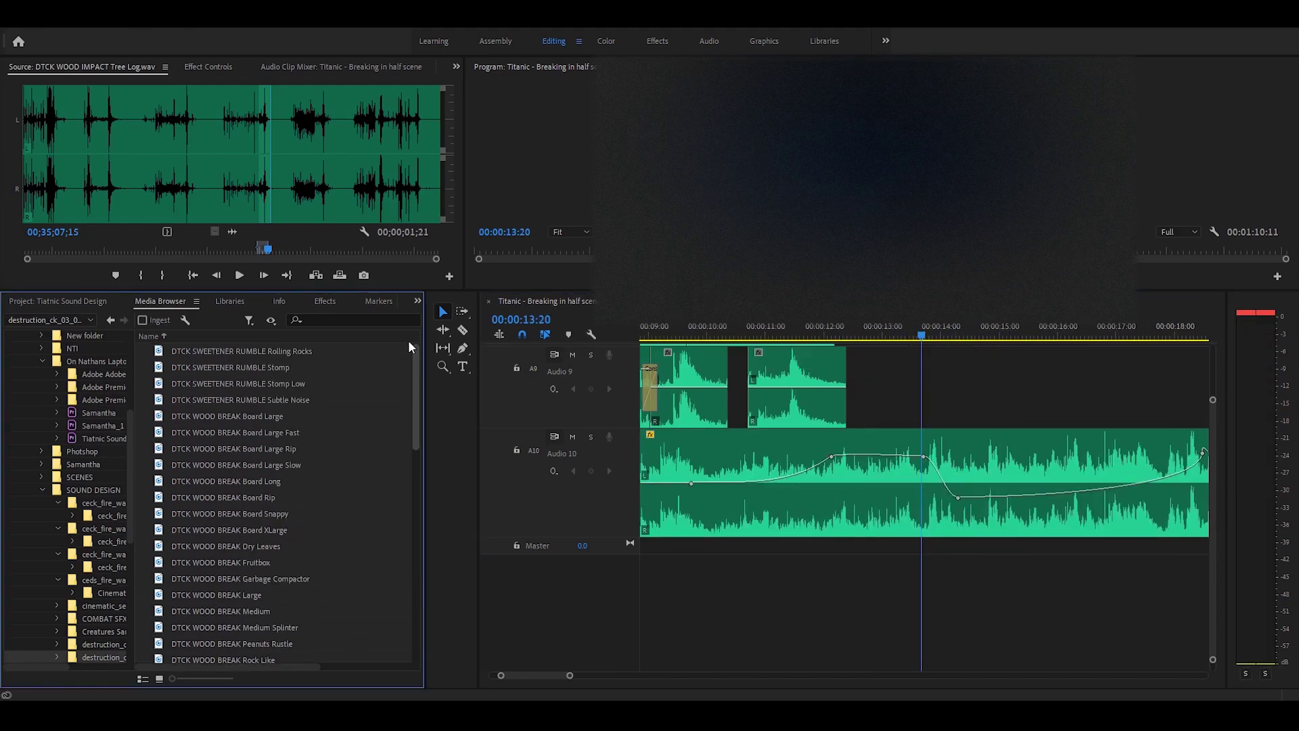
double_click(287, 529)
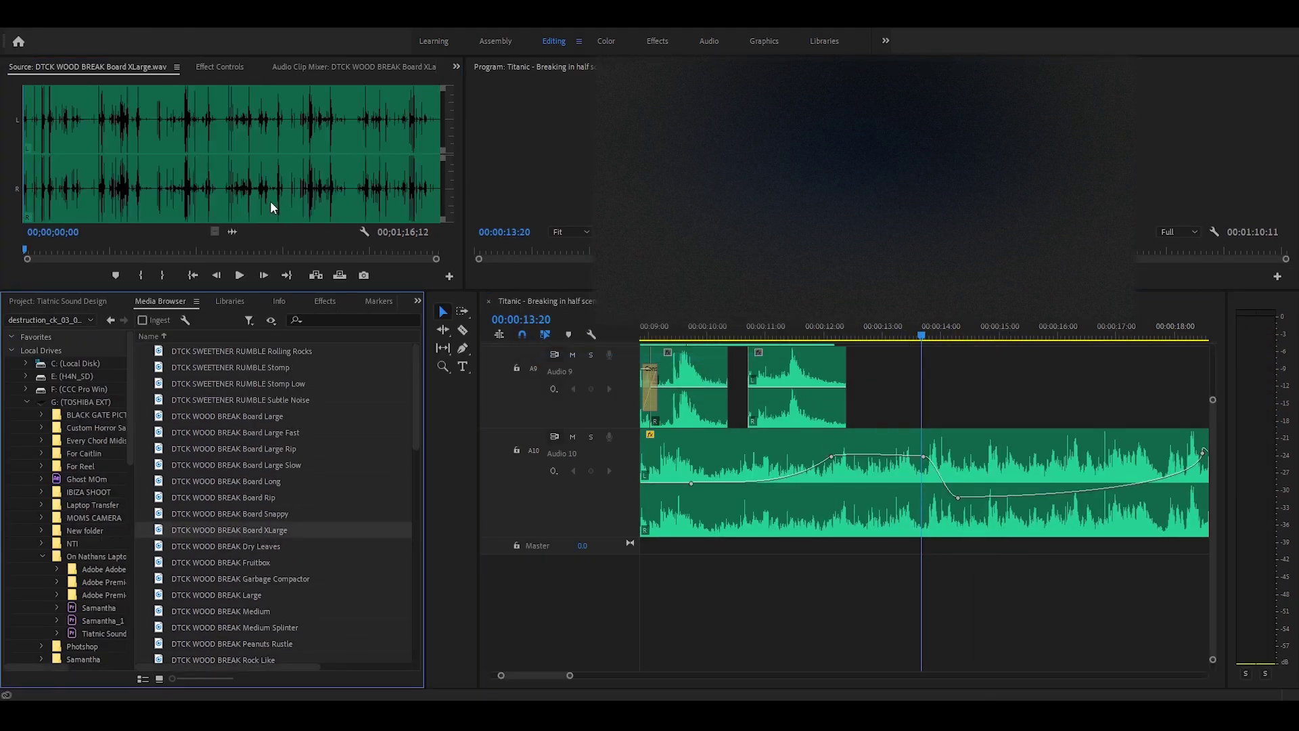
drag(107, 135, 117, 135)
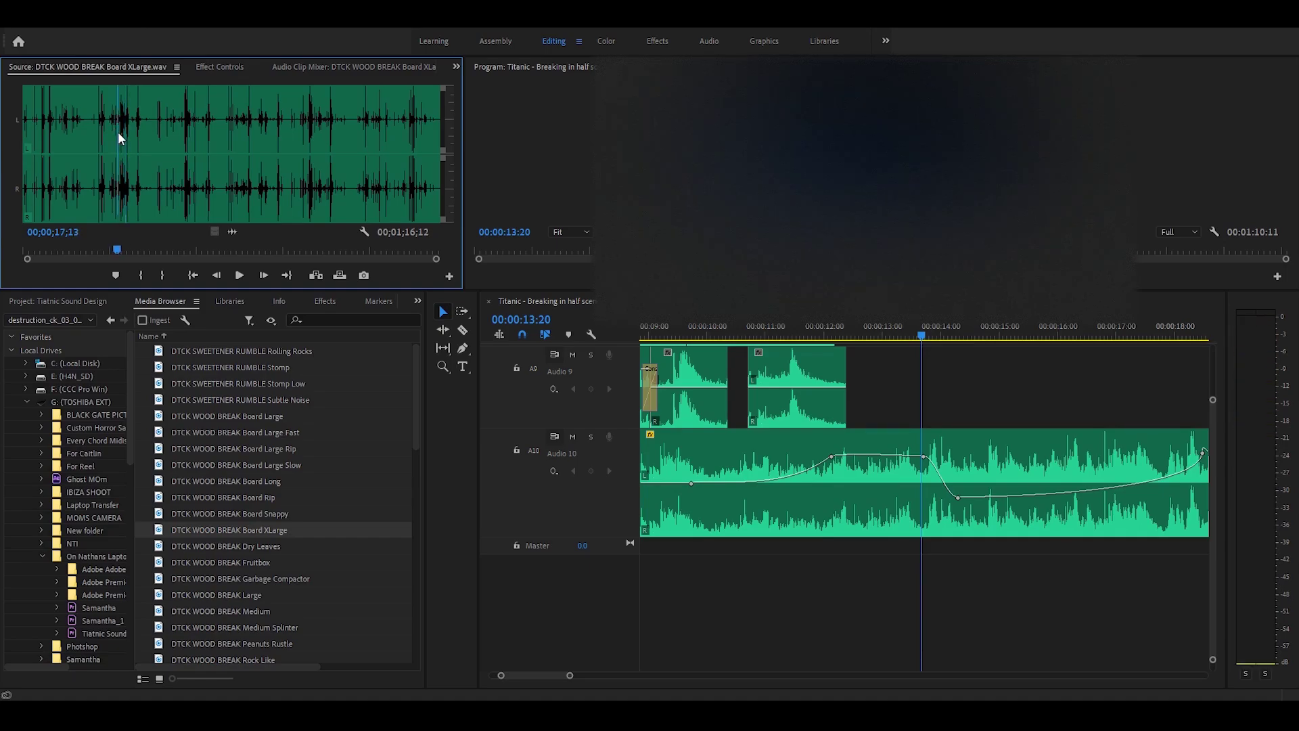
key(i)
click(131, 139)
key(o)
drag(232, 231, 903, 369)
Play the A9 wood break, trim and reposition it directly after the tree-log impact, and join them with a Constant Power transition
click(889, 332)
drag(918, 387, 902, 327)
click(866, 331)
key(space)
click(853, 331)
key(space)
drag(848, 366, 876, 365)
drag(932, 370, 863, 368)
right_click(836, 367)
click(904, 454)
Play the A9 wood break, raise its second volume keyframe to 4.0 dB, and smooth that keyframe's curve
click(788, 332)
key(space)
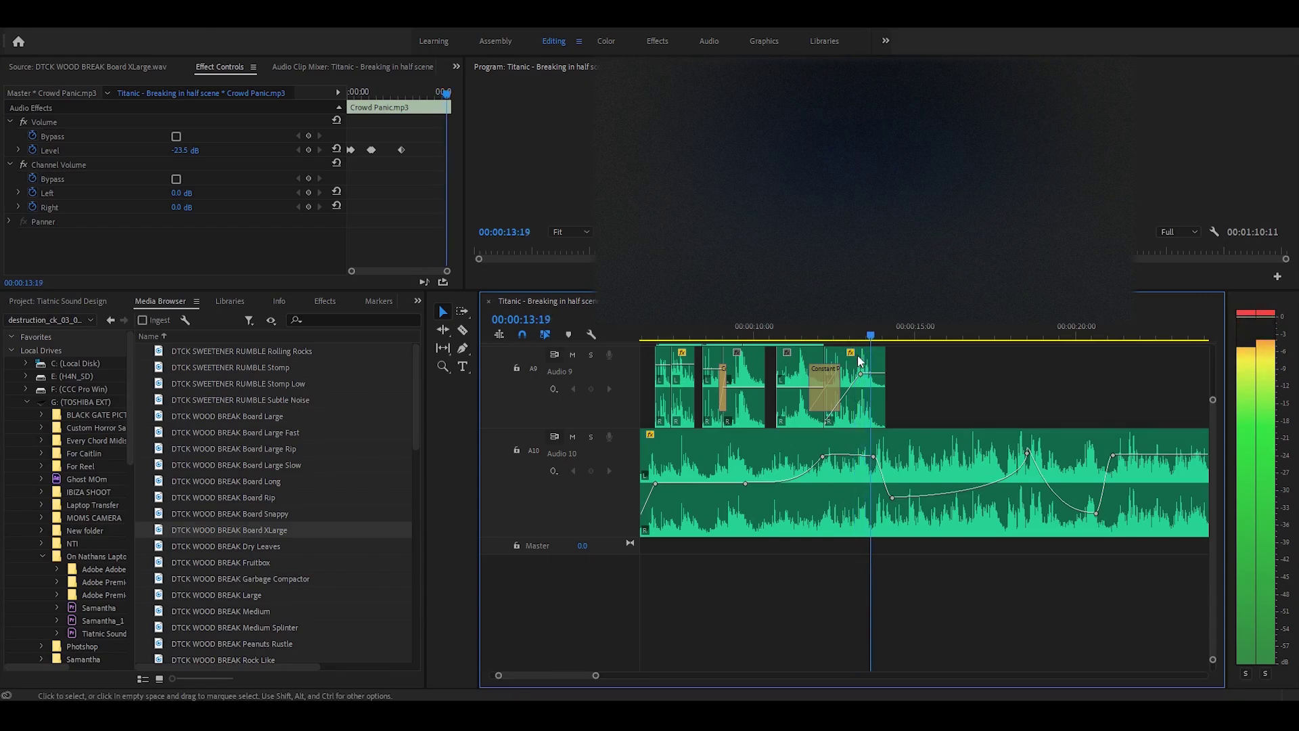
key(space)
drag(861, 375, 873, 368)
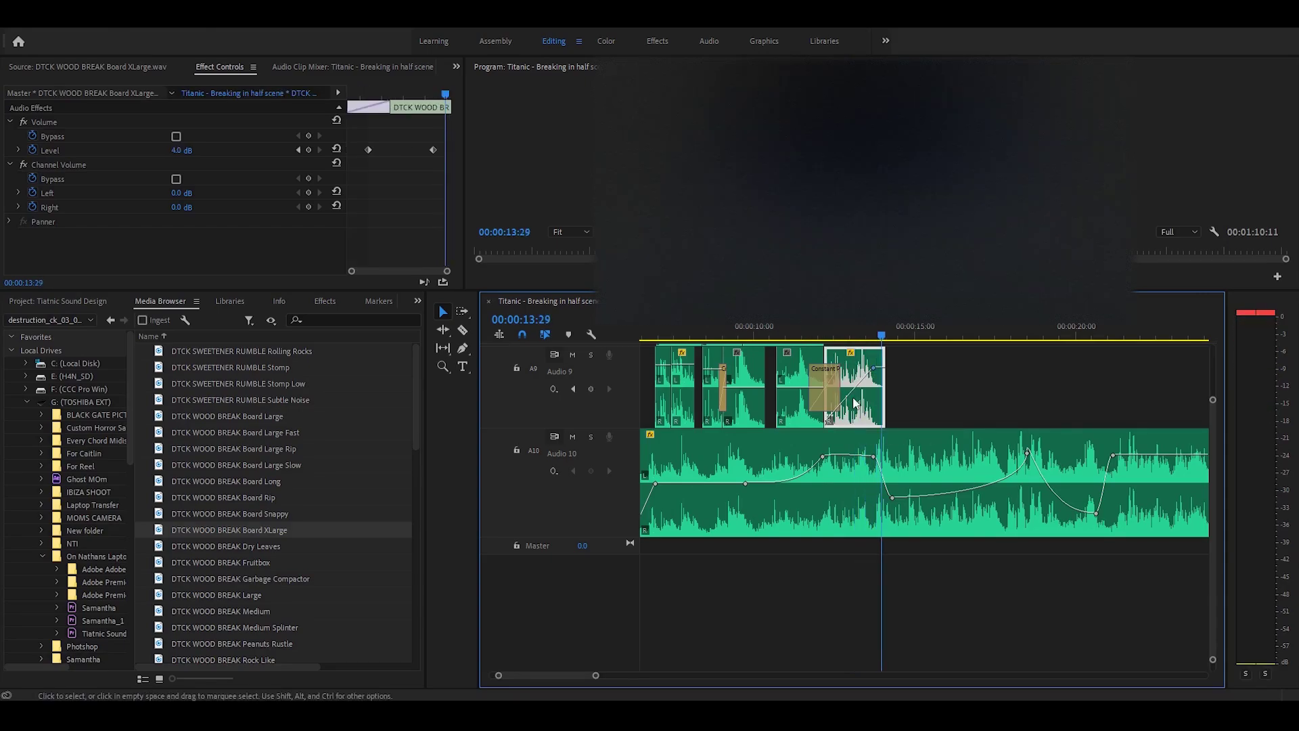
right_click(871, 368)
click(912, 454)
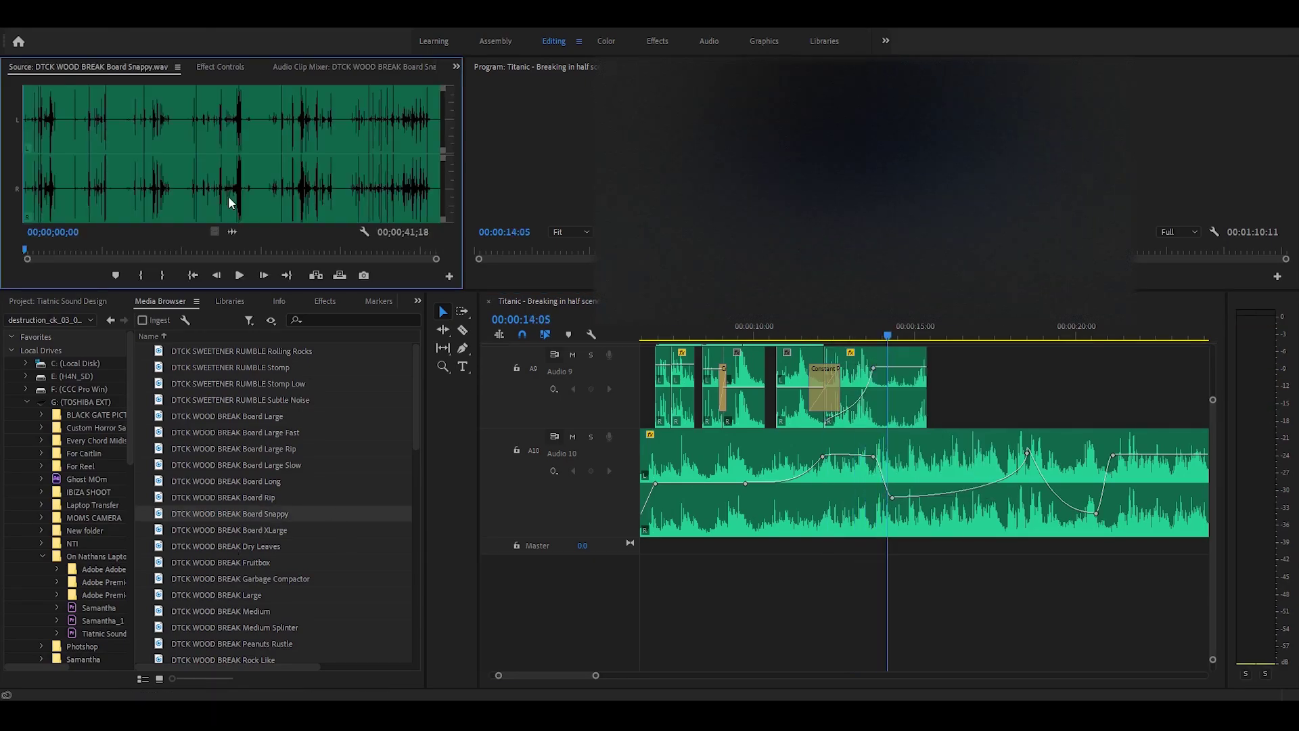
Add a 2;04 section of DTCK WOOD BREAK Board Snappy ending at 00;00;22;22 to A8 at 00:00:12:12, and play it
click(234, 172)
click(251, 183)
key(o)
drag(232, 231, 938, 382)
drag(1213, 464, 1213, 452)
drag(965, 524, 854, 439)
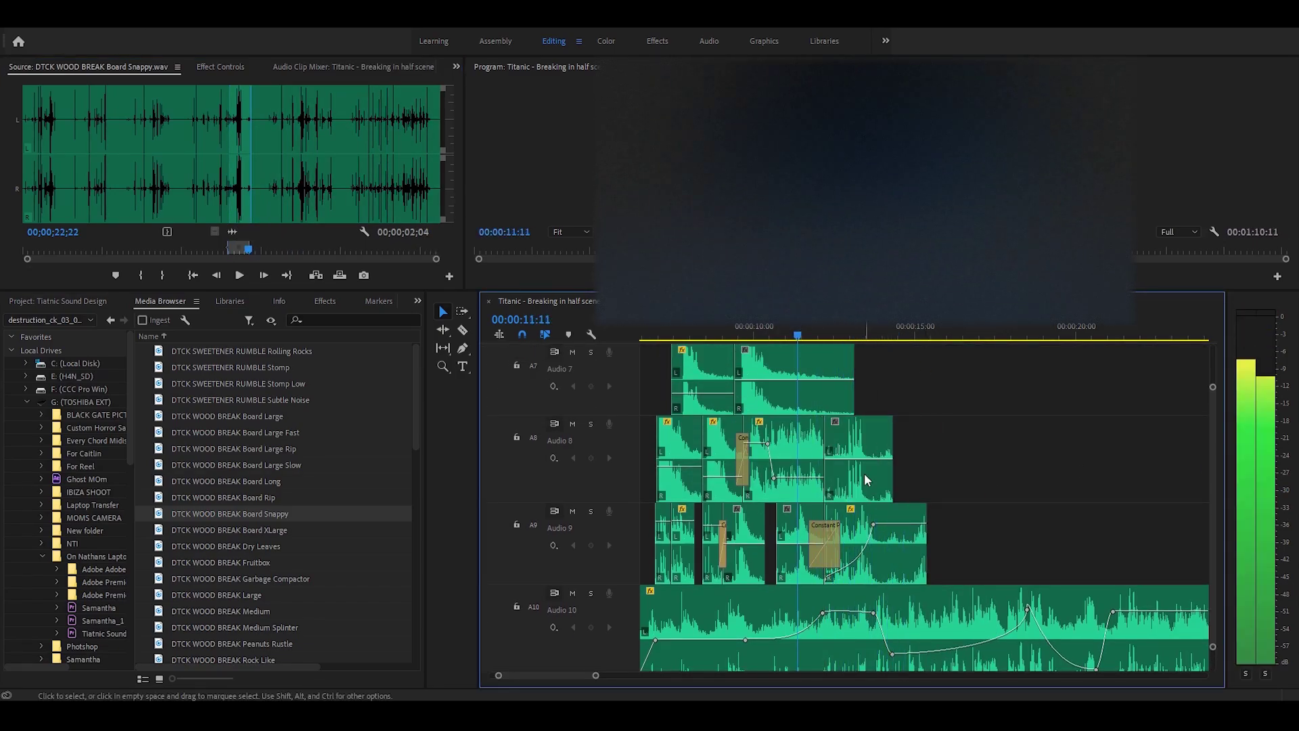
drag(837, 441, 863, 457)
click(830, 332)
key(space)
key(space)
Add a 4;01 section of DTCK WOOD BREAK Large ending at 00;00;44;16 to A7 at 00:00:12:12, and play it
double_click(227, 416)
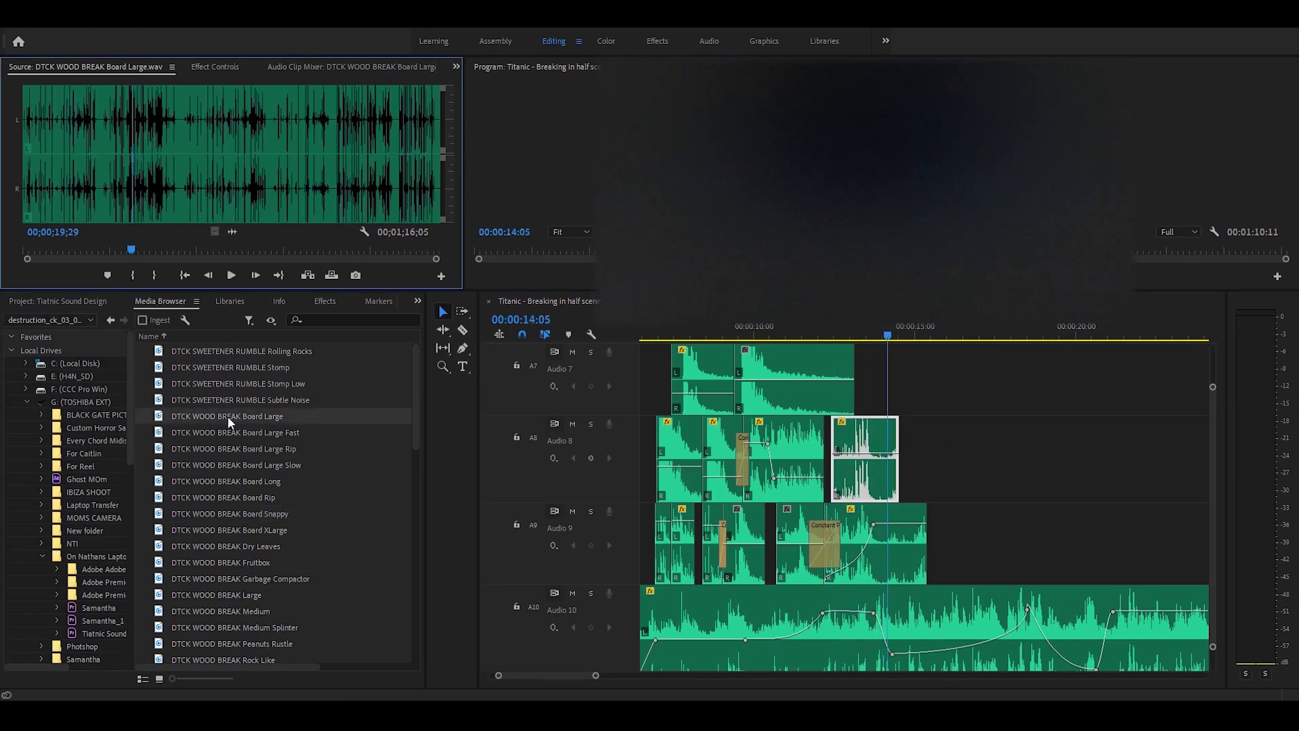
drag(232, 231, 850, 356)
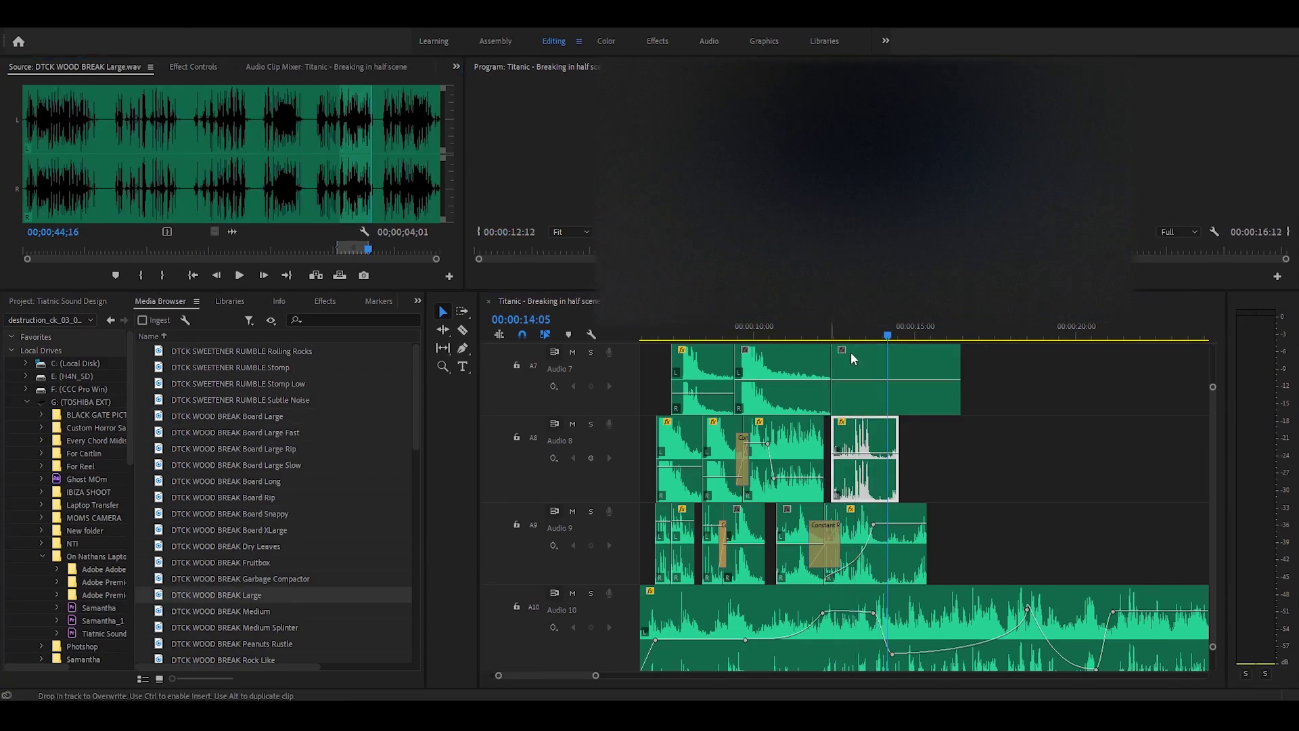
click(830, 328)
key(space)
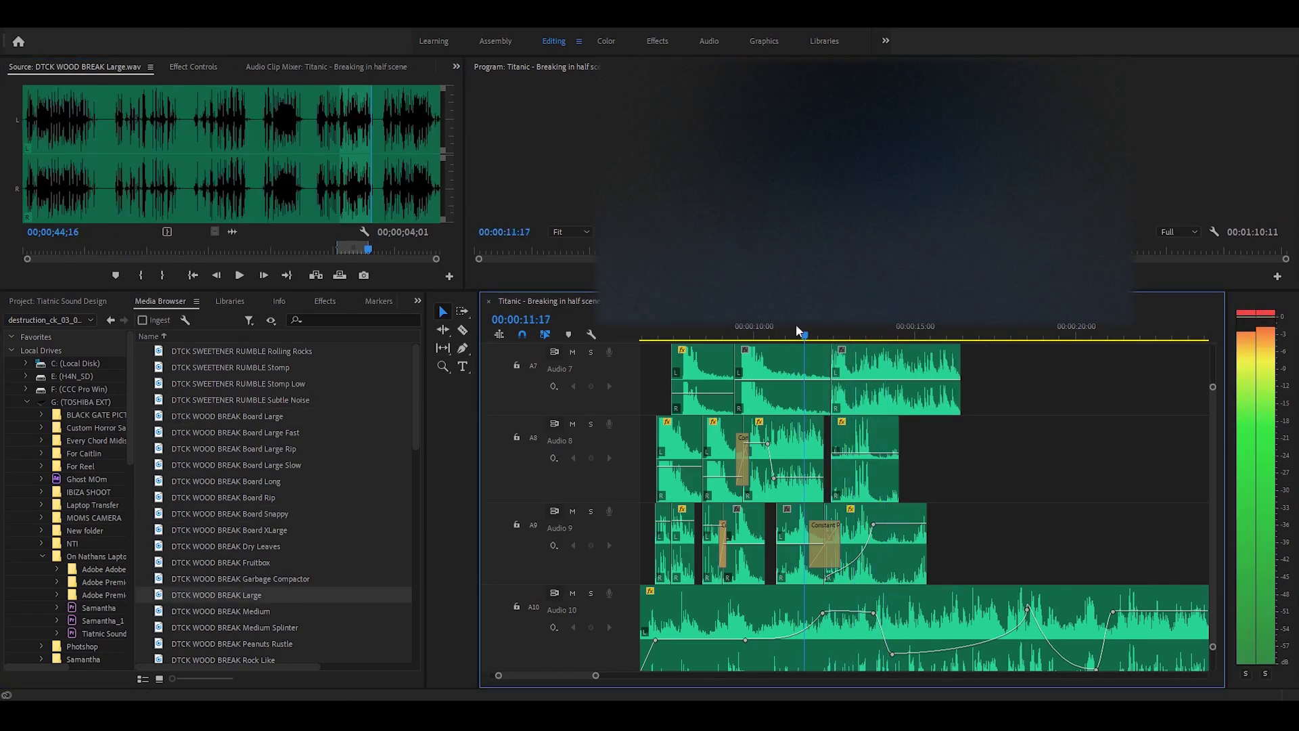
click(813, 326)
key(space)
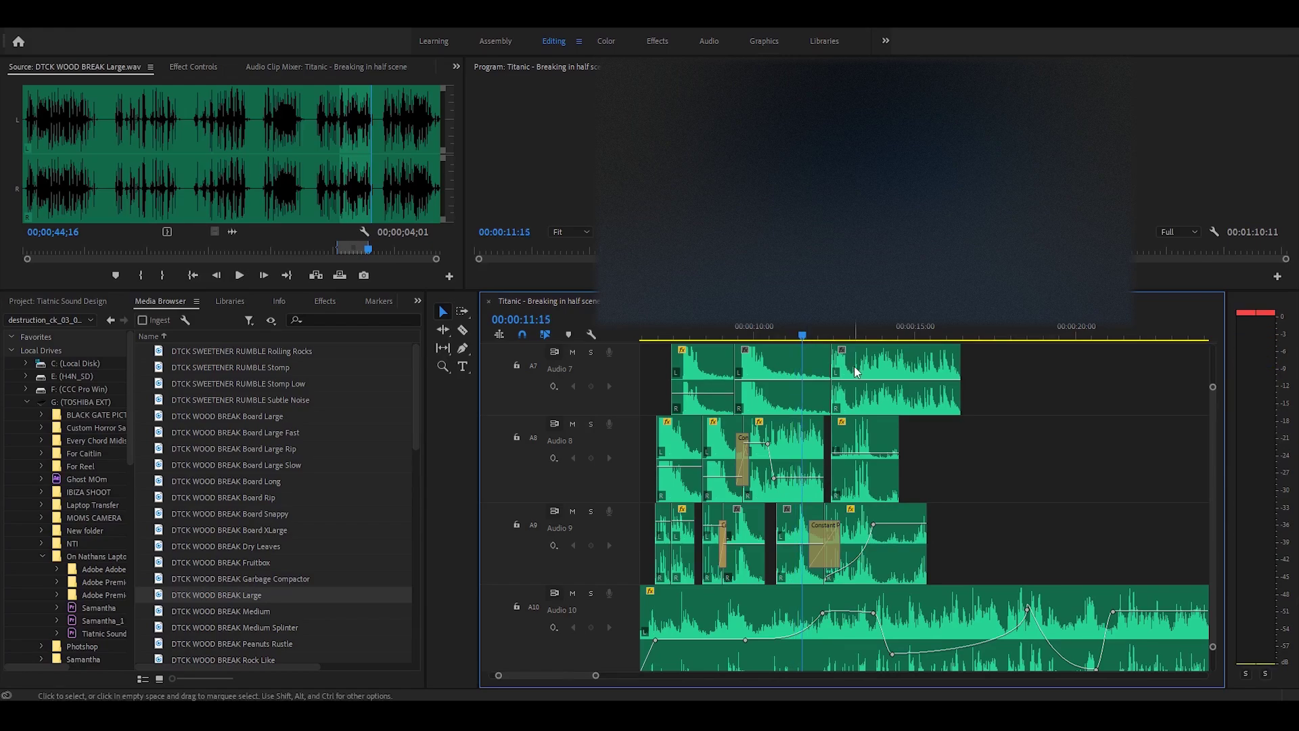
Move the A7 wood break to start at about 00:00:11:11, add a Constant Power transition at its start, and play it
drag(856, 370, 822, 371)
right_click(798, 369)
click(867, 458)
click(773, 333)
click(775, 329)
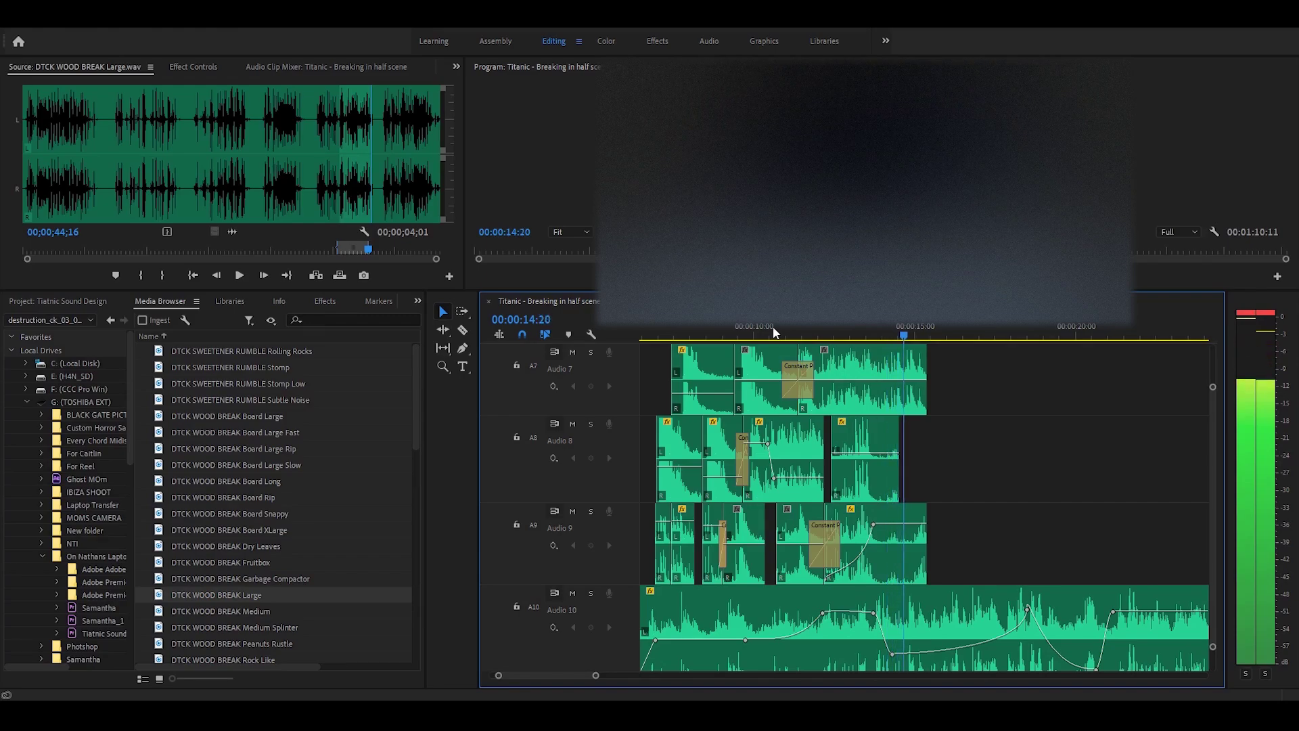
key(space)
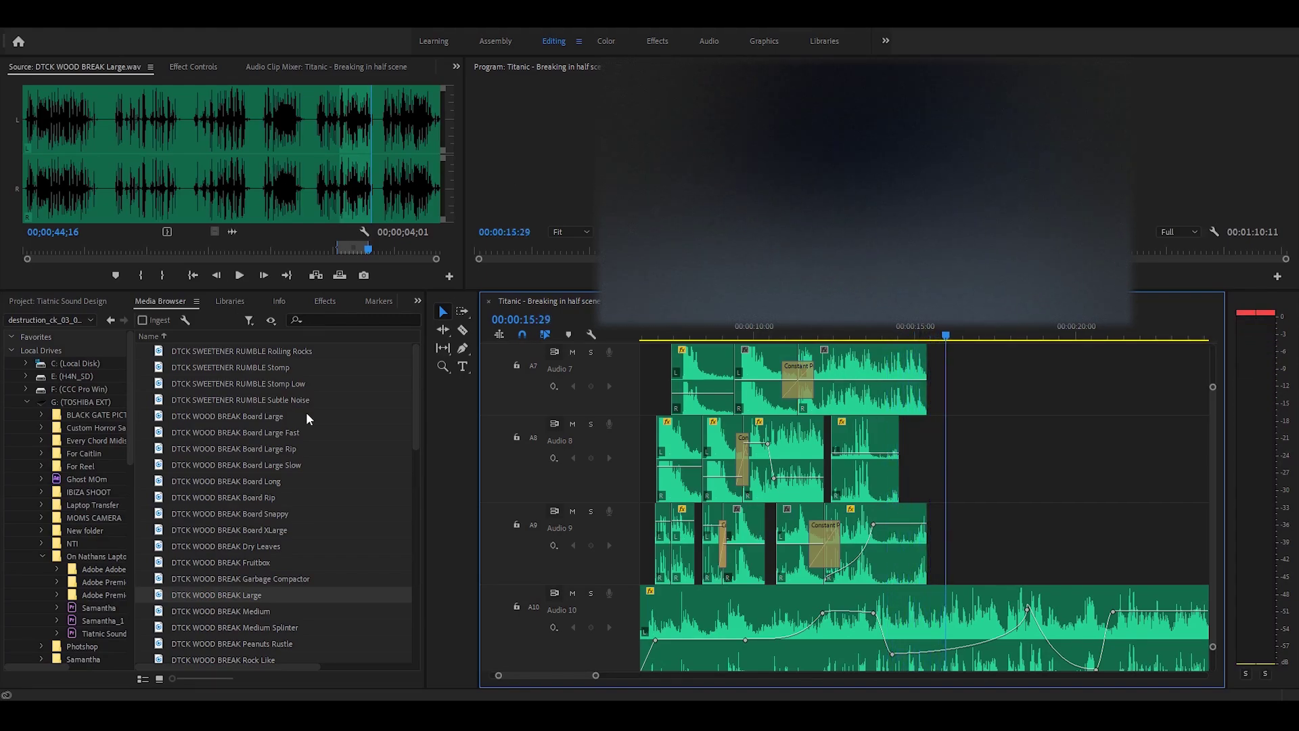
Add a 3;07 section of DTCK WOOD BREAK Board XLarge ending at 00;00;32;16 to A8 at about 00:00:15:21, and play it
scroll(306, 412, down, 12)
mouse_move(945, 328)
mouse_down()
mouse_move(923, 331)
mouse_move(956, 336)
mouse_up()
scroll(247, 476, up, 10)
double_click(230, 530)
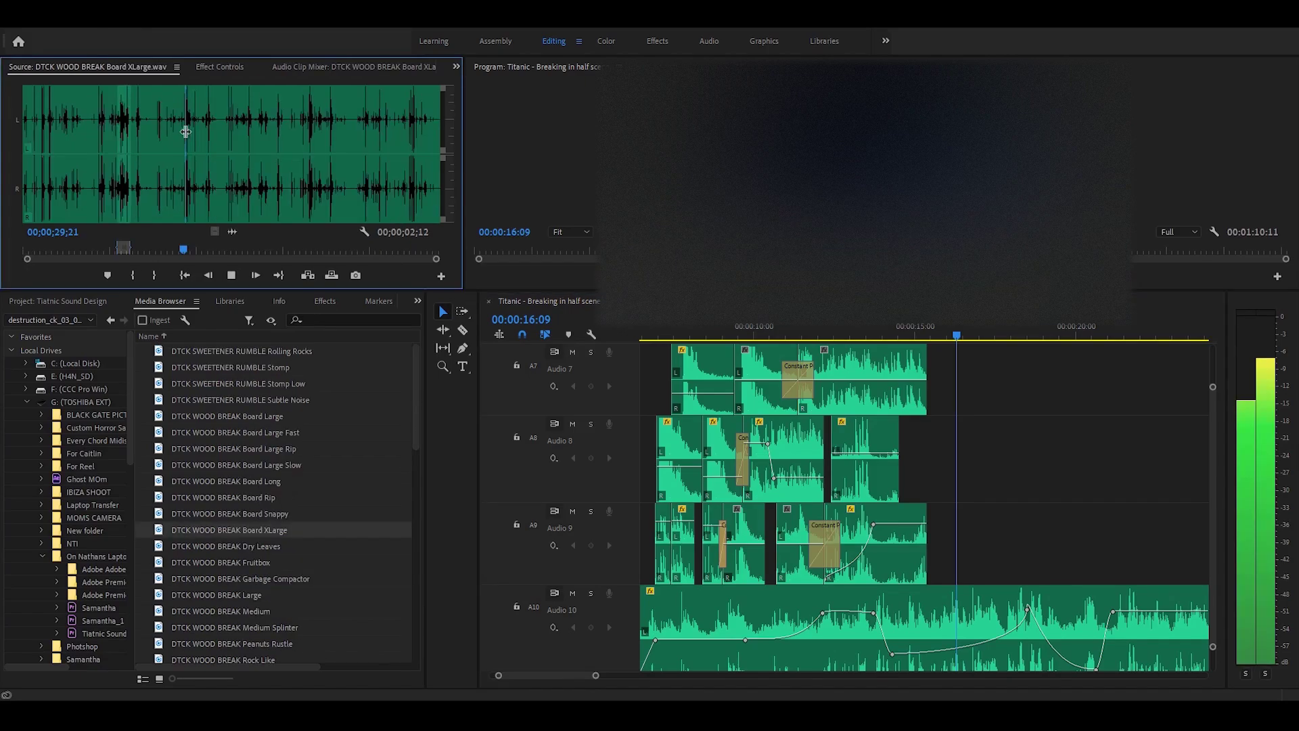
click(185, 130)
drag(201, 136, 970, 452)
key(space)
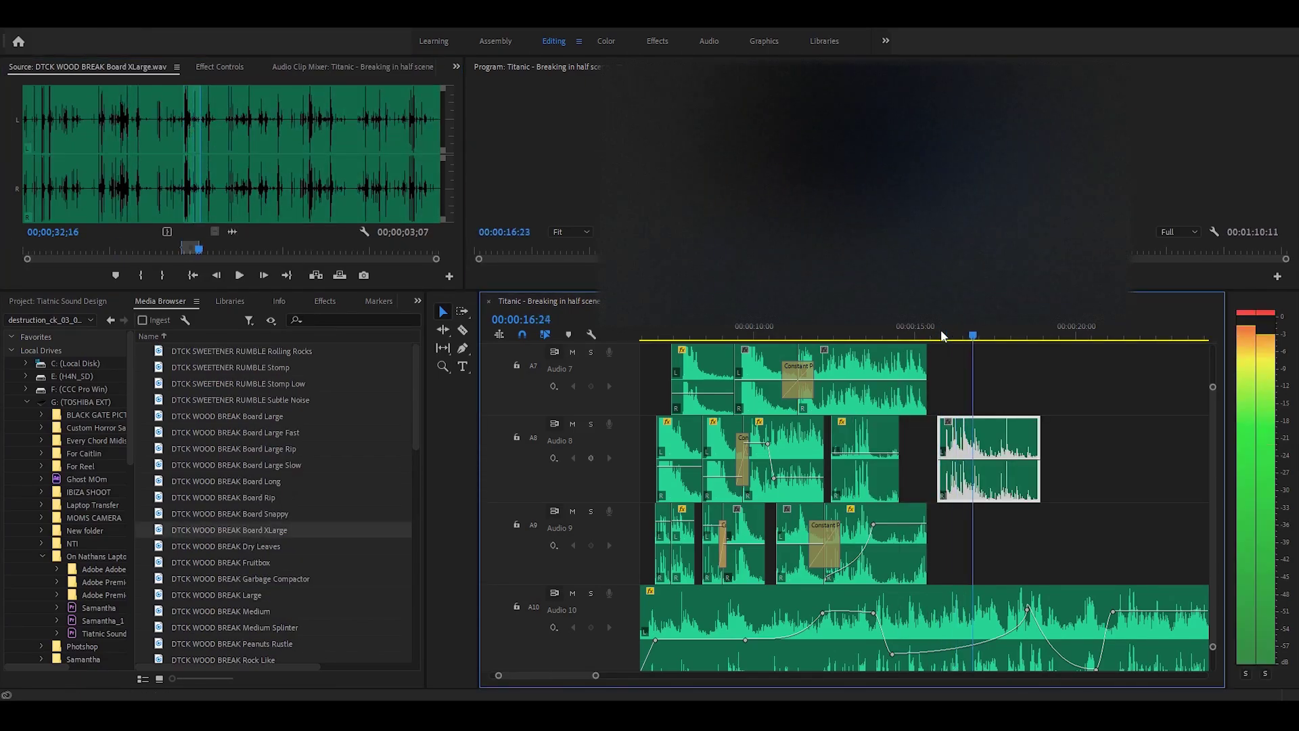
key(space)
Move the last A8 wood break to start at about 00:00:15:11, and replay it to check the sync
drag(947, 336, 952, 337)
drag(499, 675, 535, 676)
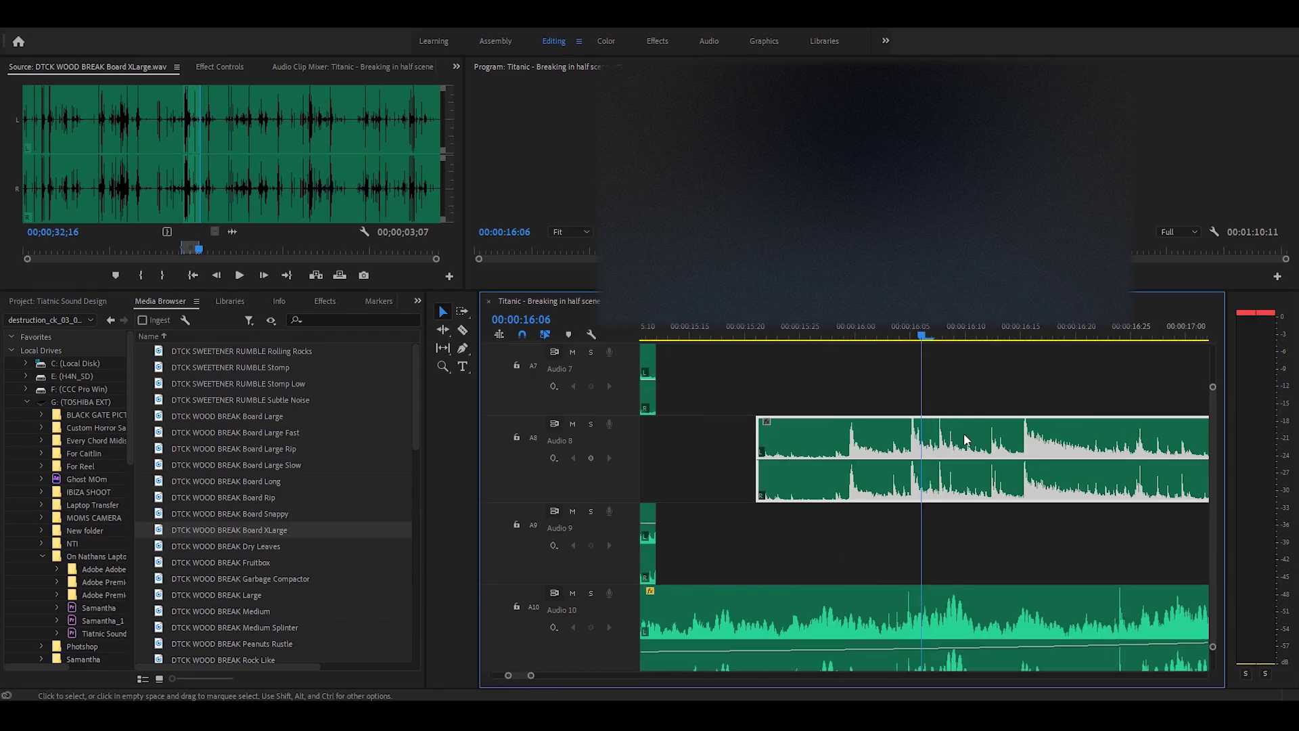
drag(1057, 443, 946, 449)
key(space)
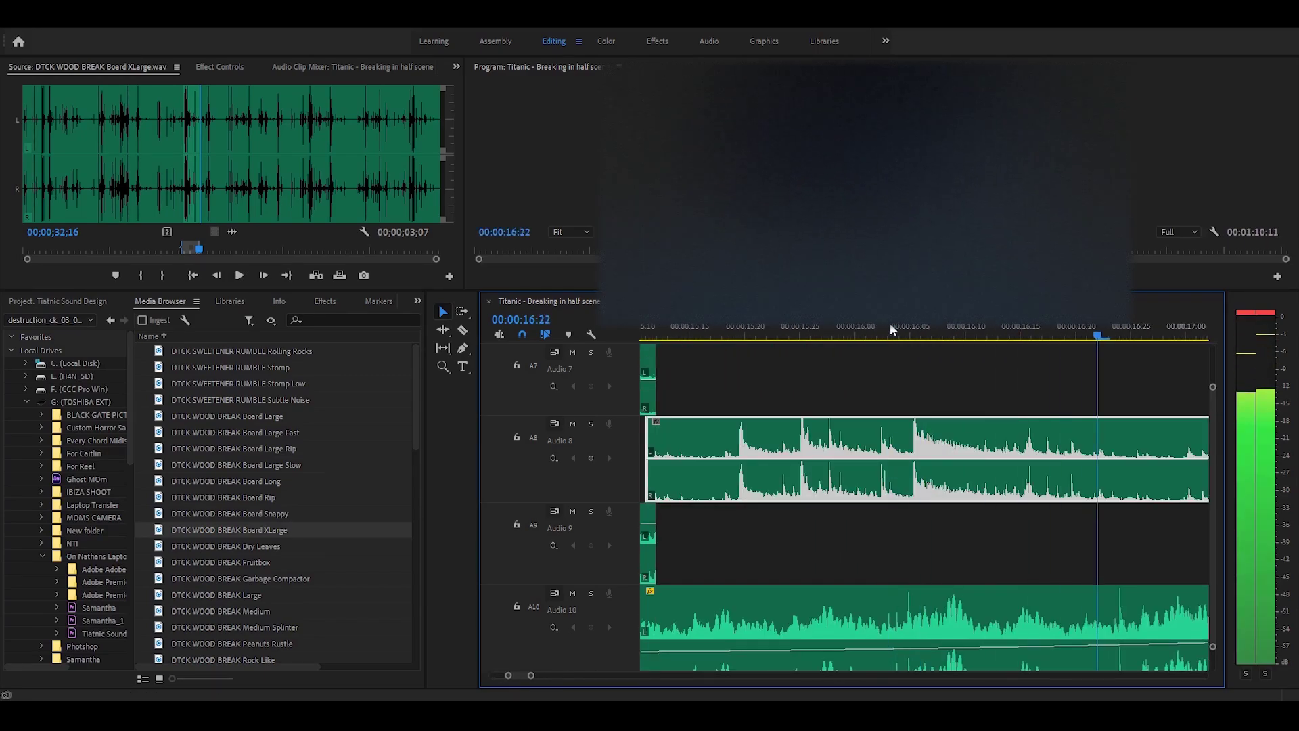
key(space)
key(space)
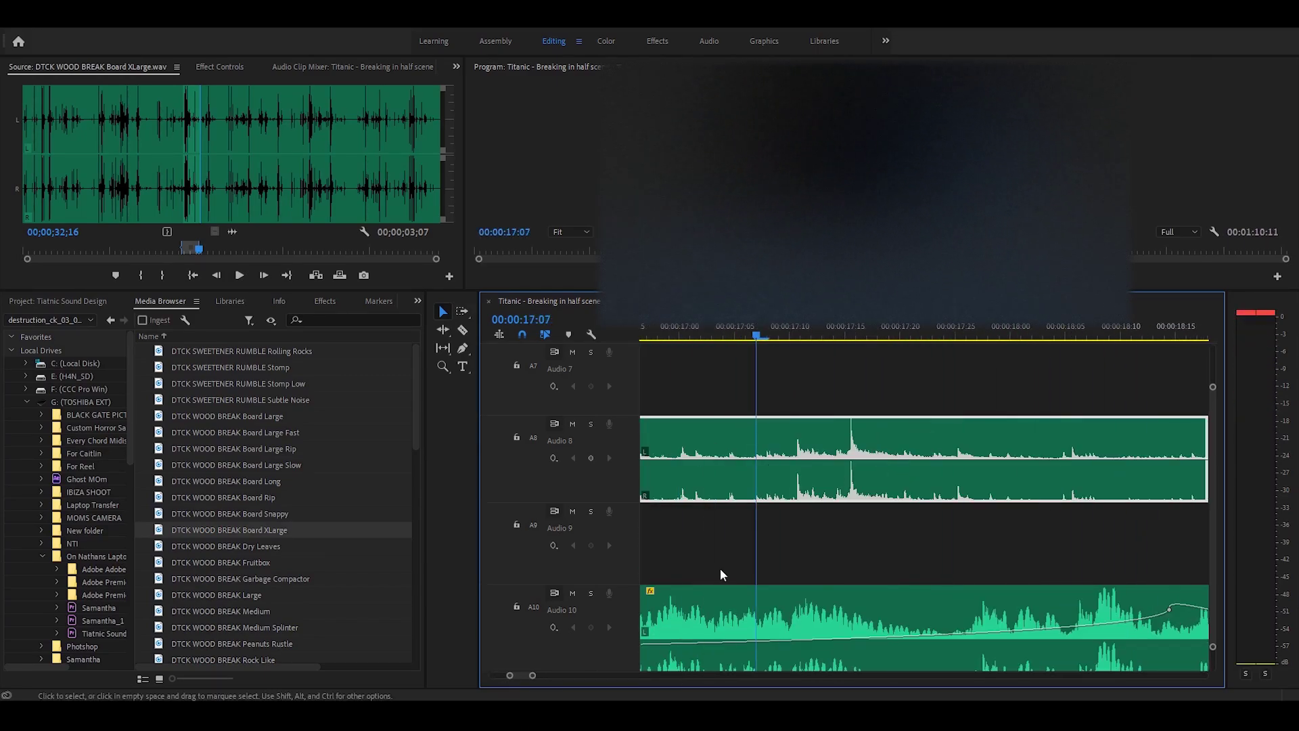
key(space)
drag(532, 675, 570, 675)
click(733, 326)
key(space)
key(space)
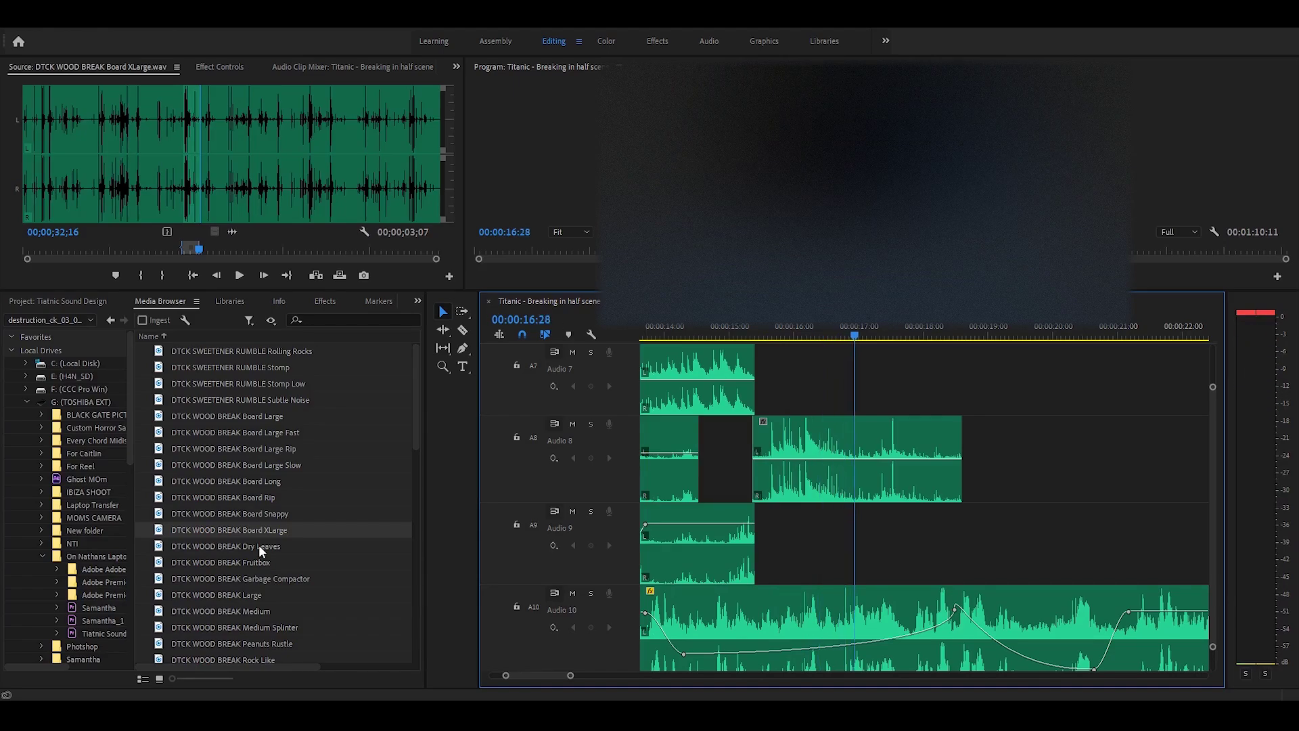
Add a 1;07 section of DTCK WOOD BREAK Large ending at 00;00;24;27 to A9 at about 00:00:15:21
double_click(263, 592)
drag(233, 232, 803, 542)
click(802, 331)
key(=)
key(=)
key(=)
click(947, 533)
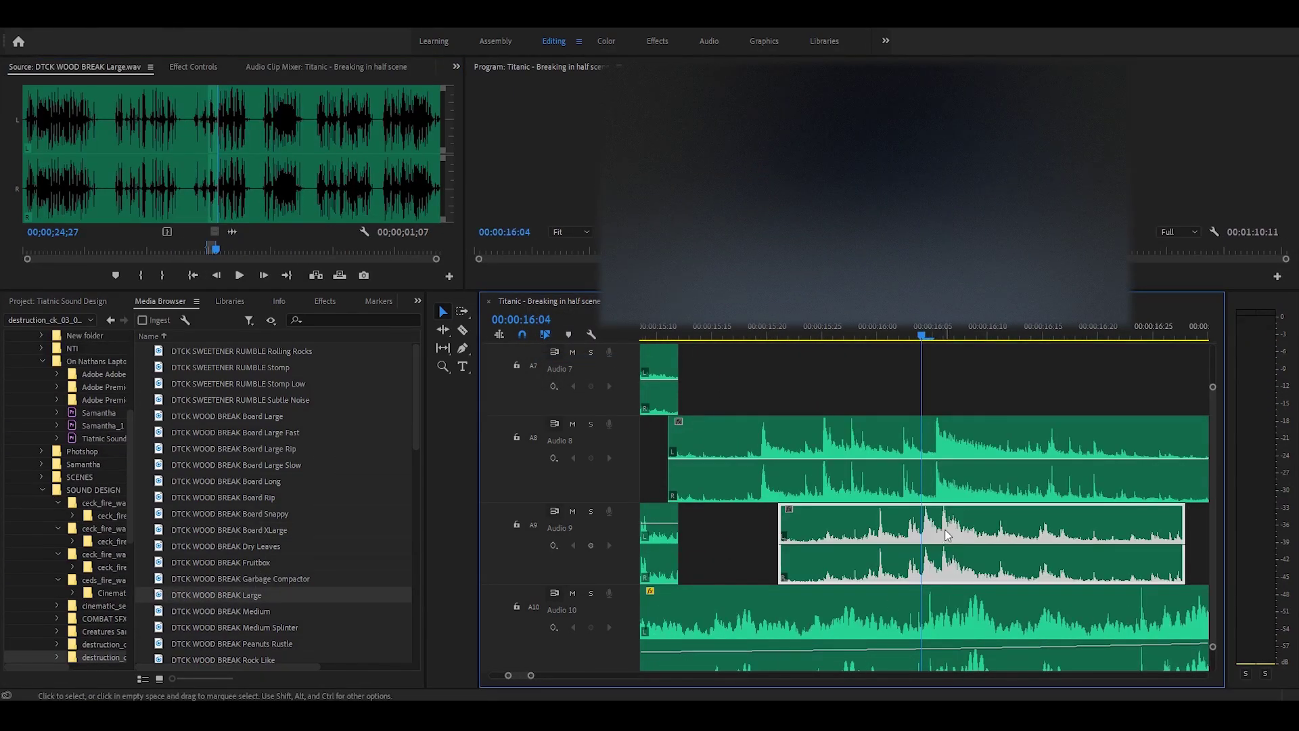
Trim the last A9 wood break to start at 00:00:16:04 with a shorter tail, raise its volume, and play it
drag(951, 533, 940, 533)
drag(771, 531, 921, 531)
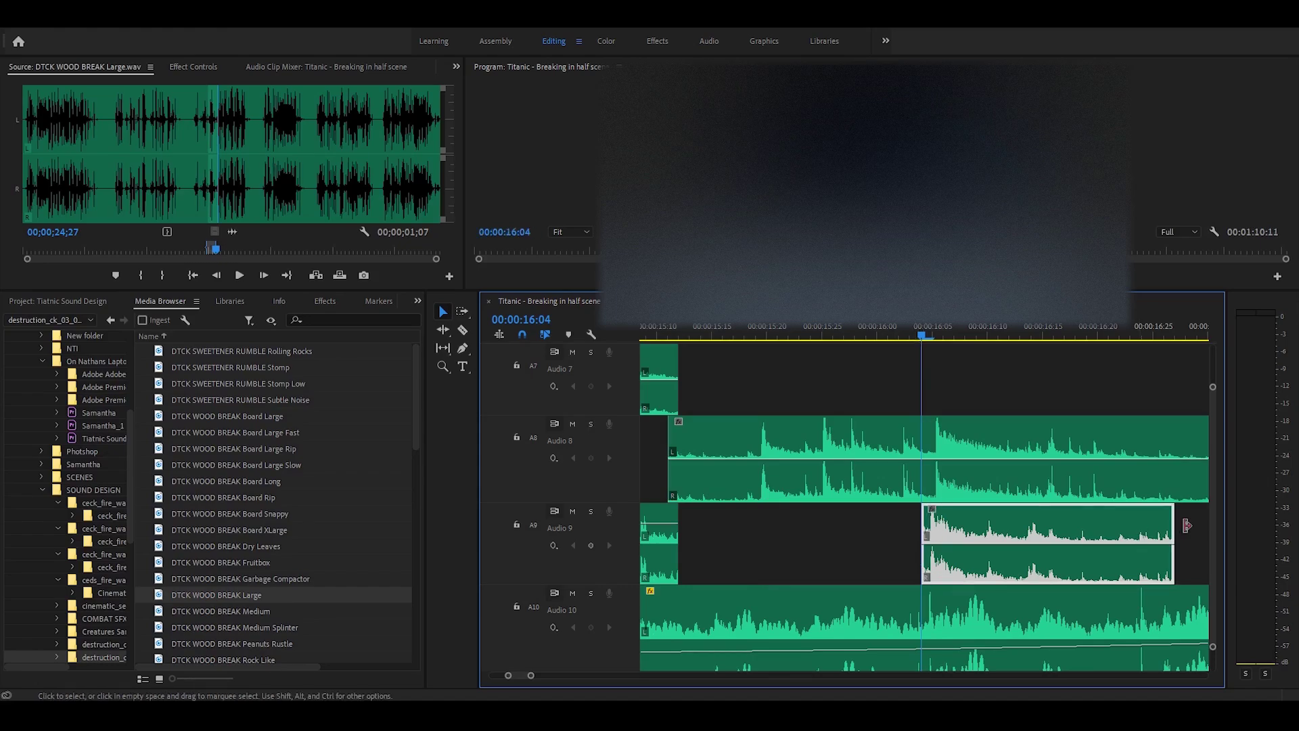
drag(1173, 531, 964, 524)
click(709, 327)
key(space)
click(658, 328)
key(space)
key(space)
Adjust the last A9 wood break to start at about 00:00:16:00 while replaying the section
drag(535, 674, 547, 674)
scroll(663, 653, up, 3)
drag(1128, 545, 1160, 545)
click(967, 333)
key(space)
key(space)
scroll(930, 535, up, 4)
drag(1010, 541, 988, 541)
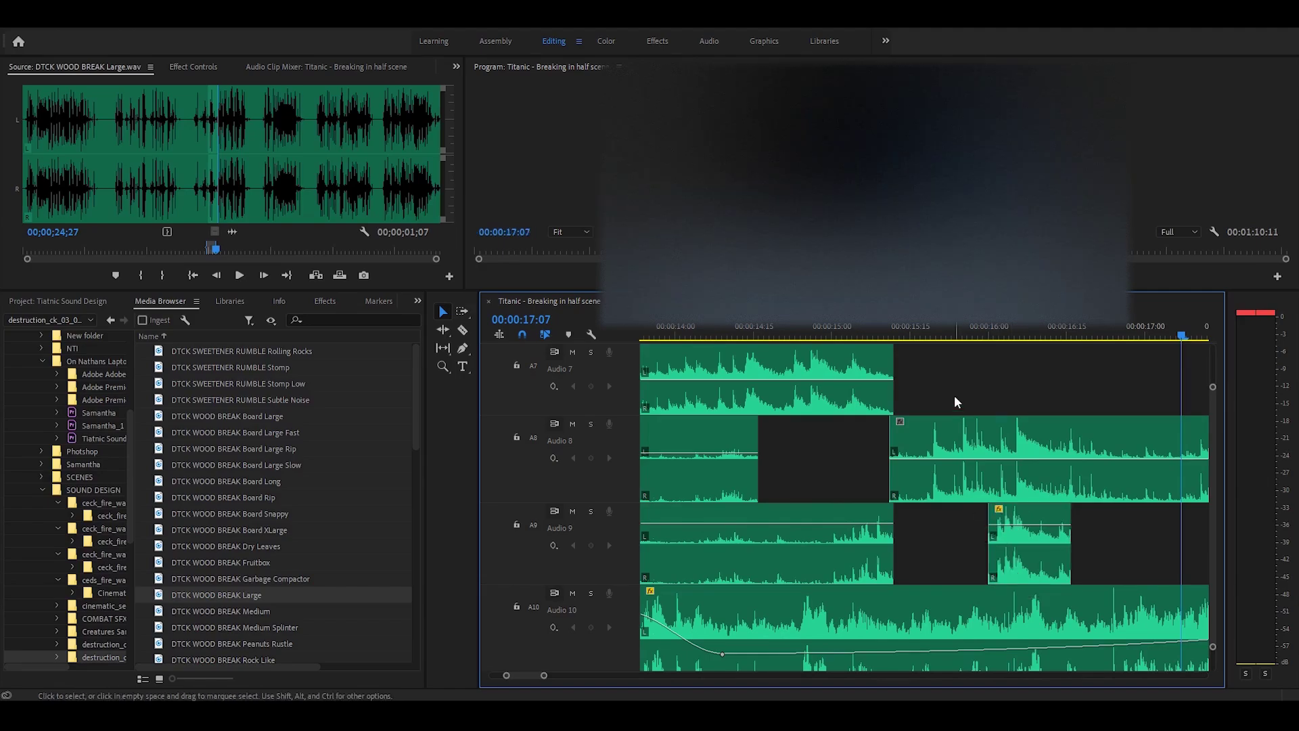
click(917, 328)
key(space)
key(space)
Split the last A8 wood break at about 00:00:16:24 and delete the remainder
drag(528, 675, 526, 676)
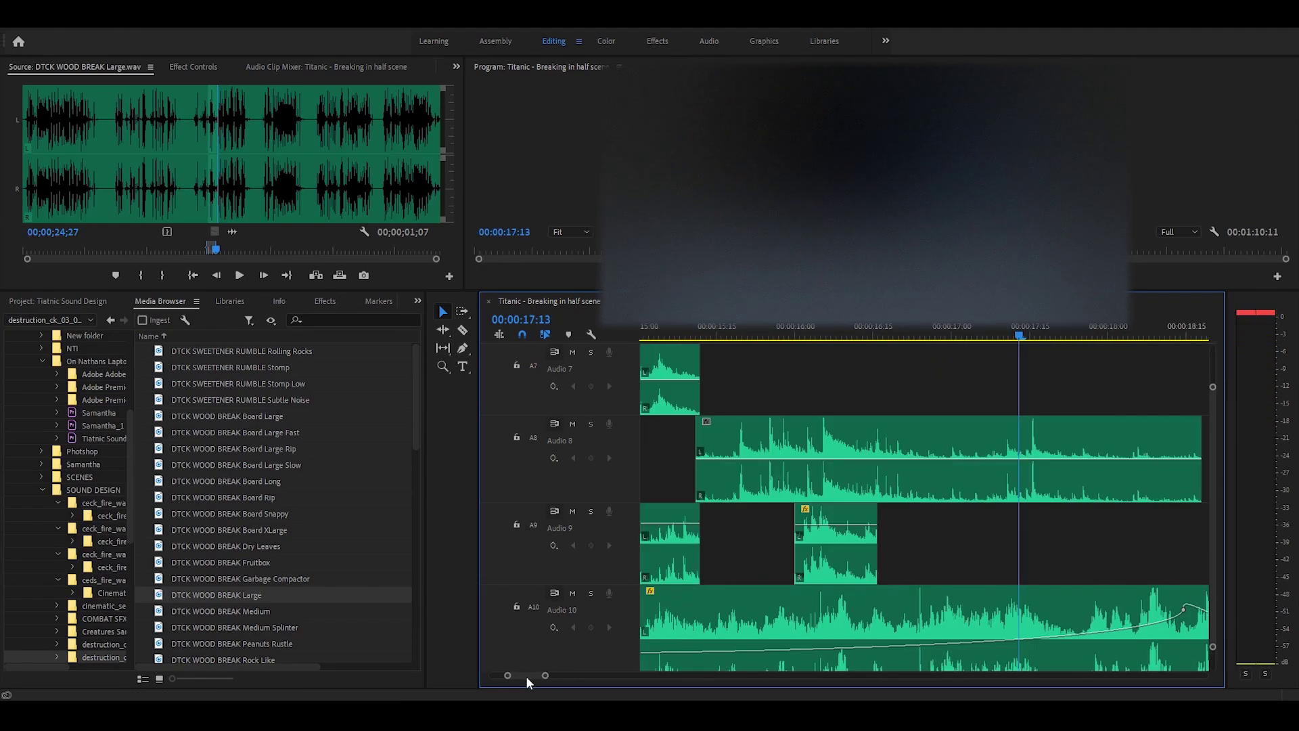
drag(960, 328, 828, 332)
key(ctrl+k)
click(930, 440)
key(Delete)
Add volume keyframes to the last A8 wood break at 00:00:16:05 and its end, lower the end one, and play the fade
click(906, 440)
click(198, 67)
click(309, 150)
click(309, 149)
drag(914, 460, 913, 496)
click(688, 332)
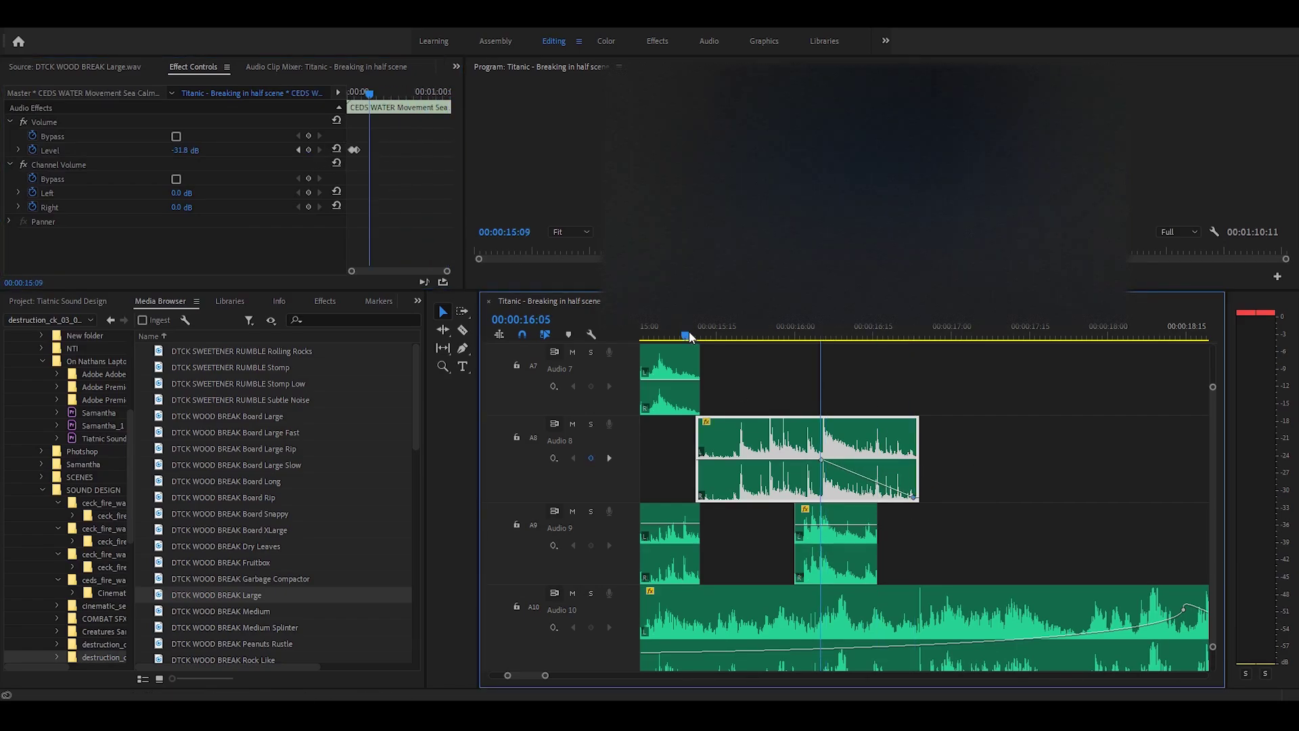
key(space)
key(space)
Play the mix from the beginning, and replay the passage around 00:00:13:05
drag(544, 675, 475, 675)
key(Home)
key(space)
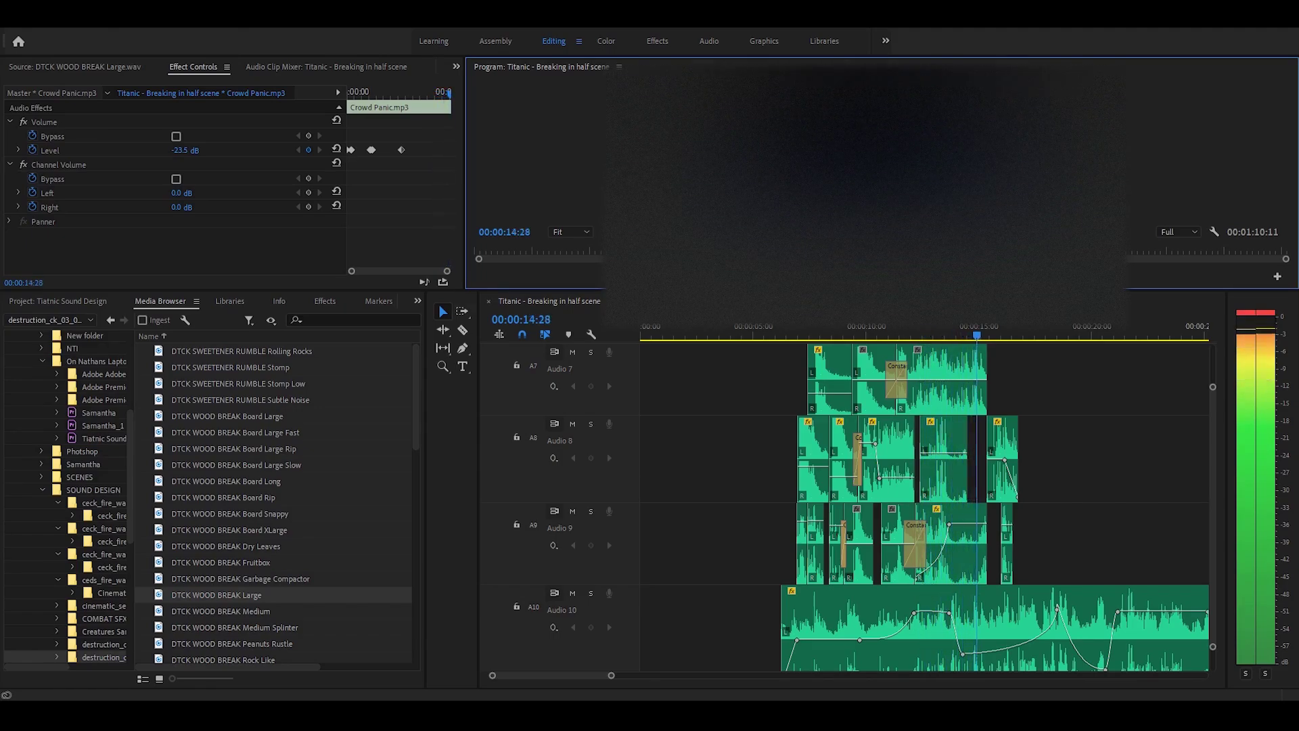
key(space)
click(936, 328)
key(space)
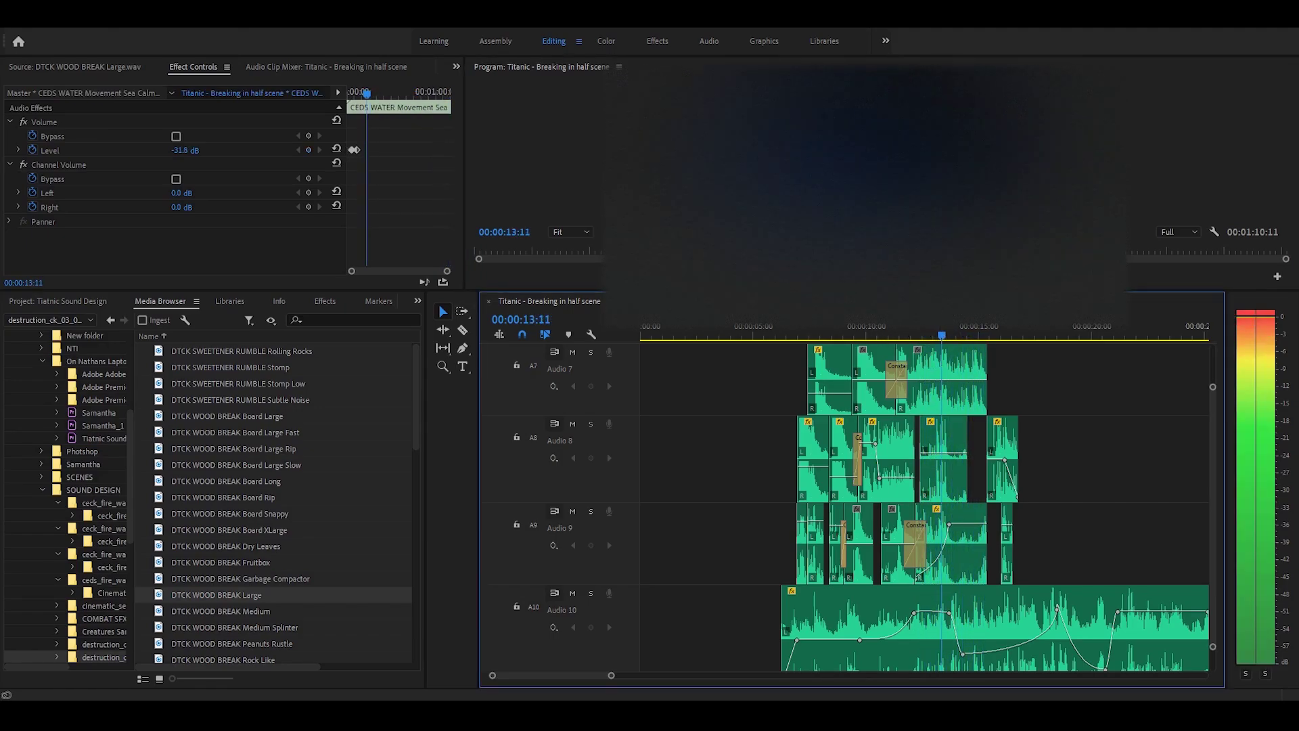
key(space)
Split the A8 Board Snappy clip at about 00:00:13:03 and 00:00:13:09, and raise the volume of the short piece between
drag(943, 336, 936, 336)
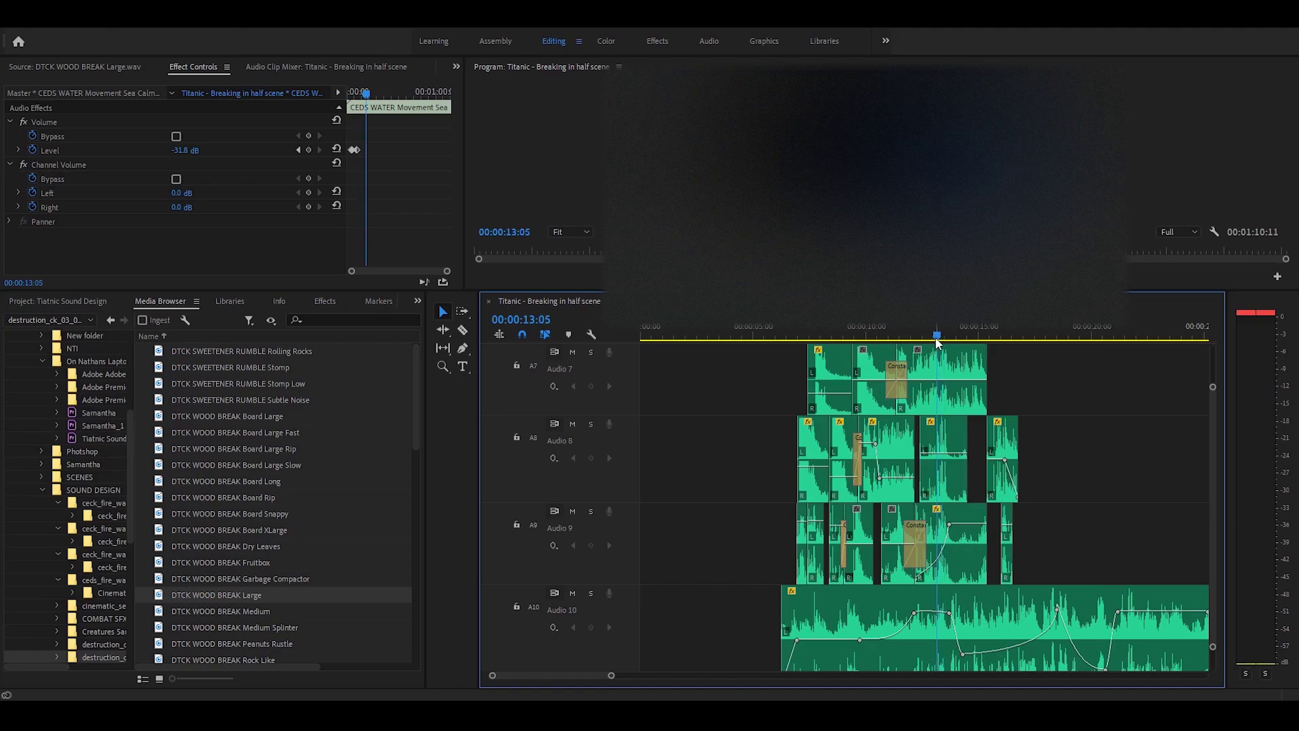
drag(1211, 471, 1211, 479)
drag(492, 676, 542, 677)
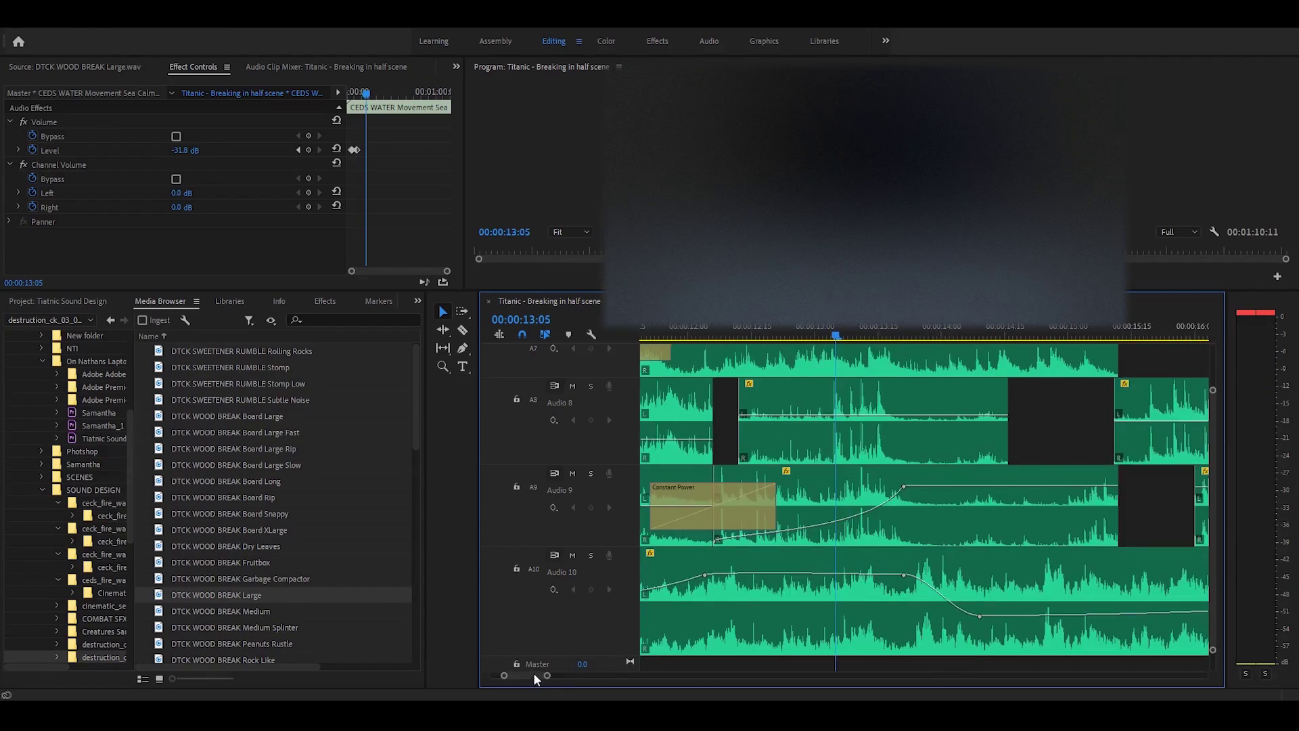
scroll(884, 516, up, 1)
drag(1213, 520, 1214, 513)
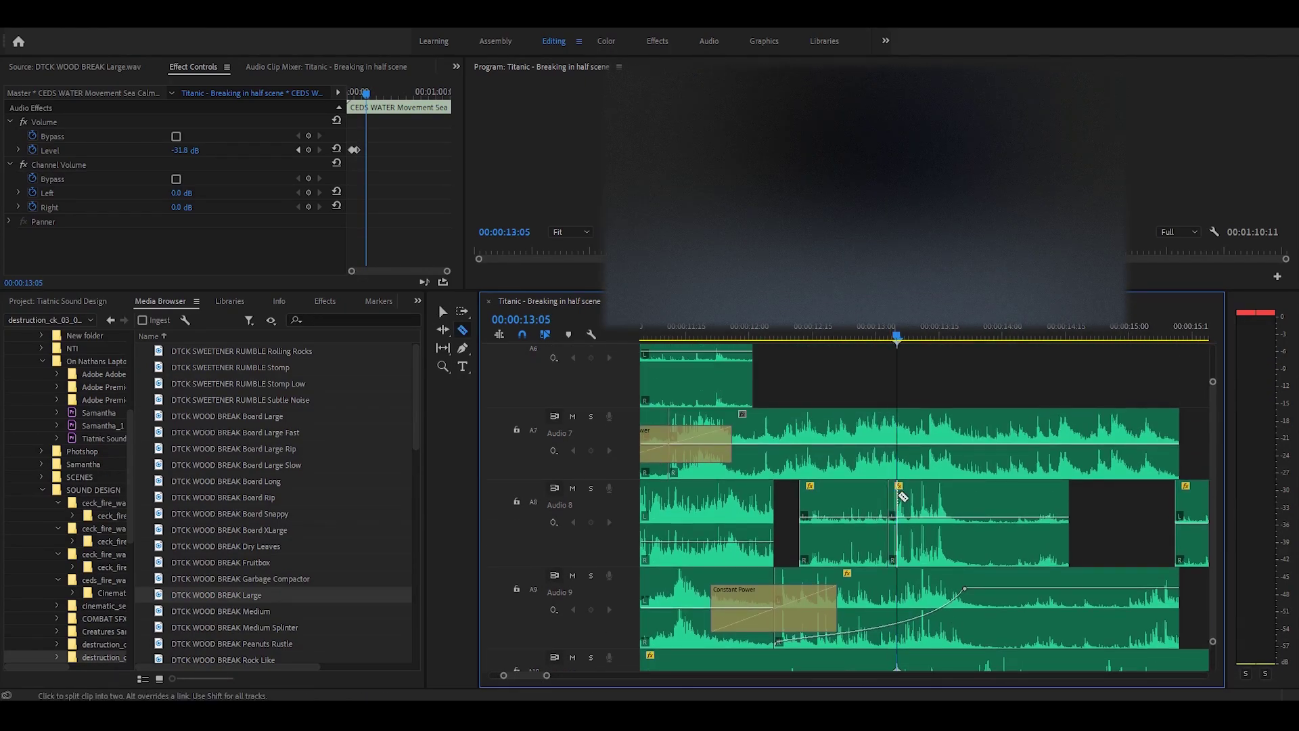
click(913, 496)
key(v)
drag(902, 517, 900, 491)
Split the A7 wood break at 00:00:13:03 and about 00:00:13:09, raise the piece between to 4.0 dB, and play it
click(894, 456)
click(882, 328)
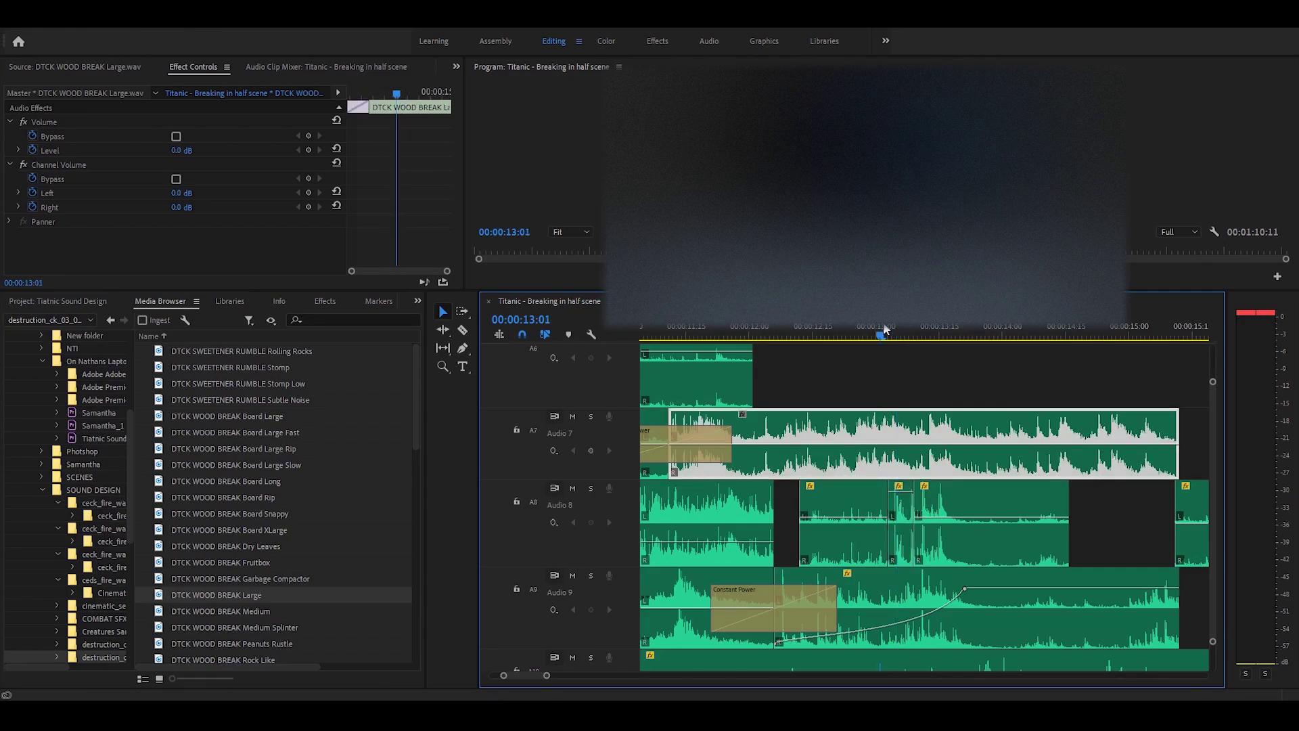
mouse_move(883, 328)
mouse_down()
mouse_move(913, 329)
mouse_move(876, 328)
mouse_move(886, 334)
mouse_up()
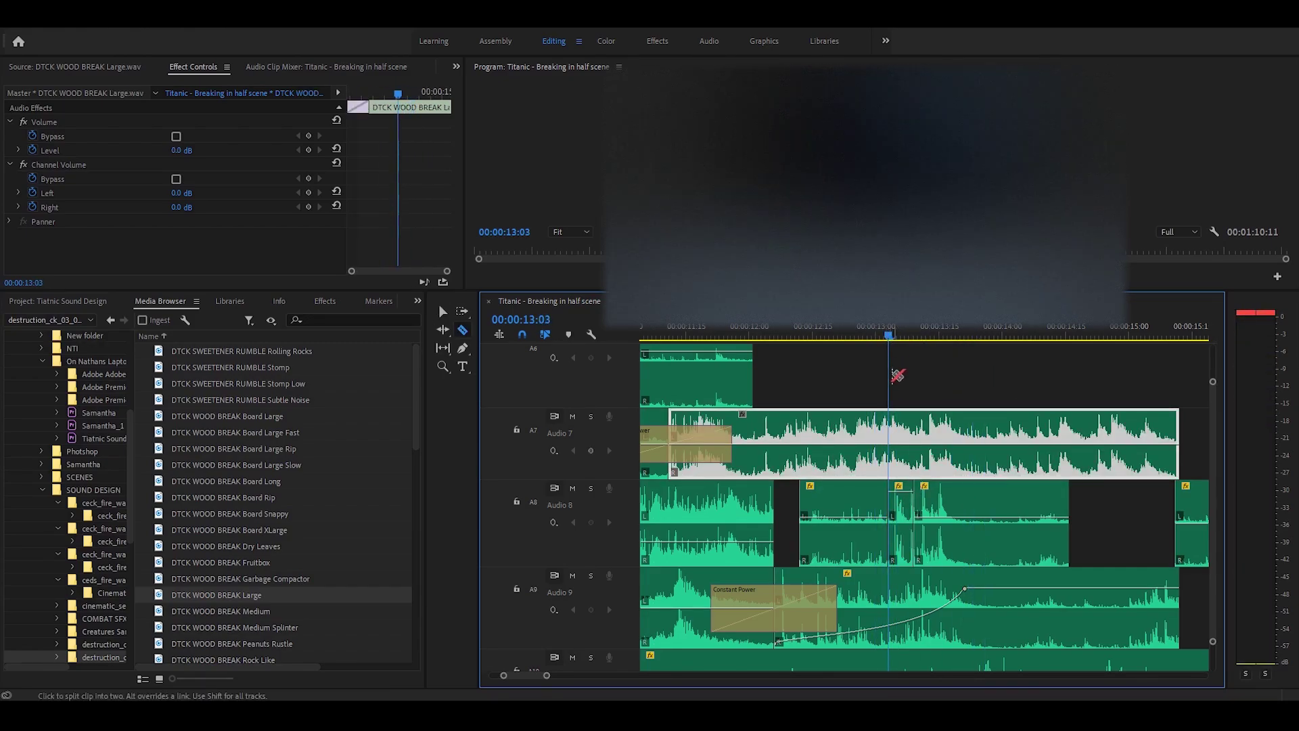
click(894, 426)
drag(902, 444, 902, 425)
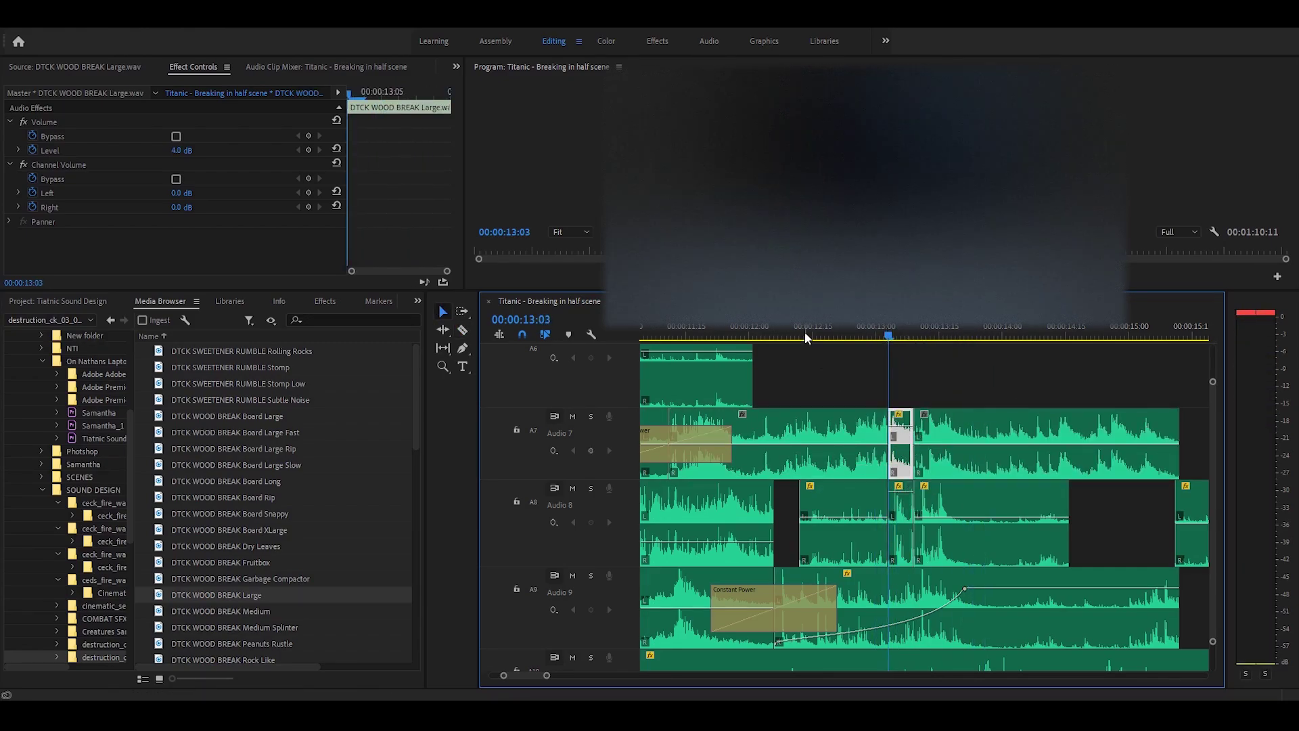
click(805, 331)
key(space)
key(space)
click(758, 331)
key(space)
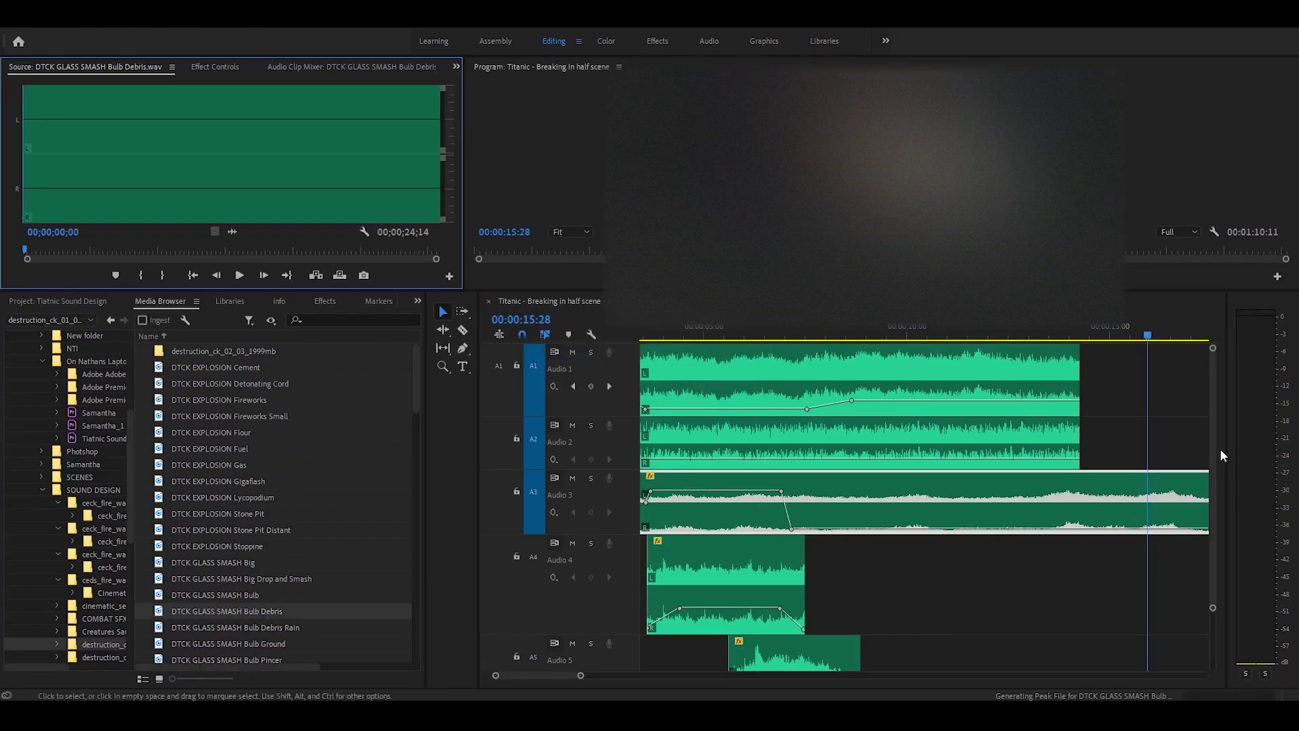
Add a 2;03 section of DTCK GLASS SMASH Plate Collision ending at 00;00;05;17 to A5 at about 00:00:12:06
scroll(1219, 449, down, 5)
drag(80, 180, 107, 187)
drag(1001, 334, 1111, 328)
scroll(240, 590, down, 3)
scroll(241, 590, down, 3)
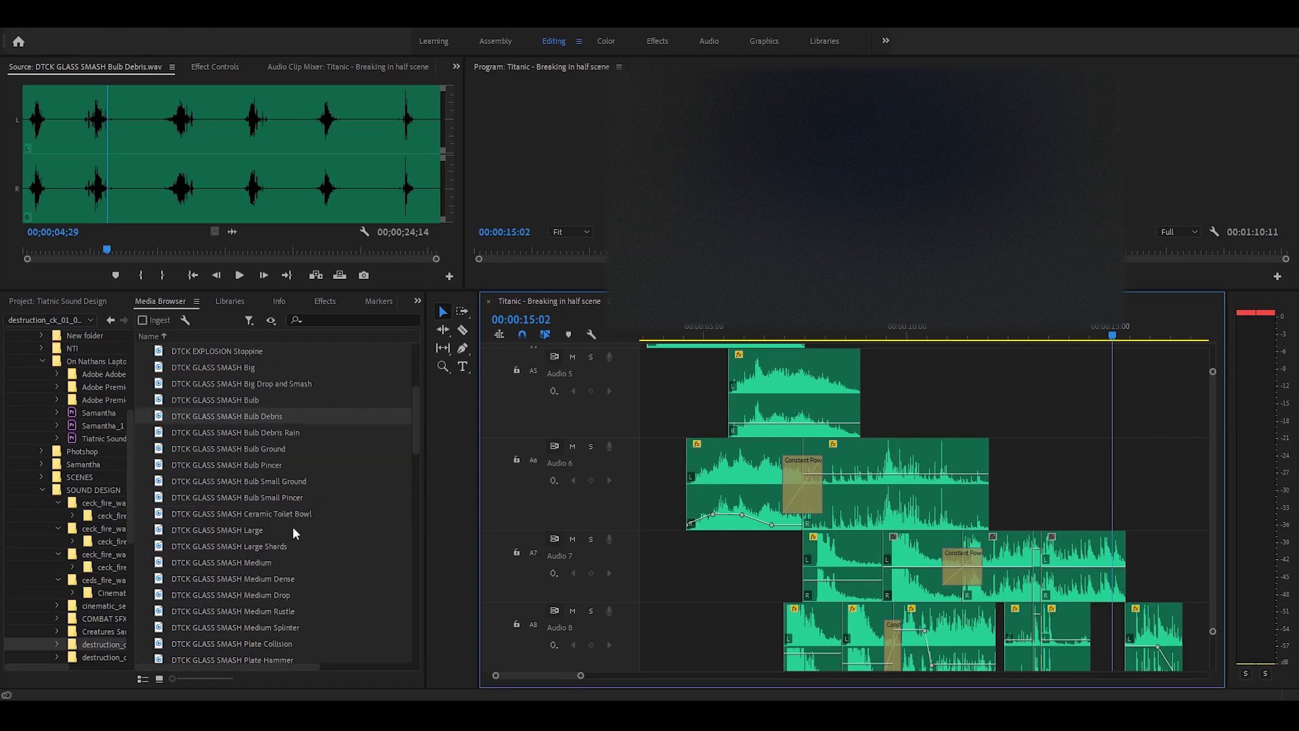
click(230, 644)
drag(221, 193, 1004, 399)
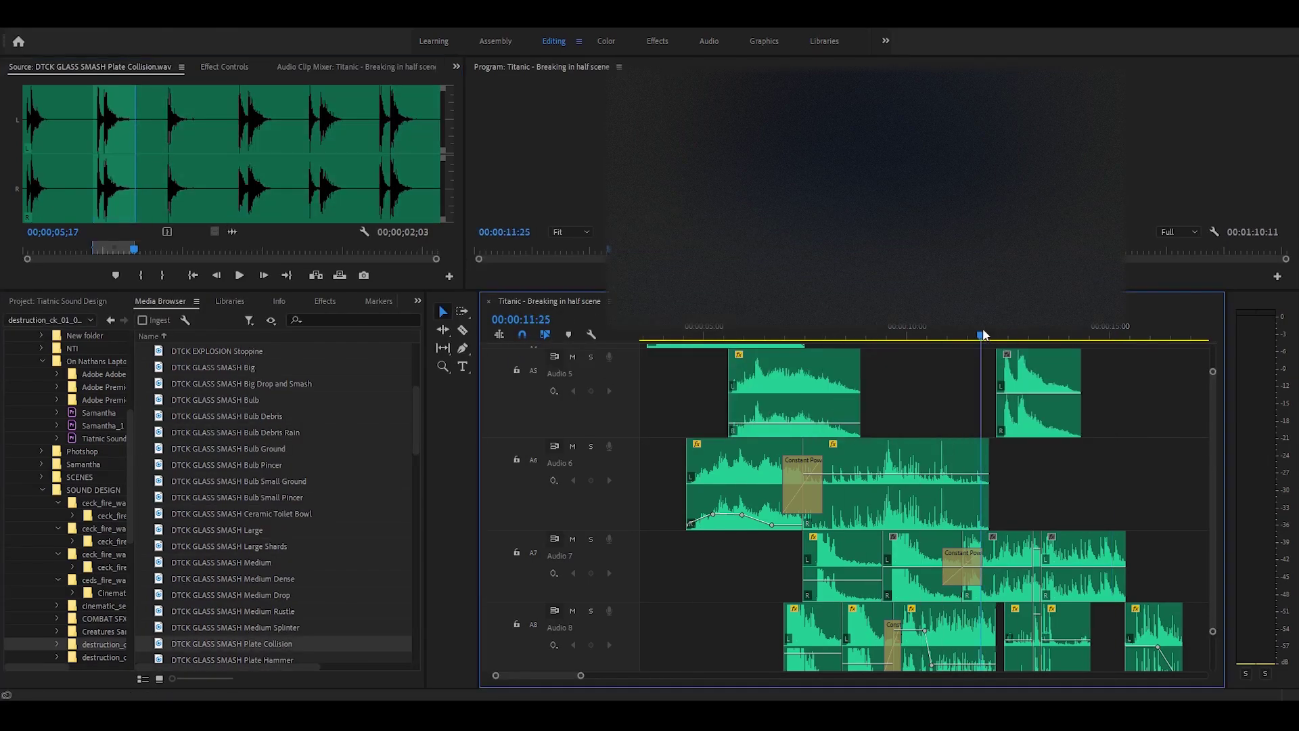
Move the A5 glass smash clip to about 00:00:13:27, and play the passage from 00:00:13:02
drag(982, 328, 1020, 336)
drag(1041, 392, 1117, 392)
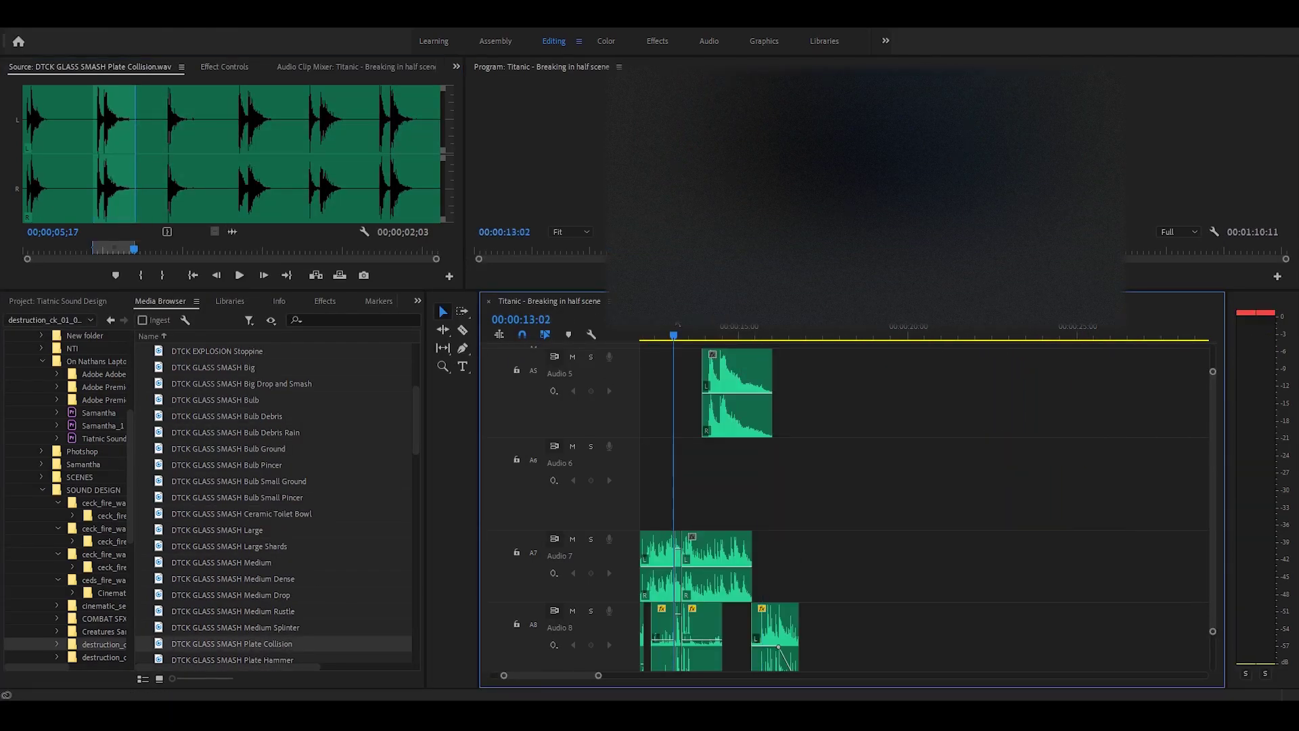
key(space)
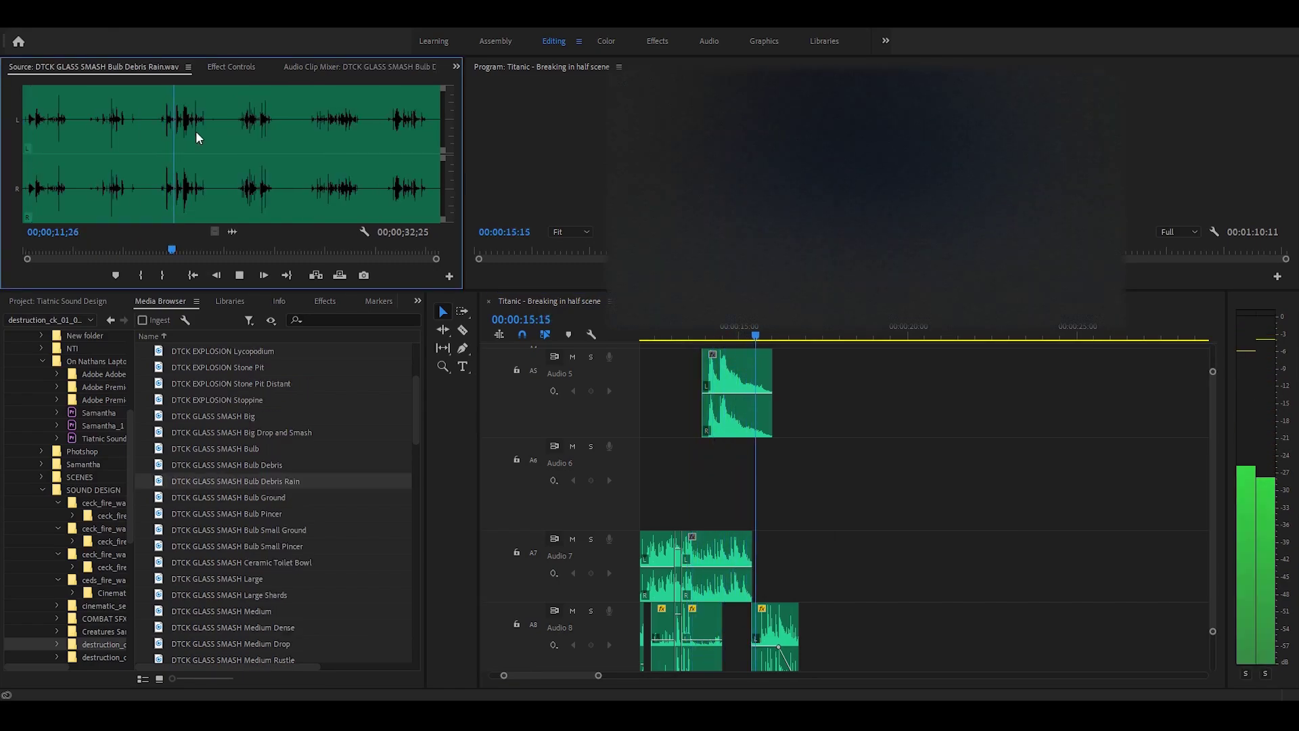
Add a 4;03 section of DTCK GLASS SMASH Bulb Debris Rain ending at 00;00;26;17 to A6 under the A5 smash, and play it
click(313, 134)
key(space)
drag(309, 131, 365, 131)
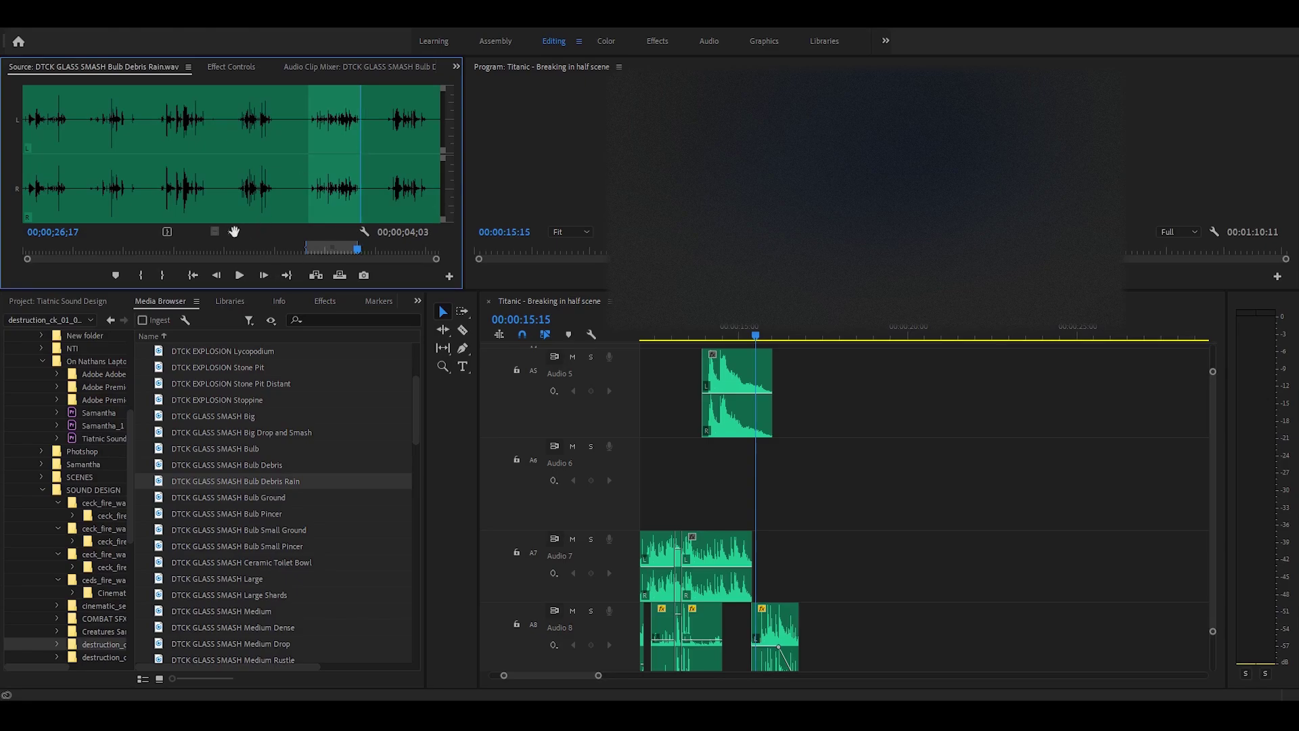
drag(234, 231, 703, 477)
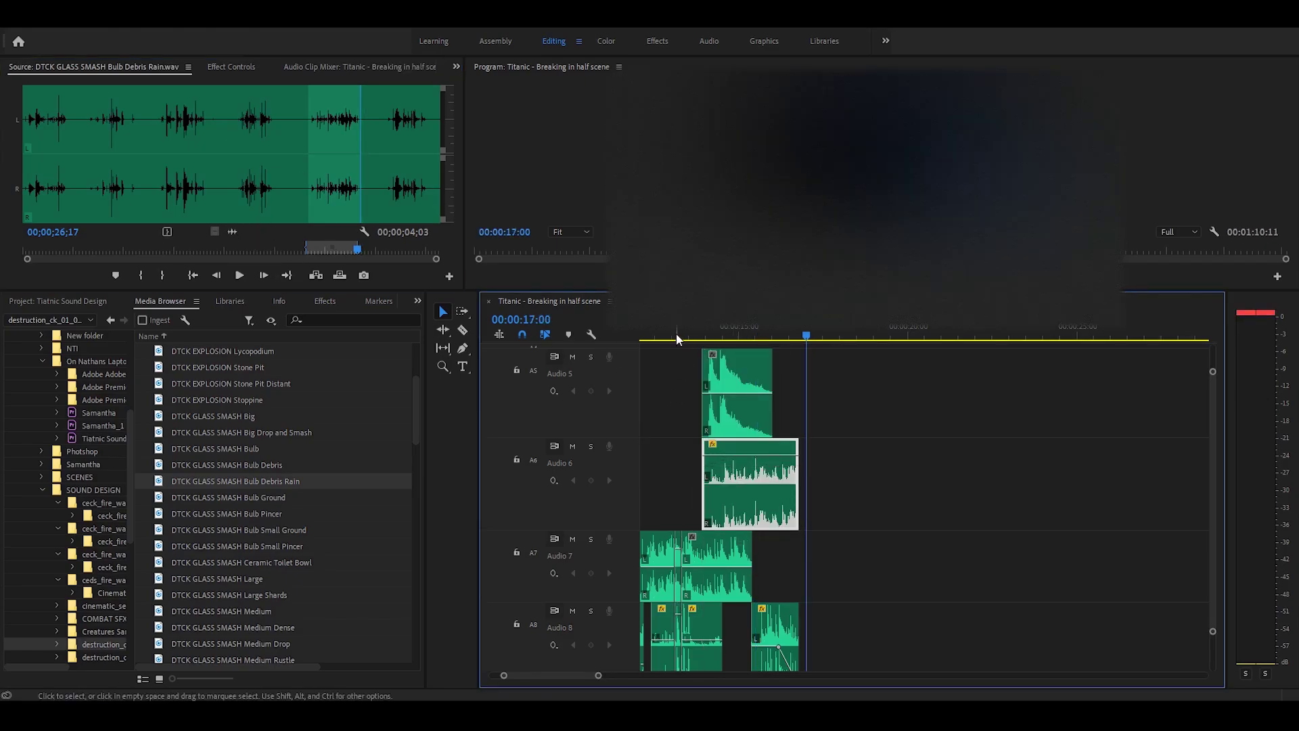
click(675, 334)
key(space)
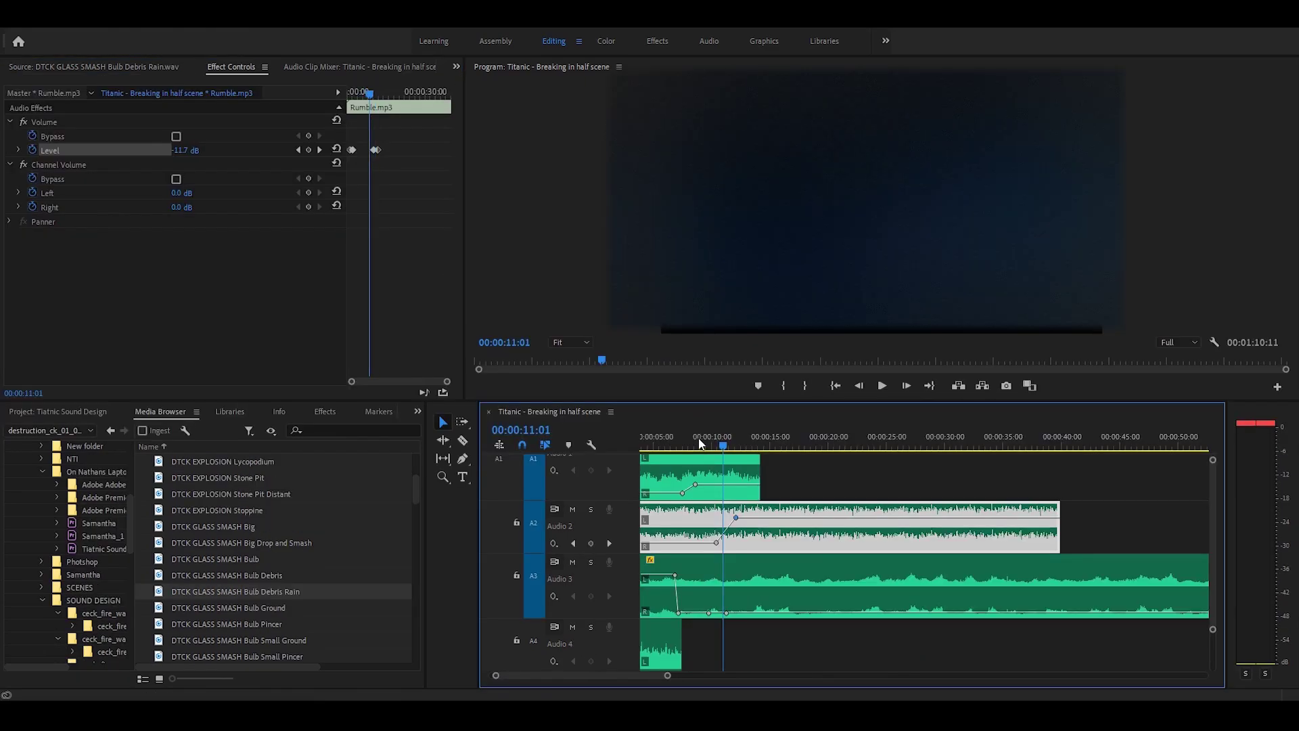
Keyframe the A2 Rumble clip's volume around 00:00:14:00, dropping it to -6.0 dB by about 00:00:14:20, and replay the passage
click(701, 443)
key(space)
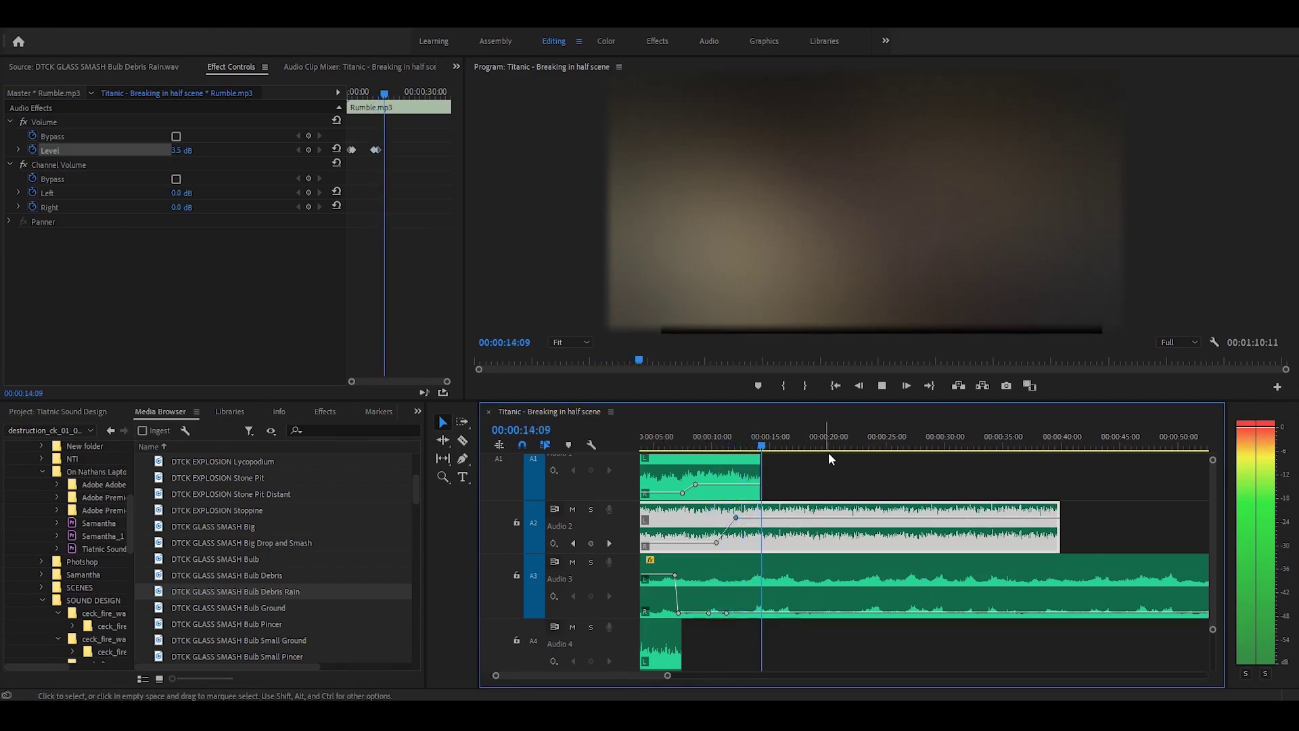
key(space)
click(756, 437)
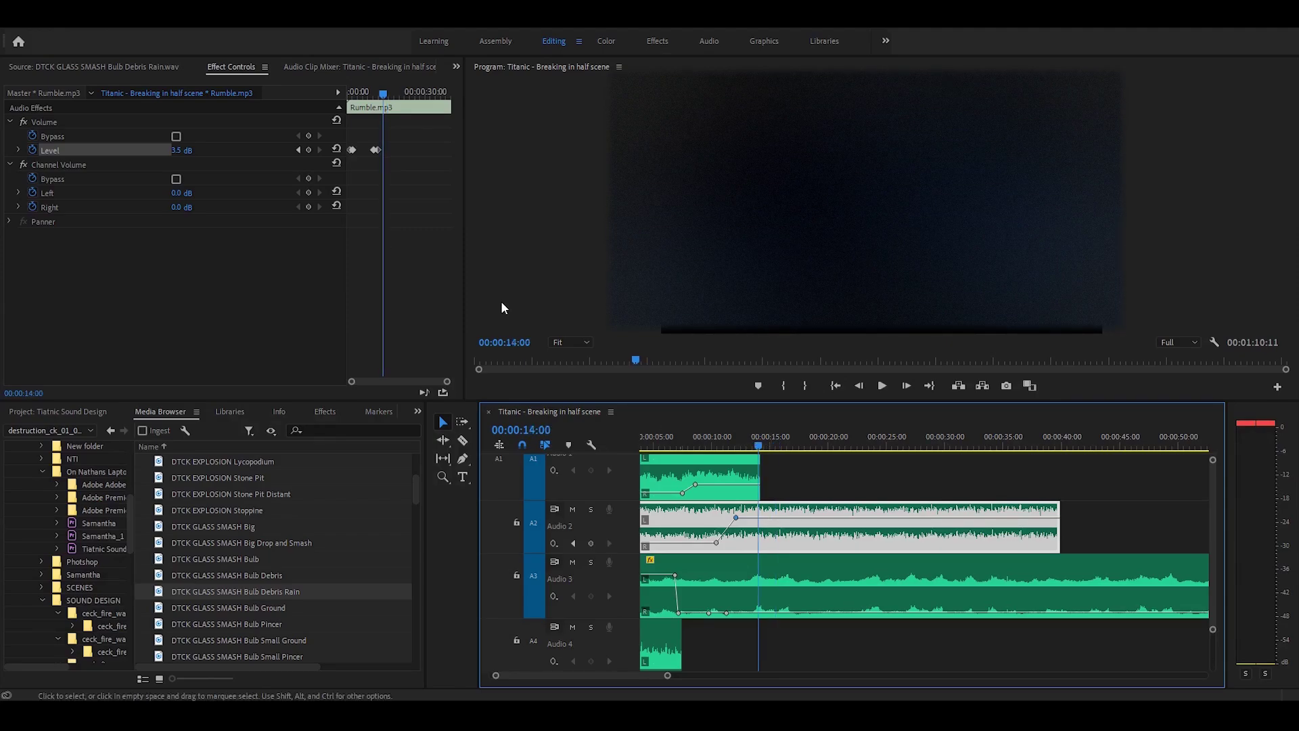
click(308, 149)
key(space)
key(space)
click(308, 149)
drag(763, 517, 765, 540)
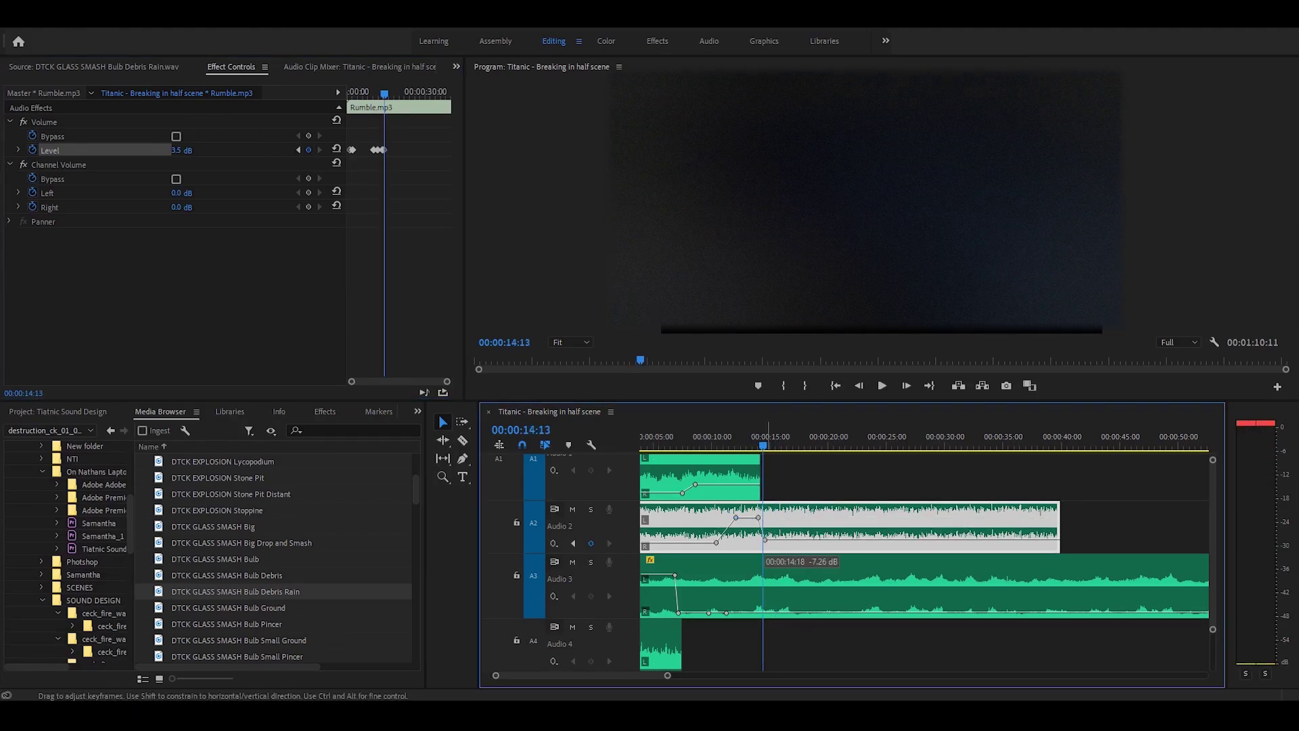
click(708, 438)
key(space)
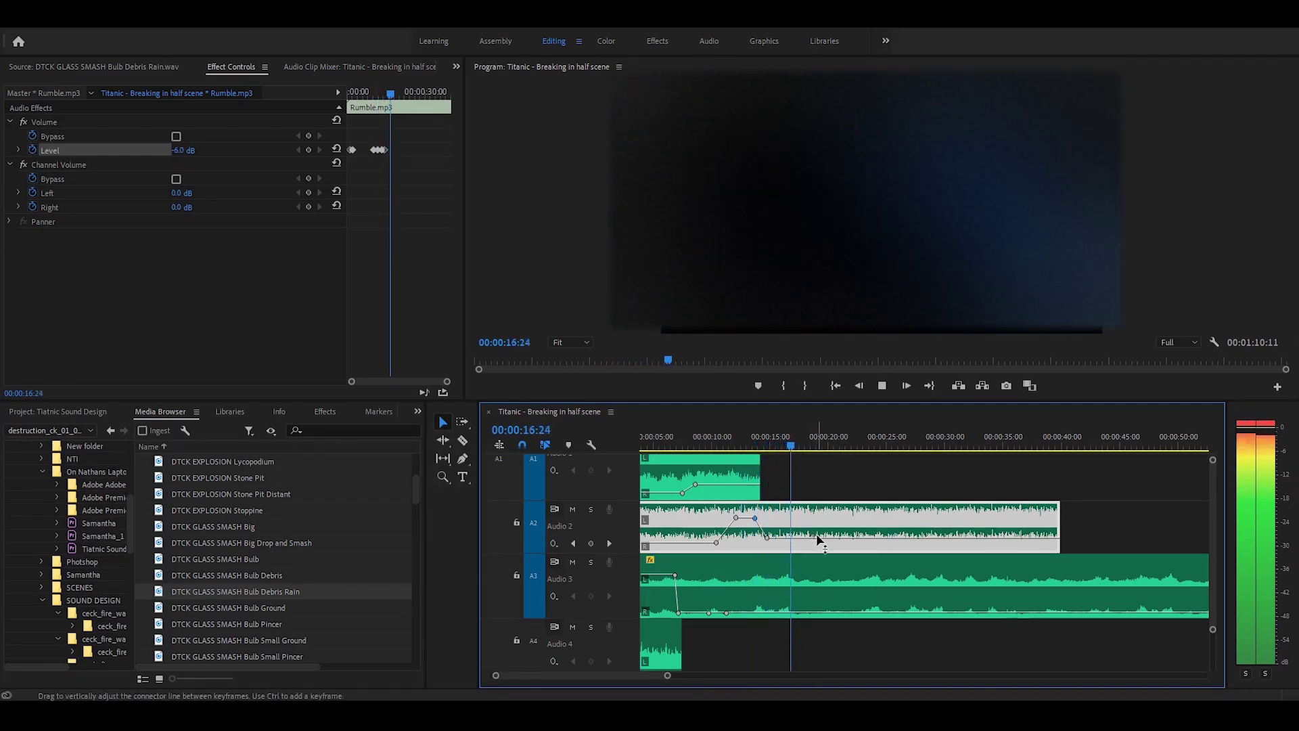
Add volume keyframes to the A2 Rumble clip near 00:00:17:00, raising its level to 1.6 dB by about 00:00:18:00
key(space)
click(309, 151)
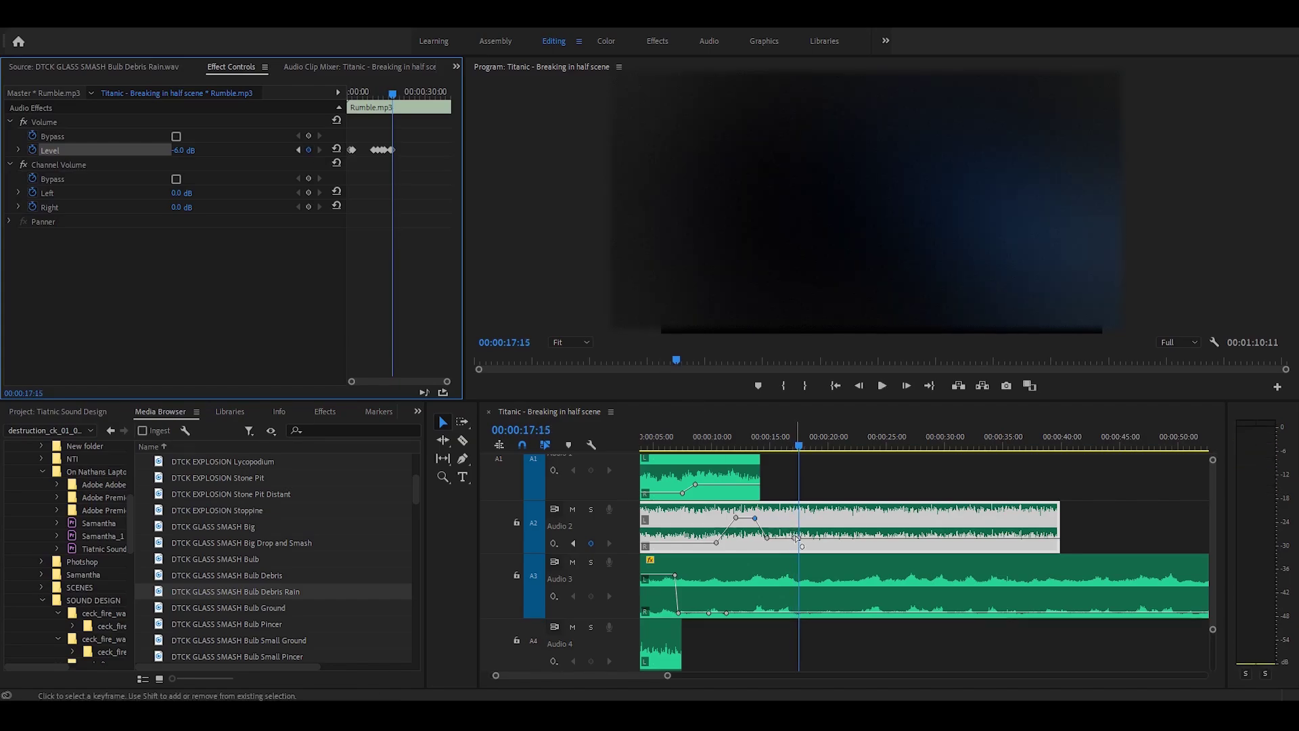
drag(795, 535, 799, 536)
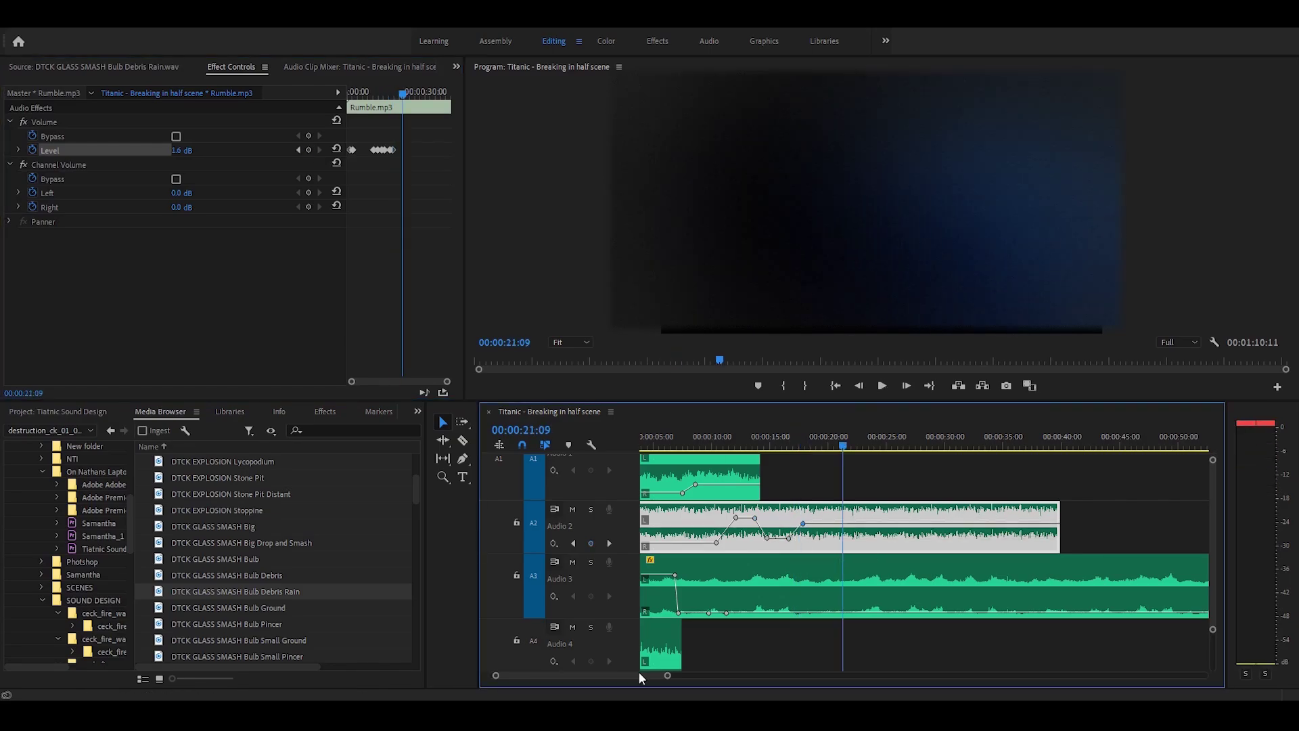
Play the mix from the opening seconds through 00:00:16:00 to check the layered effects
drag(641, 675, 630, 675)
click(678, 439)
key(space)
key(space)
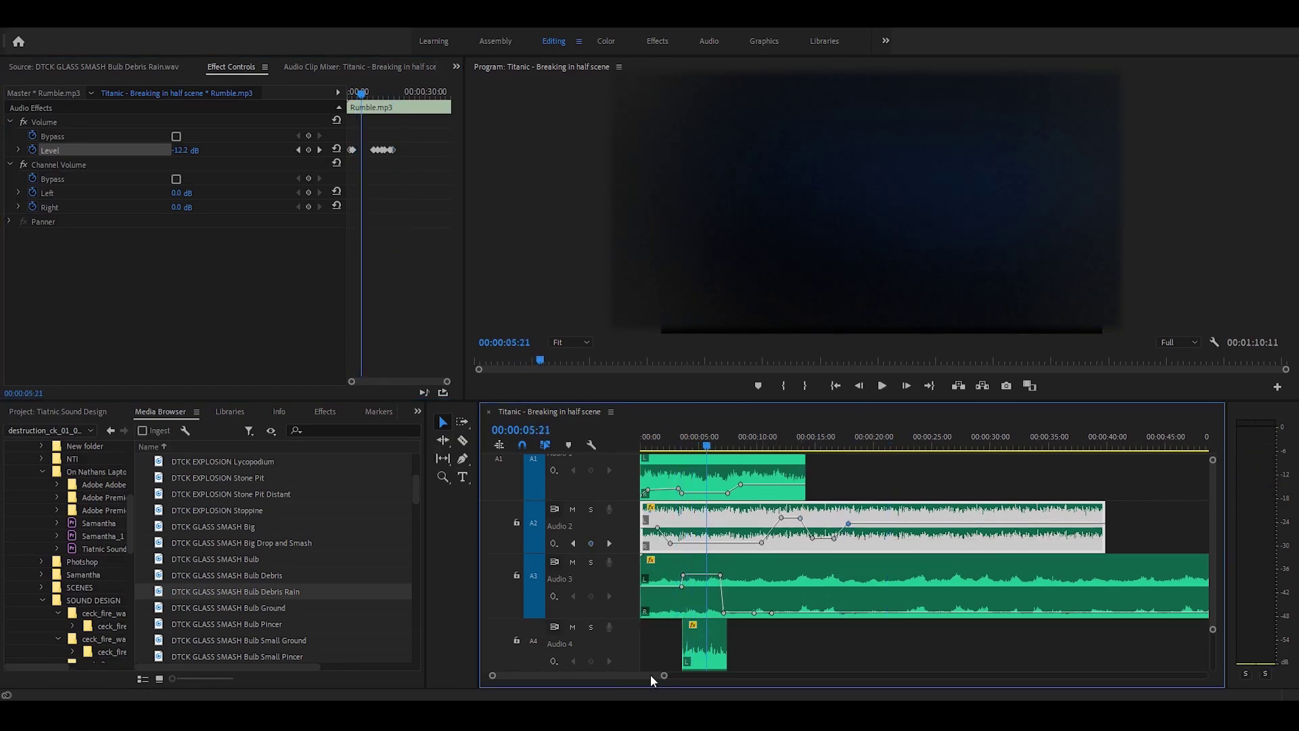
scroll(879, 575, down, 3)
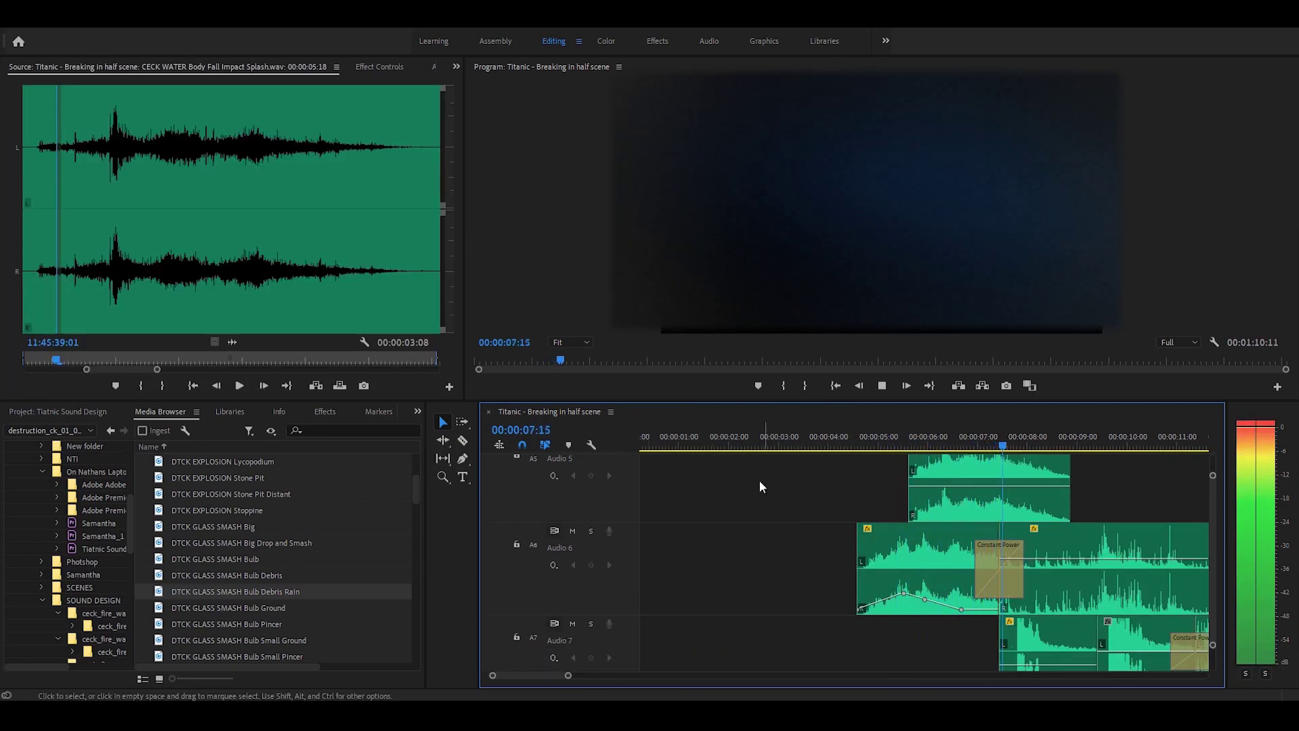
drag(566, 675, 611, 676)
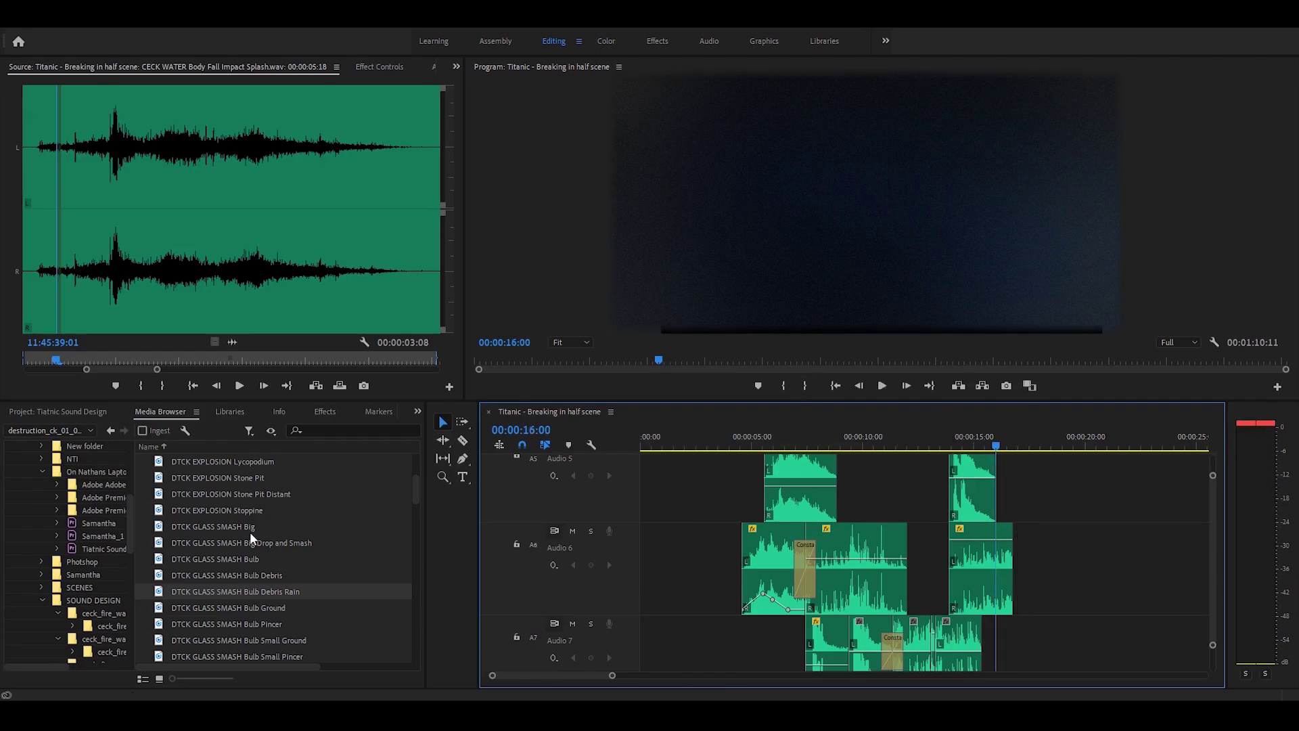
Find the metal creak sounds in the destruction library and preview DTCK METAL CREAK Dry Ice Tonal Long
click(250, 530)
scroll(251, 596, down, 15)
scroll(257, 617, down, 5)
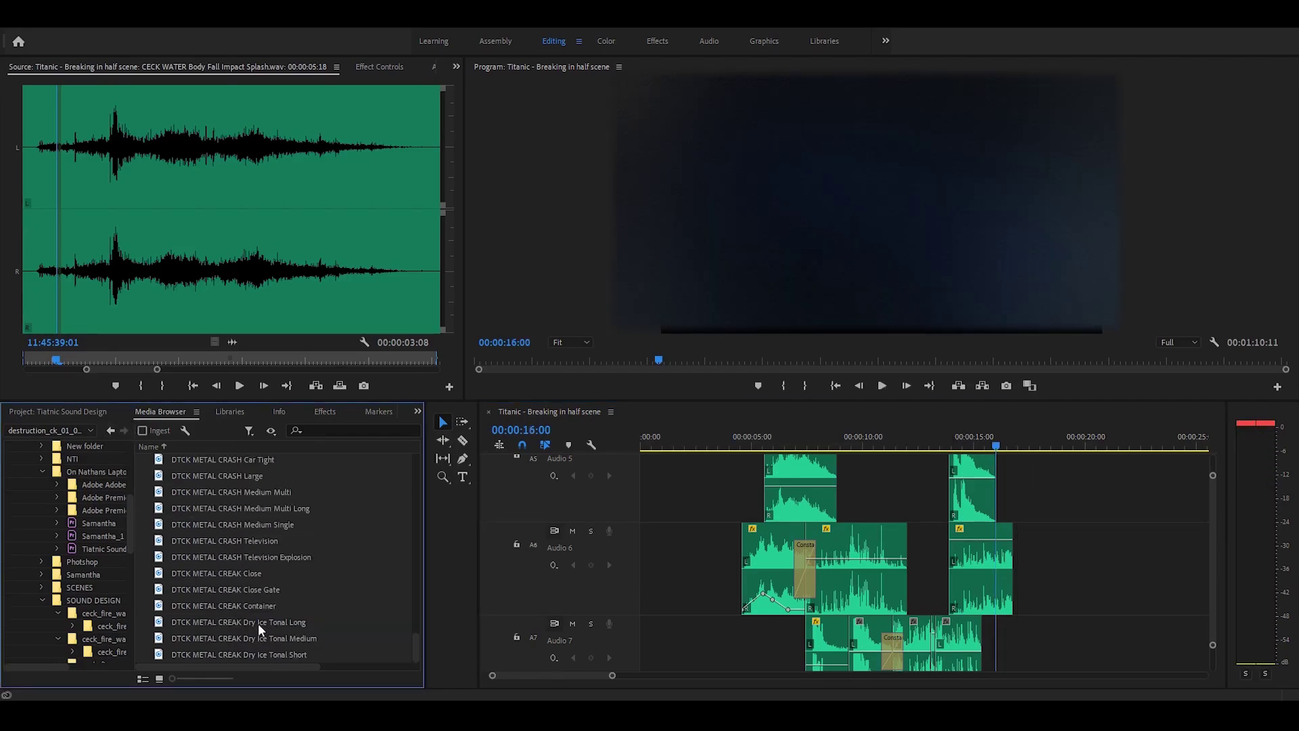
double_click(261, 622)
click(150, 165)
key(space)
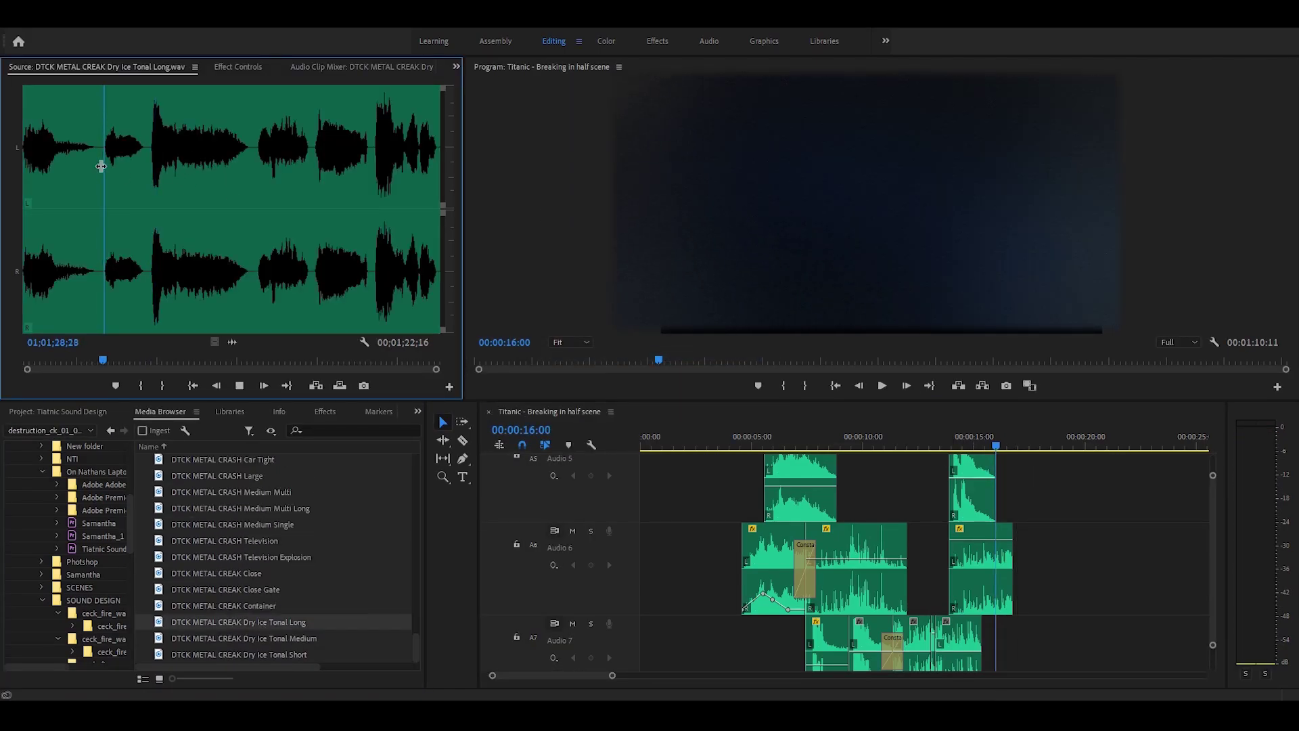
Preview DTCK METAL CREAK Container and mark a 4;01 section around its second creak, ending at 00;15;24;05
double_click(254, 605)
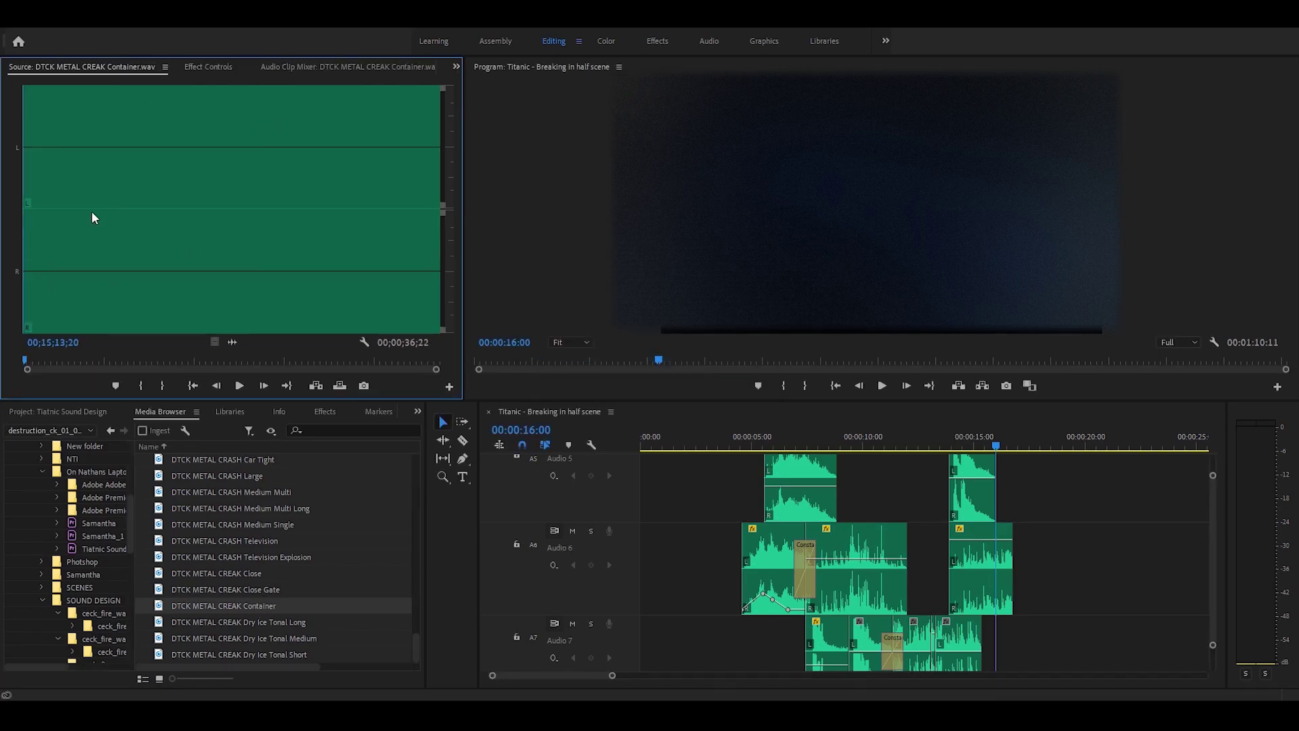
key(space)
key(space)
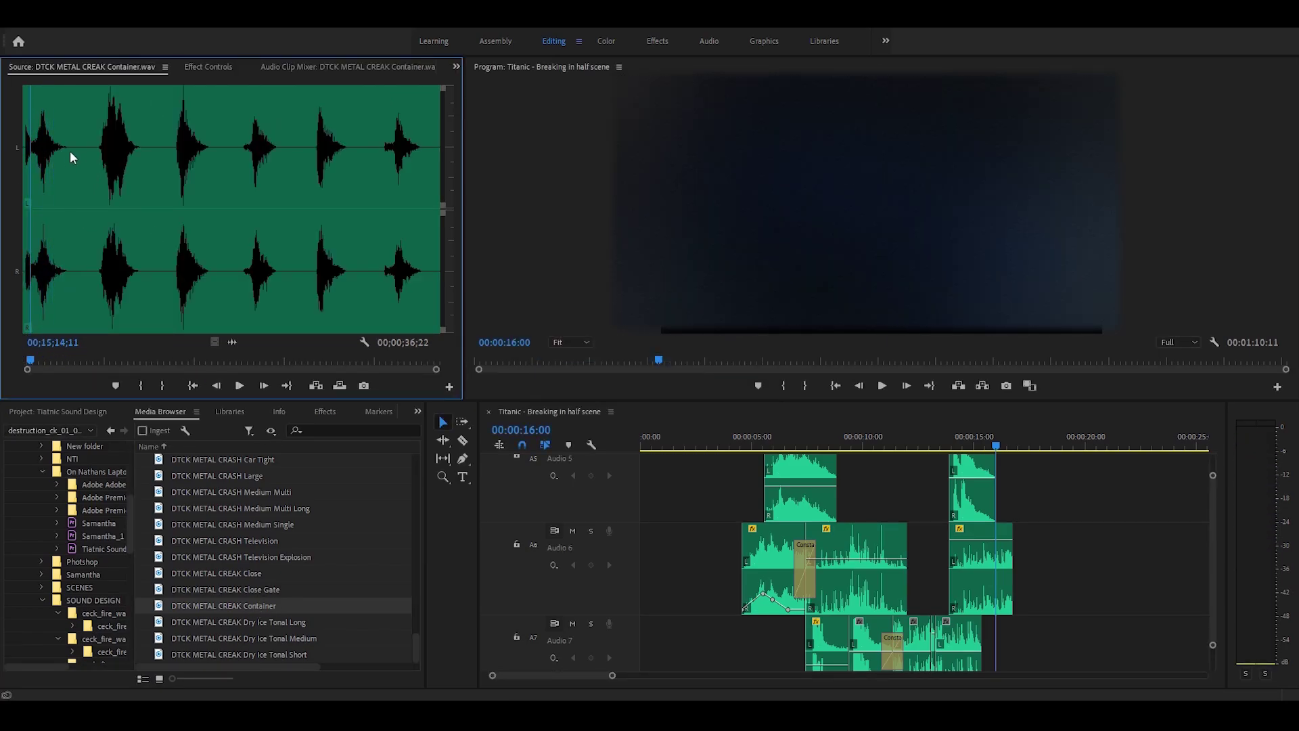
click(95, 163)
key(space)
click(96, 166)
key(i)
click(141, 169)
key(o)
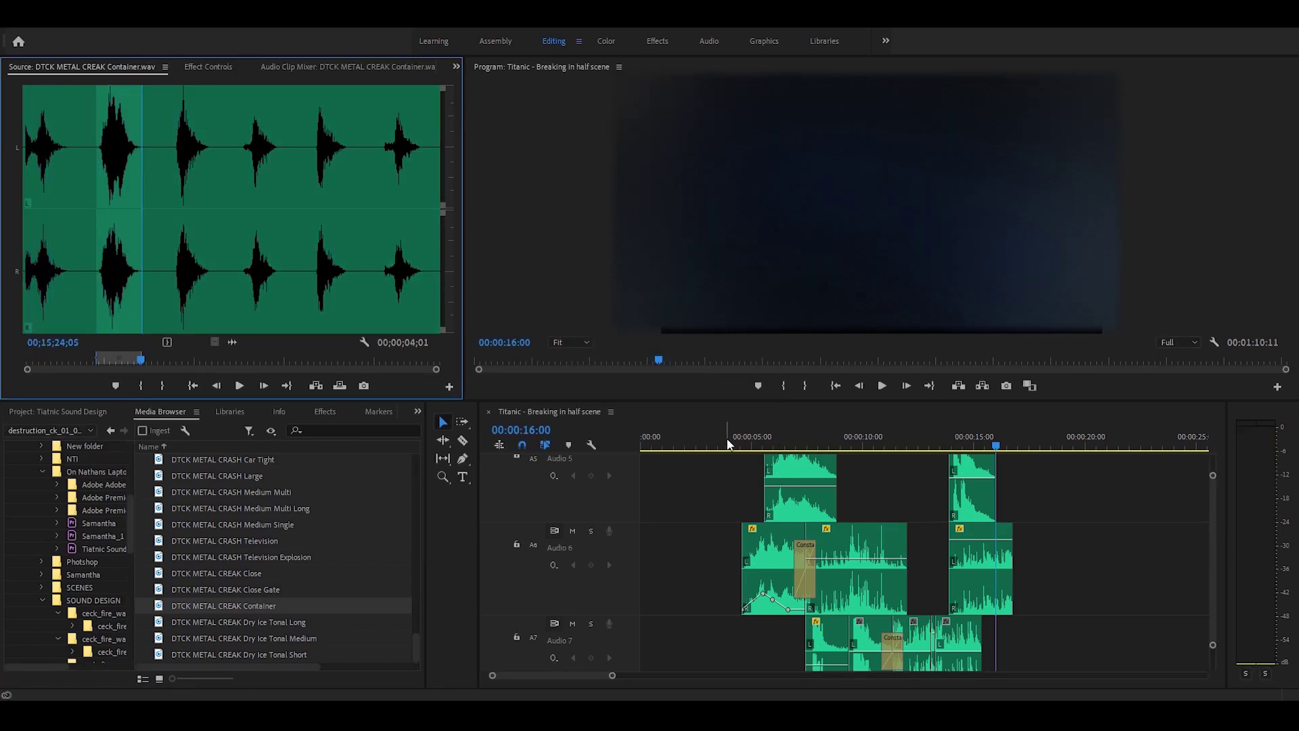
Add the marked metal creak section to A7 at about 00:00:00:15, and play the mix from the beginning
click(728, 439)
key(space)
key(Home)
key(space)
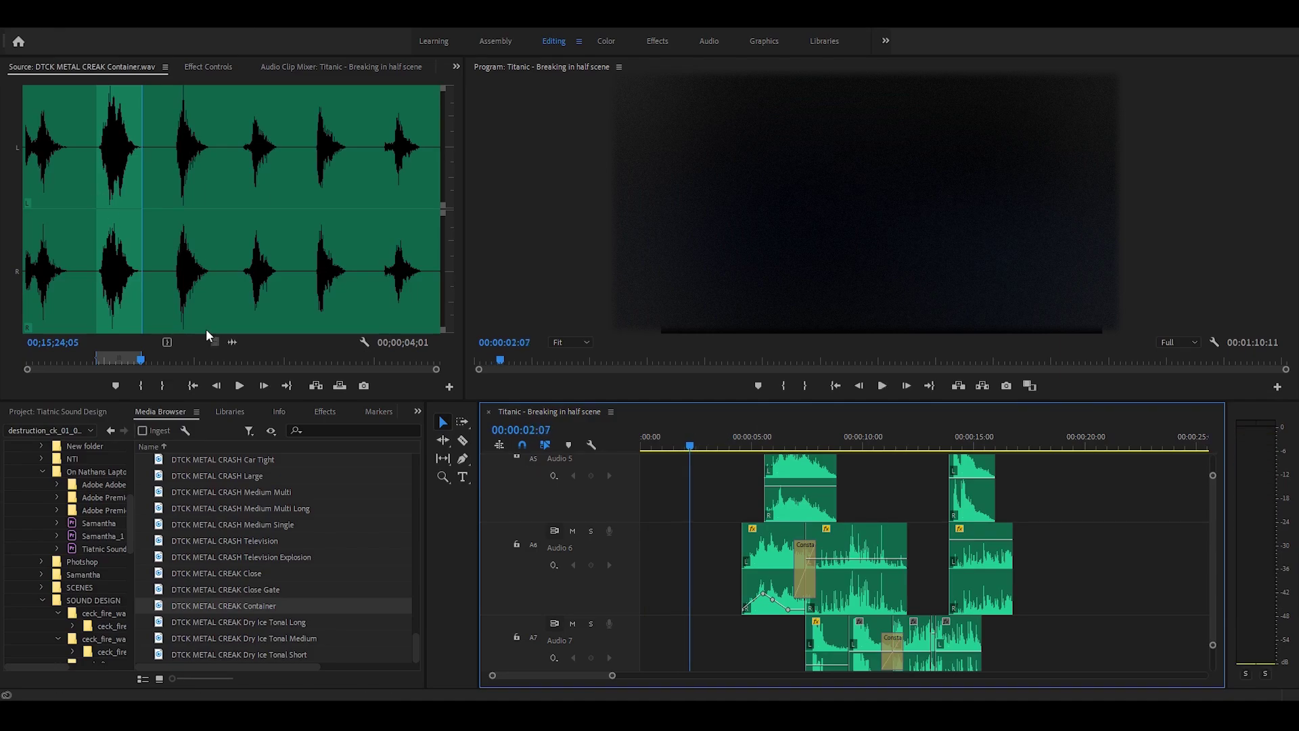
drag(206, 328, 676, 610)
key(Up)
key(space)
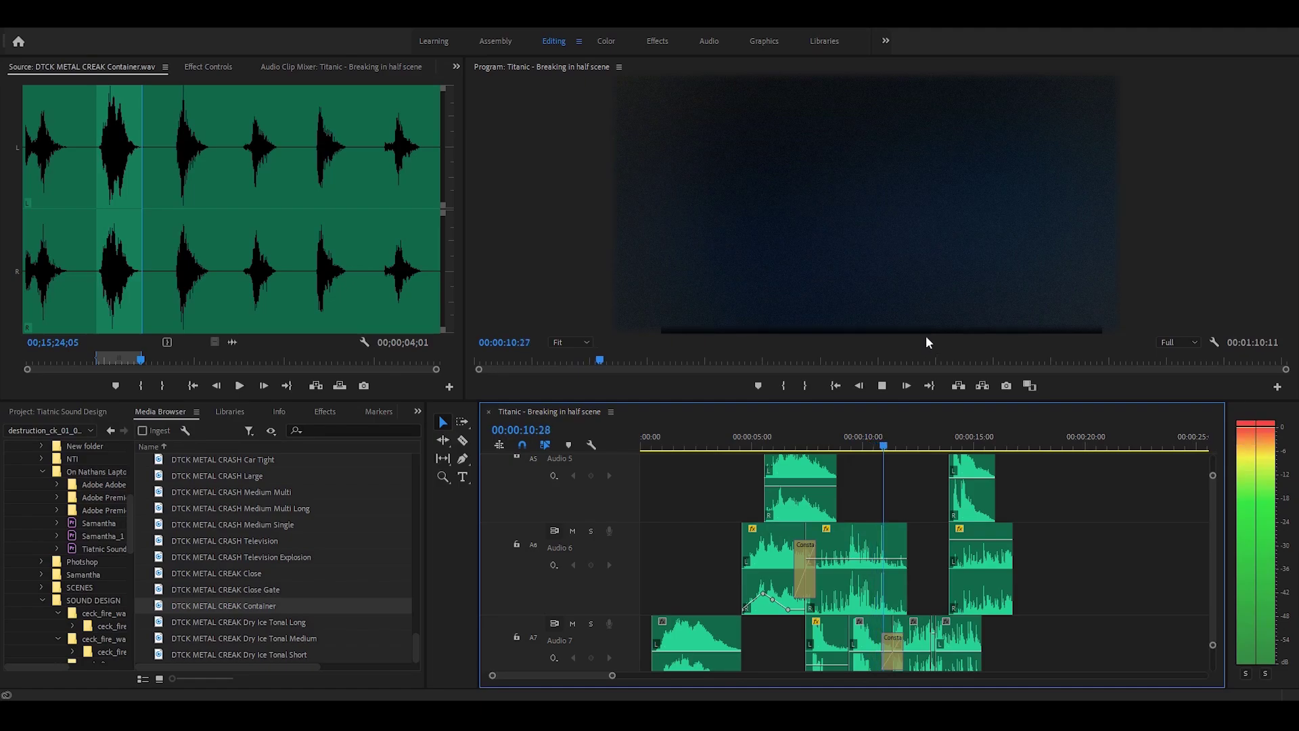
key(space)
Preview the fourth creak in DTCK METAL CREAK Container and mark it as a 3;11 section ending at 00;15;36;13
click(246, 158)
key(space)
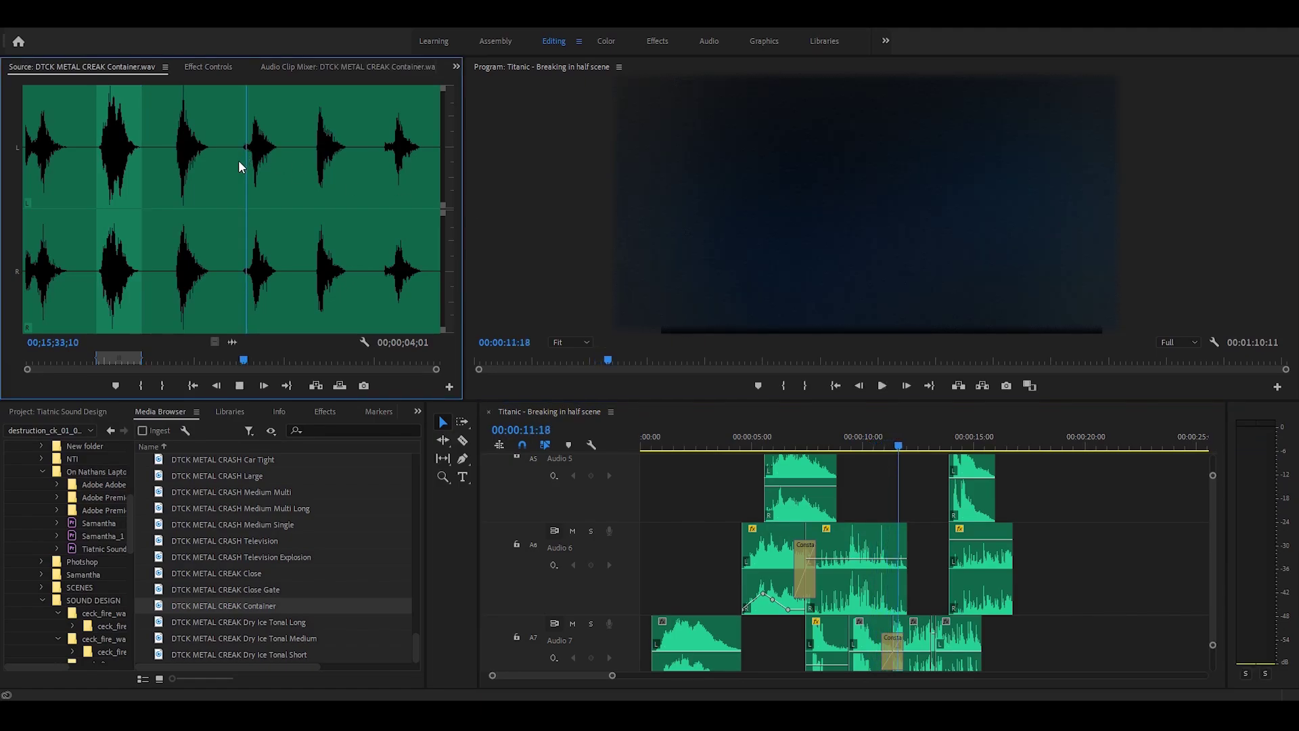
key(space)
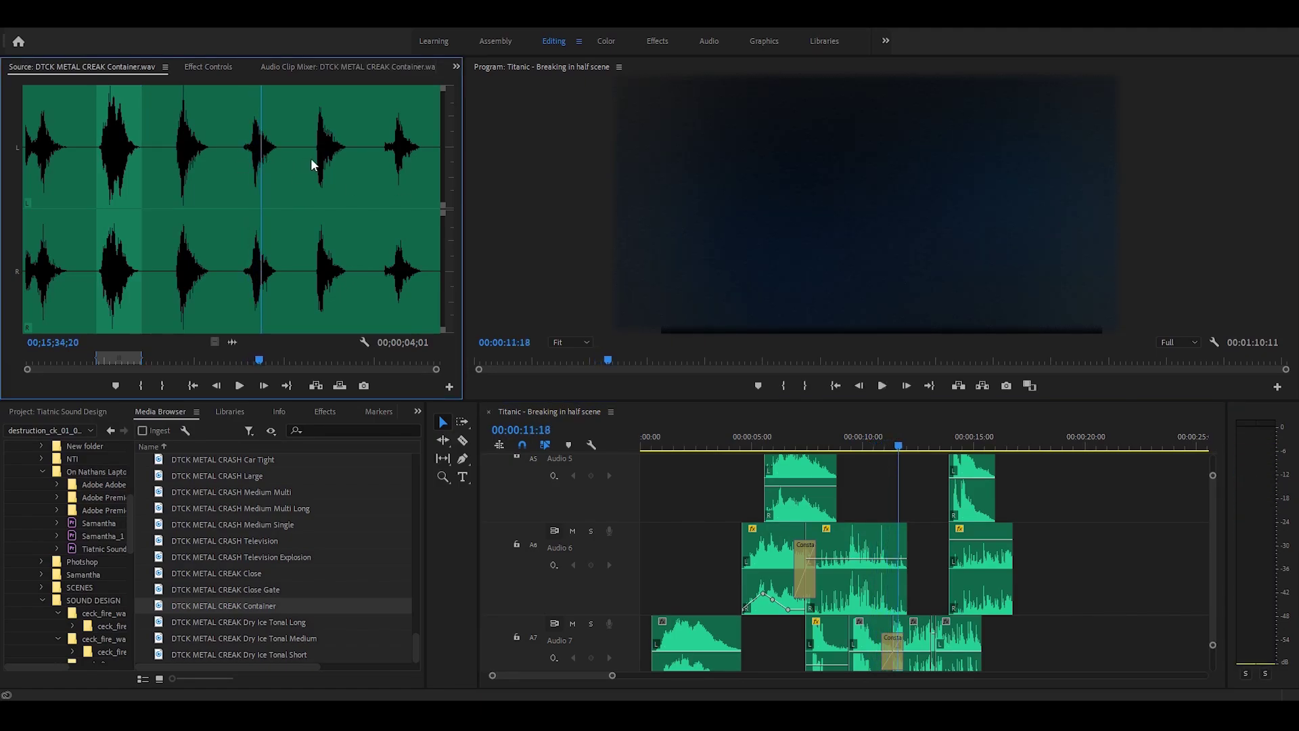
click(243, 159)
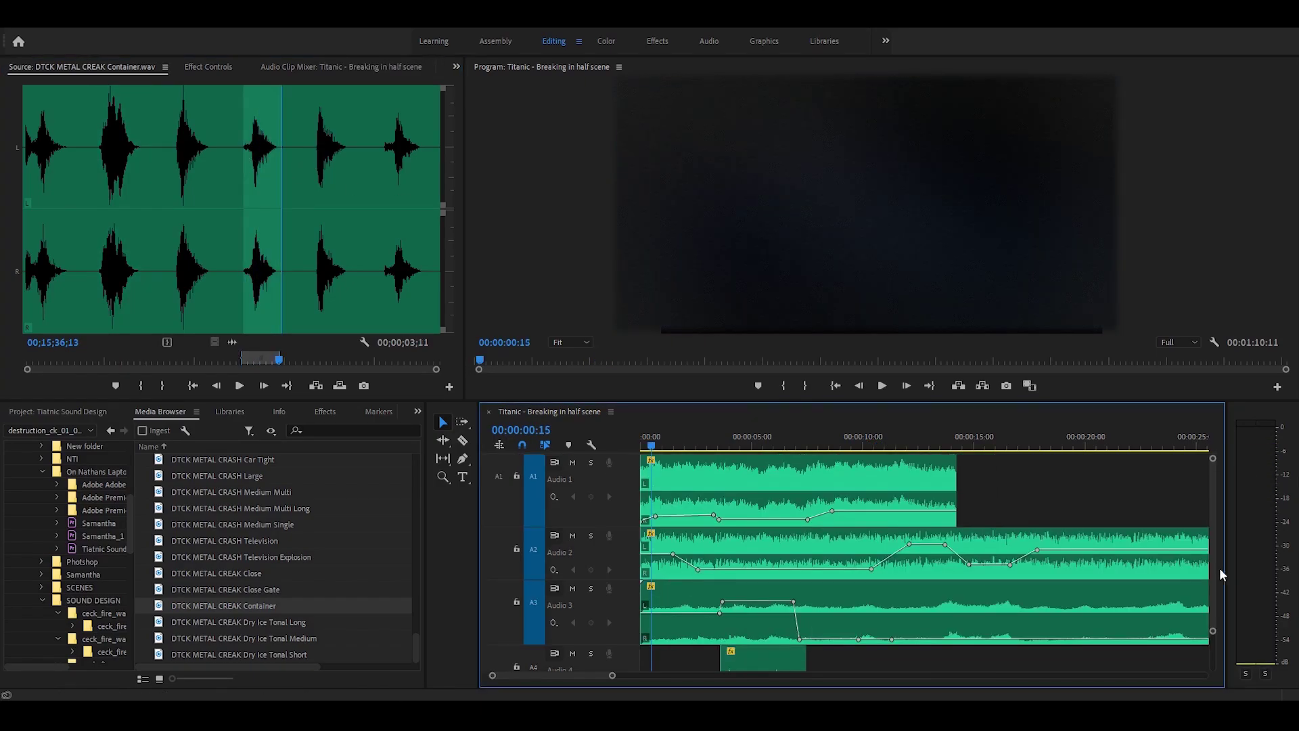
Move the opening metal creak clip from A7 to A11 at 00:00:00:15, and play the mix from the start
drag(1219, 568, 1219, 586)
key(shift+equal)
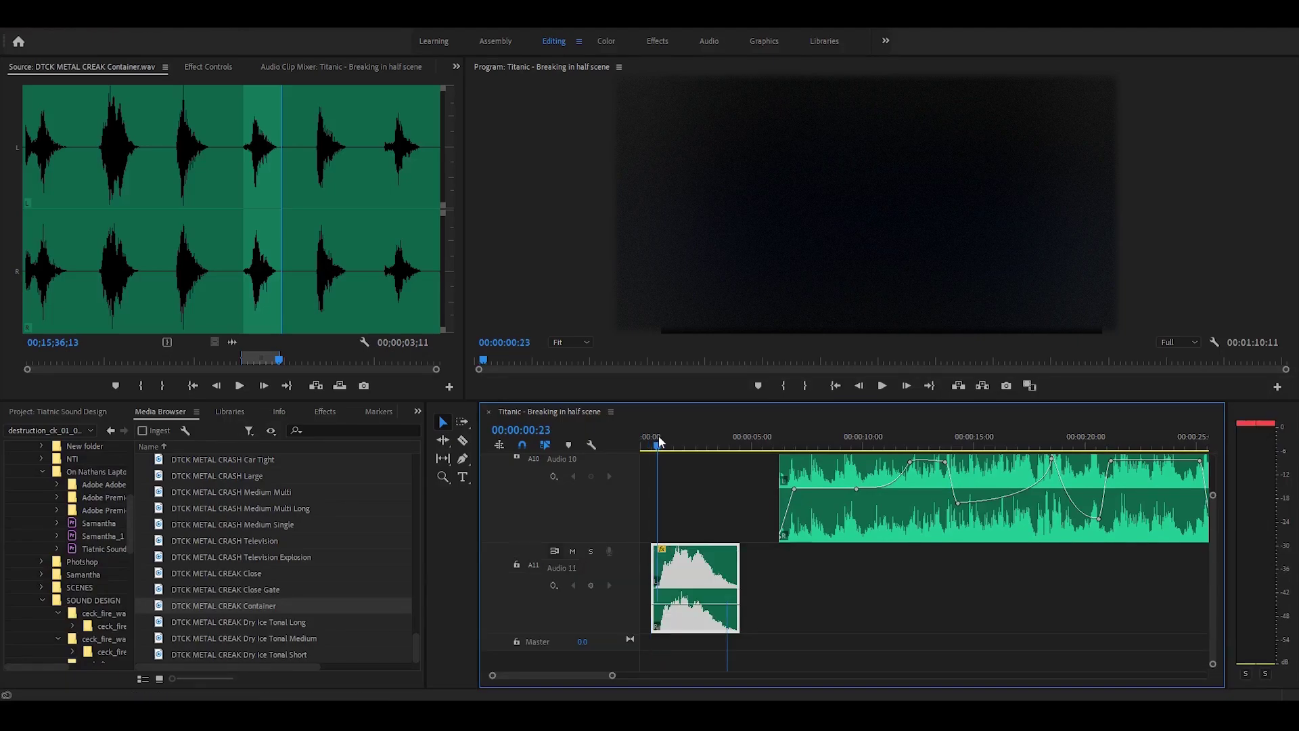
drag(659, 441, 643, 441)
key(space)
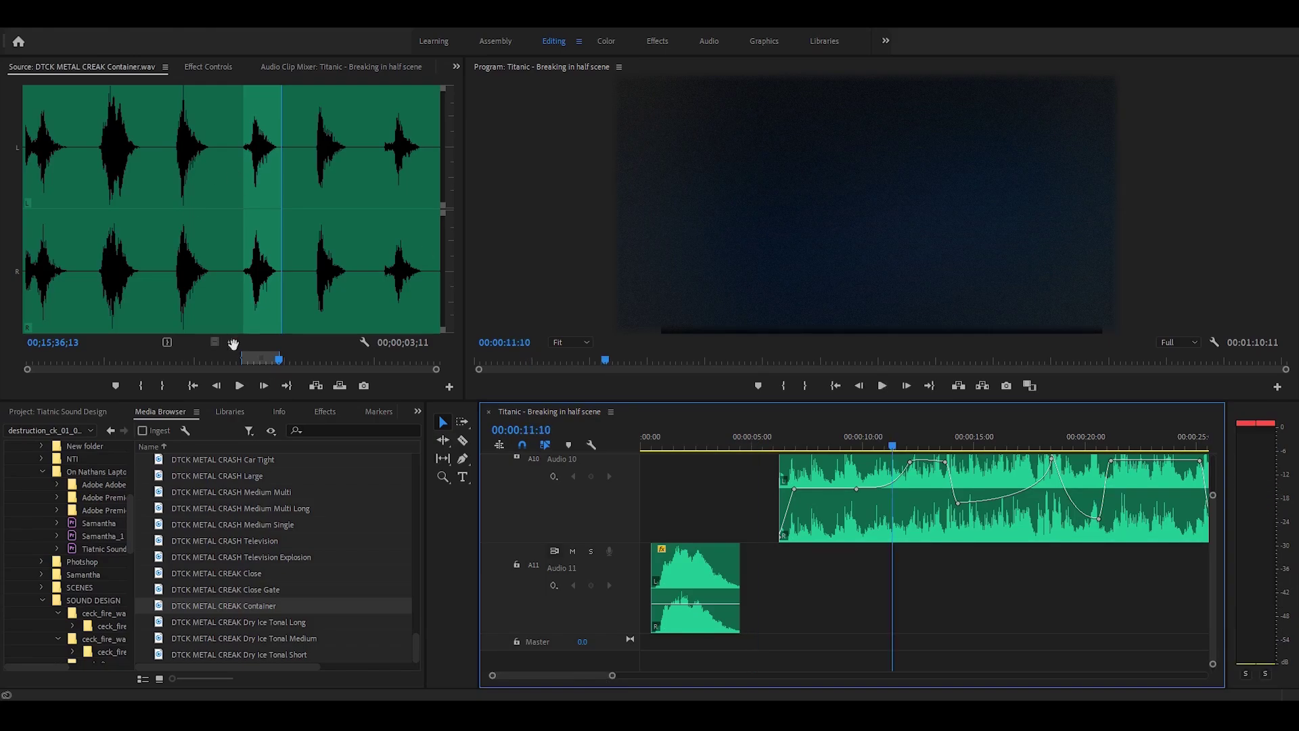
Add the marked creak to A11 at 00:00:10:10 and a 3;24 creak section ending at 00;15;49;00 at about 00:00:17:05, and play them
drag(232, 341, 879, 598)
key(space)
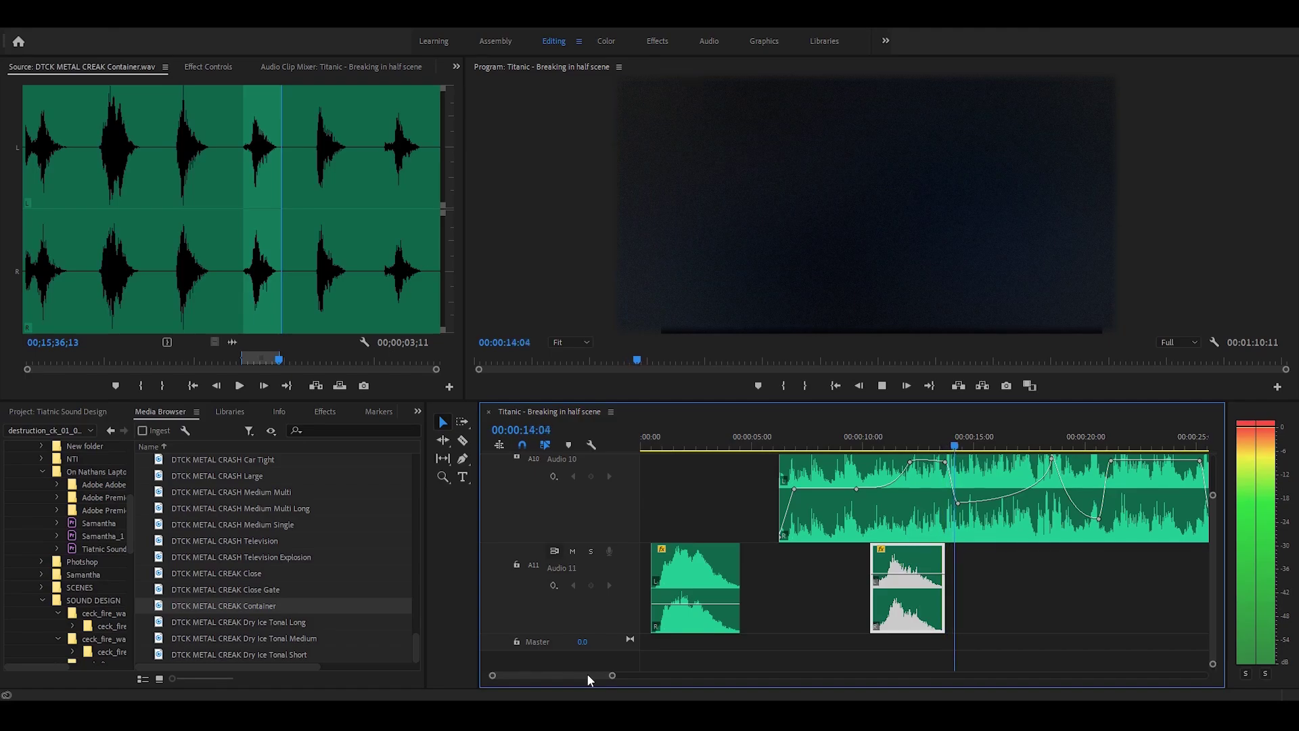
key(space)
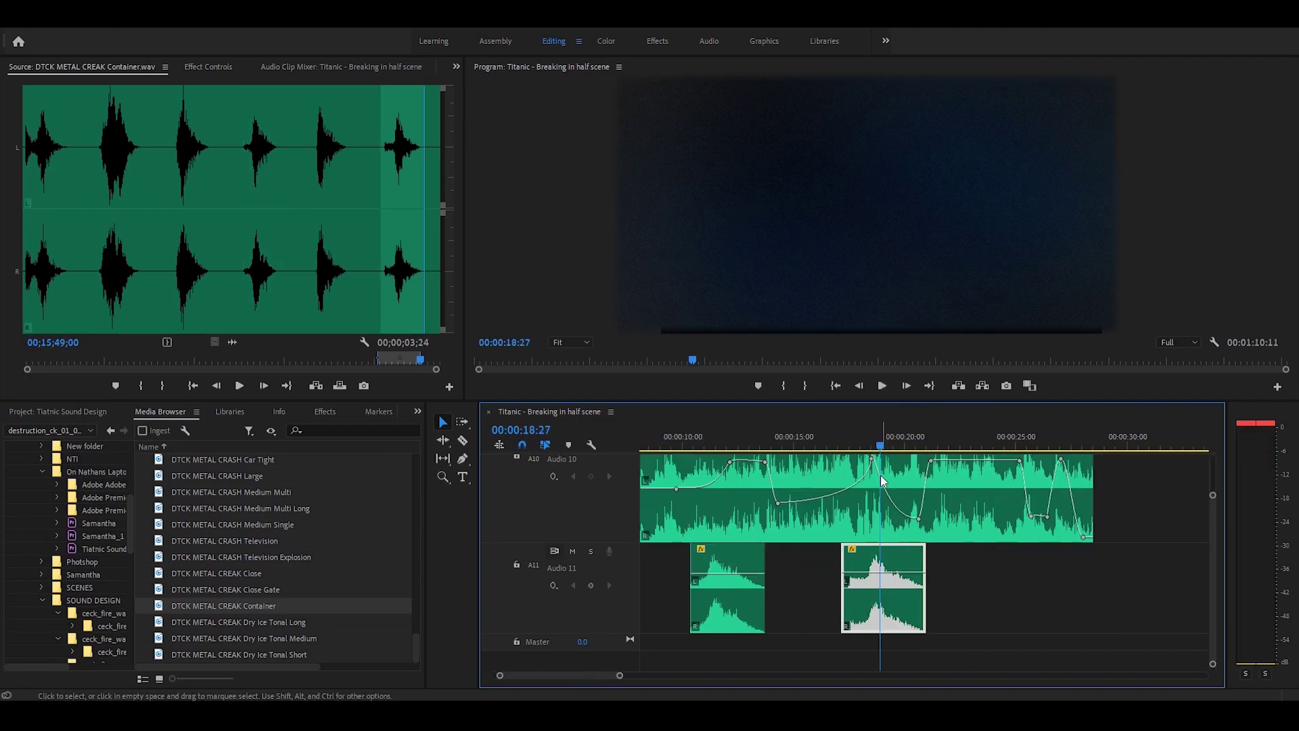
key(space)
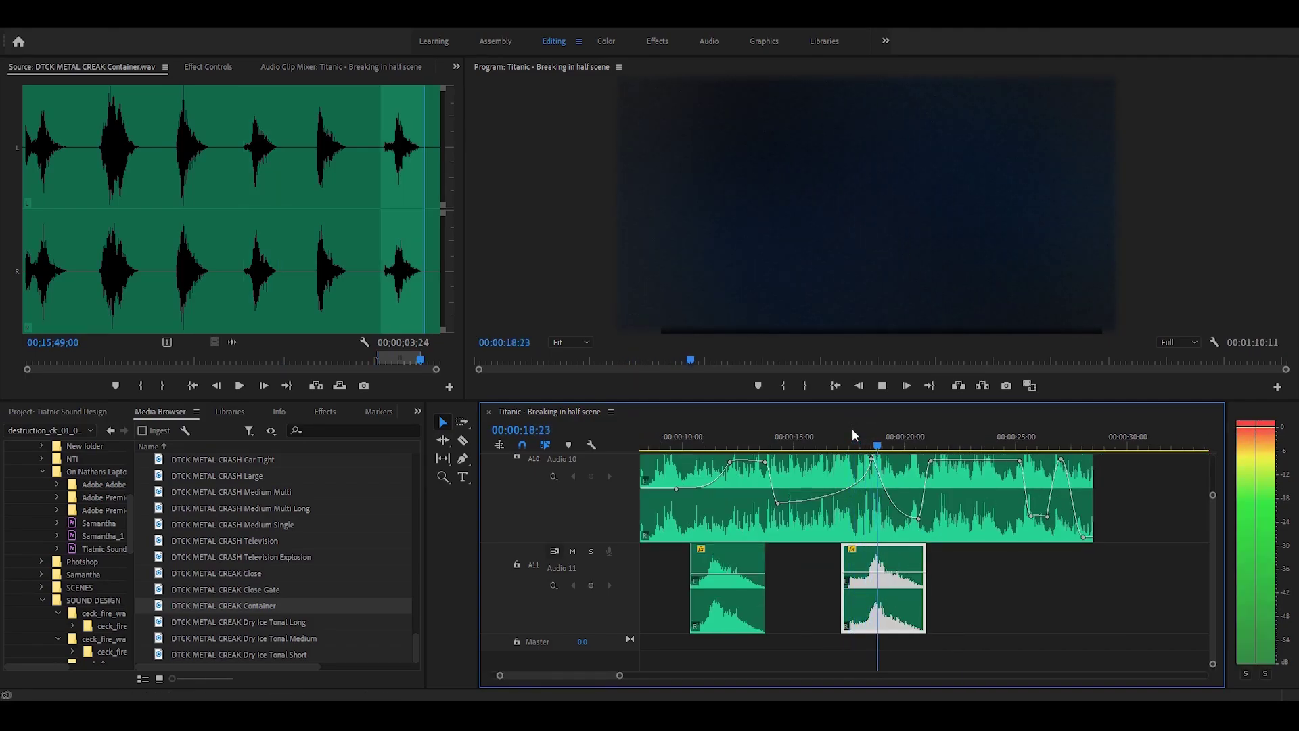
click(691, 433)
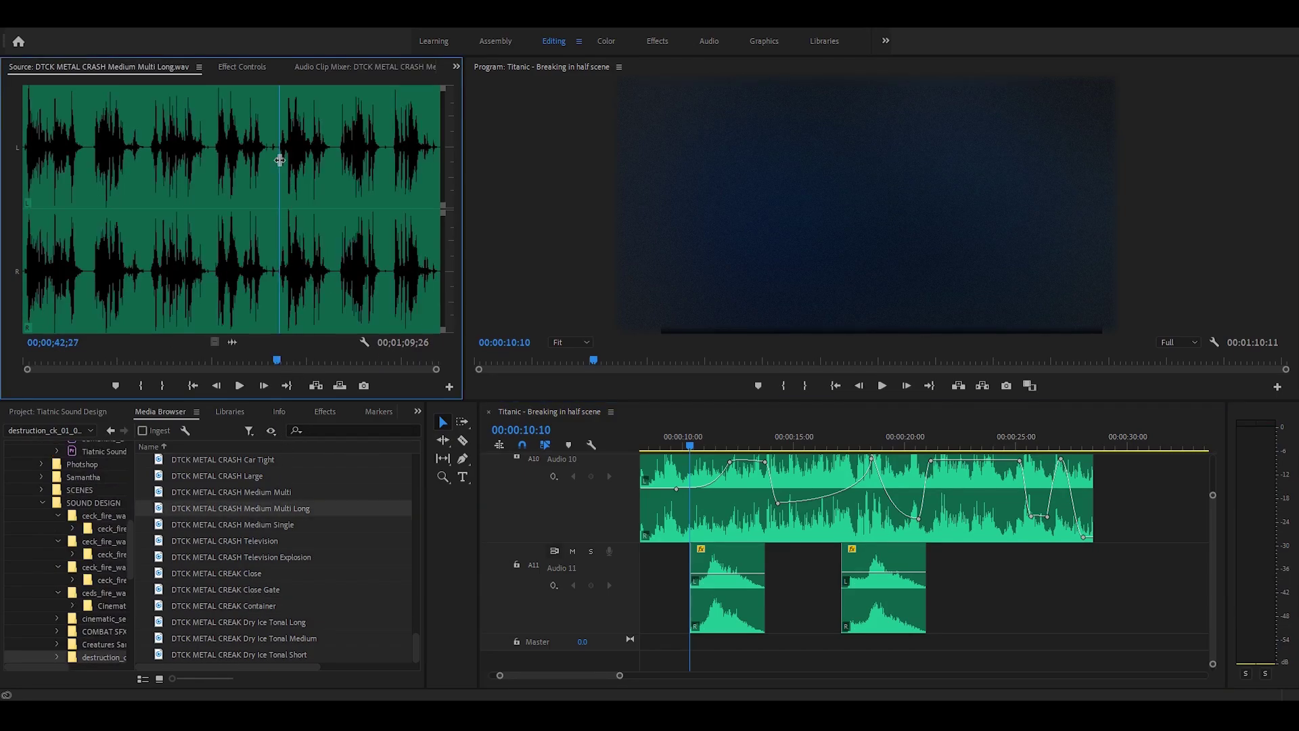
Preview DTCK METAL CRASH Medium Multi Long and mark an 8;26 section ending at 00;00;51;15
key(space)
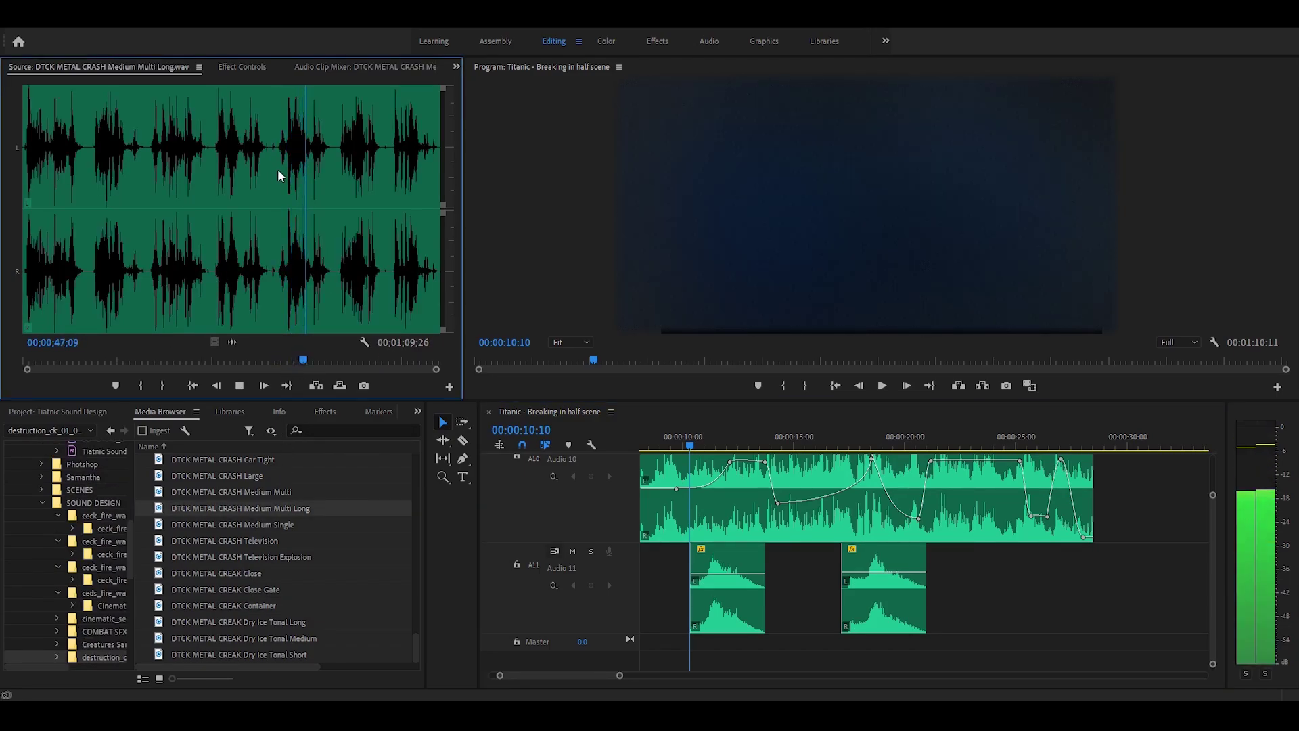
click(282, 171)
click(277, 169)
key(i)
click(330, 163)
key(o)
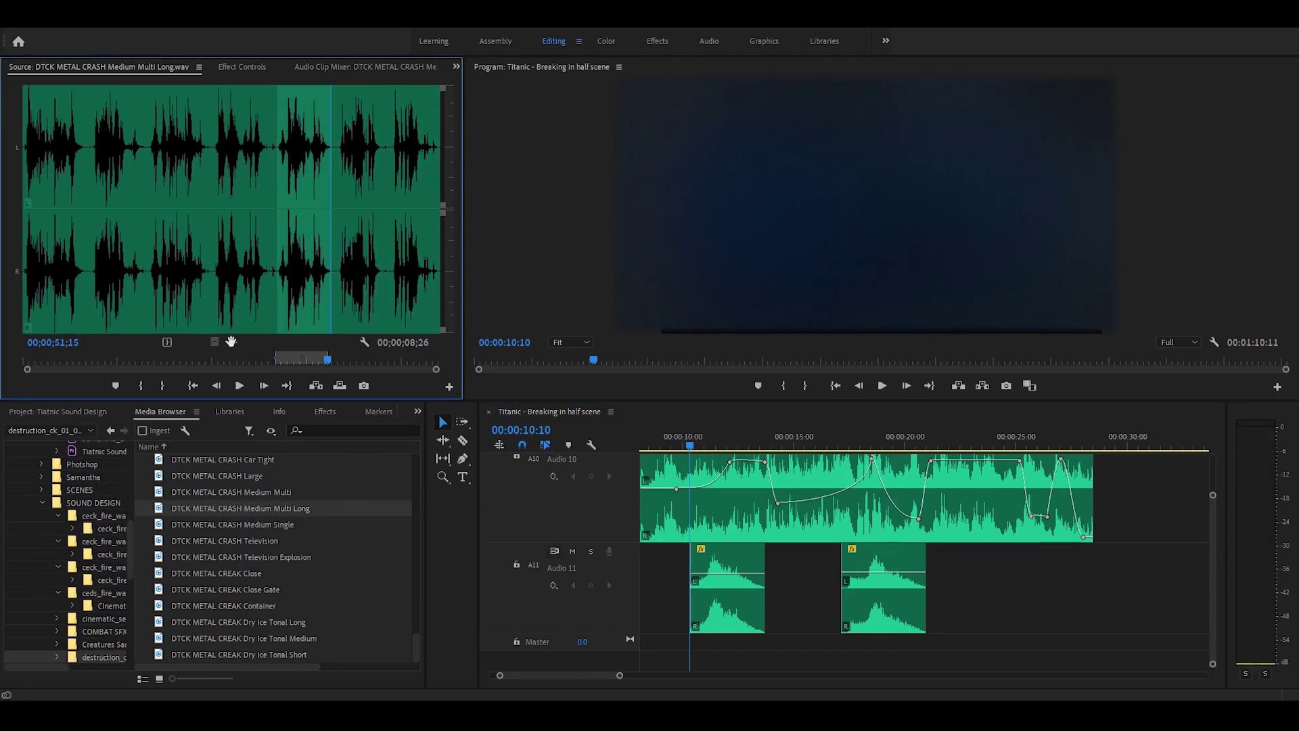
Add the marked metal crash section to A11 and trim it to fit between the two creak clips
drag(683, 437, 753, 443)
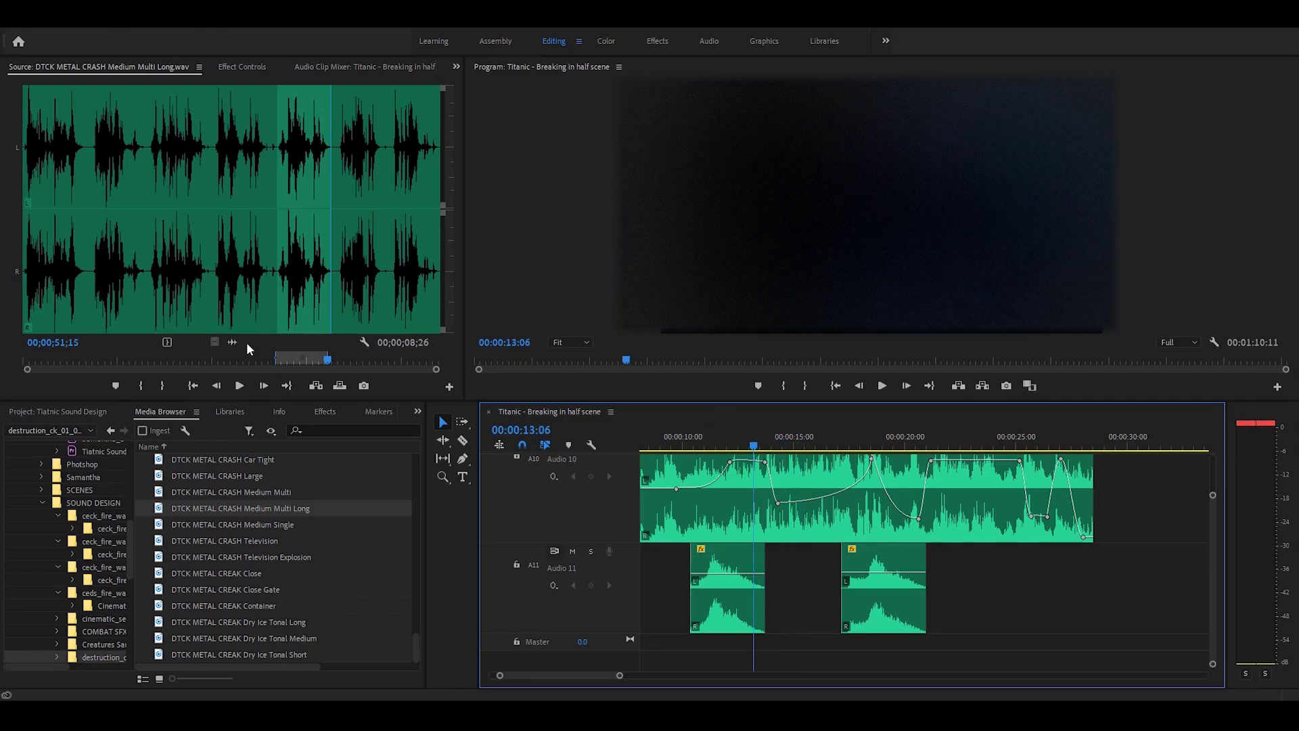
drag(233, 341, 970, 612)
drag(988, 438, 1007, 439)
drag(971, 568, 1007, 571)
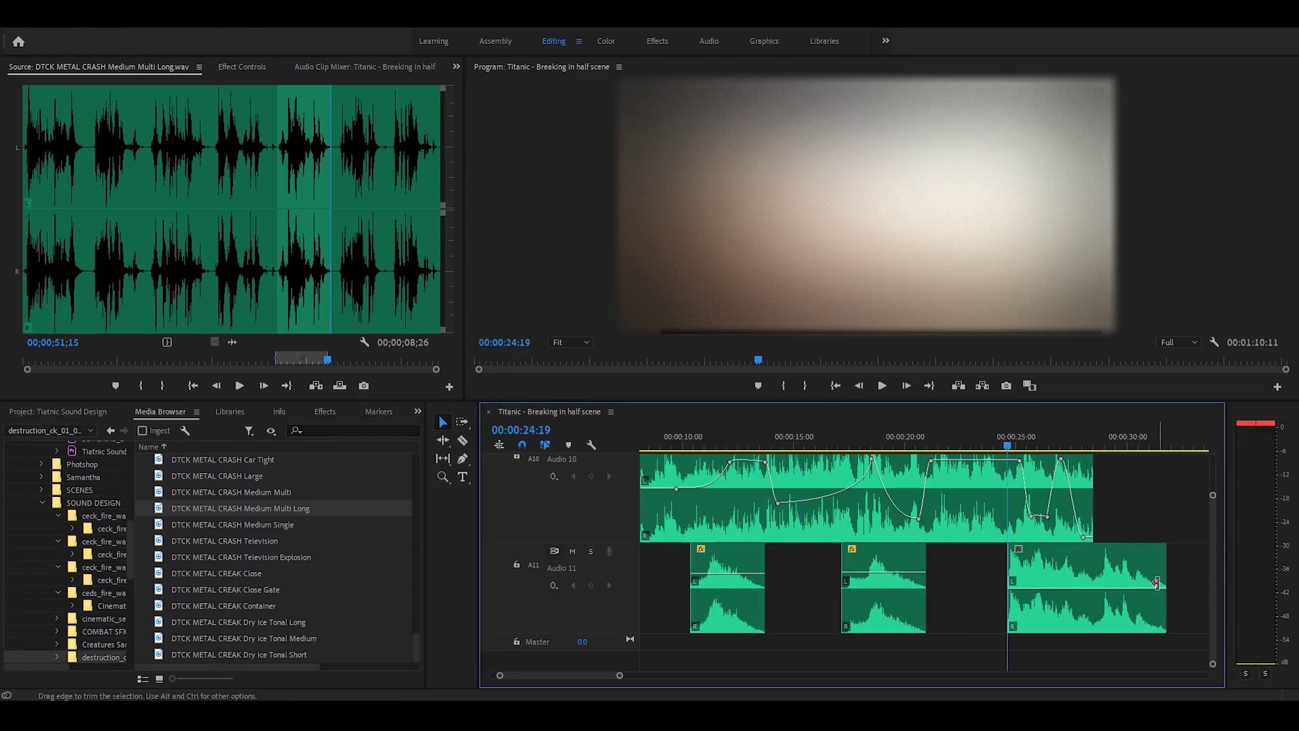
drag(1162, 576, 837, 568)
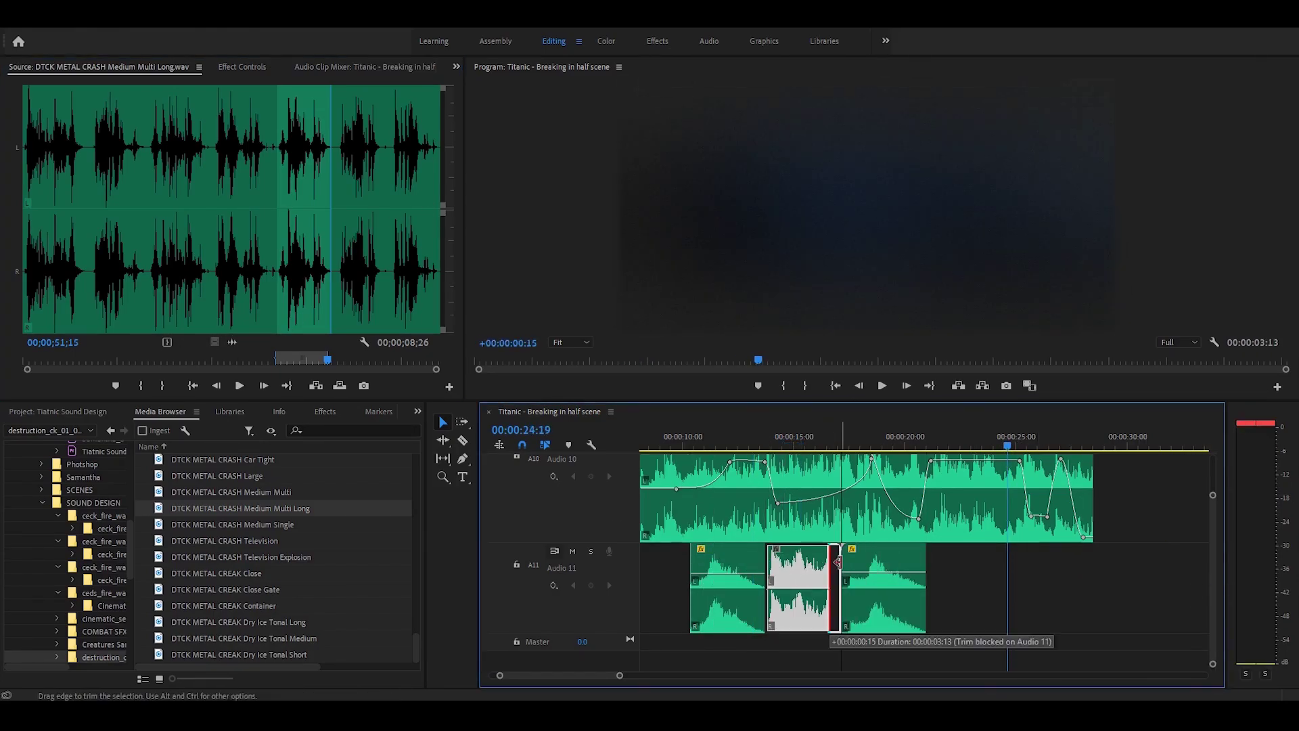
Apply default transitions at both ends of the metal crash clip on A11 and play the result
right_click(767, 570)
click(844, 659)
right_click(841, 593)
right_click(842, 609)
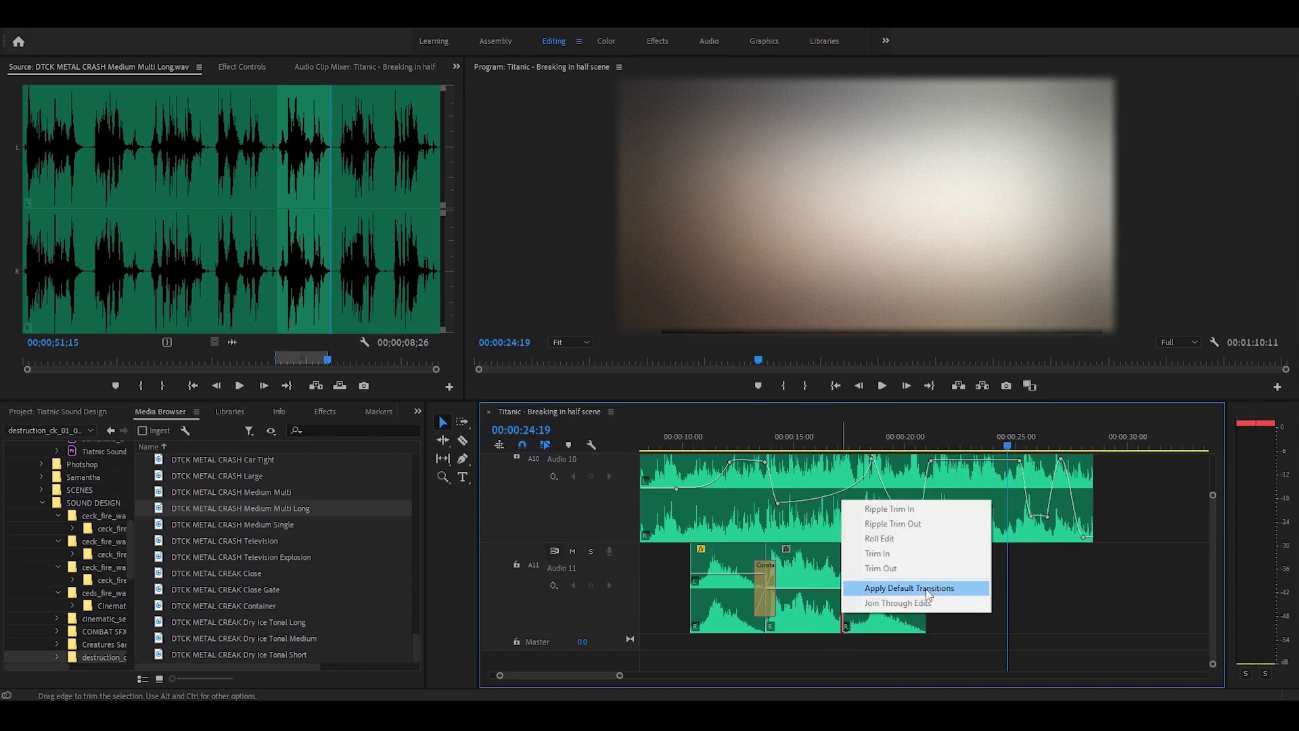
click(852, 583)
click(673, 439)
key(space)
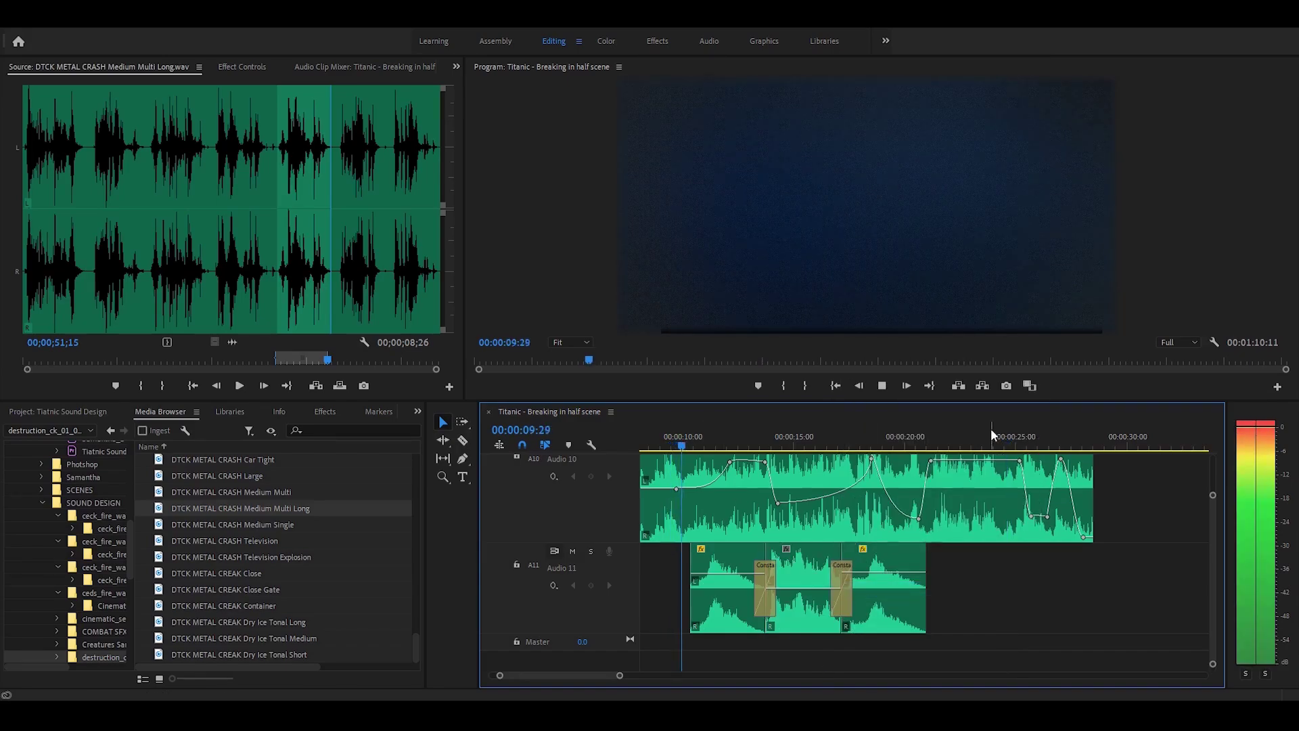
Lower the A11 crash clip's volume and extend its end to about 00:00:18:00 with a default transition into the following creak
click(816, 590)
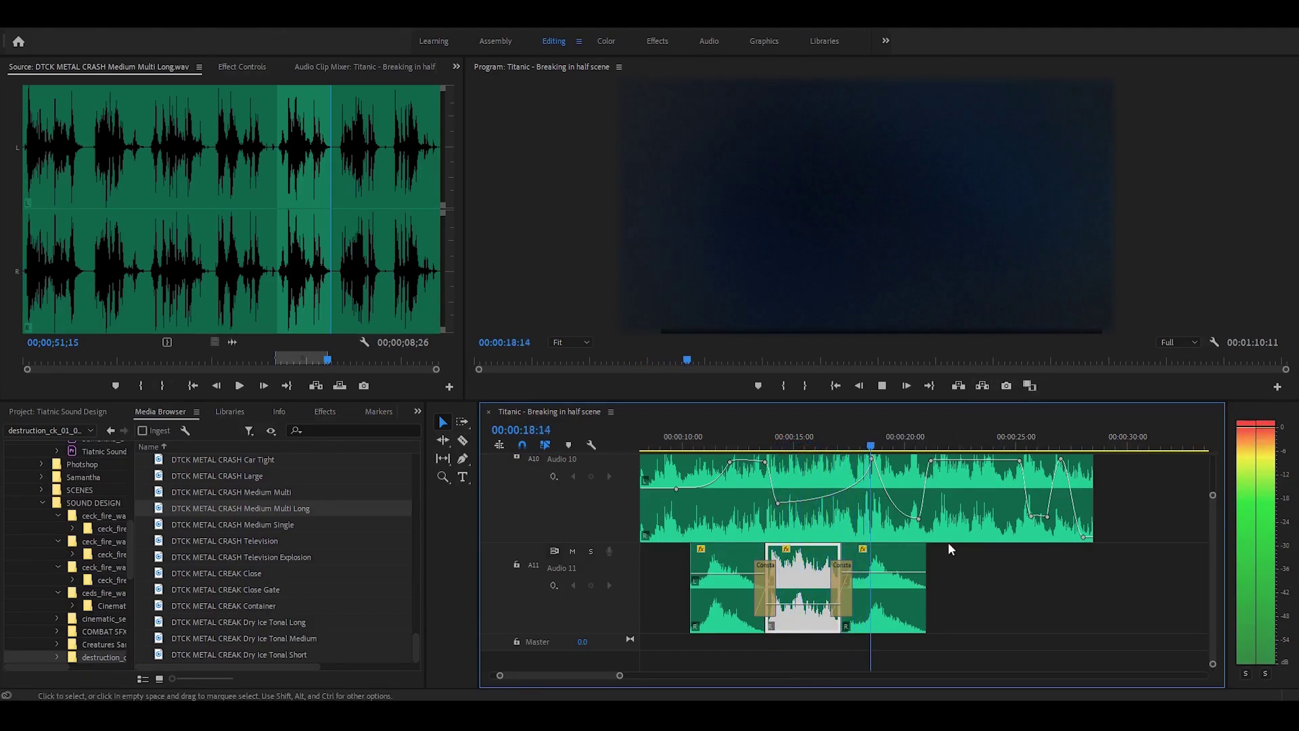
drag(843, 551, 860, 556)
drag(839, 556, 860, 556)
right_click(857, 556)
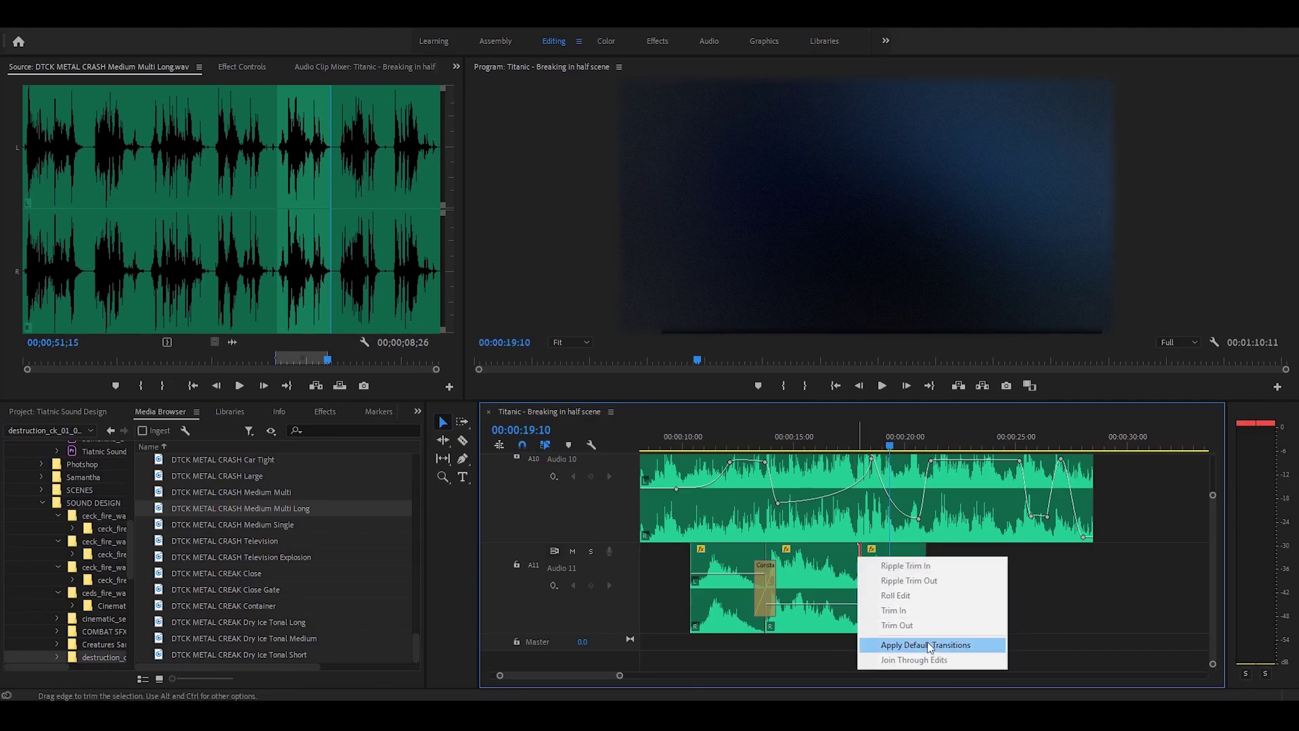
click(926, 643)
Play the mix from about 00:00:16:00 to check the metal layers on A11 and A12
click(817, 433)
key(space)
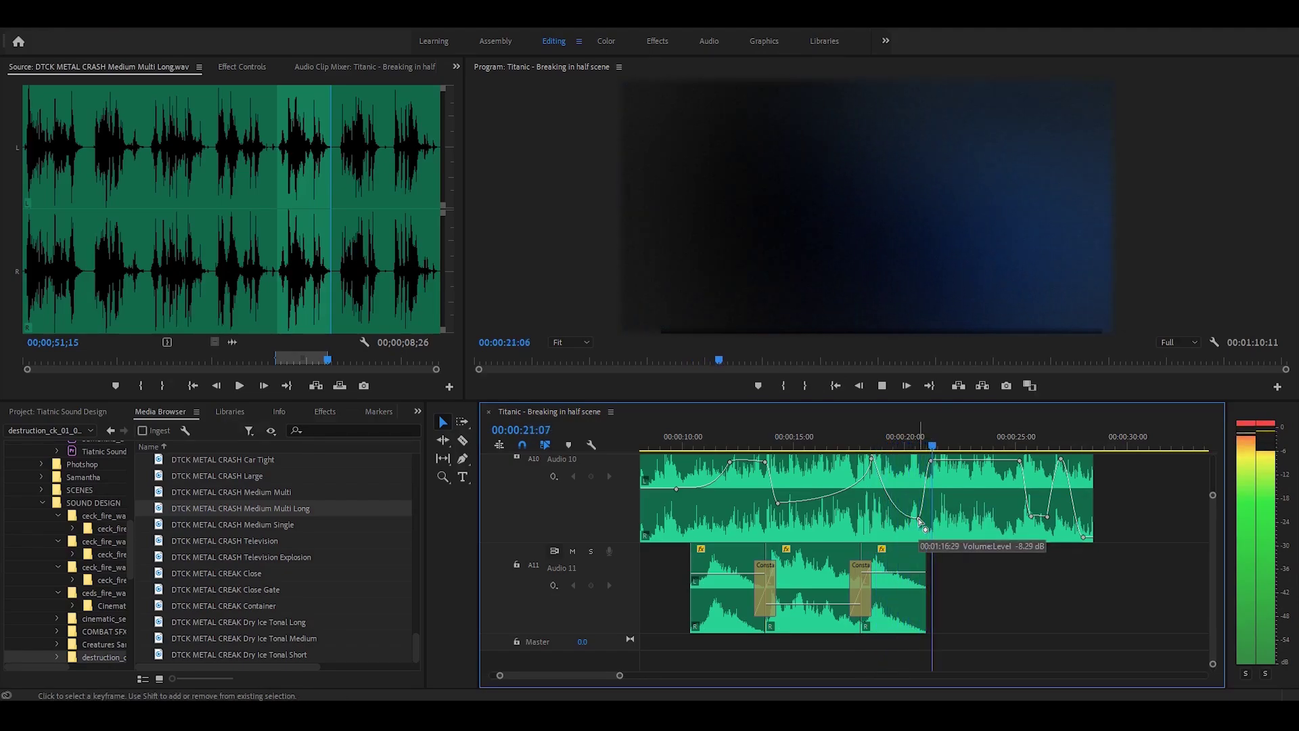
key(space)
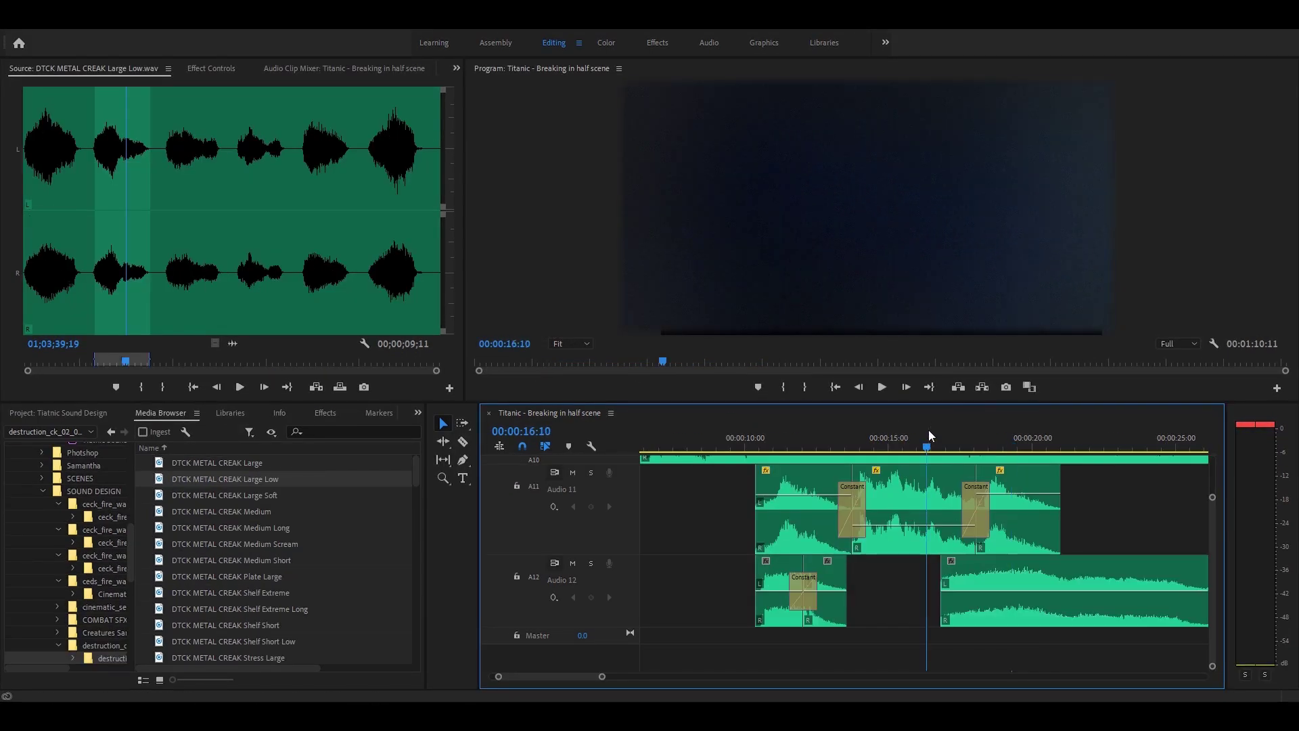
key(space)
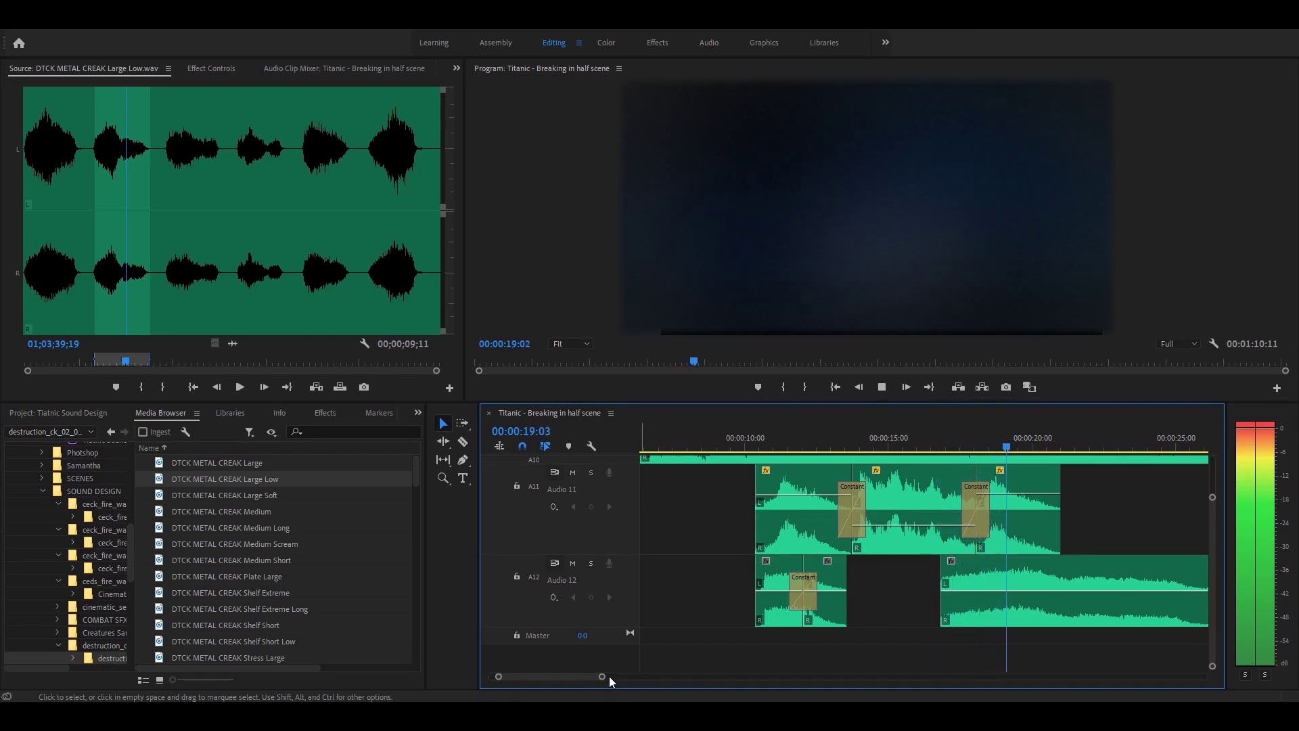
mouse_move(602, 676)
mouse_down()
mouse_move(620, 677)
mouse_move(578, 677)
mouse_up()
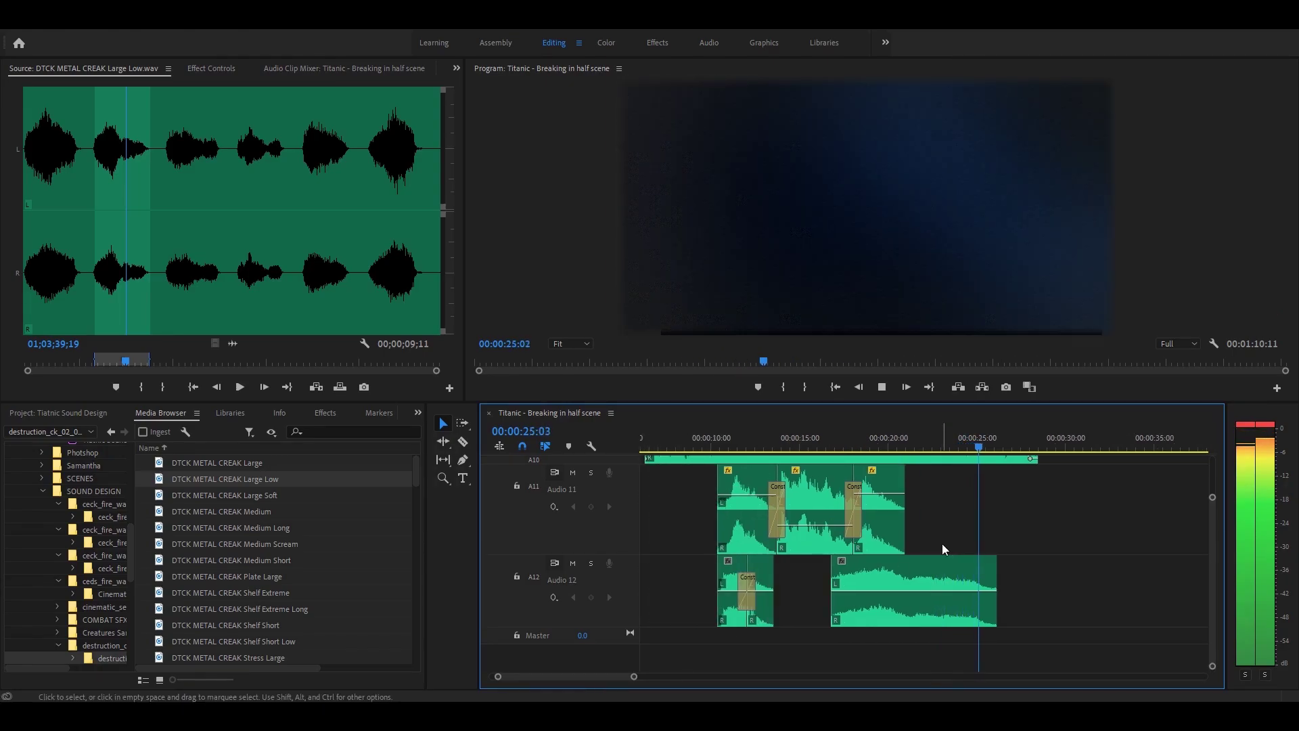
key(space)
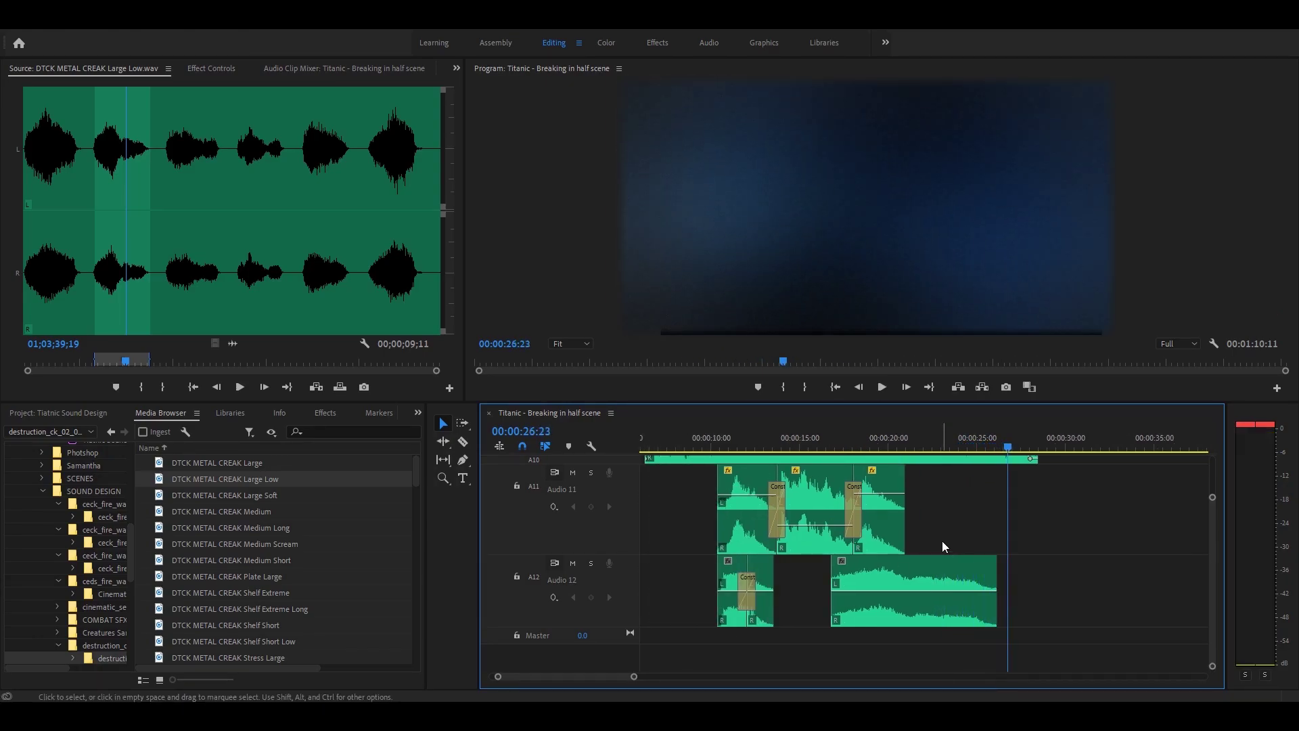
Open DTCK METAL CREAK Medium Short and mark its fourth creak as a 0;27 section ending at 01;00;29;14
double_click(232, 559)
click(181, 163)
key(i)
click(194, 164)
key(o)
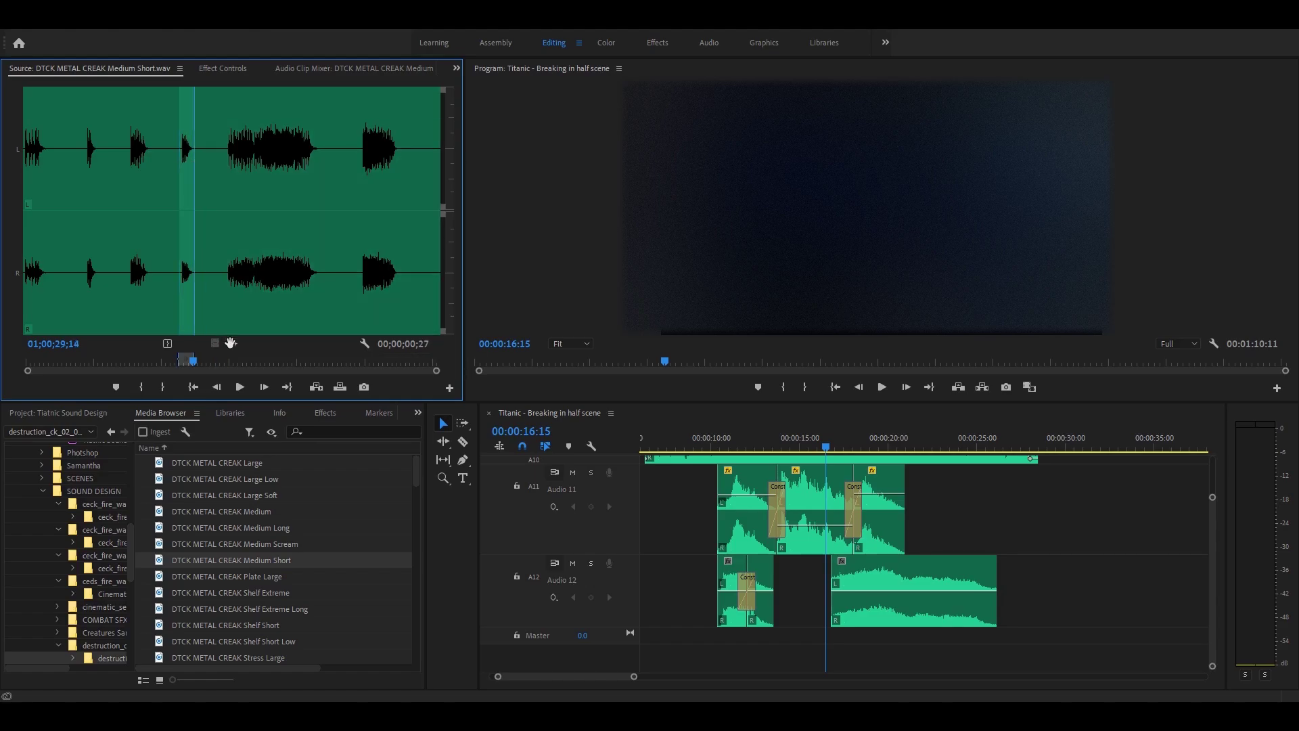
Place the short creak directly before the long creak on A12 and apply a default transition between them
drag(812, 591, 817, 591)
right_click(834, 582)
click(878, 669)
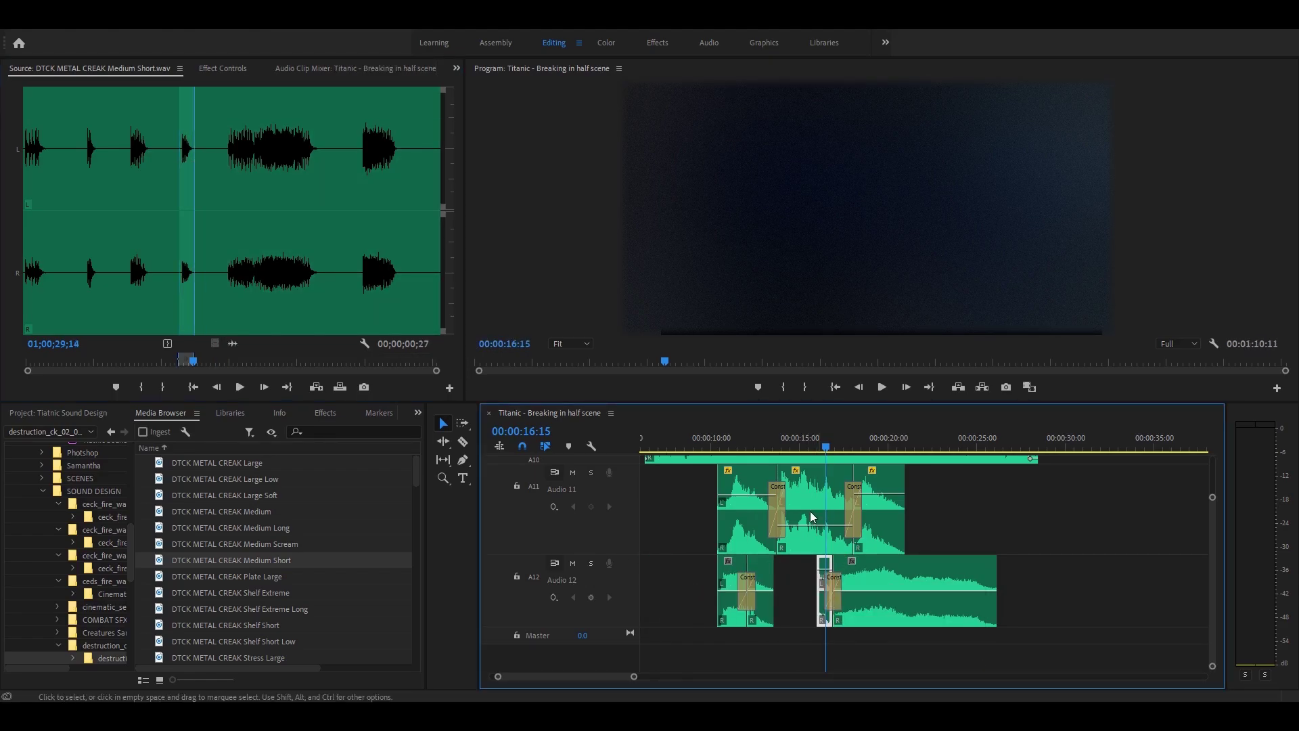
Play the joined A12 creaks from about 00:00:15:15 and replay the part around 00:00:17:00
click(807, 444)
key(space)
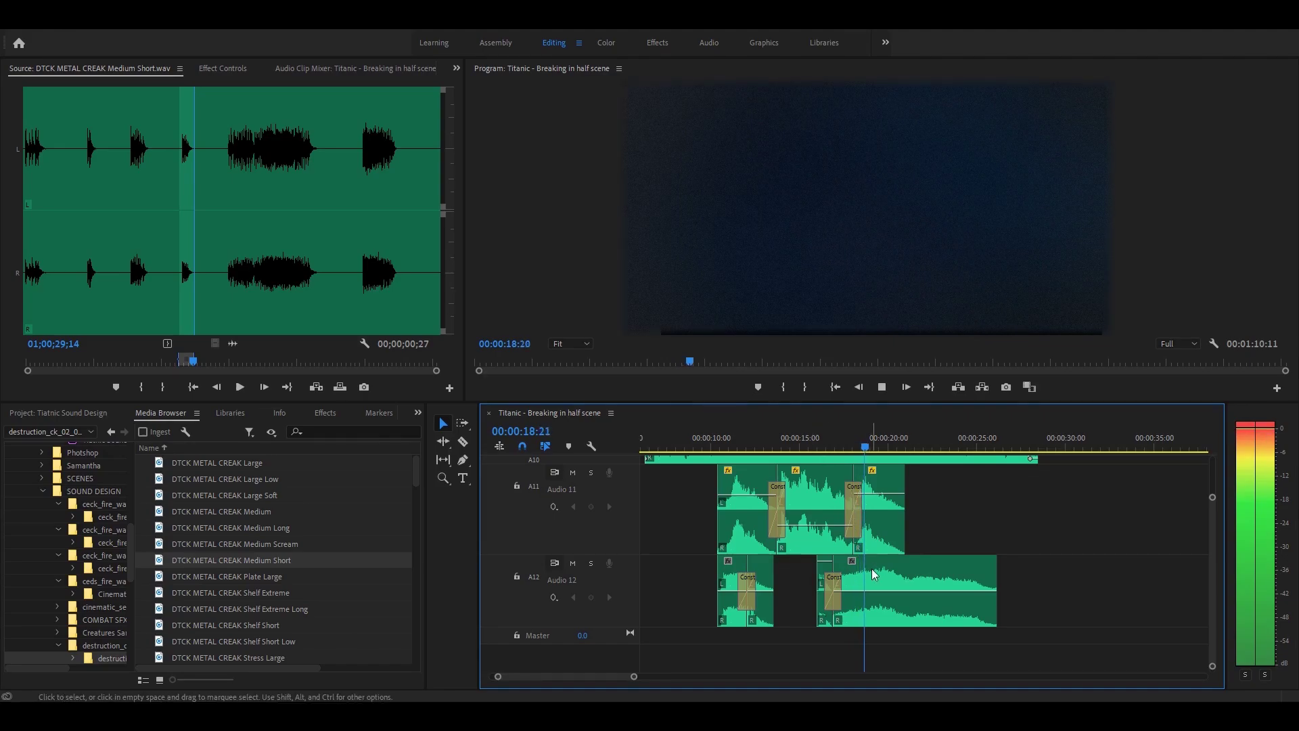
key(space)
click(863, 445)
drag(866, 450, 843, 451)
key(space)
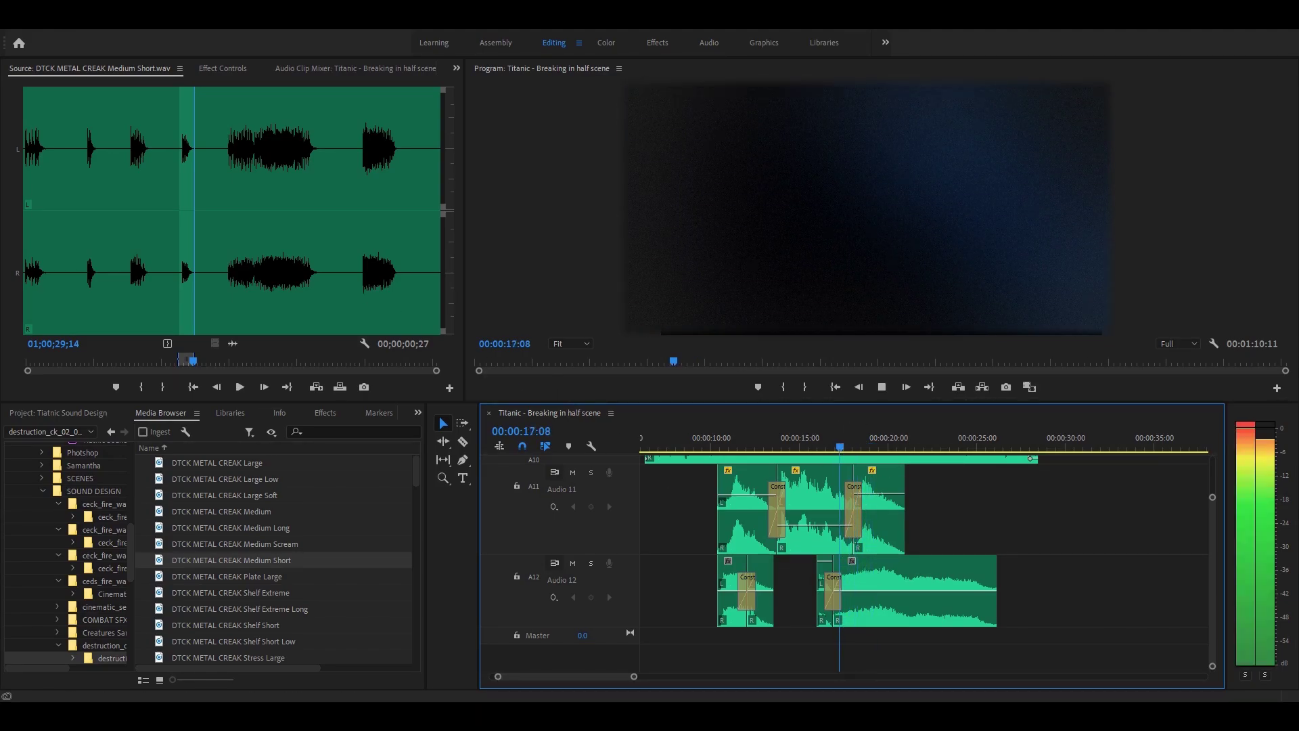
key(space)
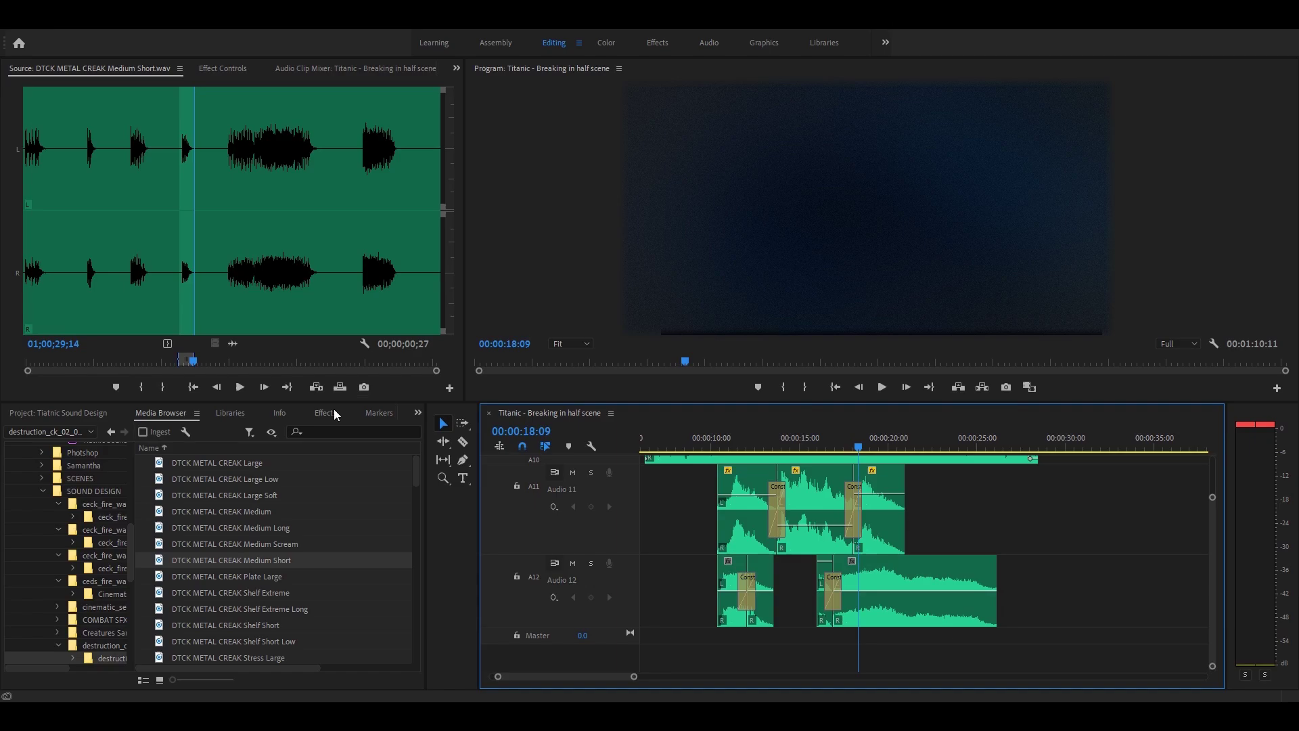
Open DTCK EXPLOSION Fireworks from the destruction_ck_01 folder and preview its fourth and second bursts
click(111, 431)
double_click(235, 512)
click(230, 174)
key(space)
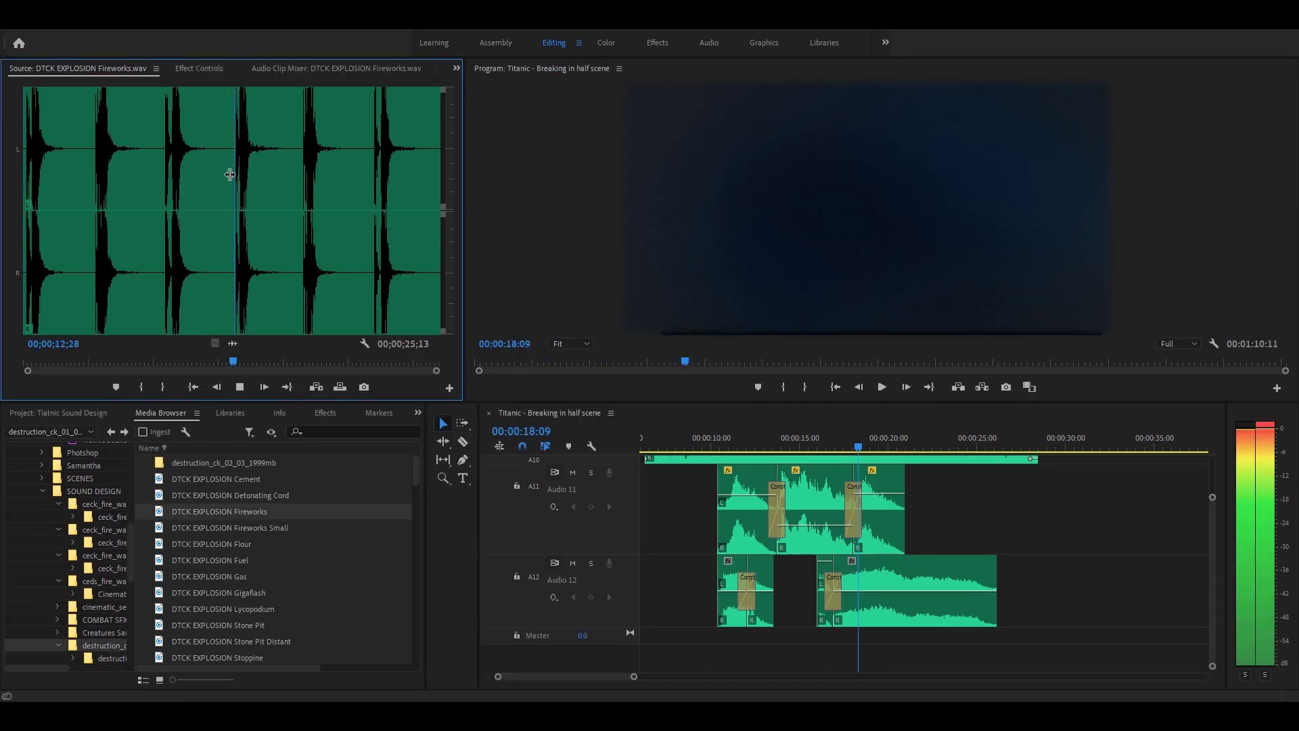
key(space)
key(space)
click(89, 155)
key(space)
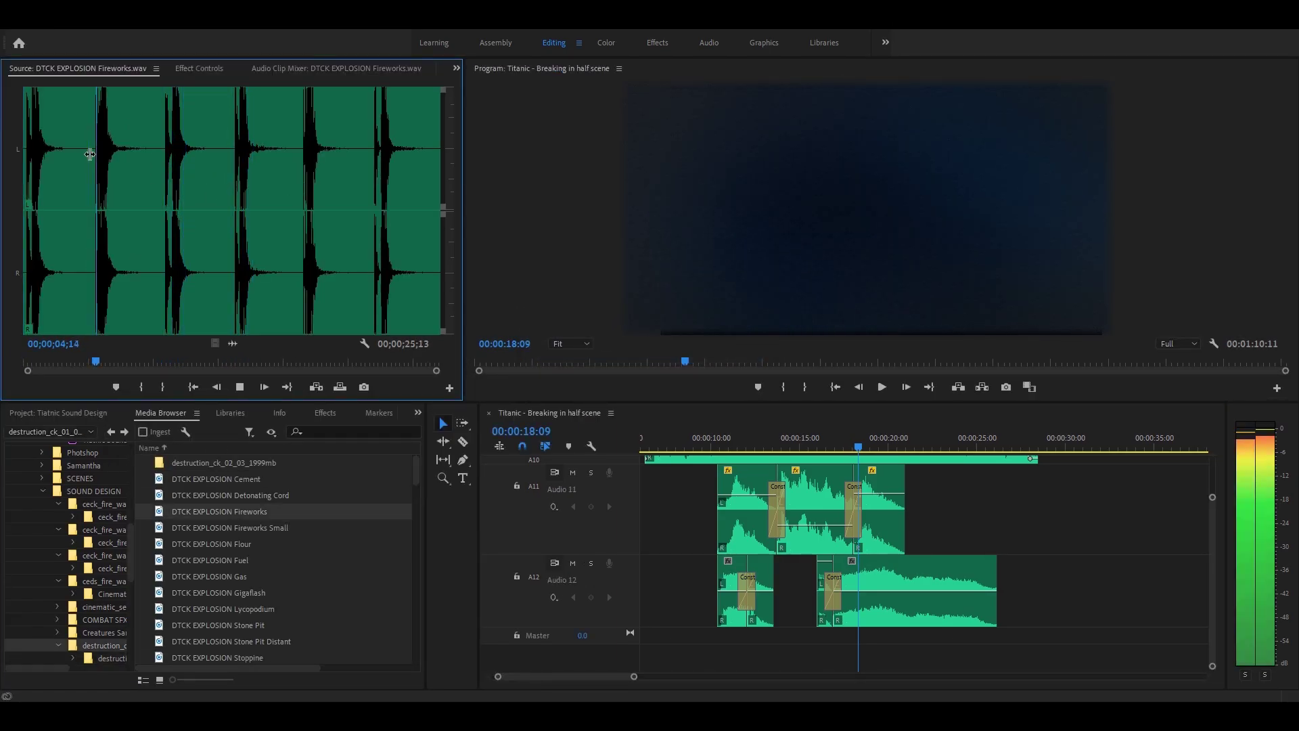
click(89, 155)
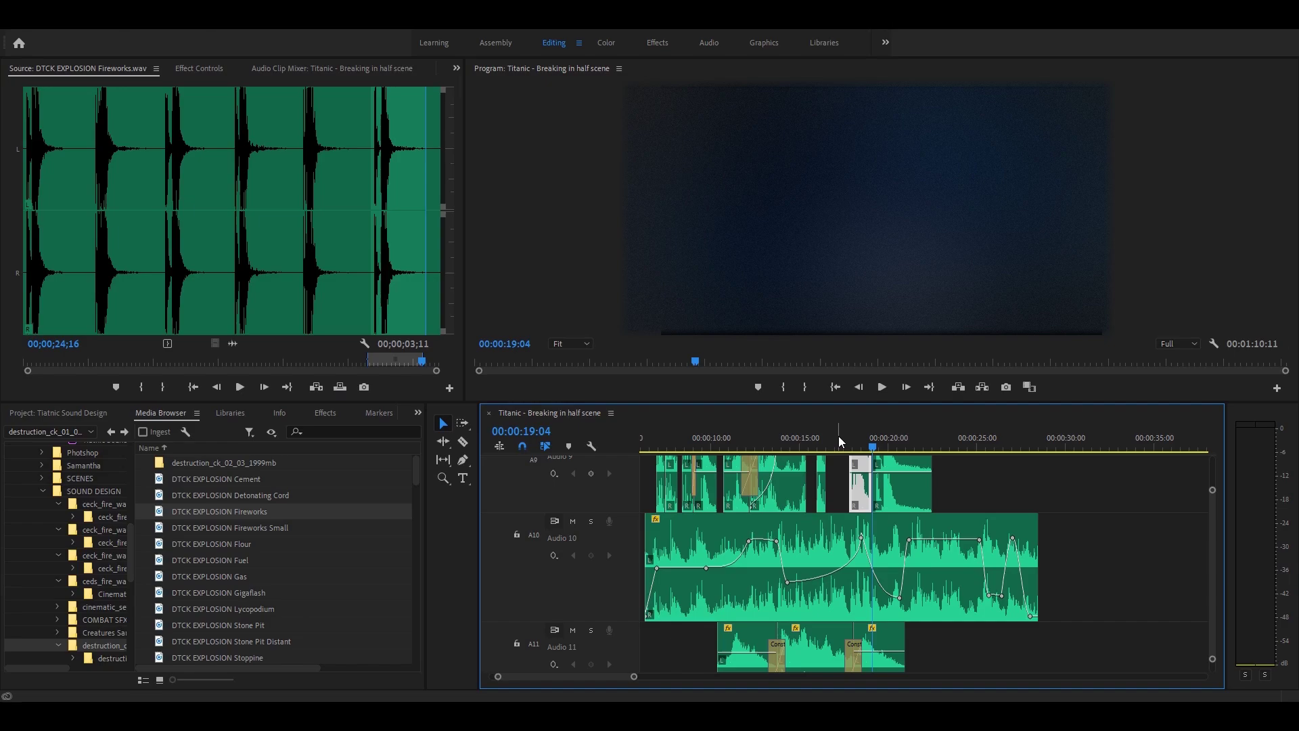
Play the fireworks explosion clips on A9 from about 00:00:17:15
click(845, 436)
key(space)
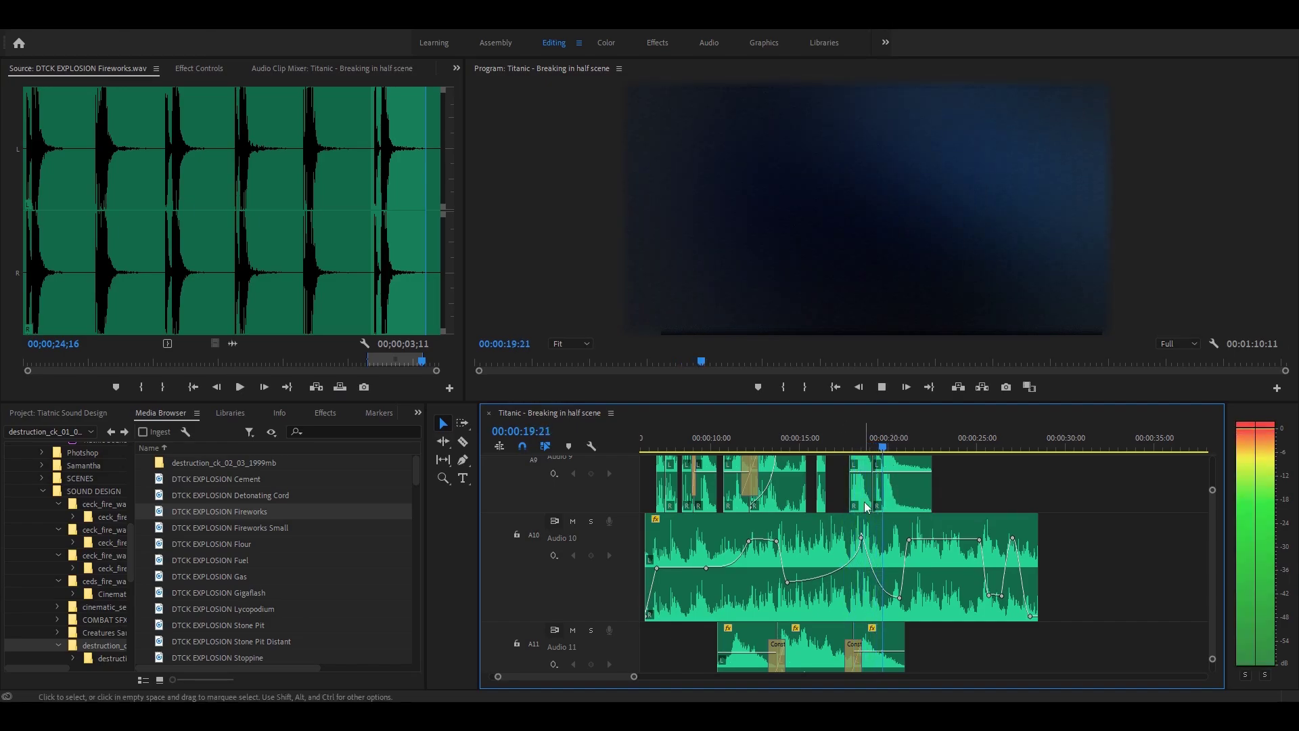
key(space)
Move the longer explosion clip on A9 earlier to about 00:00:18:25, apply a default transition at its start, and play it
drag(499, 677, 523, 678)
drag(917, 490, 902, 490)
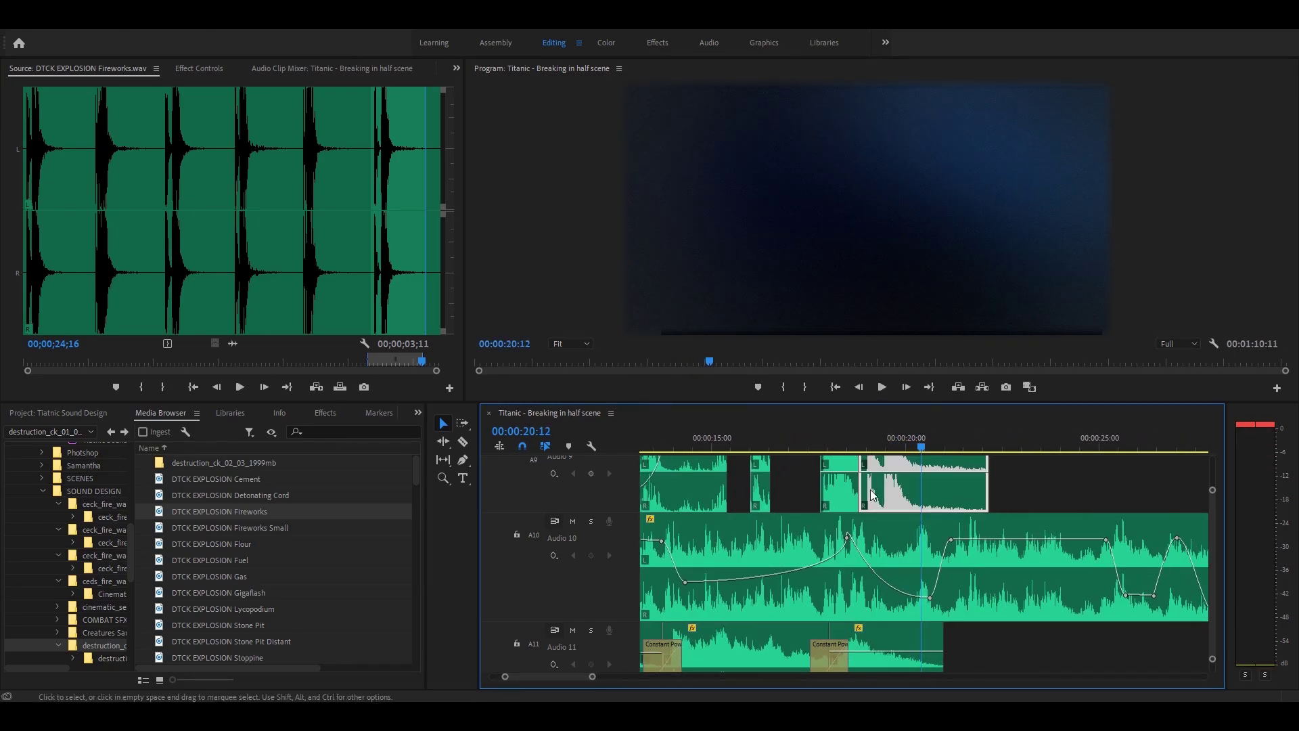
right_click(859, 484)
click(911, 574)
click(778, 444)
key(space)
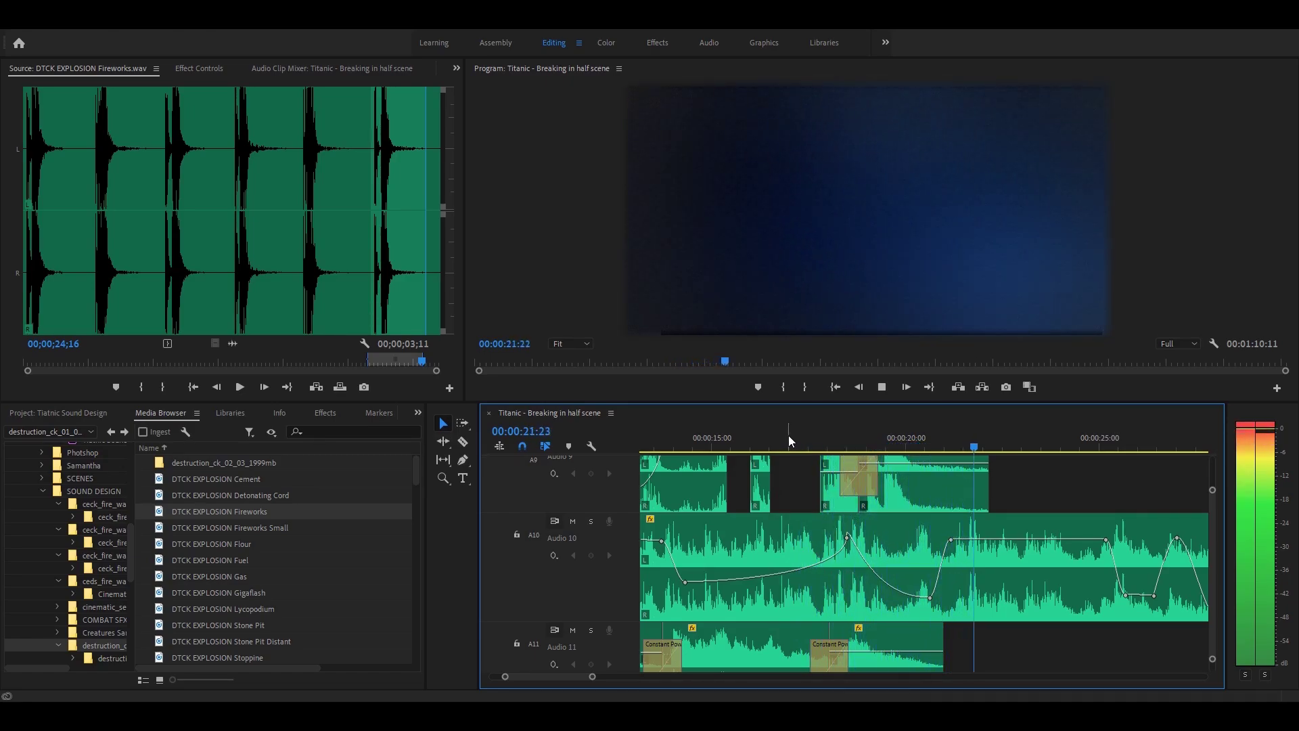
key(space)
Mark a 3;29 section of DTCK EXPLOSION Lycopodium ending at 00;00;16;23, add it to A11 at about 00:00:22:00, and play it
key(i)
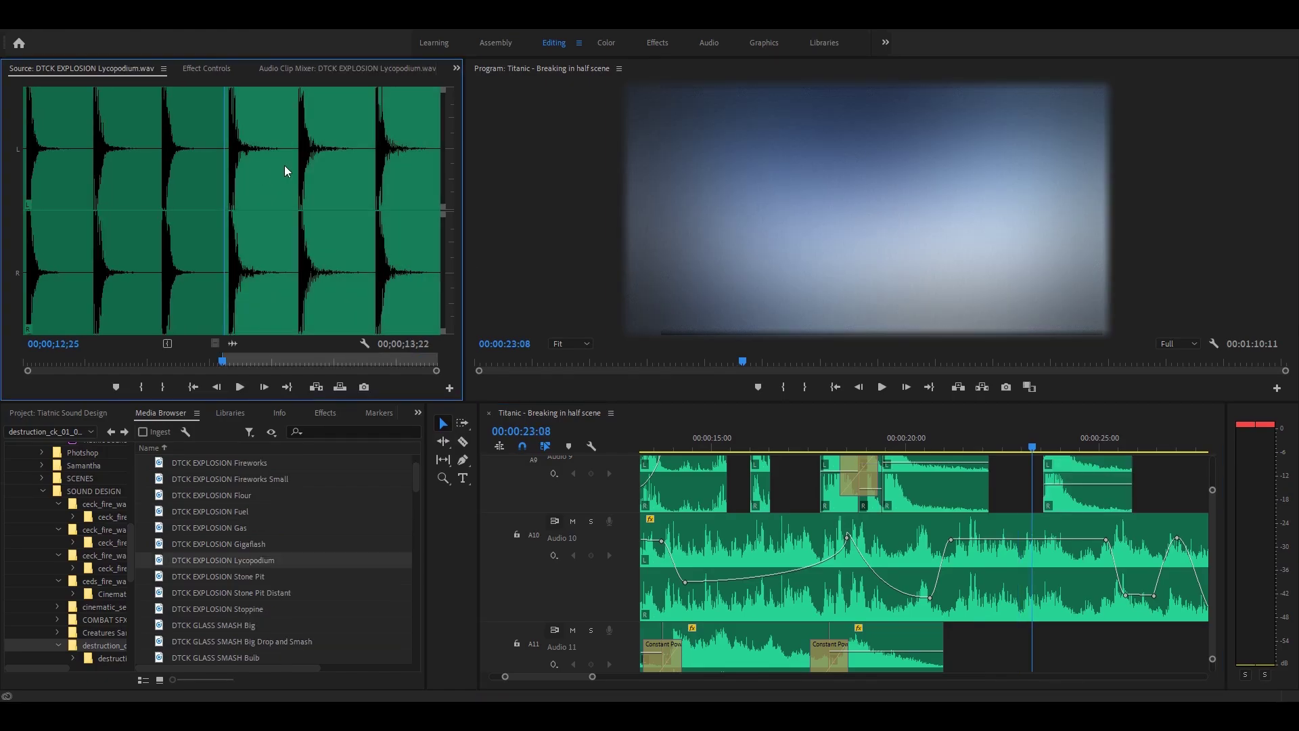
click(285, 165)
key(o)
drag(232, 343, 984, 641)
click(952, 436)
key(space)
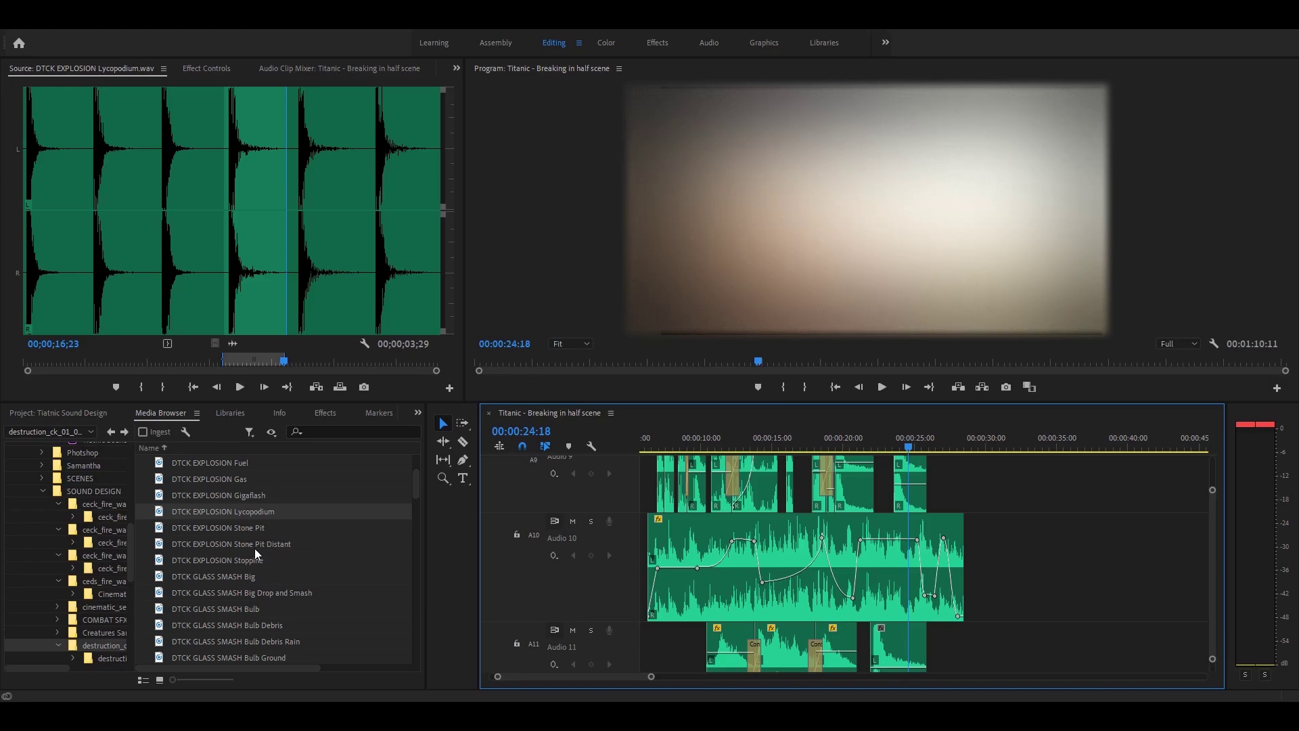
Preview DTCK EXPLOSION Stone Pit Distant and mark its third blast as a section starting at 00;00;23;18
double_click(255, 545)
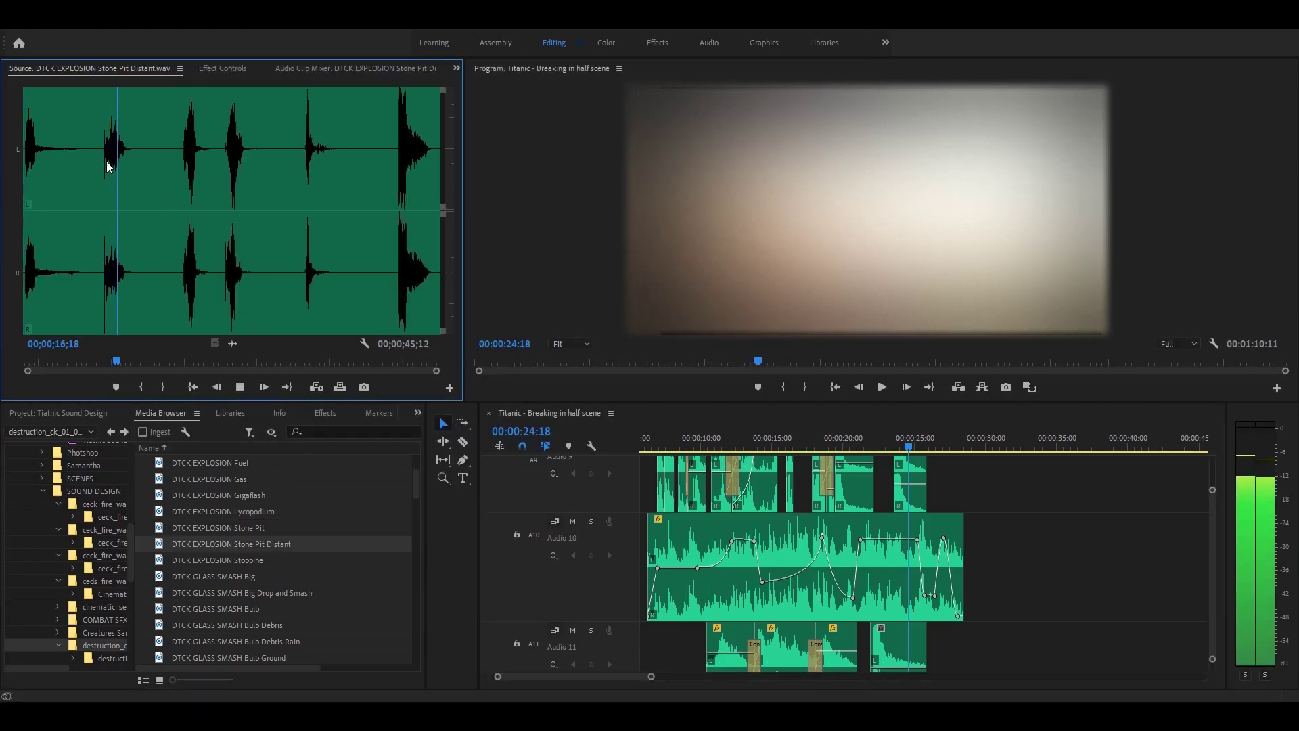
click(182, 169)
key(space)
click(182, 292)
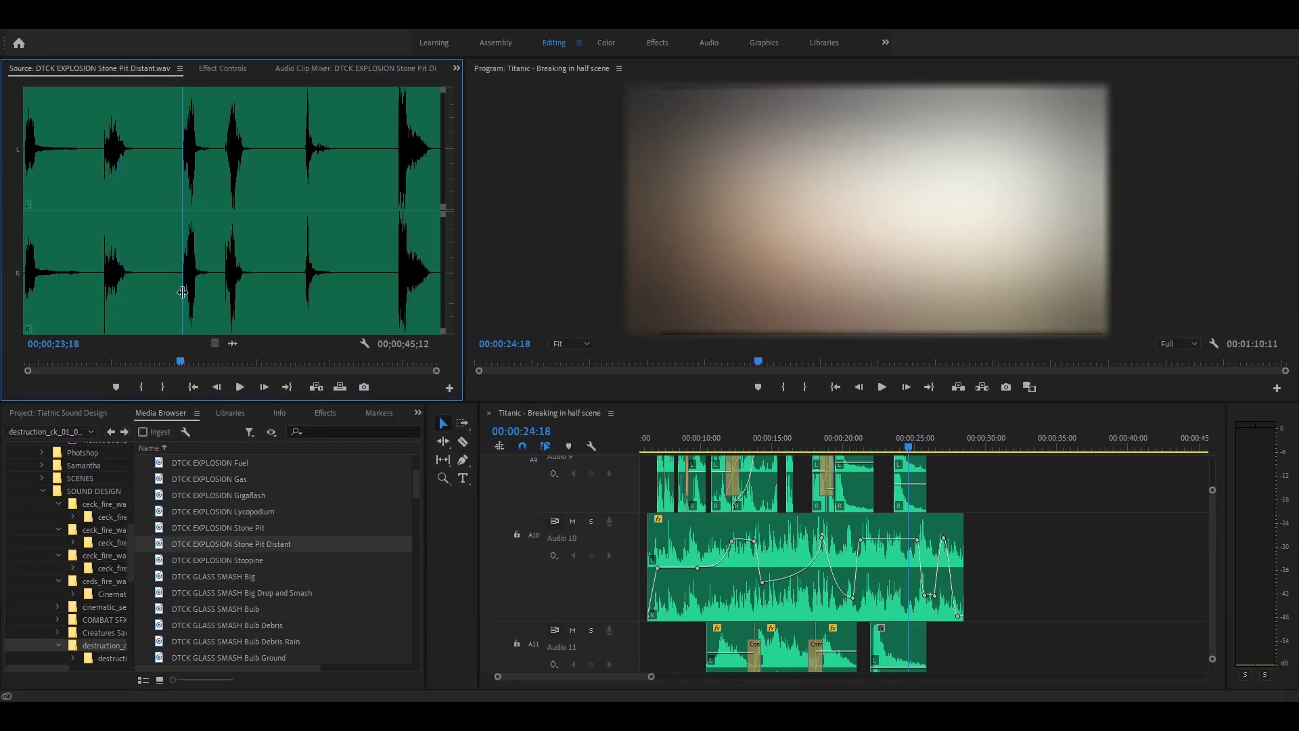
key(i)
click(211, 284)
key(o)
Place the marked stone pit explosion on A8 at about 00:00:24:00
drag(232, 343, 968, 488)
drag(1211, 574, 1211, 570)
drag(978, 555, 911, 497)
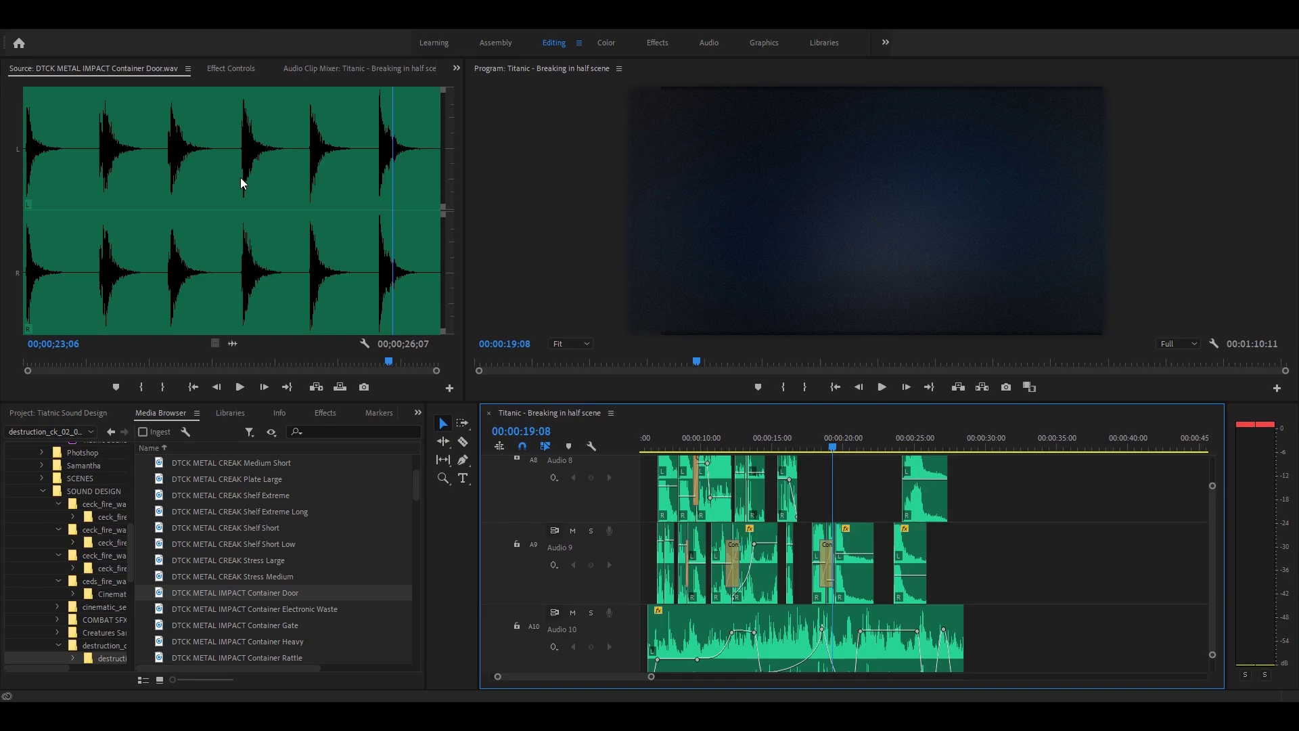
Mark the fourth DTCK METAL IMPACT Container Door hit as a 2;26 section ending at 00;00;16;15 and add it to A8 at 00:00:18:16
click(240, 184)
key(space)
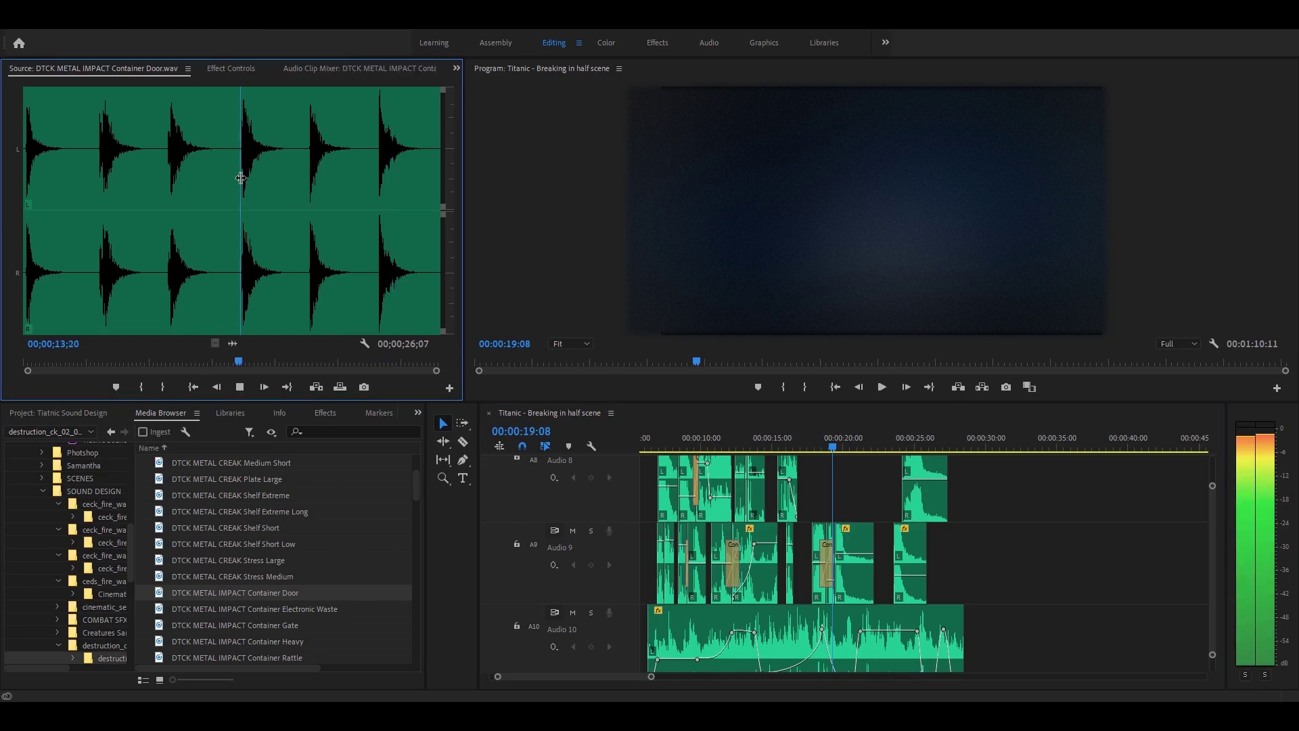
click(240, 181)
key(i)
click(285, 186)
key(o)
drag(230, 343, 824, 487)
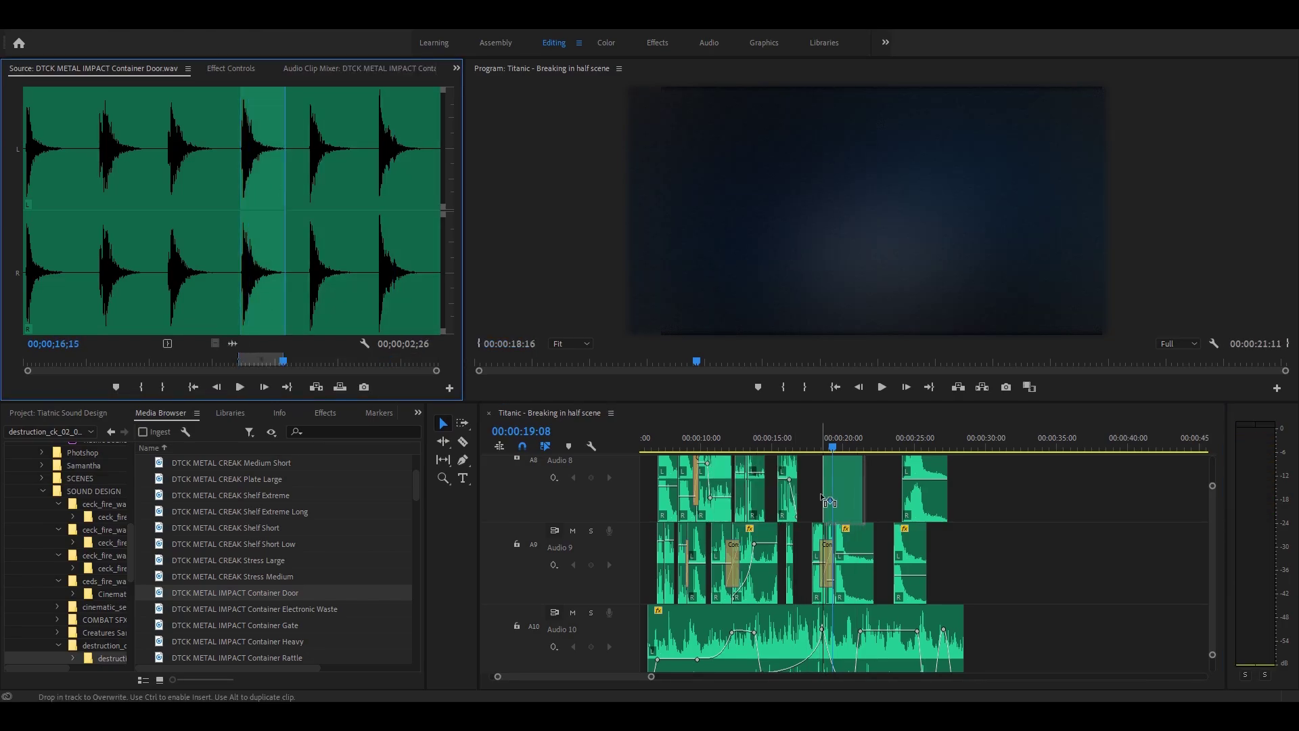
Play the mix from about 00:00:17:00 to check the container door impact on A8
click(803, 440)
key(space)
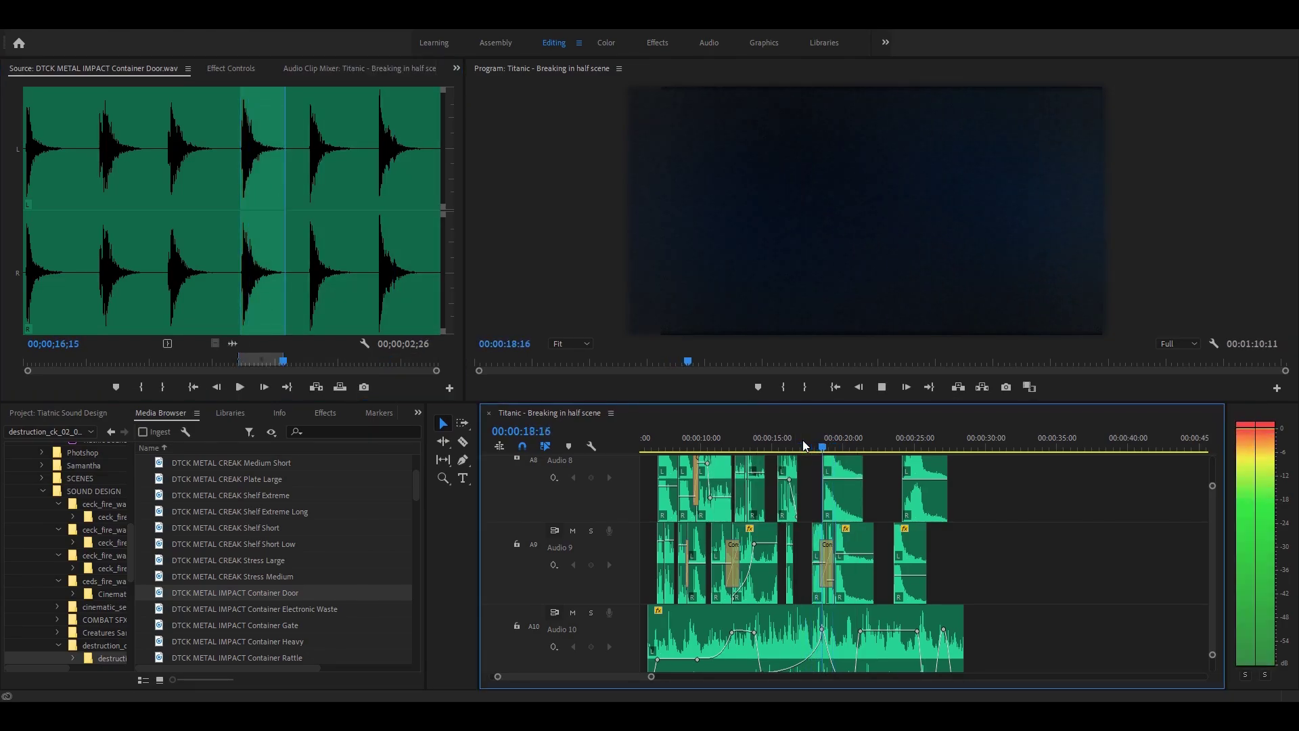
key(space)
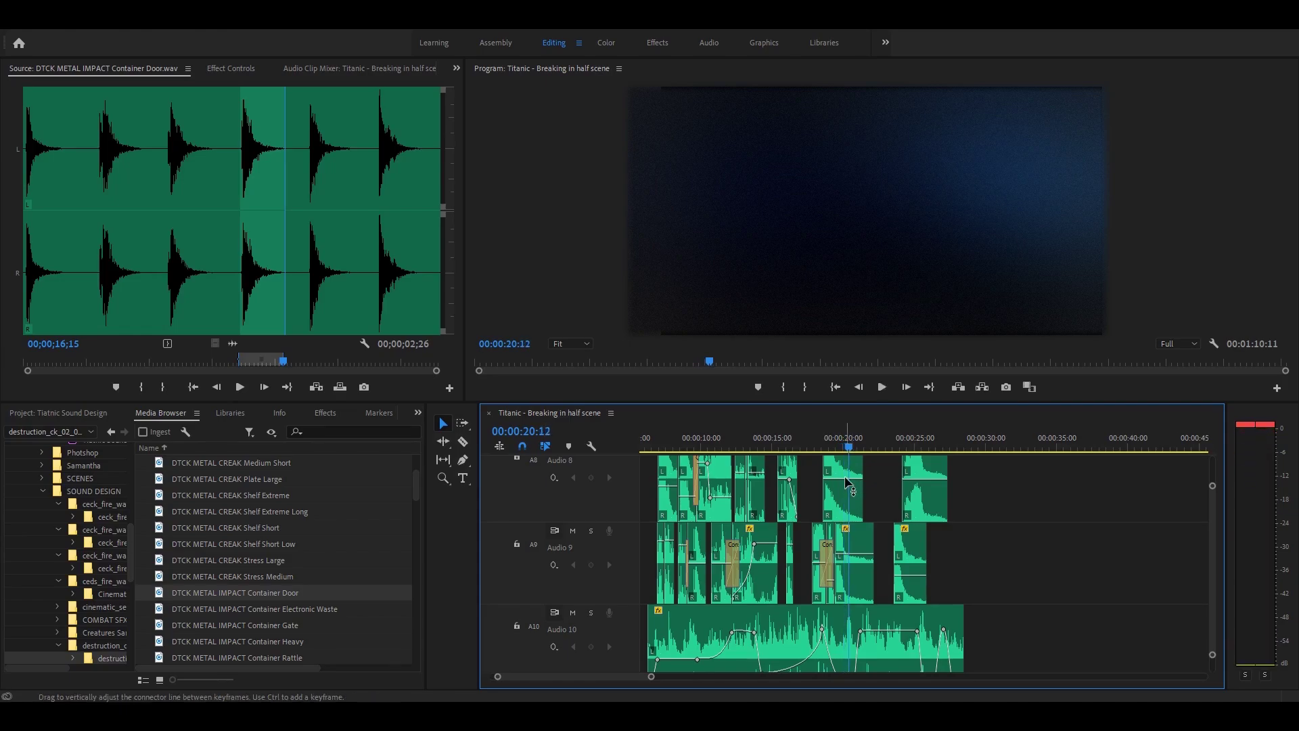
key(space)
key(space)
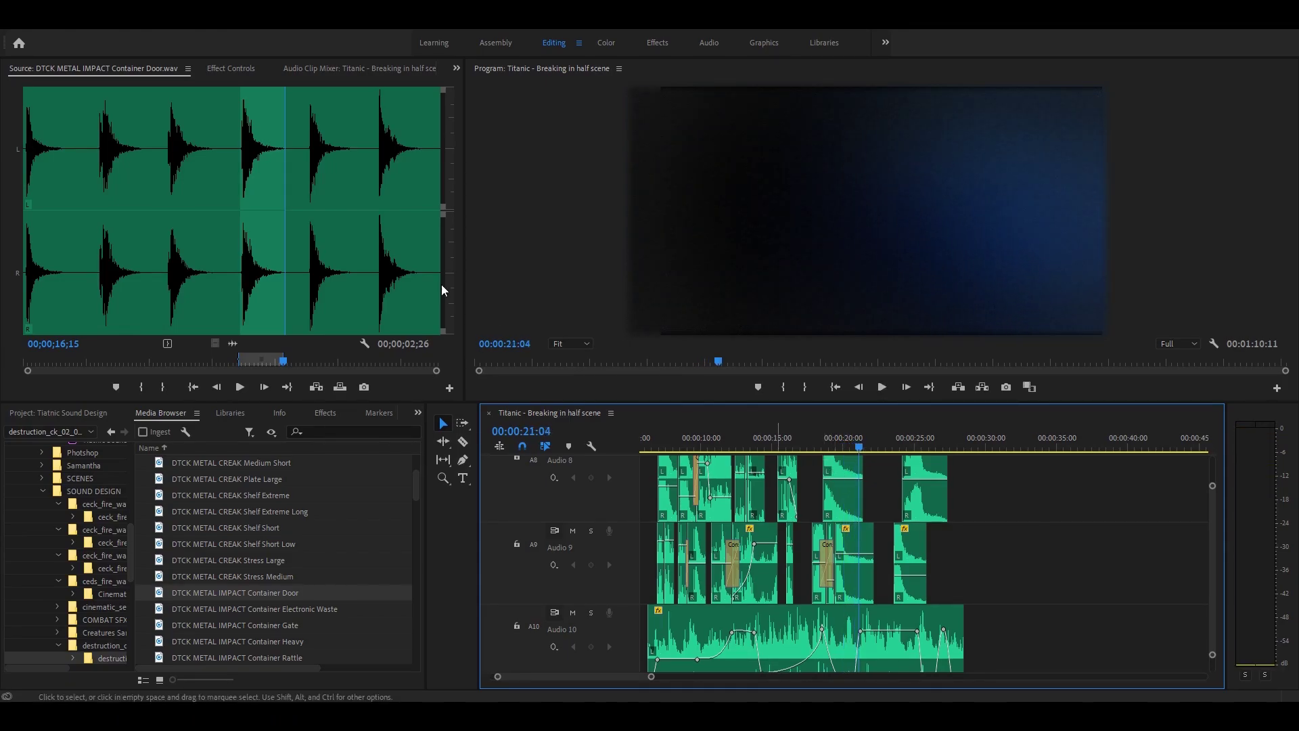
Add the third DTCK METAL IMPACT Container Electronic Waste hit, a 1;08 section, to A8 near 00:00:20:05 and play the mix from 00:00:18:06
click(315, 610)
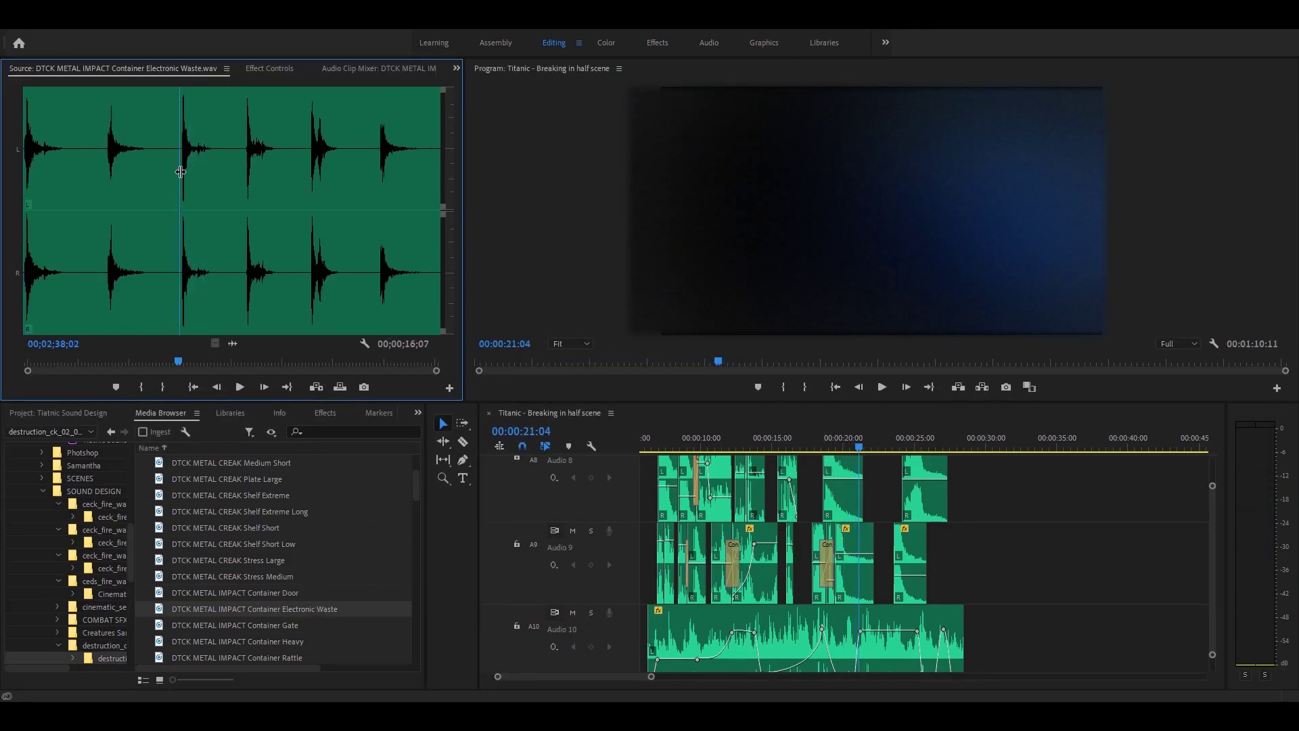
click(820, 446)
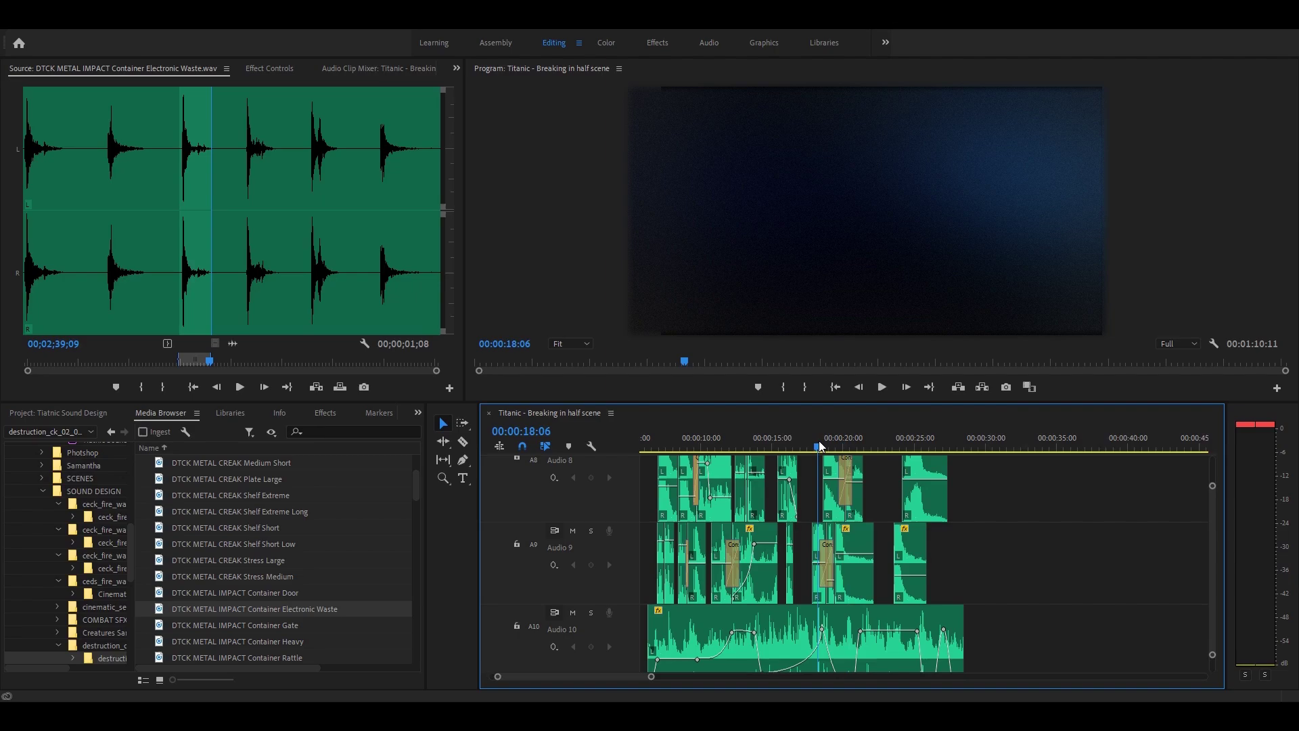
key(space)
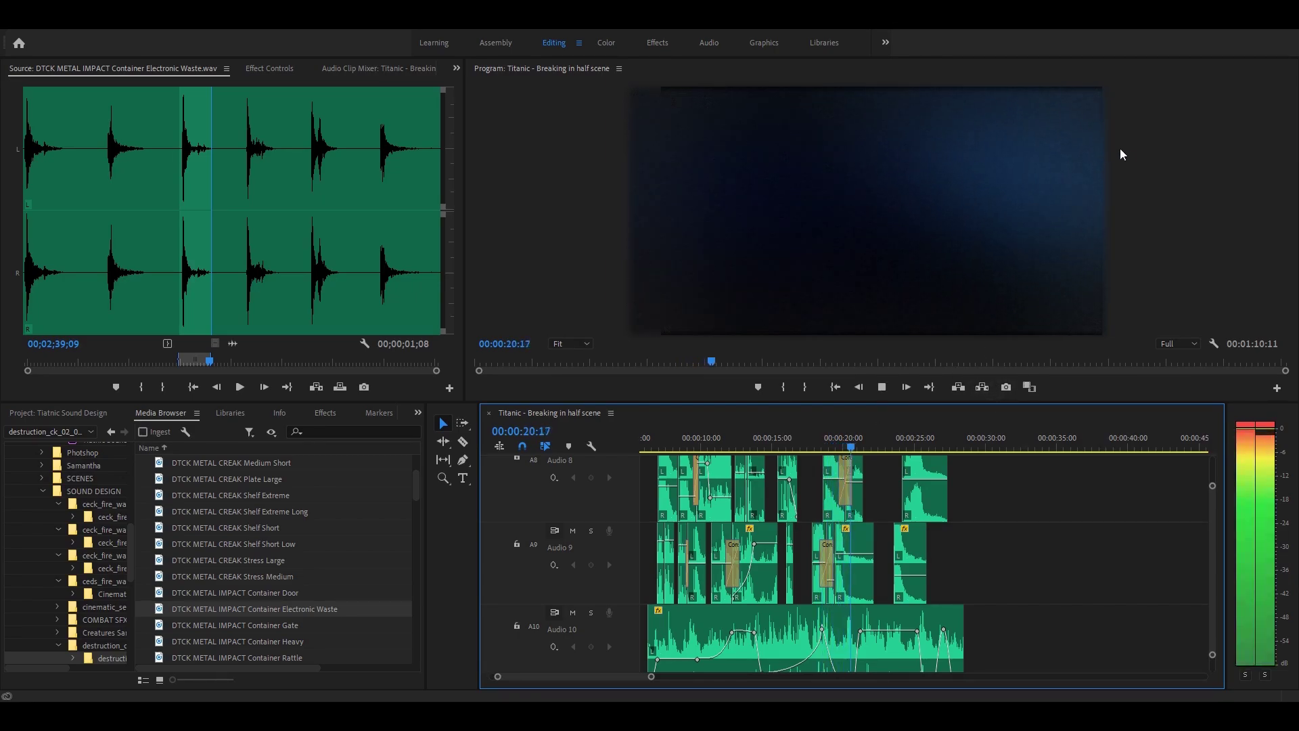
key(space)
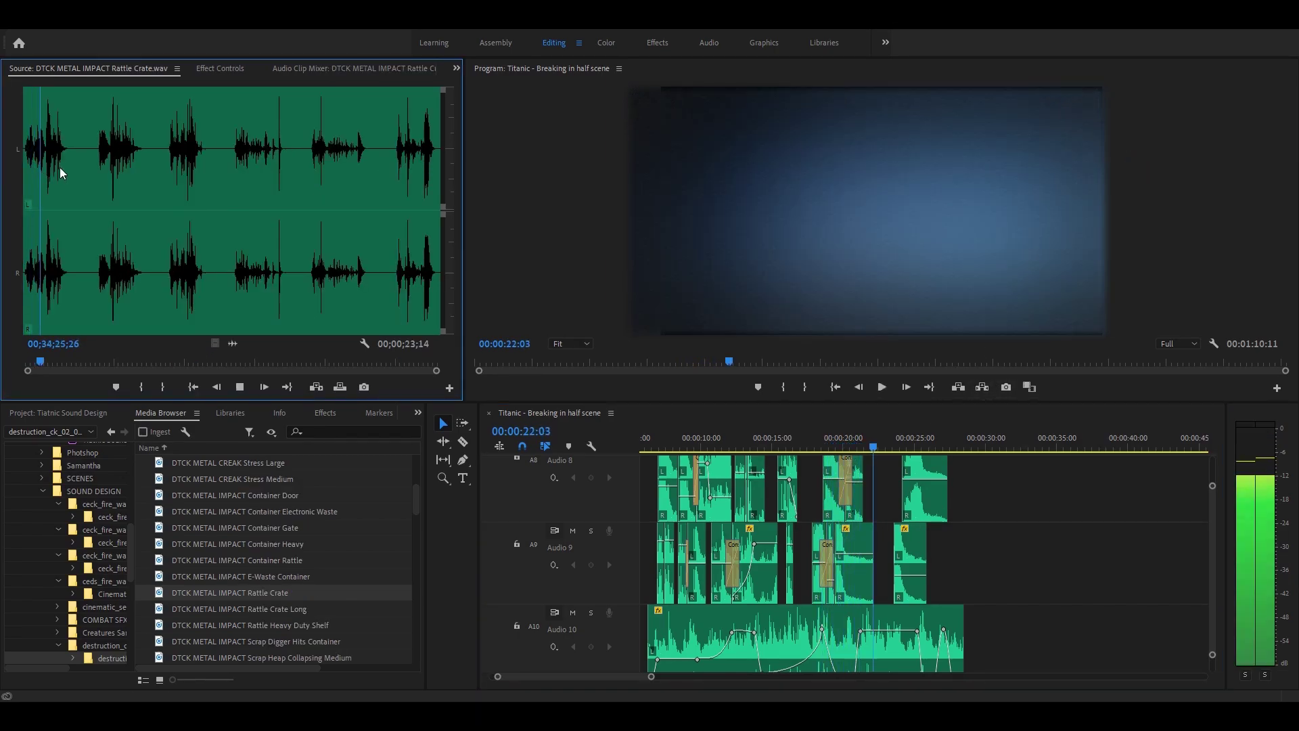
Mark the second DTCK METAL IMPACT Rattle Crate burst from 34;29;04 to 34;31;20 and add it to A8
click(99, 160)
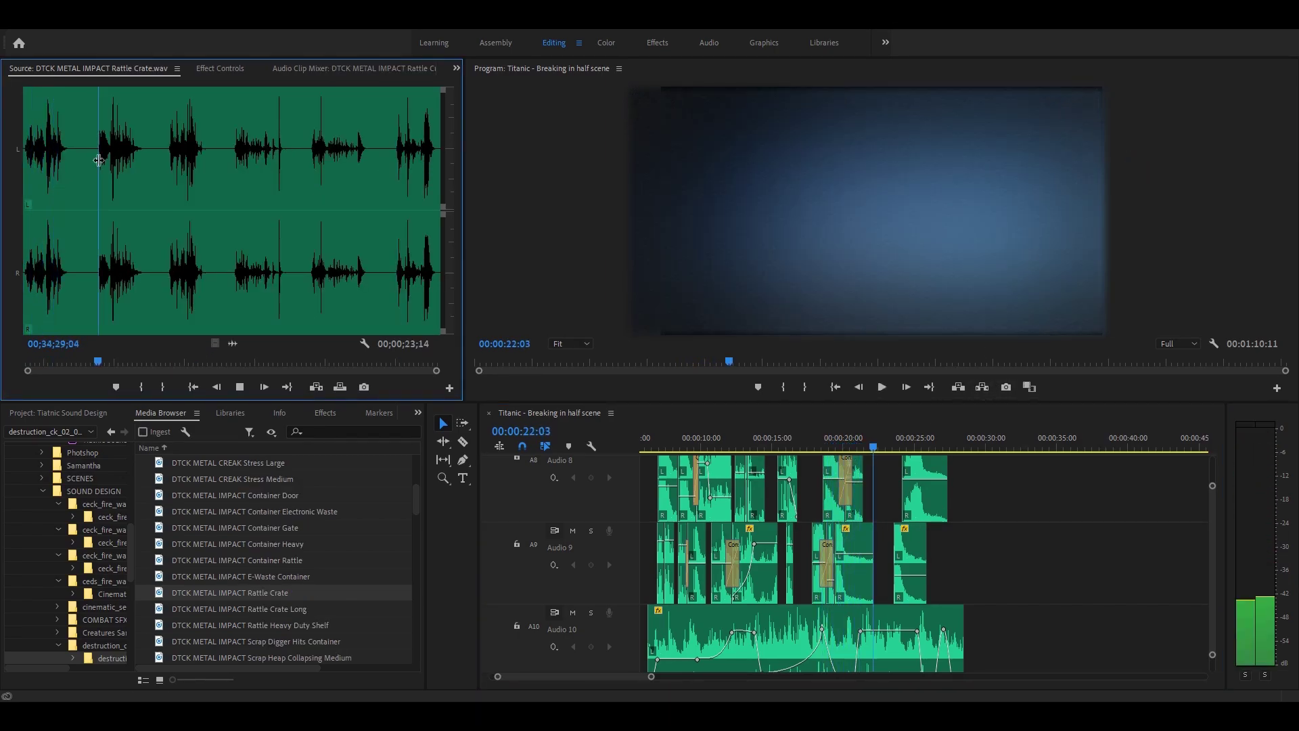
key(space)
key(i)
drag(101, 169, 146, 165)
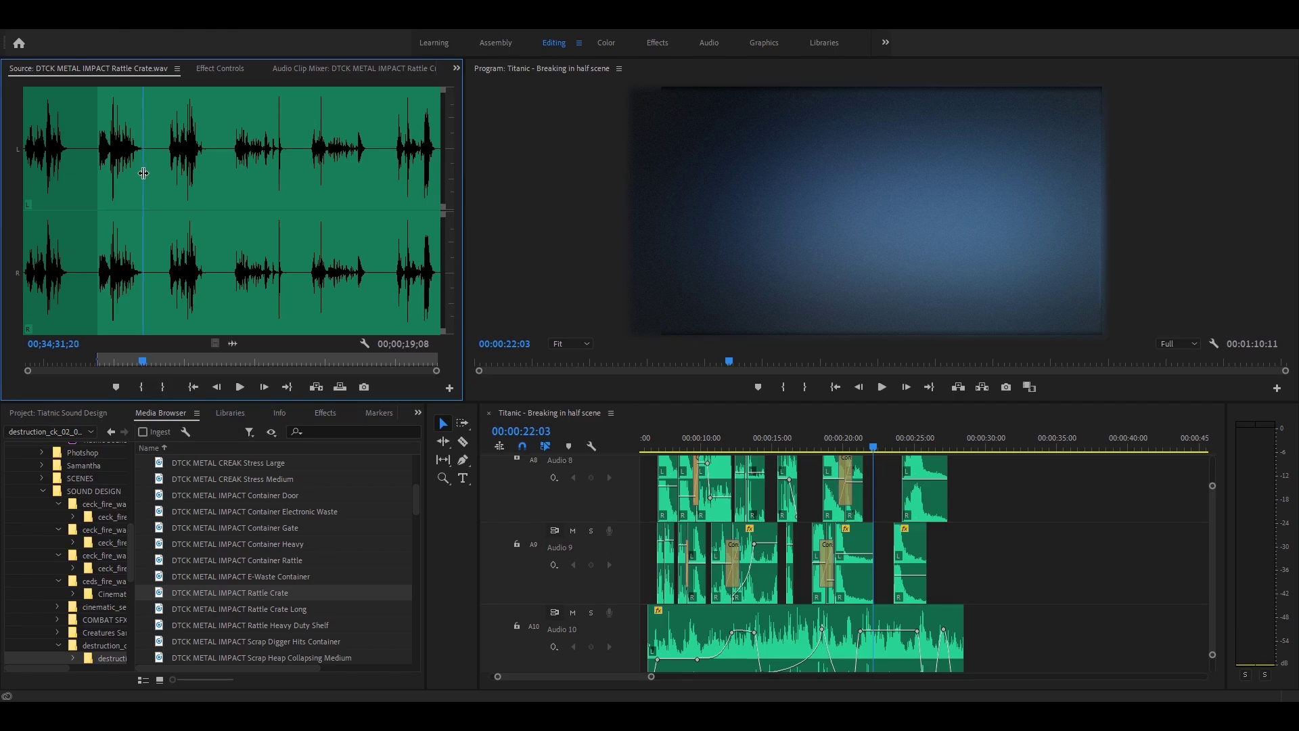
key(o)
drag(232, 343, 768, 493)
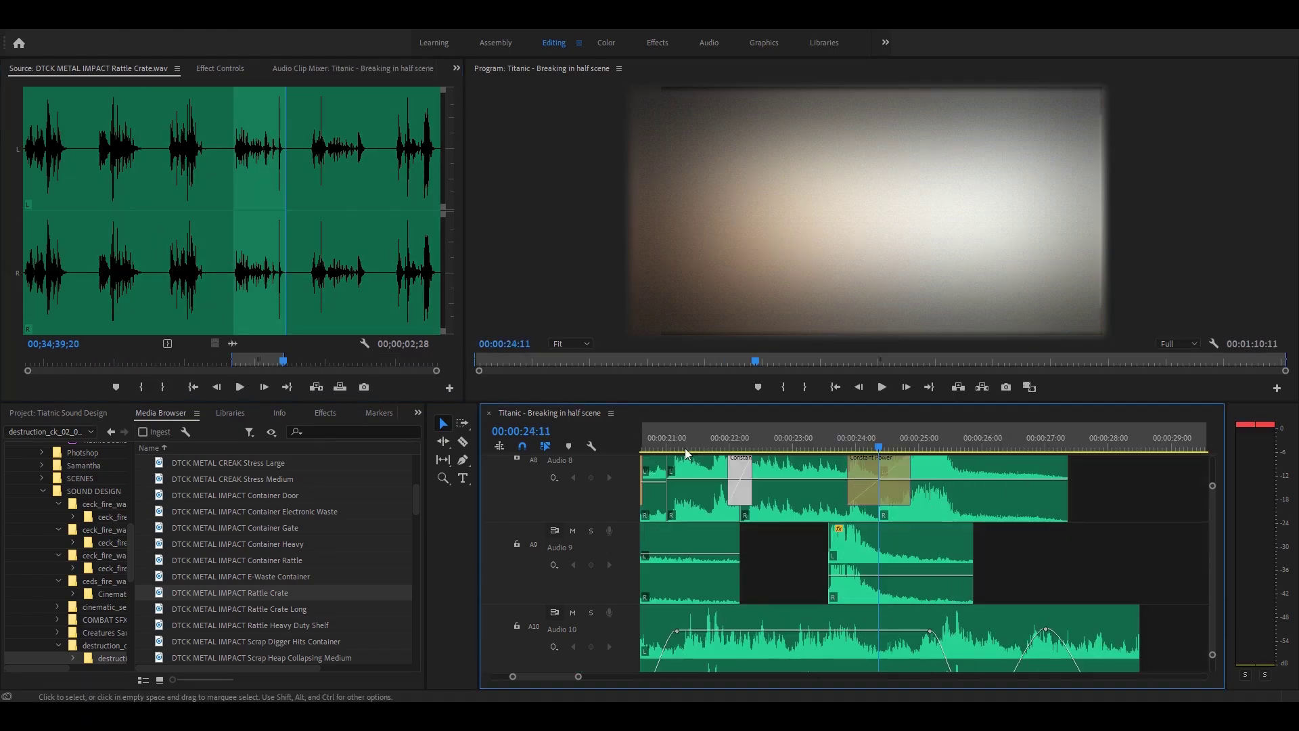
Play the mix from about 00:00:21:00 to check the rattle crate impacts on A8
click(658, 439)
key(space)
scroll(658, 439, up, 5)
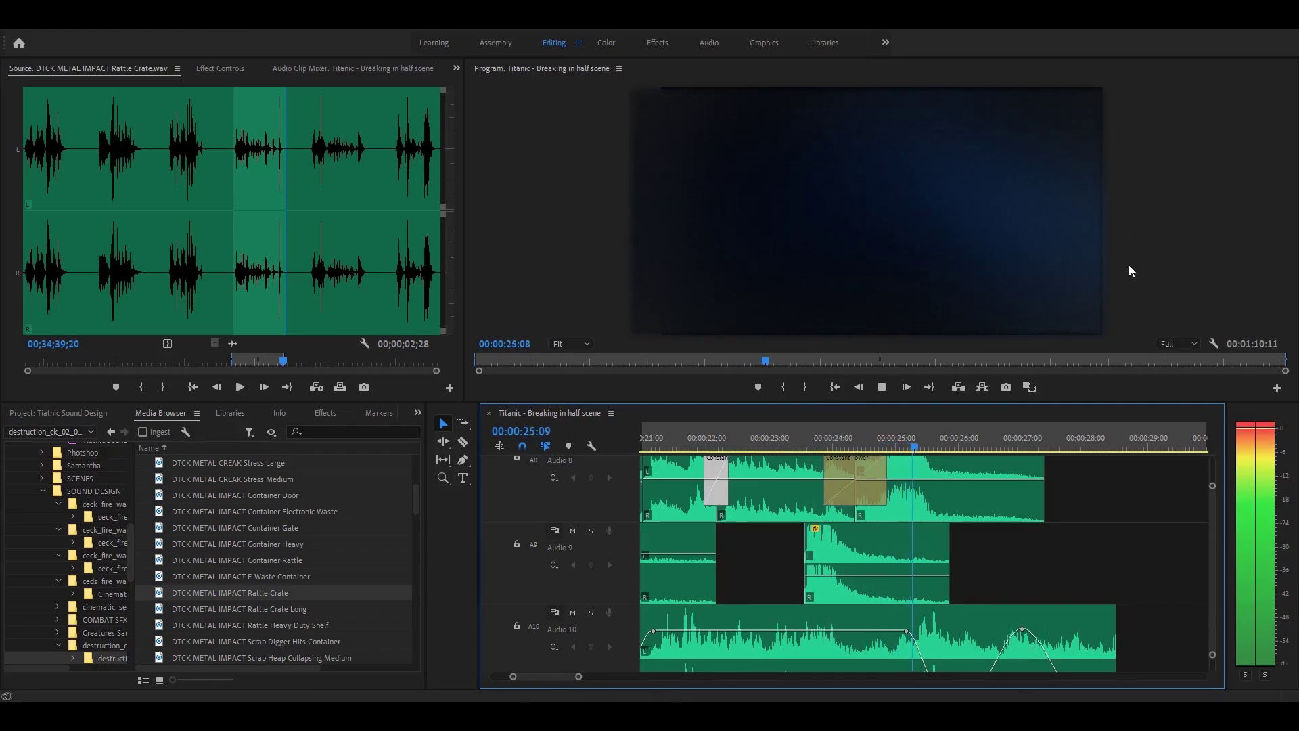
key(space)
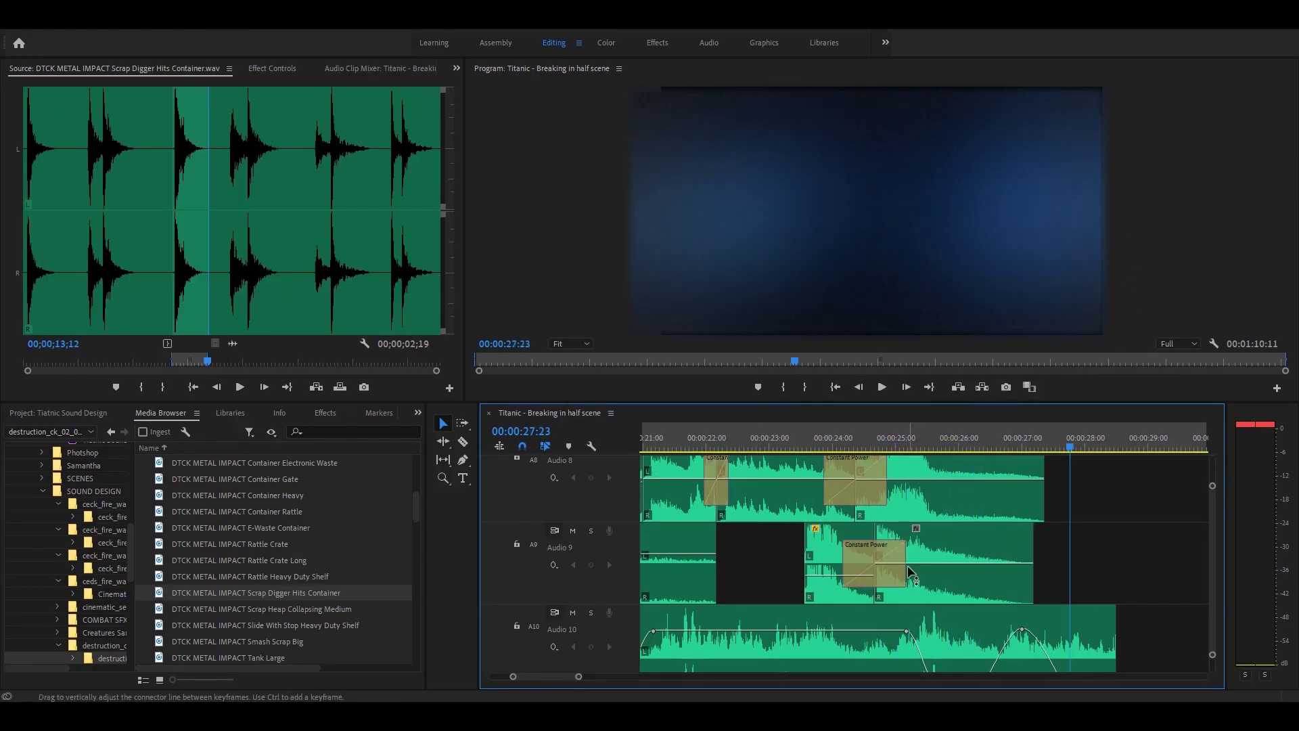
Delete the Scrap Digger Hits Container clip starting at about 00:00:24:20 on A9
click(925, 556)
key(Delete)
Open DTCK METAL IMPACT Scrap Heap Collapsing Medium and mark its fourth burst as a section from 18;21 to 25;00
scroll(304, 607, down, 1)
click(285, 560)
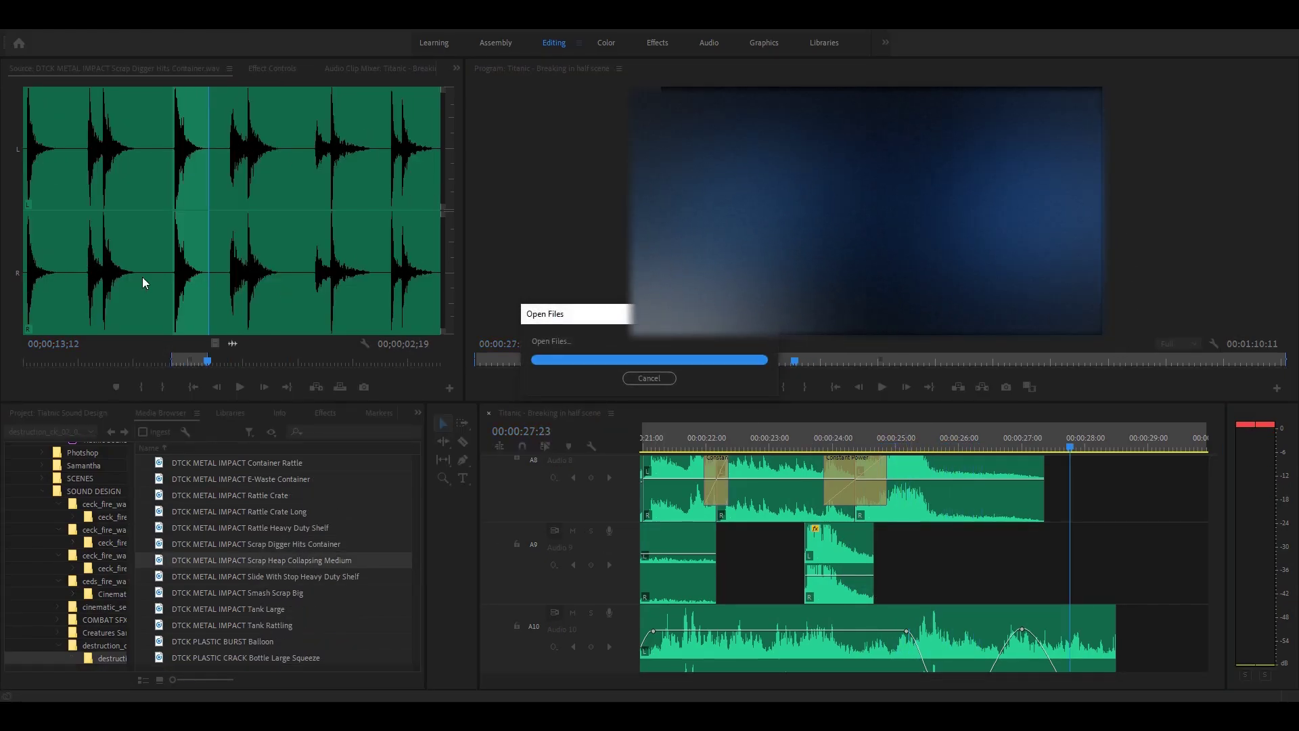
click(220, 184)
key(space)
click(222, 174)
key(i)
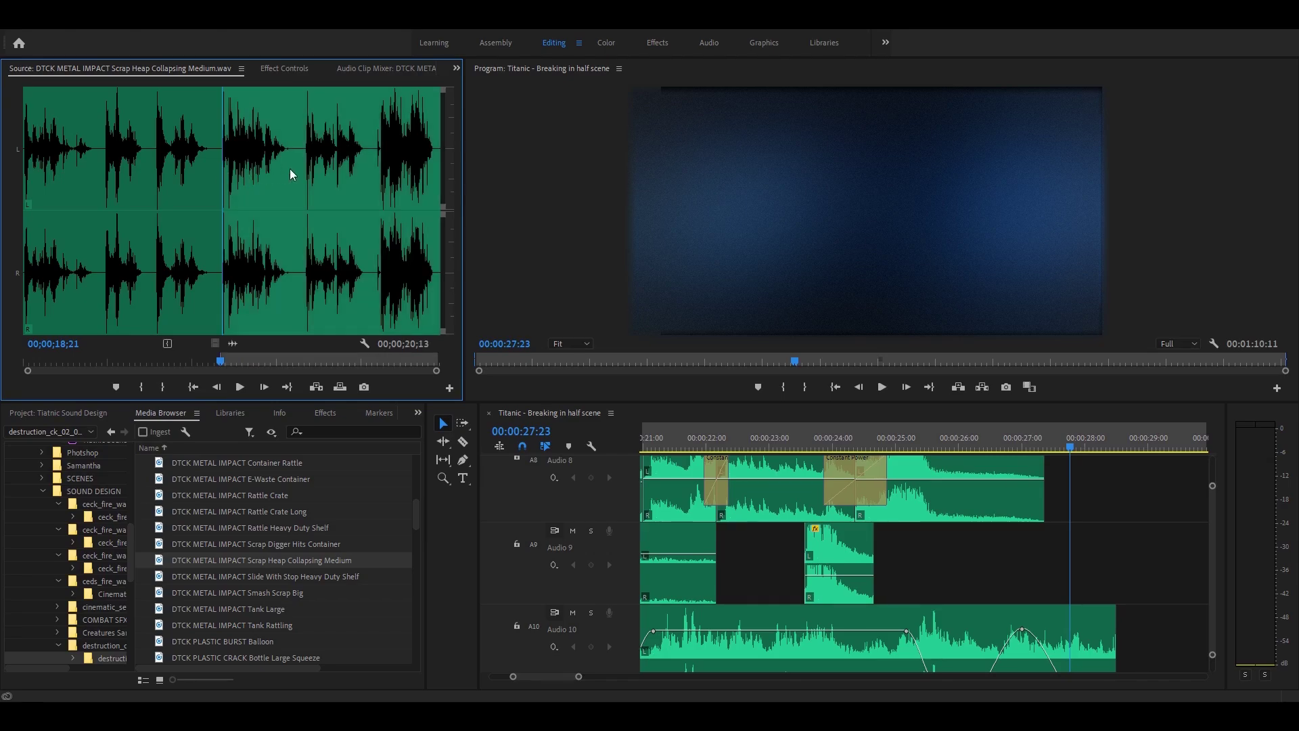
click(289, 169)
key(o)
Place the scrap heap section on A9 at about 00:00:24:20 and apply the default audio transition to the preceding clip
drag(232, 343, 881, 551)
right_click(876, 548)
click(971, 635)
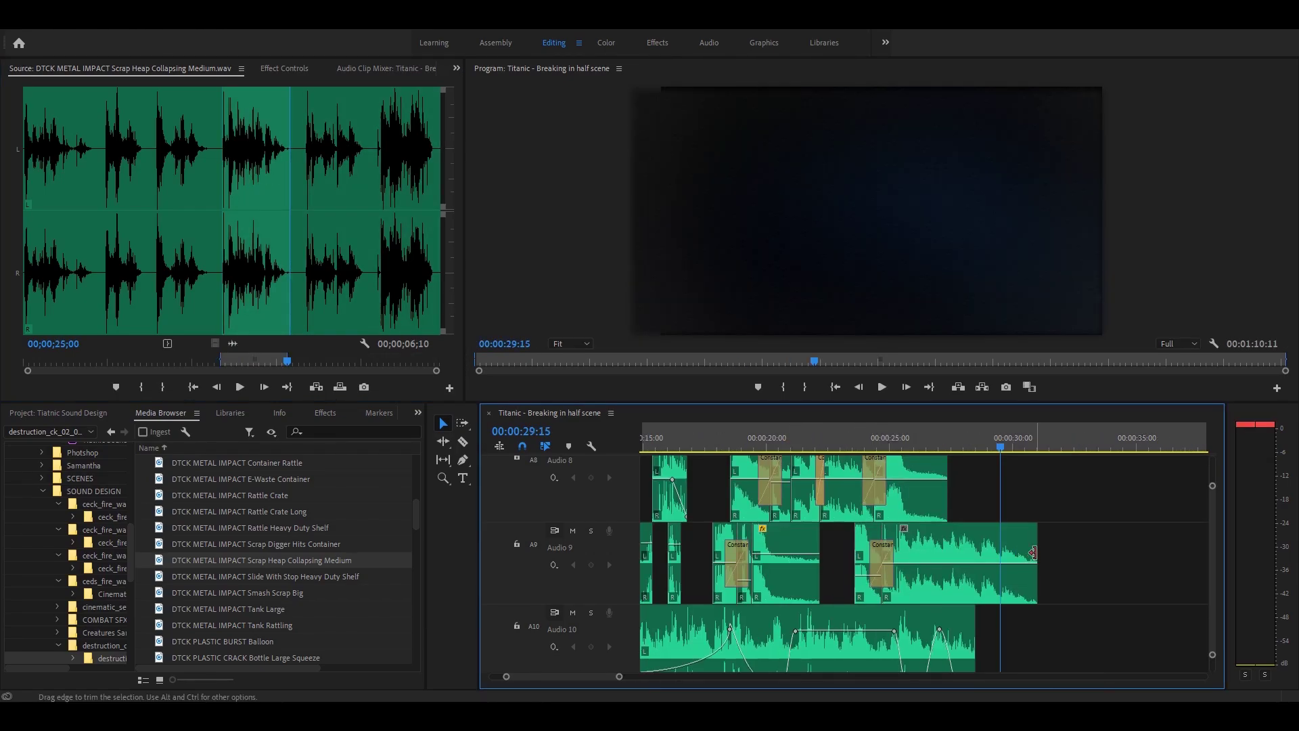
Play the mix from about 00:00:25:07 to check the scrap heap collapse on A9
drag(927, 447, 896, 448)
key(space)
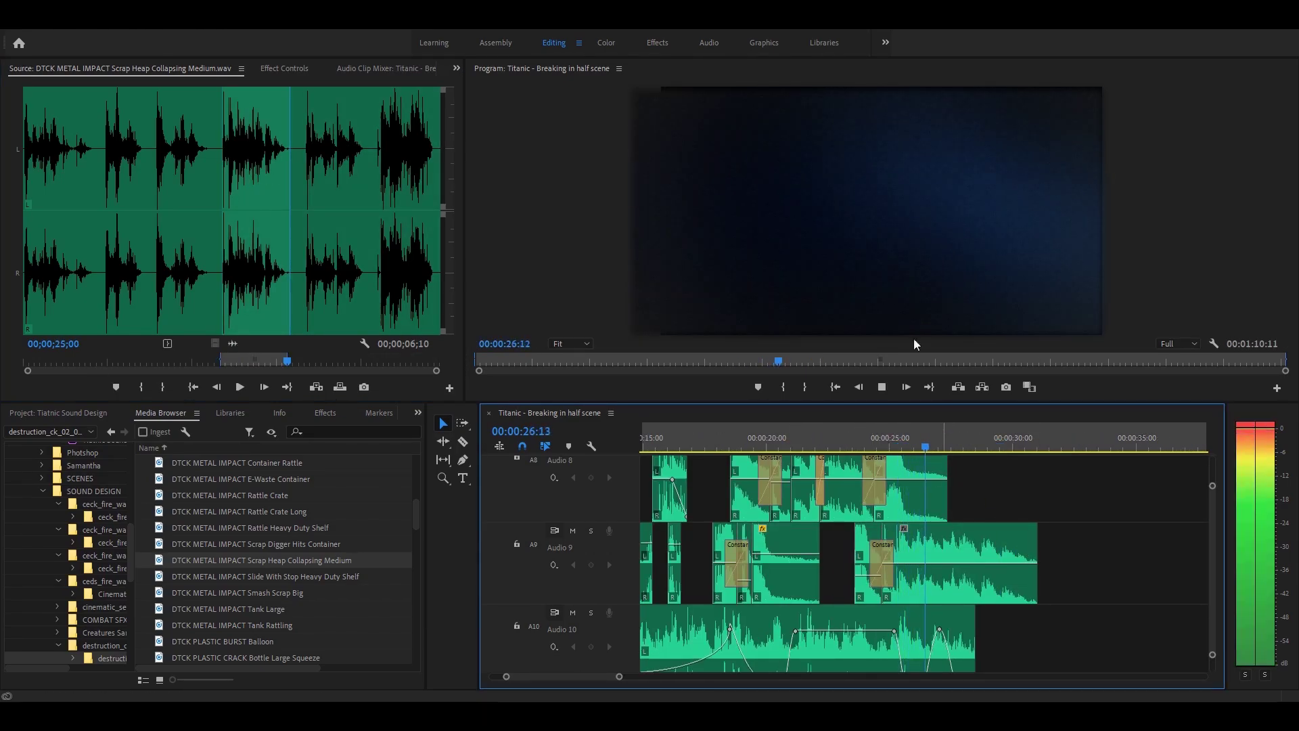
key(space)
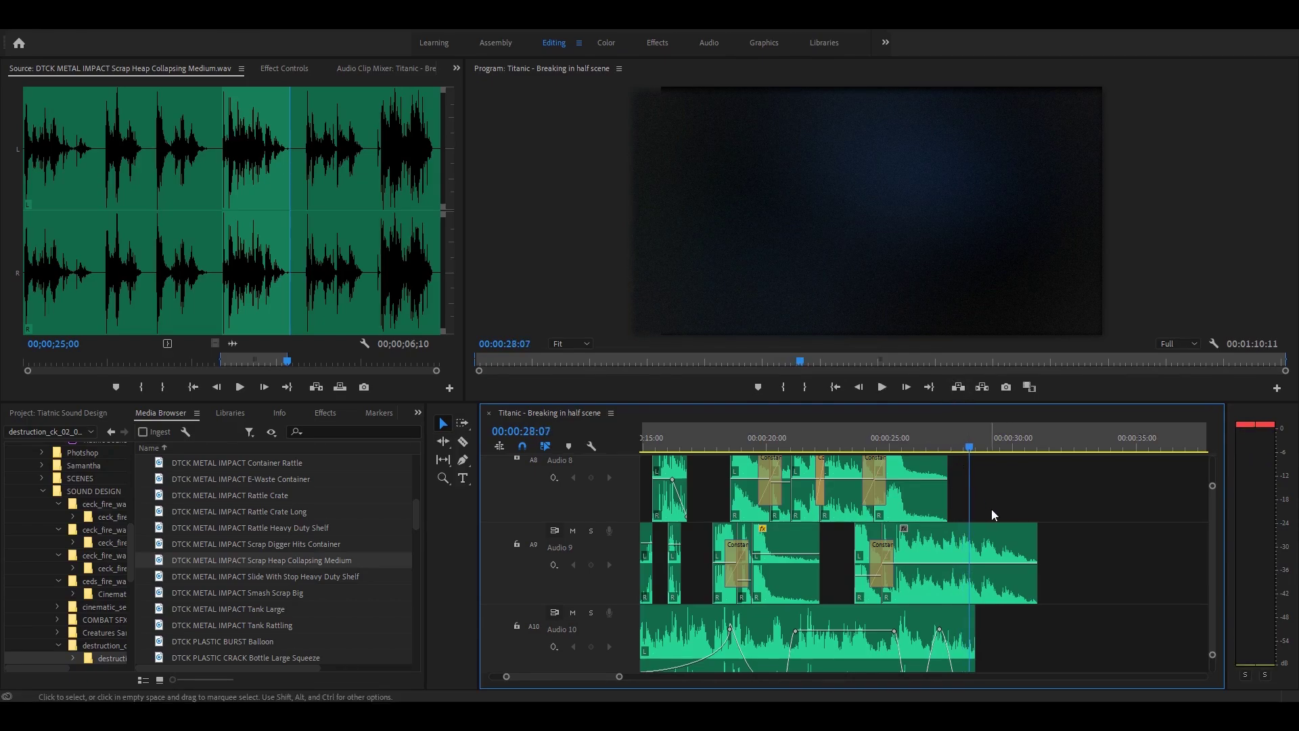
Trim the scrap heap clip on A9 to end at about 00:00:28:07 and keyframe a volume fade-out from 00:00:27:18
drag(1035, 544, 968, 544)
drag(969, 448, 954, 448)
click(933, 548)
click(284, 68)
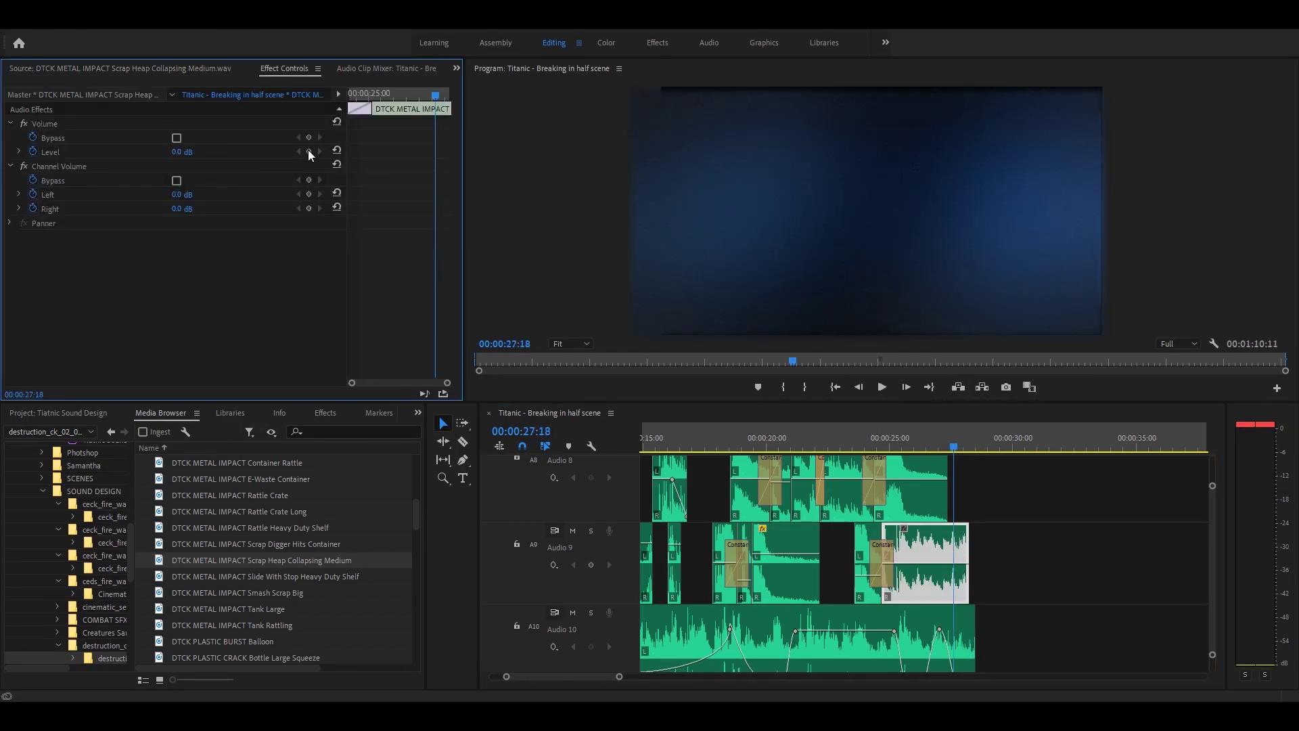
click(308, 151)
key(shift+Right)
key(shift+Right)
click(310, 151)
drag(966, 564, 968, 602)
Play the mix from about 00:00:24:18 to check the trimmed scrap heap clip
click(880, 441)
key(space)
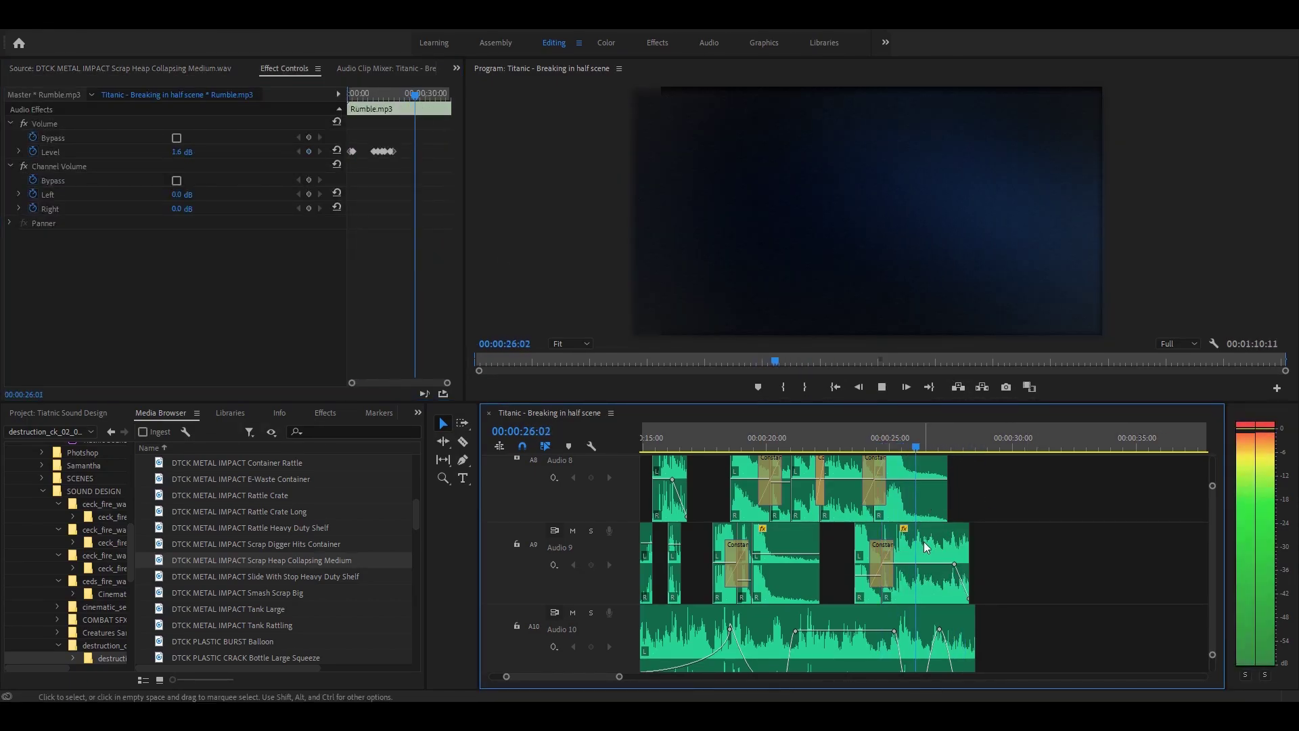
key(space)
Add scrap heap volume keyframes at 00:00:26:25 and 00:00:25:16, lowering the earlier one to -9.6 dB for a gradual rise
click(928, 565)
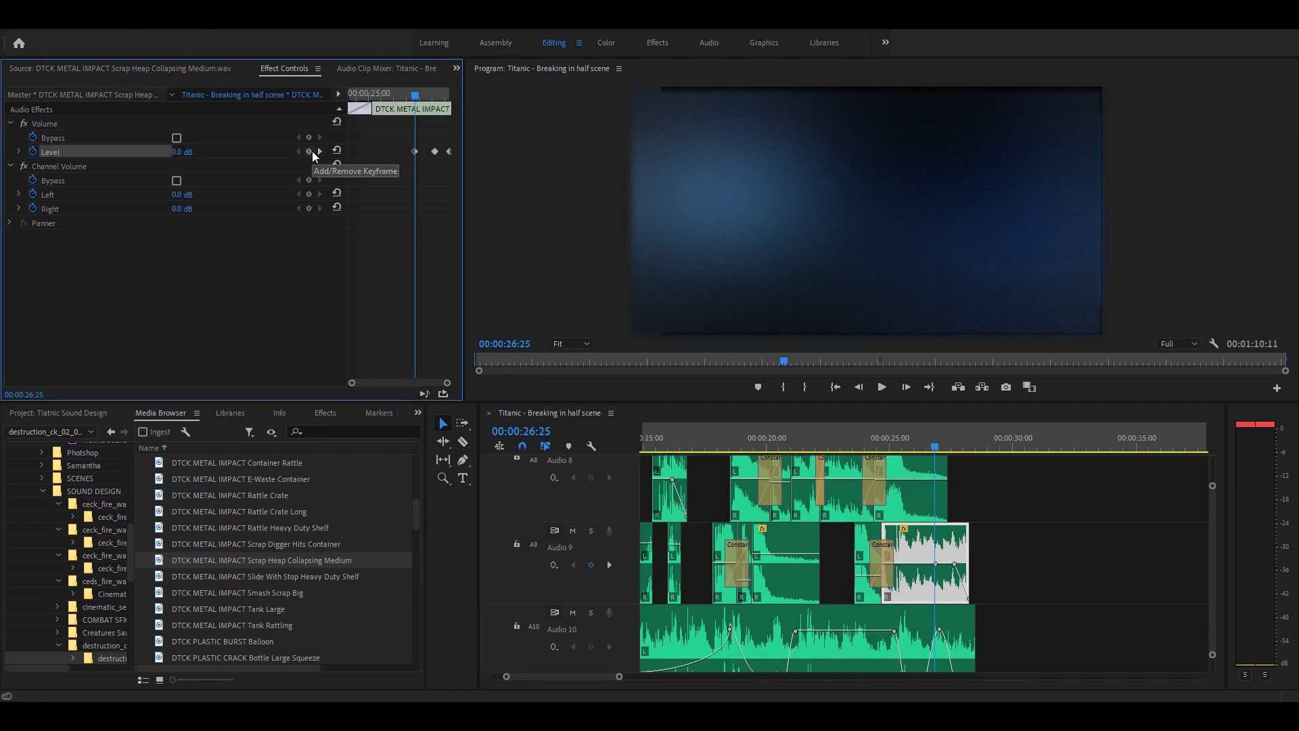
click(928, 448)
drag(928, 448, 902, 448)
click(308, 151)
drag(902, 563, 901, 587)
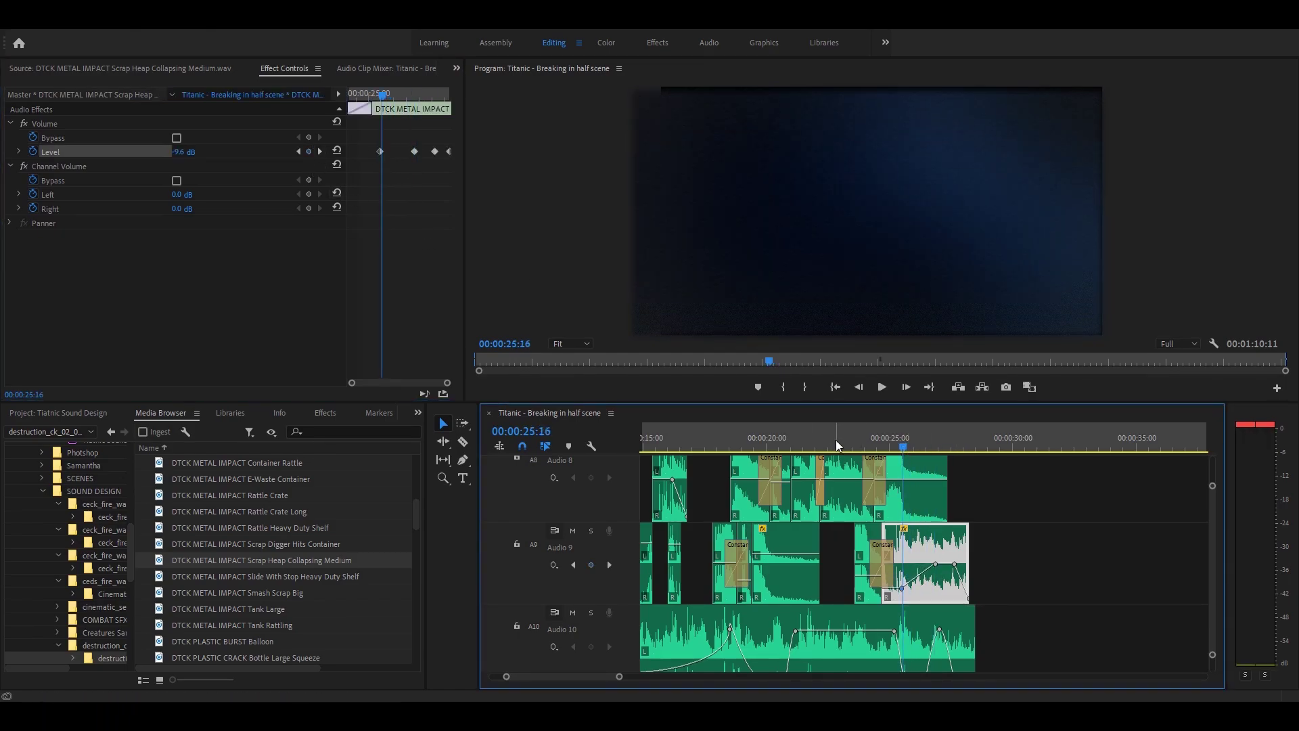
Play the mix from about 00:00:22:10 to check the scrap heap volume ramp
click(825, 441)
key(space)
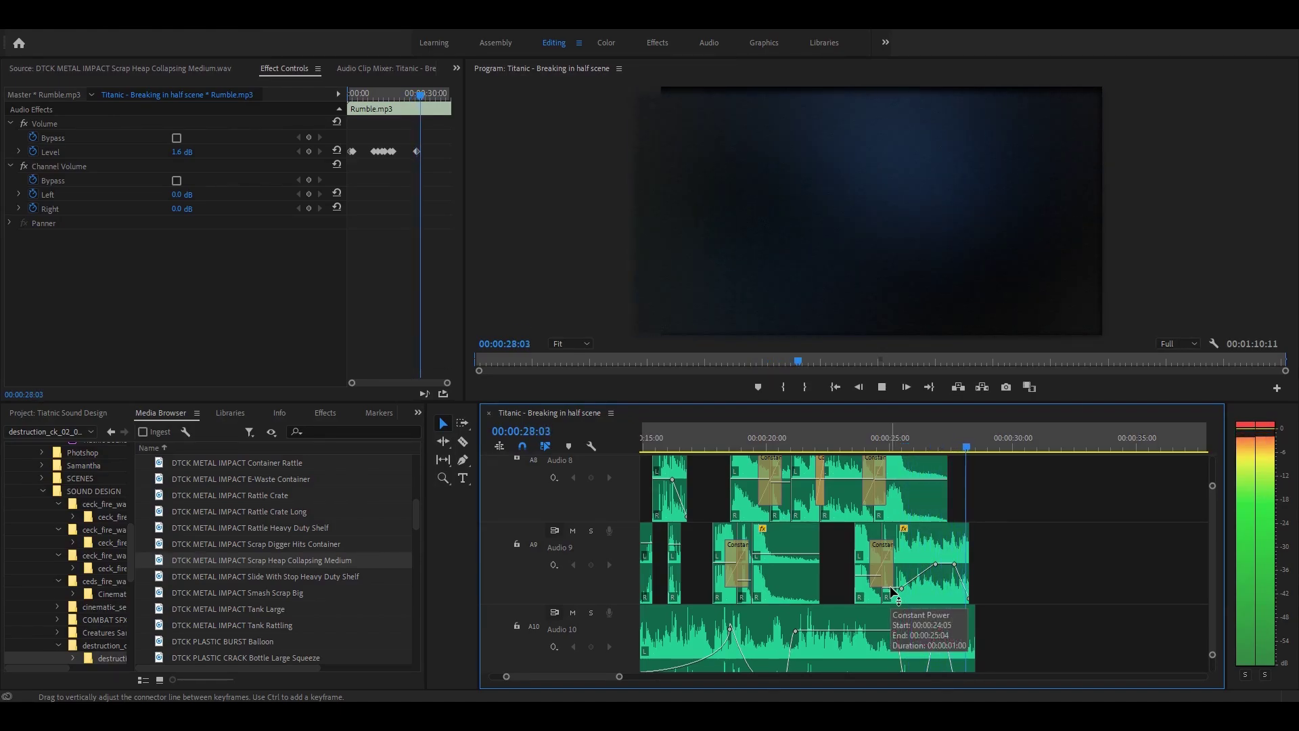
key(space)
Preview DTCK METAL IMPACT Slide With Stop Heavy Duty Shelf and mark its fourth burst as a 2;16 section ending at 20;38;07
double_click(318, 575)
key(space)
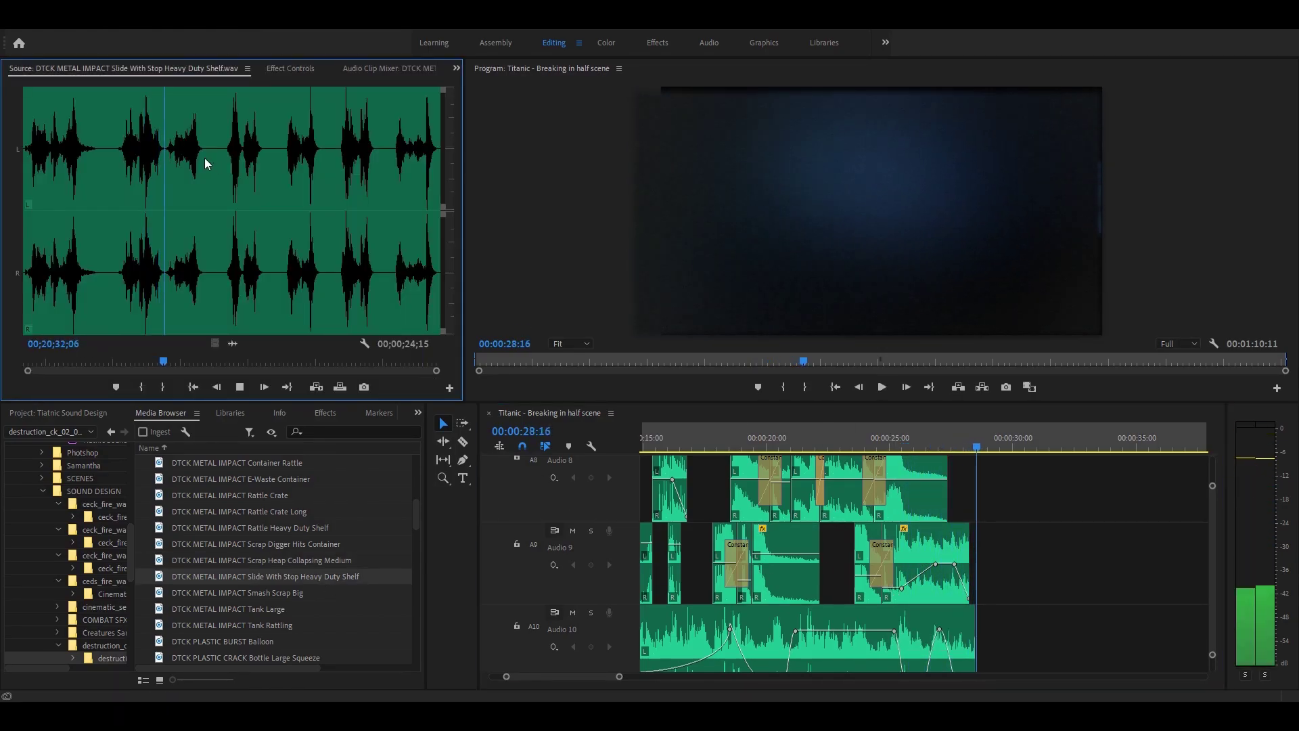
click(227, 159)
key(space)
click(226, 160)
key(i)
click(266, 155)
key(o)
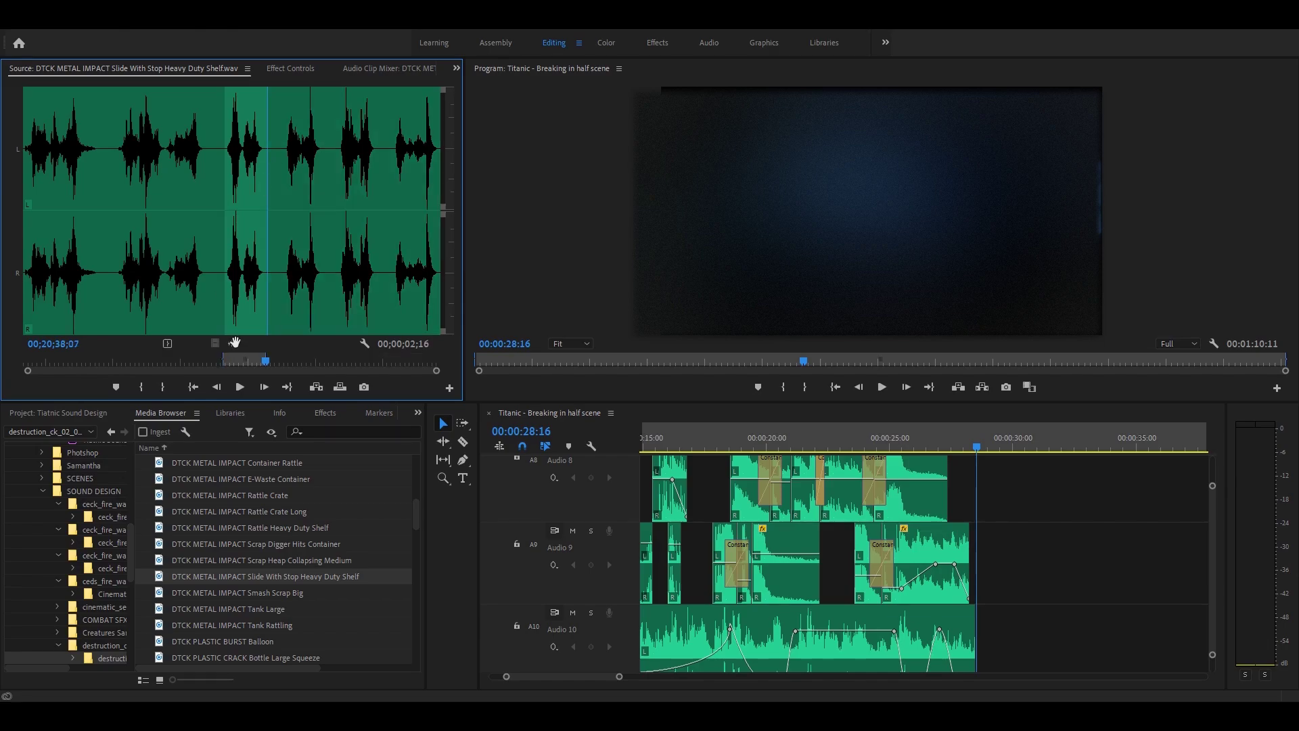
Add the marked shelf slide to the timeline and move it onto A11 at about 00:00:26:00, directly after the existing clip
drag(233, 343, 953, 490)
drag(981, 504, 1010, 639)
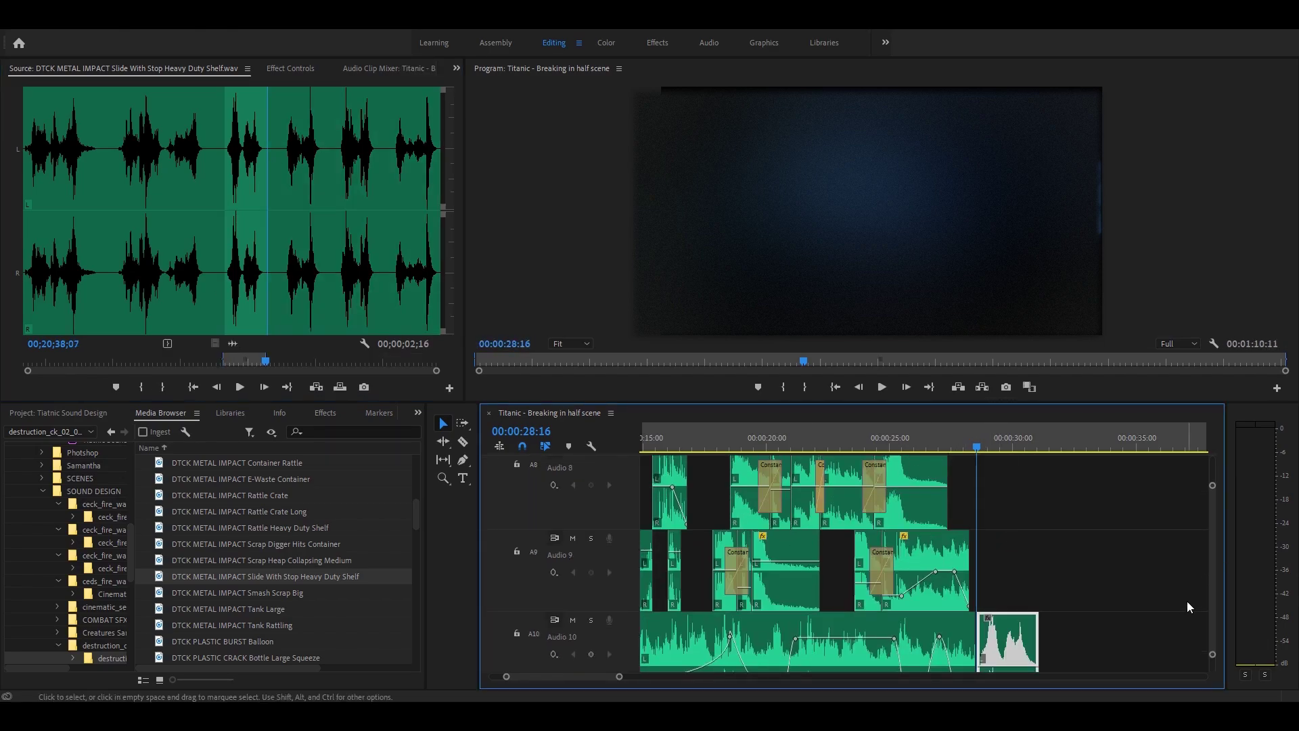
scroll(1192, 602, down, 3)
drag(1008, 477, 950, 551)
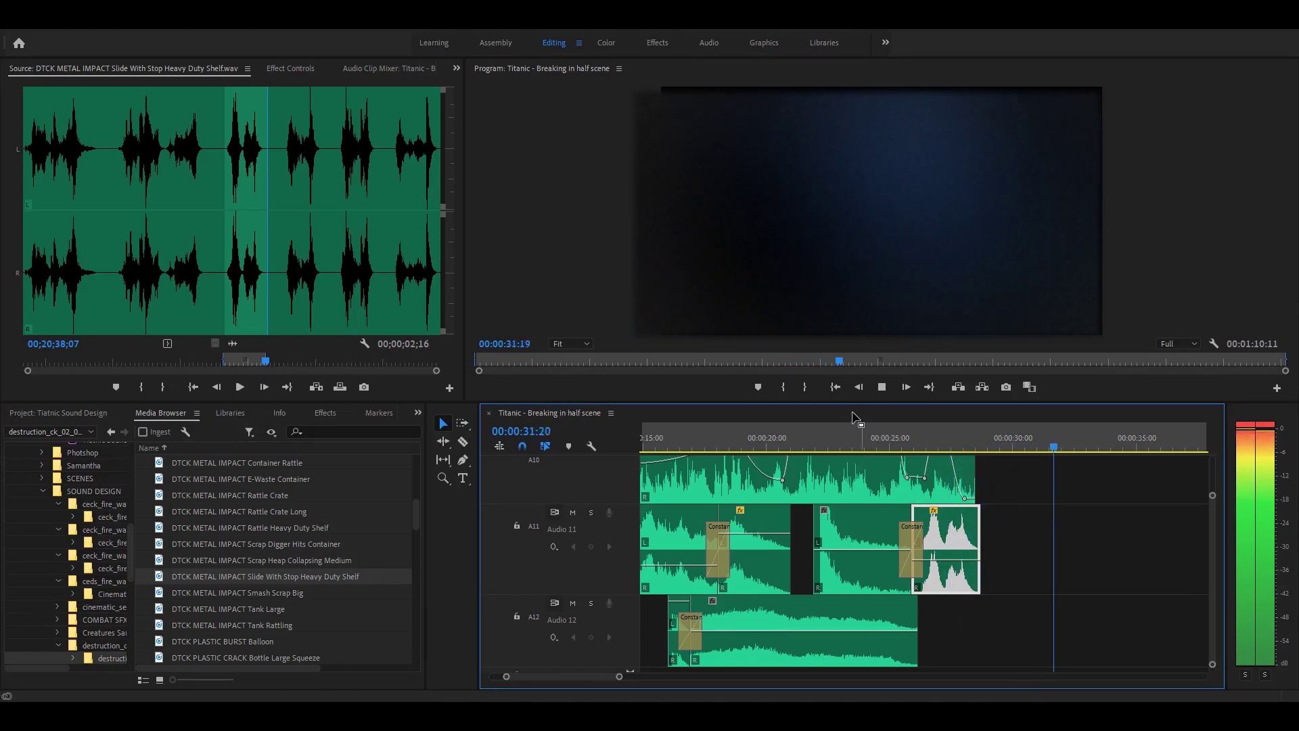
Play the whole mix from the start of the sequence to about 00:00:28:09 to review the layered effects
click(841, 388)
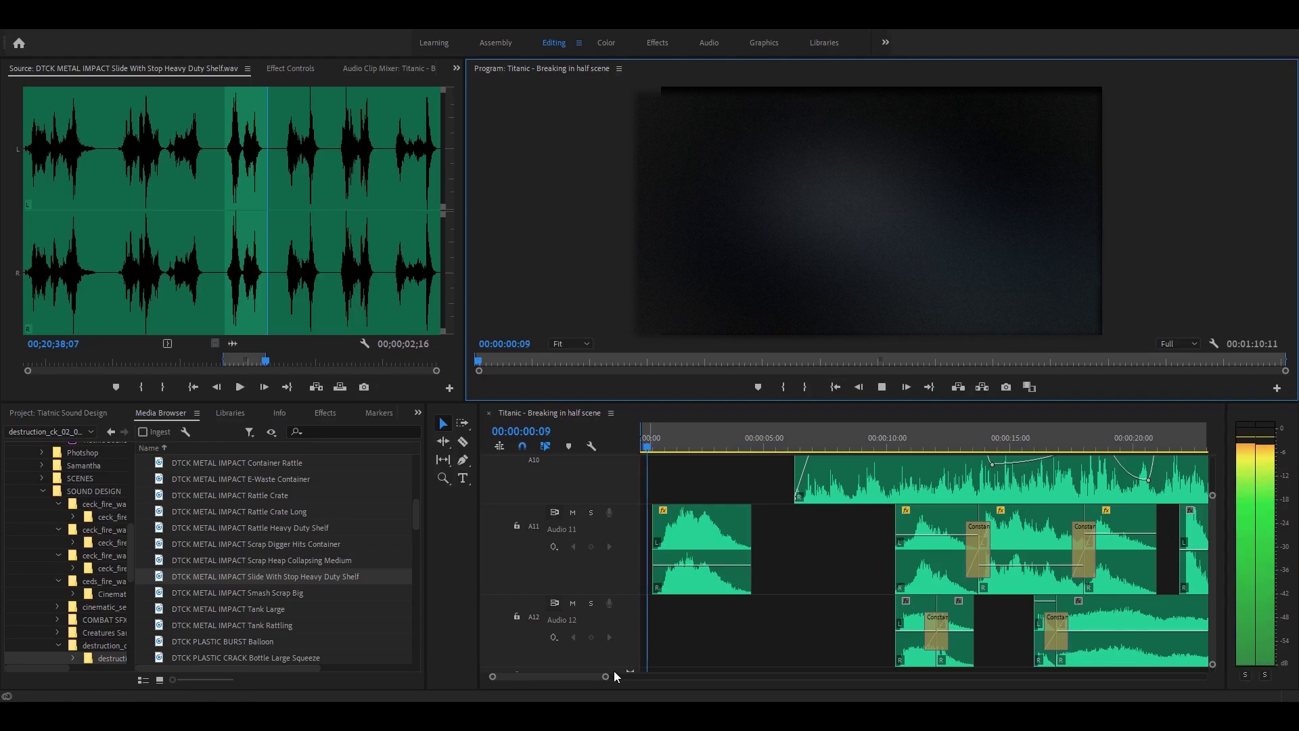
drag(605, 676, 634, 676)
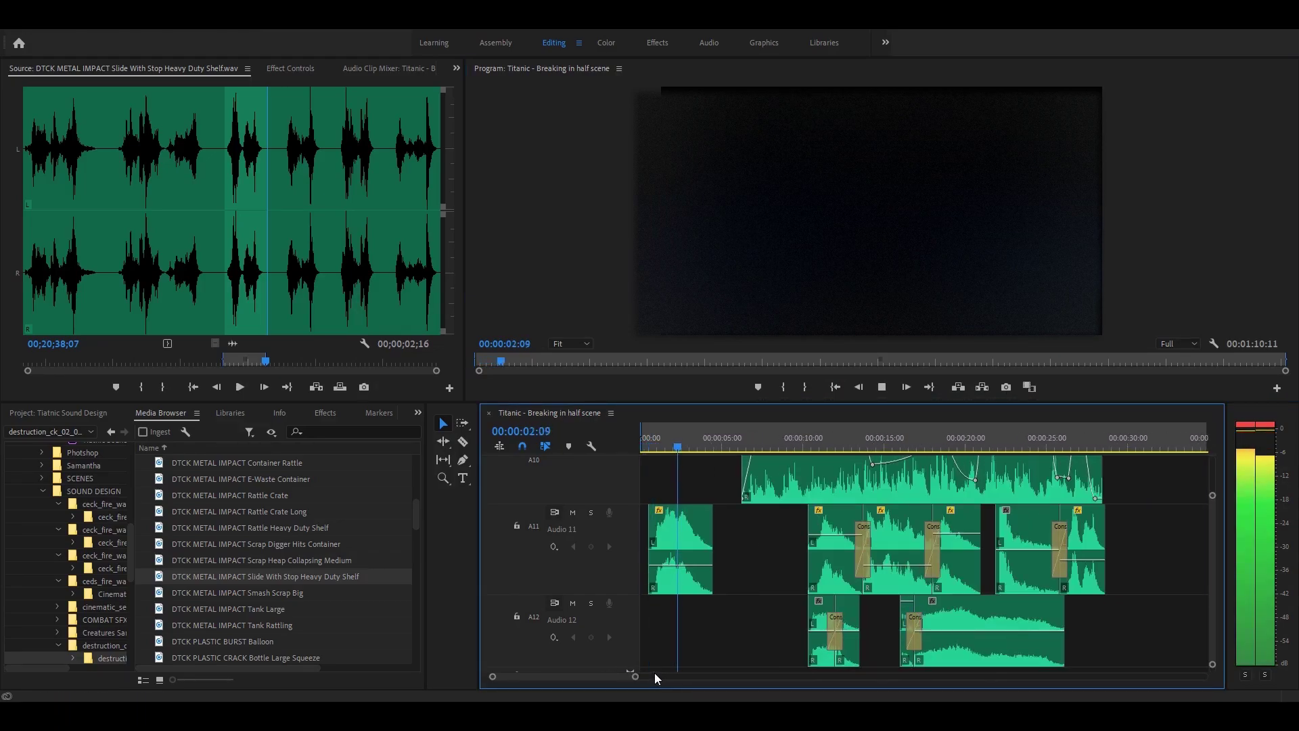
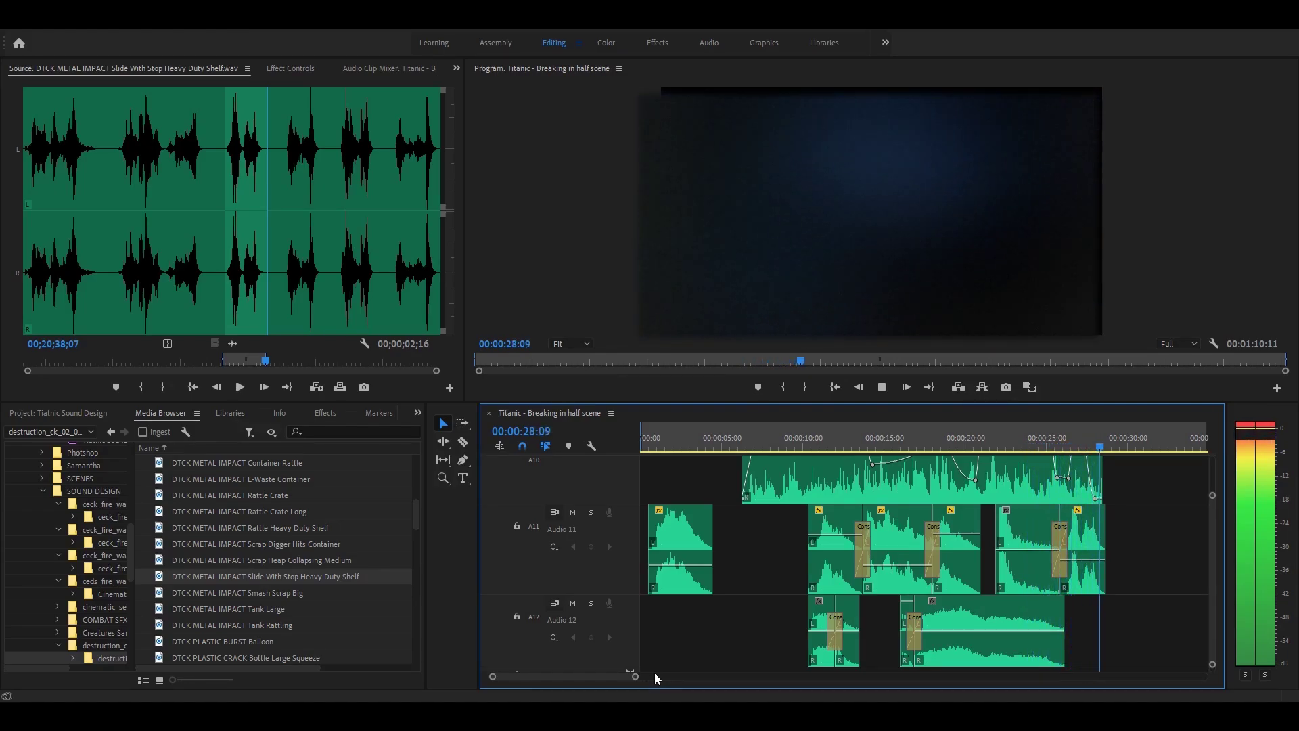
key(space)
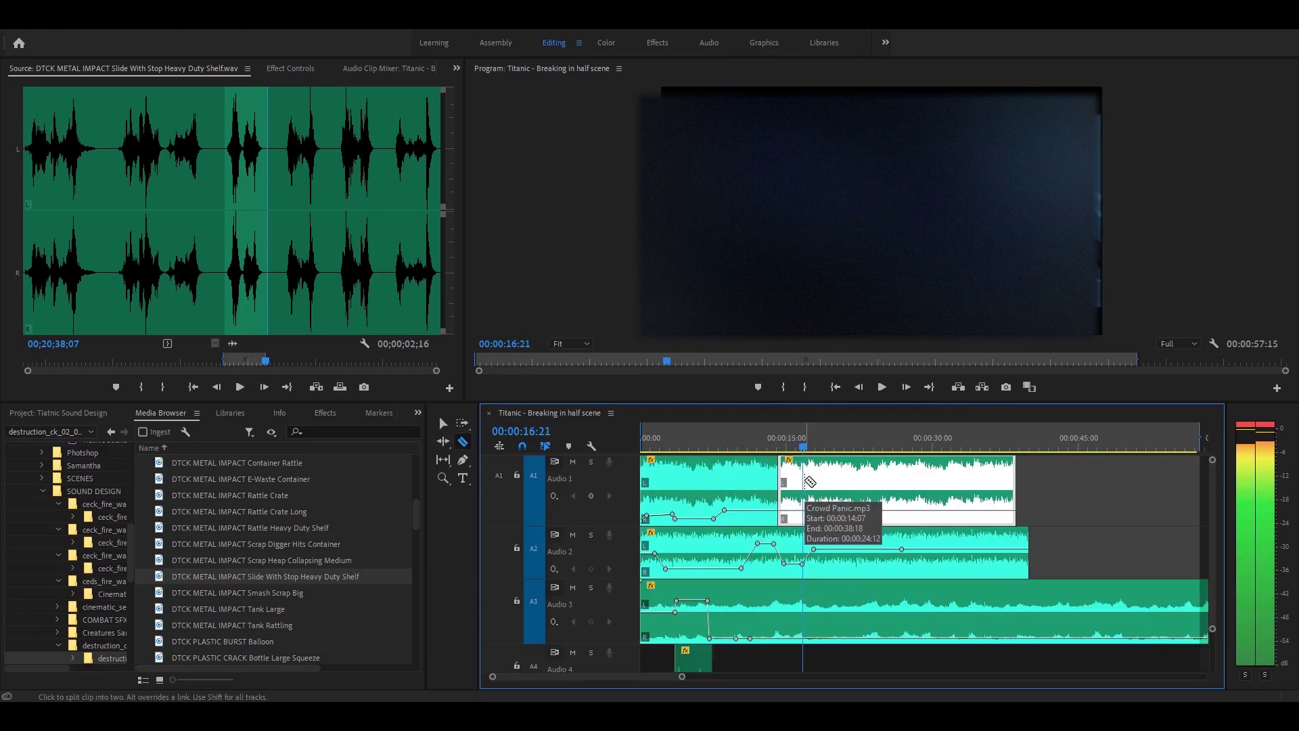
Apply default audio transitions to the Crowd Panic cuts on A1 at about 00:00:14:07 and 00:00:16:21
right_click(785, 497)
click(872, 584)
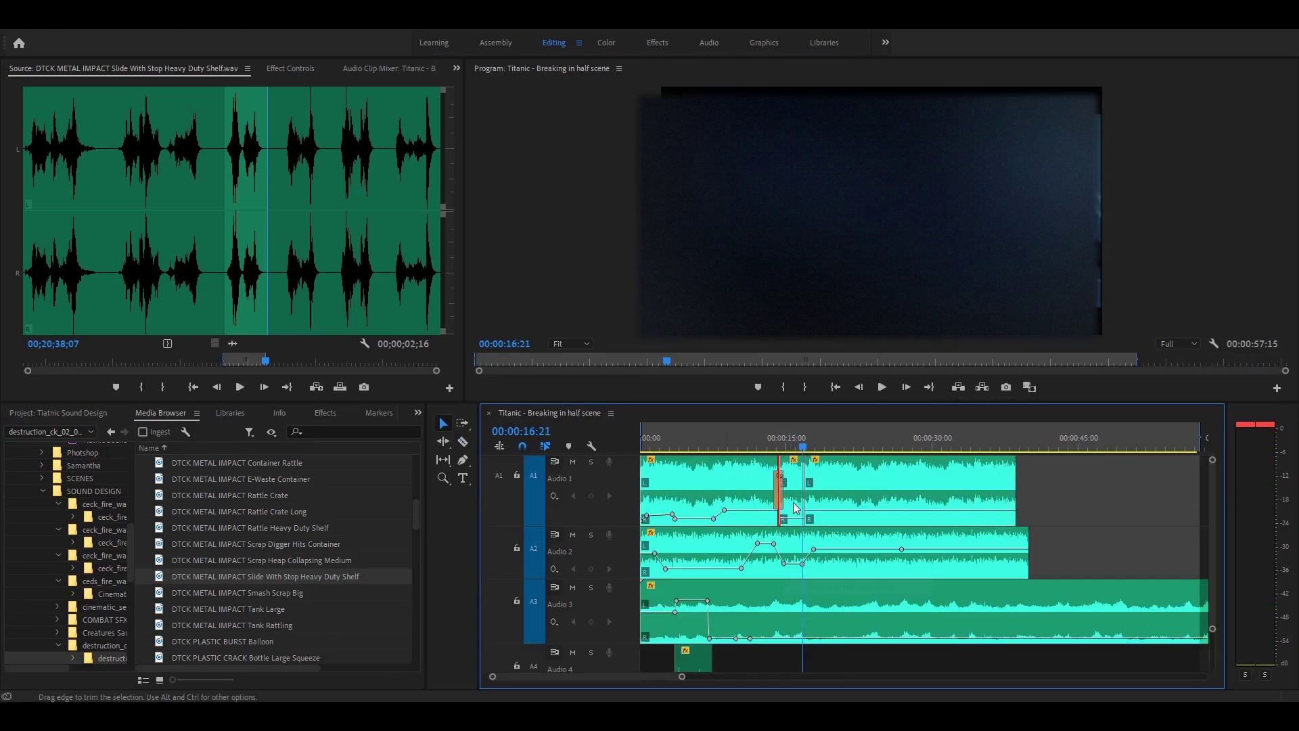
right_click(801, 488)
click(915, 574)
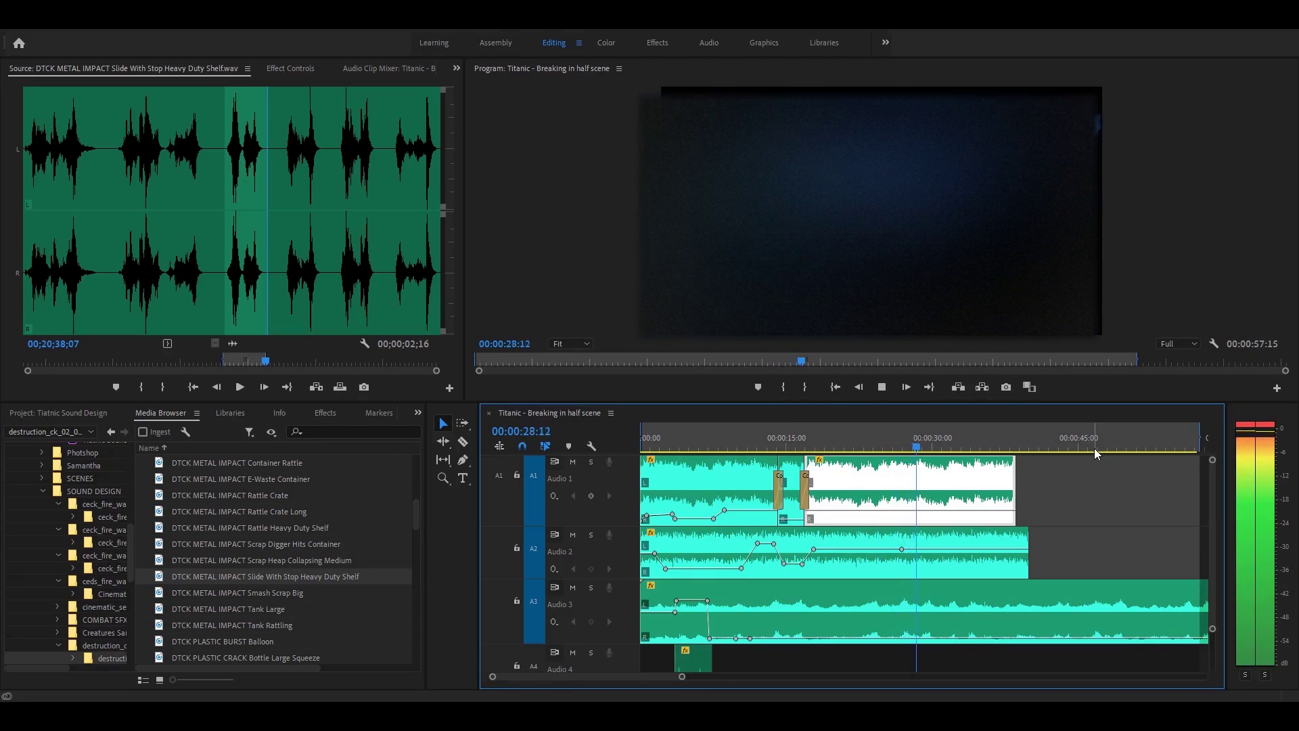
Insert a new audio track below A1 for the Angry Crowd clip and increase its track height
click(910, 448)
drag(911, 447, 915, 444)
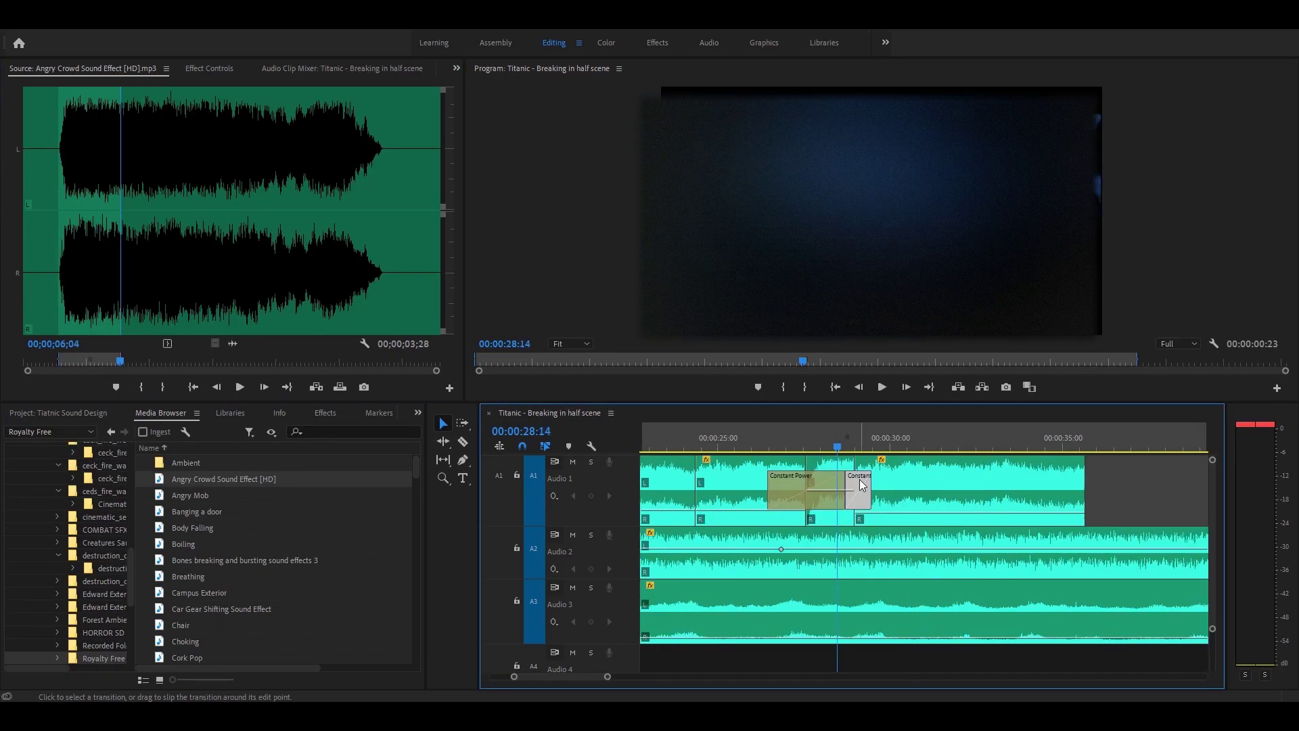
scroll(1210, 507, up, 1)
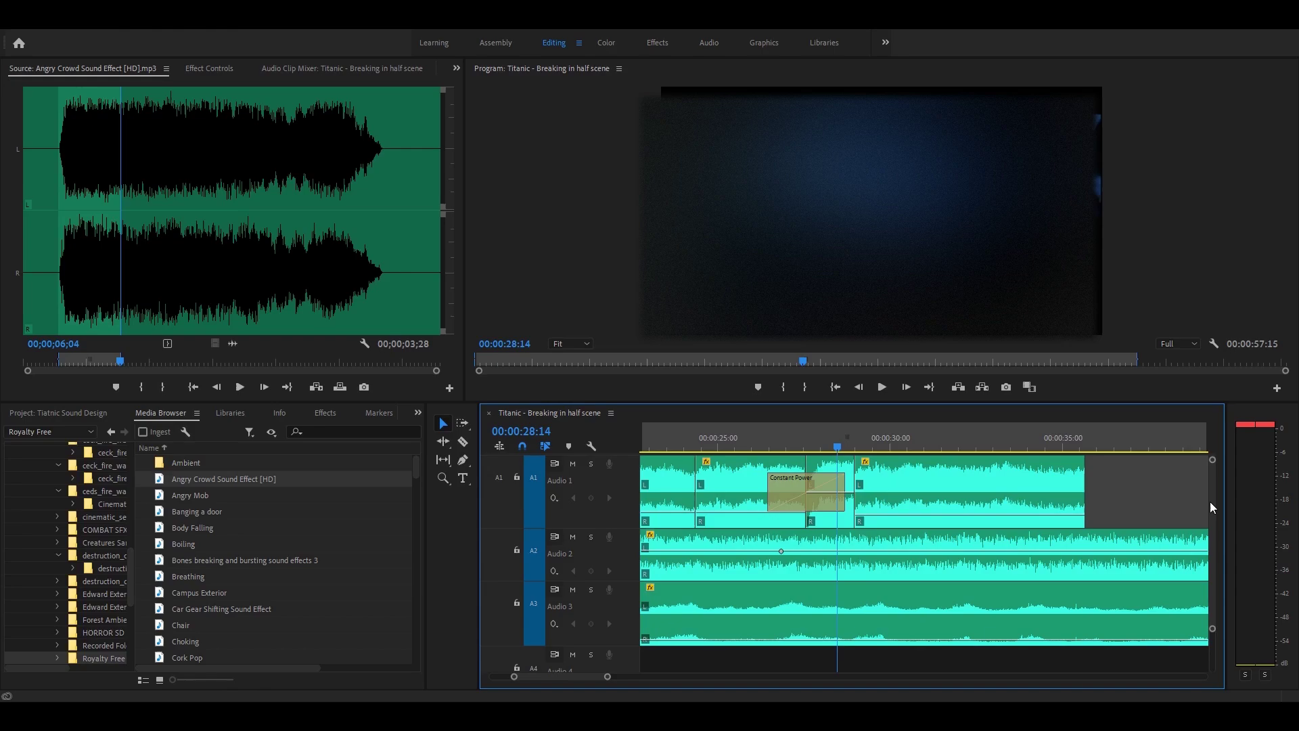
right_click(623, 474)
click(719, 503)
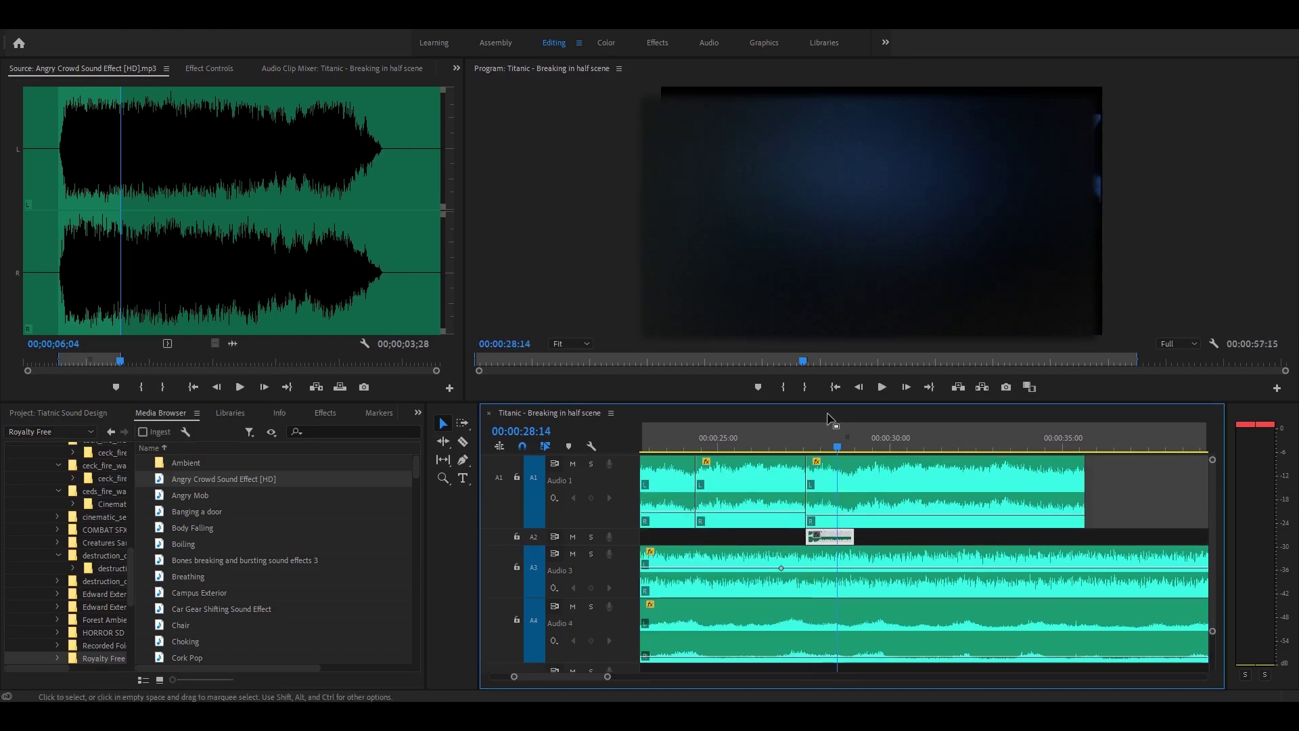
drag(826, 402, 827, 362)
drag(608, 505, 608, 570)
Play the mix to about 00:00:33:10 to check the blended crowd layers on A1 and A2
key(space)
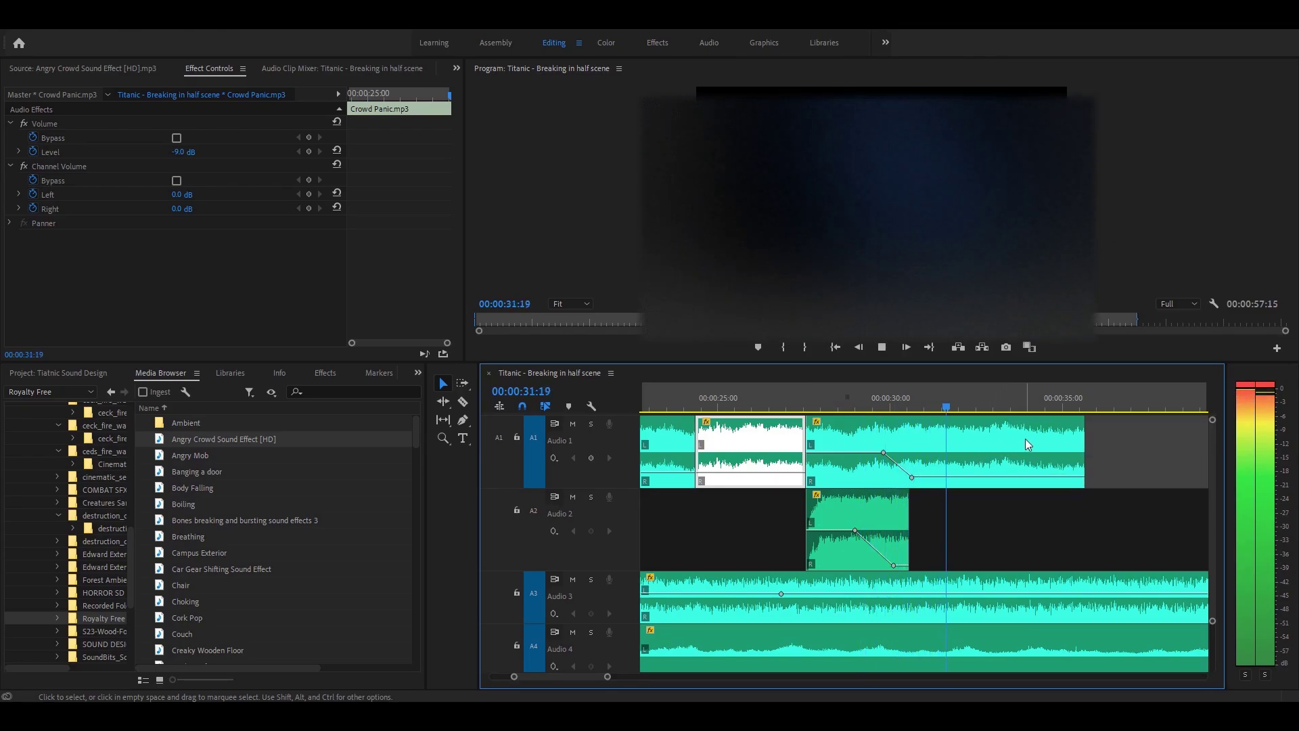
key(space)
Extend the Angry Crowd clip on A2 to just past the Crowd Panic clip's end on A1, at about 00:00:35:23
click(984, 422)
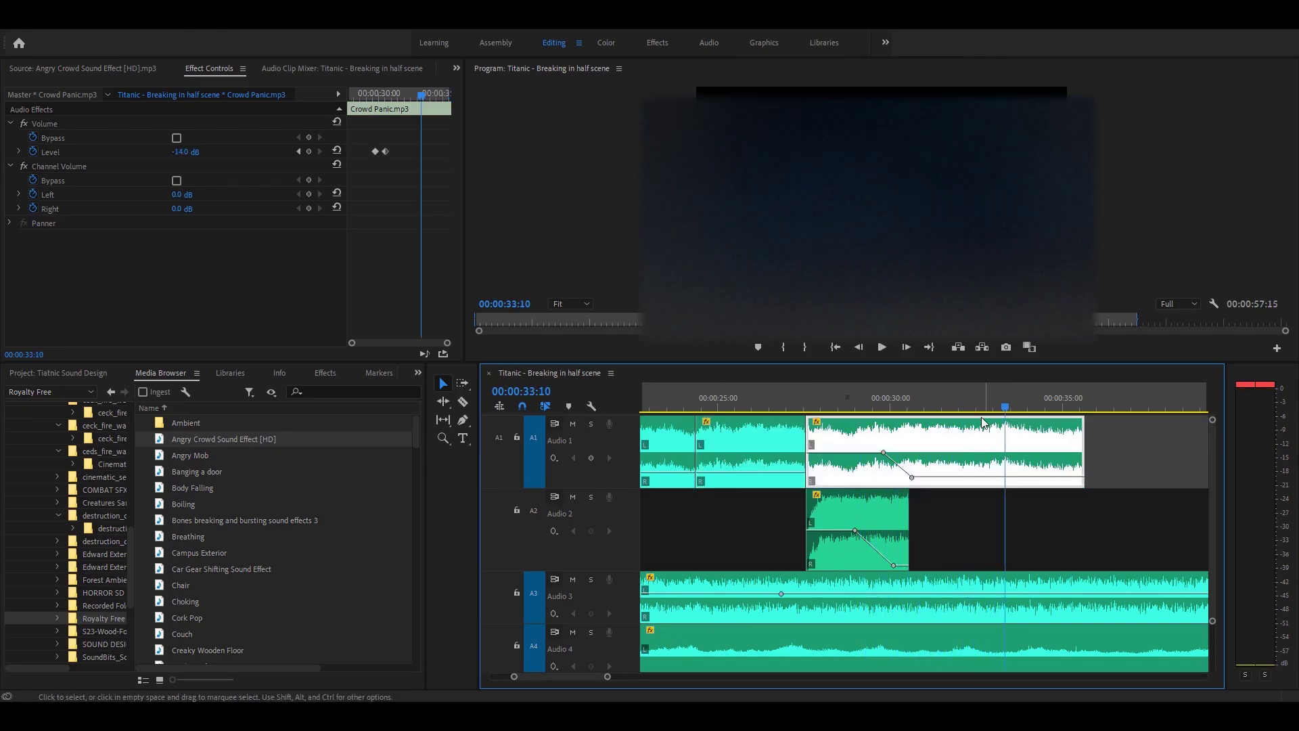
drag(974, 395, 981, 393)
click(896, 520)
drag(908, 520, 1090, 520)
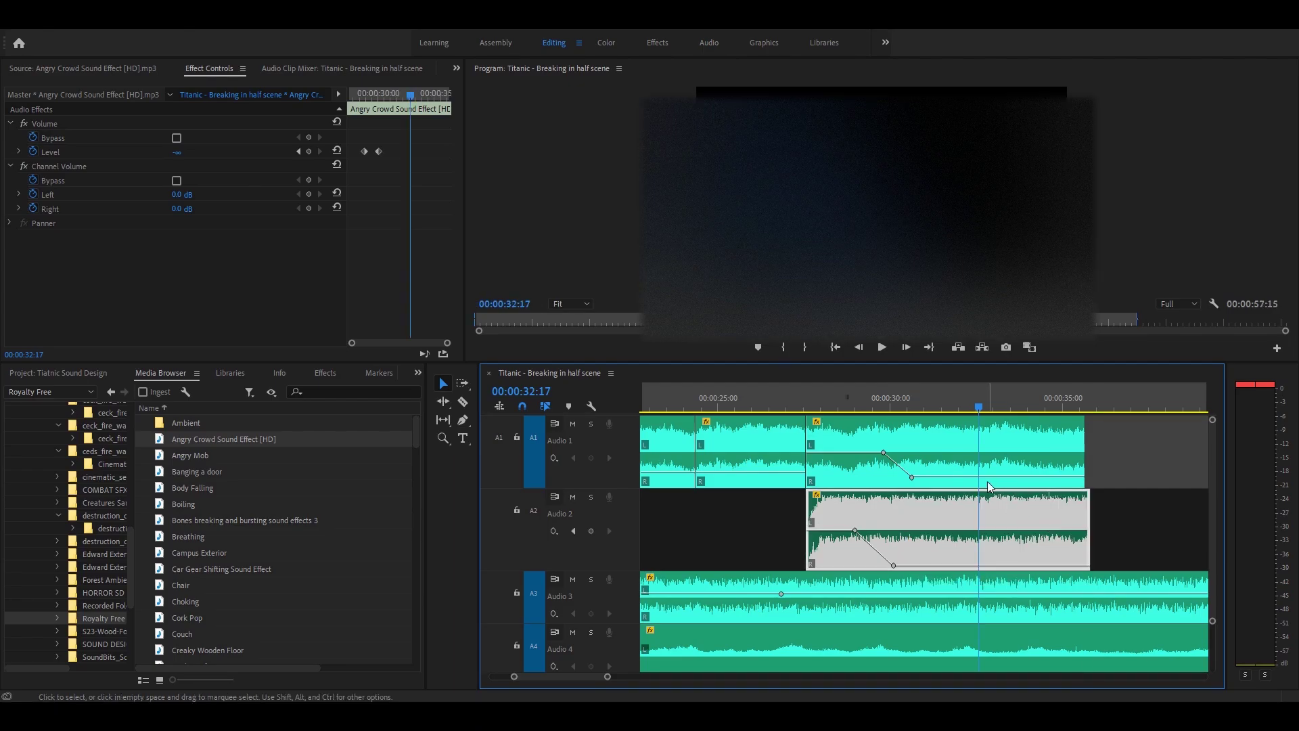
Remove the Angry Crowd section on A2 between its volume fade-out and 00:00:32:17, and add a default fade-in to the remaining tail
click(979, 521)
click(926, 533)
key(Delete)
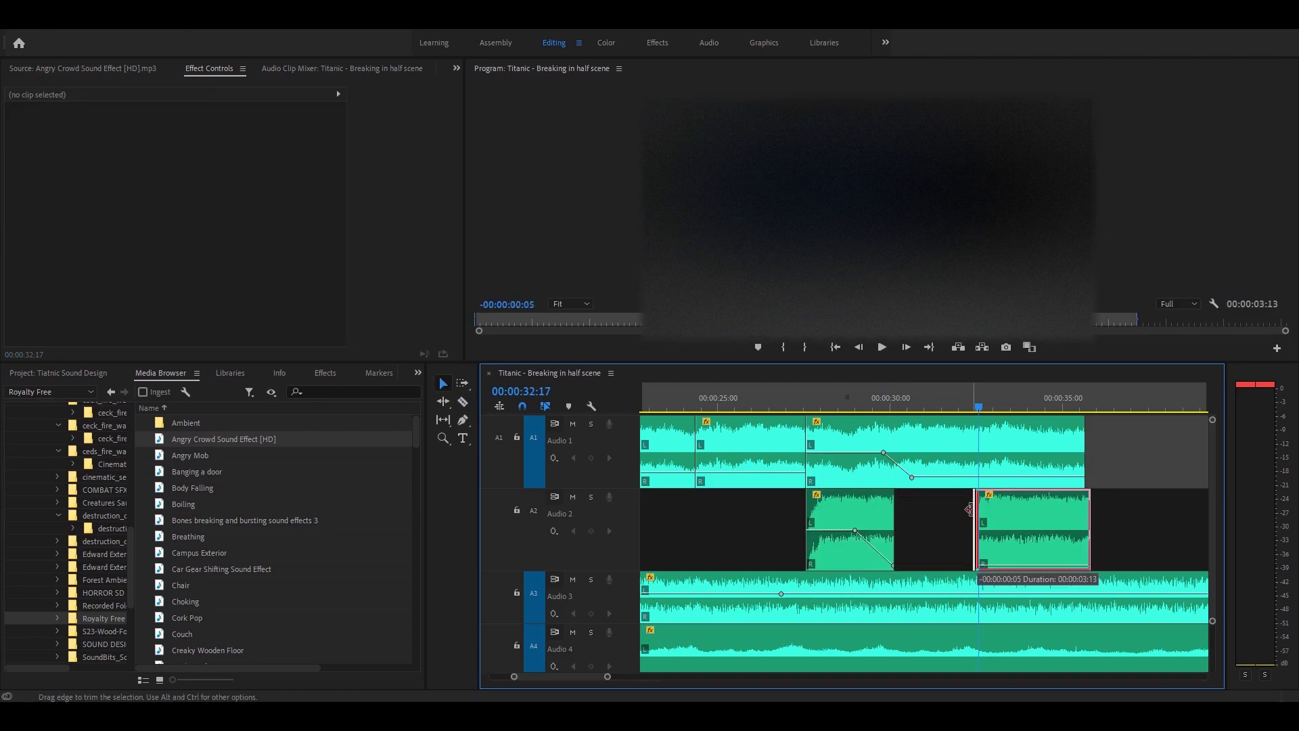
right_click(974, 553)
click(1049, 641)
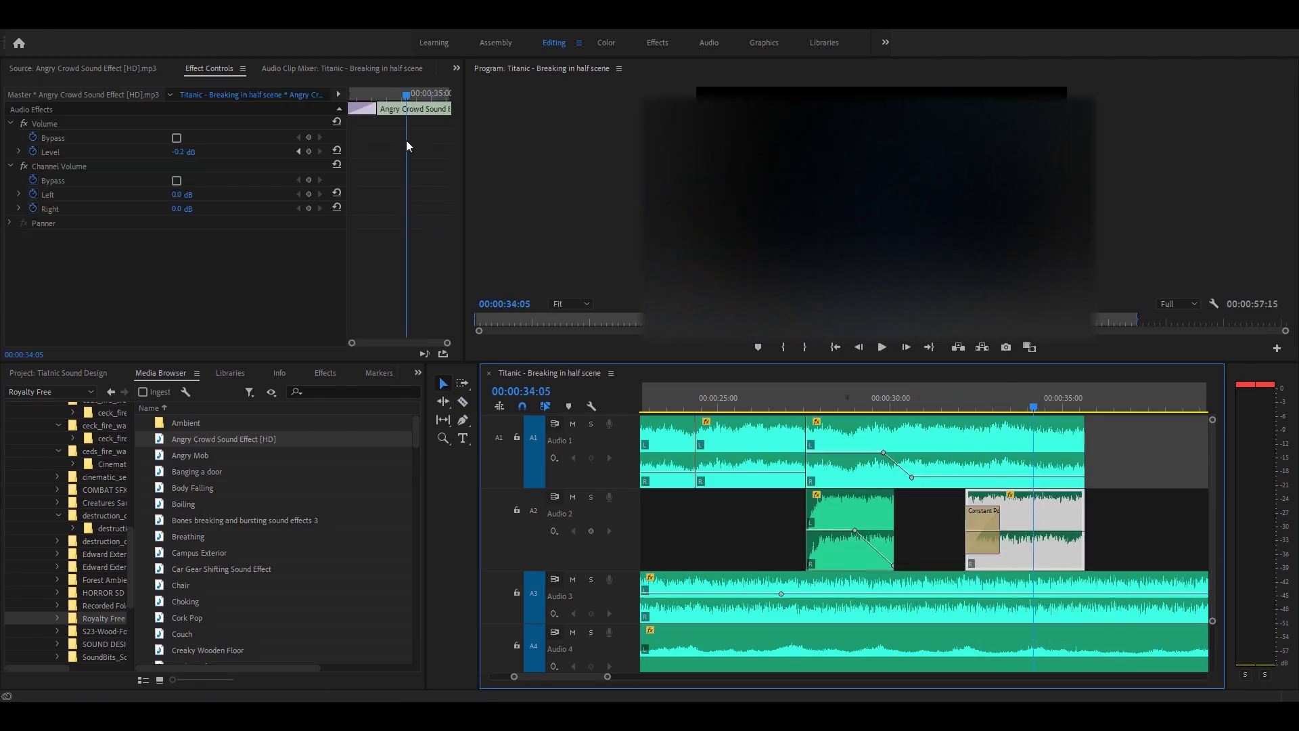
Keyframe the level of the Angry Crowd tail on A2 so that it fades out by about 00:00:34:16
click(309, 151)
key(space)
key(space)
drag(1033, 532, 1014, 532)
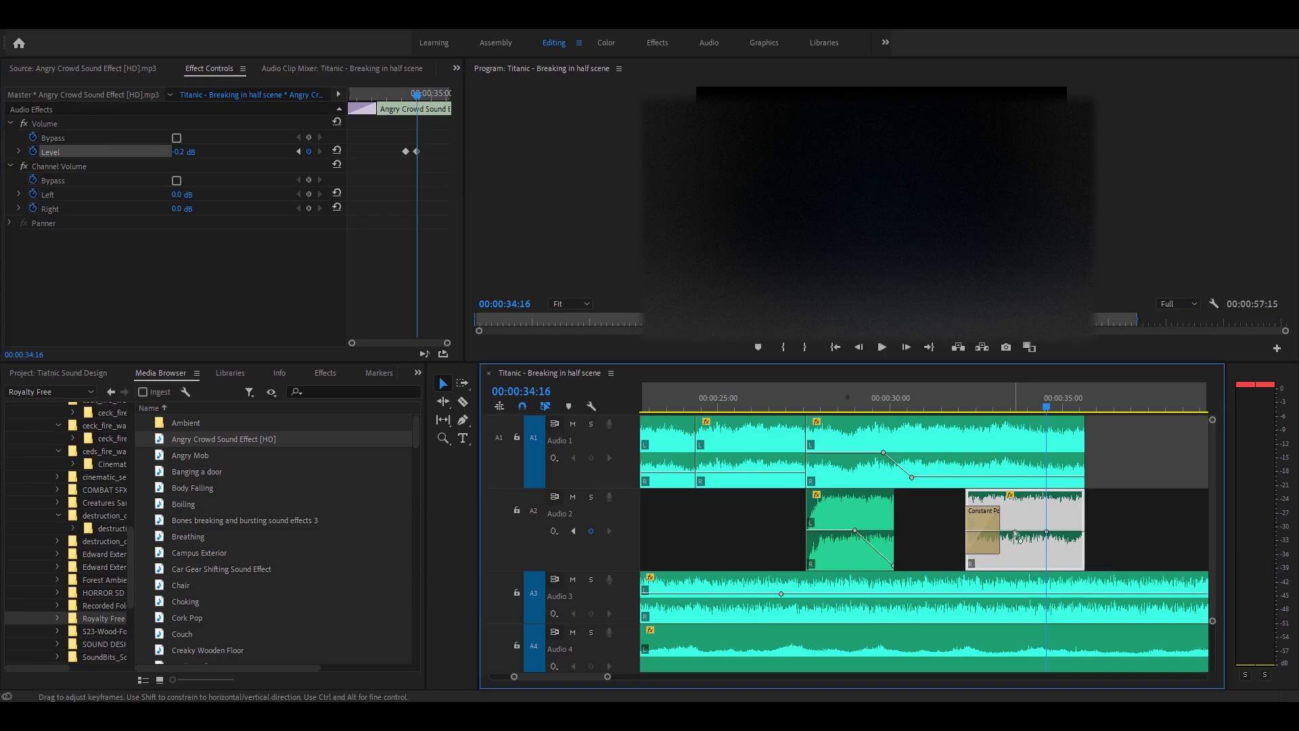
Play the mix to about 00:00:36:20 to check the crowd fade-out against the other layers
click(986, 453)
click(951, 393)
key(space)
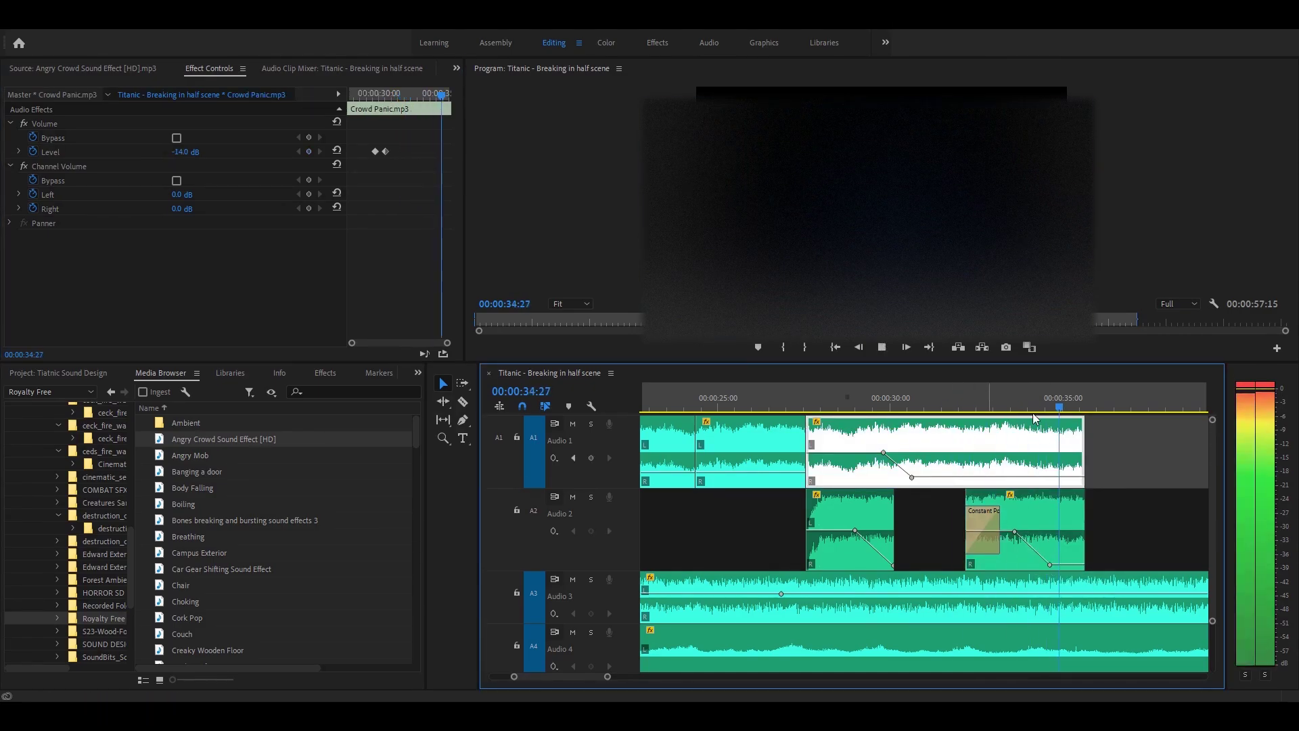
click(727, 609)
key(space)
Extend the Rumble clip on A3 to about 00:00:56, just before the end of the scene
drag(607, 676, 664, 677)
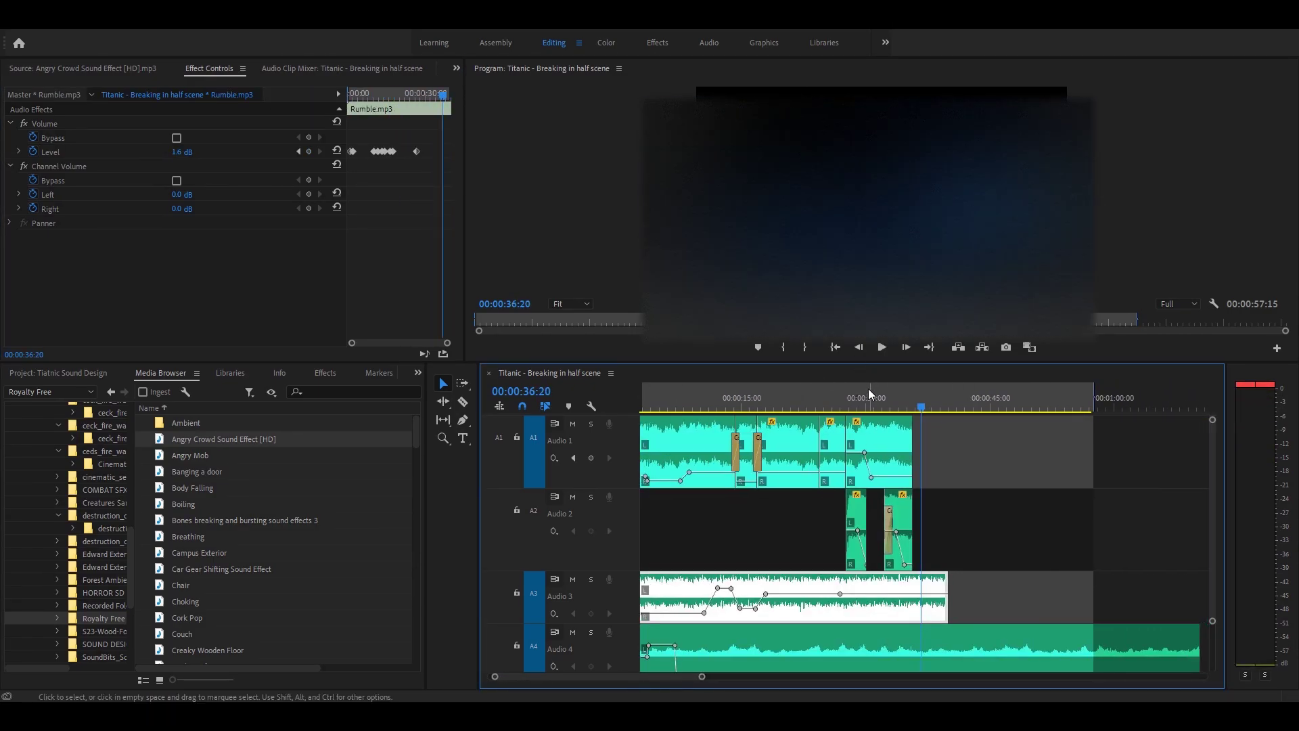
click(830, 397)
key(space)
click(832, 450)
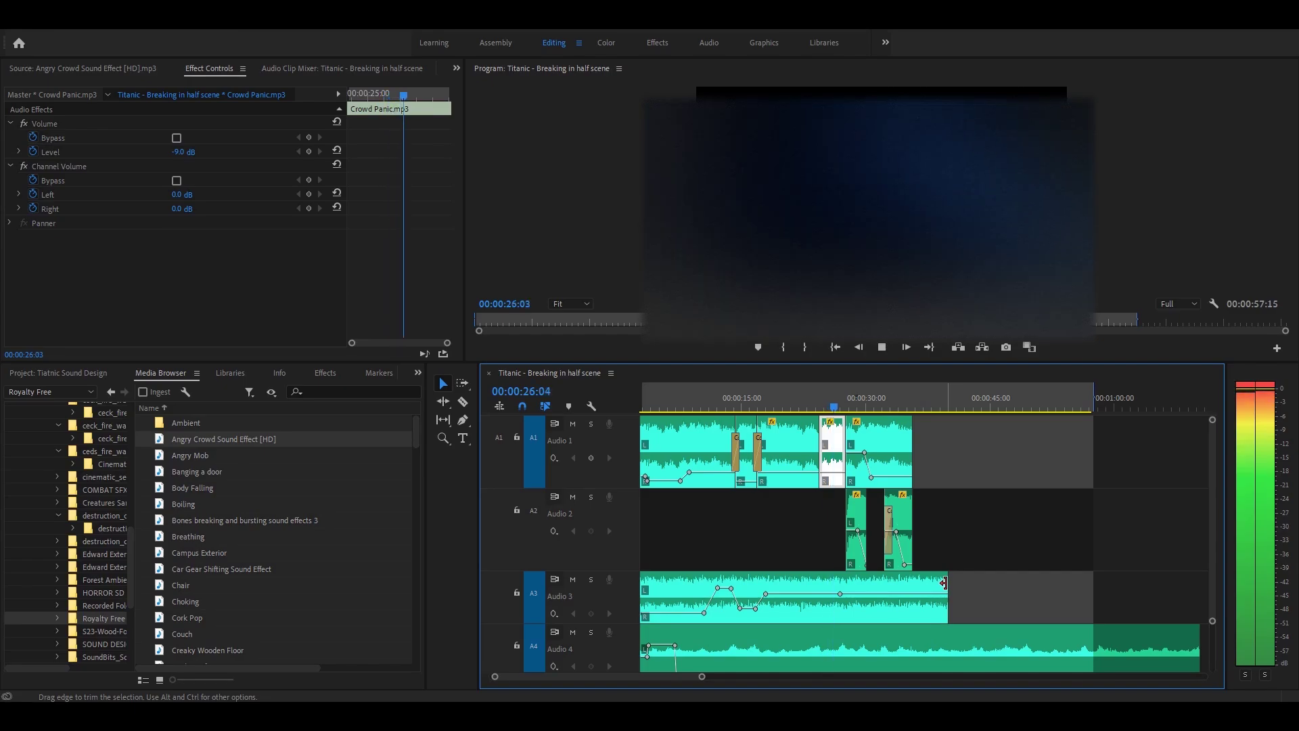
drag(945, 583, 1083, 583)
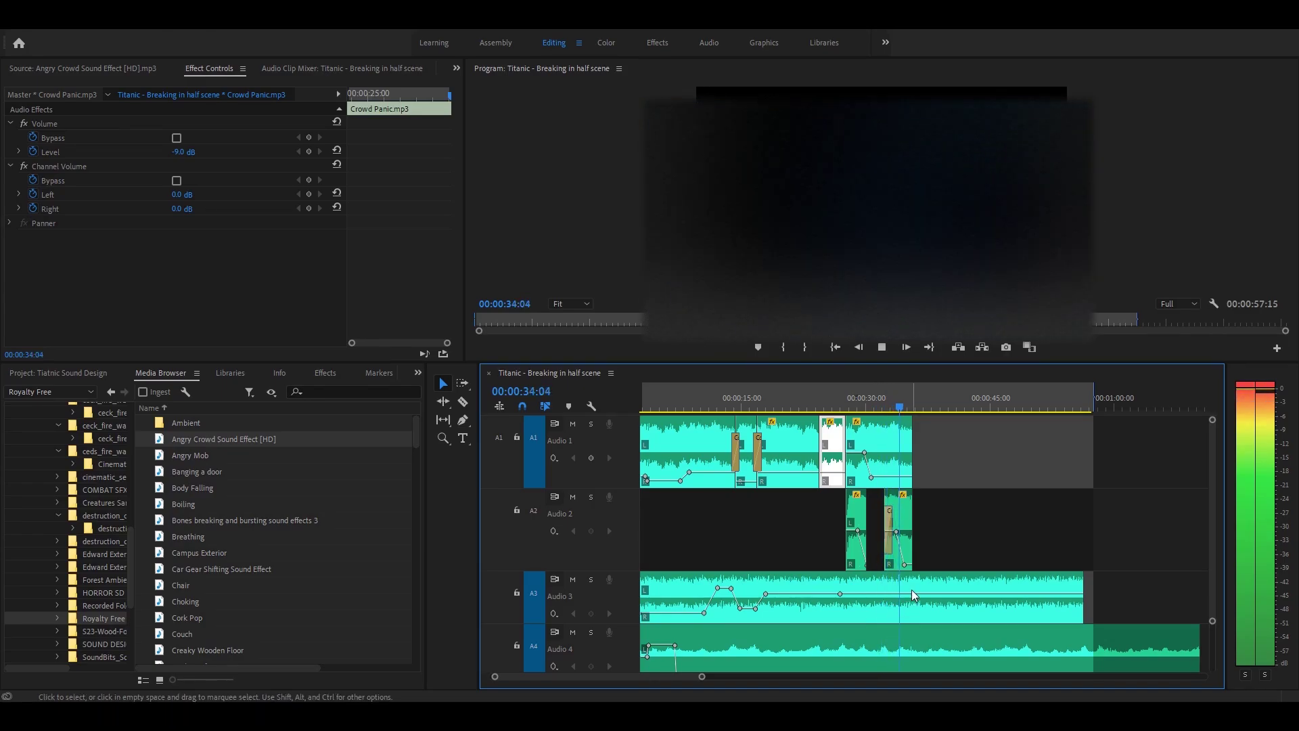
Add level keyframes to the Rumble clip on A3 at 00:00:34:11 and 00:00:39:12, raising the volume at the second one
click(900, 594)
click(308, 151)
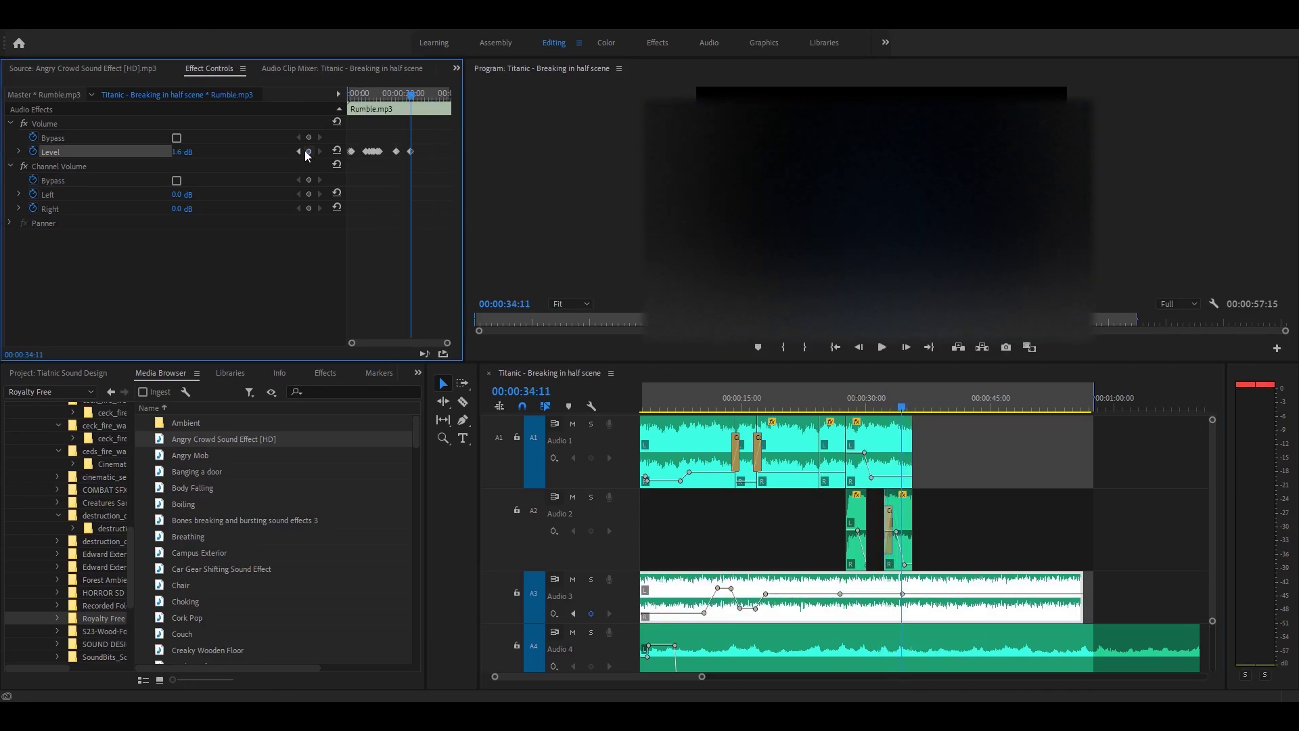
key(space)
key(space)
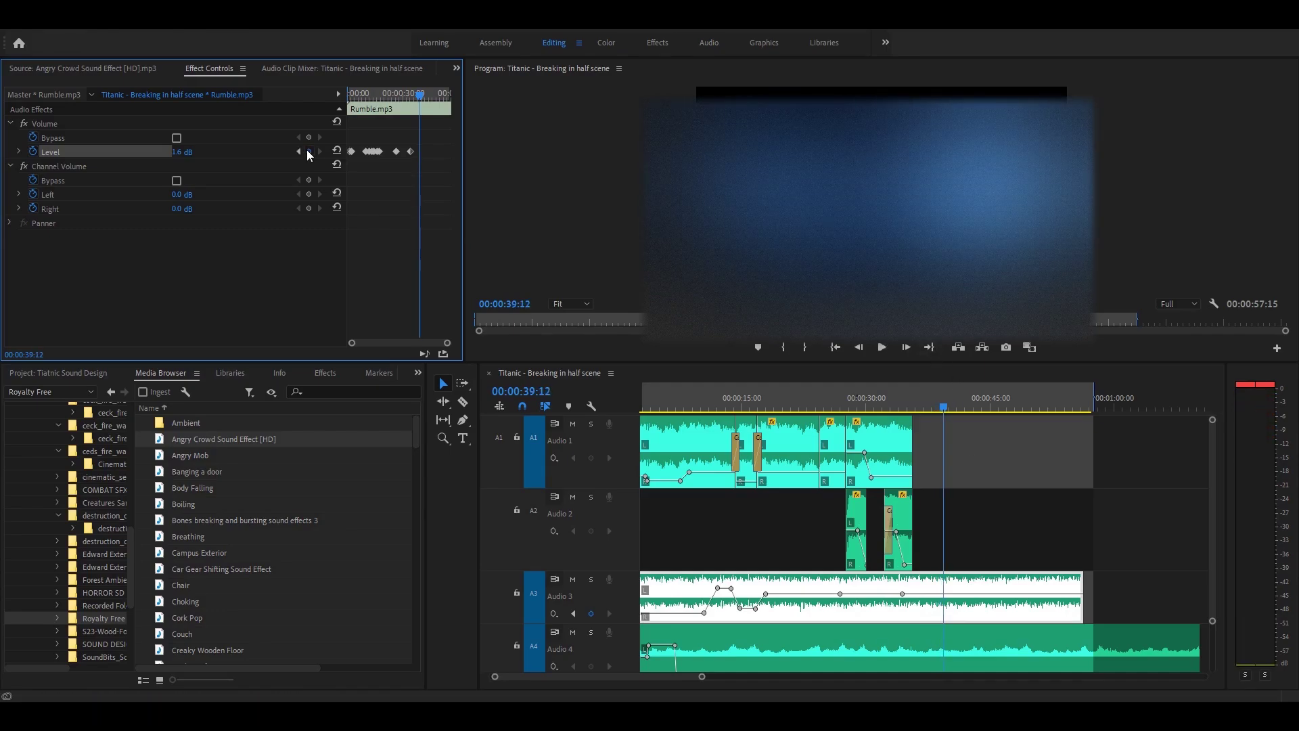
click(307, 151)
drag(943, 593, 944, 581)
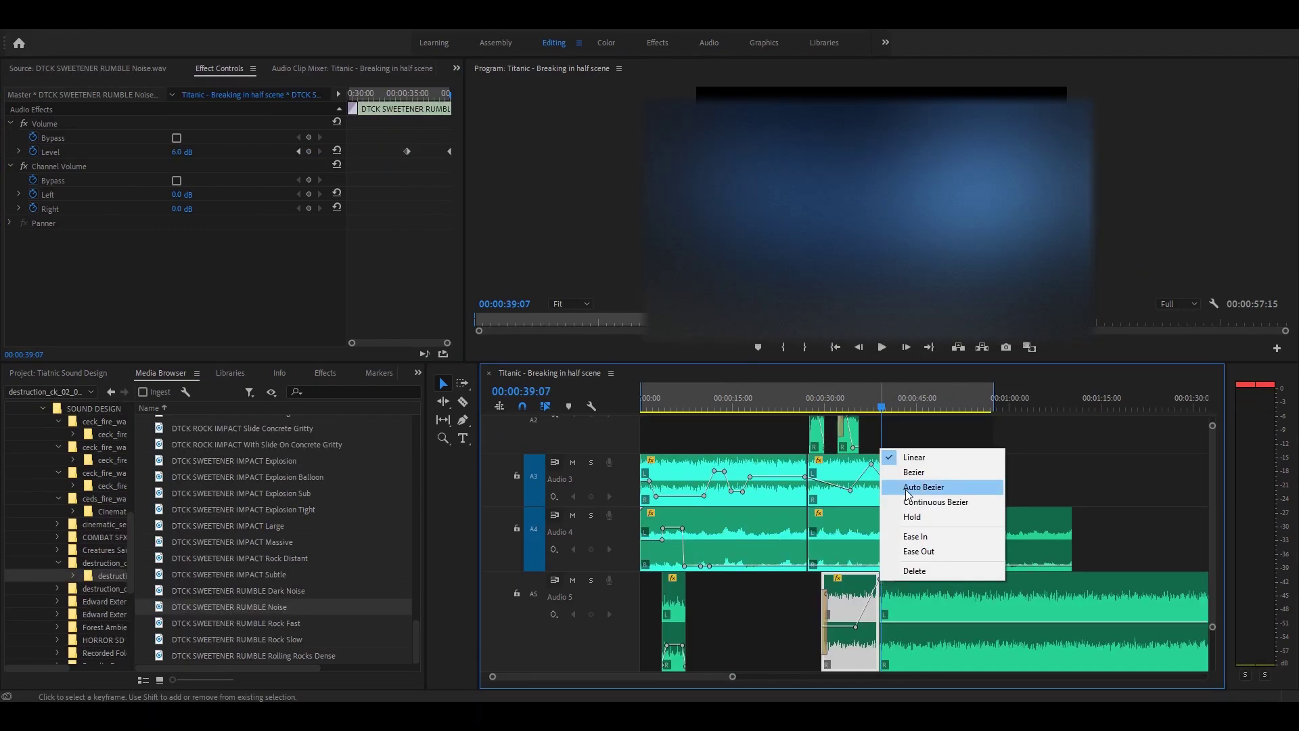
Apply Auto Bezier to the final level keyframe of the Rumble Noise clip on A5 and bend its curve into a late rise
click(907, 489)
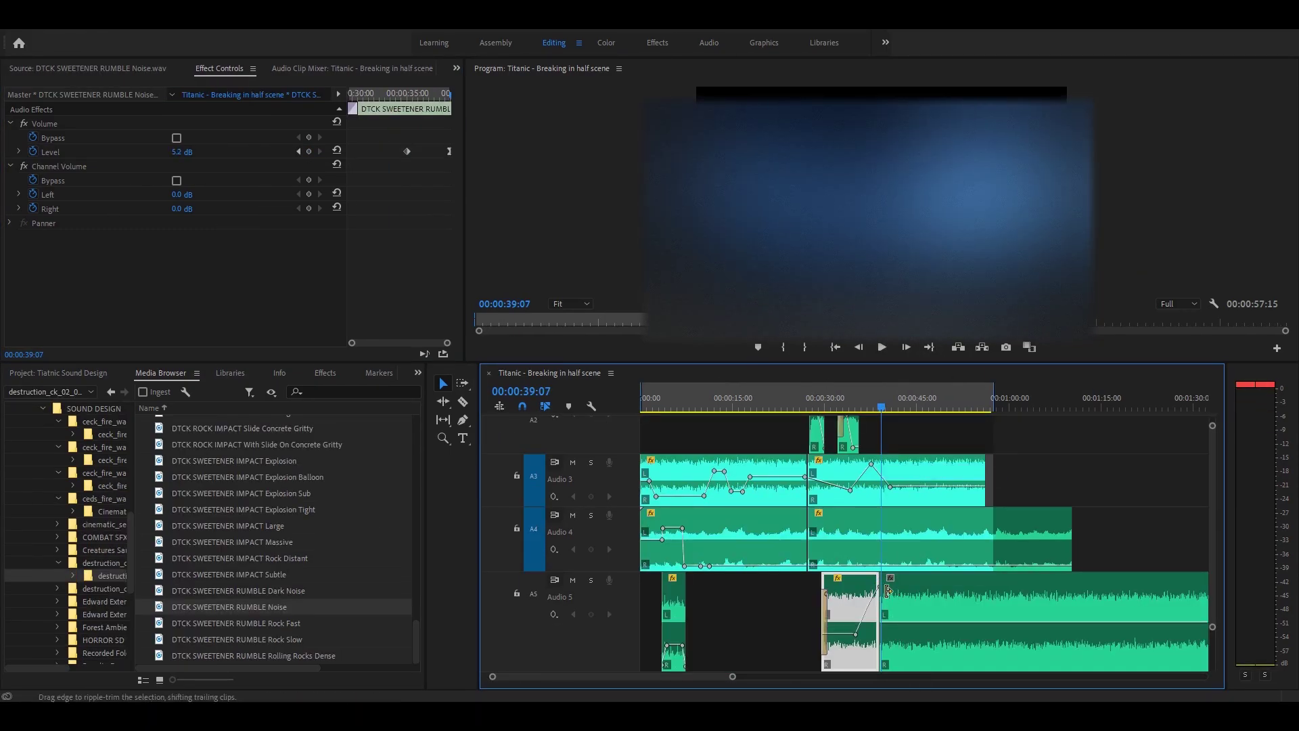
drag(493, 676, 517, 676)
right_click(916, 579)
drag(912, 583, 904, 605)
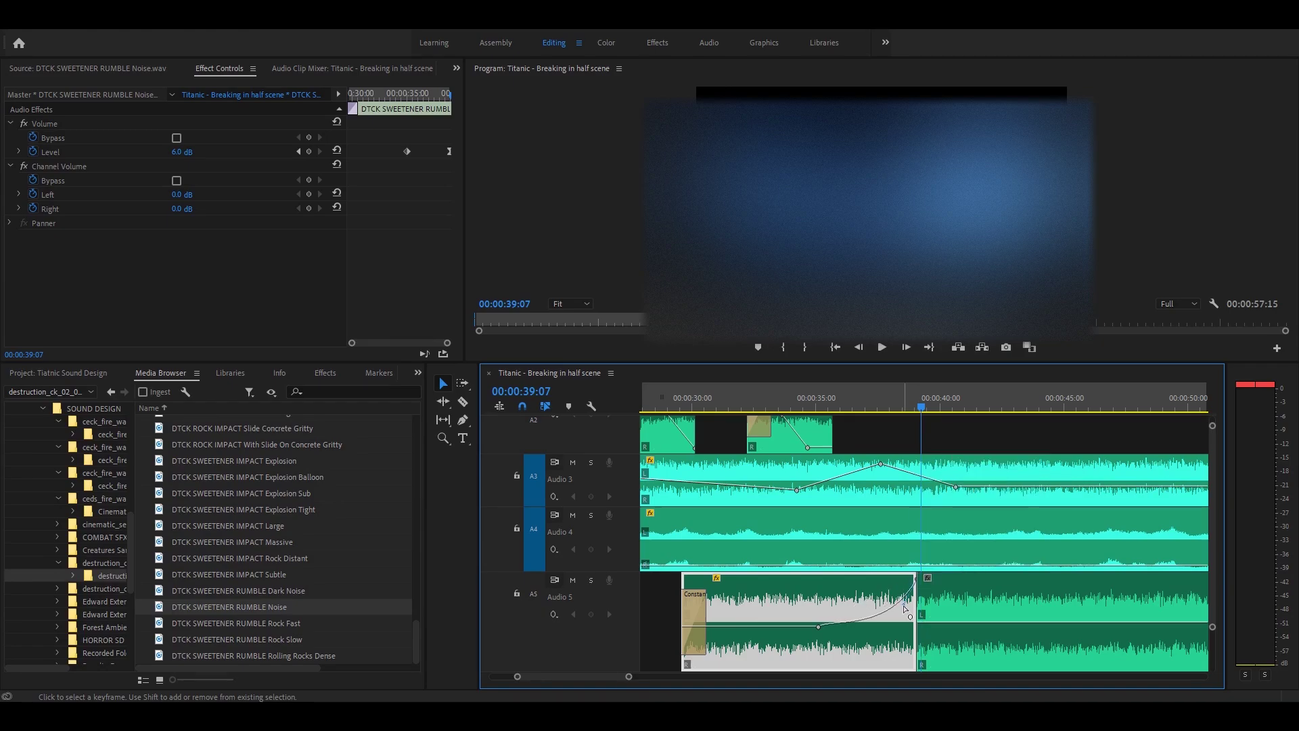
key(space)
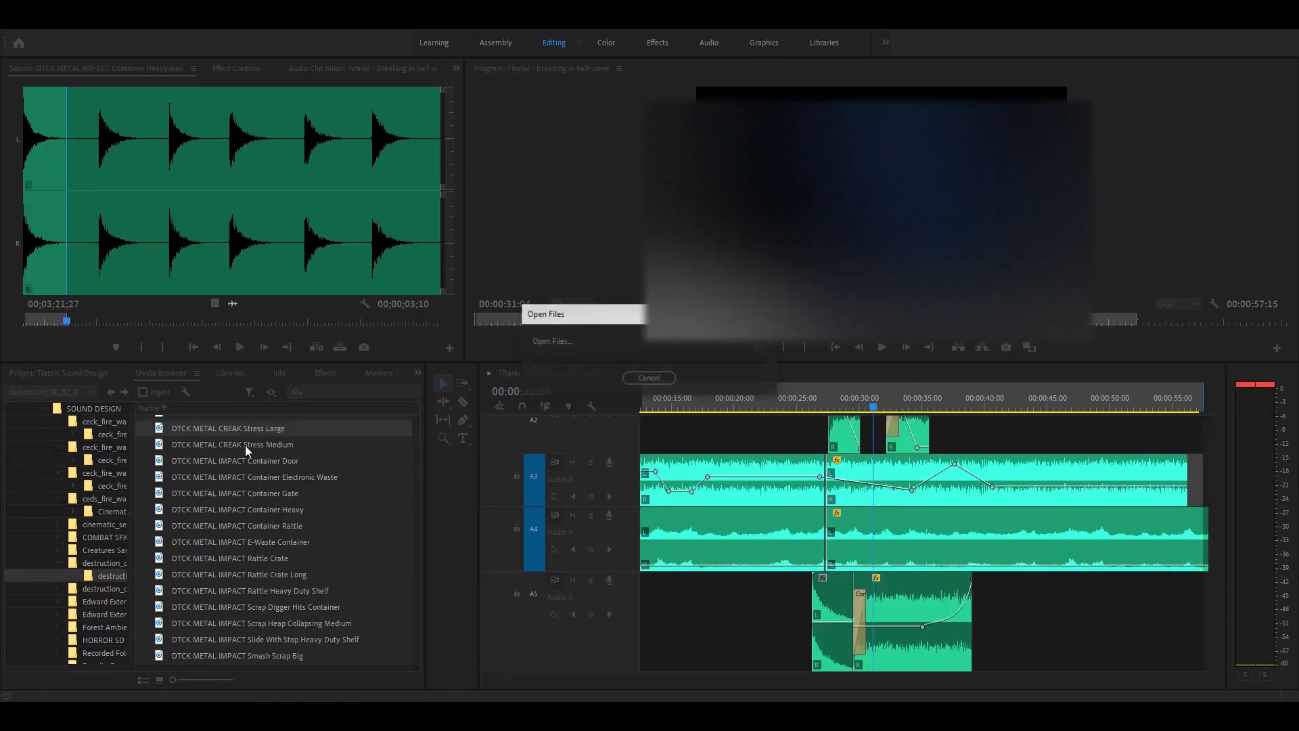
Audition DTCK METAL CREAK Stress Large and mark the section from 00;01;19;11 to about 00;01;34;08
click(202, 150)
key(space)
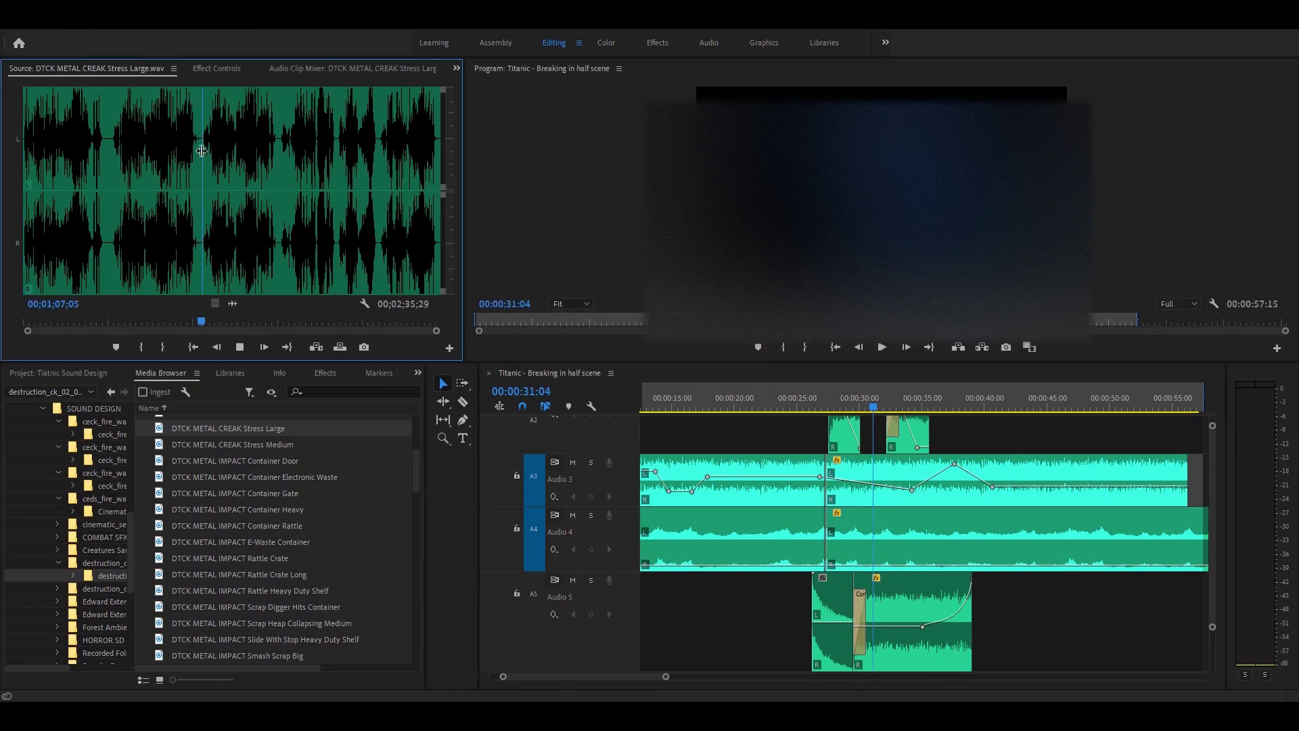
click(238, 153)
key(space)
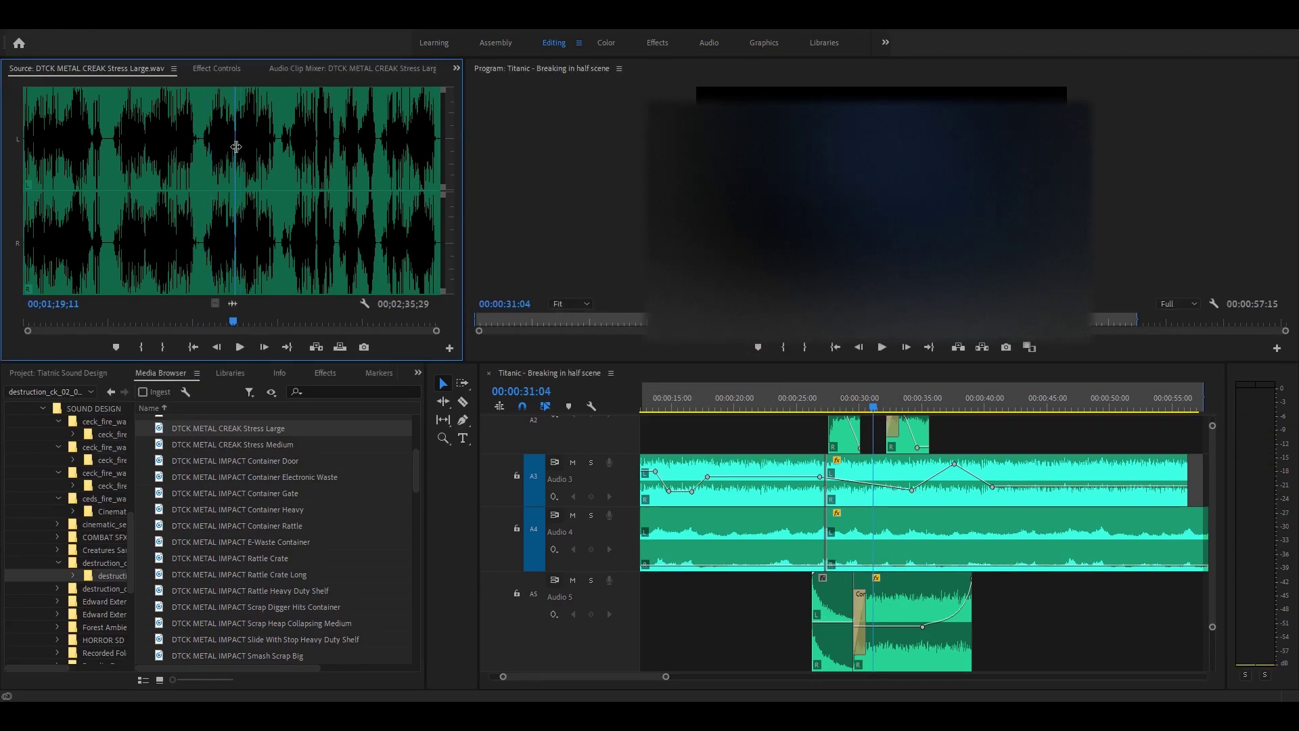
key(i)
click(273, 153)
click(275, 155)
key(o)
Place the marked metal creak section on A6, aligned with the start of the A5 impact clip at about 00:00:26:05
drag(232, 303, 1039, 588)
drag(1214, 540, 1214, 545)
drag(1019, 487, 886, 571)
drag(926, 573, 884, 574)
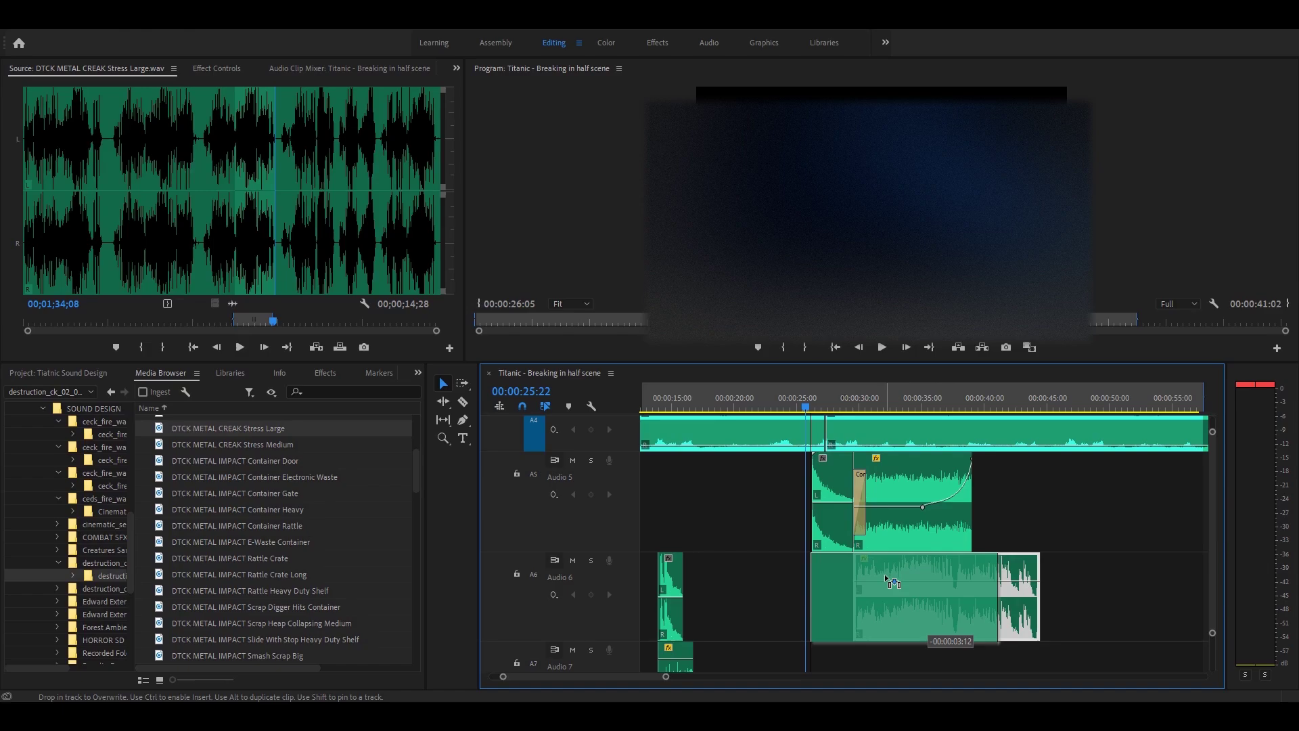
Play the mix with the metal creak layer on A6, replaying it closer up to 00:00:32:22
key(space)
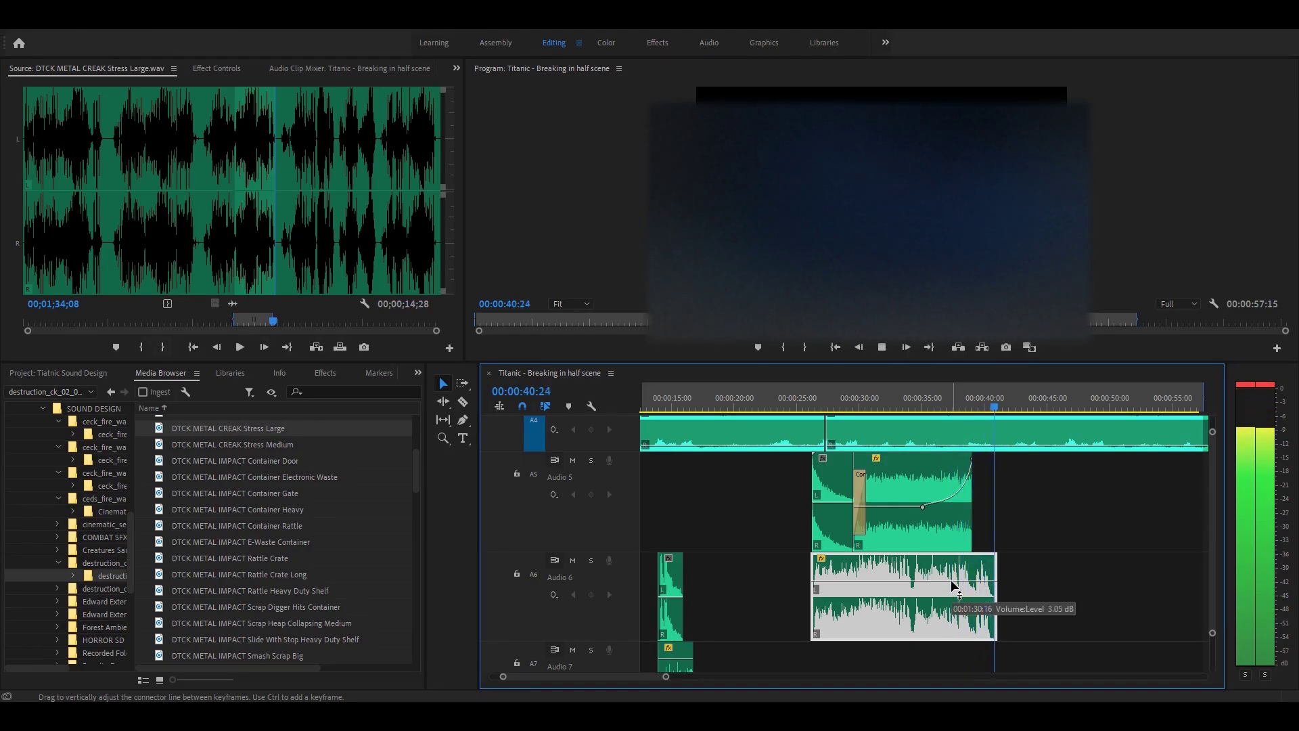
key(space)
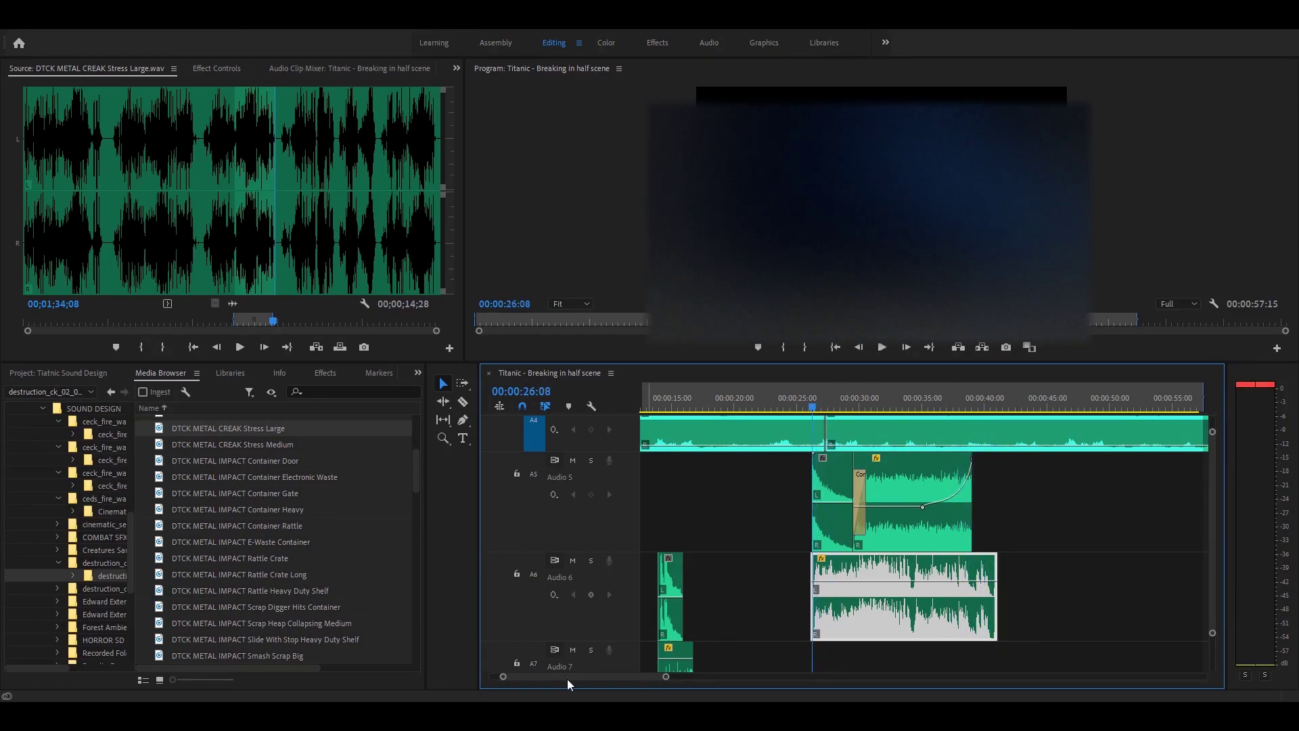
key(=)
key(space)
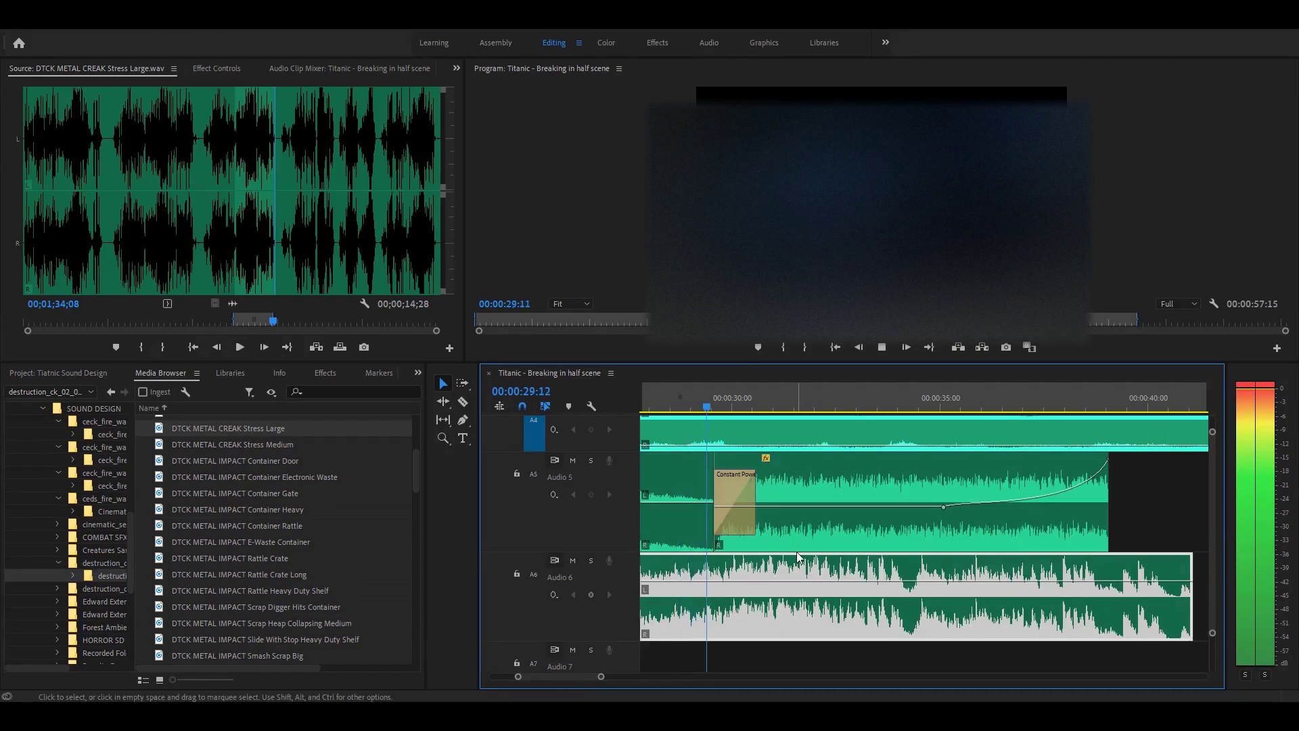
key(space)
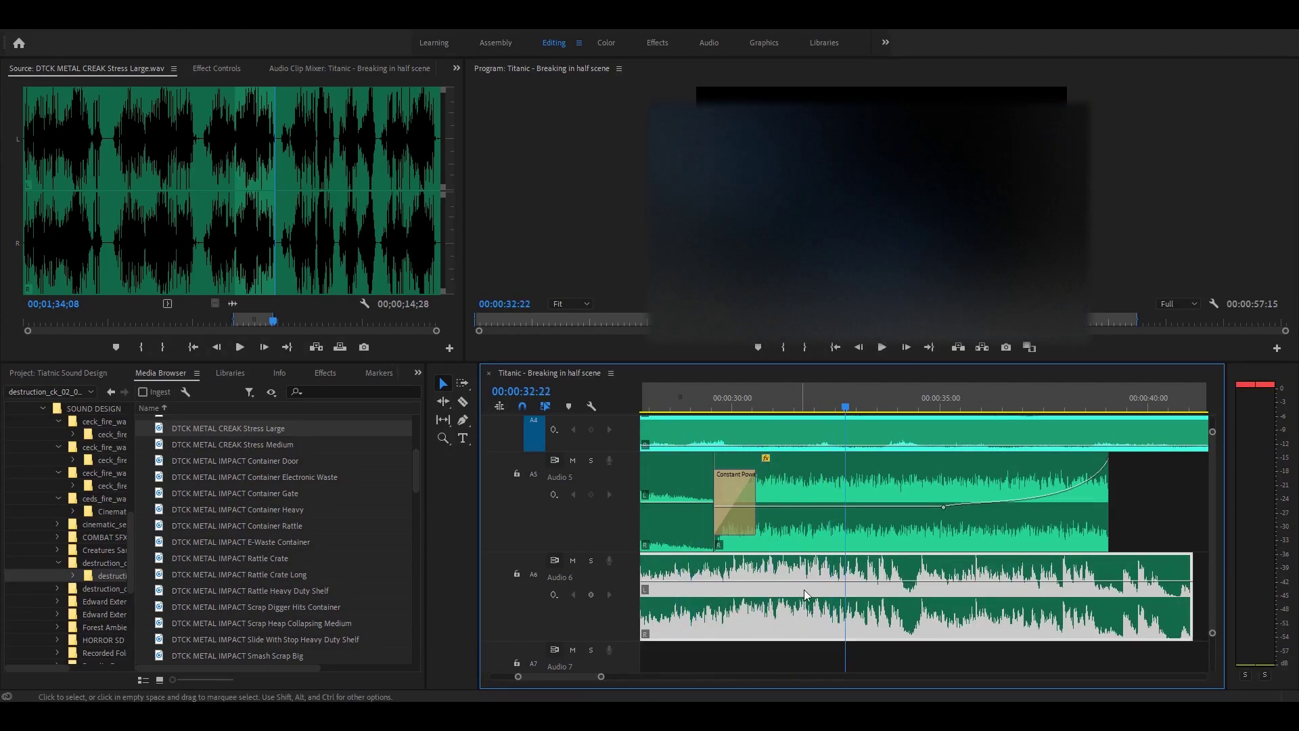
Cut the metal creak clip on A6 at 00:00:32:22 and 00:00:29:17, and lower the volume of the middle segment
click(843, 595)
drag(666, 404, 713, 406)
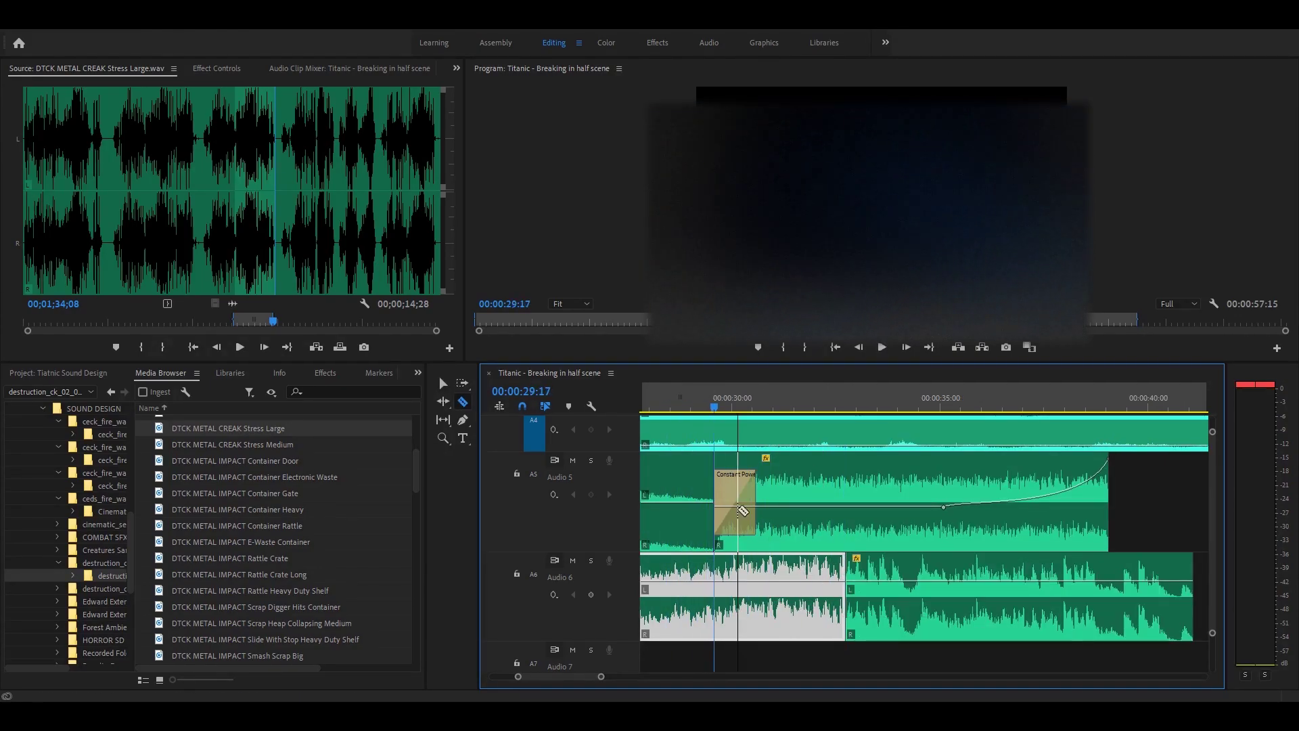
click(715, 592)
key(v)
drag(771, 581, 811, 620)
Play back the softened creak segment and apply a default audio transition at the 00:00:32:22 cut on A6
click(671, 396)
key(space)
key(space)
key(space)
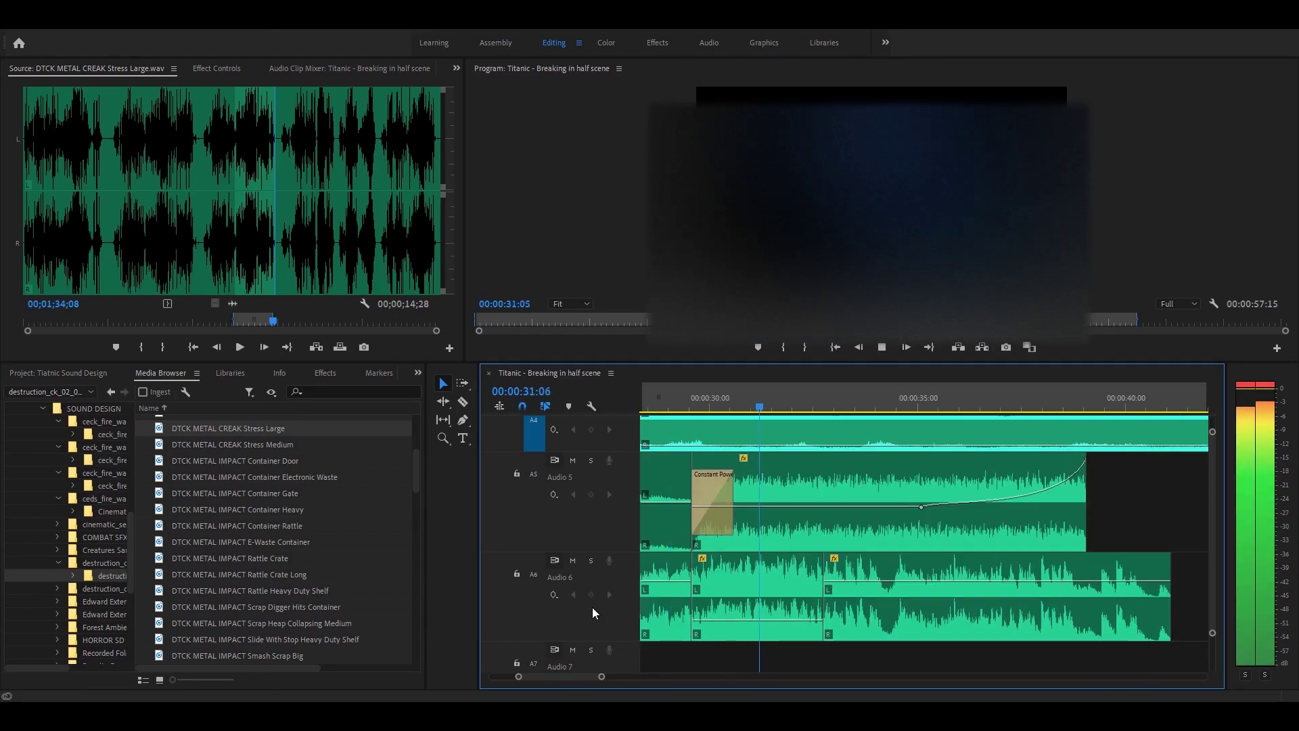
key(space)
right_click(822, 602)
click(863, 577)
Cut the last metal creak segment on A6 at 00:00:34:07 and lower the part after it to about -10 dB
click(795, 404)
key(space)
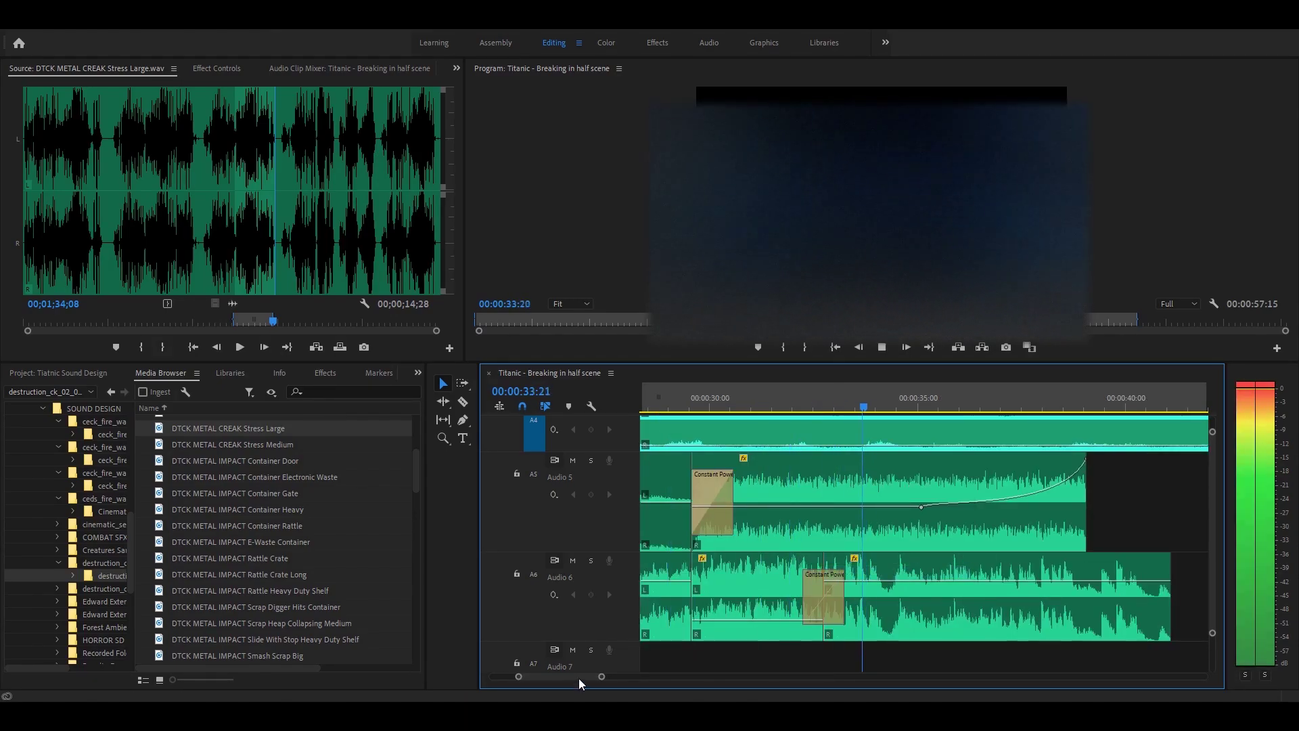
key(space)
key(v)
click(920, 583)
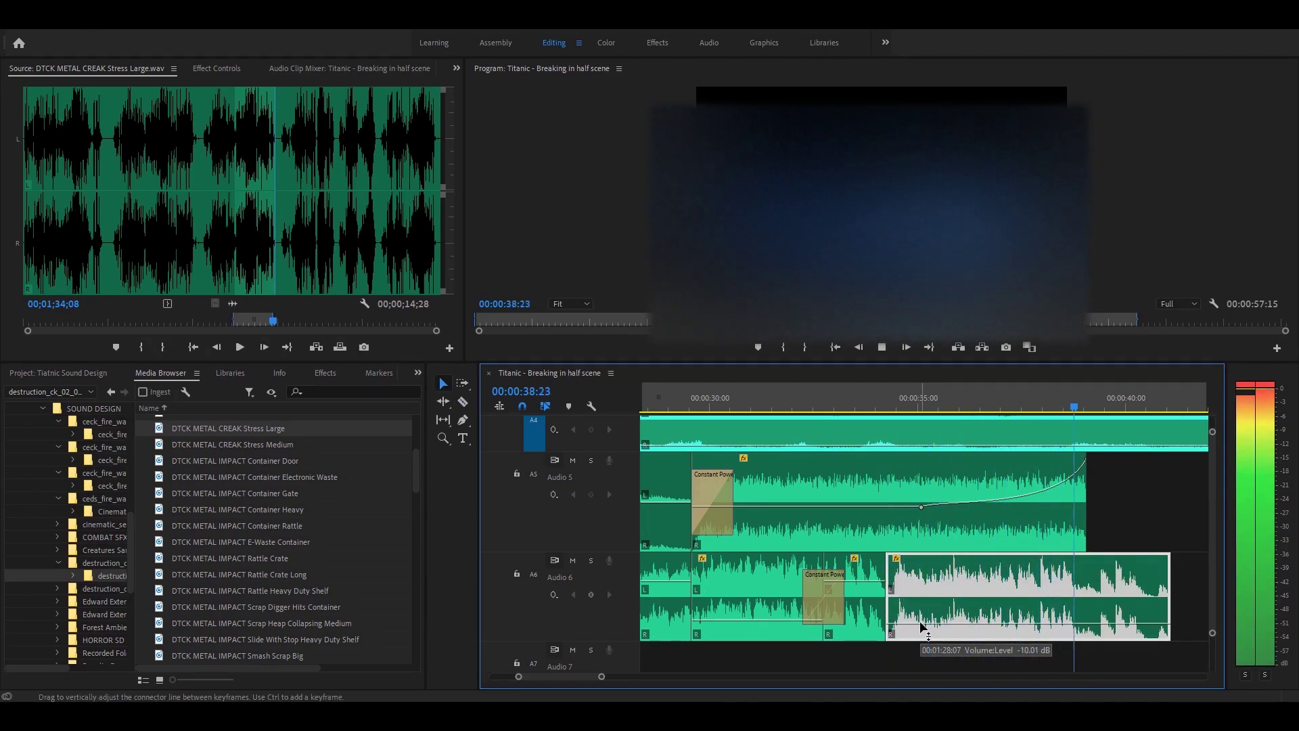
Trim the end of the metal creak on A6 to 00:00:39:01, matching the A5 rumble's end, and play it back
key(space)
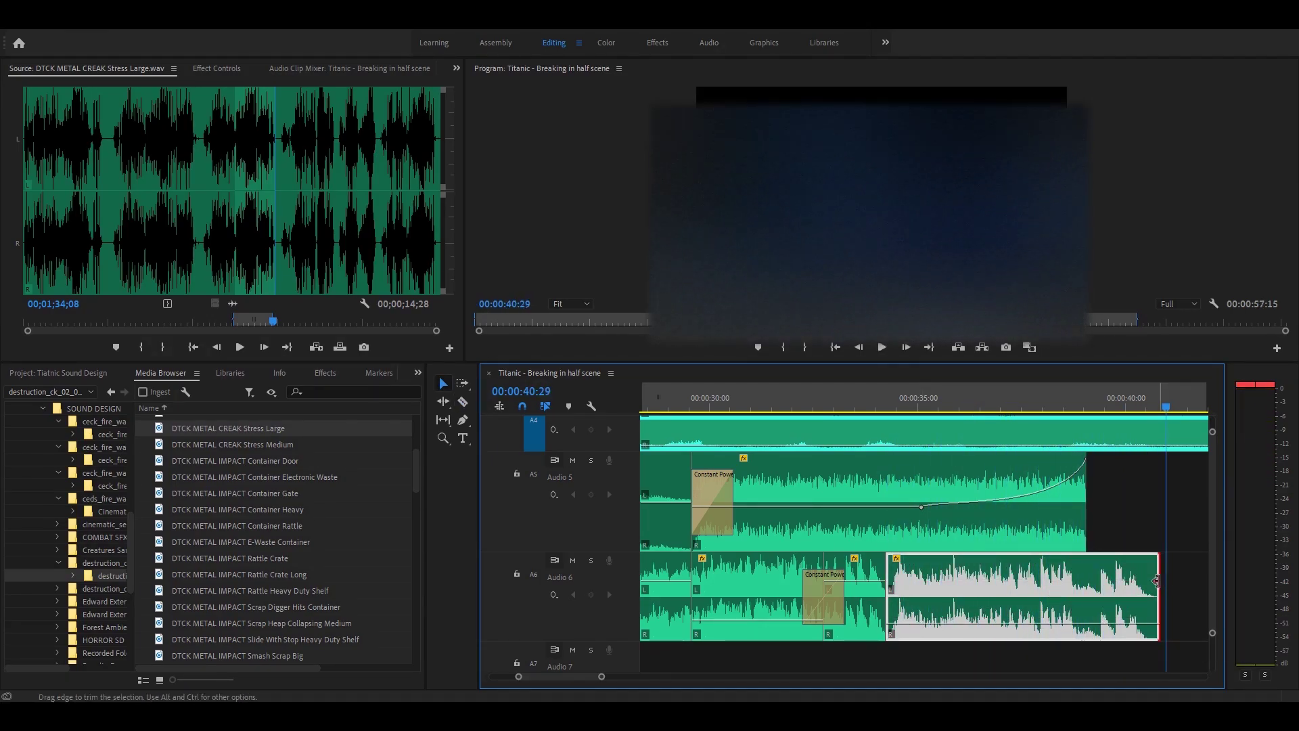
drag(1156, 580, 1086, 580)
key(space)
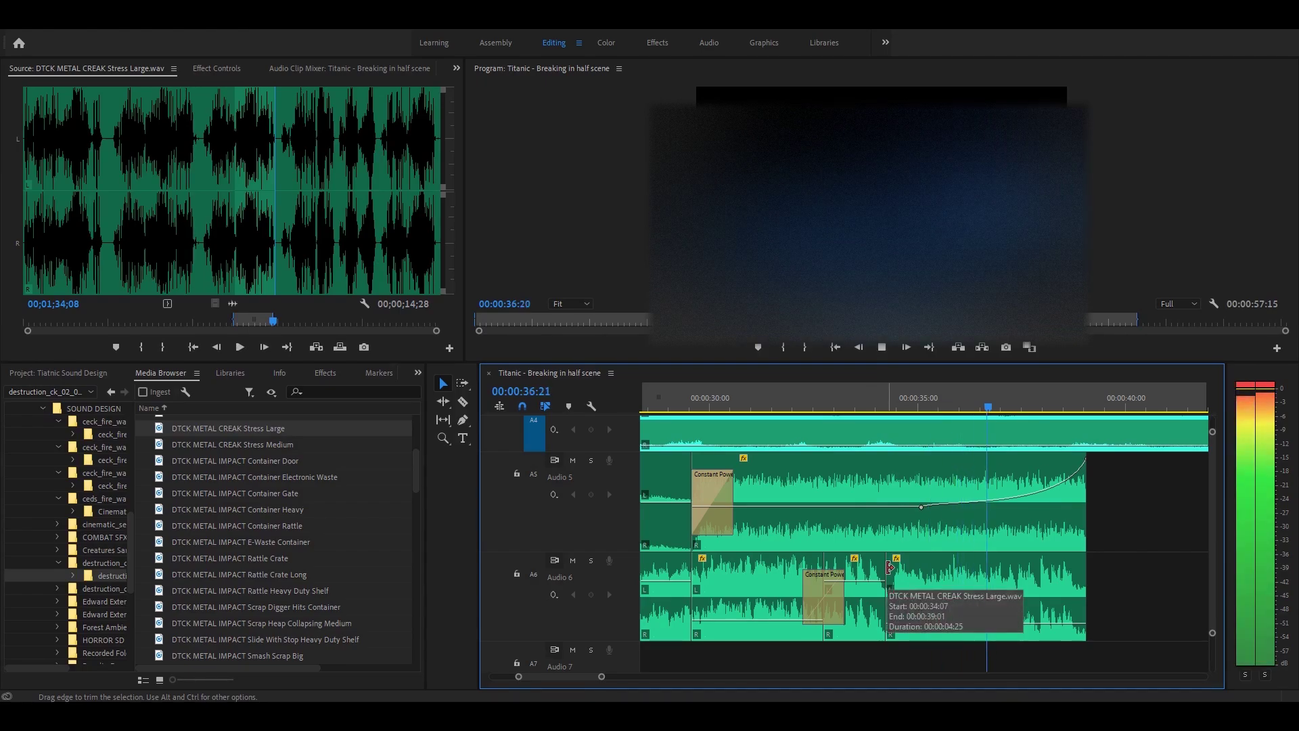
Mark the opening part of a DTCK METAL CREAK Shelf sound and layer it on A7 from about 00:00:30:17 to 00:00:39:01
scroll(264, 497, up, 2)
double_click(262, 445)
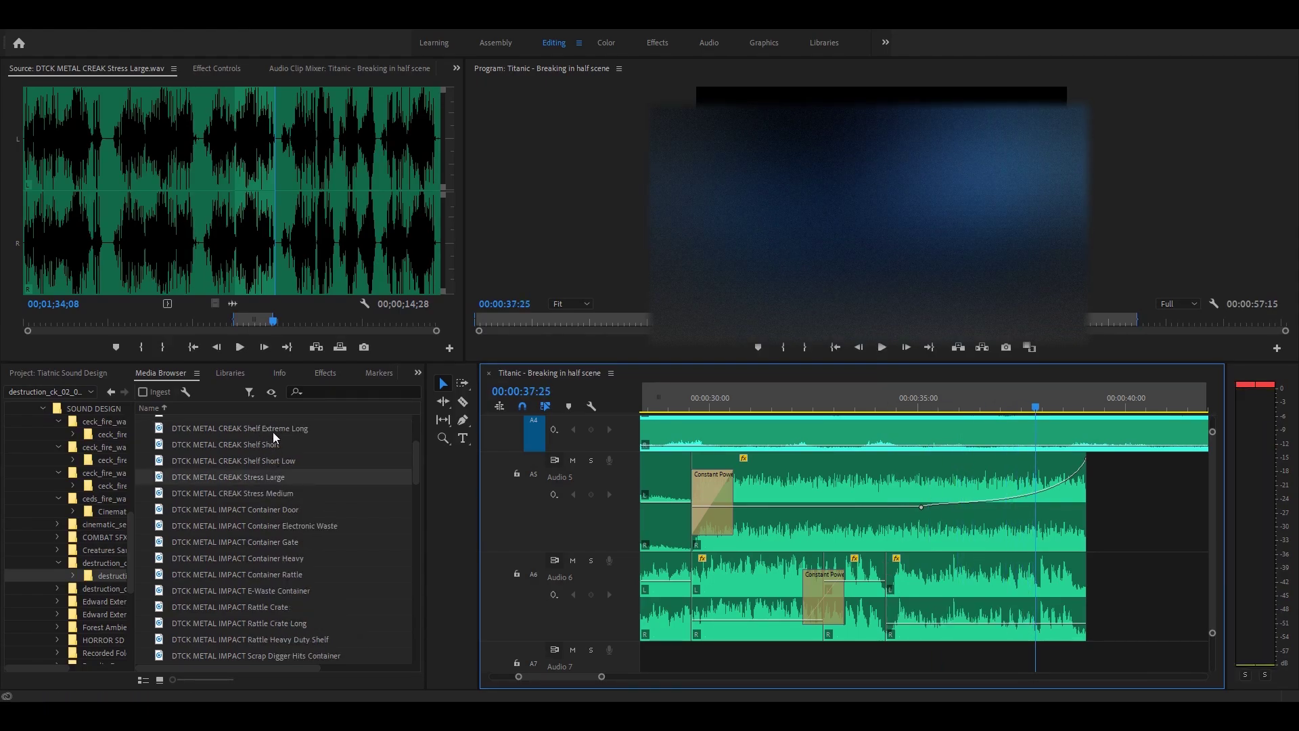
drag(39, 177, 27, 171)
key(i)
click(75, 177)
key(o)
drag(230, 302, 793, 562)
key(space)
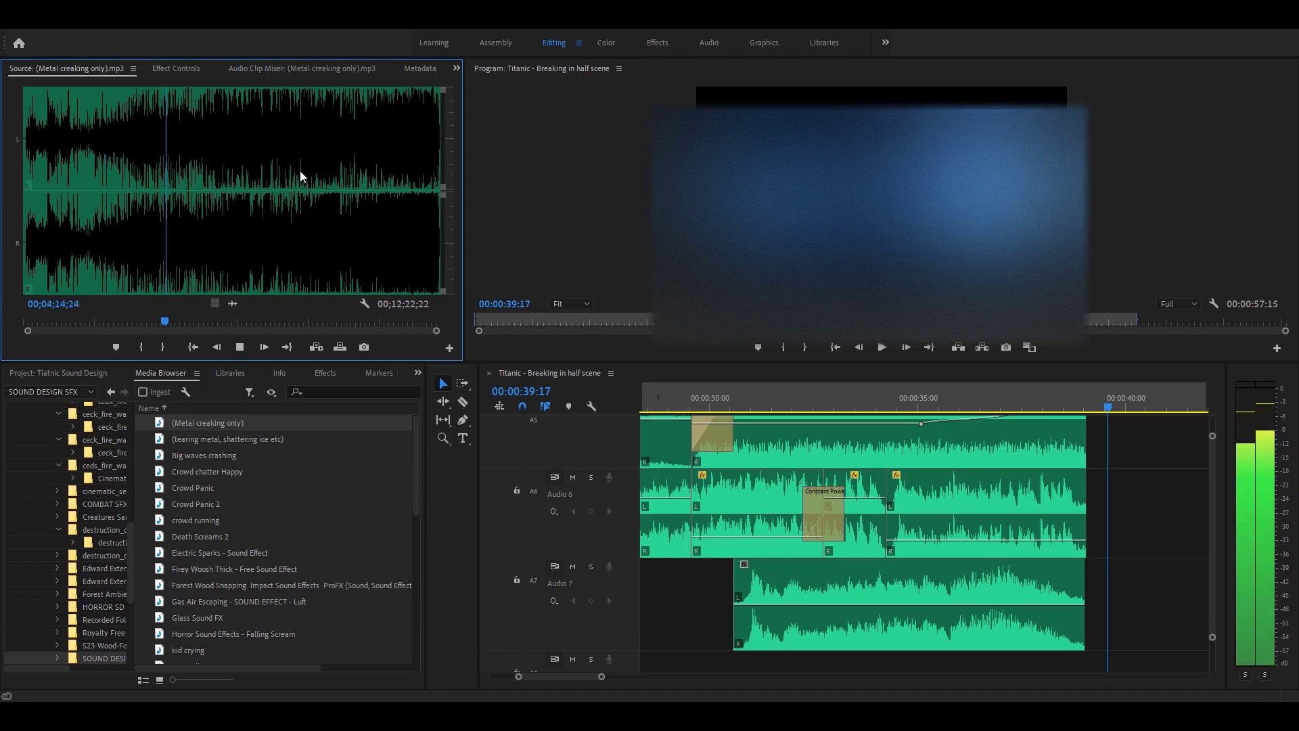
Mark a section of (Metal creaking only) ending at 00;05;09;12, layer it on A8 from about 00:00:34:15 and play it back
click(262, 151)
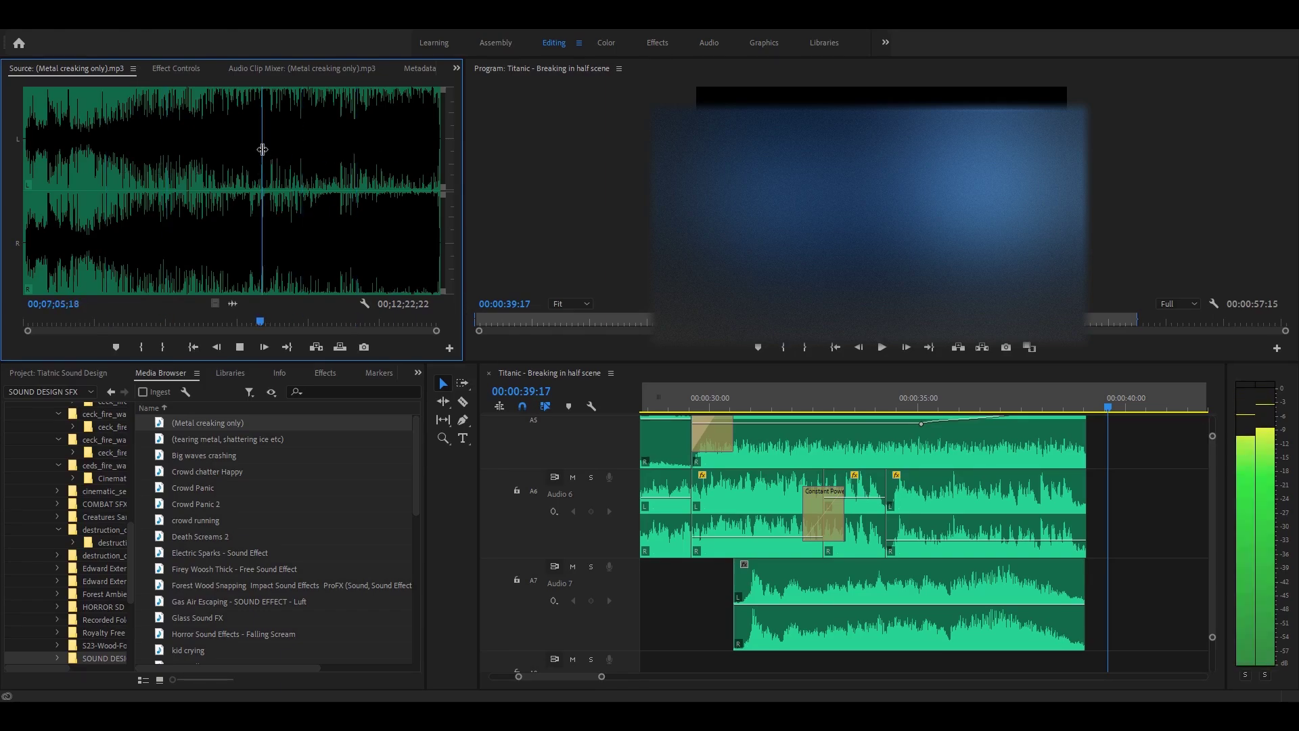
click(192, 155)
drag(159, 147, 154, 148)
key(i)
key(space)
click(198, 149)
scroll(1212, 543, down, 2)
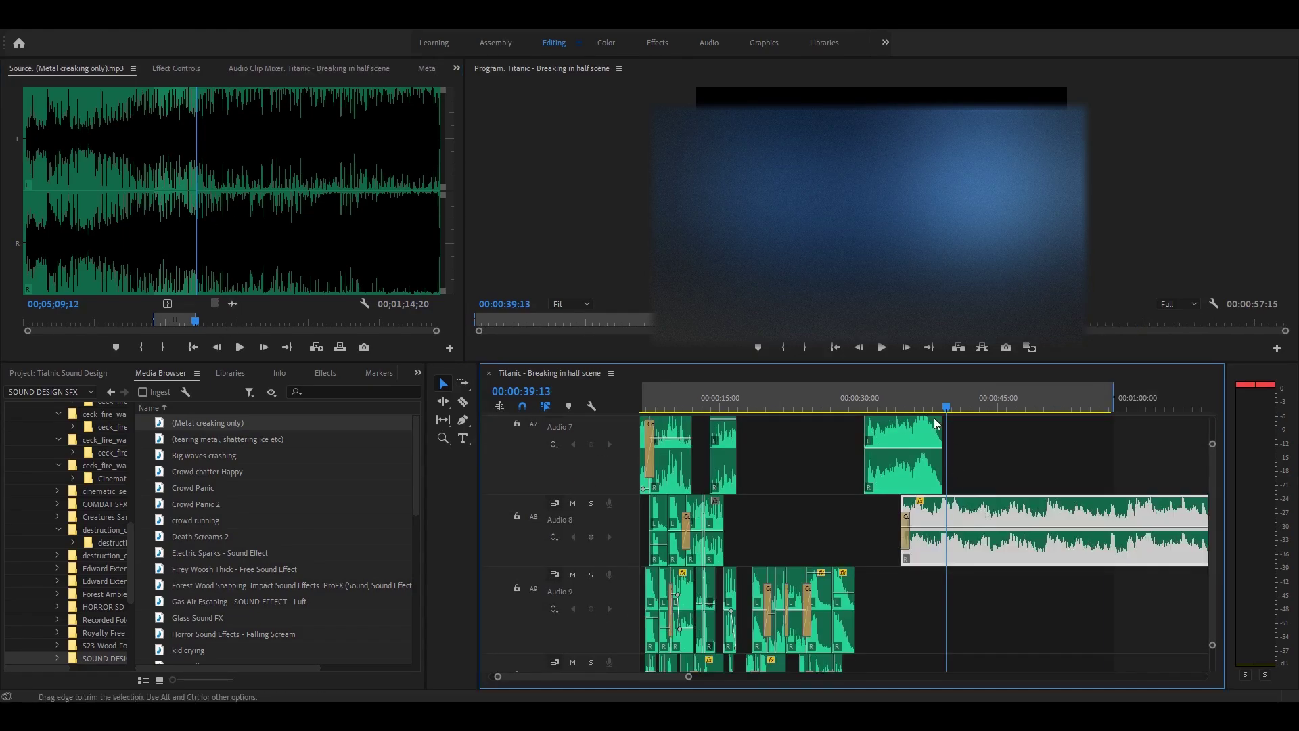
click(899, 405)
key(space)
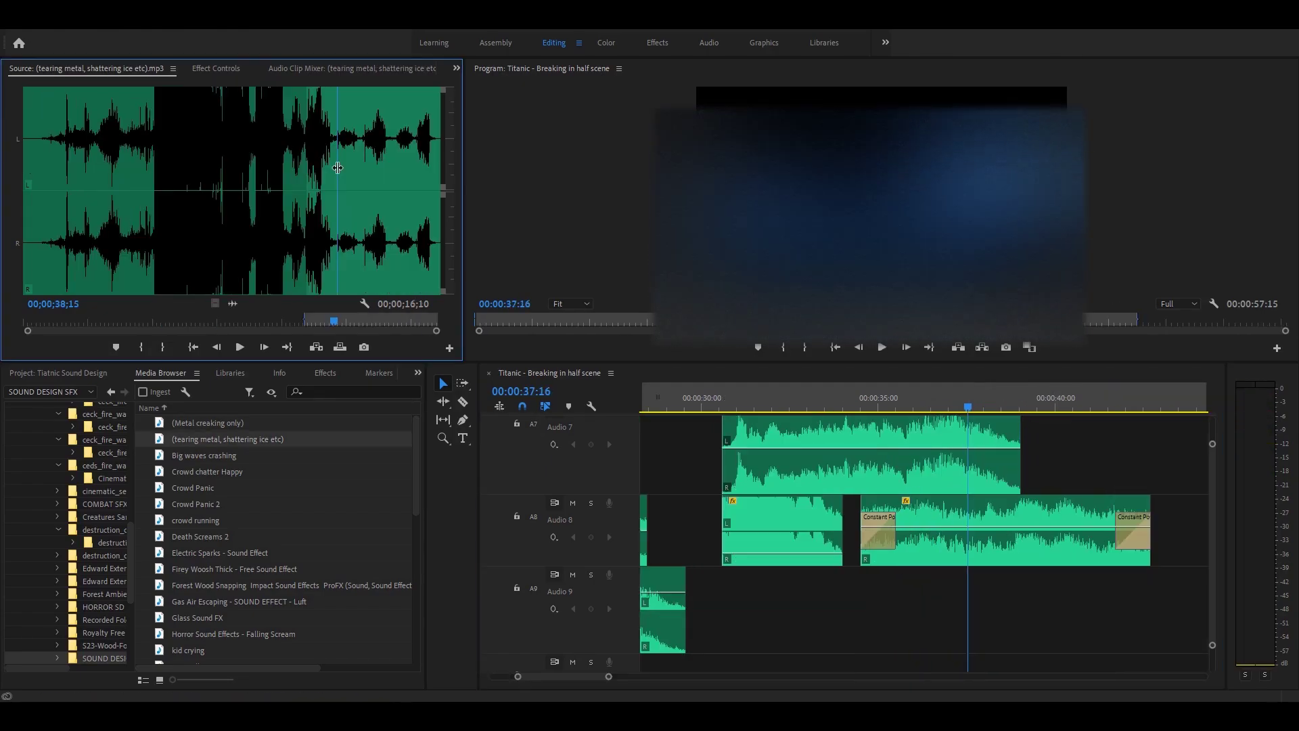
Place the (tearing metal, shattering ice etc) section ending at 00;00;38;15 on A9 from about 00:00:39:00, shortened to about two seconds and lowered in volume
key(.)
click(1067, 600)
key(space)
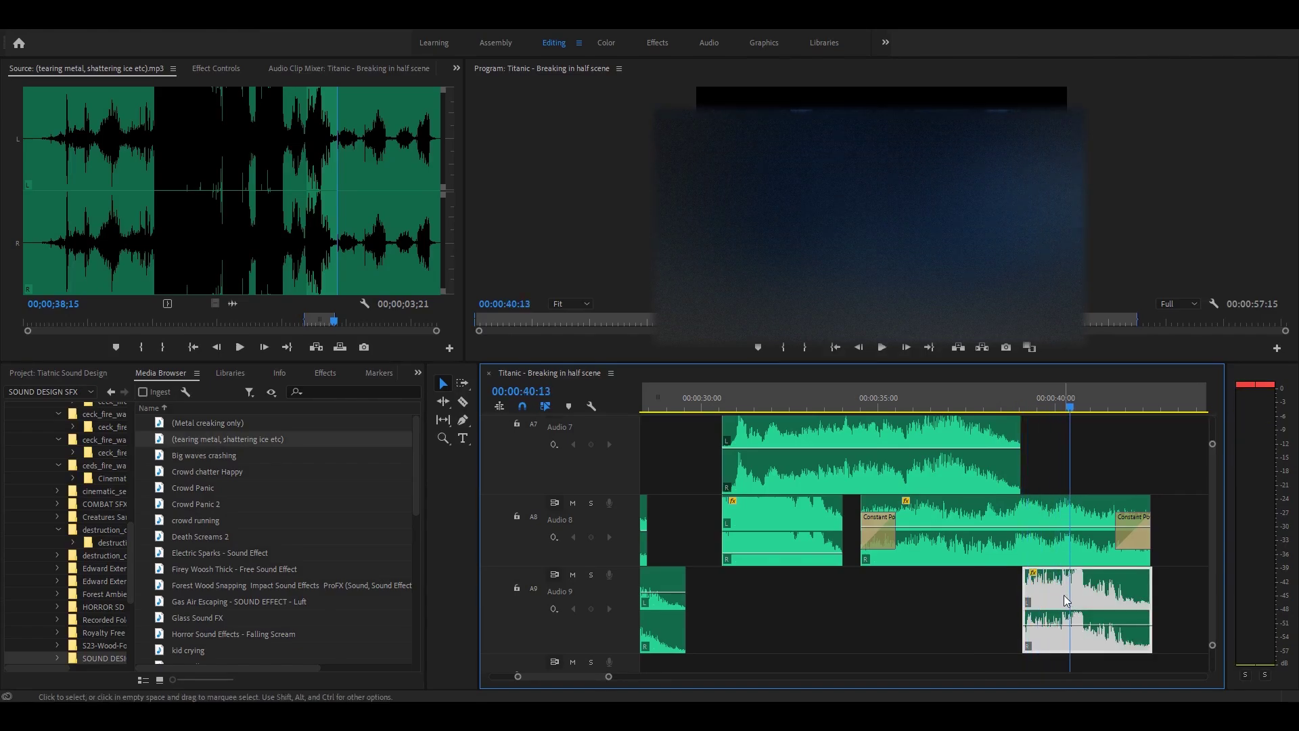
drag(1066, 600, 1096, 600)
drag(1078, 610, 1078, 627)
Play the mix around the metal layers on A7, A8 and A9, replaying from about 00:00:30 to 00:00:37:11
click(1090, 455)
key(Up)
key(space)
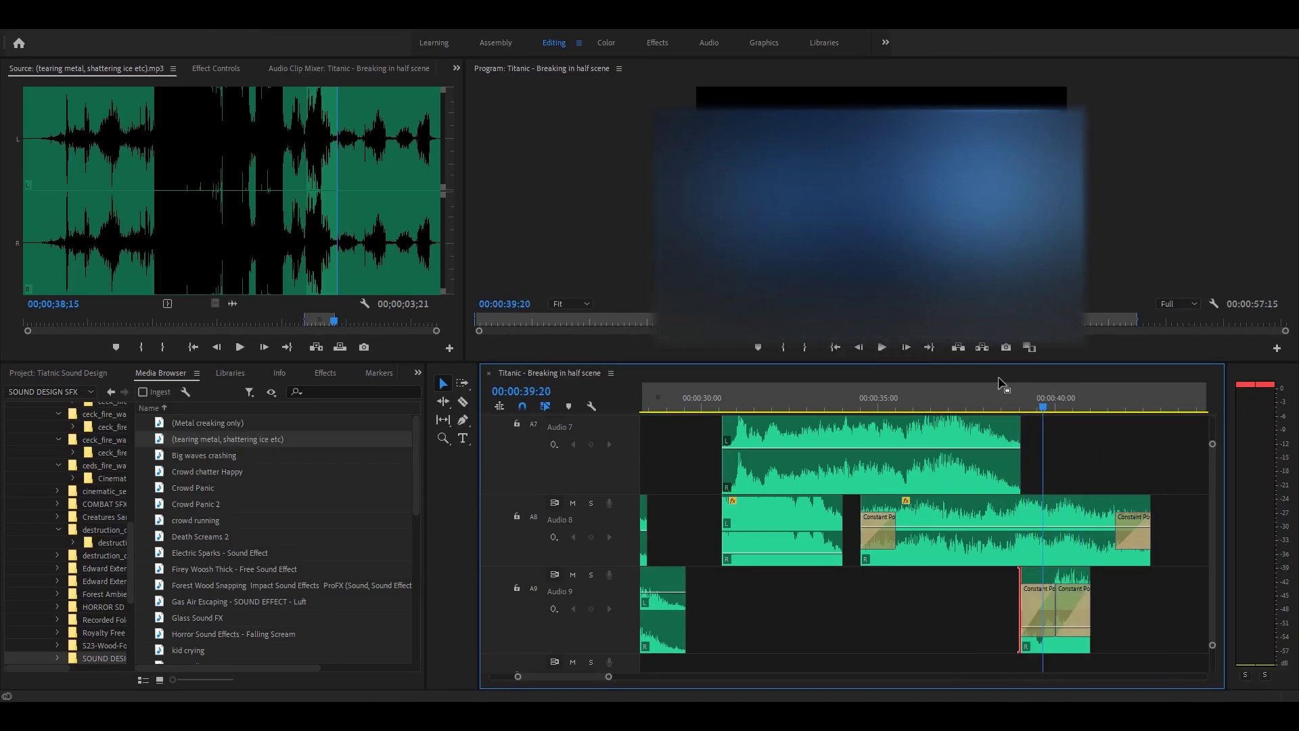
key(space)
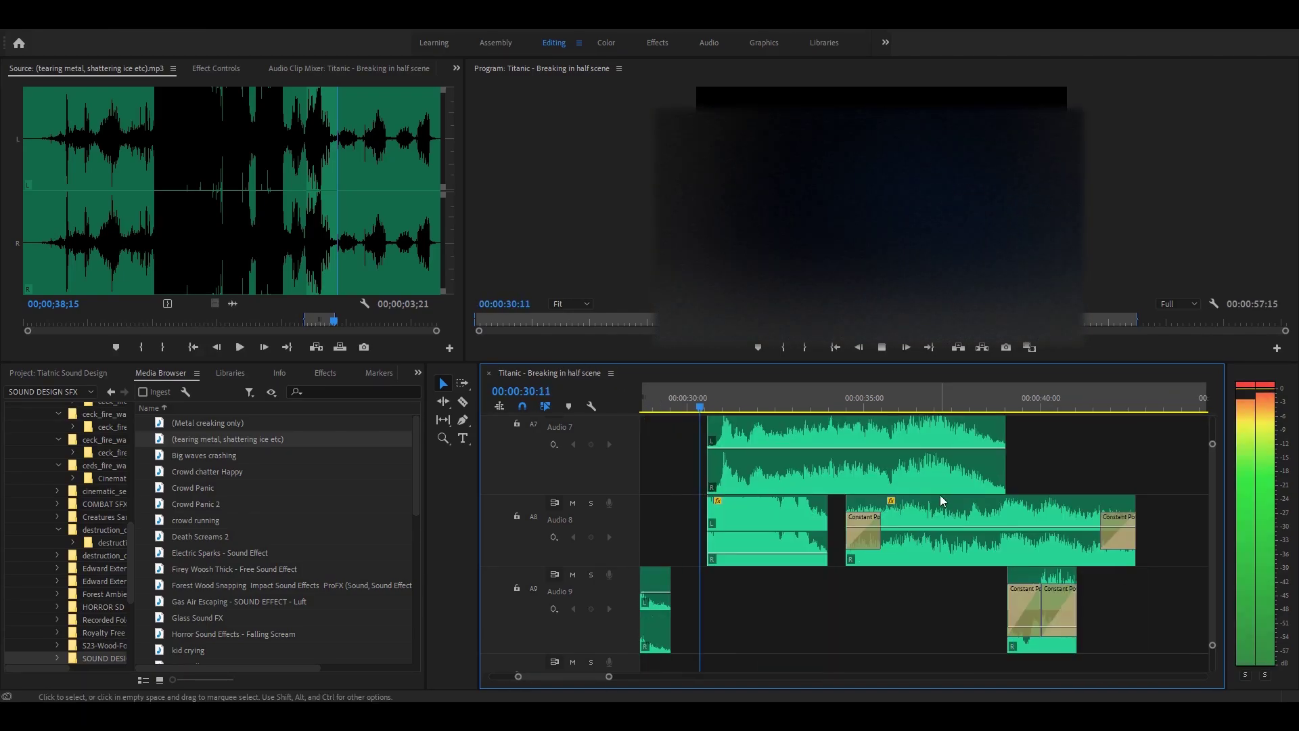
key(space)
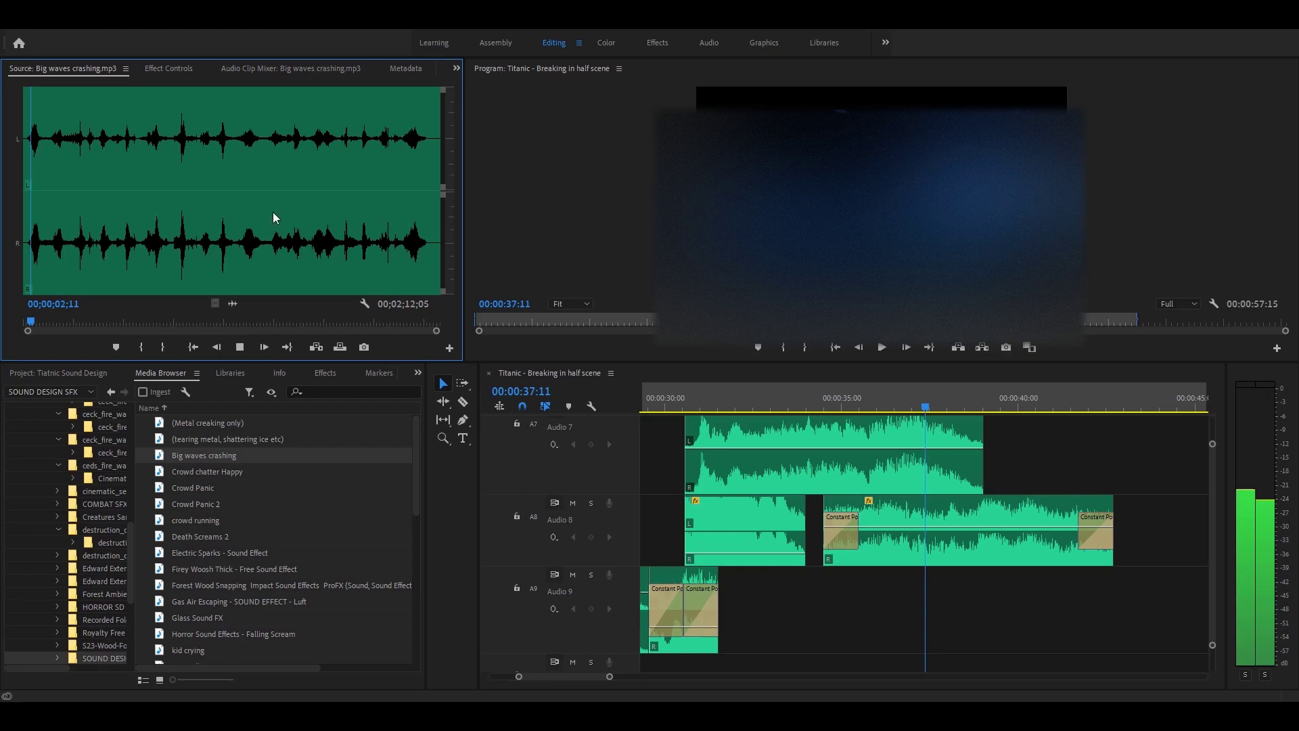
Layer Big waves crashing on A9 from about 00:00:31:17 and play the mix from 00:00:29:25 to past 00:00:37:14
drag(232, 304, 835, 614)
click(817, 399)
key(minus)
drag(1028, 610, 920, 636)
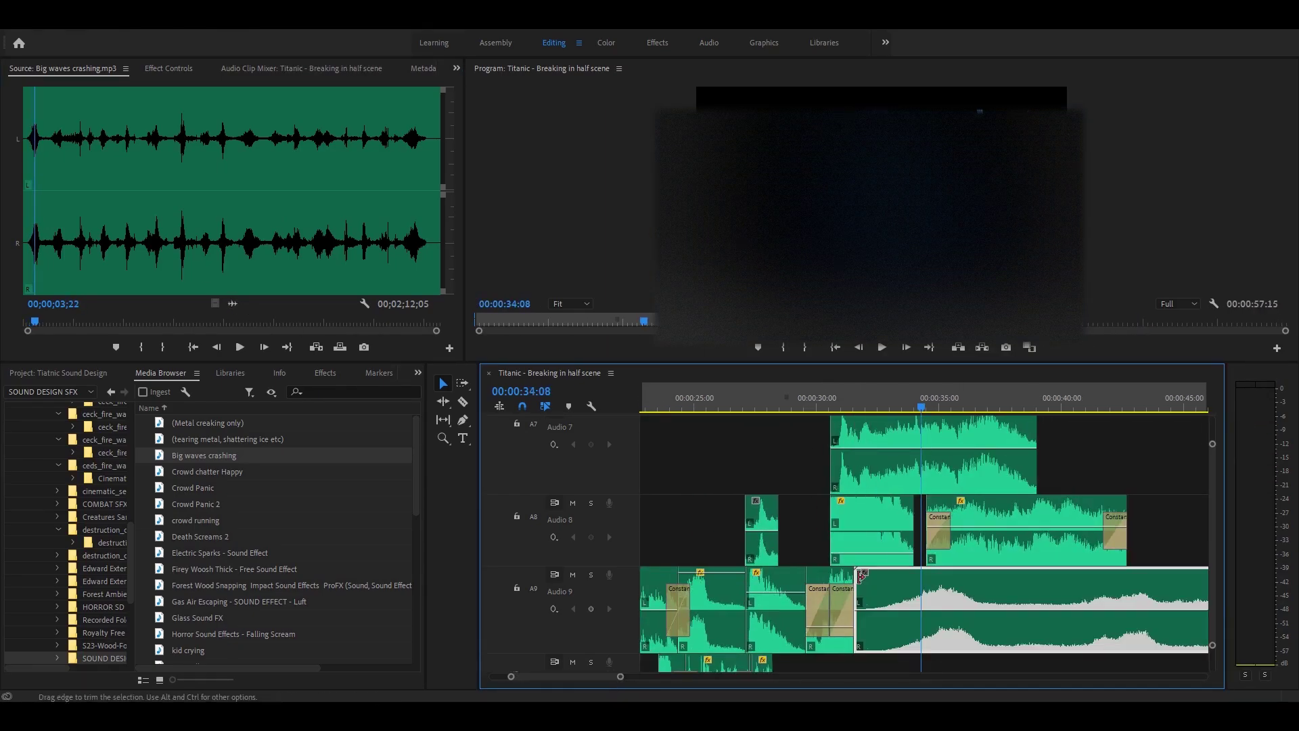
key(space)
click(814, 397)
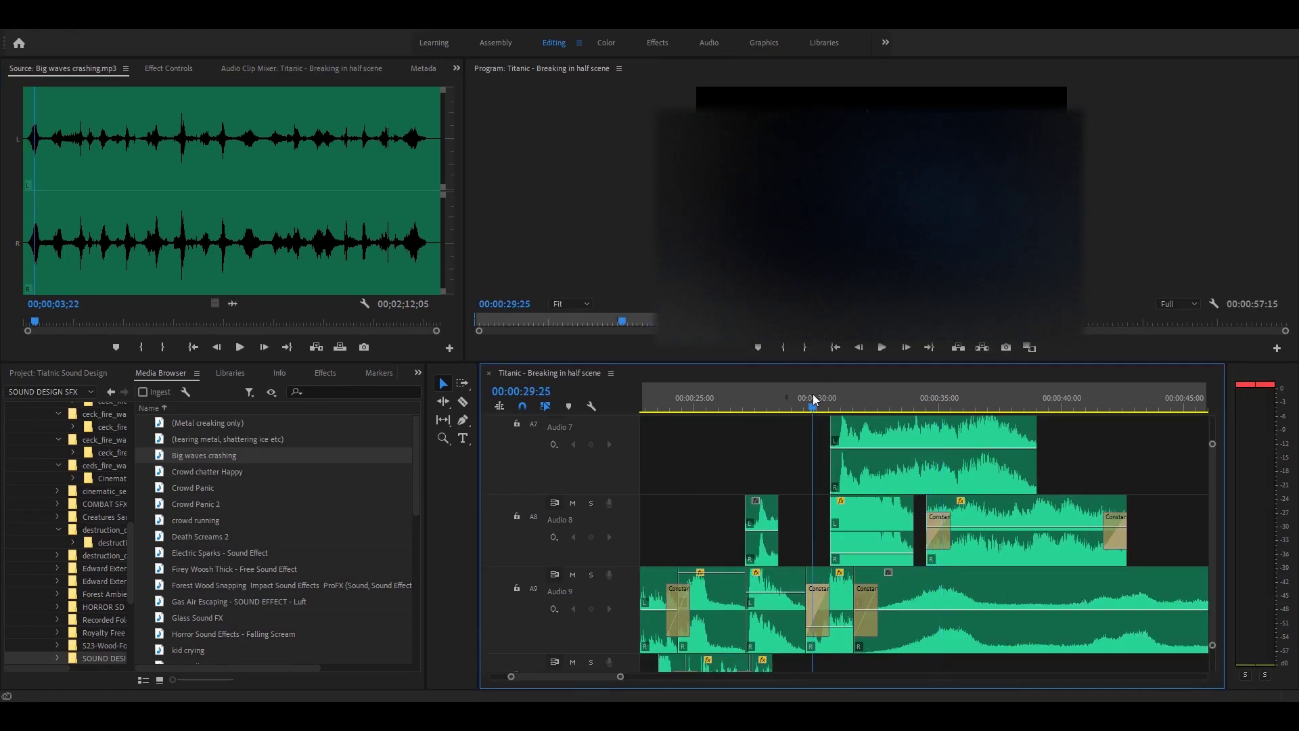
drag(621, 677, 604, 673)
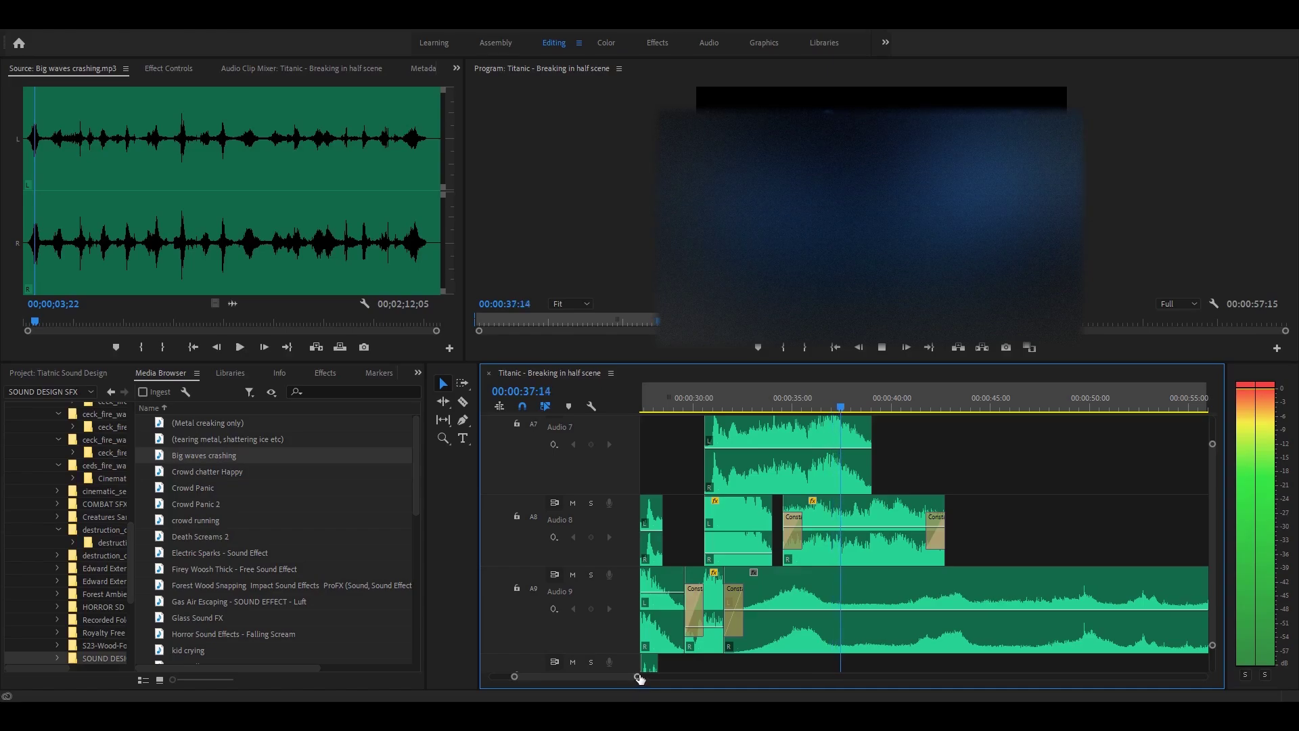
mouse_move(637, 677)
mouse_down()
mouse_move(714, 675)
mouse_move(657, 676)
mouse_up()
Cut the waves clip on A9 into pieces and delete the unwanted sections after about 00:00:38:28
key(space)
key(minus)
key(c)
click(921, 606)
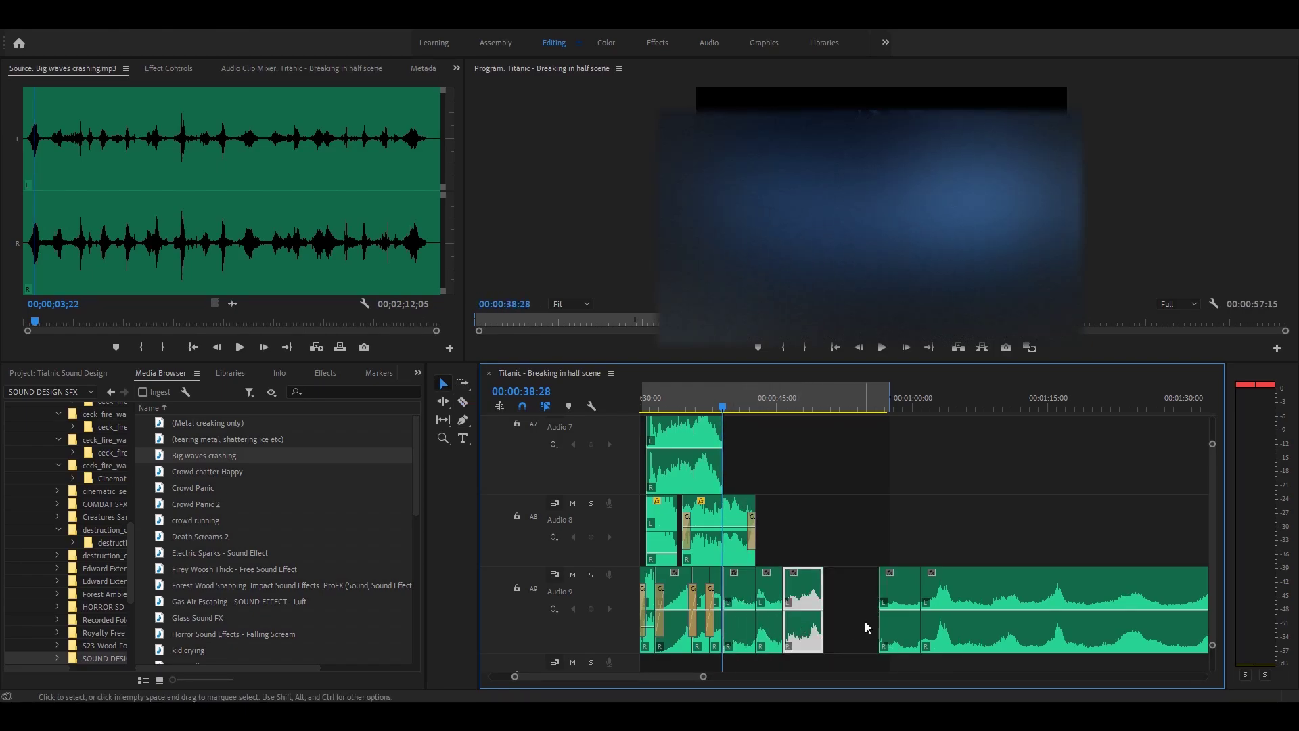
click(864, 621)
key(Delete)
click(735, 585)
key(Delete)
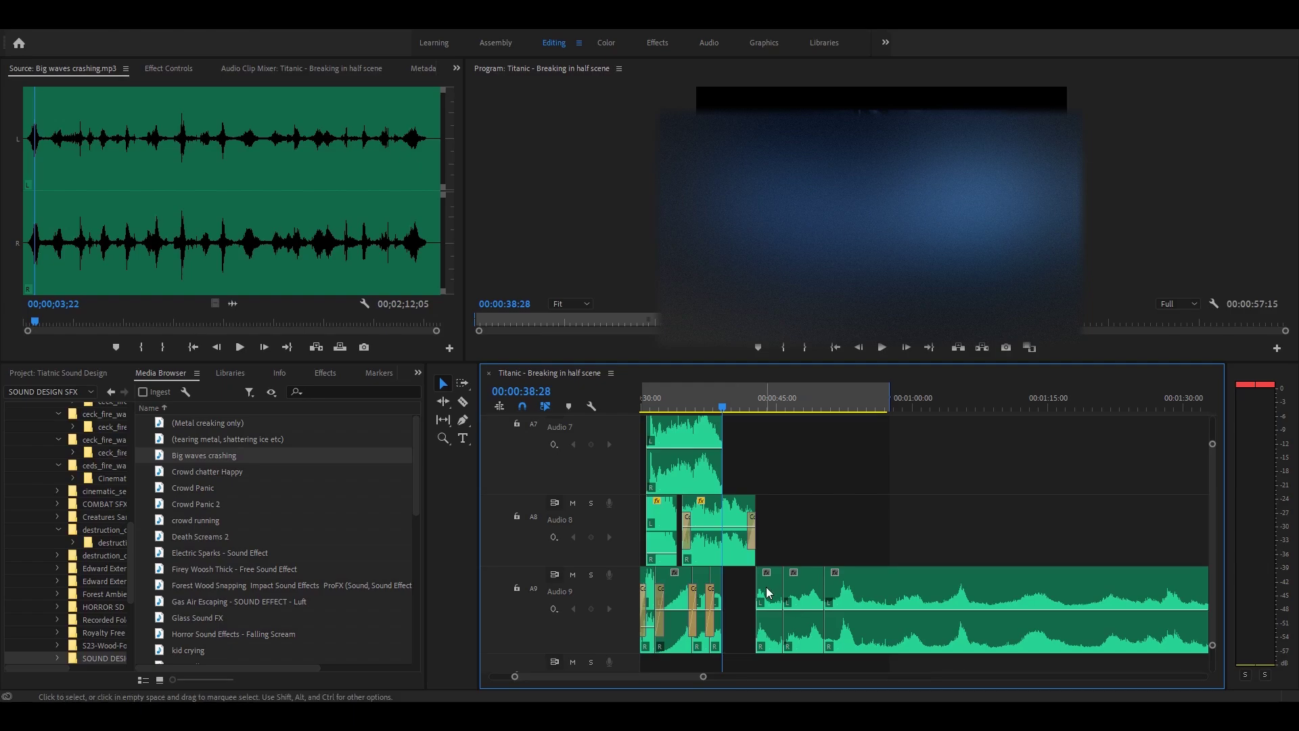
click(771, 590)
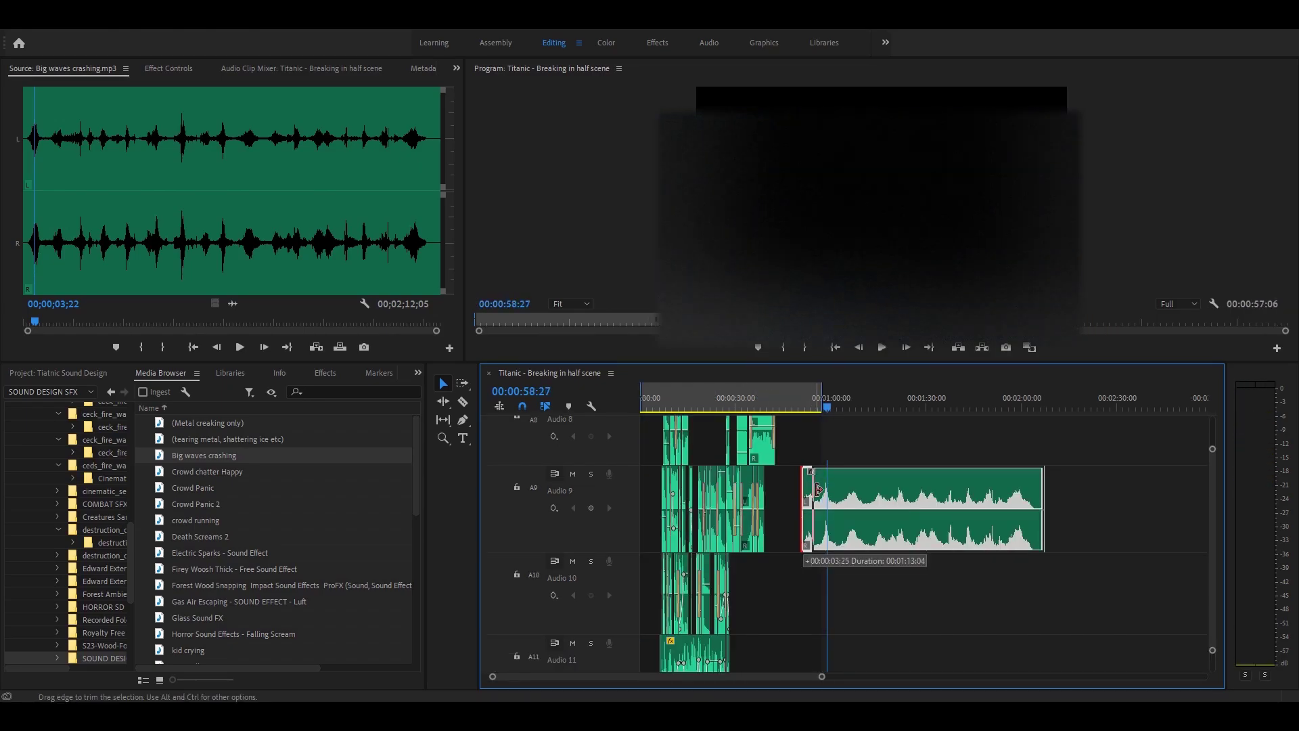
Trim the start of the remaining long waves clip and place it on A9 from about 00:00:38:12 with a raised volume
mouse_move(806, 489)
mouse_down()
mouse_move(820, 491)
mouse_move(795, 494)
mouse_up()
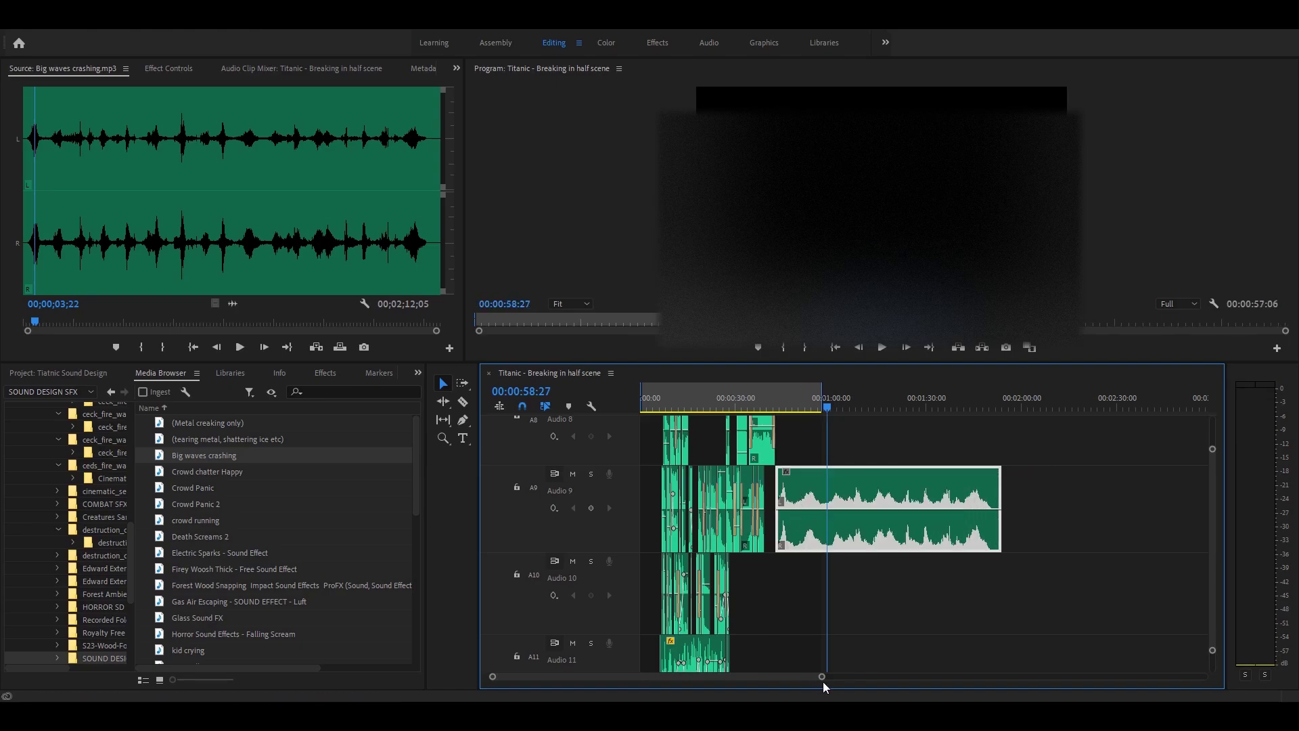
drag(822, 676, 661, 669)
drag(889, 514, 805, 497)
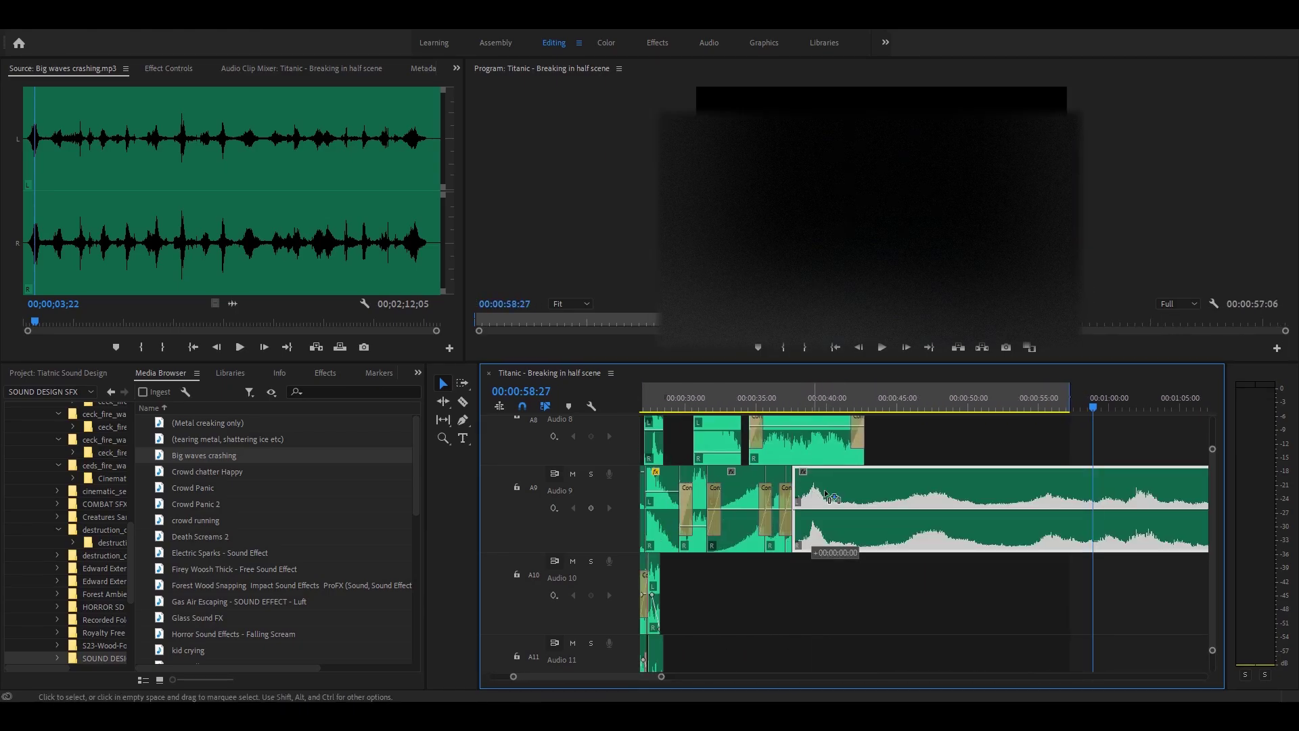
key(ctrl+z)
drag(915, 494, 843, 490)
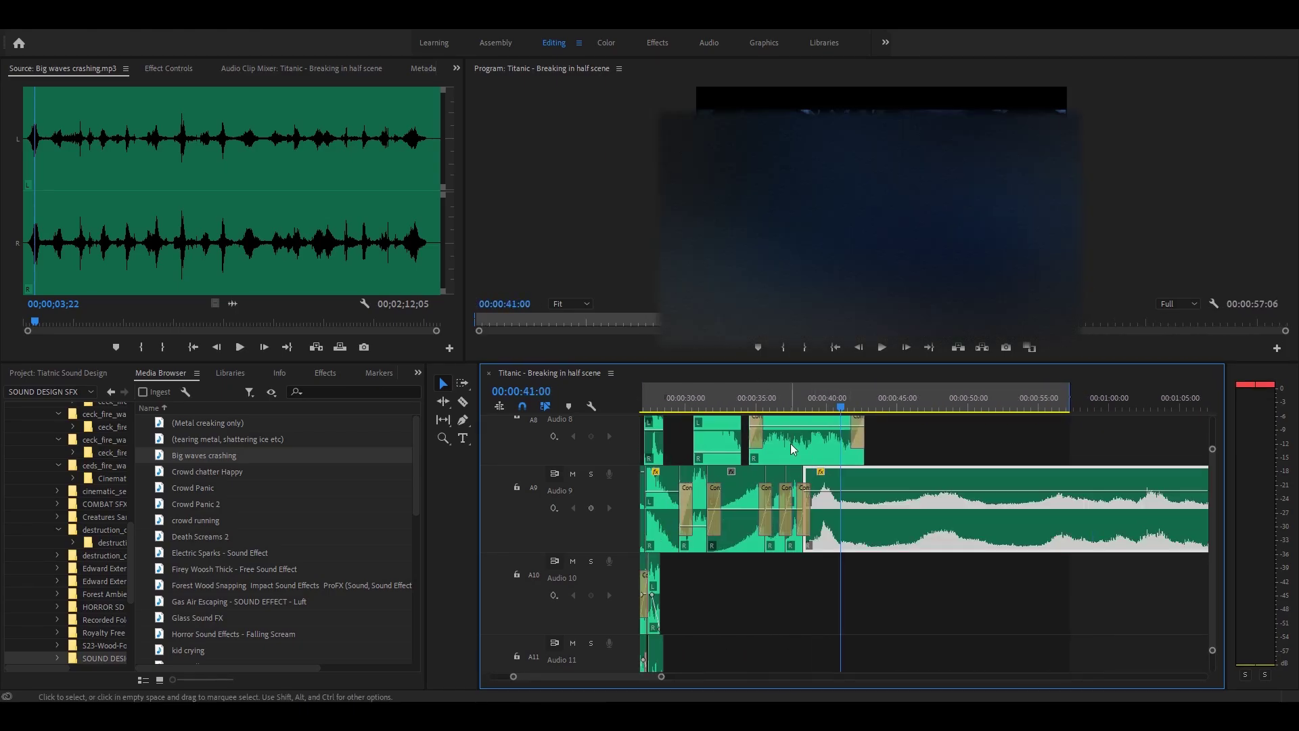
Play the mix across the rearranged wave pieces on A9, through to about 00:00:46:07
click(772, 387)
key(space)
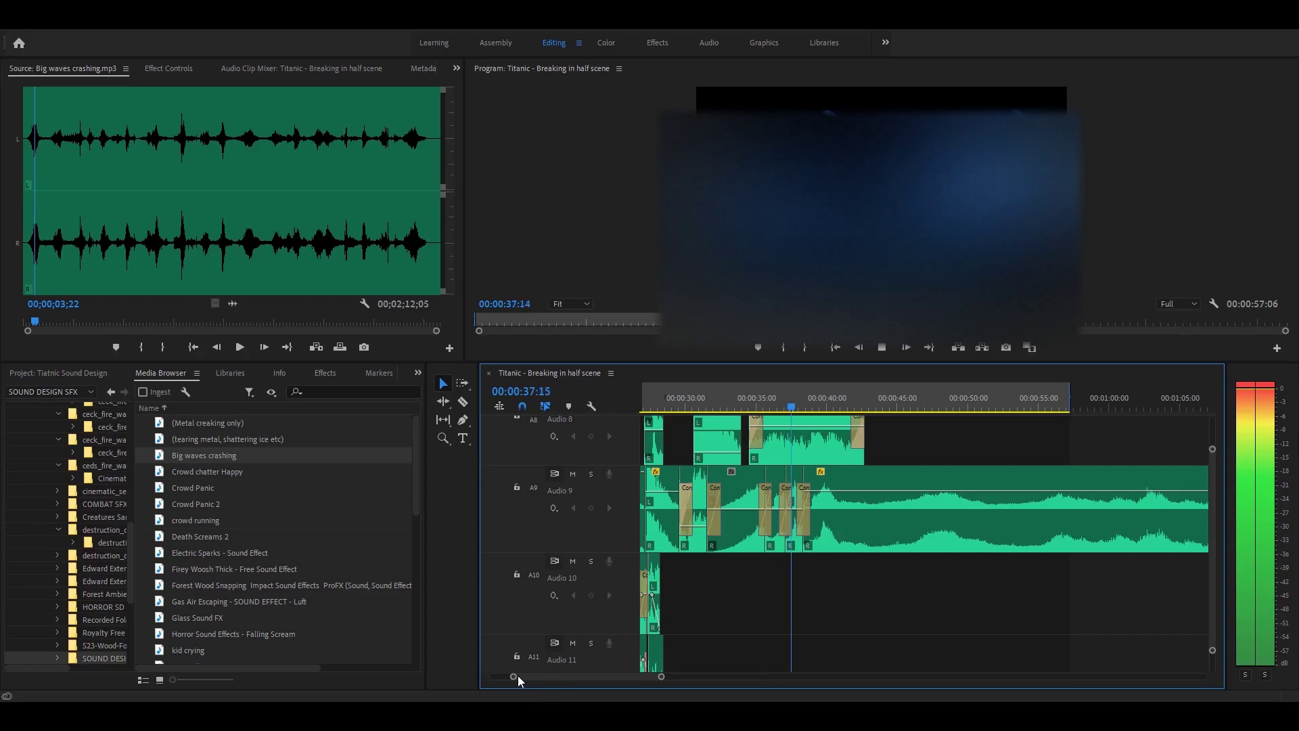
drag(514, 676, 527, 676)
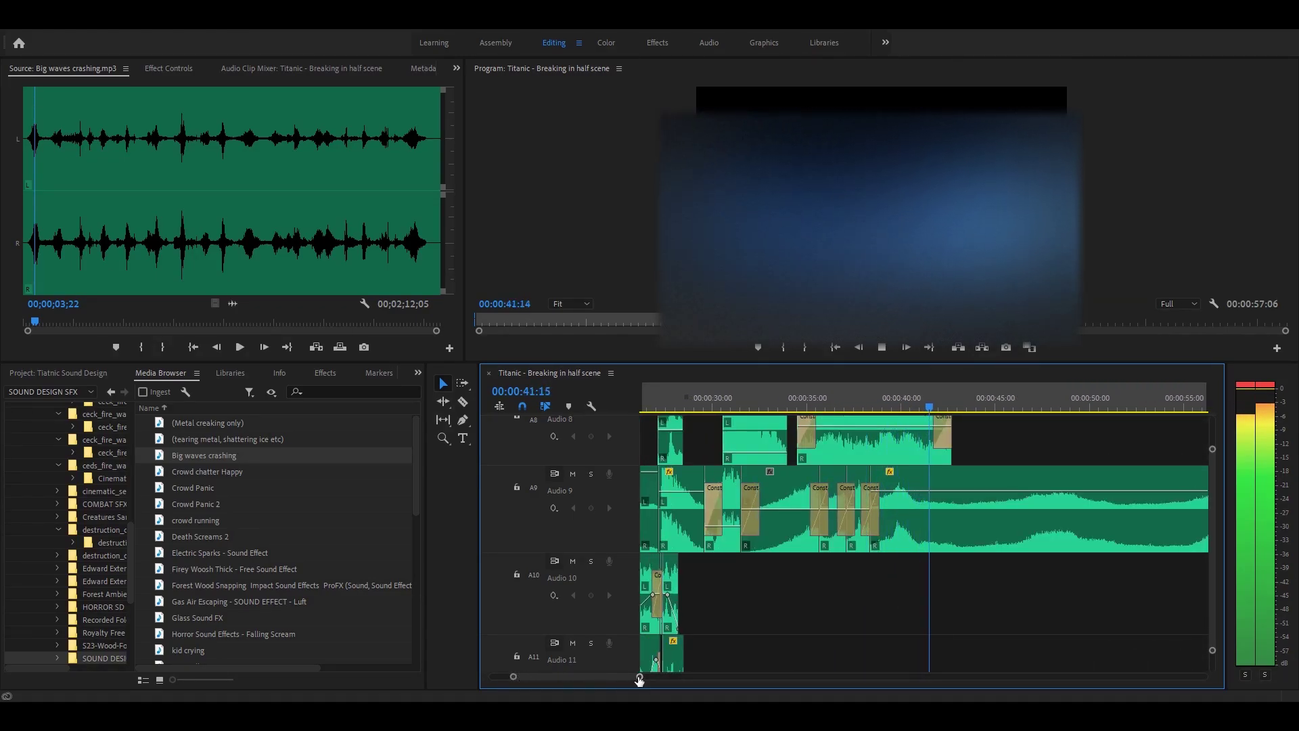
scroll(650, 677, down, 3)
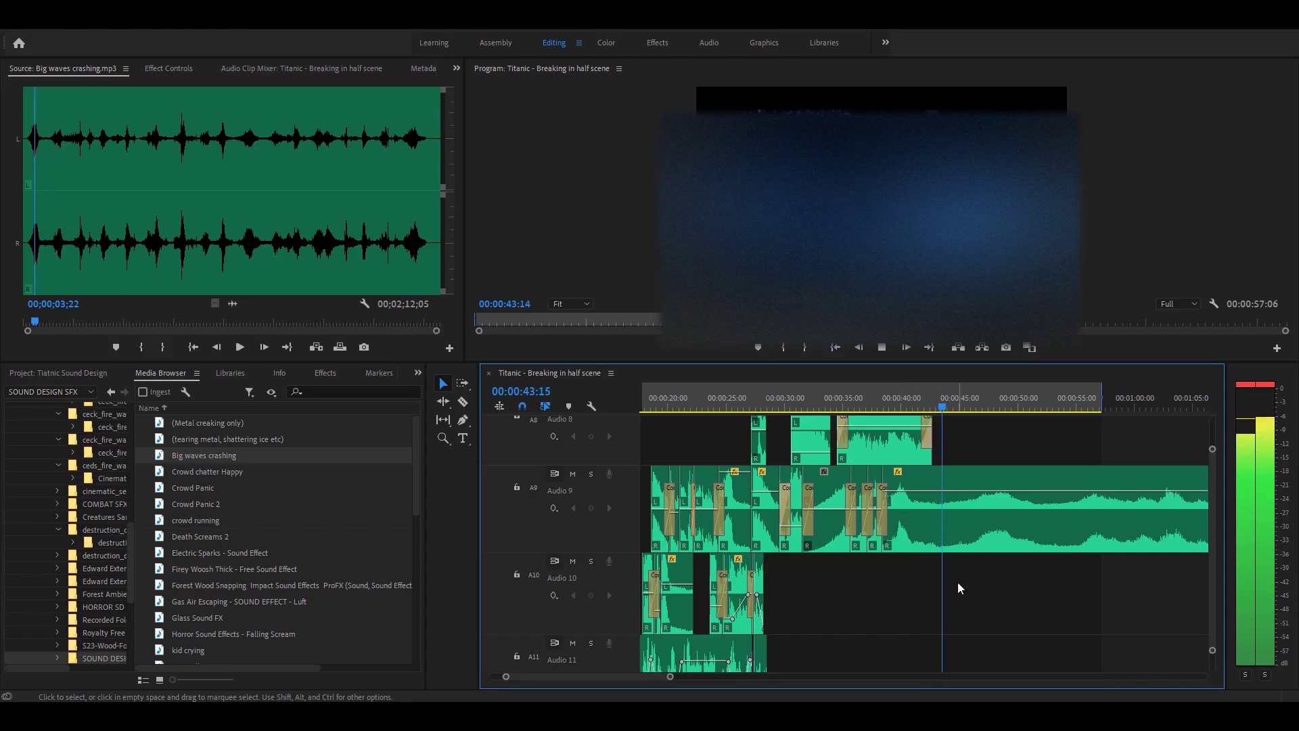
scroll(669, 679, down, 4)
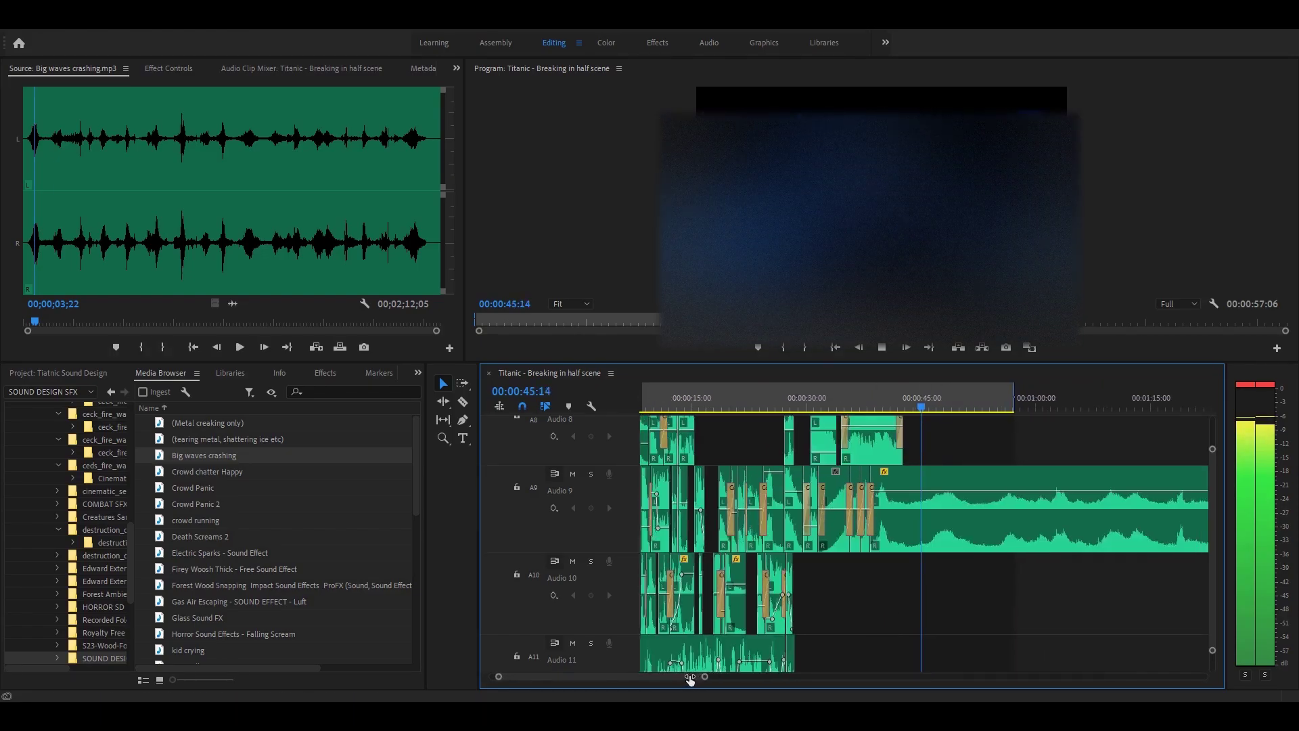
Layer the Firey Woosh Thick section ending at 00;00;05;01 on A10 from about 00:00:38:00 and play it with the waves
double_click(220, 568)
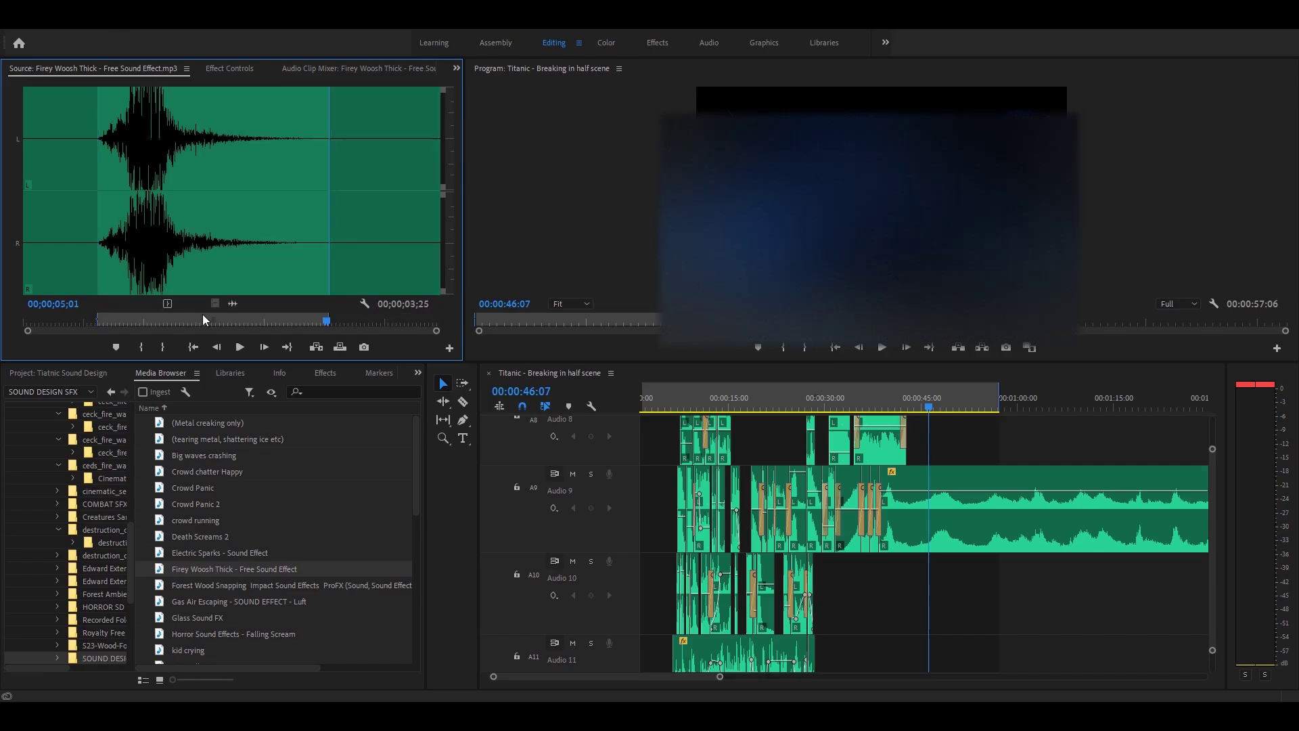
drag(900, 609, 882, 609)
key(=)
key(=)
key(=)
drag(676, 608, 829, 608)
click(749, 399)
key(space)
drag(935, 565, 919, 566)
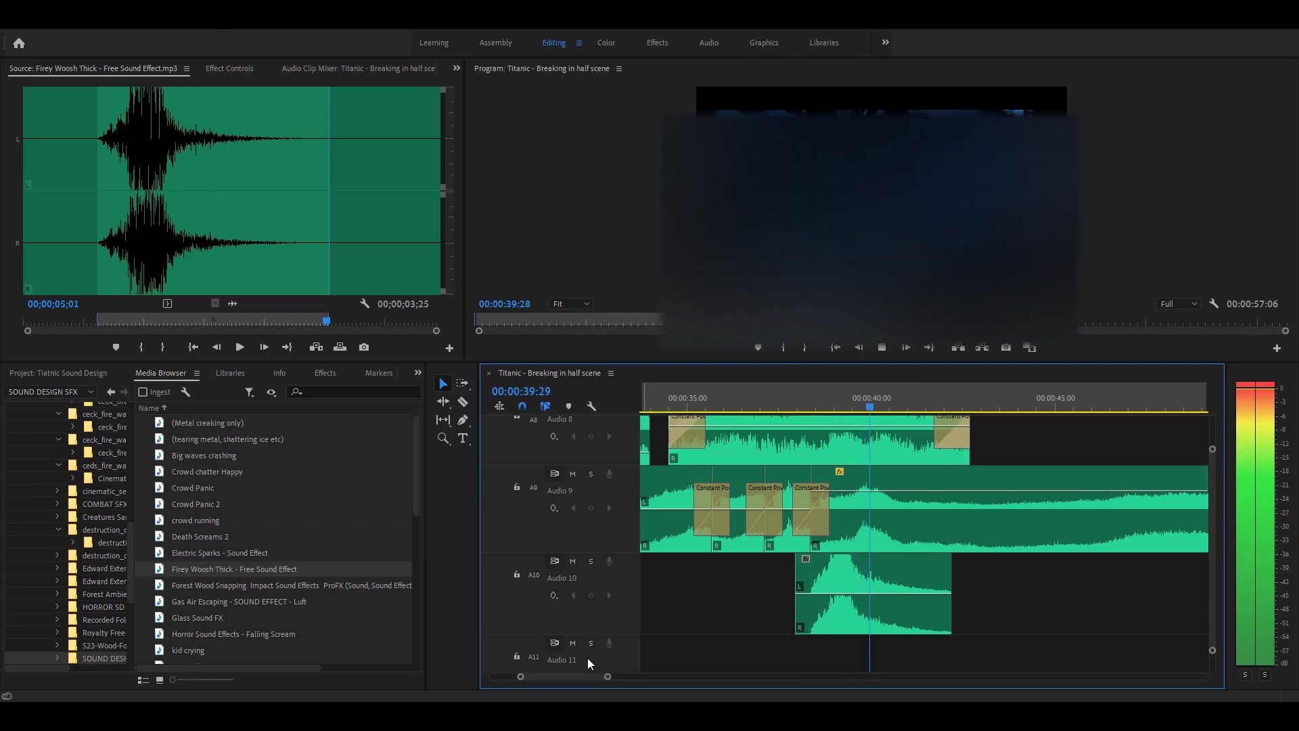
drag(608, 678, 618, 678)
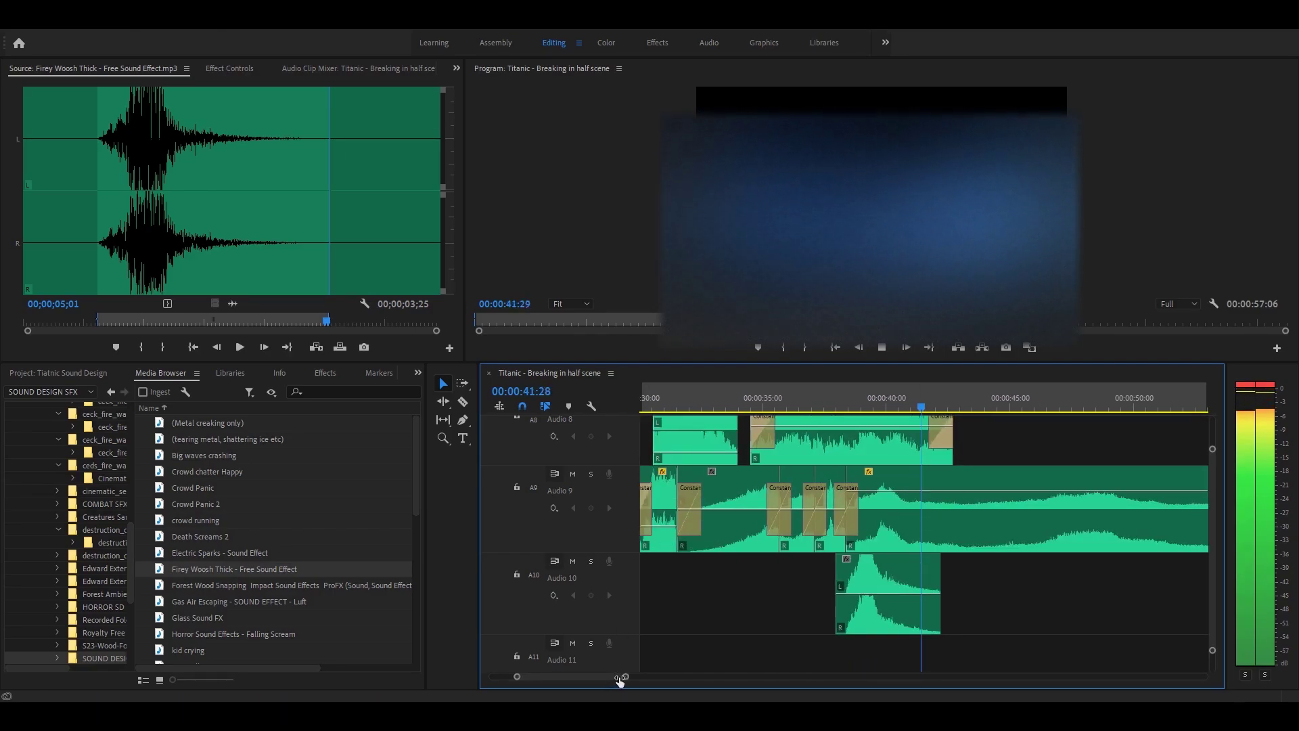
Mark a 00;00;01;21 section of Glass Sound FX, append it on A8 at about 00:00:15:10, and save the project
drag(248, 553, 169, 207)
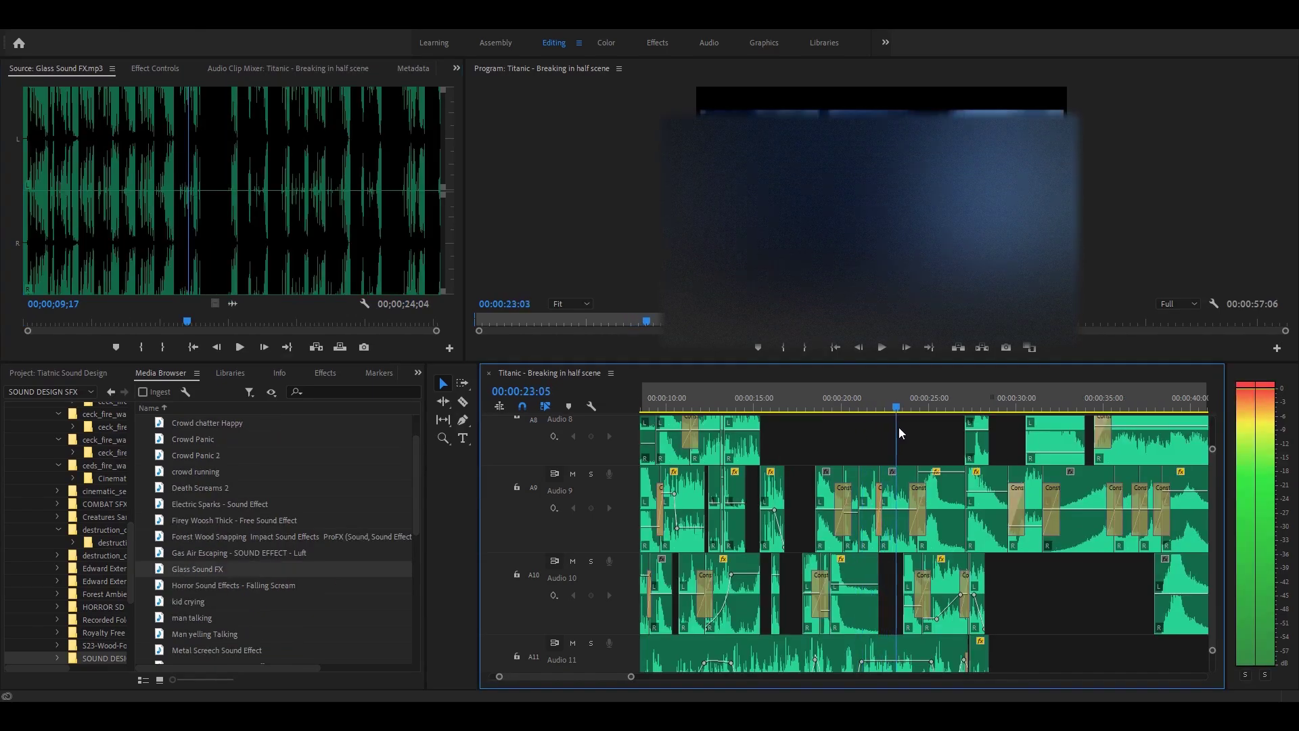
drag(898, 427, 754, 433)
drag(177, 164, 172, 162)
key(i)
click(201, 182)
key(o)
drag(774, 442, 775, 440)
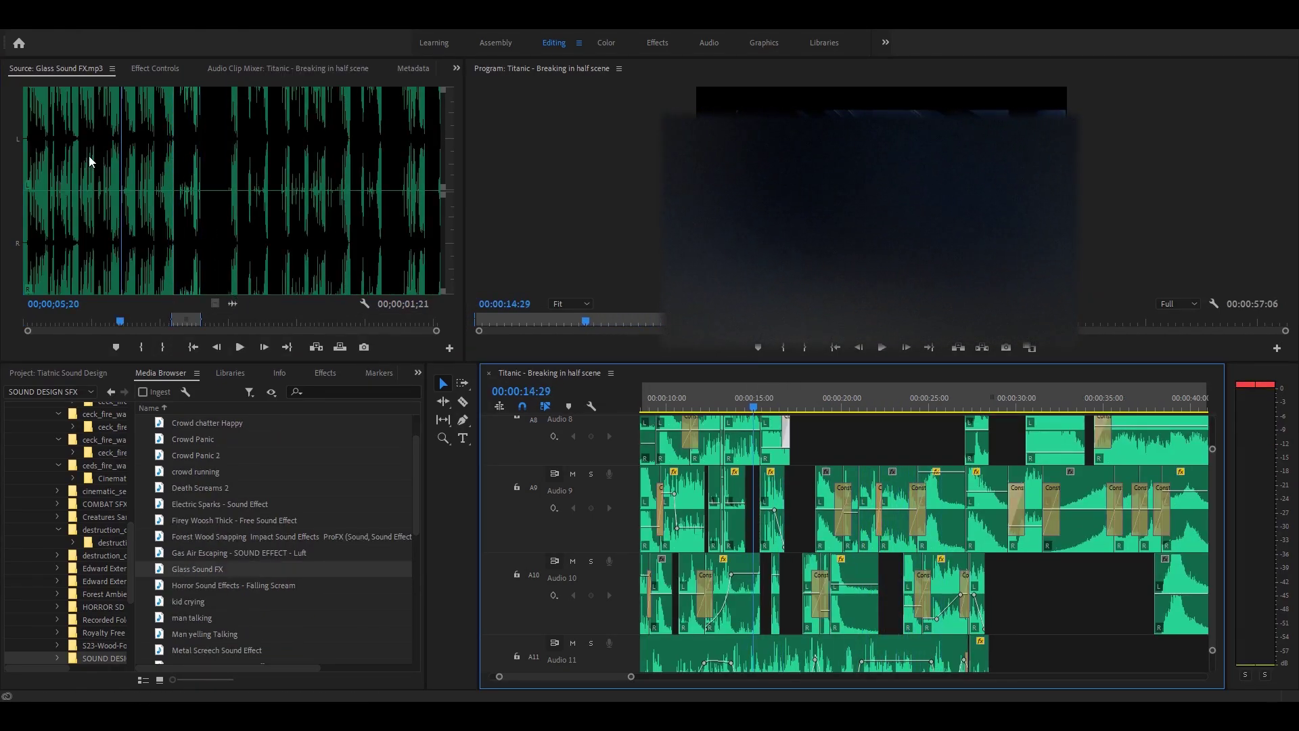
key(ctrl+s)
Mark the Glass Sound FX section from 00;00;05;06 to 00;00;05;14, layer it on A9 near 00:00:15:00 and play it back
click(114, 149)
key(i)
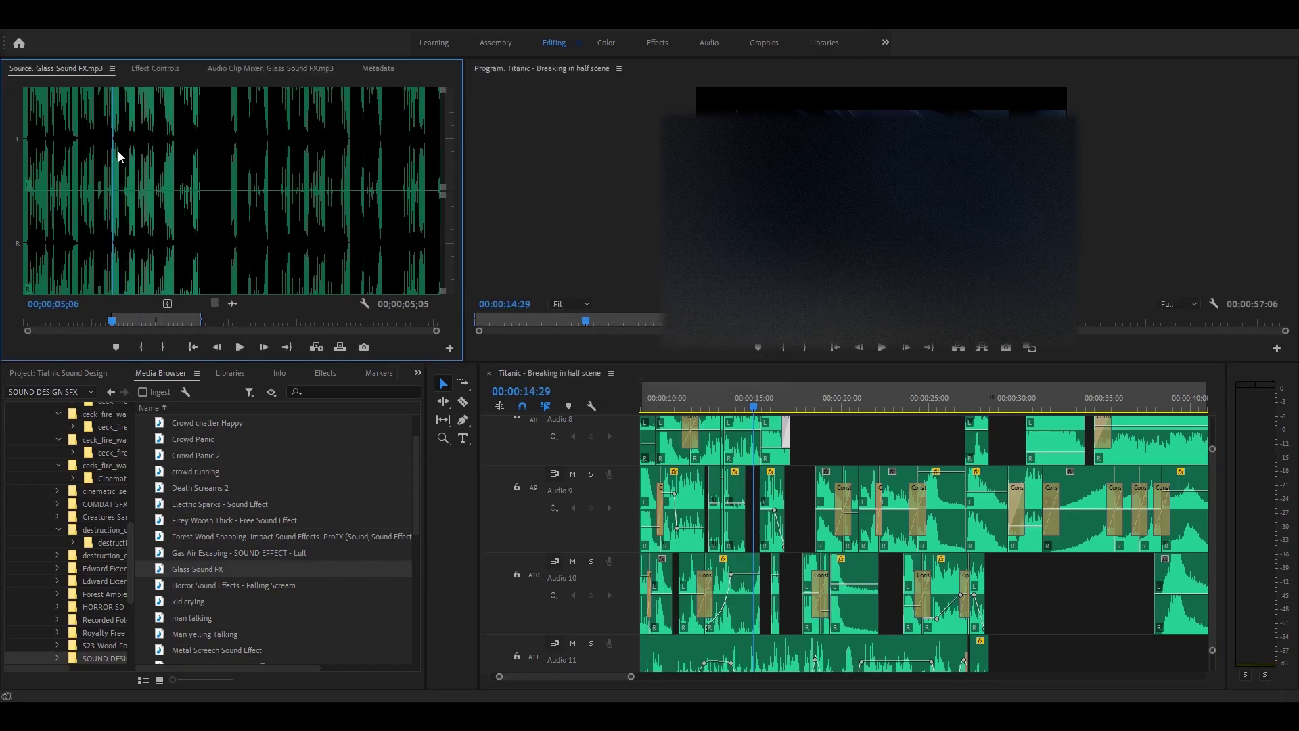
click(118, 151)
key(o)
click(751, 504)
key(space)
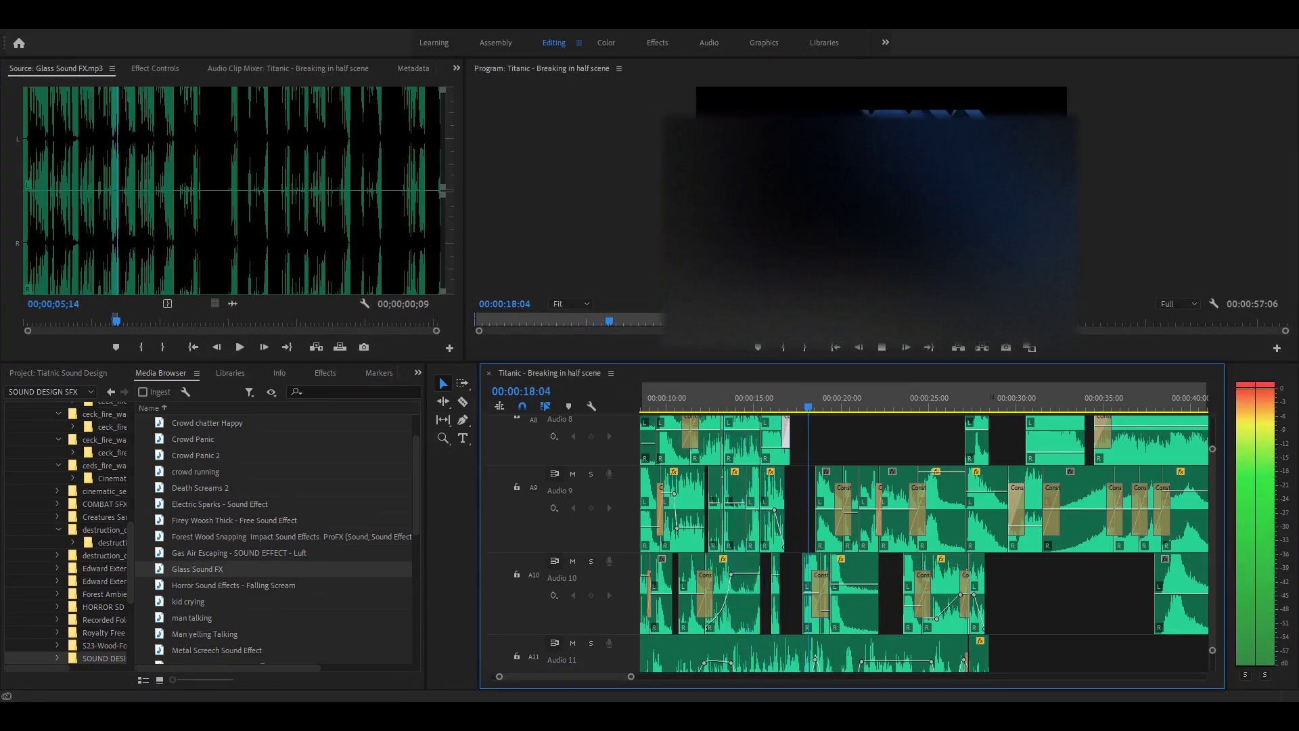
Mark a 00;00;00;24 section of Glass Sound FX ending at 00;00;01;05, layer it on A8 near 00:00:18:00 and play it back
click(78, 238)
click(30, 226)
key(i)
click(43, 226)
key(o)
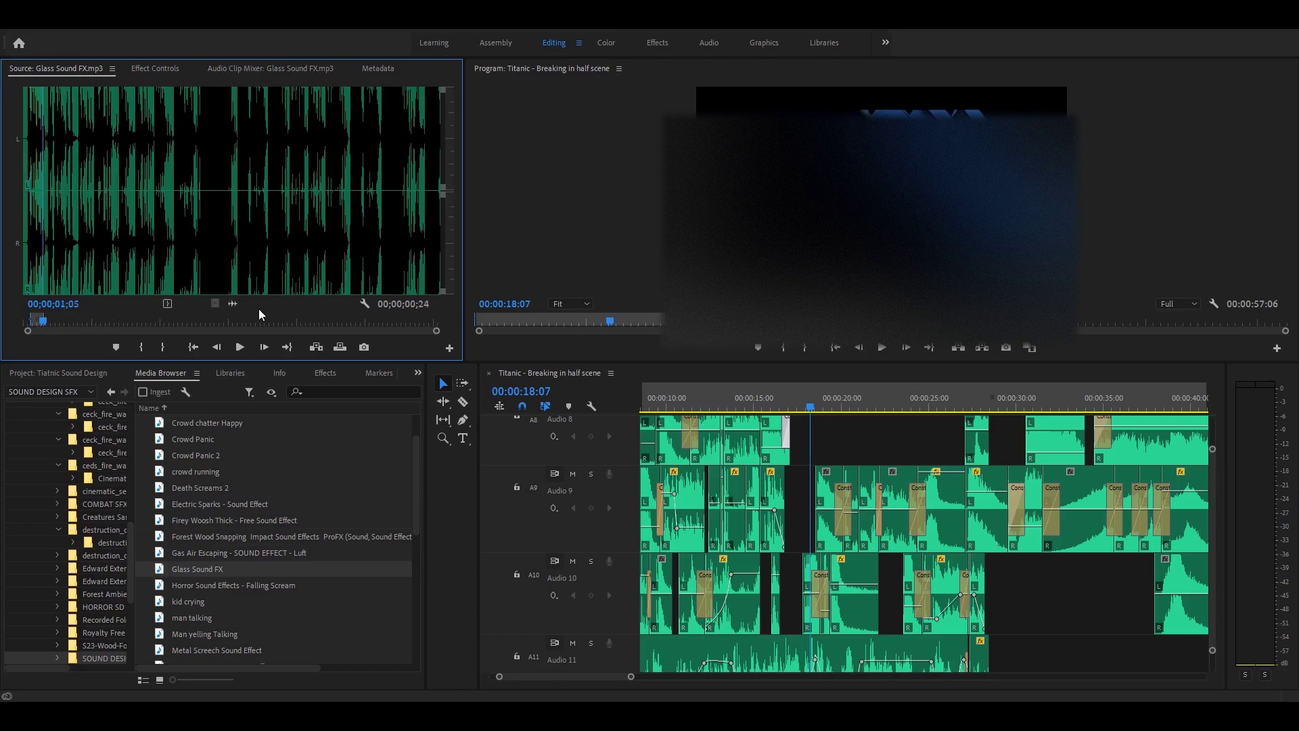
drag(809, 432, 809, 433)
key(space)
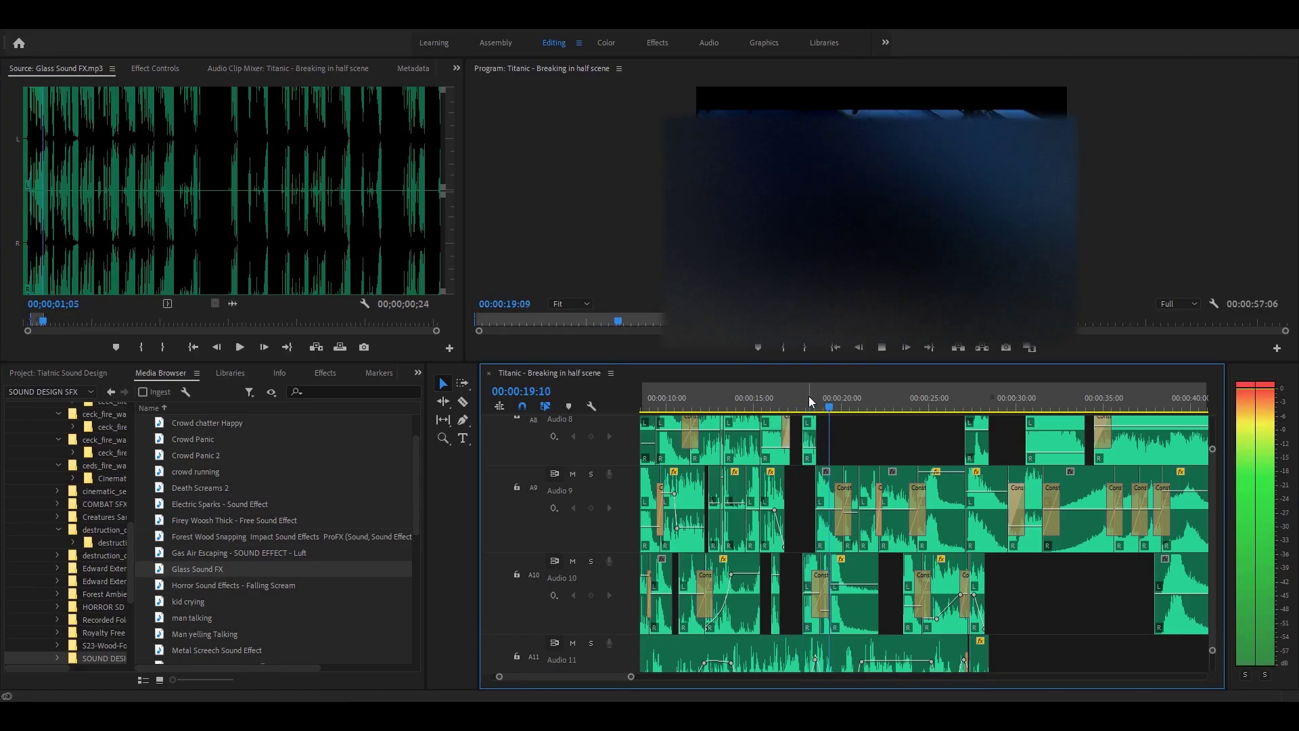
Layer the 00;00;00;13 Glass Sound FX section ending at 00;00;07;16 on A8 from about 00:00:22:04, raise its volume slightly and replay it
click(146, 220)
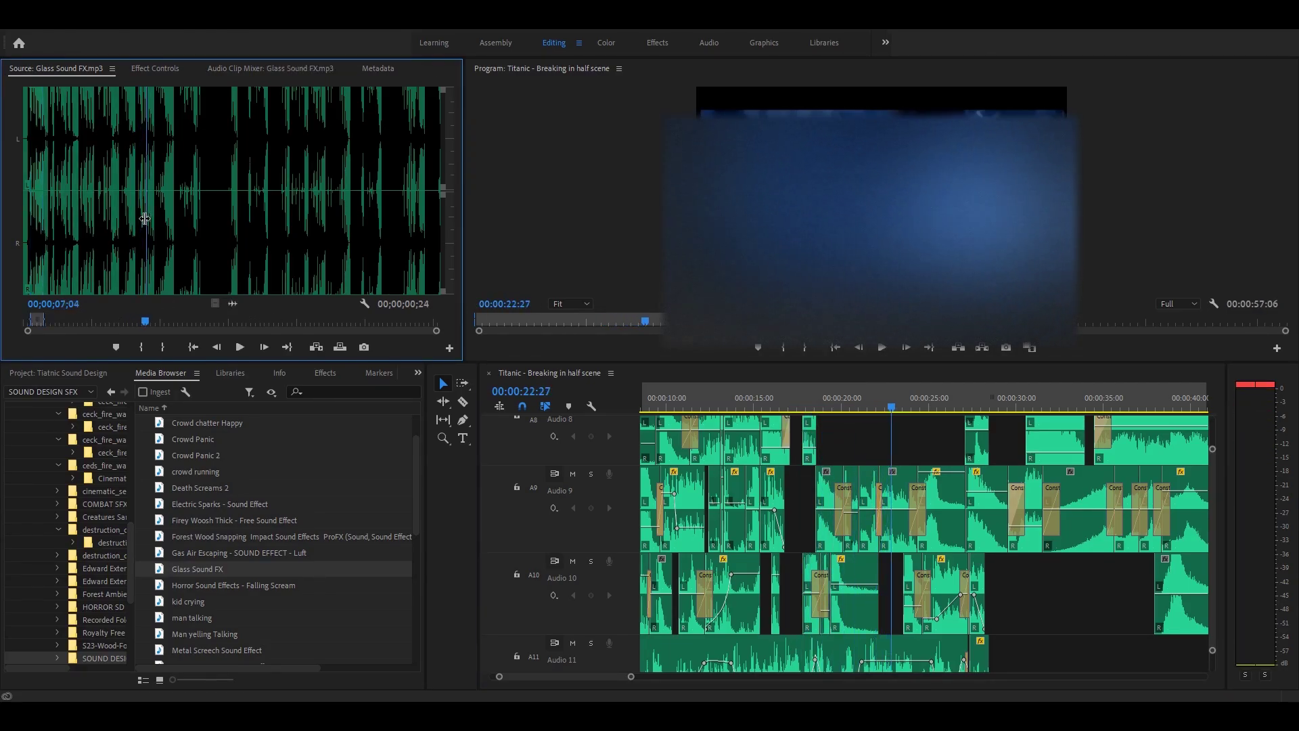
key(i)
click(807, 452)
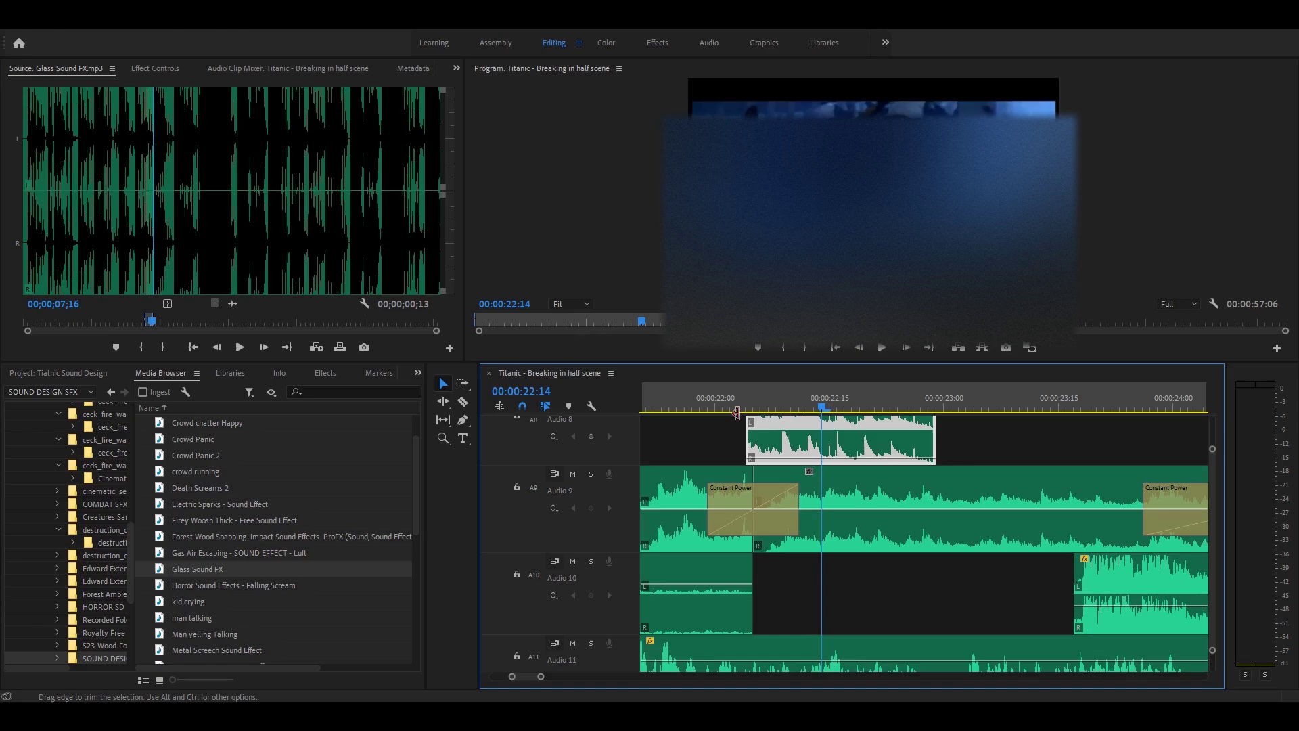
click(726, 401)
key(space)
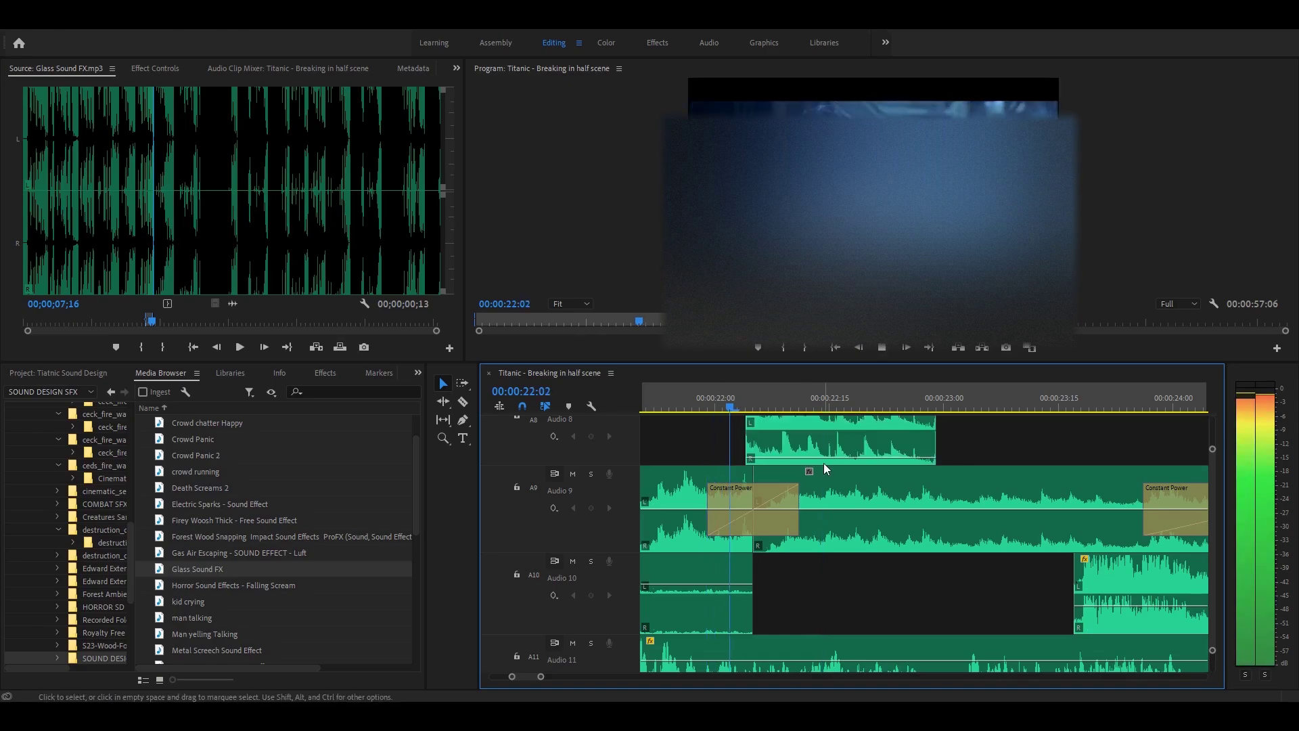
key(space)
drag(825, 457, 824, 452)
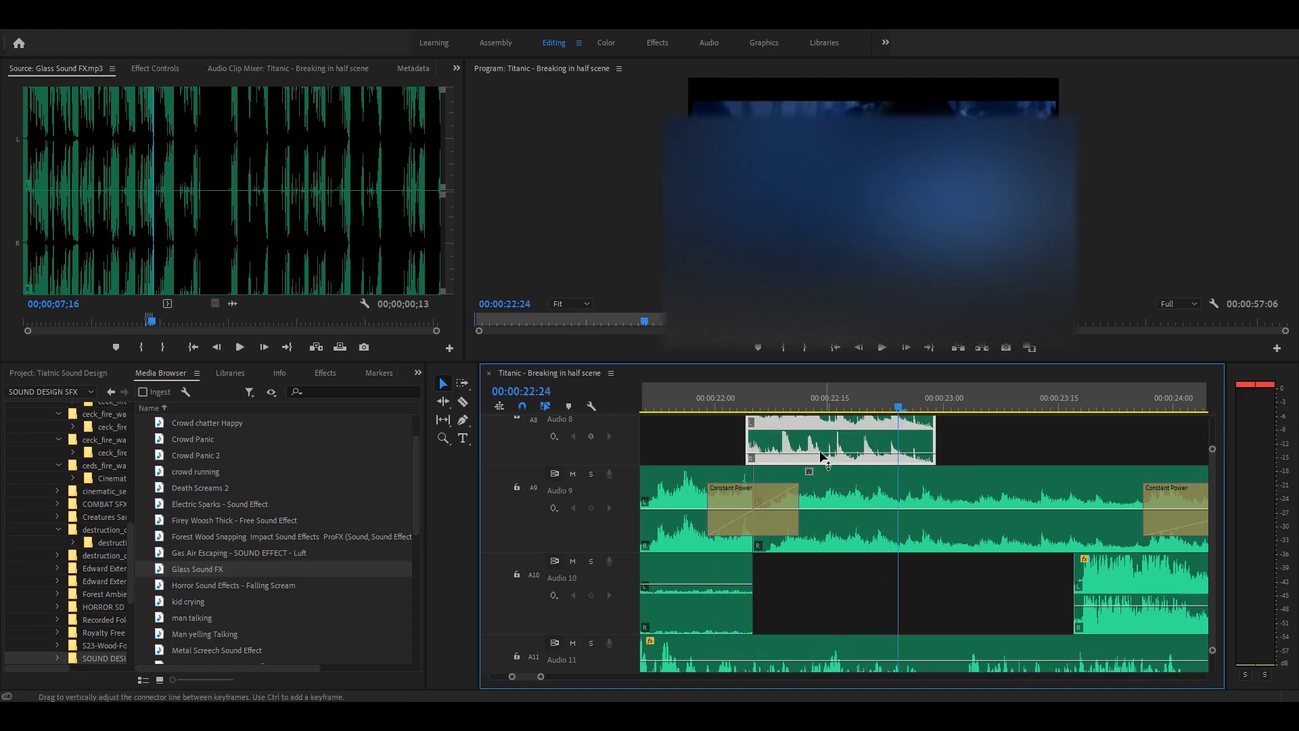
click(698, 395)
key(space)
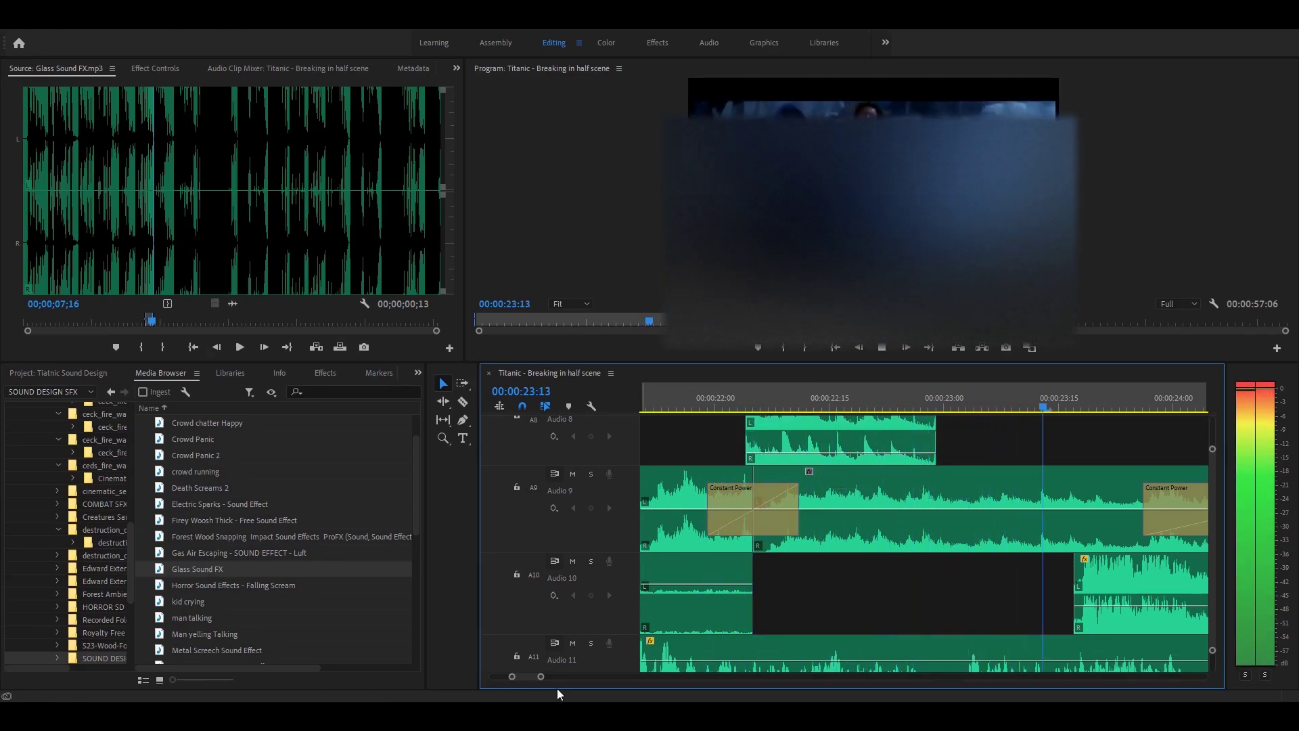
Layer the one-second Glass Sound FX section ending at 00;00;07;05 on A8 at 00:00:24:26 and lengthen it to about 00:00:26:13
drag(545, 680, 578, 676)
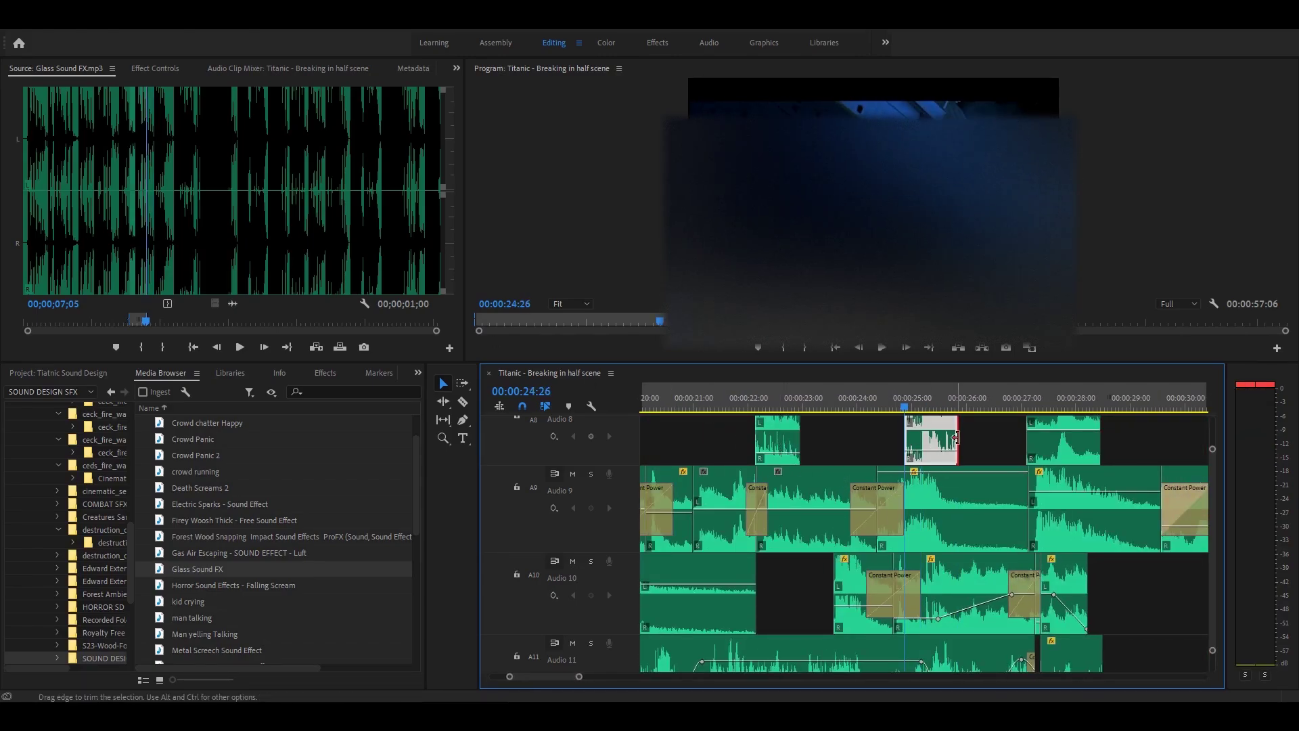
drag(957, 455, 991, 454)
key(space)
key(space)
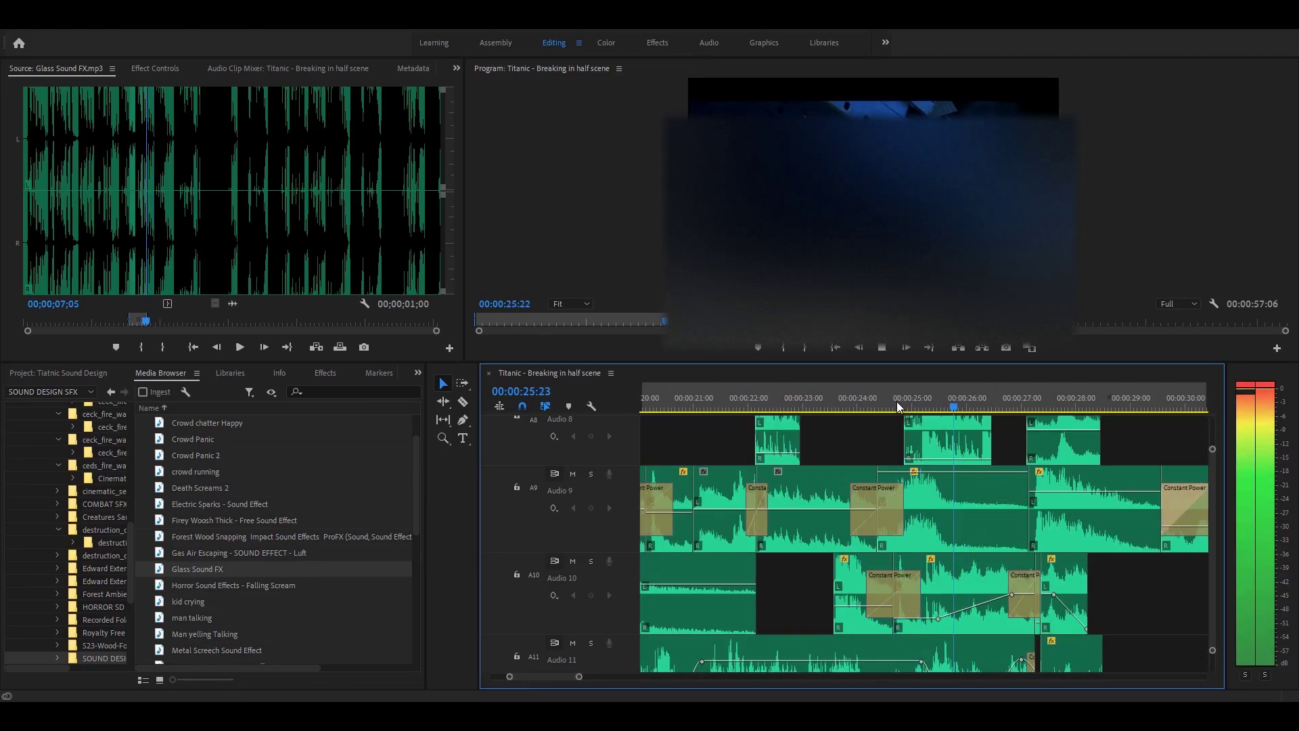
Raise the volume of the glass clip starting at 00:00:24:26 on A8 slightly and extend its end to the next clip
key(space)
drag(965, 458, 965, 456)
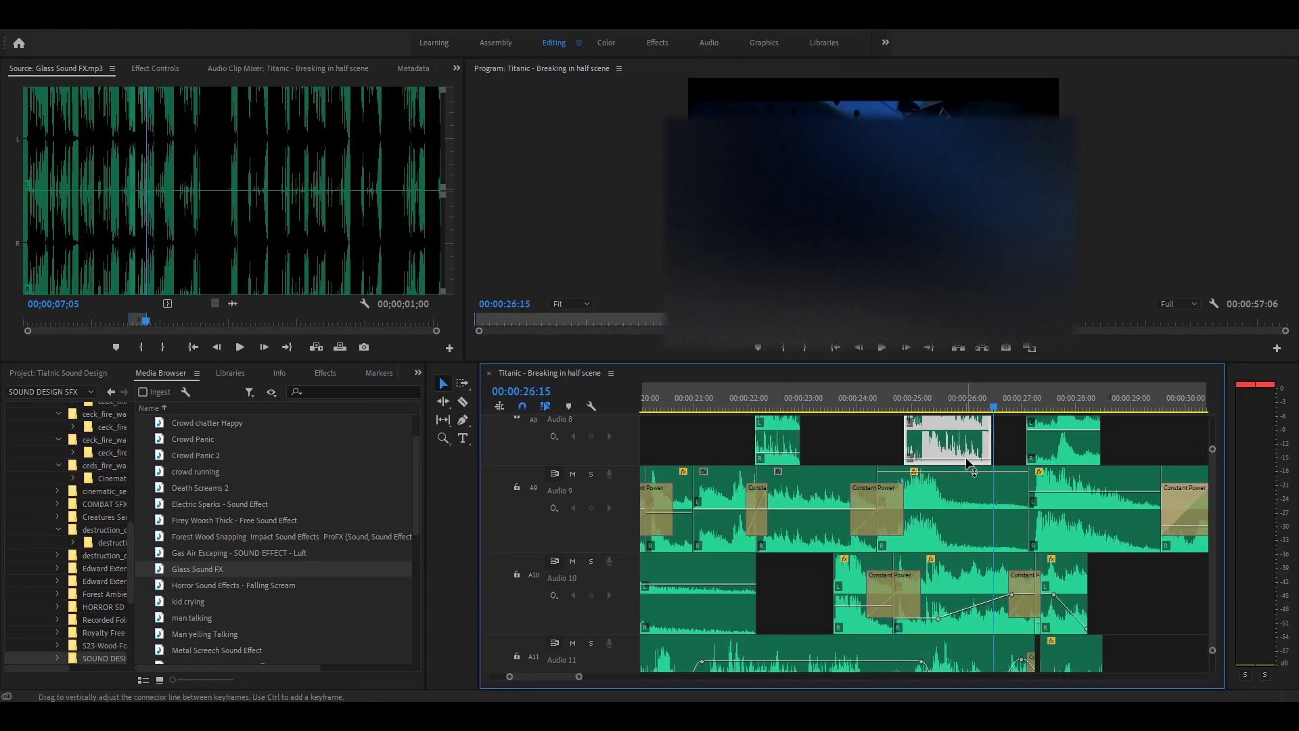
click(898, 404)
key(space)
drag(964, 457, 1027, 436)
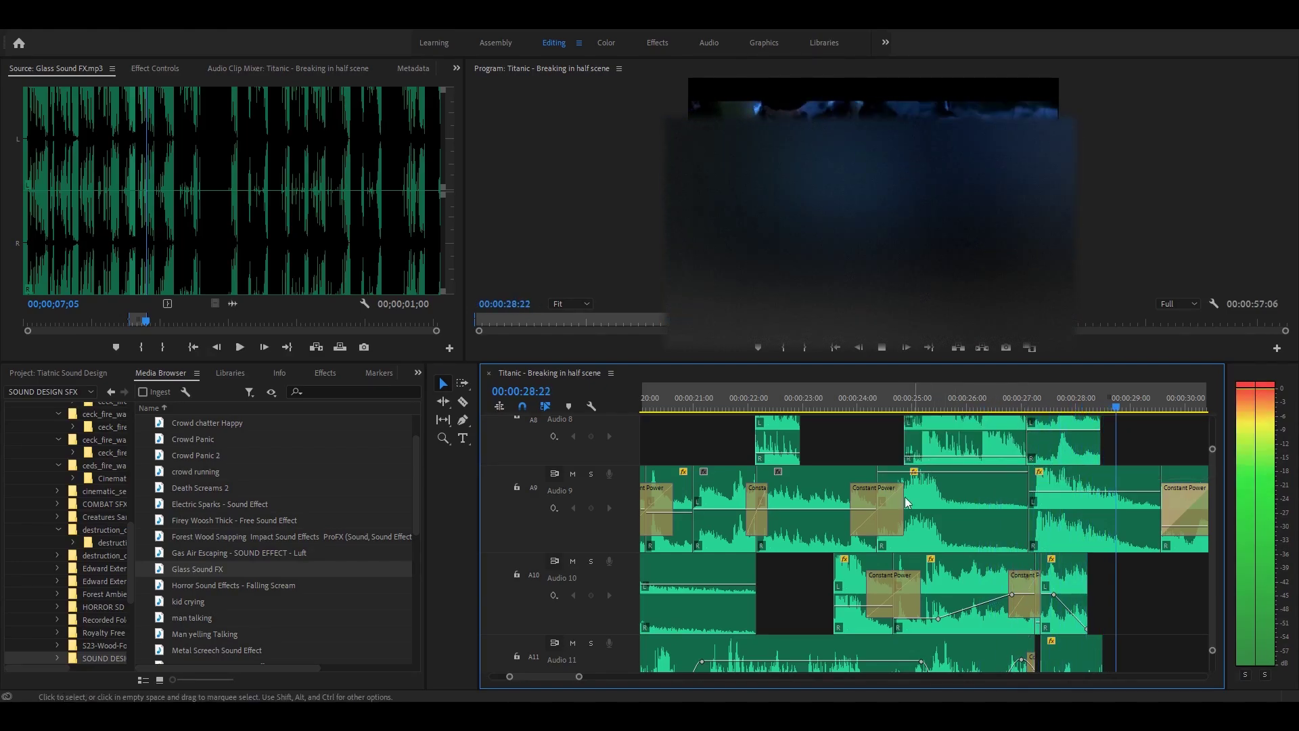
Layer Metal Screech Sound Effect sections on A11, the last from 00:00:37:26 to 00:00:41:25, and add a crossfade before the A10 woosh
mouse_move(573, 677)
mouse_down()
mouse_move(679, 664)
mouse_move(633, 675)
mouse_move(644, 674)
mouse_up()
click(612, 677)
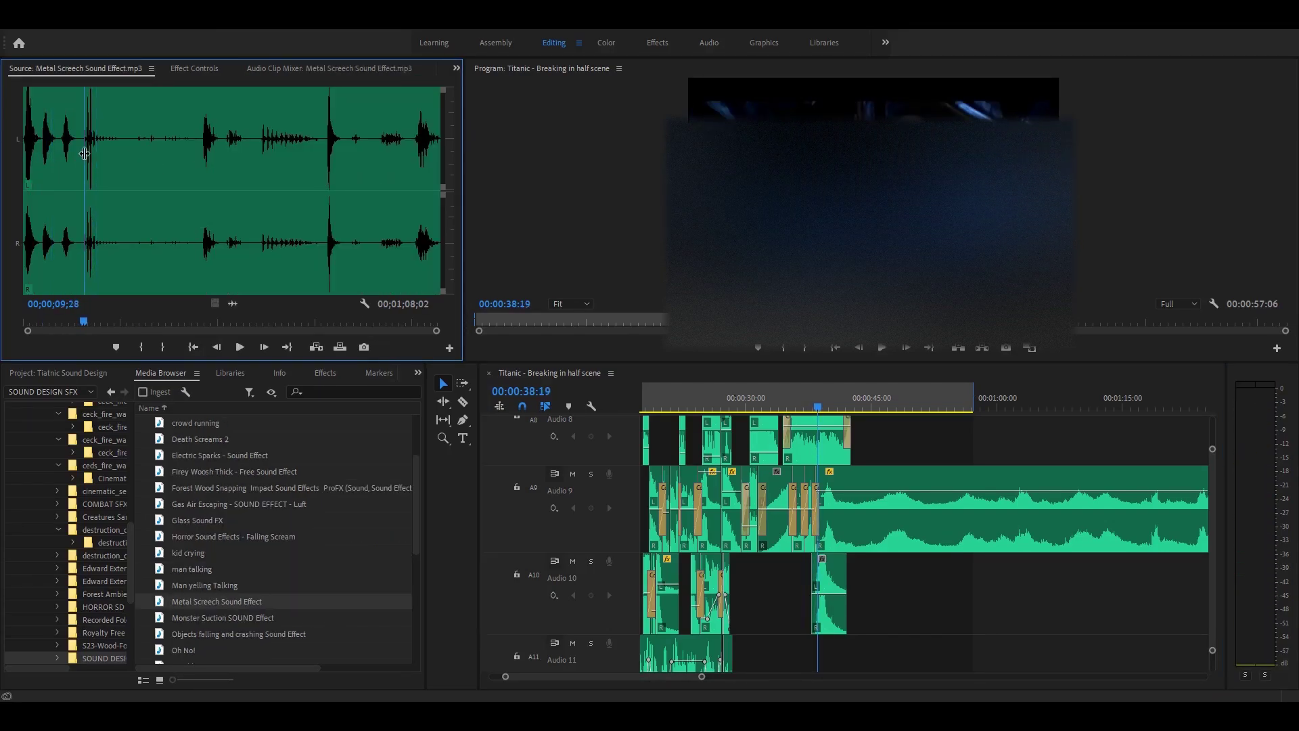
key(i)
key(o)
drag(821, 639, 897, 588)
key(space)
key(space)
drag(928, 616, 896, 612)
drag(887, 589, 793, 589)
right_click(795, 588)
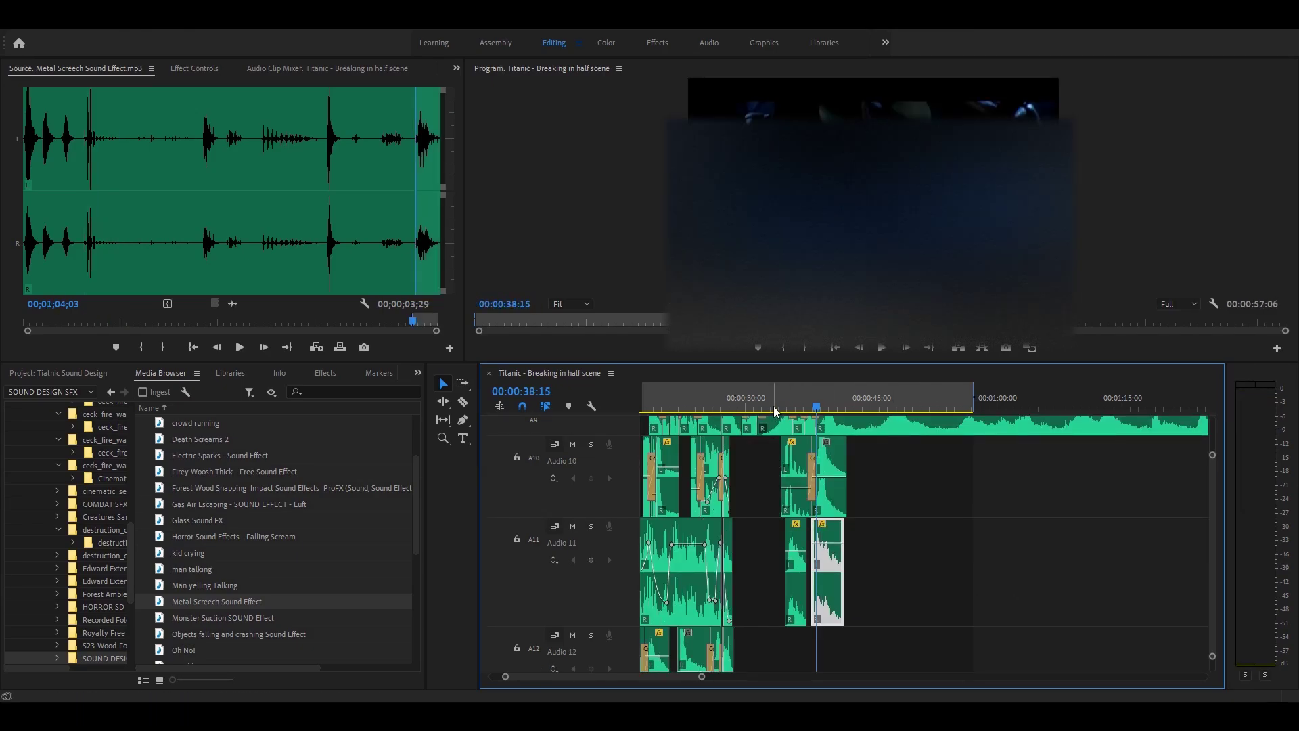
Play the mix over the metal screech layers on A10 and A11 from about 00:00:33:20 to 00:00:41:10
click(776, 406)
key(space)
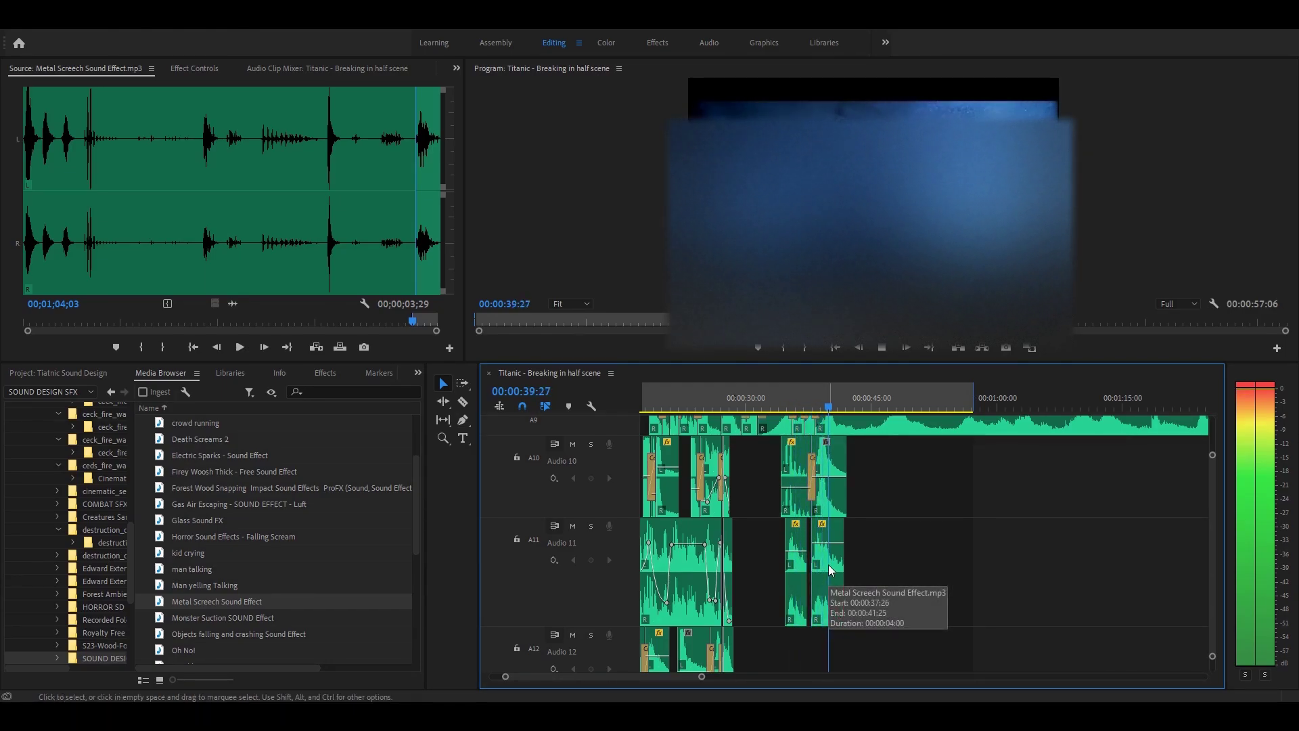
key(space)
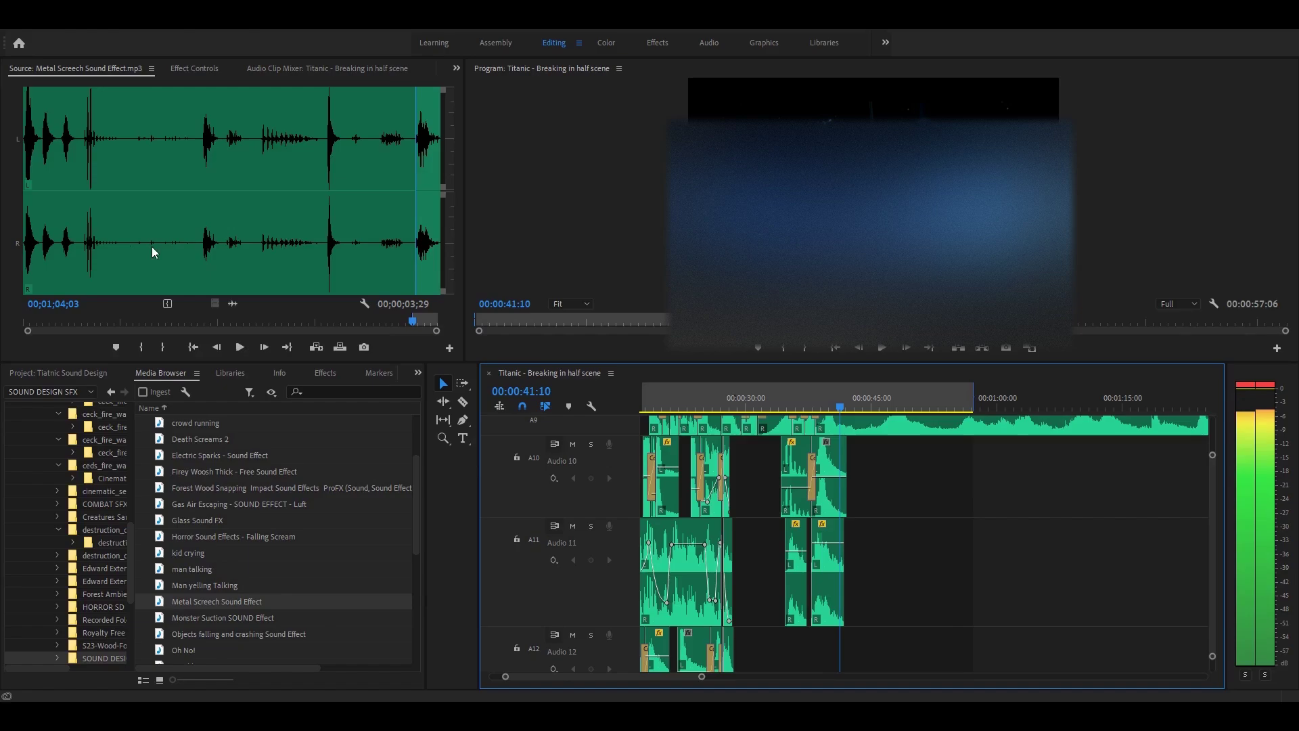
Layer the WAVE 1 section from 00;00;02;06 to 00;00;11;02 on A12 ahead of the clip starting near 00:00:39:20
click(59, 229)
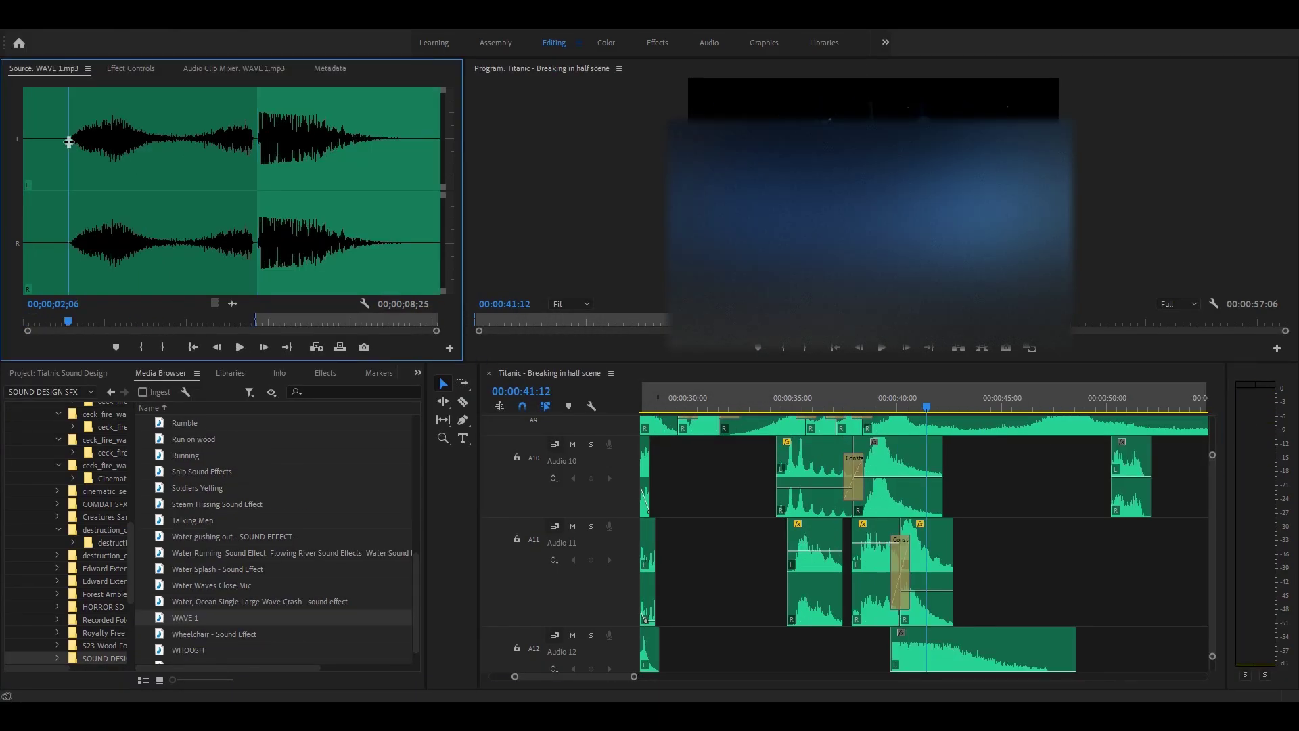
click(252, 209)
key(o)
drag(232, 303, 694, 656)
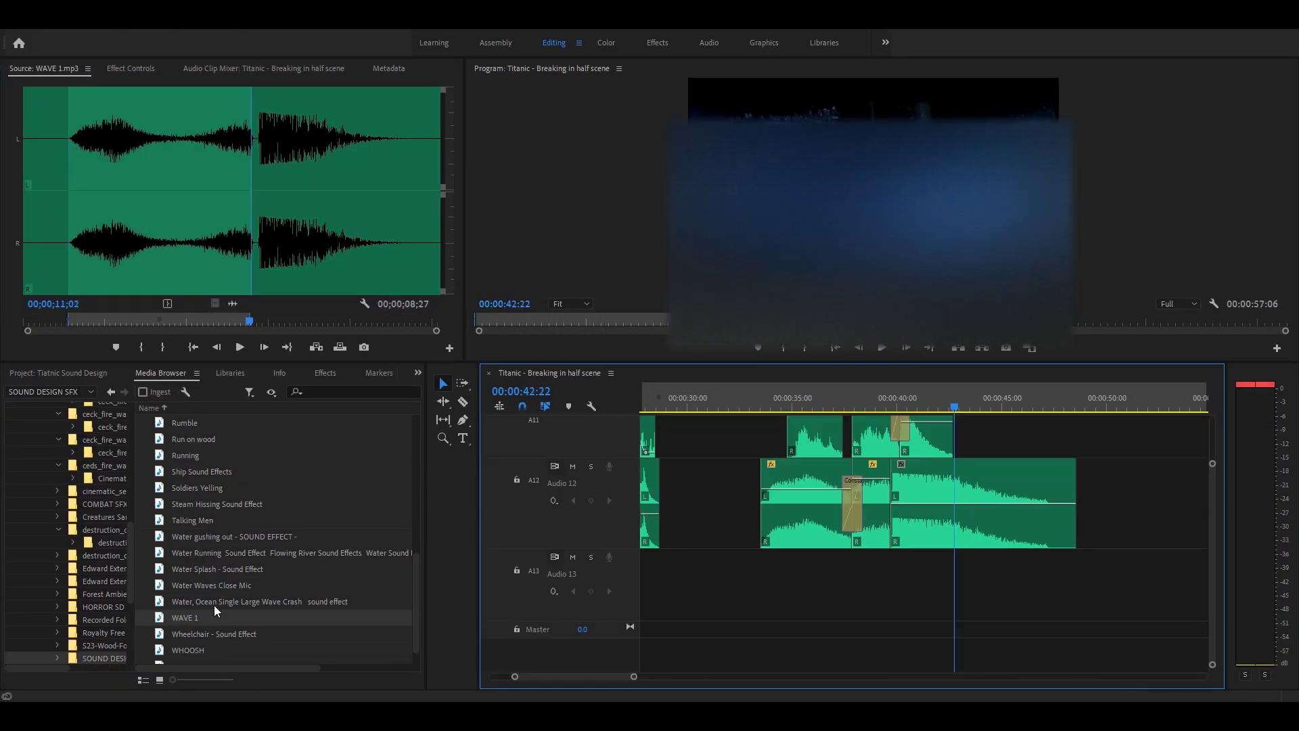
Audition Water Waves Close Mic and layer Water Splash - Sound Effect from 00;00;00;04 onward on A13 at about 00:00:41:08
double_click(215, 588)
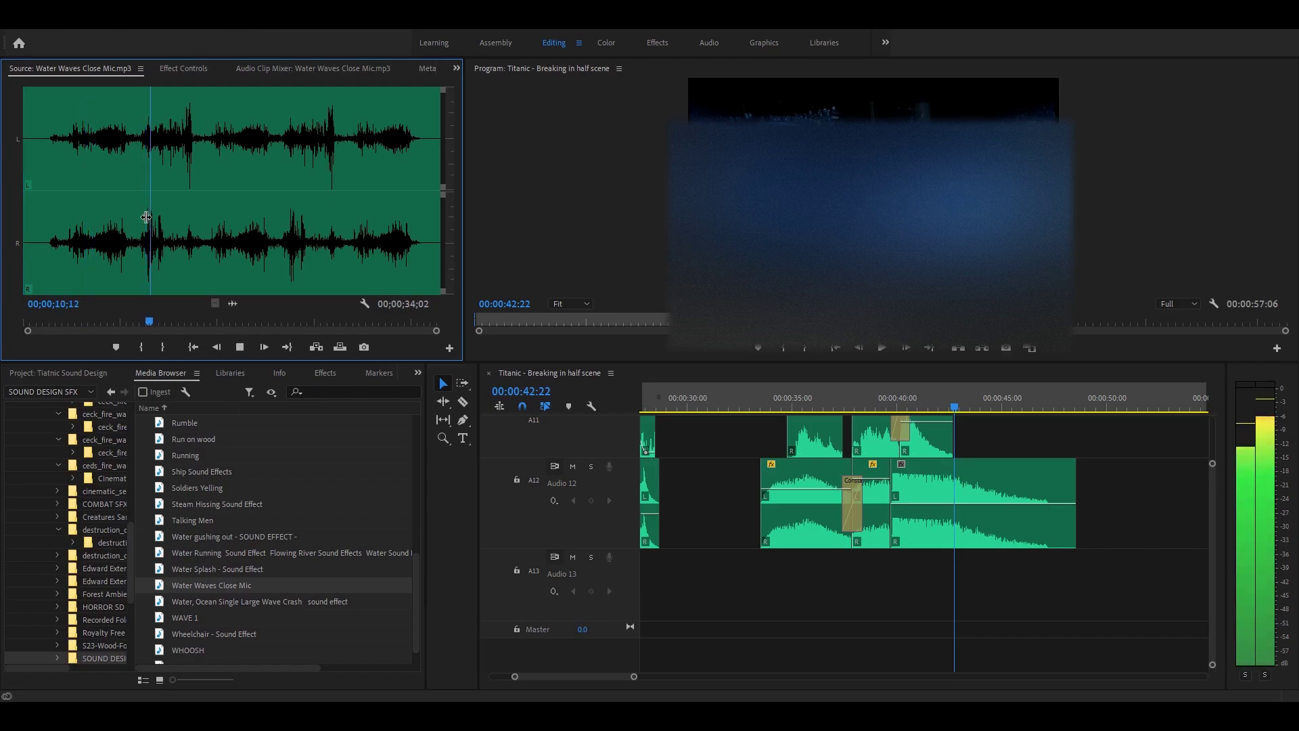
double_click(223, 570)
key(space)
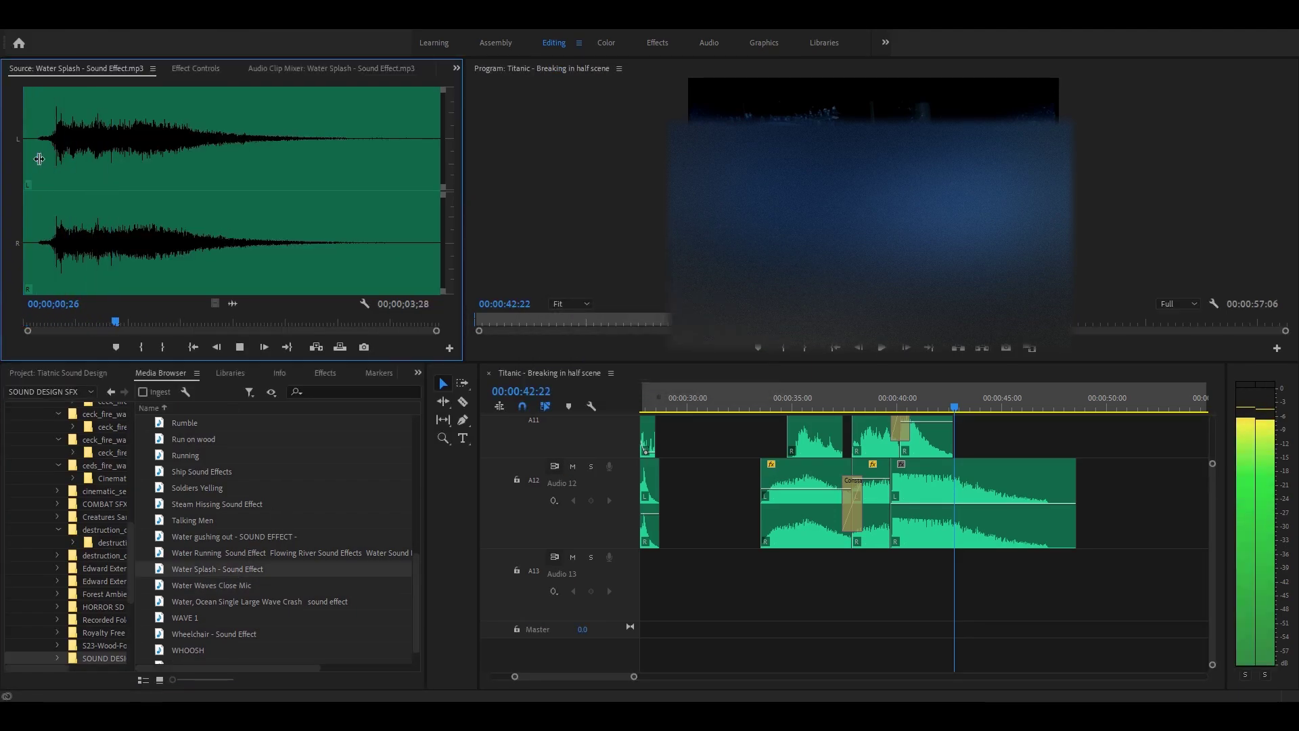
click(38, 162)
key(i)
drag(232, 303, 926, 592)
Move the water splash clip on A13 back to about 00:00:40:03, raise its volume slightly and play the mix
drag(915, 409, 893, 409)
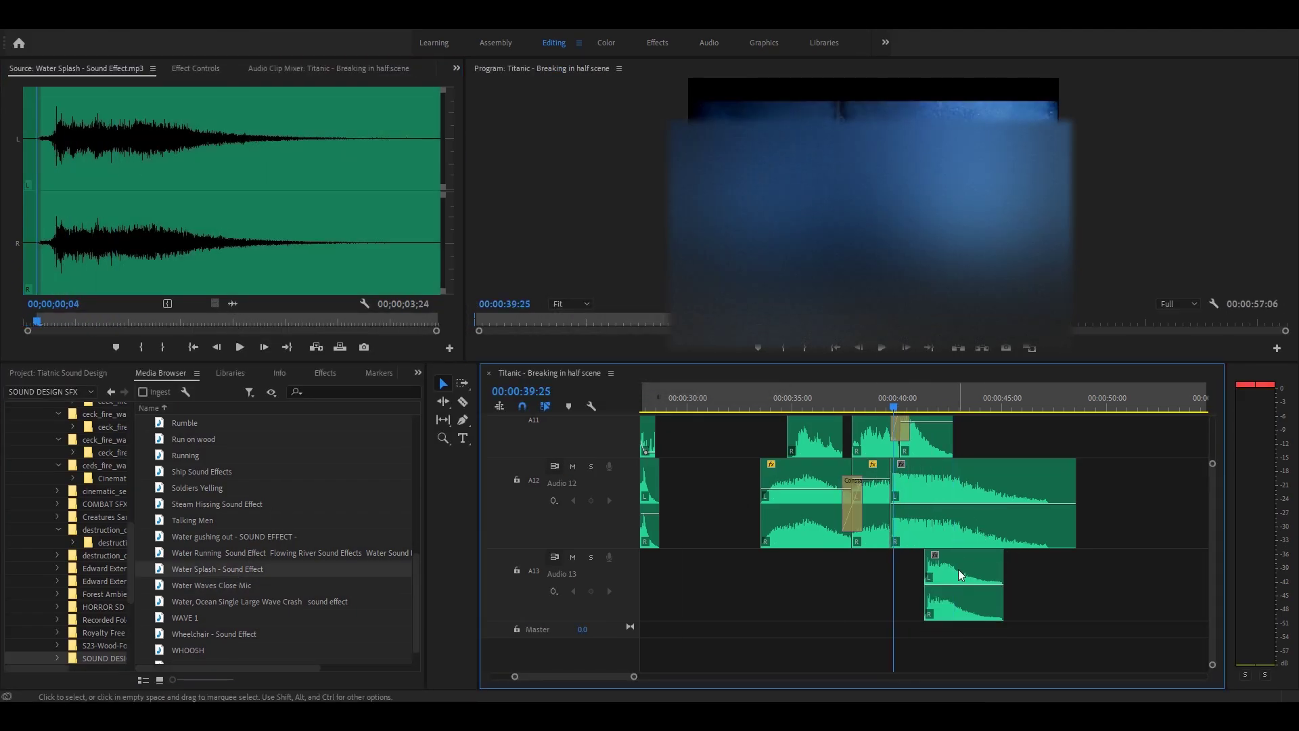
drag(957, 571, 931, 575)
click(884, 410)
key(space)
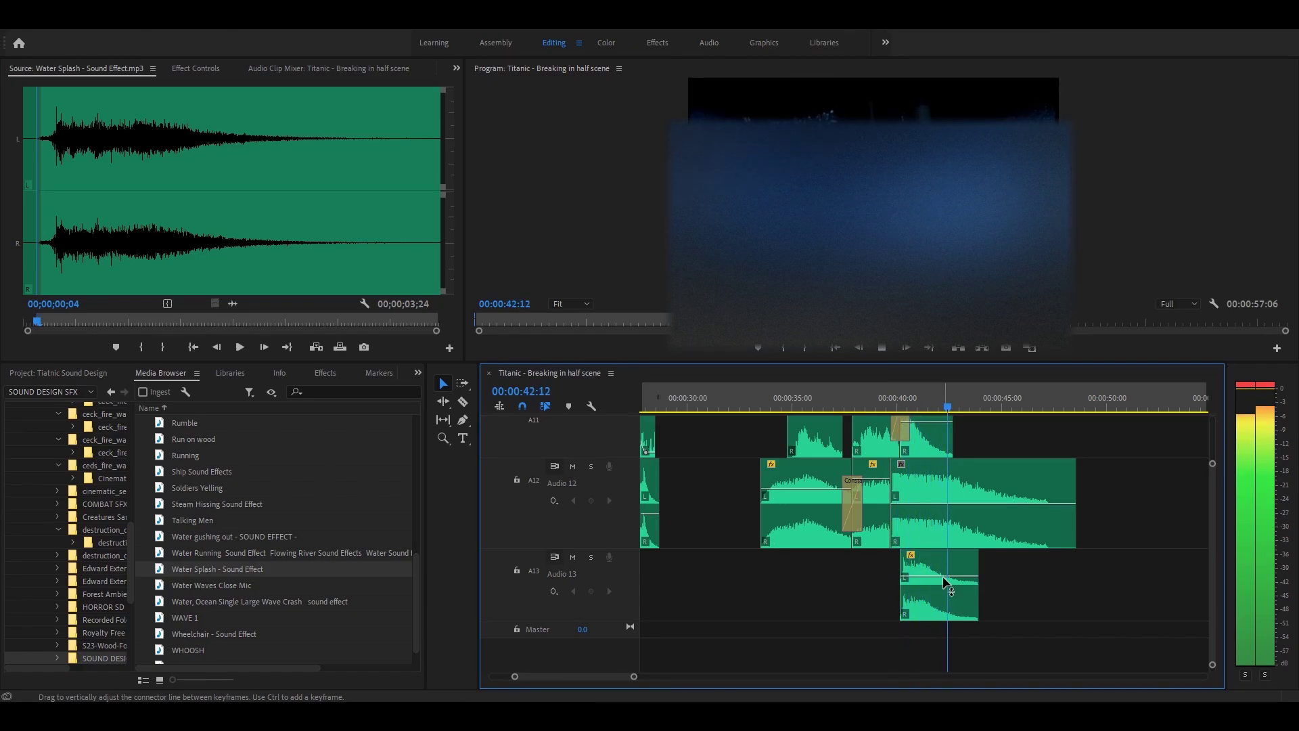
mouse_move(943, 575)
key(space)
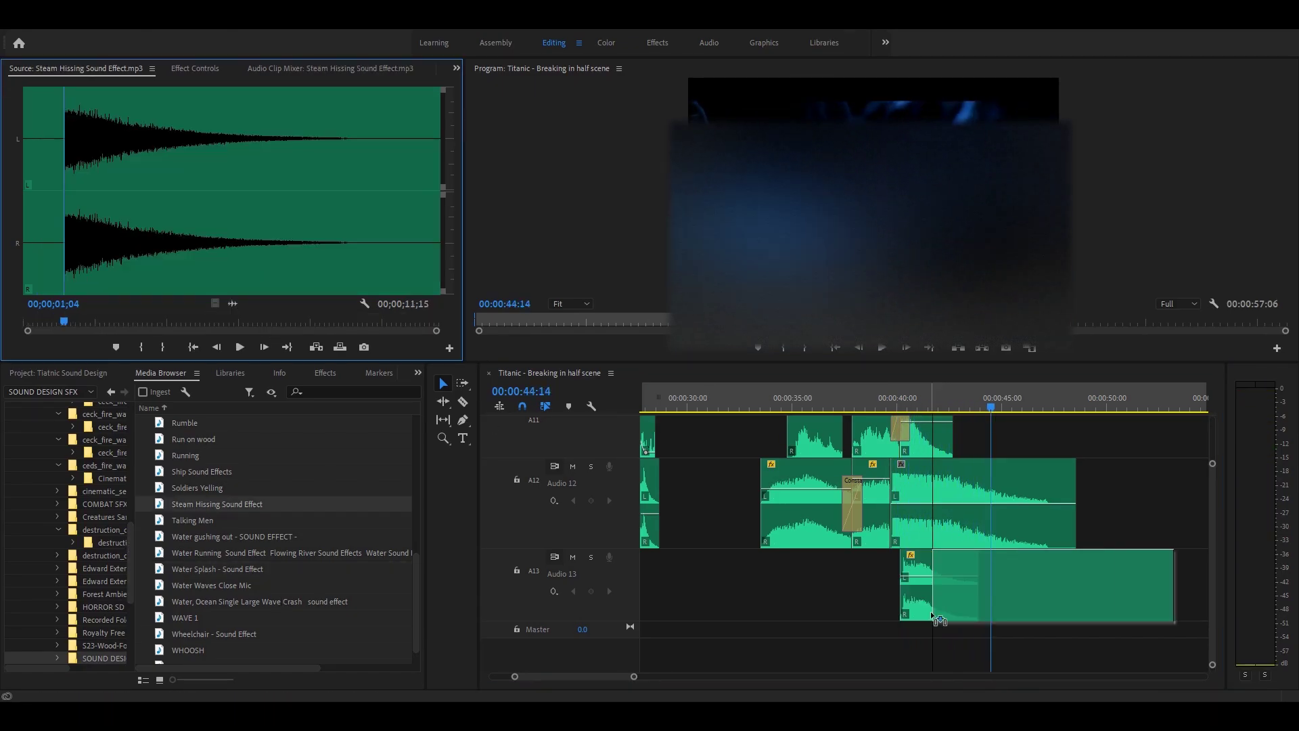
Layer Steam Hissing Sound Effect on a new track A14 at about 00:00:40:03, enlarge the track and adjust the clip's volume
drag(939, 617, 913, 648)
drag(1212, 517, 1212, 566)
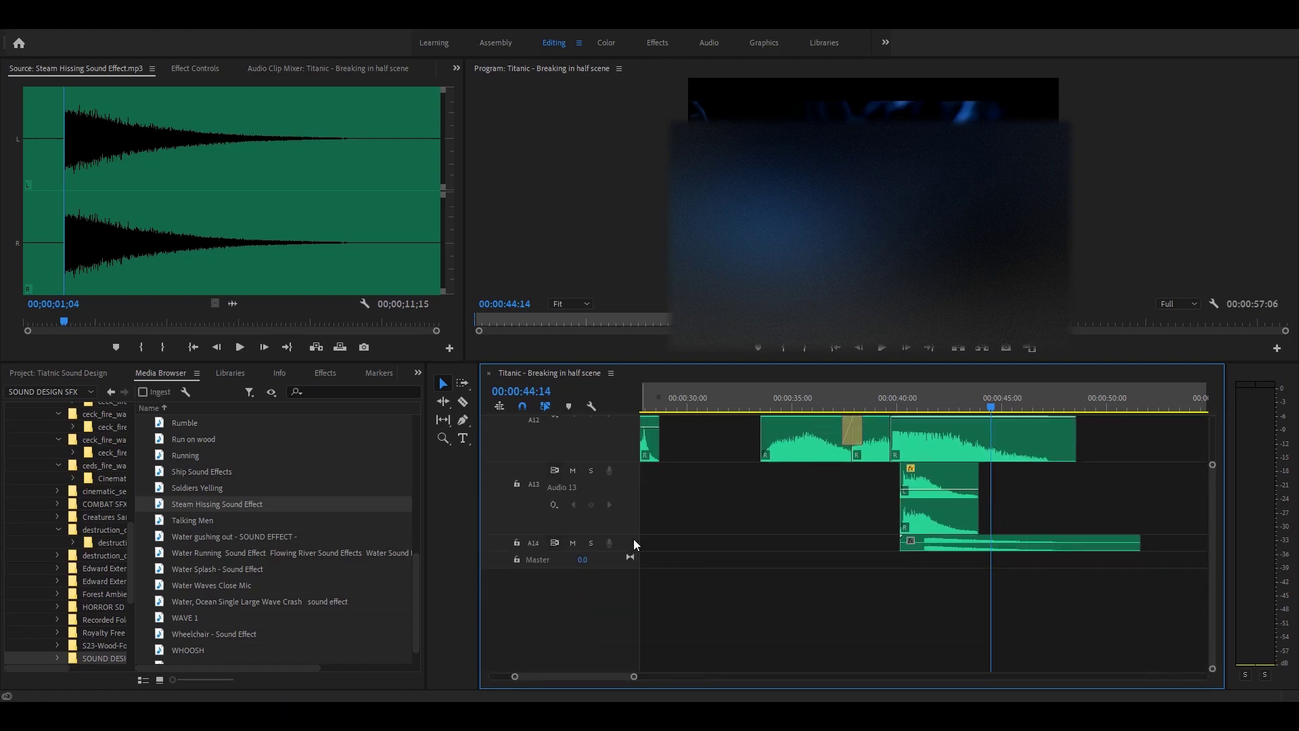
drag(633, 545, 634, 585)
click(750, 390)
key(space)
key(space)
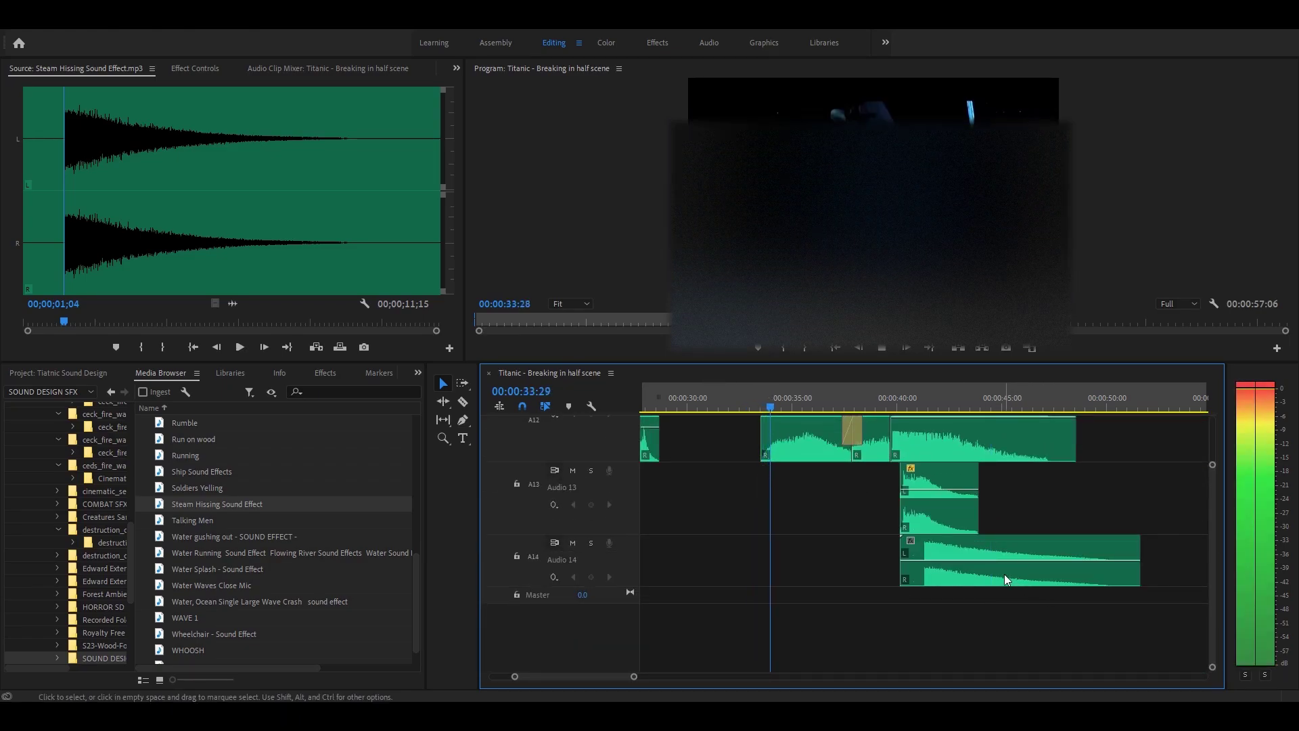
drag(976, 559, 976, 559)
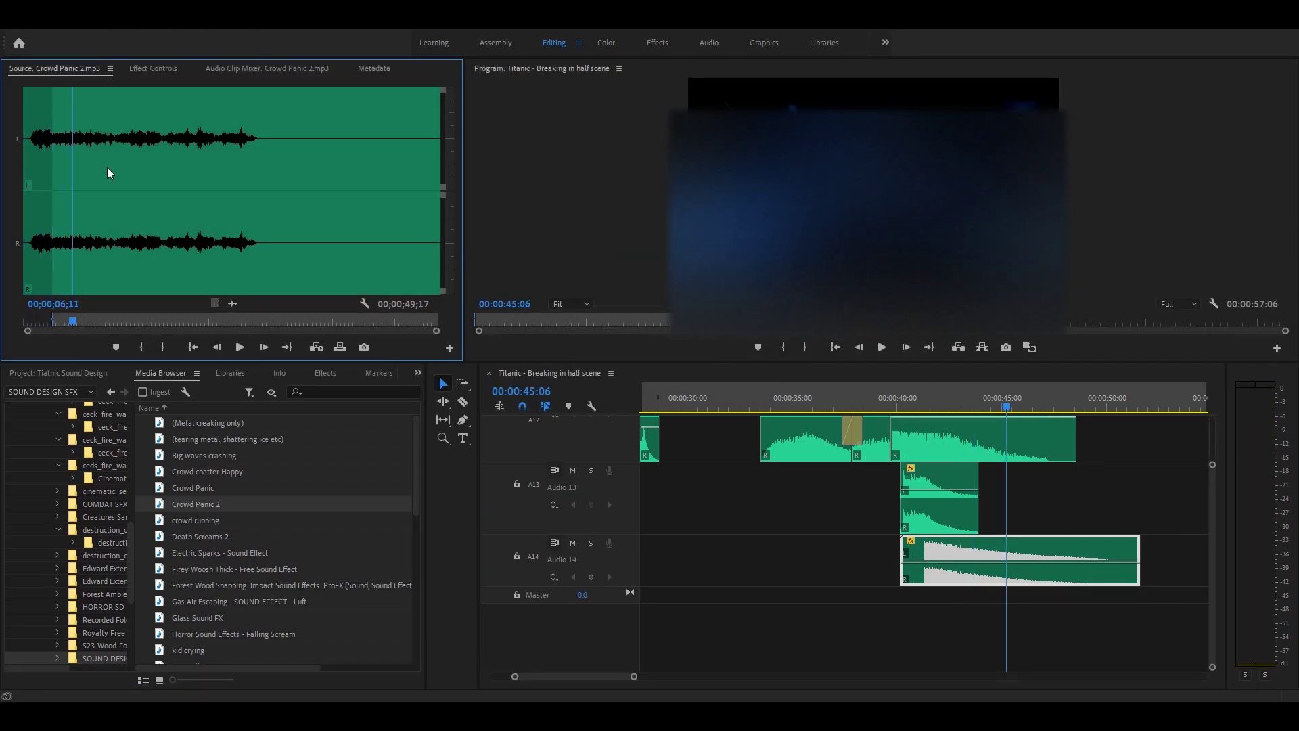
Place the opening 00;00;02;14 of Crowd Panic 2 on A2 at about 00:00:39:00 and lengthen it to about 00:00:52:18
click(255, 160)
key(i)
key(o)
drag(1211, 554, 1209, 506)
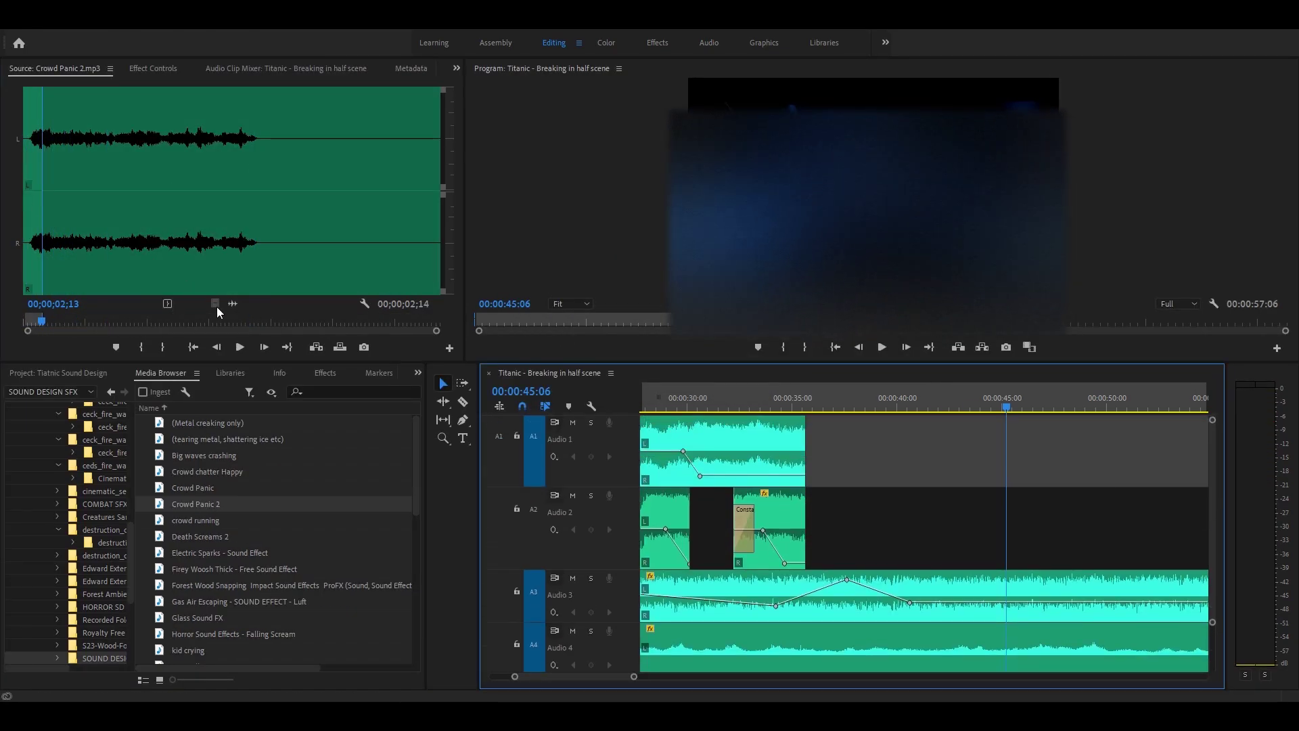
drag(232, 303, 881, 514)
drag(930, 514, 1162, 521)
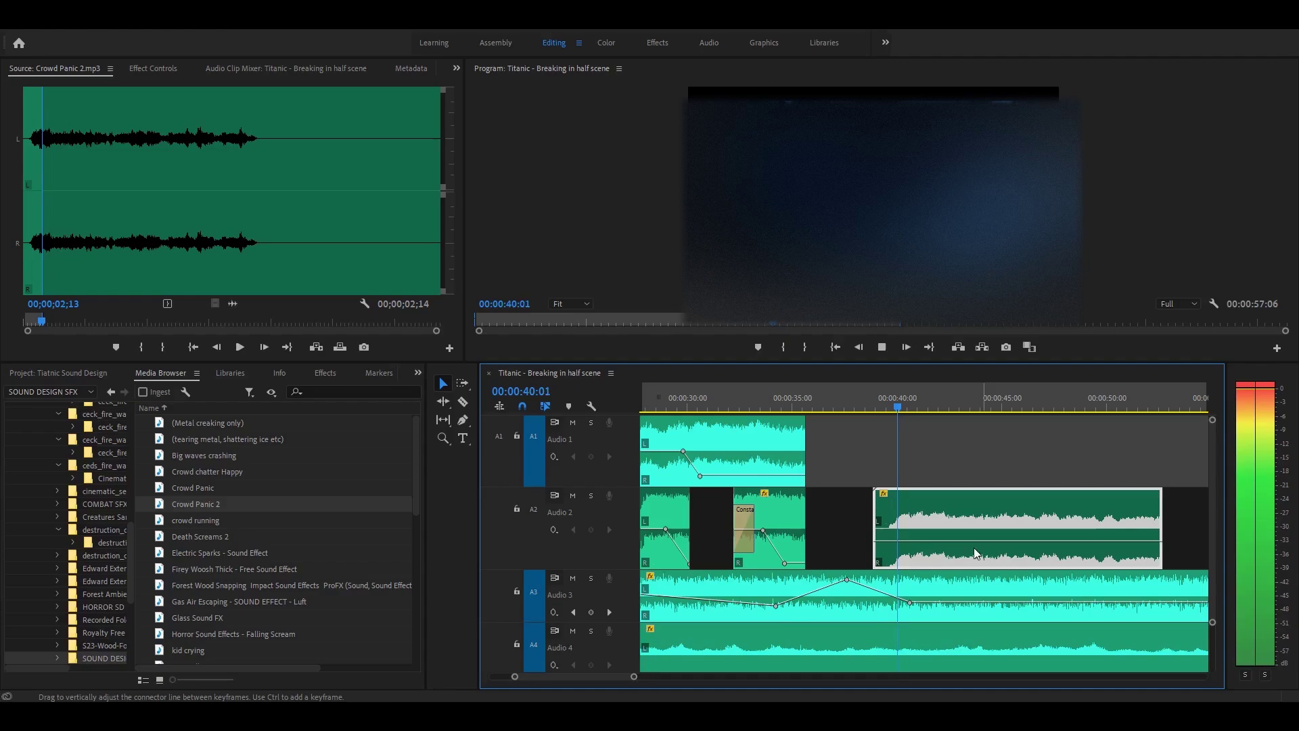
Duplicate the A1 crowd clip ending near 00:00:35:15 to about 00:00:40:17 and lower the copy's first volume keyframe
key(minus)
key(minus)
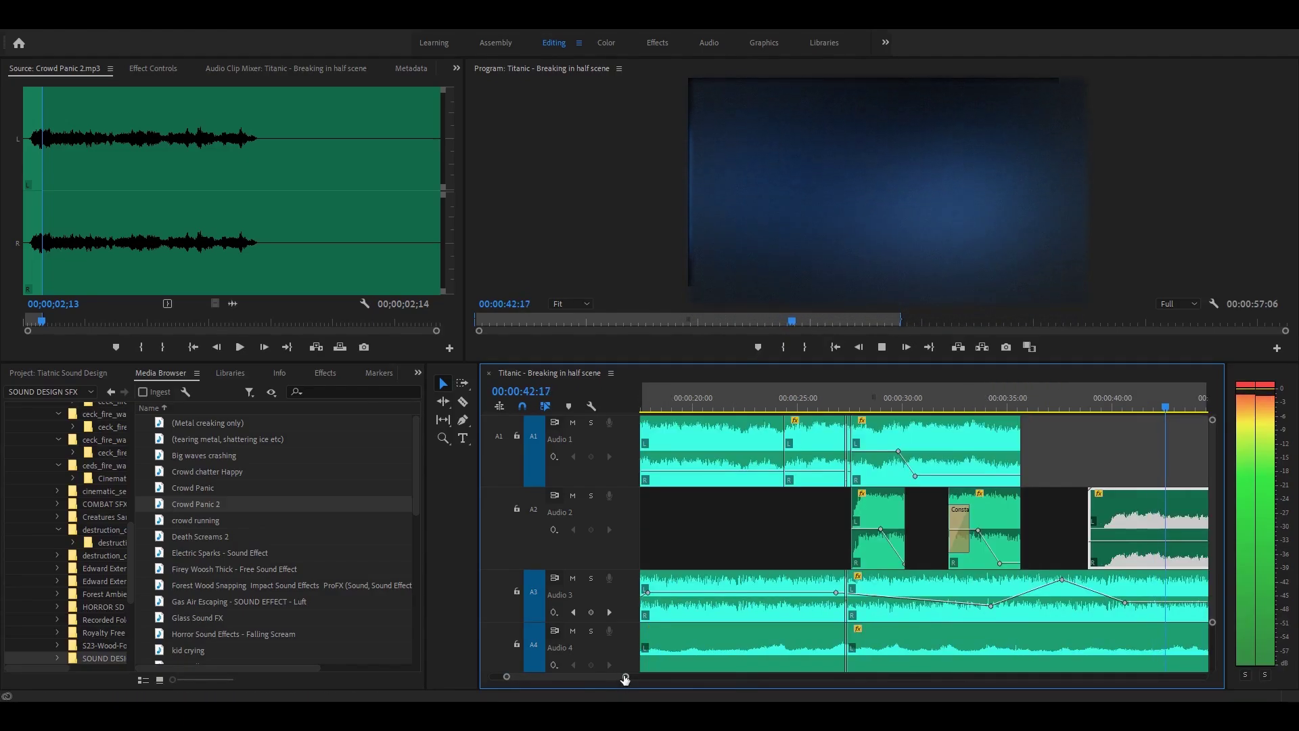
click(837, 435)
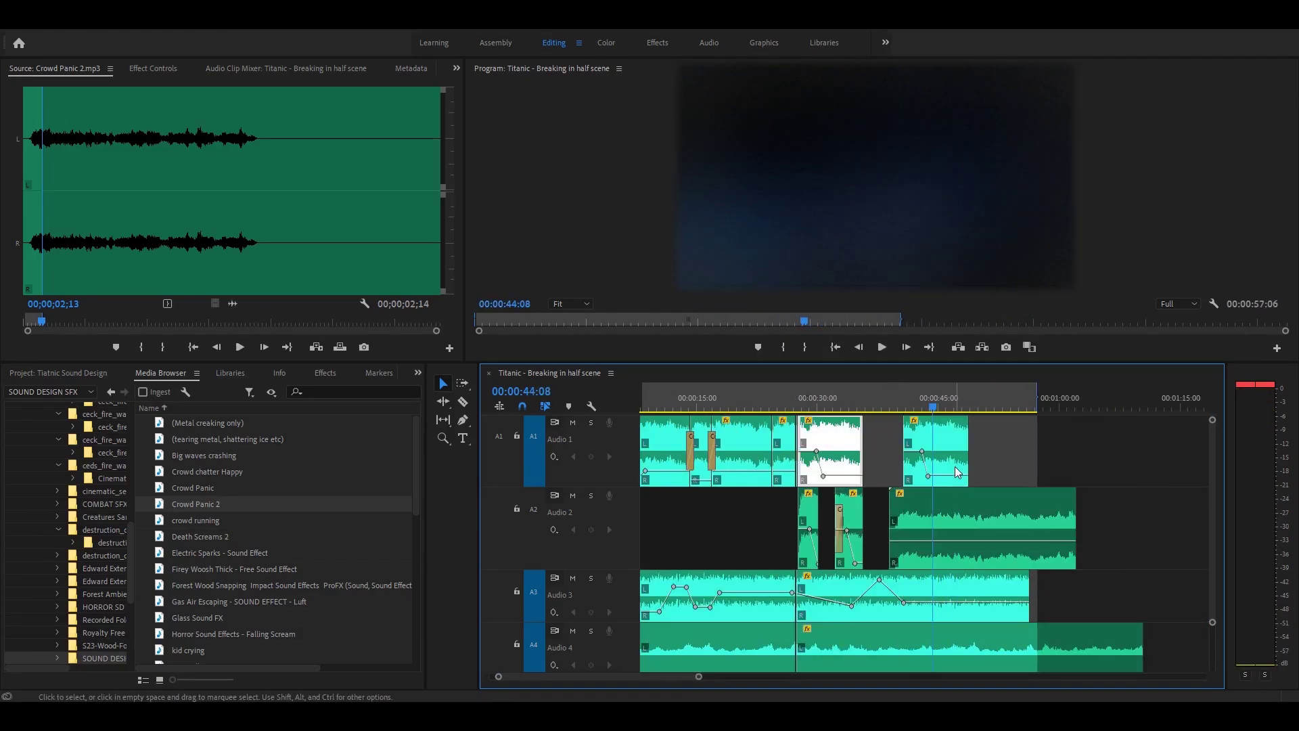
click(957, 472)
key(space)
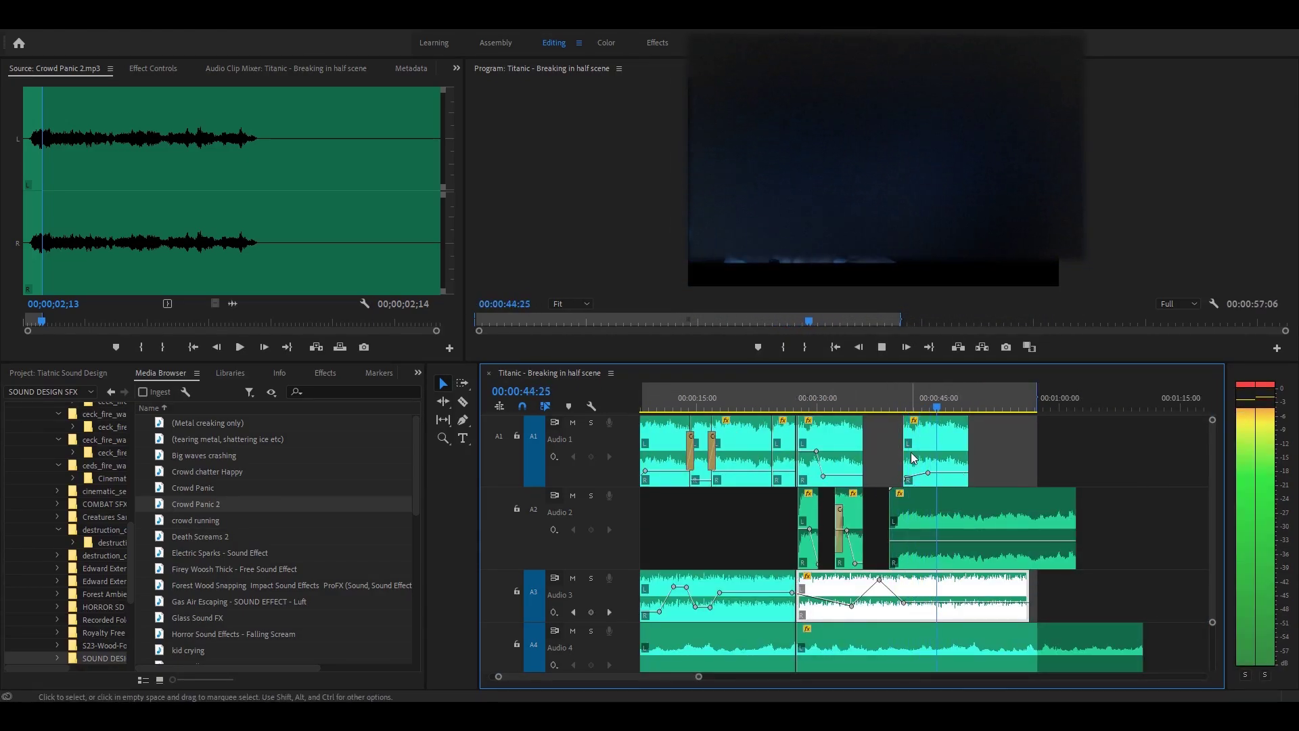
Shift the copied A1 crowd clip to about 00:00:42:05 and Crowd Panic 2 on A2 to about 00:00:41:20, and play the mix
drag(911, 458, 923, 458)
click(913, 398)
click(945, 528)
drag(945, 527, 968, 528)
click(947, 596)
click(886, 398)
key(space)
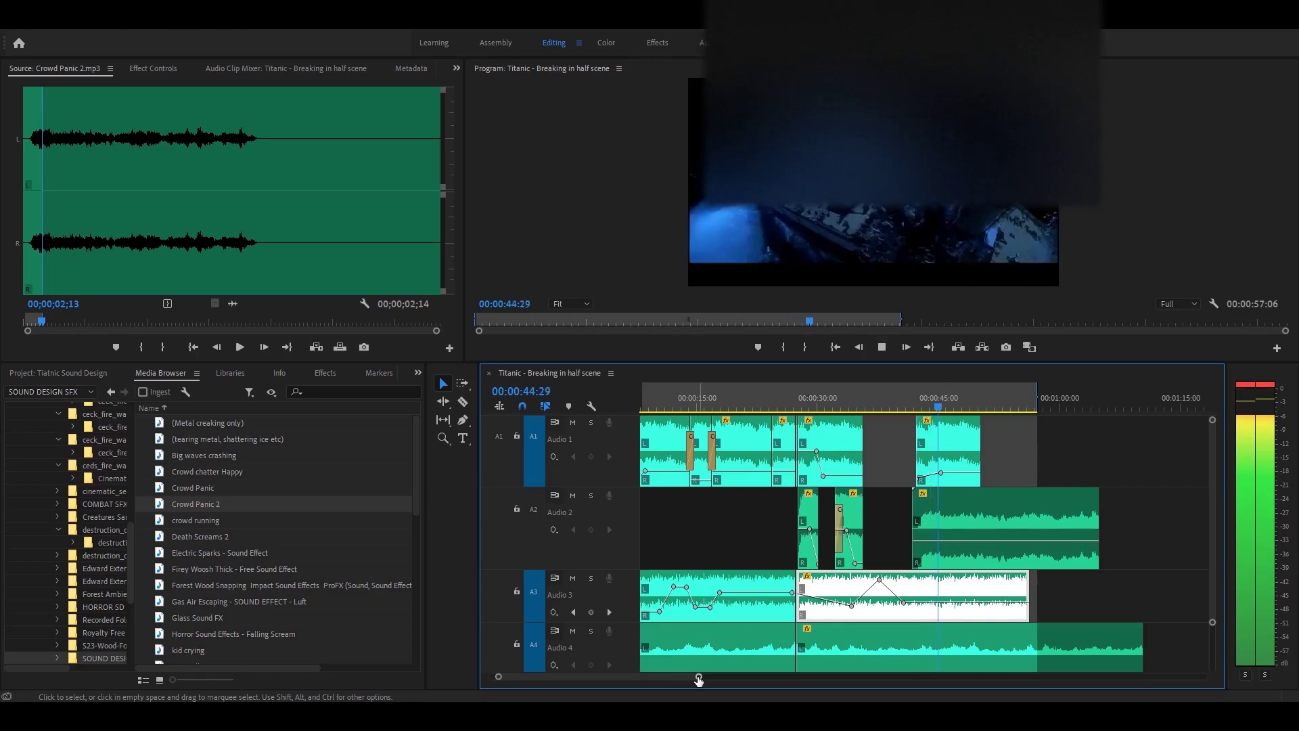
Layer a DTCK EXPLOSION Detonating Cord blast ending at 00;00;10;28 on A5 at about 00:00:45:27 and play it with the scene
drag(699, 677, 757, 676)
key(space)
click(111, 392)
double_click(223, 622)
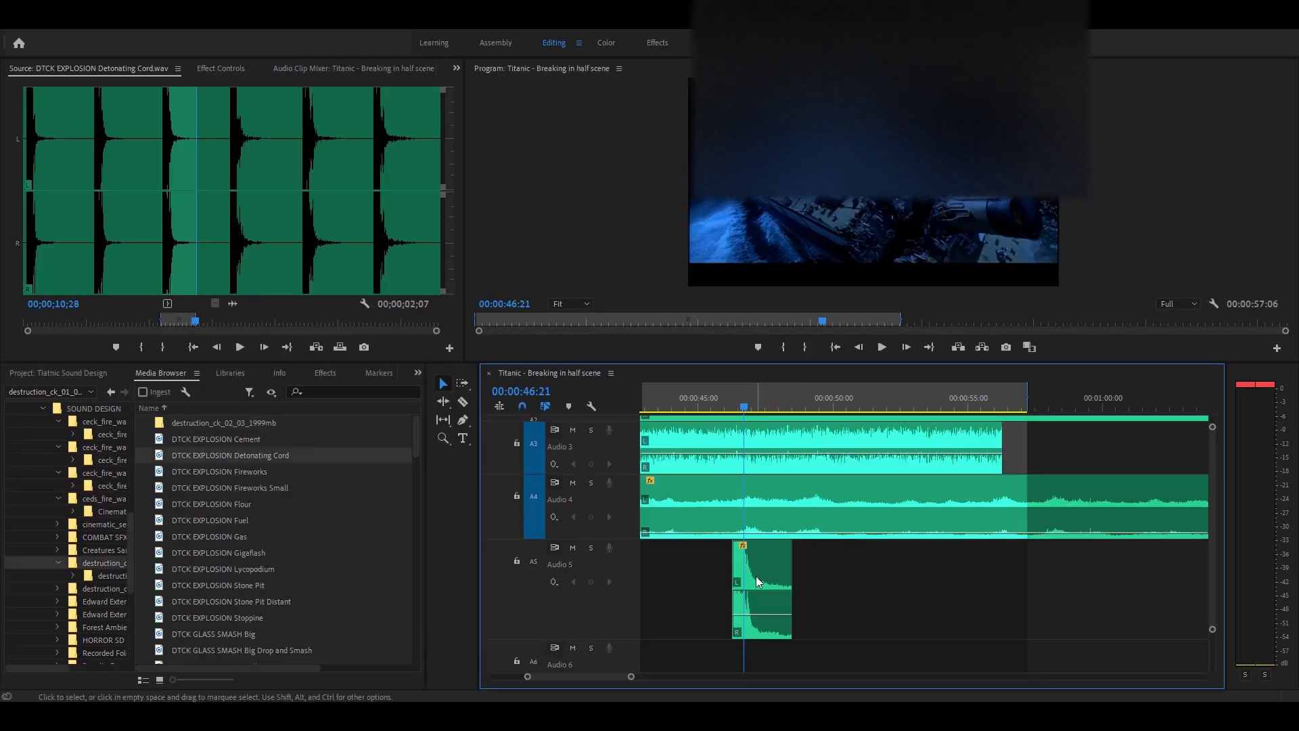
drag(757, 575, 745, 571)
click(707, 399)
key(space)
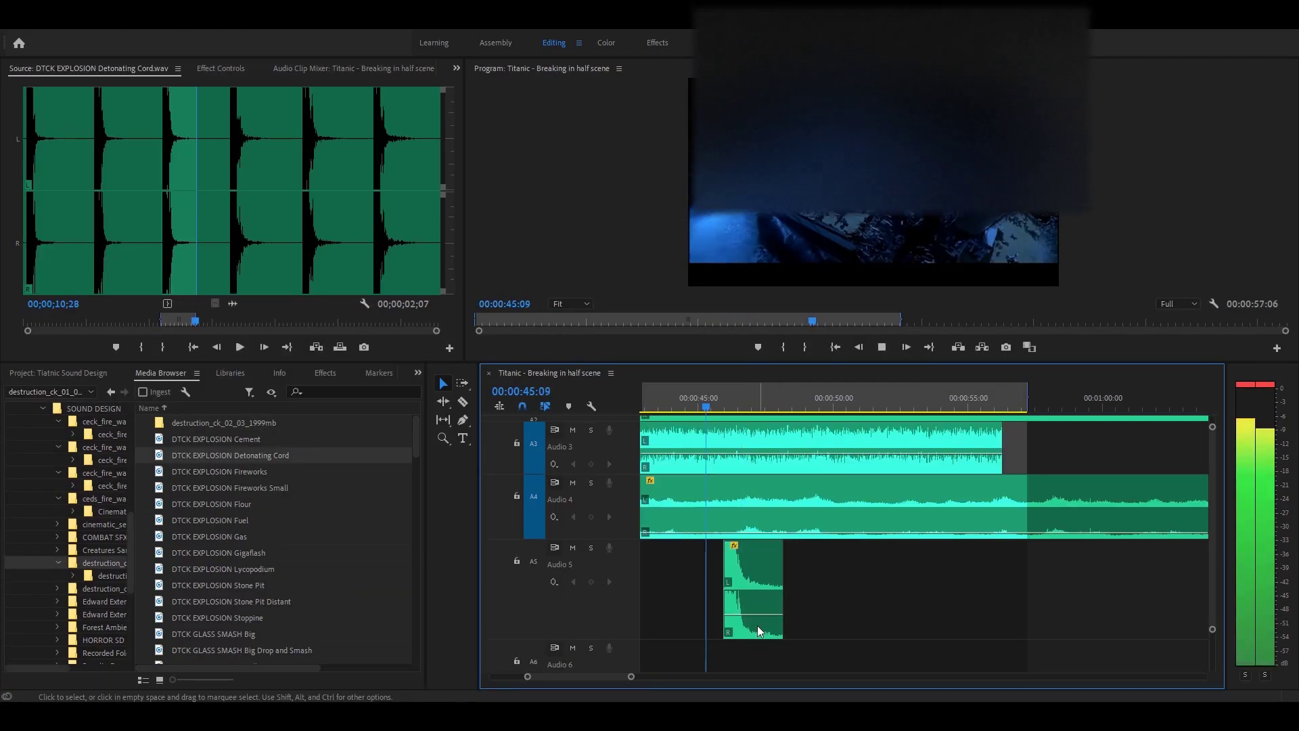
key(space)
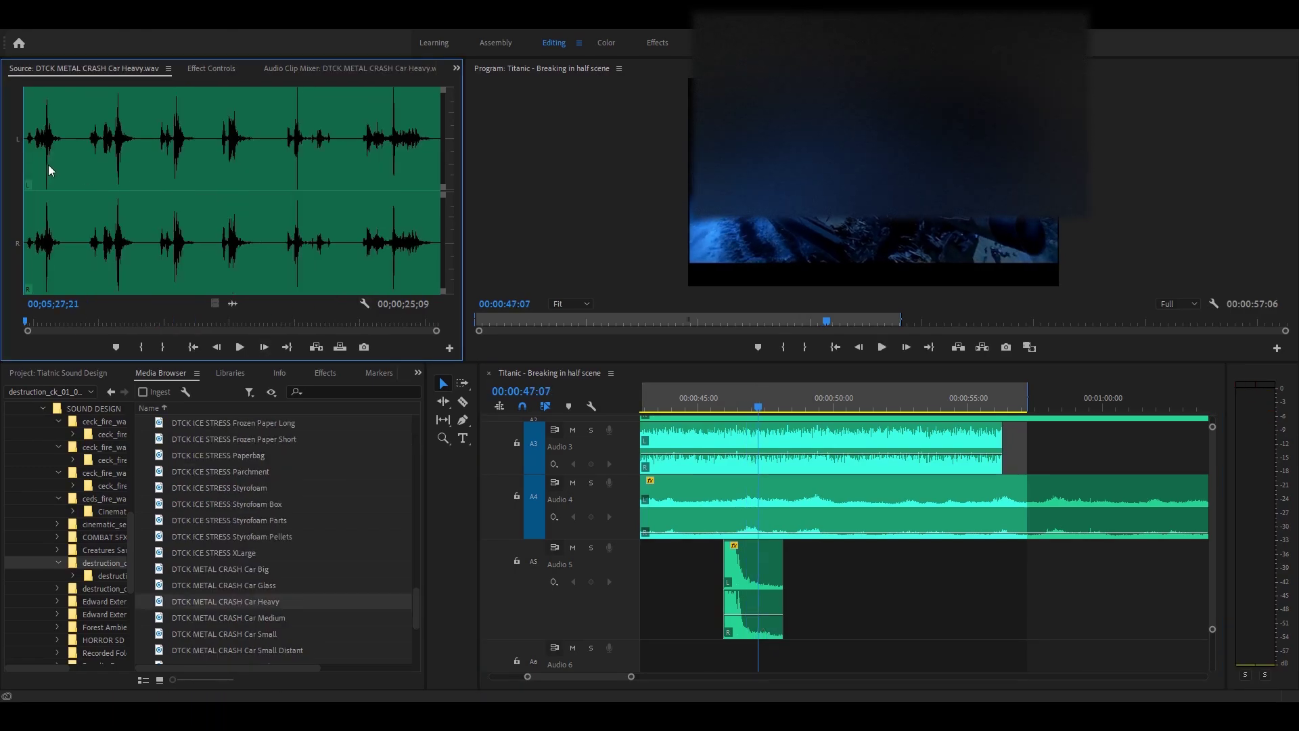
Place the first crash of DTCK METAL CRASH Car Heavy, ending at 00;05;30;00, on A5 just before the explosion clip
click(30, 159)
key(space)
key(i)
key(o)
drag(29, 151, 668, 555)
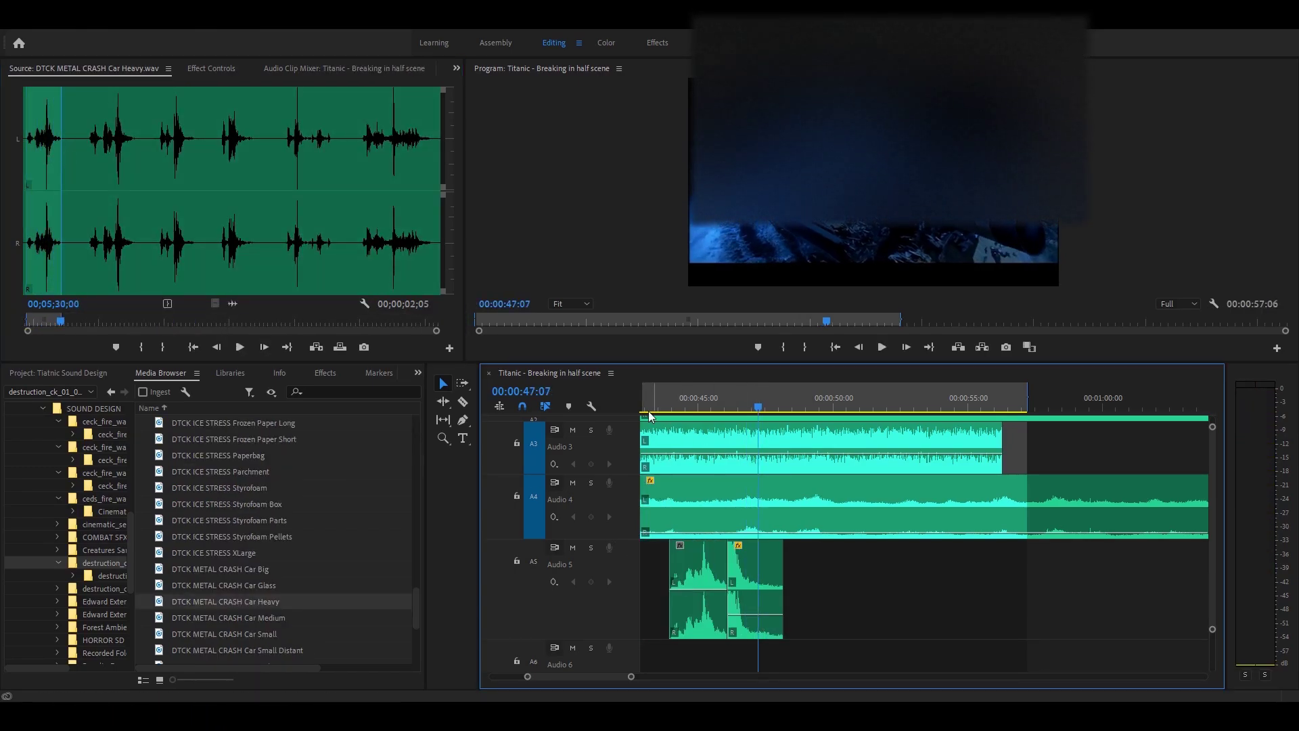
Move the metal crash clip from A5 down to A6 at about 00:00:45:21 and play it against the explosion
click(651, 401)
key(space)
key(space)
drag(1213, 616, 1212, 619)
drag(689, 545, 687, 545)
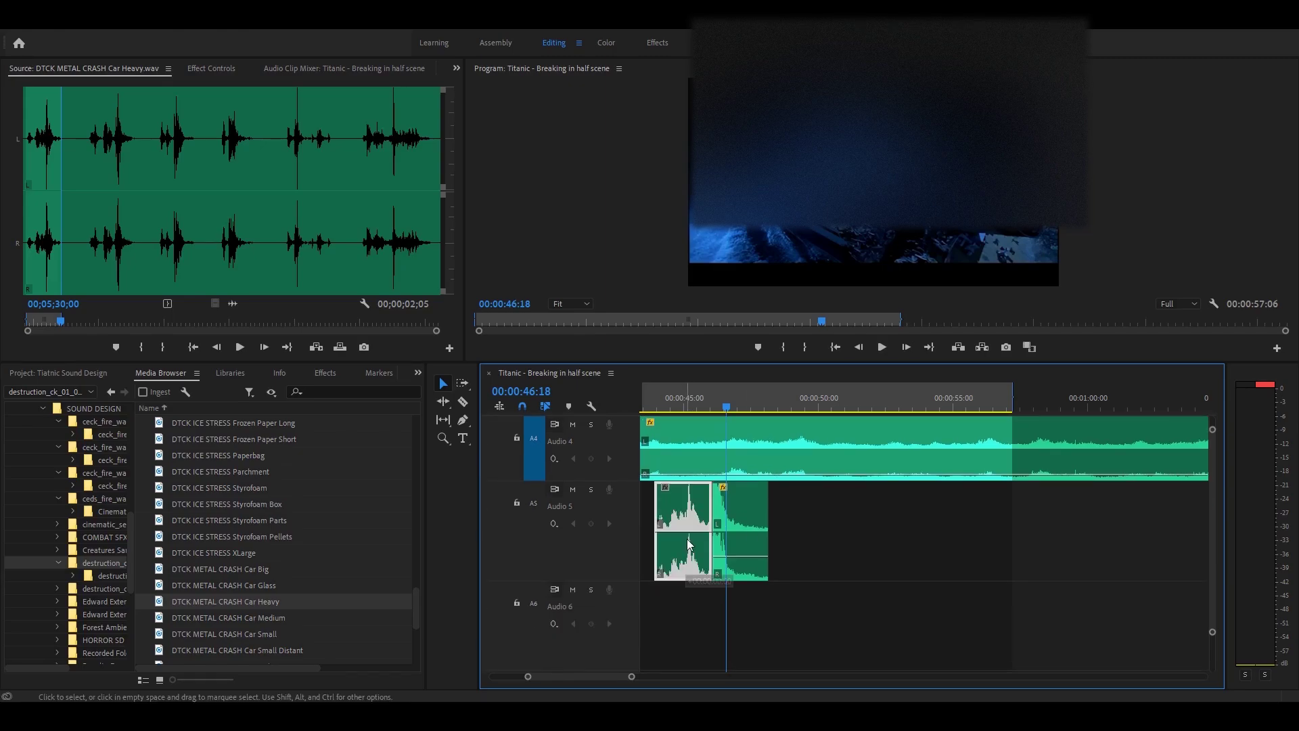
drag(688, 545, 700, 626)
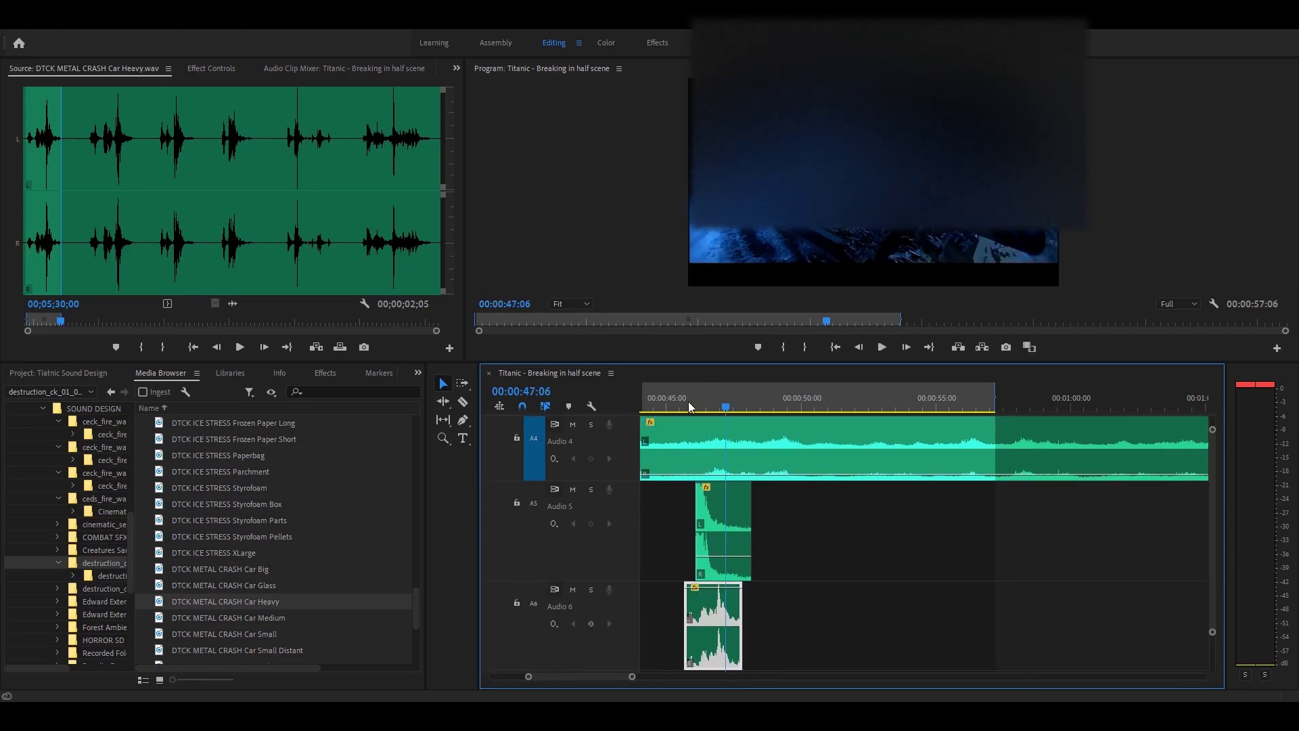
click(681, 399)
key(space)
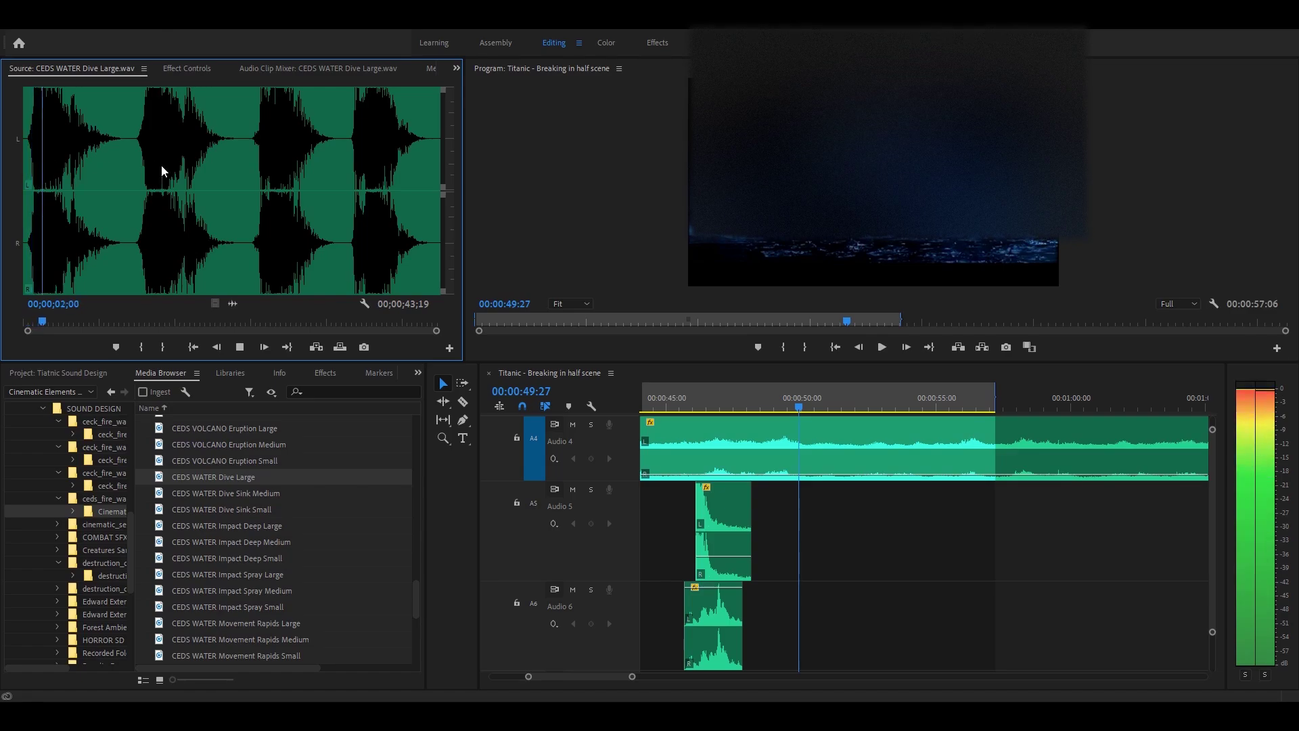
Layer the CEDS WATER Dive Large section from 00;00;00;04 to 00;00;04;22 on A5 at about 00:00:48:27
drag(138, 162, 182, 157)
key(space)
click(24, 147)
key(i)
key(space)
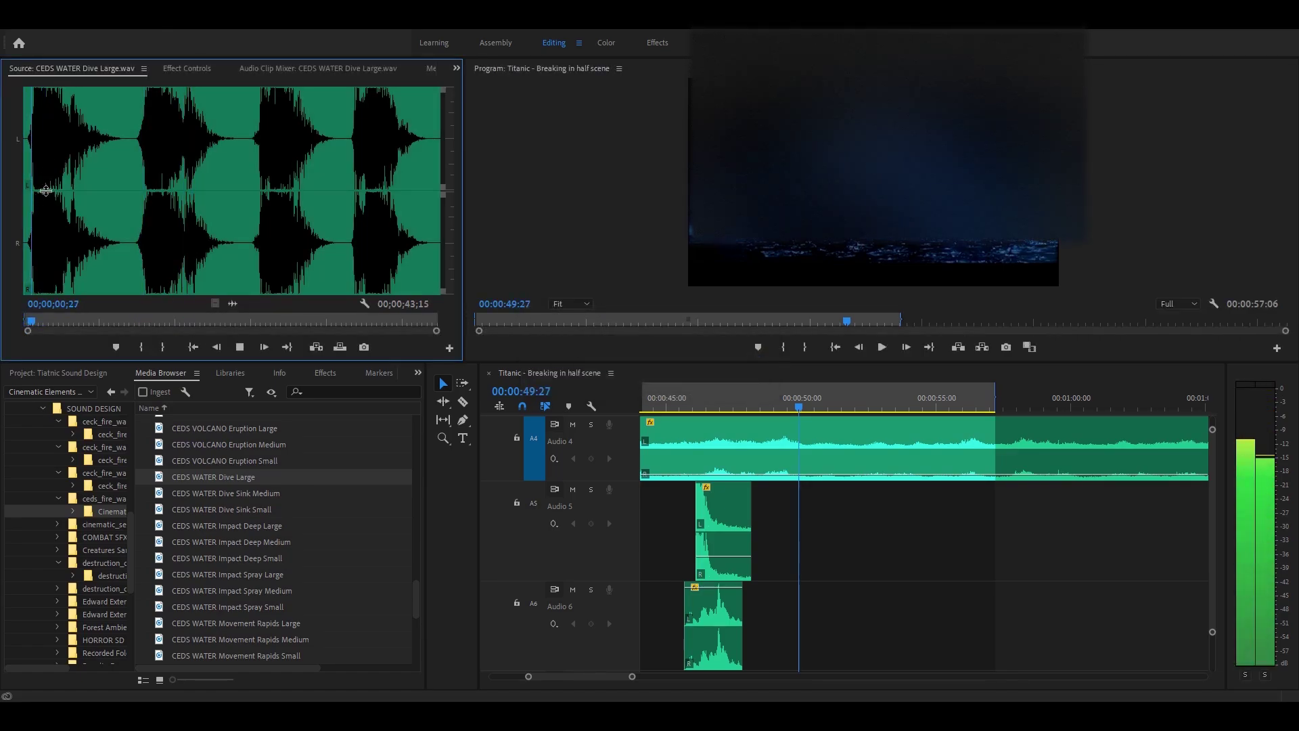
key(o)
drag(80, 190, 802, 507)
Play the mix and extend the end of the water dive clip on A5 to about 00:00:59:09
key(space)
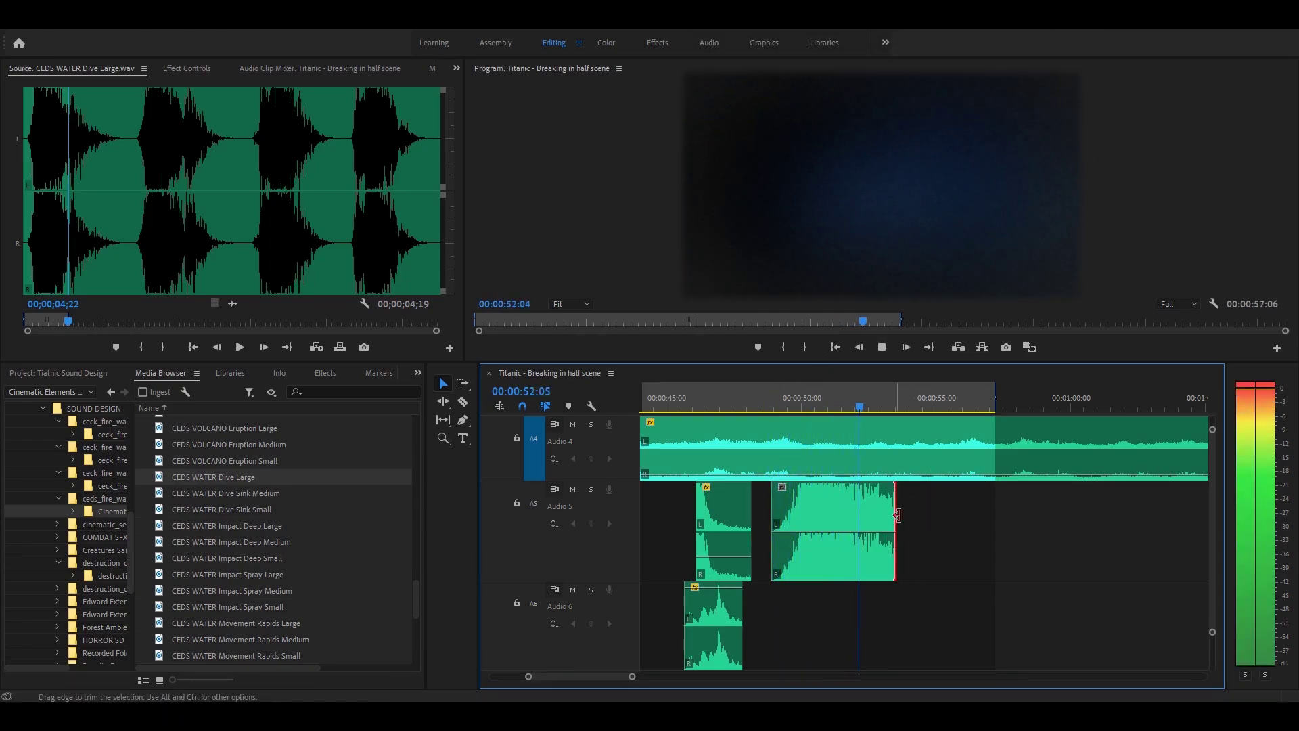
drag(898, 516, 966, 525)
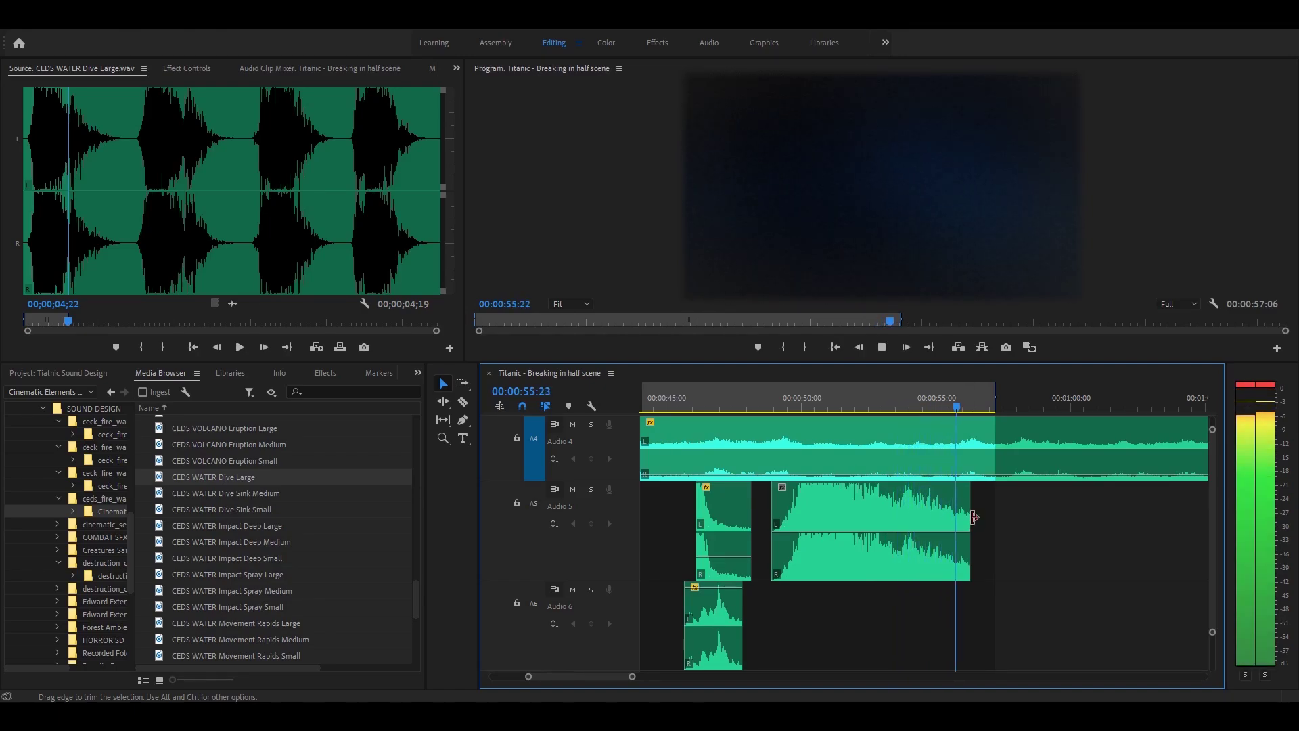
drag(973, 518, 1051, 518)
click(728, 416)
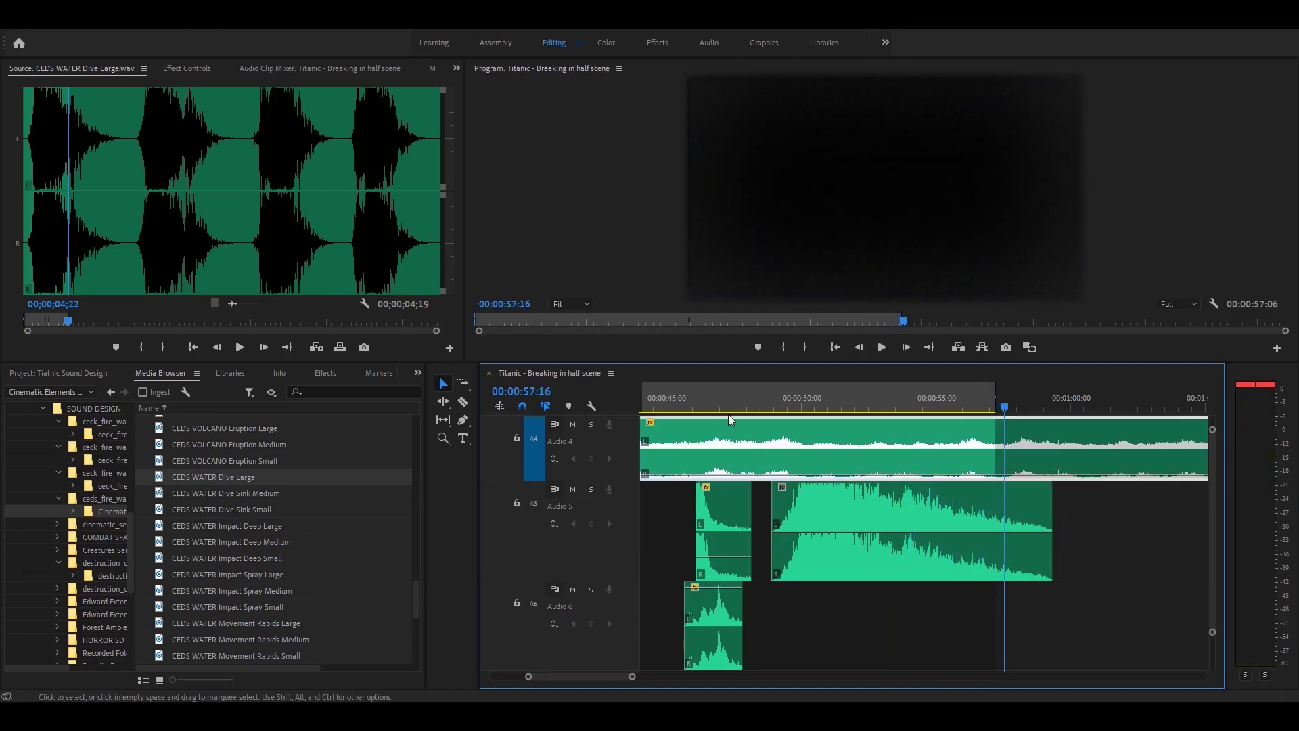
key(space)
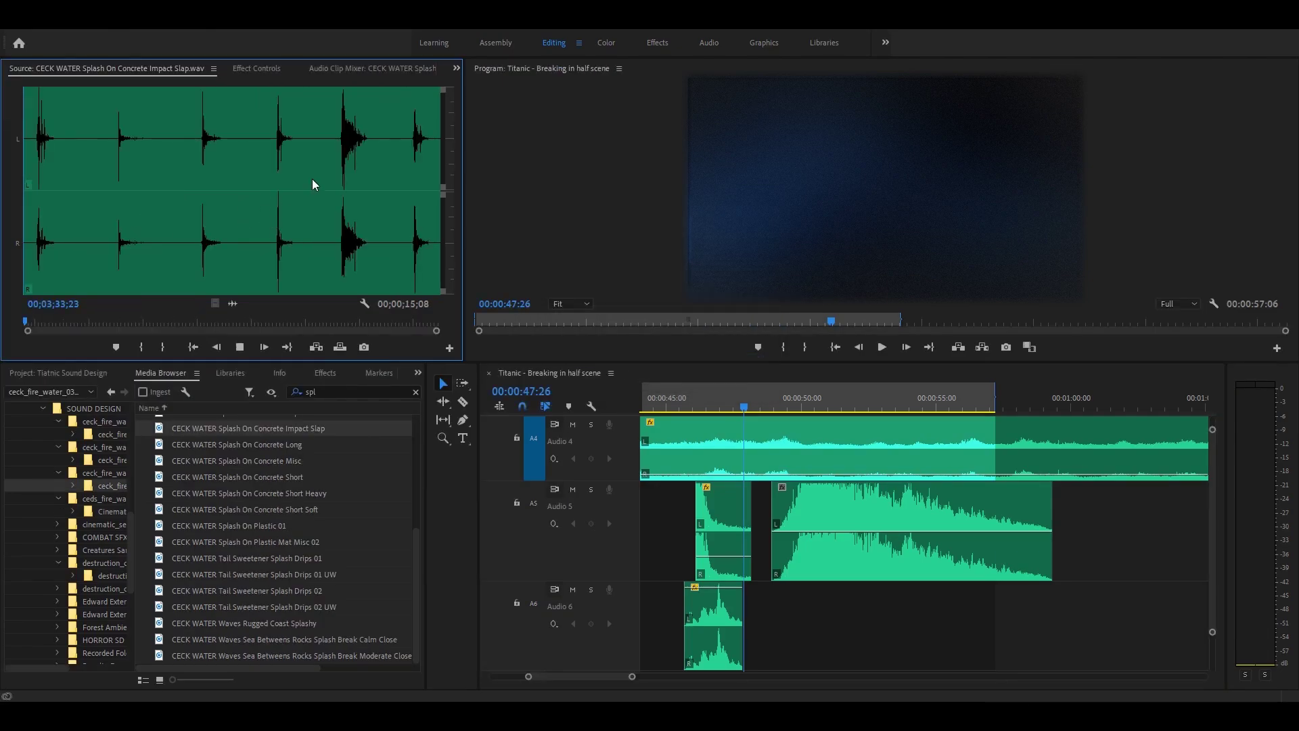
Layer the fifth splash of CECK WATER Splash On Concrete Impact Slap, ending at 00;03;47;14, on A6 at about 00:00:49:28
click(338, 255)
key(i)
click(397, 257)
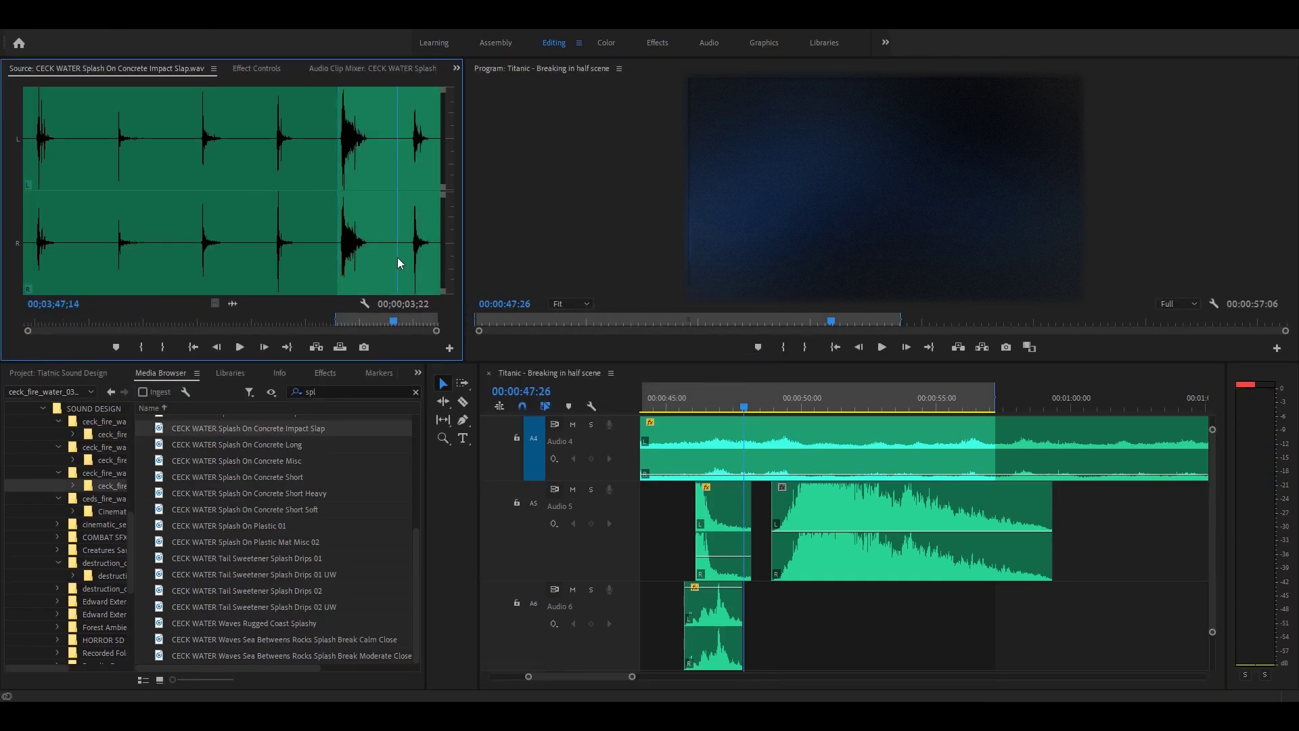
key(o)
drag(232, 304, 807, 608)
Nudge the concrete splash clip on A6 slightly earlier and play it with the water dive
key(space)
key(space)
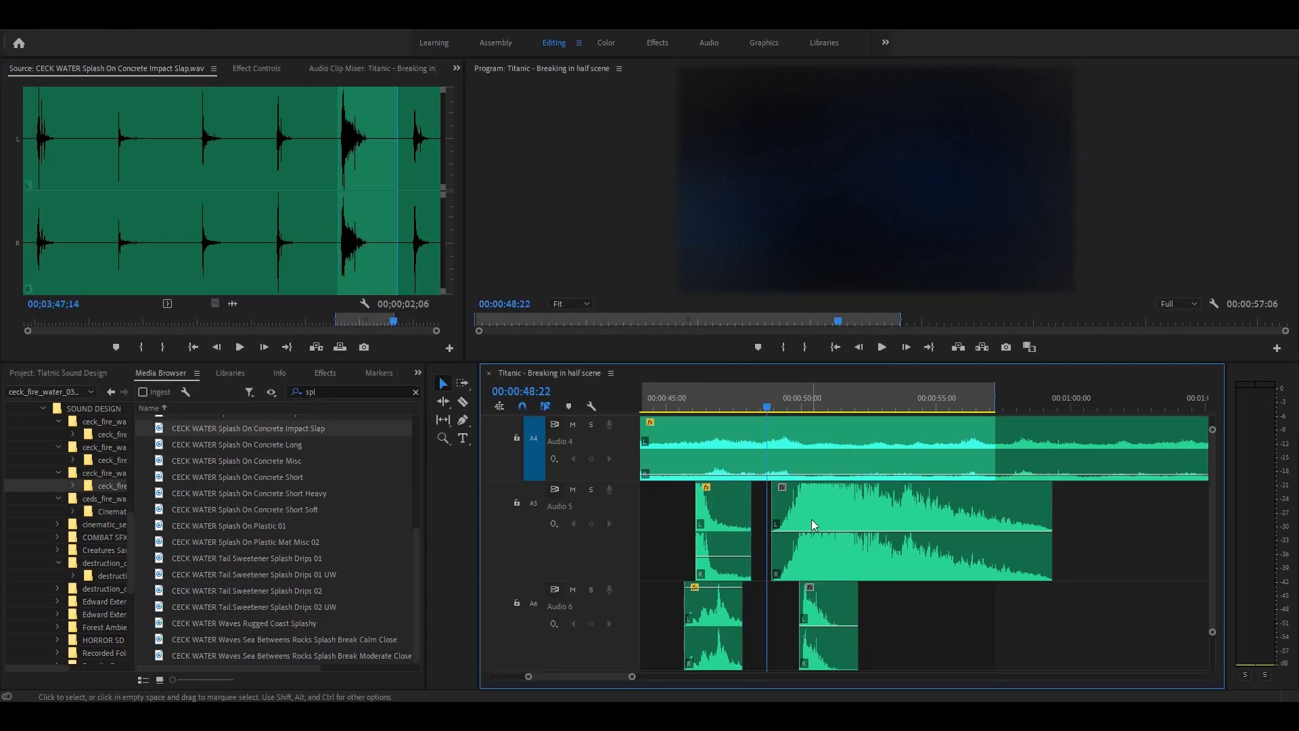
drag(824, 617, 820, 613)
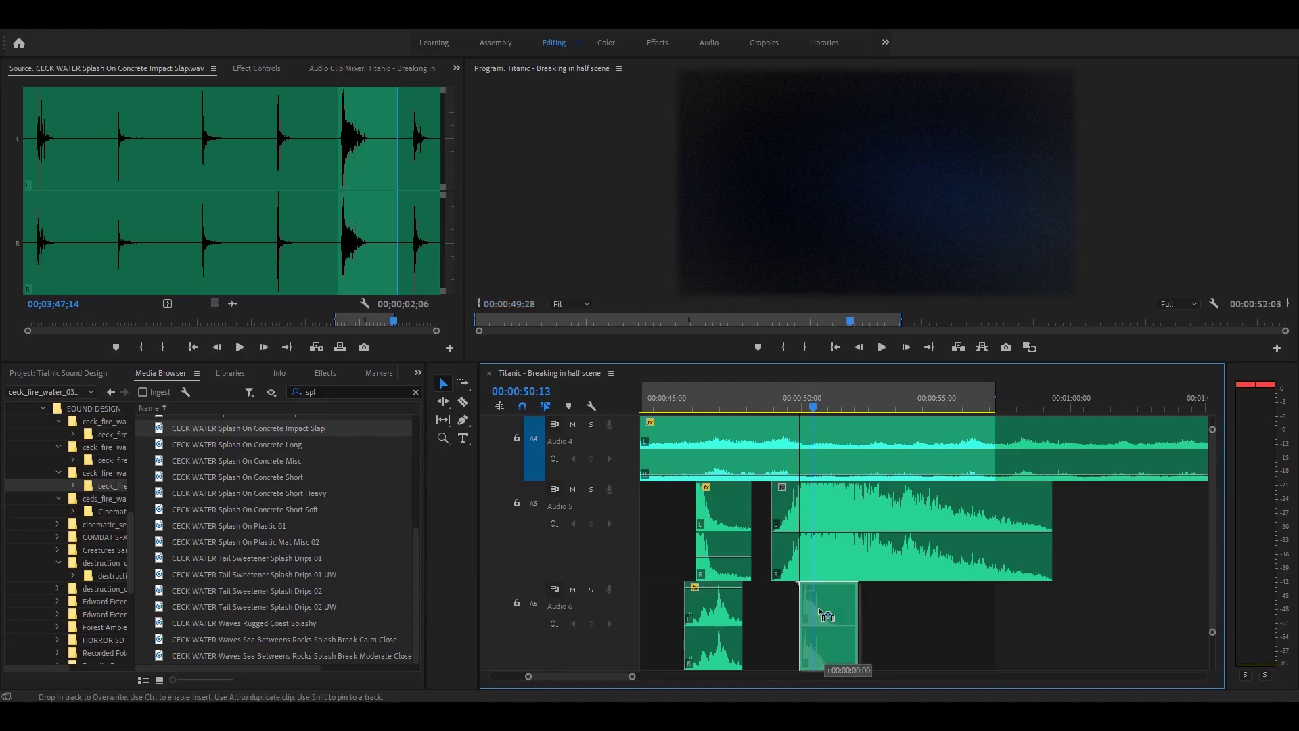
key(space)
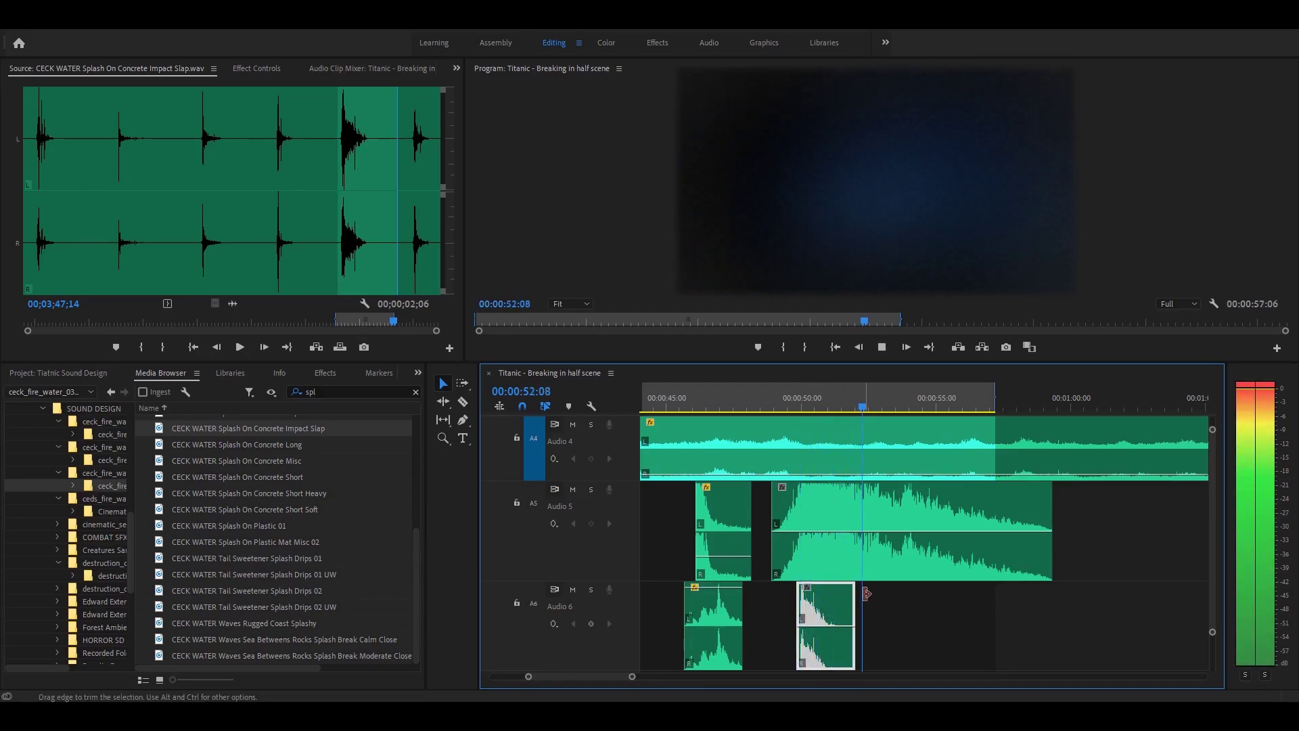
Layer the fourth burst of CECK WATER Bucket Submersion Air Release, ending at 11;29;49;19, on A6 directly after the concrete splash
click(342, 391)
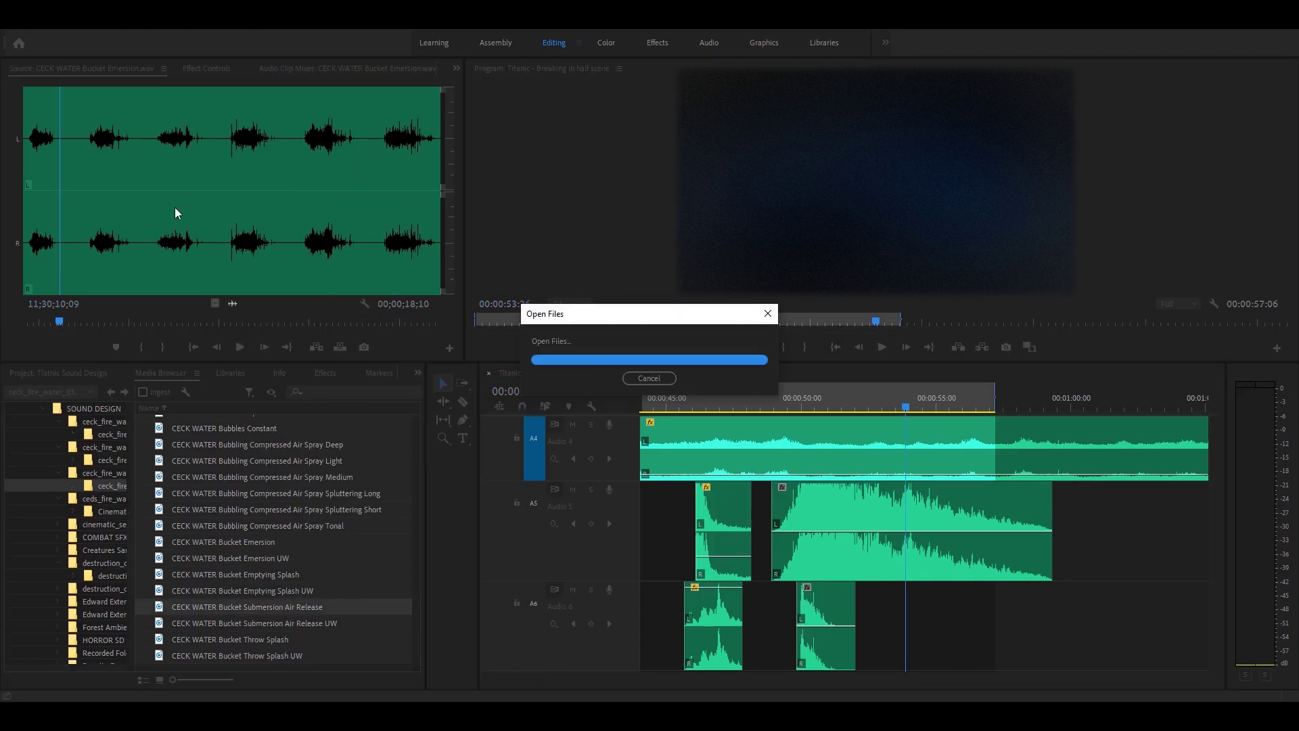
key(space)
click(219, 159)
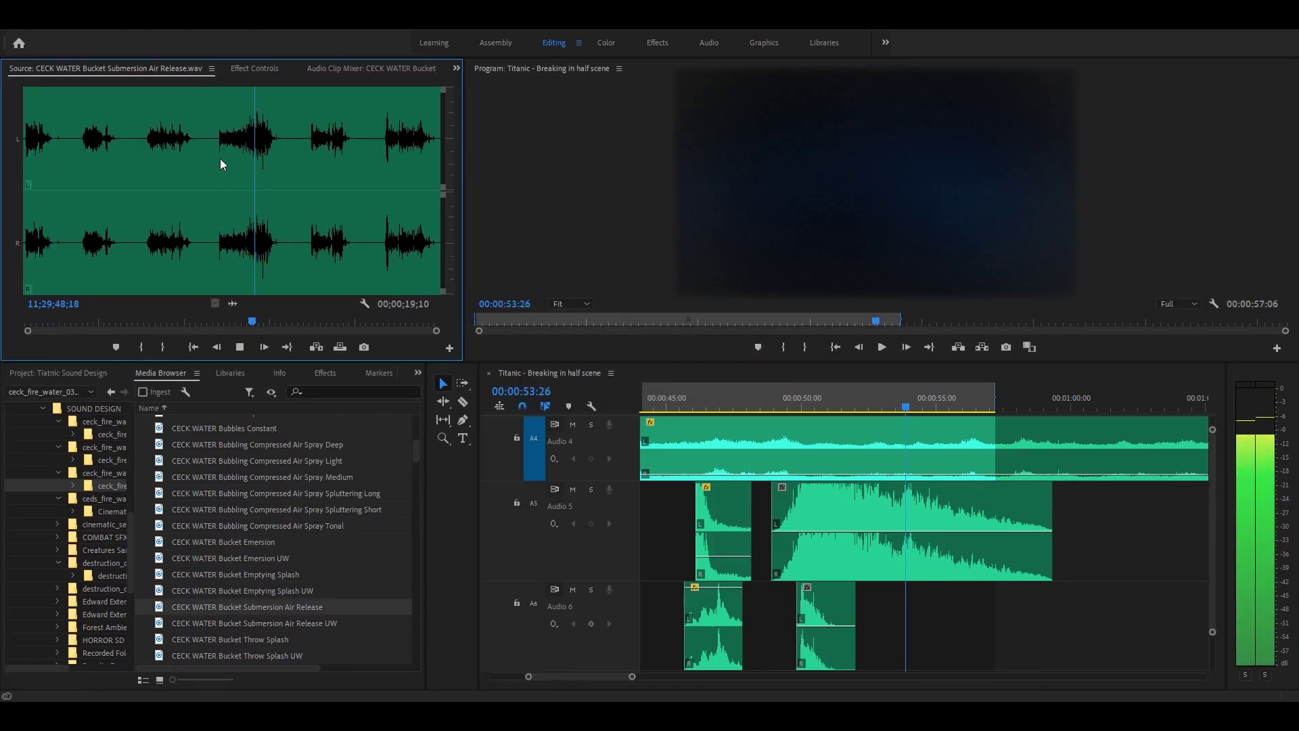
key(i)
click(276, 157)
key(o)
drag(232, 303, 882, 635)
Add a crossfade between the concrete splash and bucket submersion clips on A6 and check the transition in playback
click(850, 397)
right_click(850, 609)
click(880, 570)
key(space)
key(space)
right_click(837, 612)
click(875, 585)
click(822, 397)
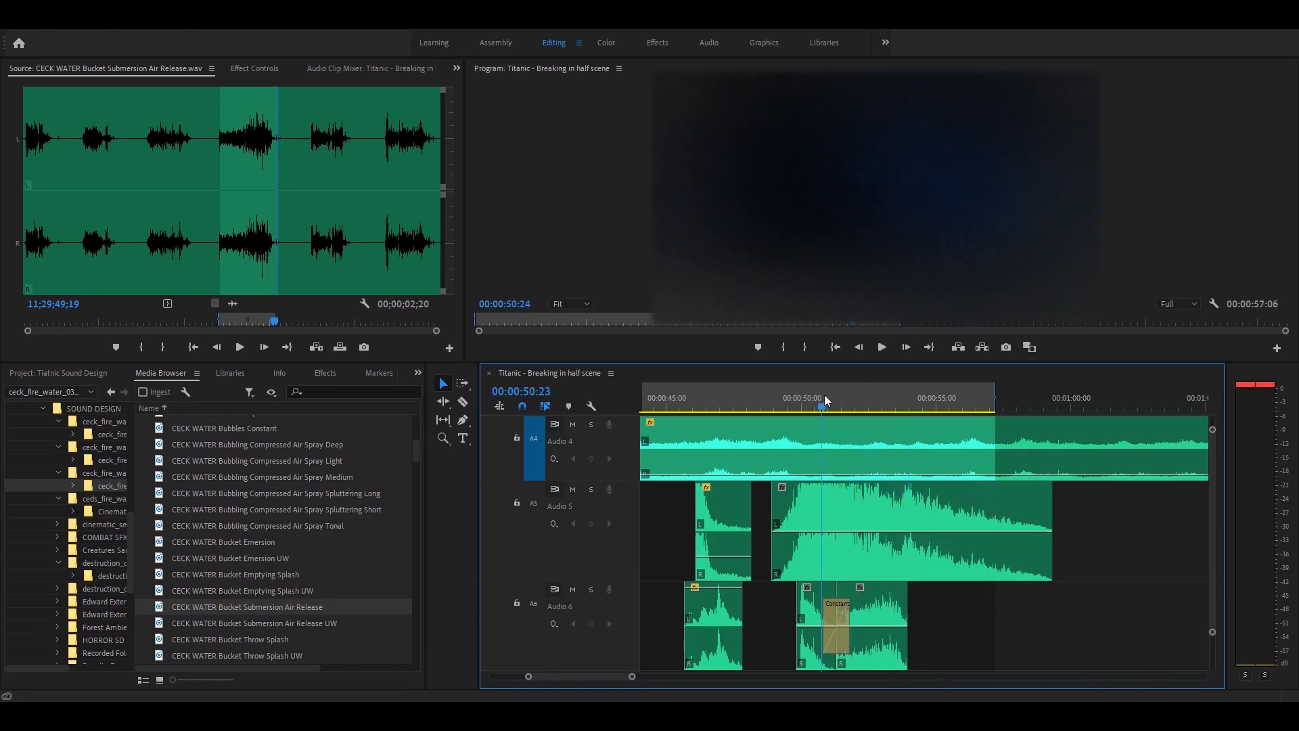
Shorten the end of the bucket submersion clip on A6, add a fade-out to its end, and check it in playback
key(space)
key(space)
click(863, 409)
key(space)
right_click(883, 602)
click(933, 577)
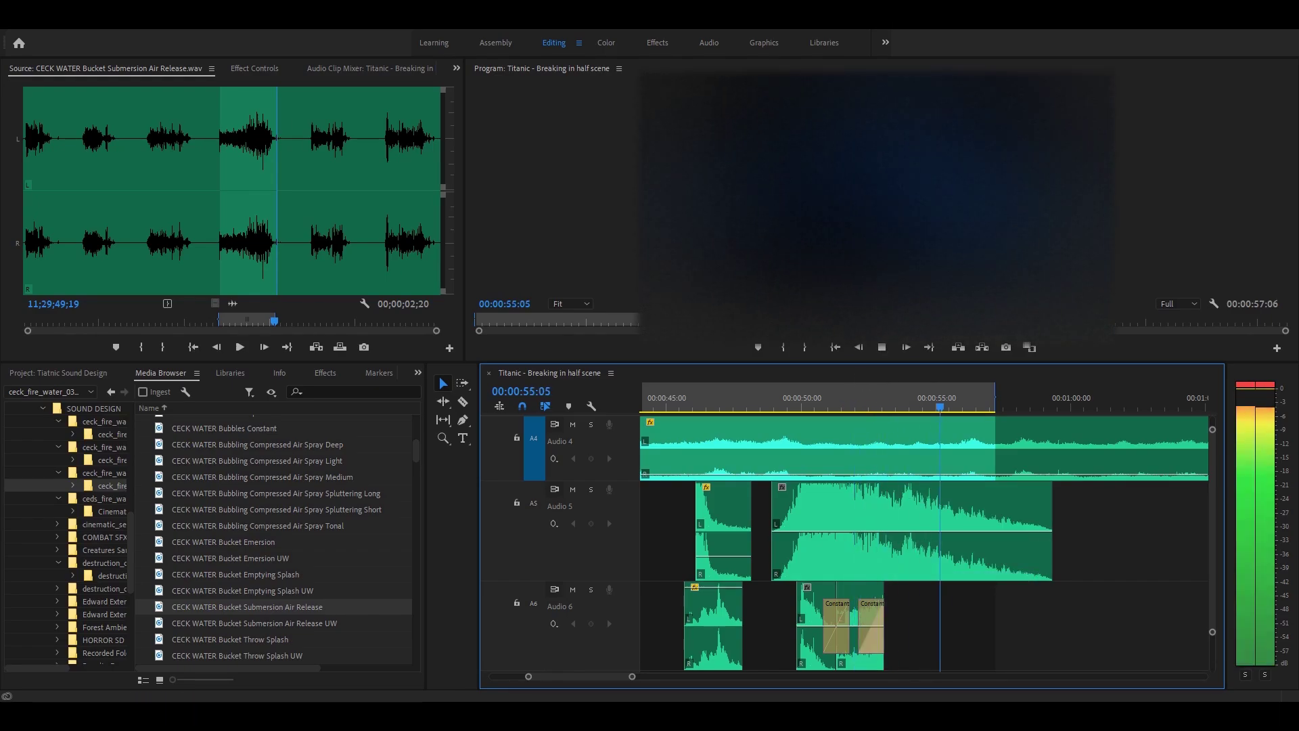
key(space)
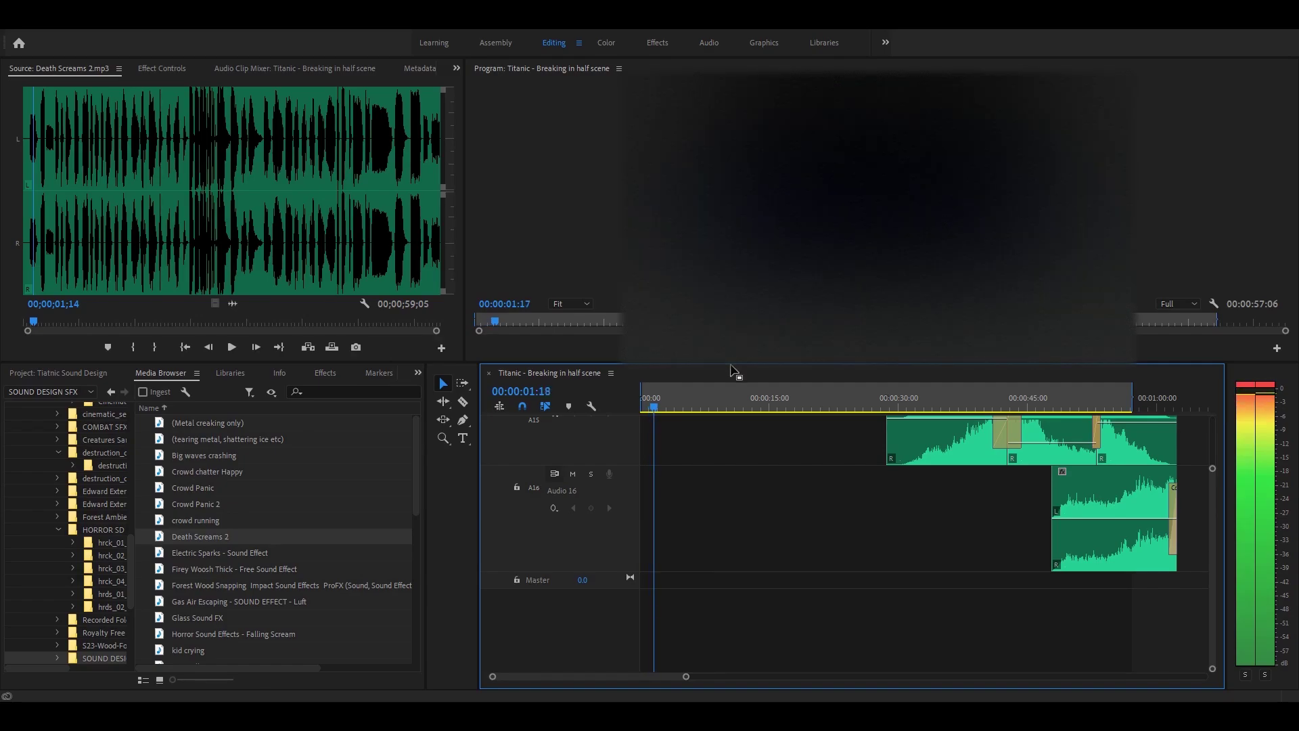
Enlarge the source and program monitors and play the mix from the opening through to about 00:00:23:02
drag(1067, 364, 1067, 461)
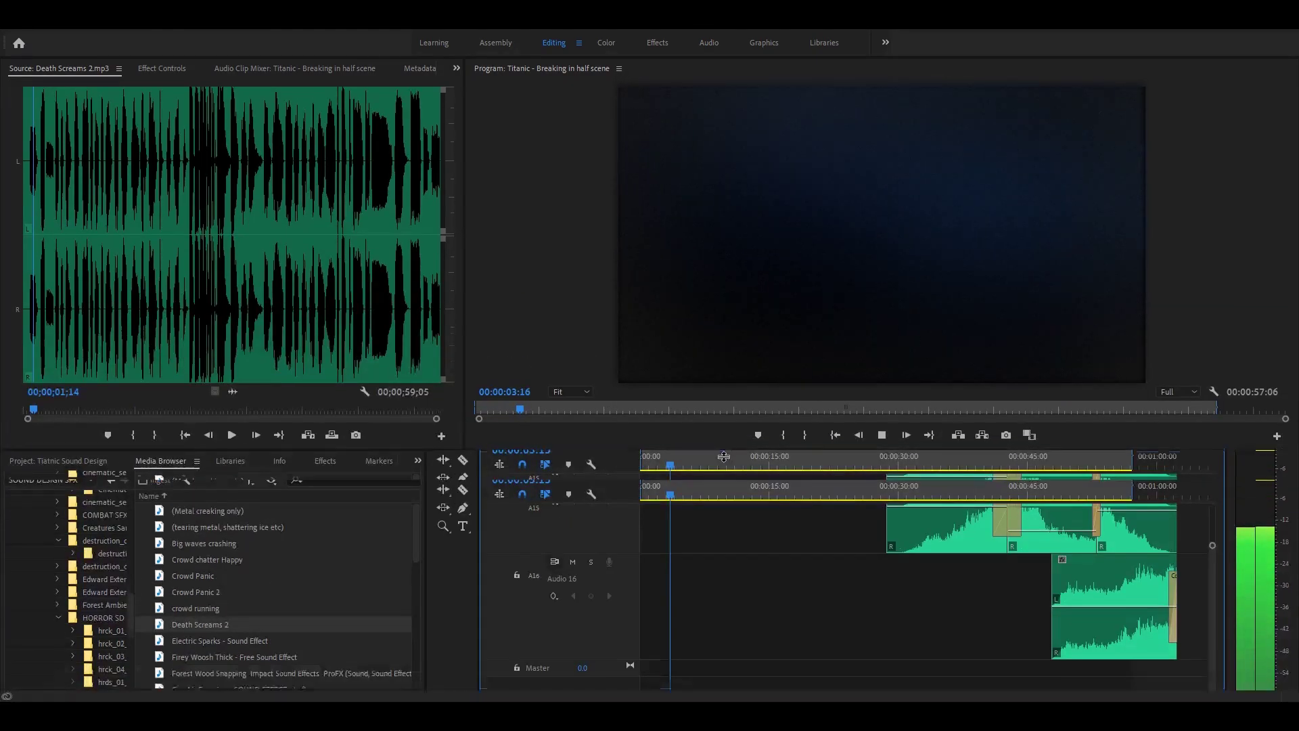
scroll(1216, 558, down, 1)
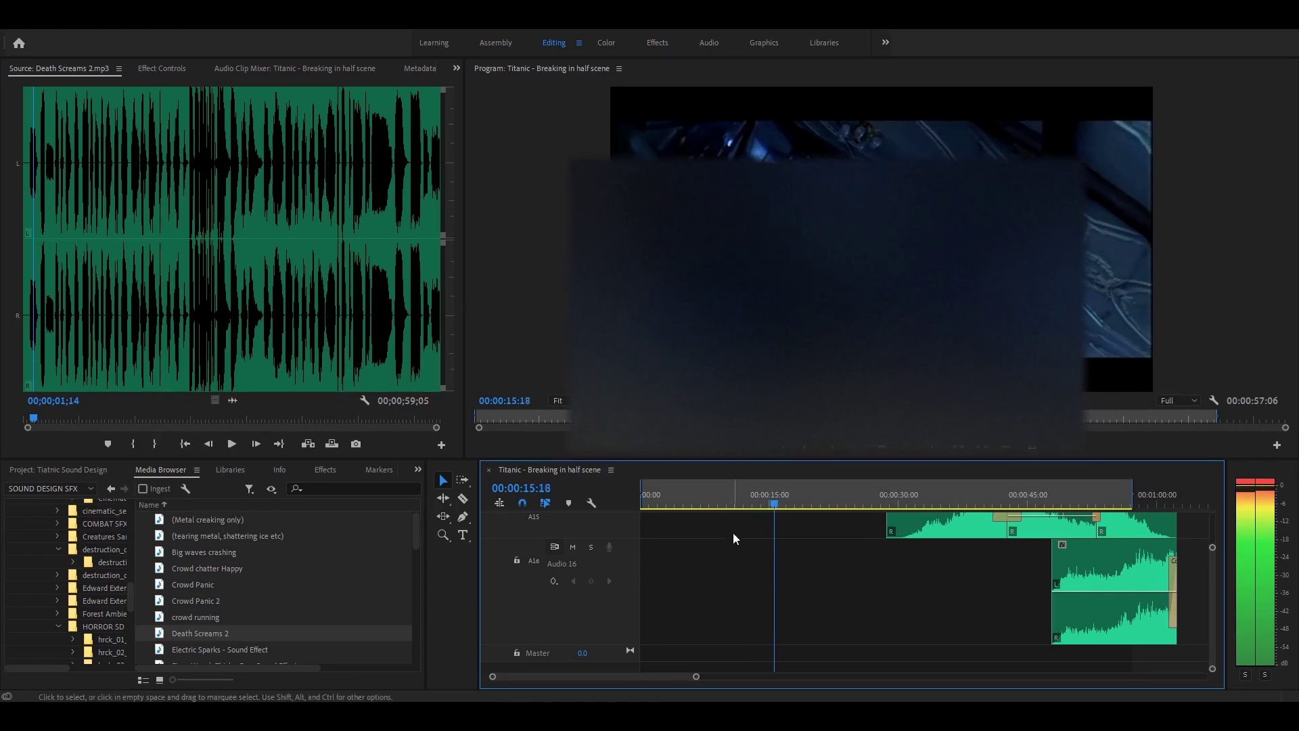
drag(696, 675, 713, 675)
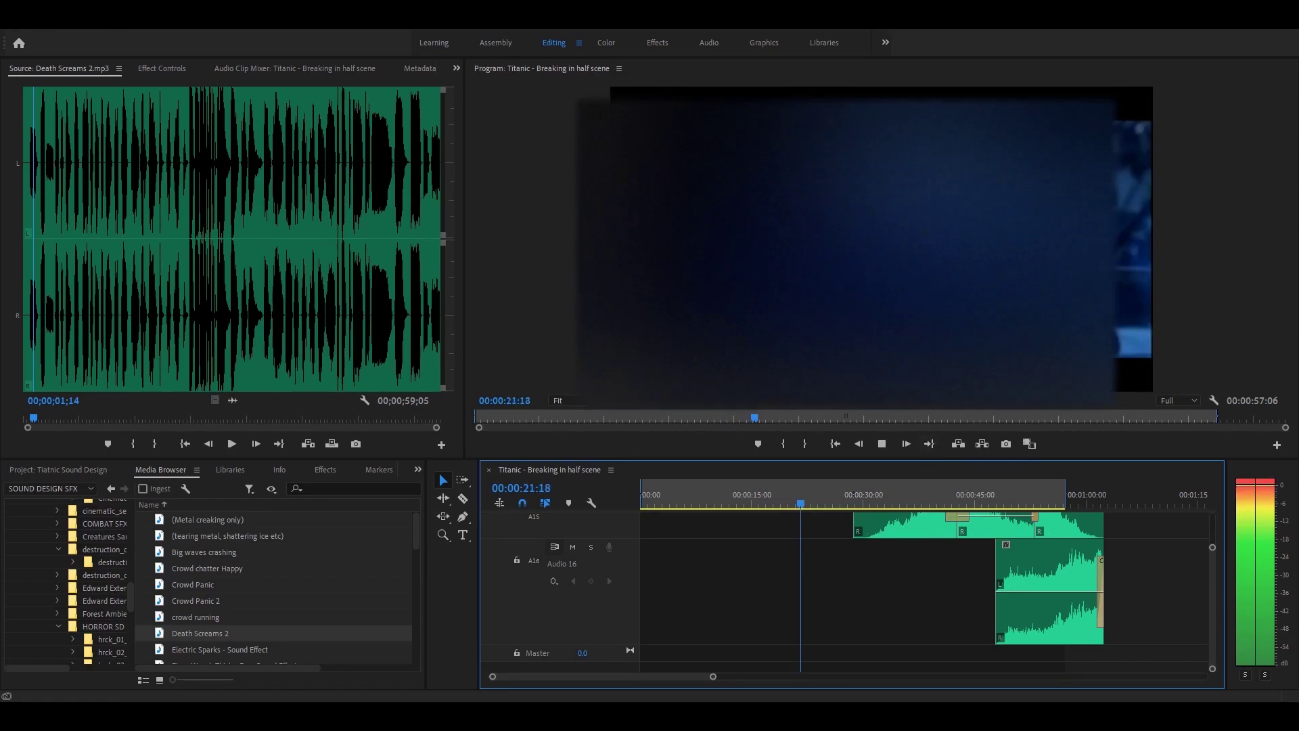
key(space)
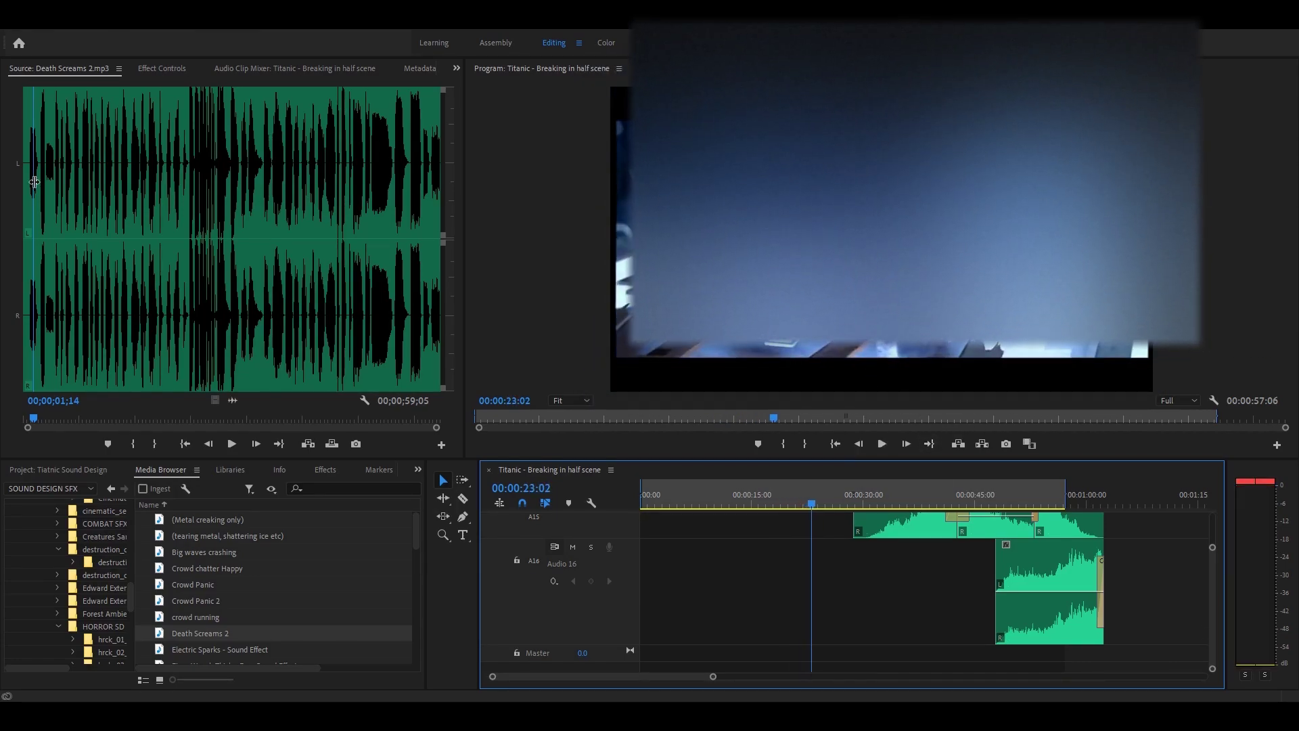
Audition Death Screams 2 and mark the 14-frame scream ending at 00;00;11;13
click(37, 181)
key(space)
key(space)
drag(436, 427, 151, 428)
key(space)
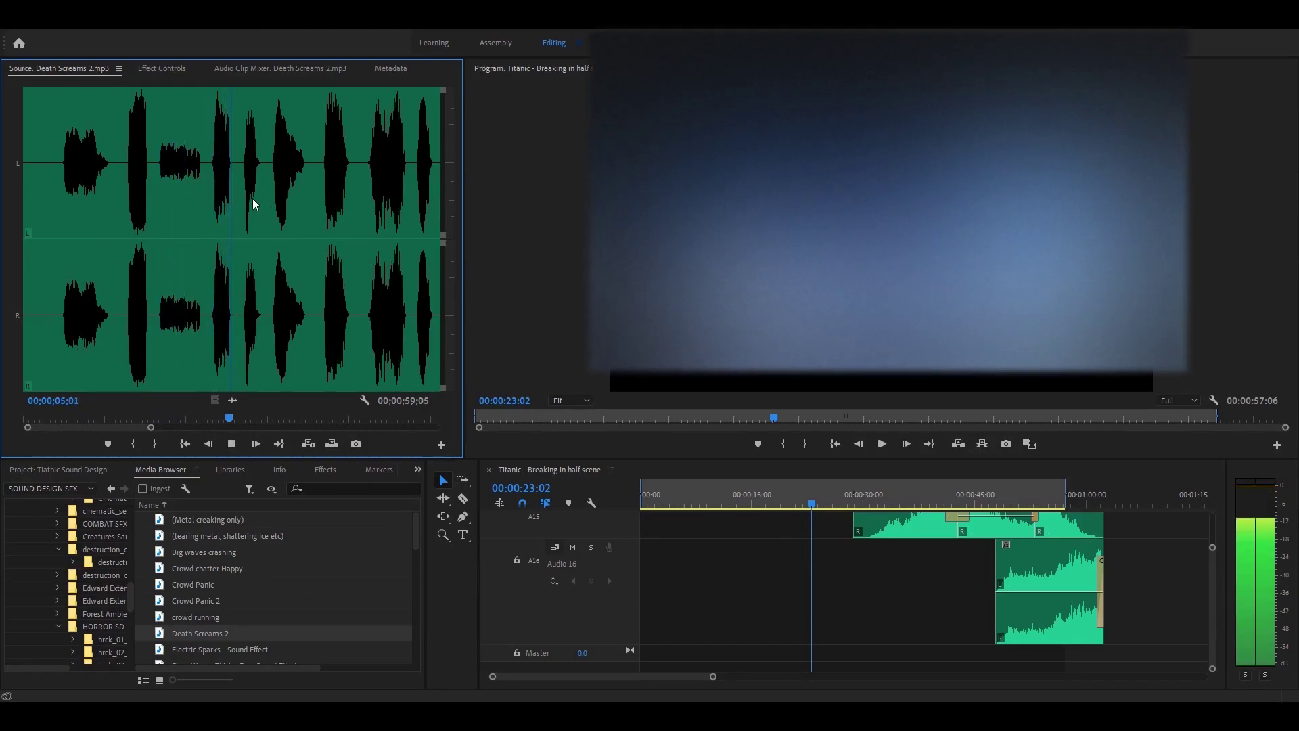
key(space)
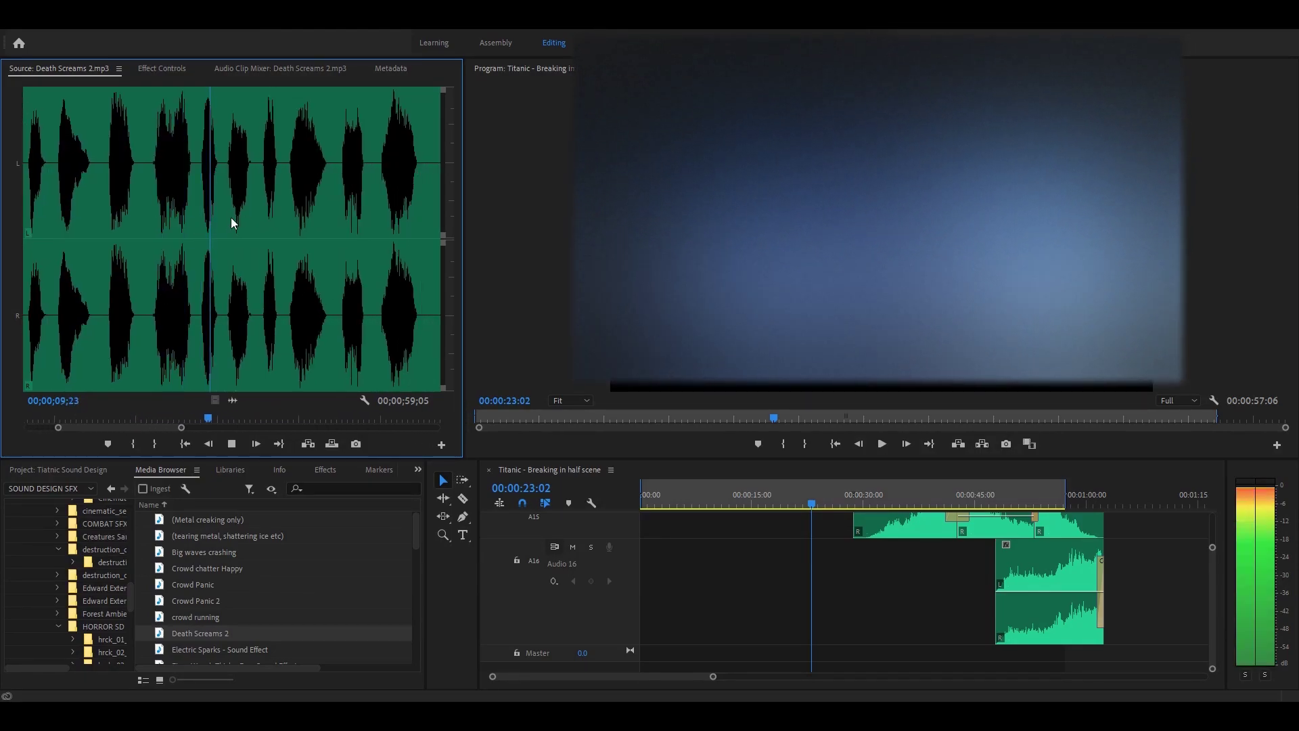
key(i)
key(o)
key(space)
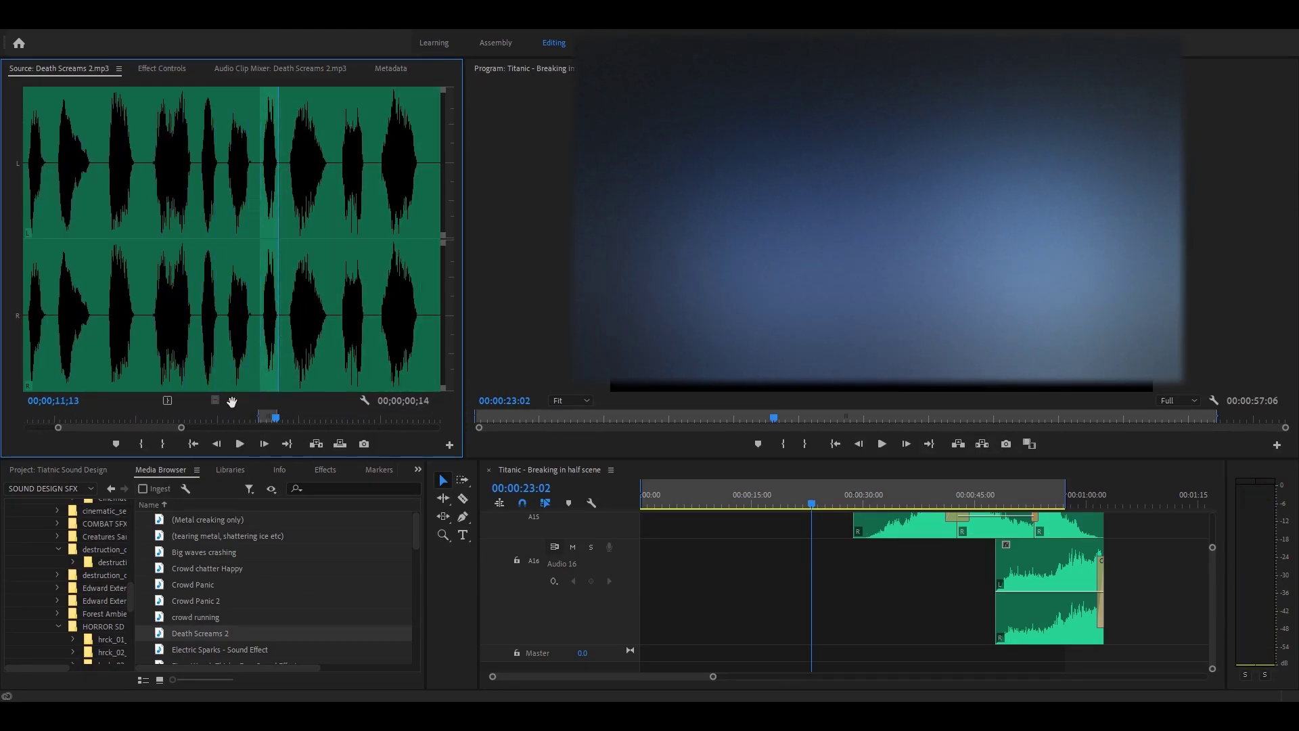
Place the marked scream on A16 at about 00:00:22:15, lower its volume, and play it with the scene
drag(805, 574, 808, 574)
drag(494, 677, 541, 677)
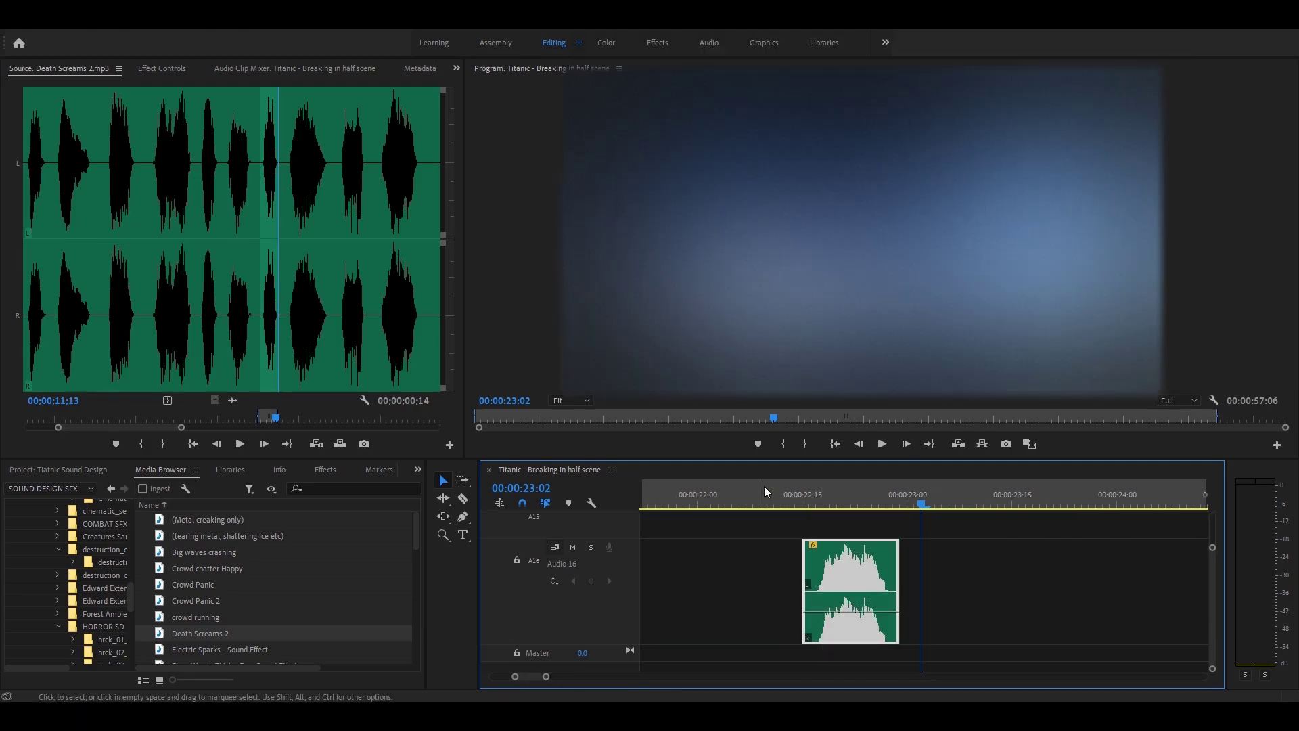
click(764, 485)
key(space)
key(space)
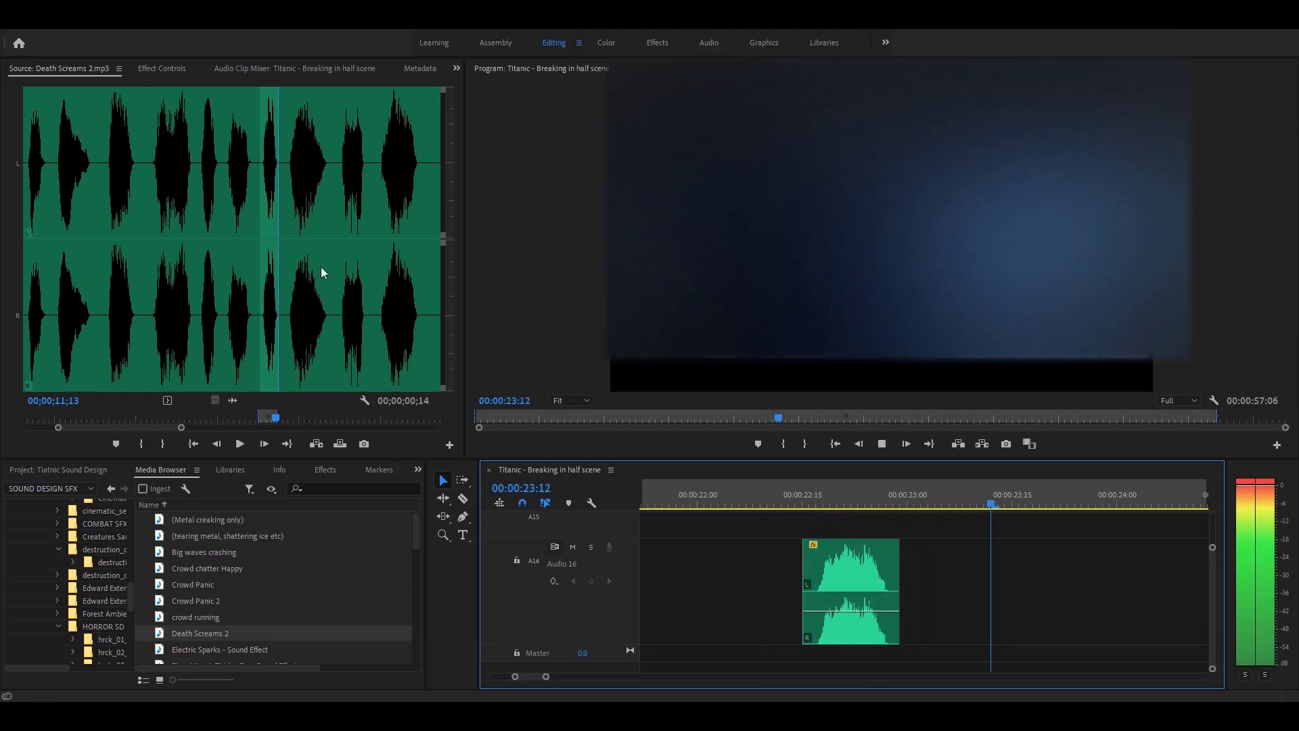
Layer the Death Screams 2 scream ending at 00;00;12;19 on A16 at about 00:00:23:01, lower it to -2.77 dB, and check playback
click(286, 180)
key(i)
click(326, 192)
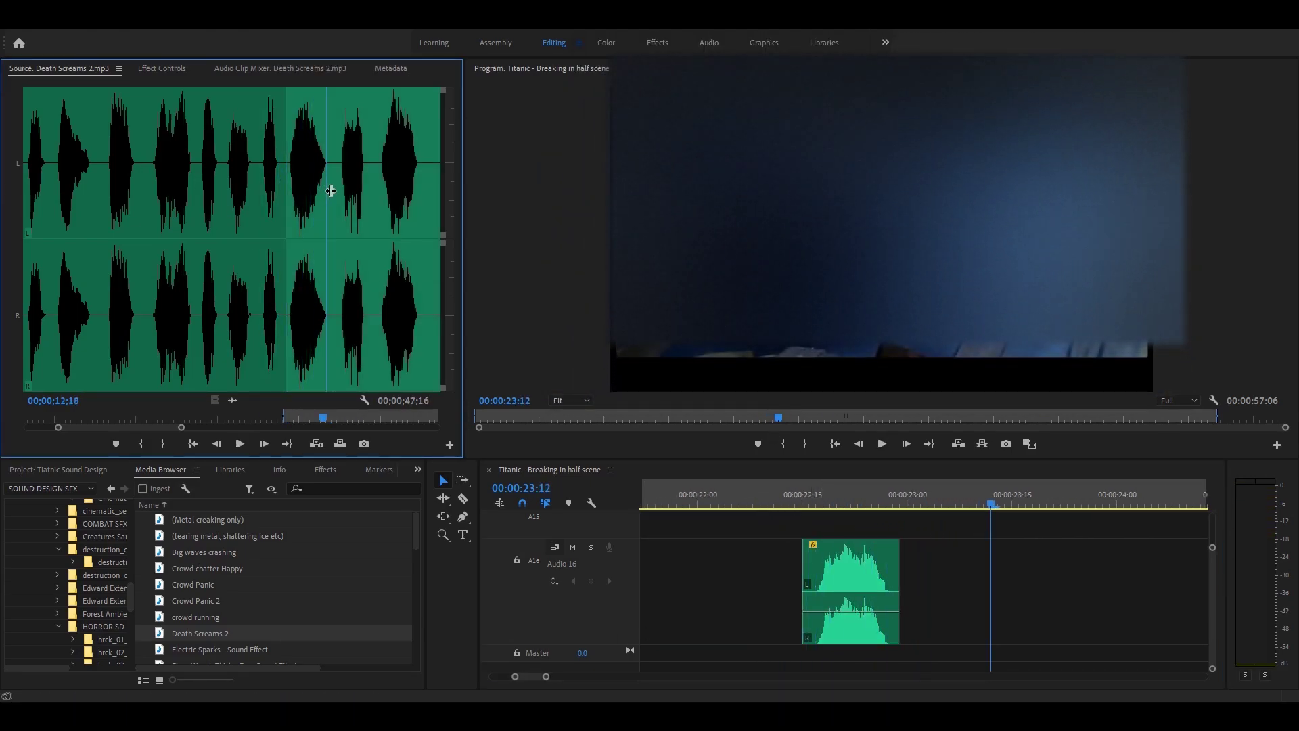
key(o)
drag(232, 400, 994, 604)
click(768, 485)
key(space)
key(space)
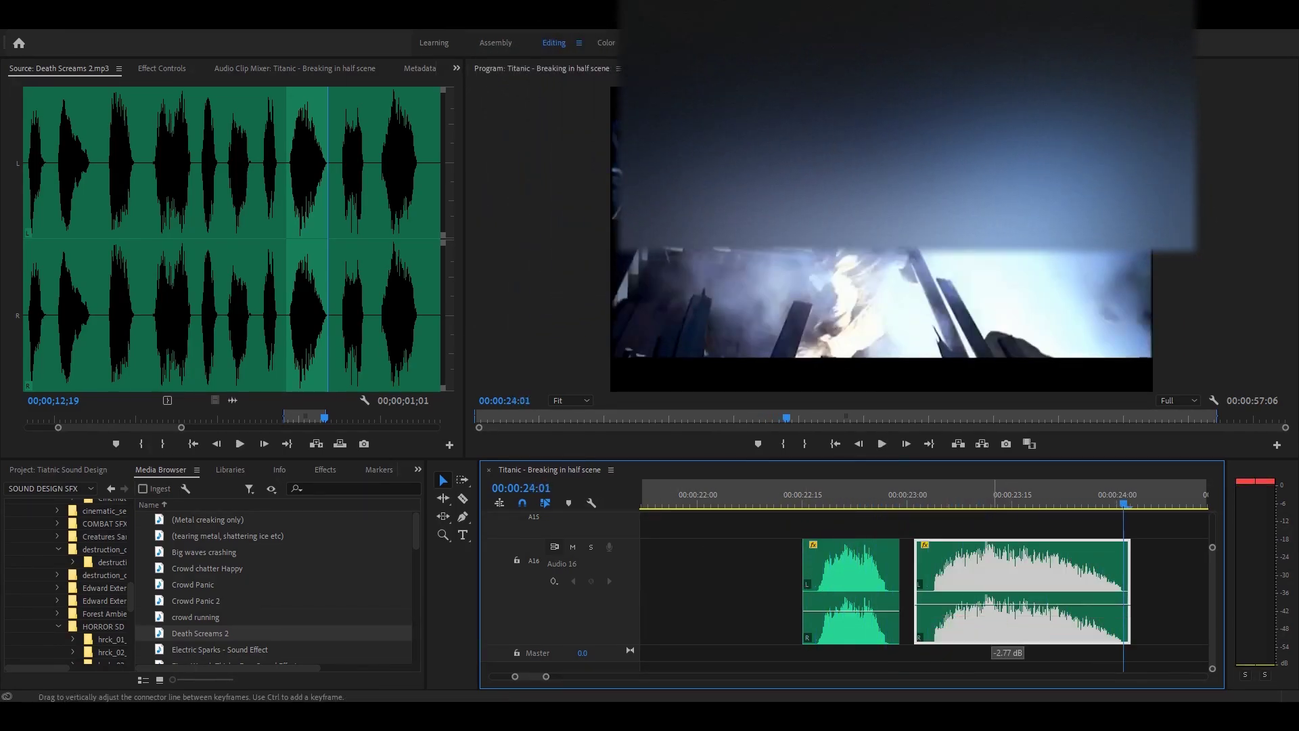
click(741, 491)
key(space)
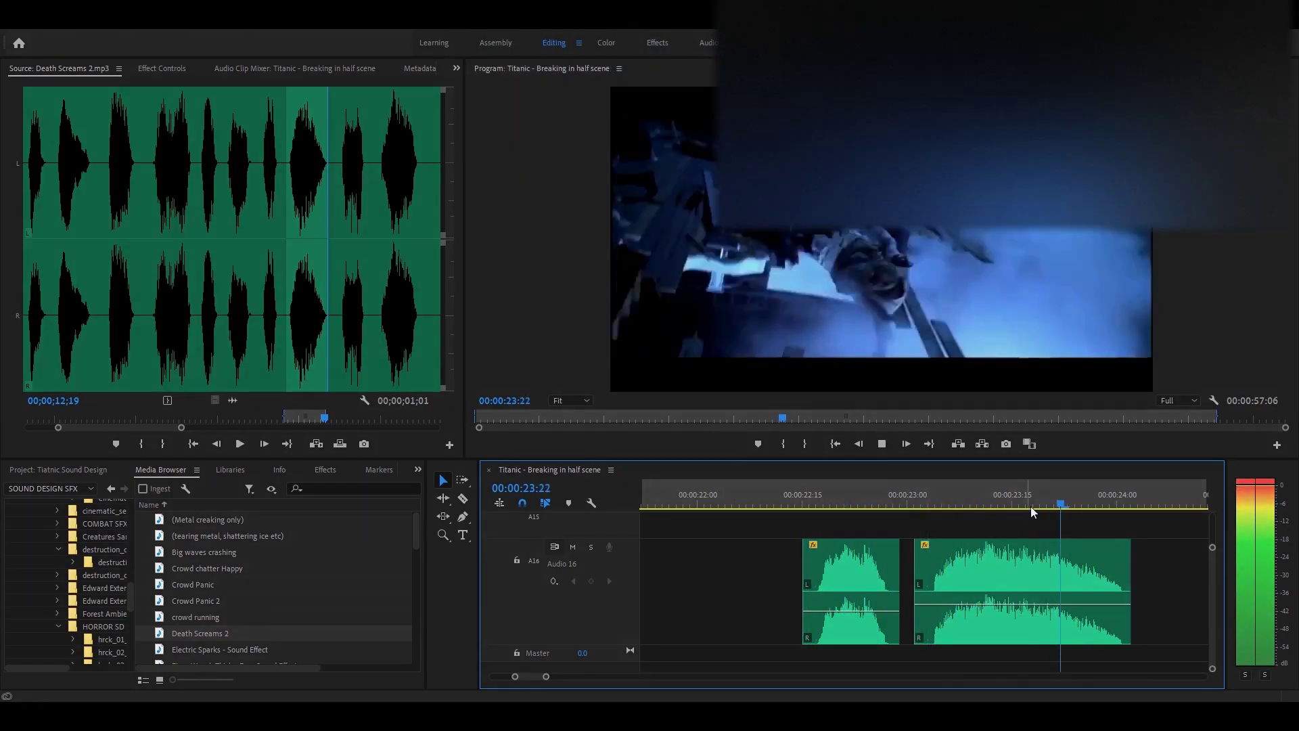